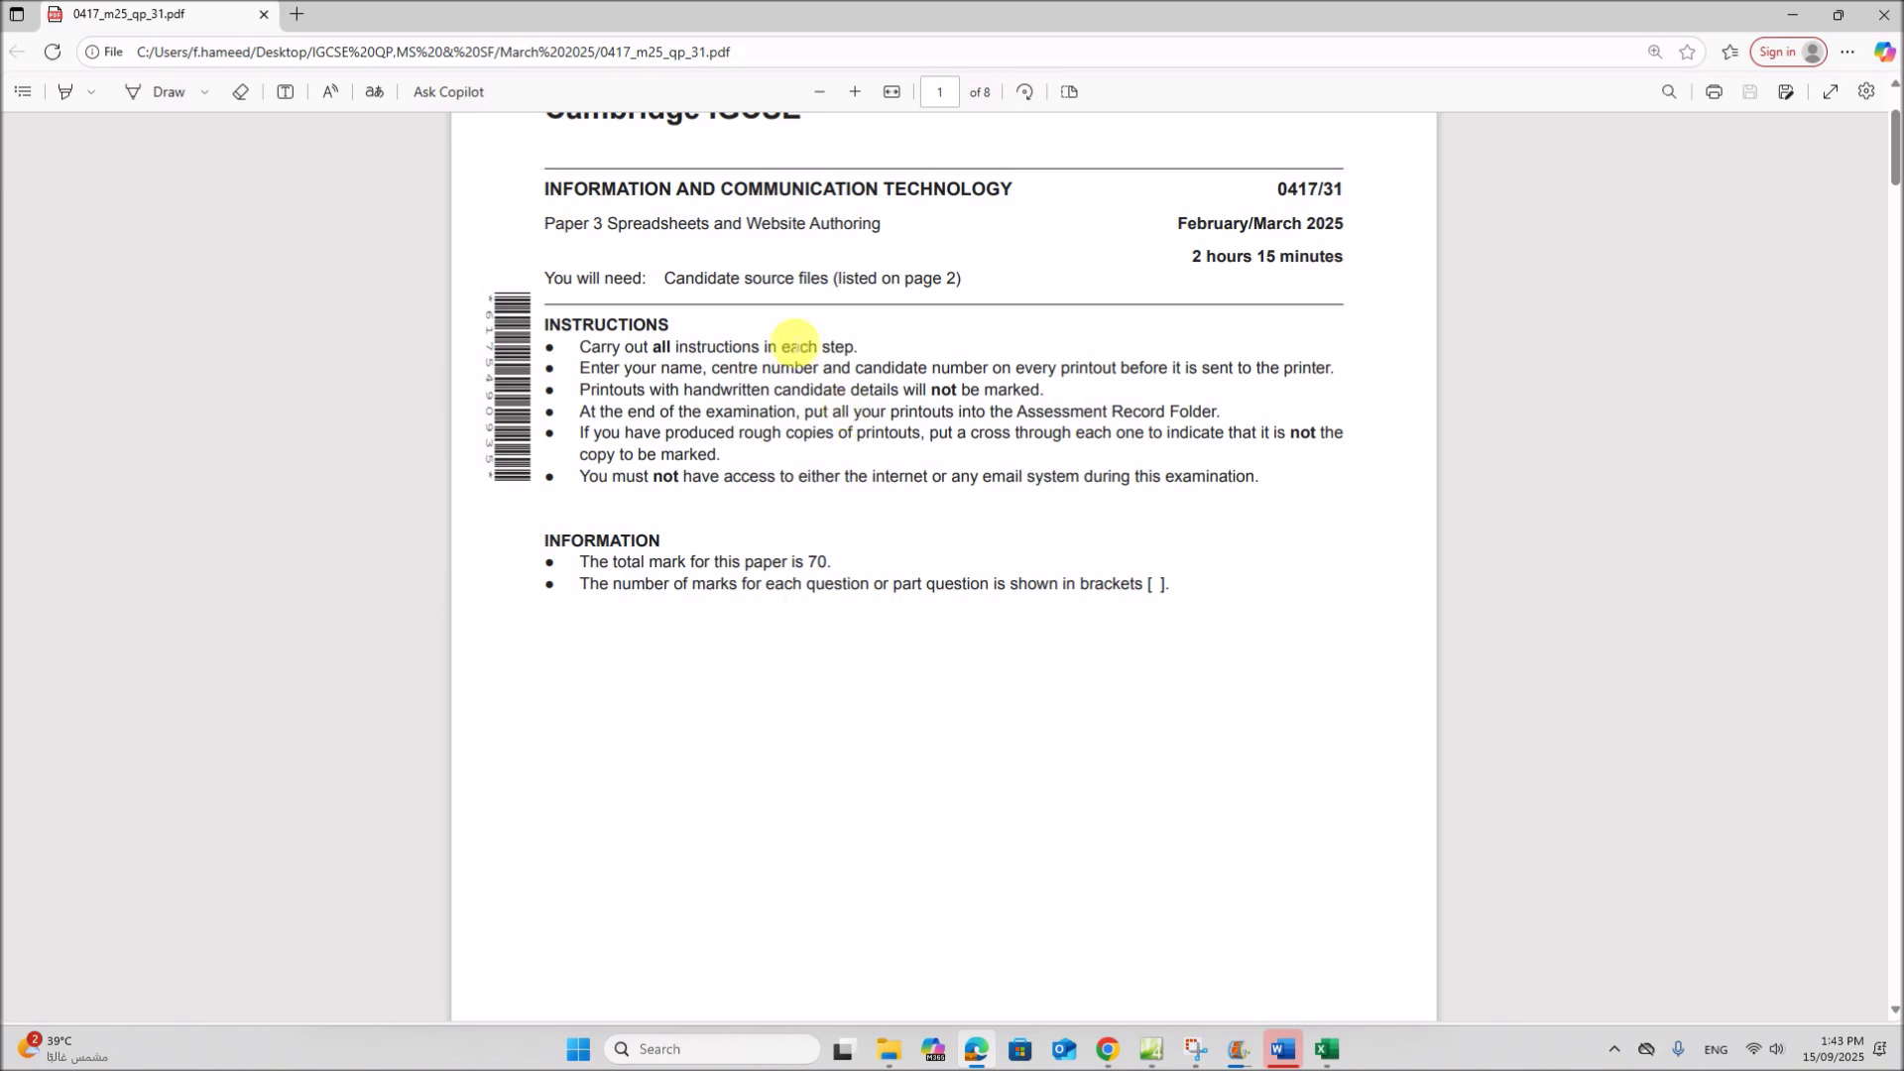
# Look through the exam paper to Task 4 – Spreadsheet and read which source file question 11 requires
pyautogui.moveTo(545, 225); pyautogui.dragTo(742, 226)
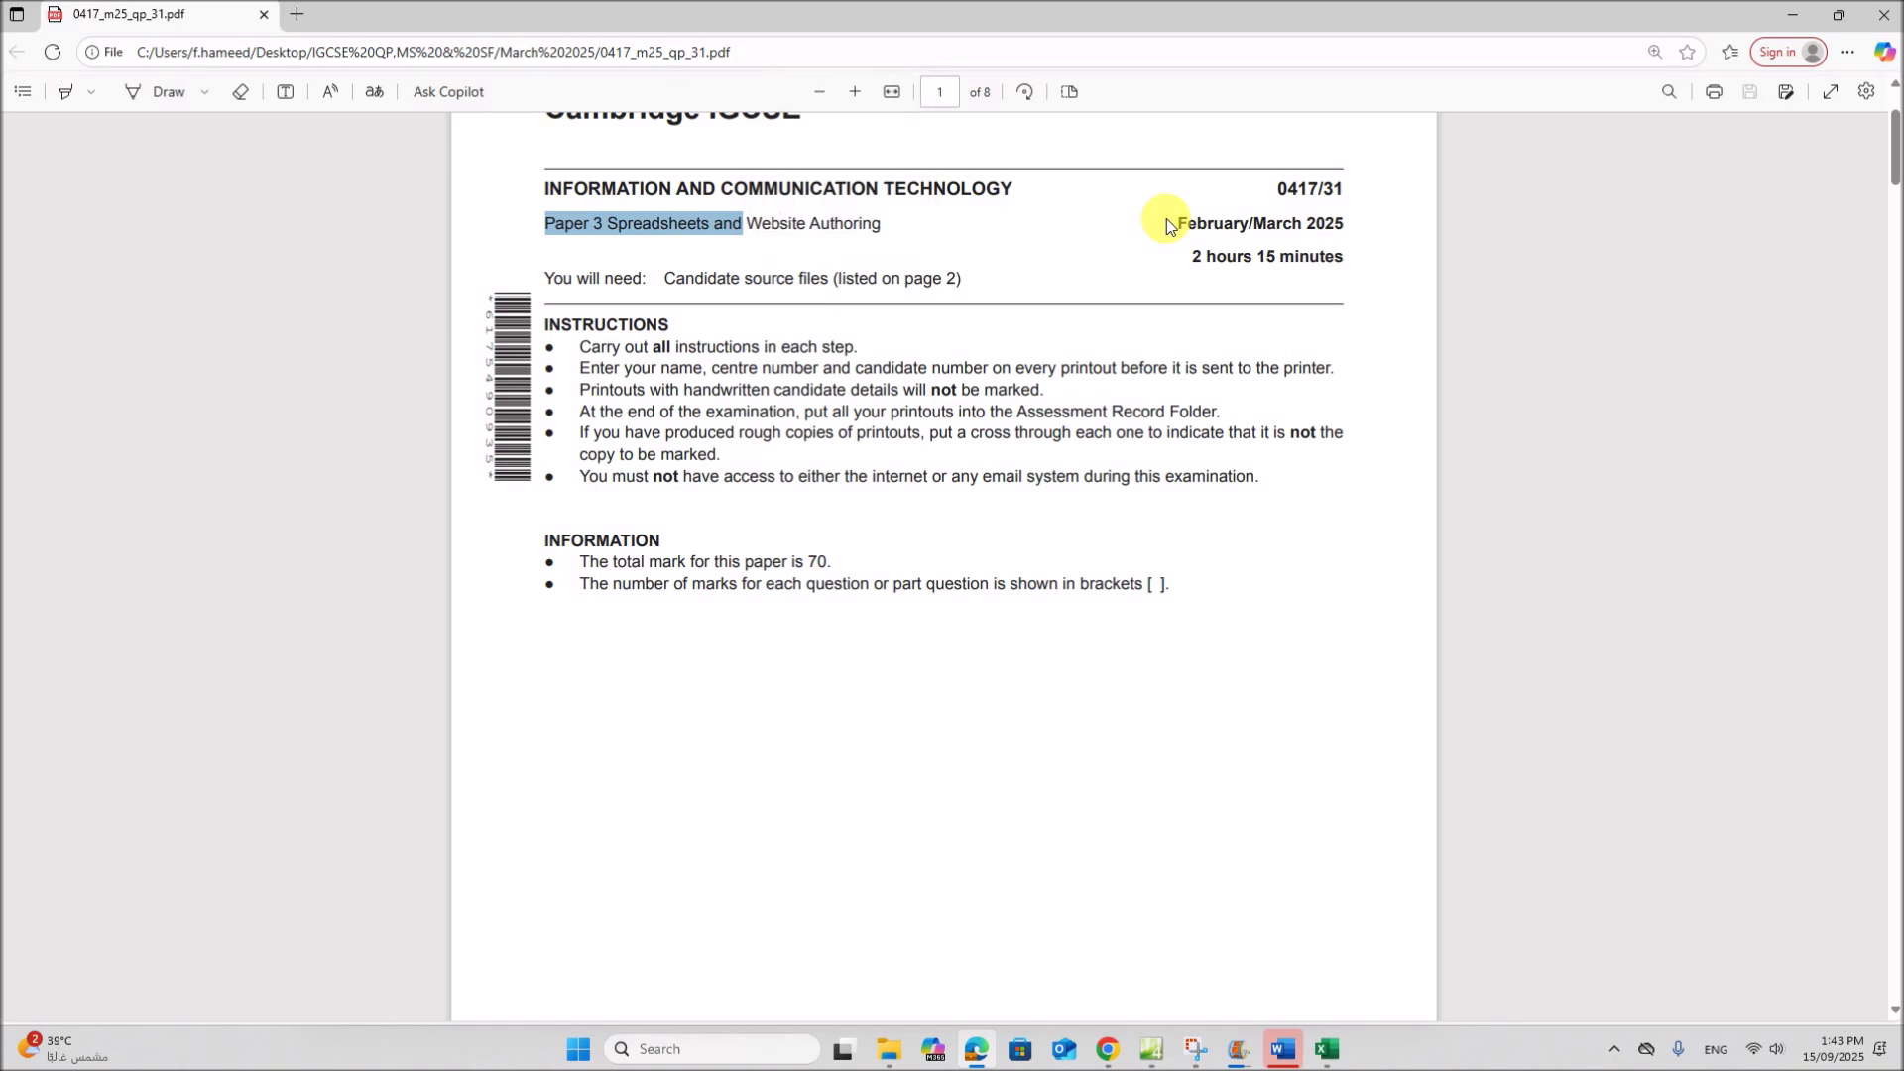
pyautogui.scroll(-10, 1044, 704)
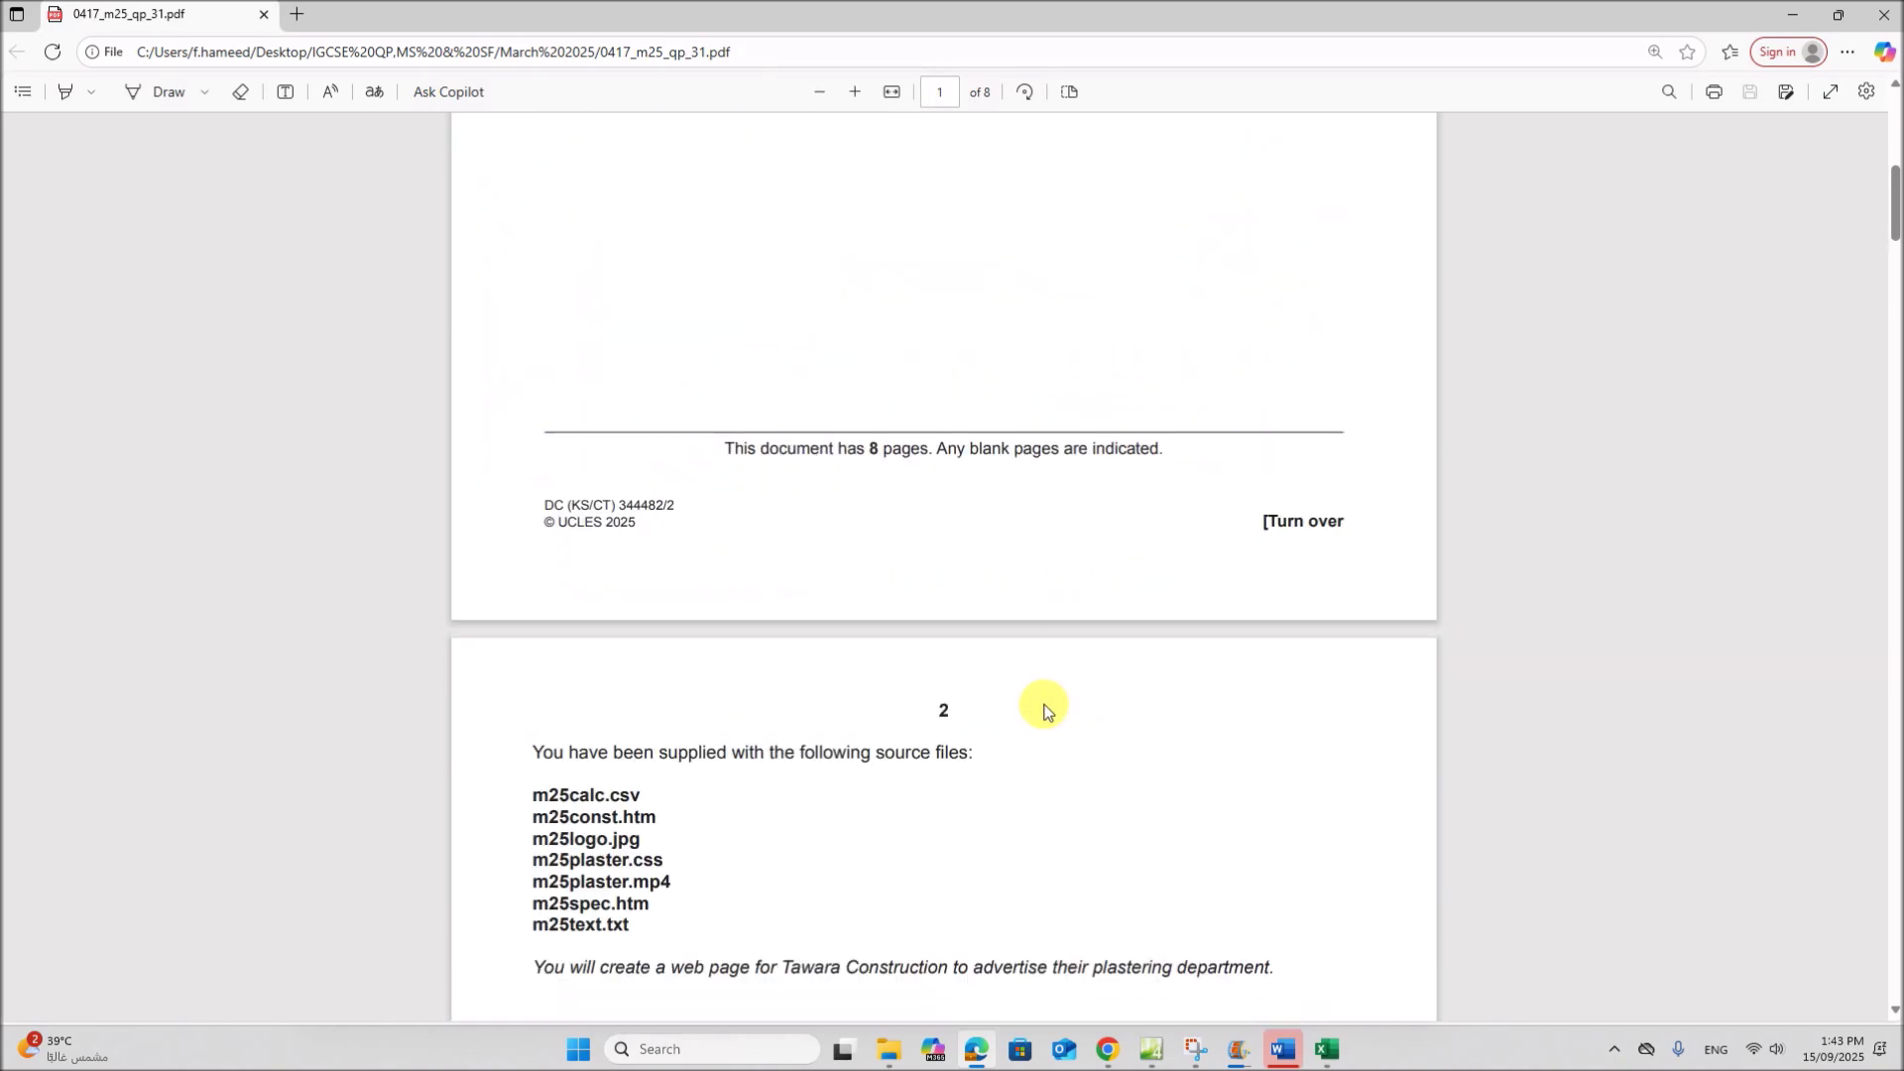
pyautogui.scroll(-3, 1043, 709)
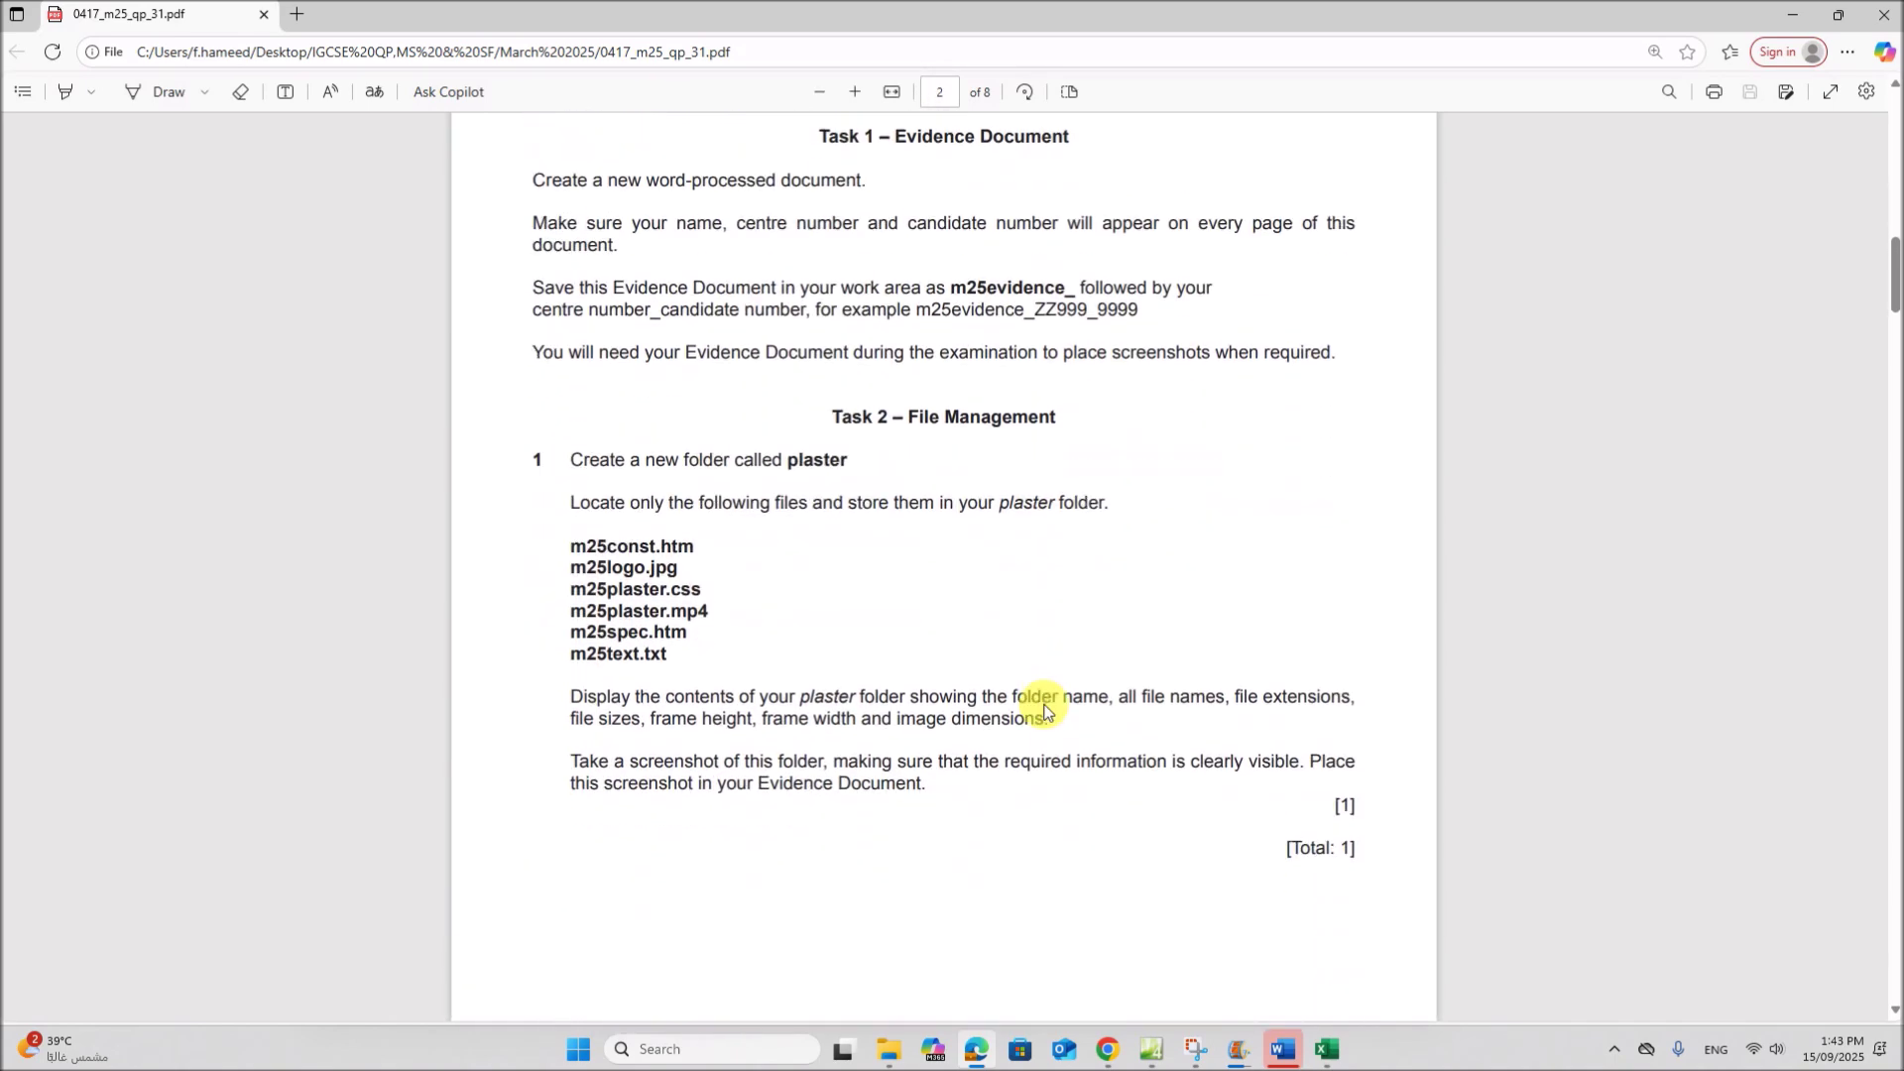
pyautogui.scroll(4, 1045, 706)
pyautogui.scroll(-10, 1047, 709)
pyautogui.scroll(-12, 1045, 722)
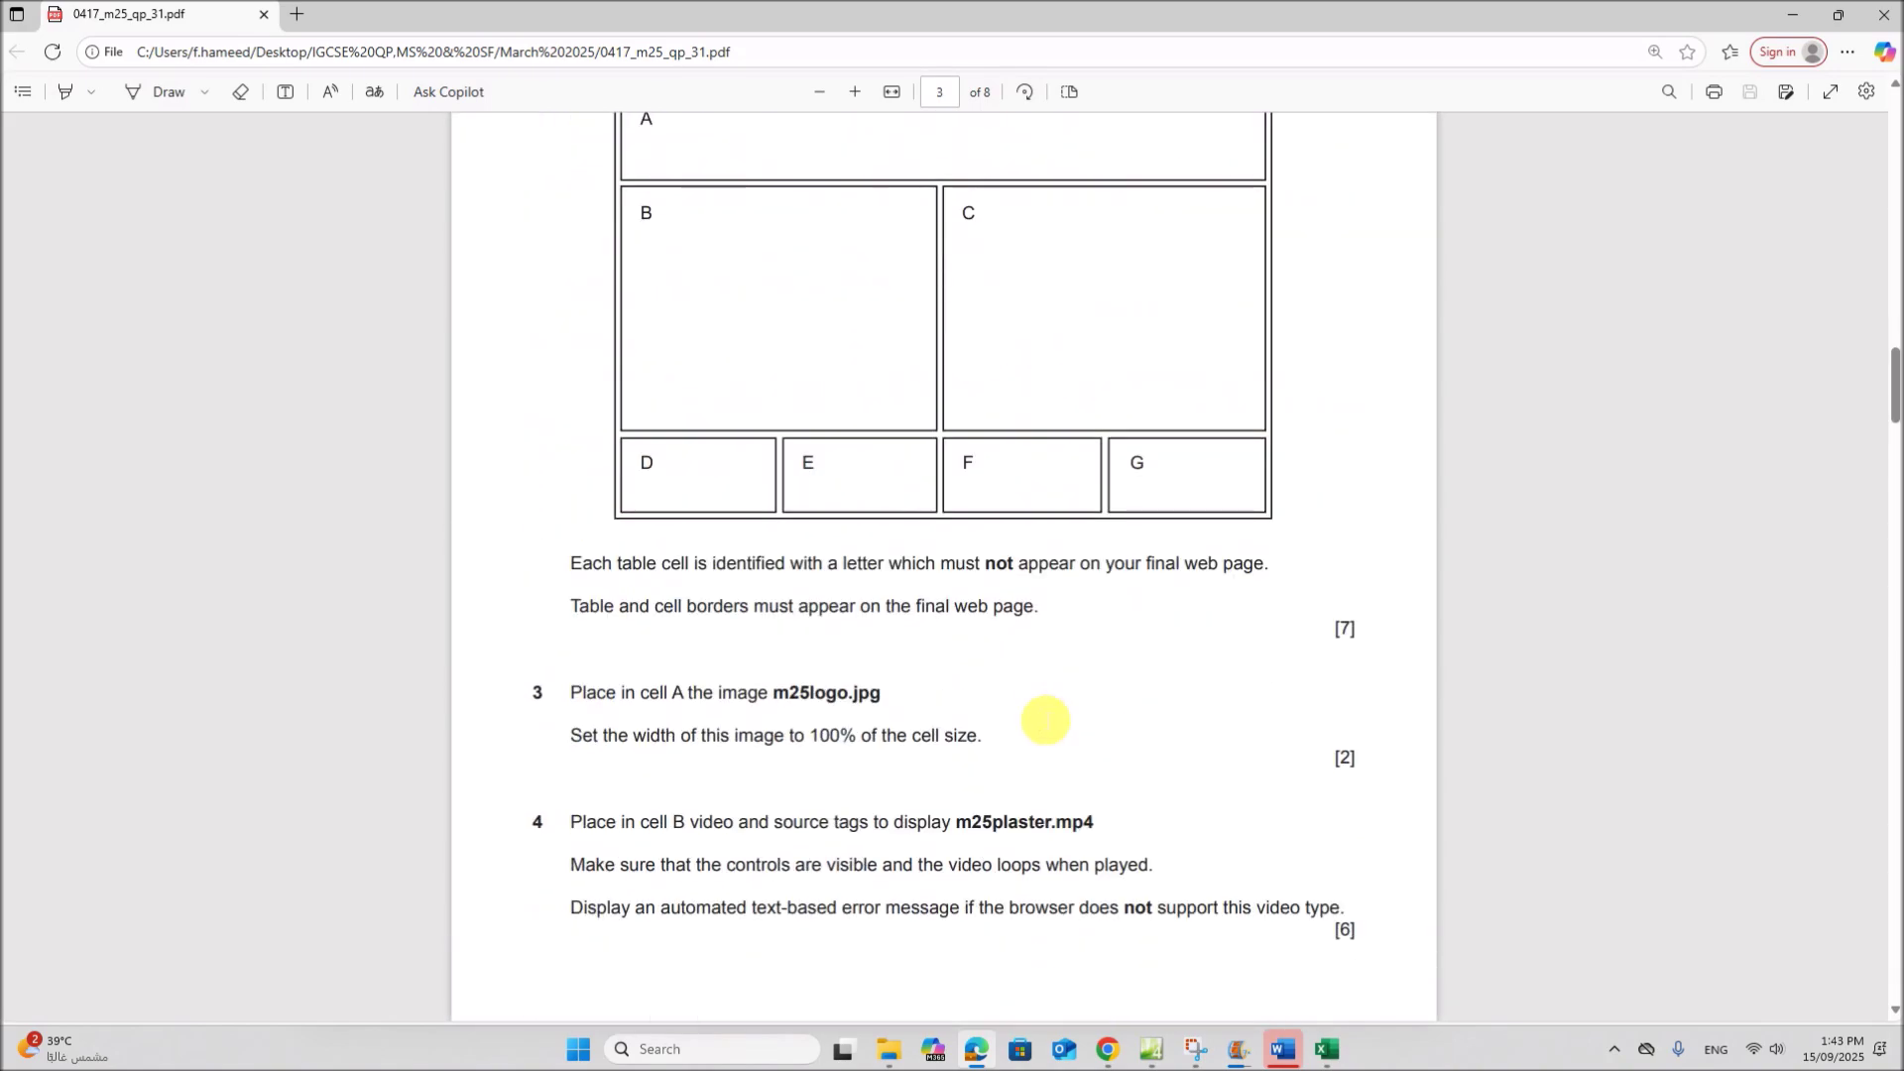
pyautogui.scroll(-10, 1039, 717)
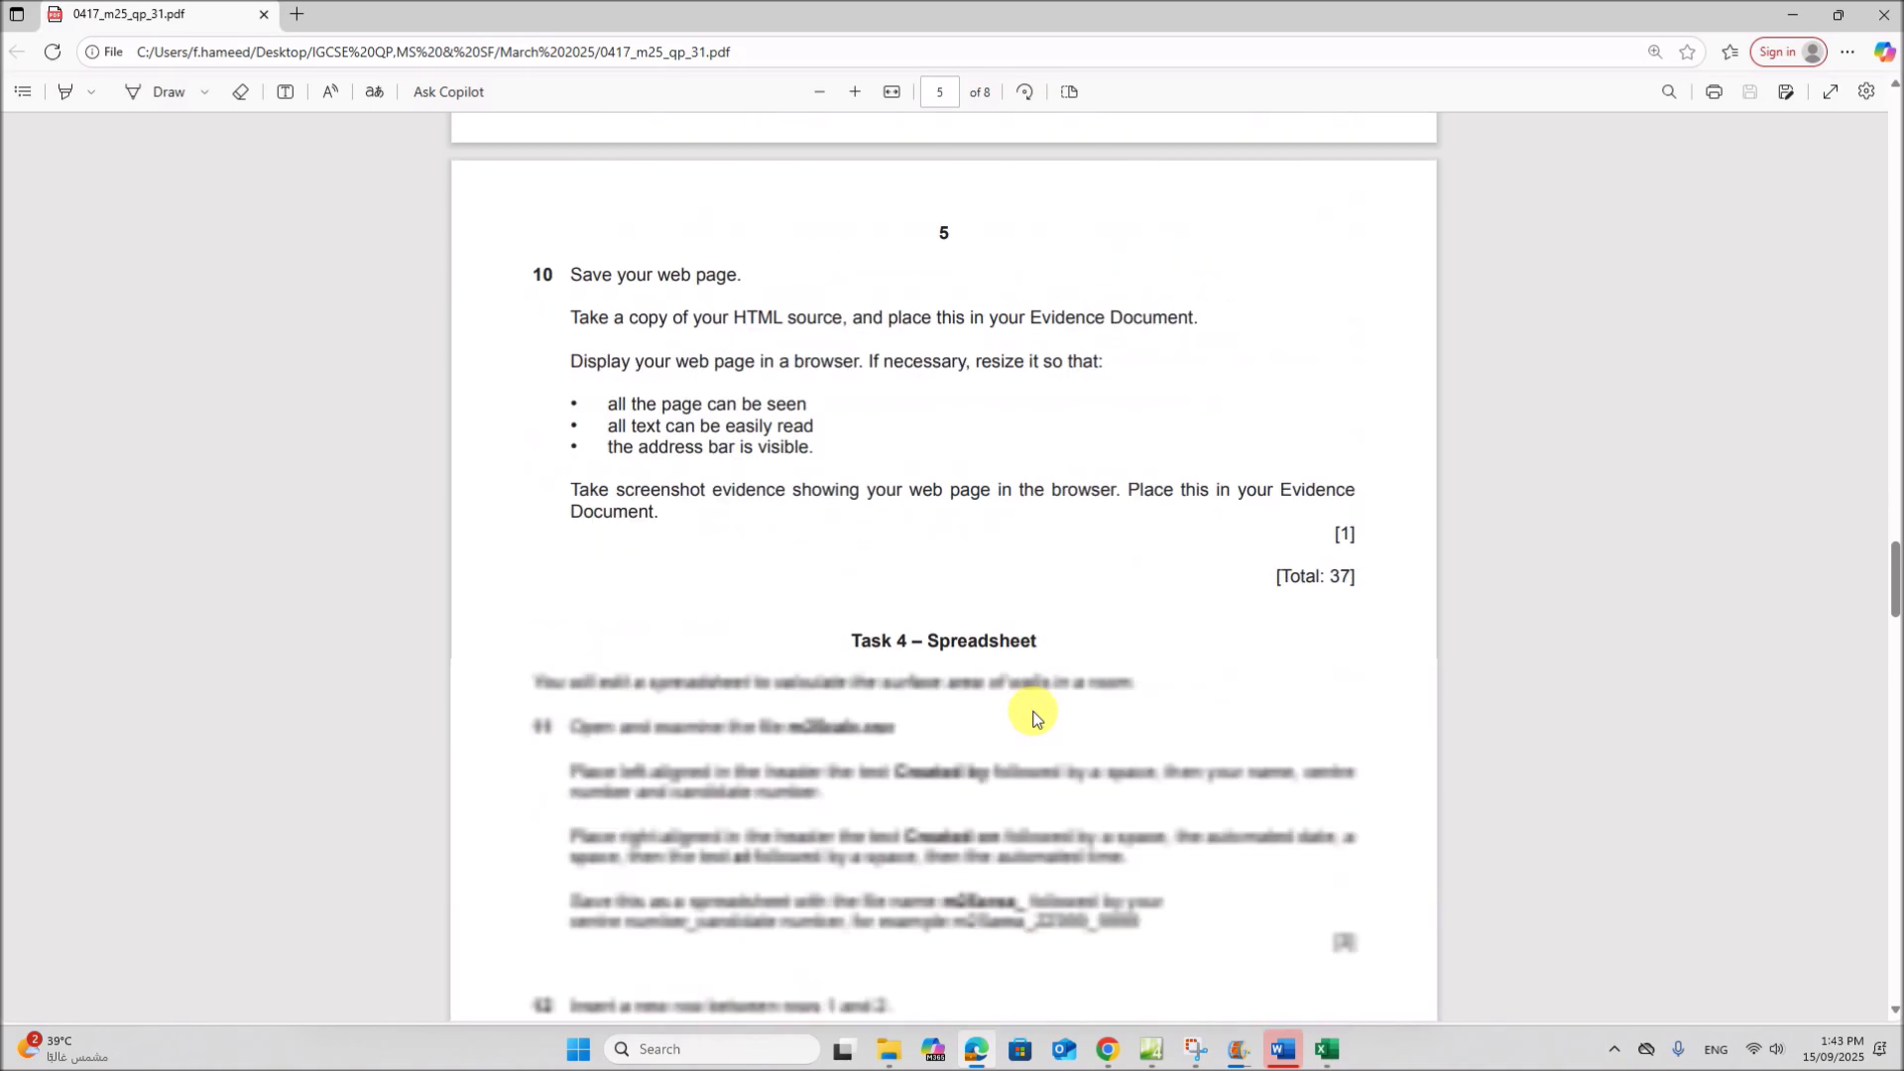
pyautogui.scroll(1, 1036, 716)
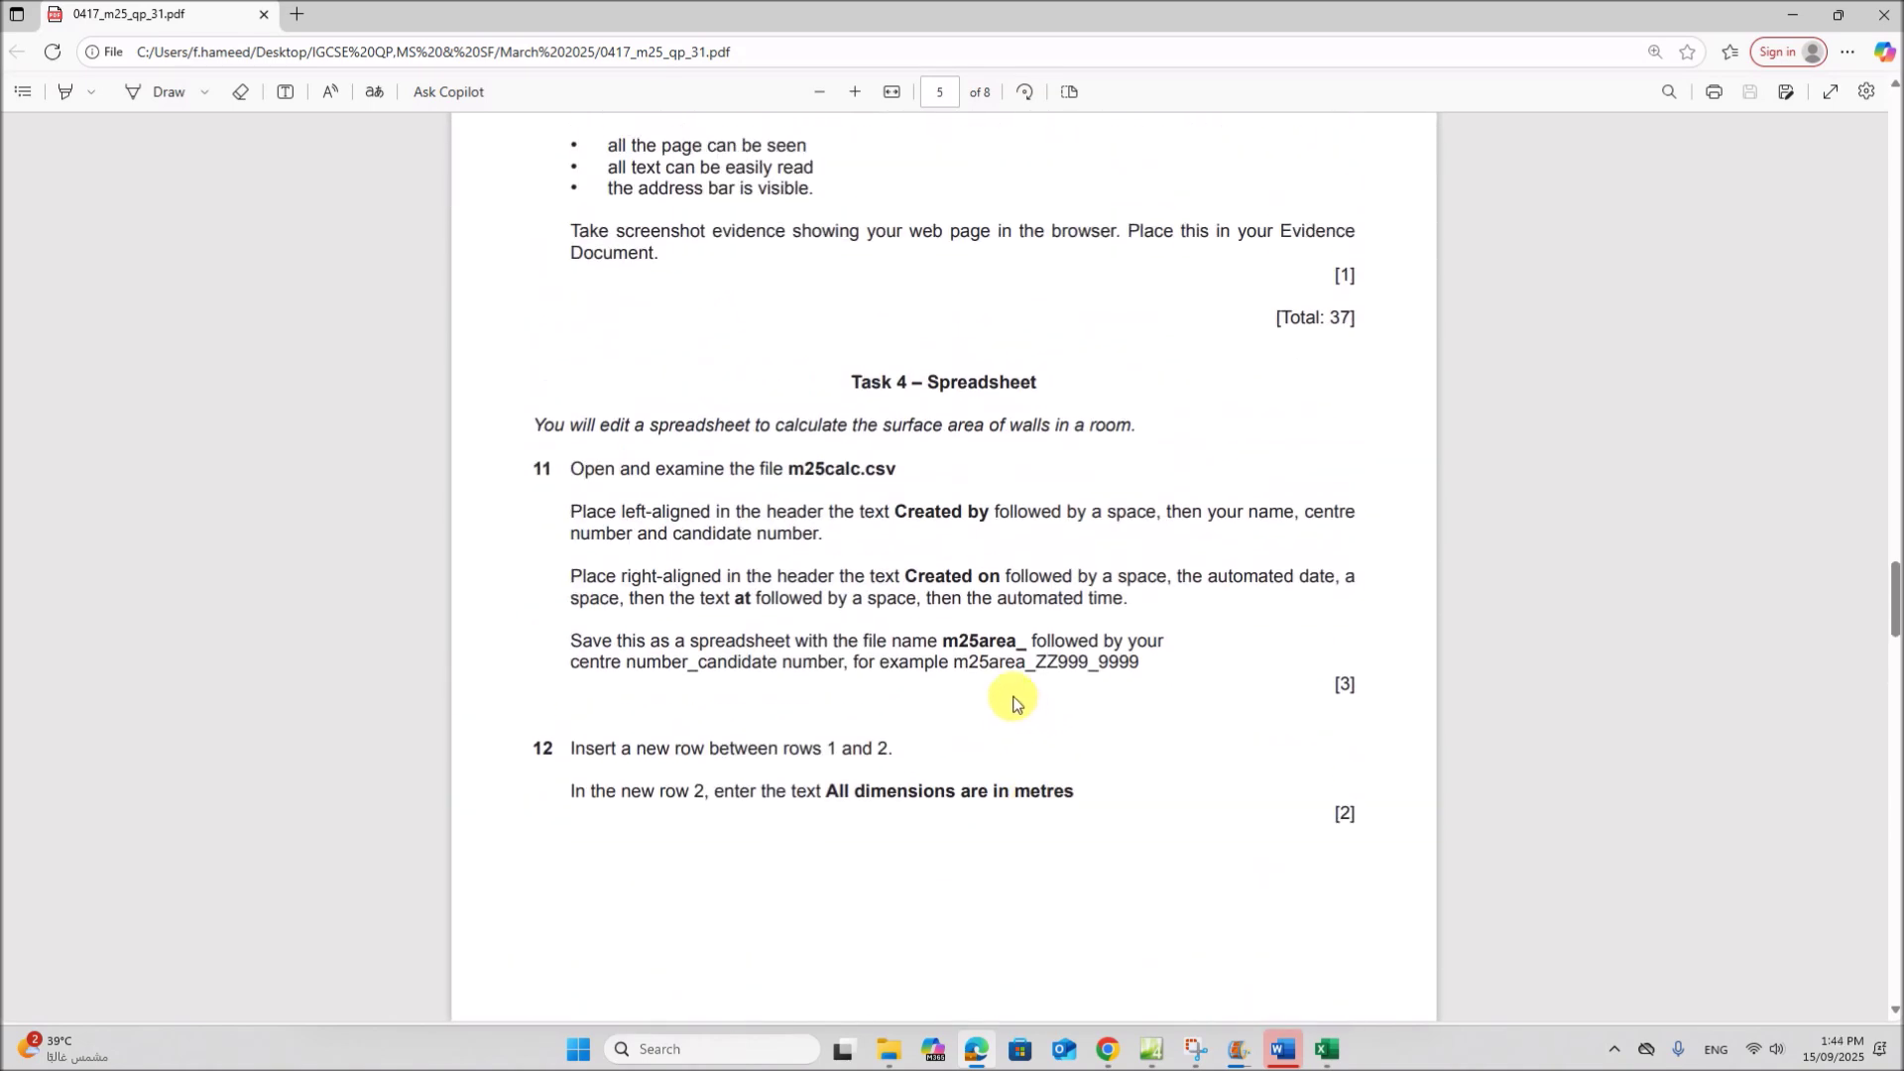
pyautogui.moveTo(855, 388); pyautogui.dragTo(1050, 400)
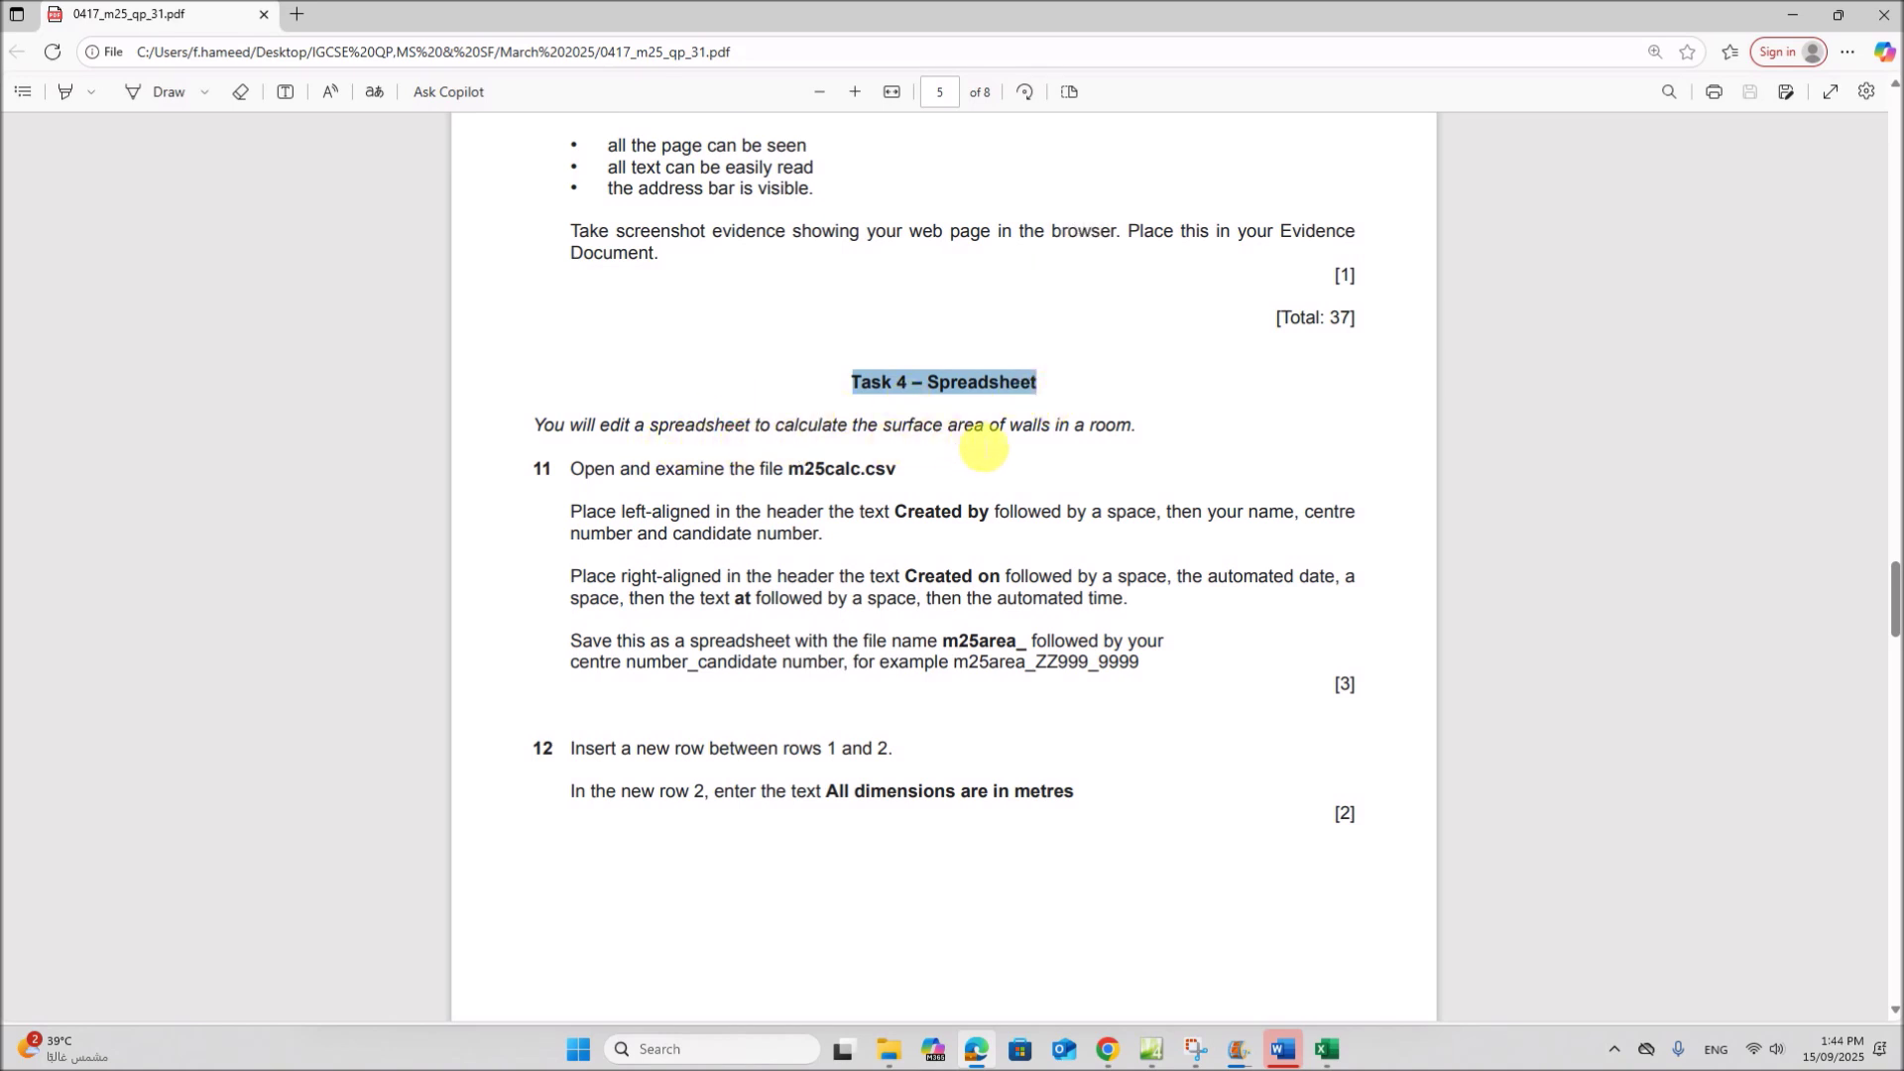
pyautogui.moveTo(976, 428); pyautogui.dragTo(1119, 428)
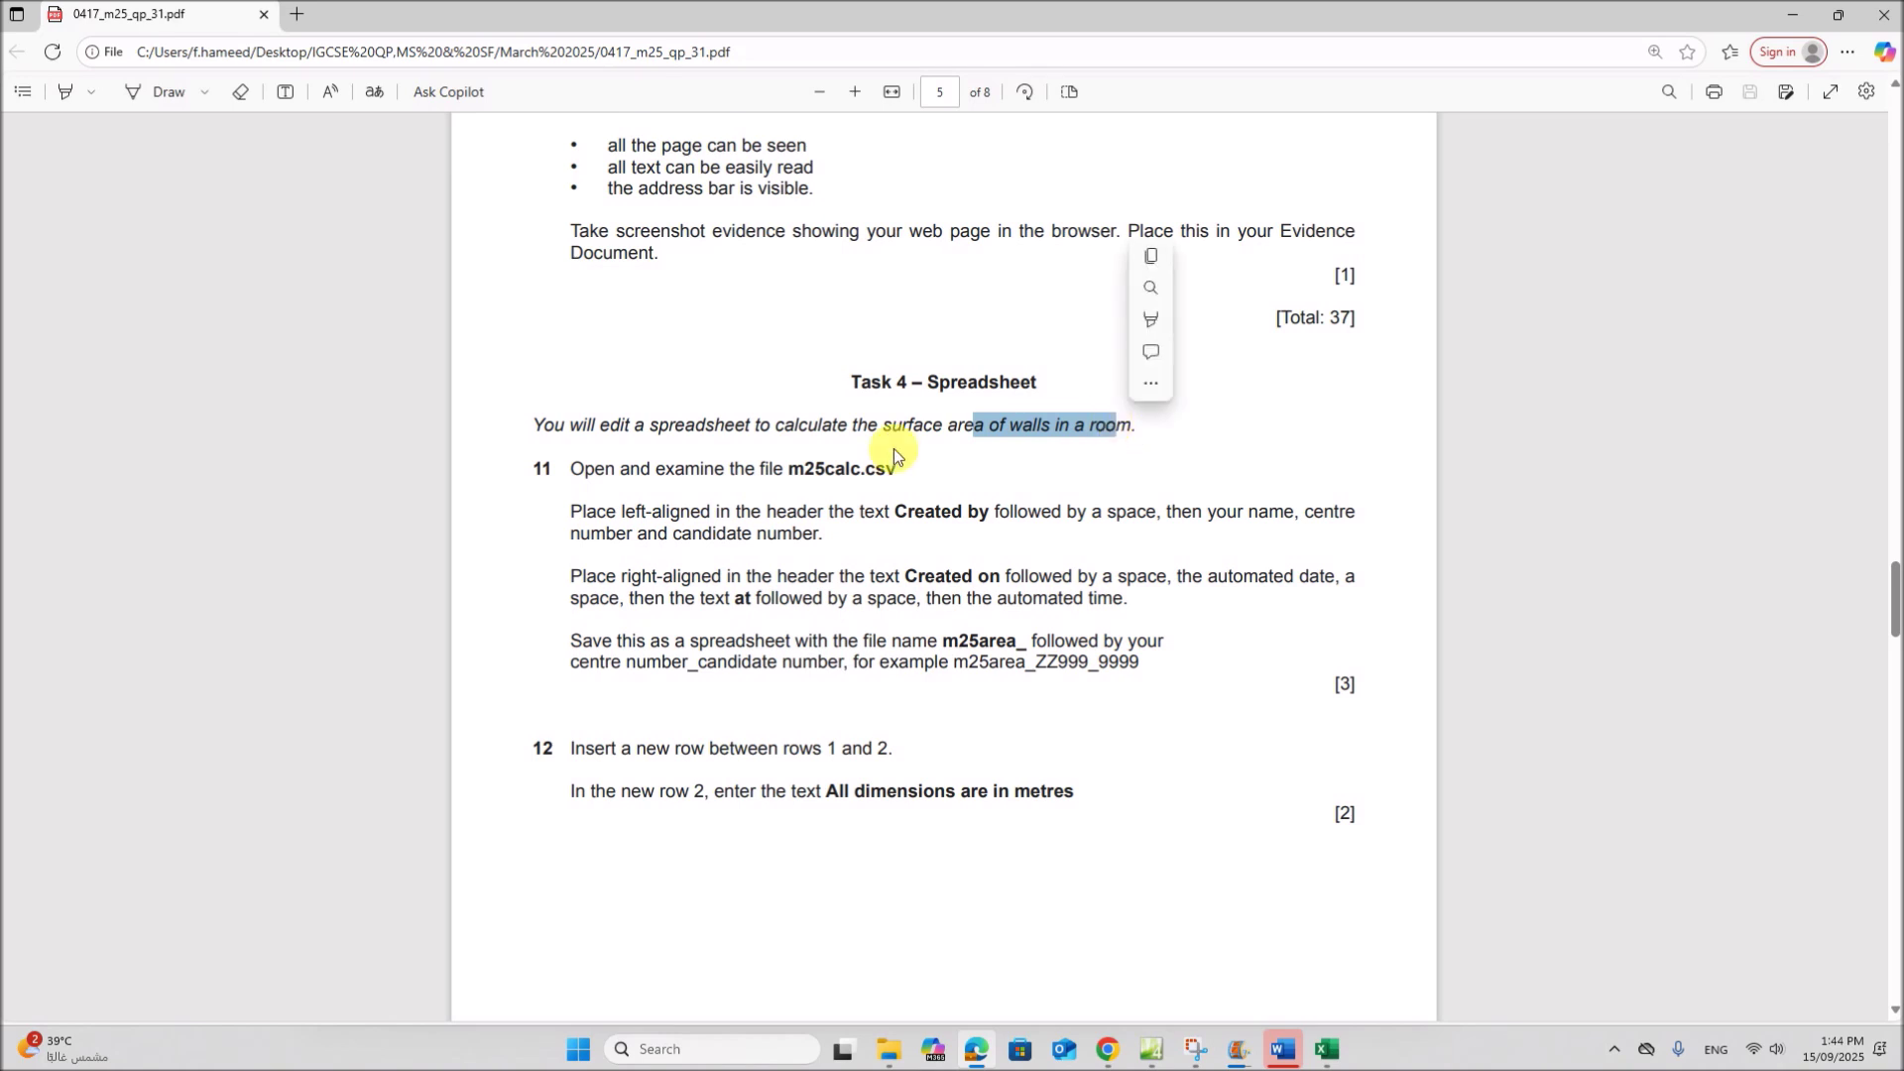
pyautogui.moveTo(773, 470); pyautogui.dragTo(831, 474)
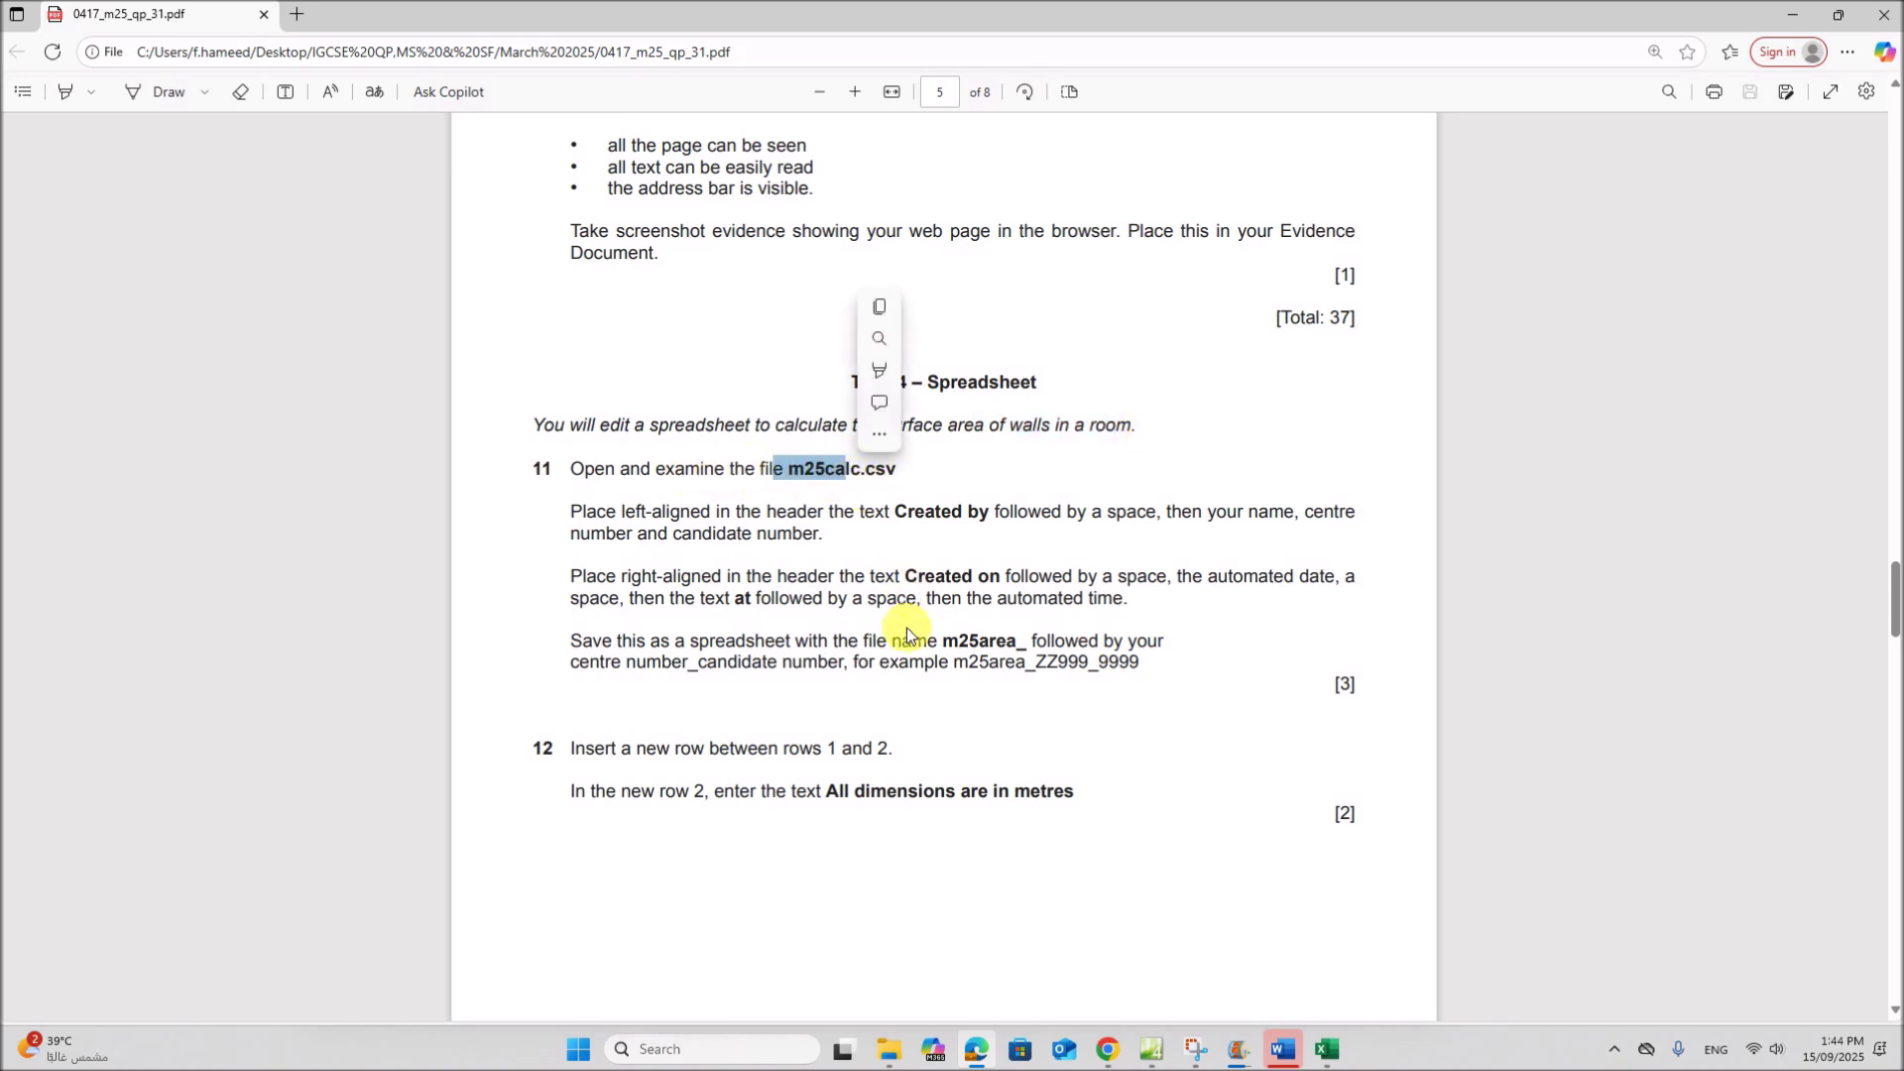
# Switch to the m25calc file in Excel, auto-fit all column widths to their contents and dismiss the data loss notice
pyautogui.click(891, 1050)
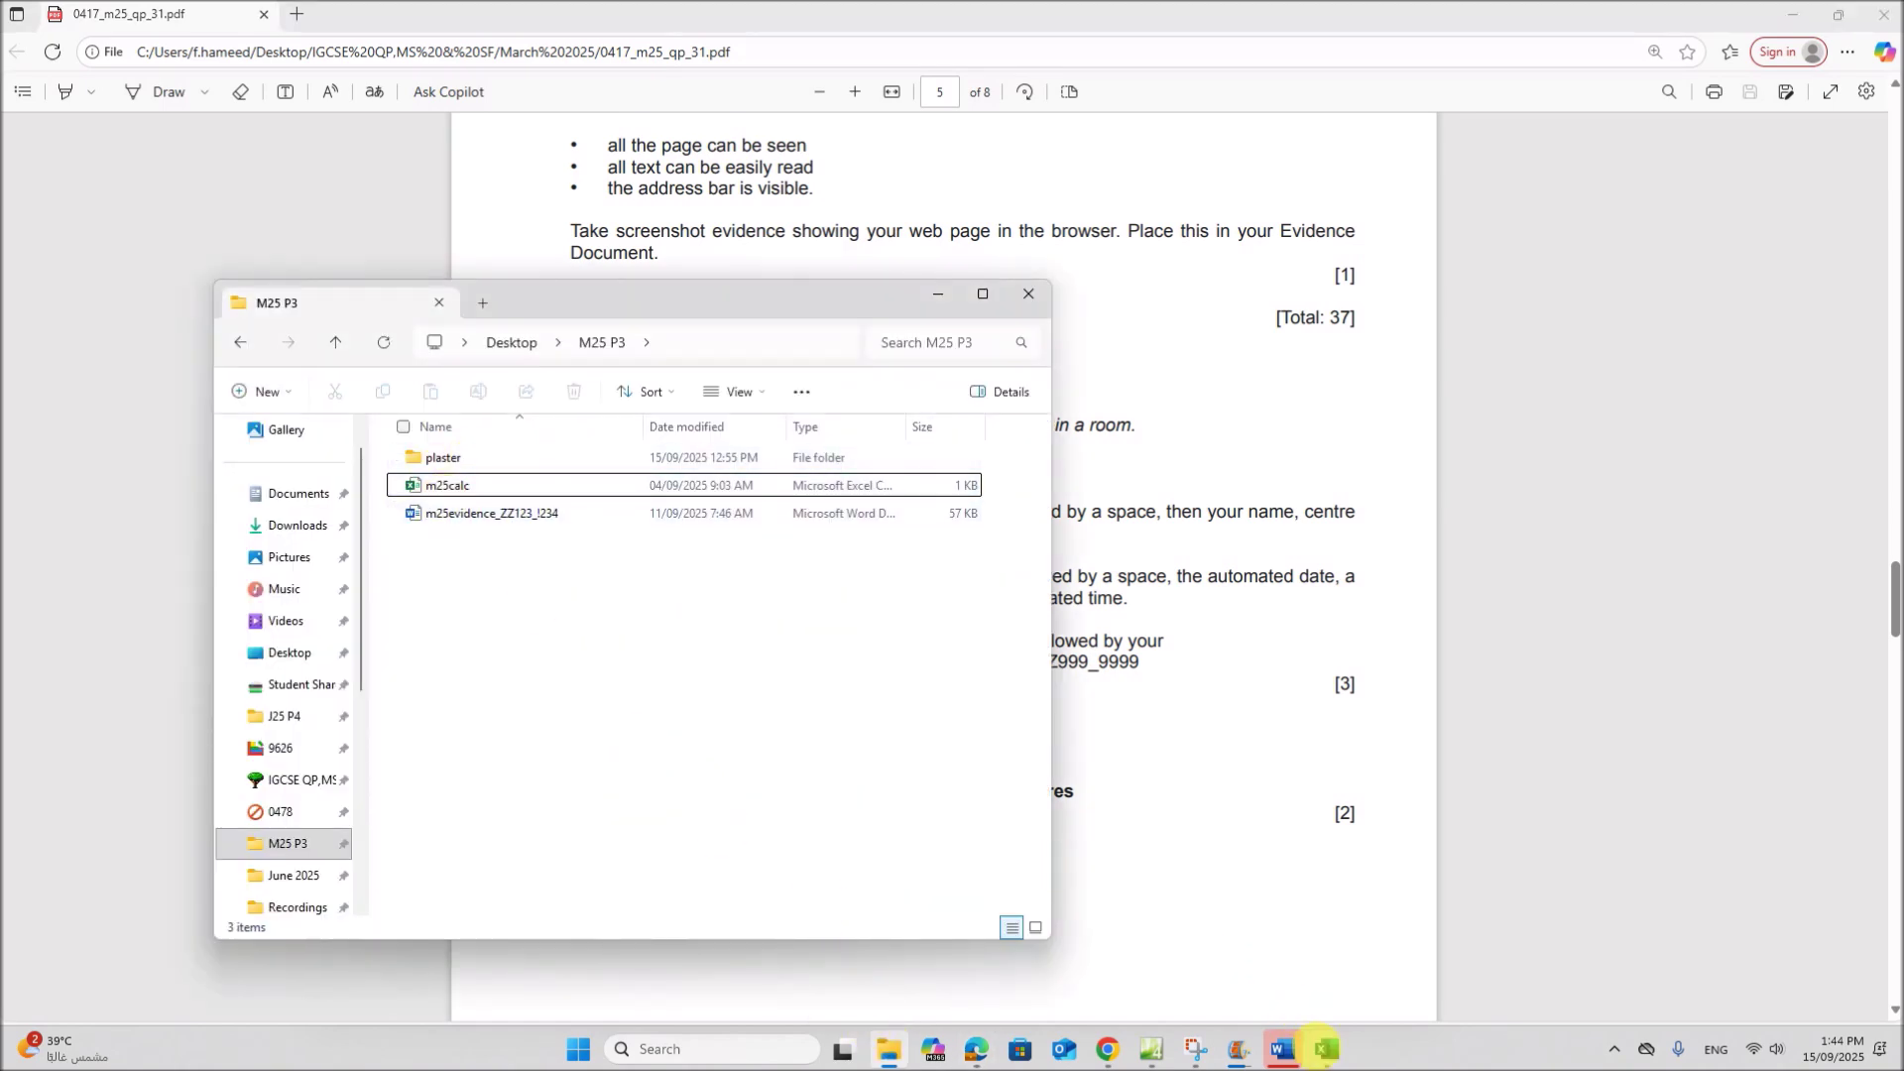
pyautogui.click(1320, 1057)
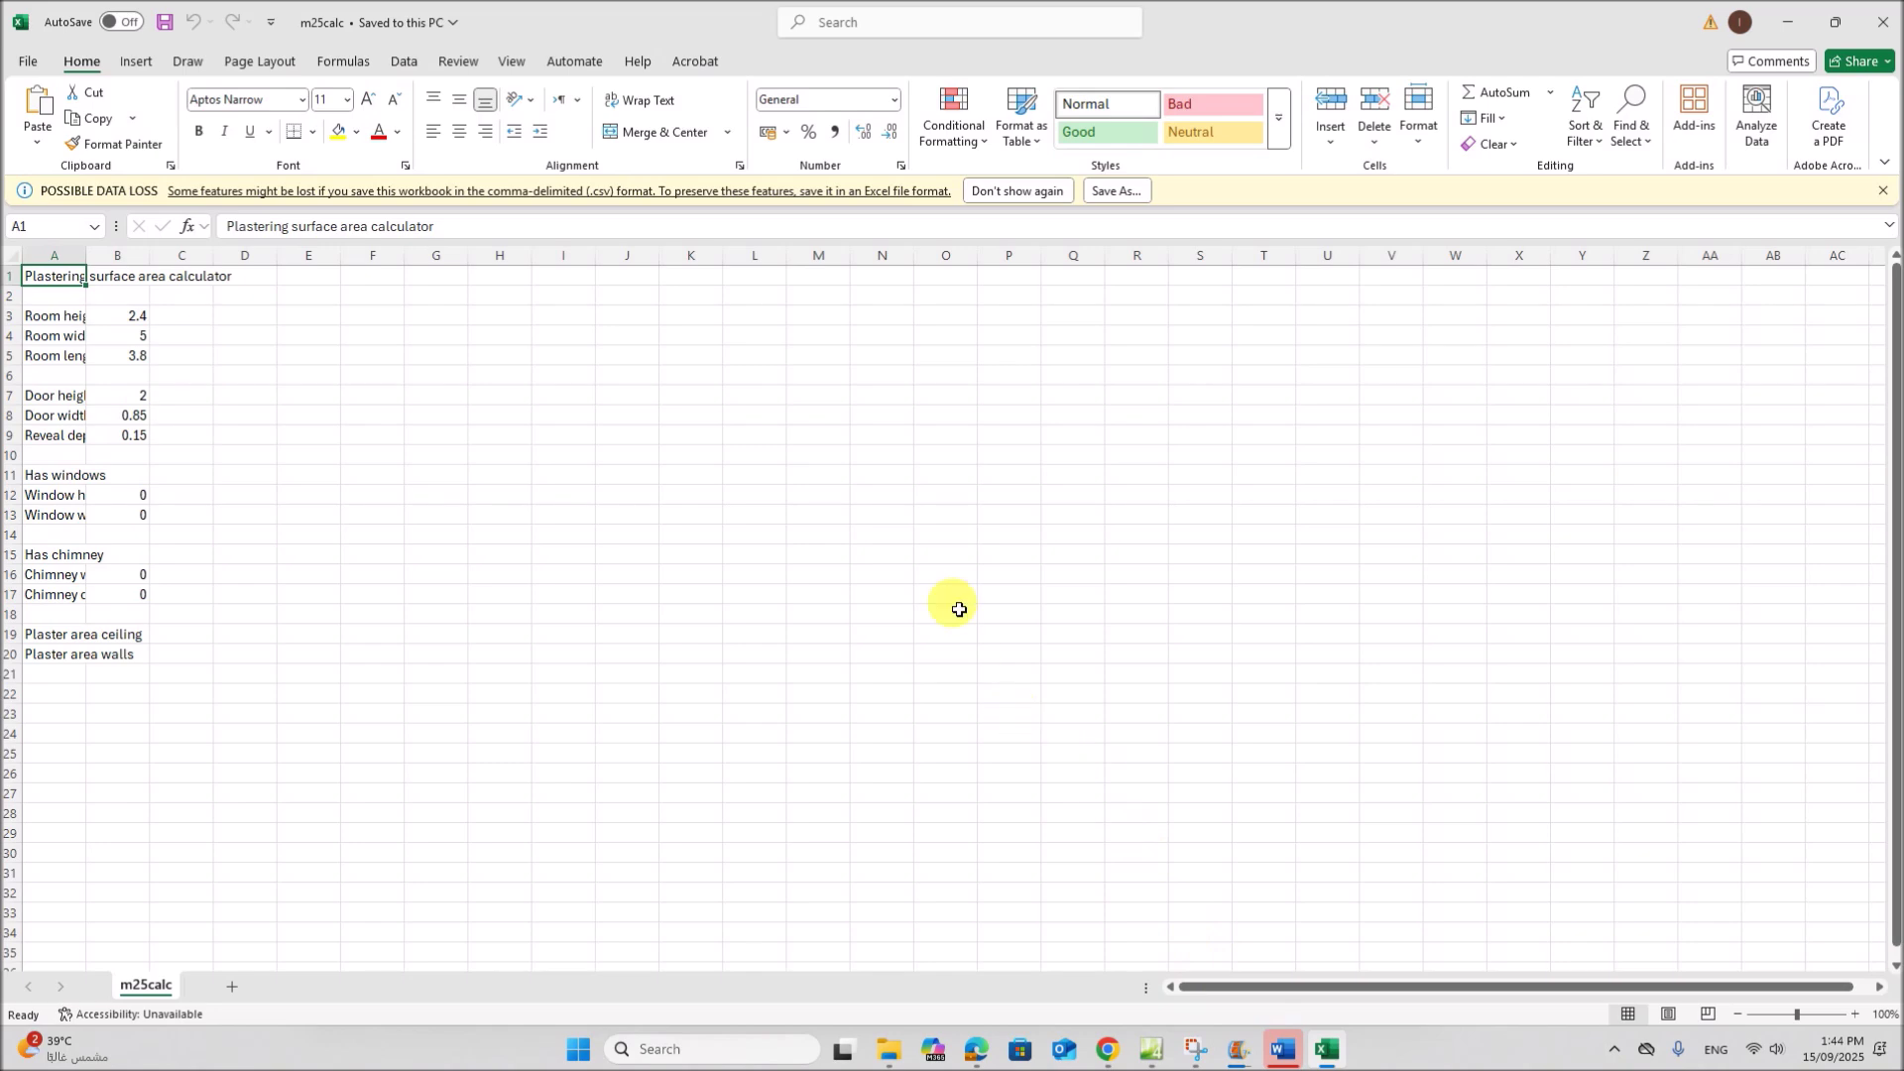
pyautogui.click(11, 257)
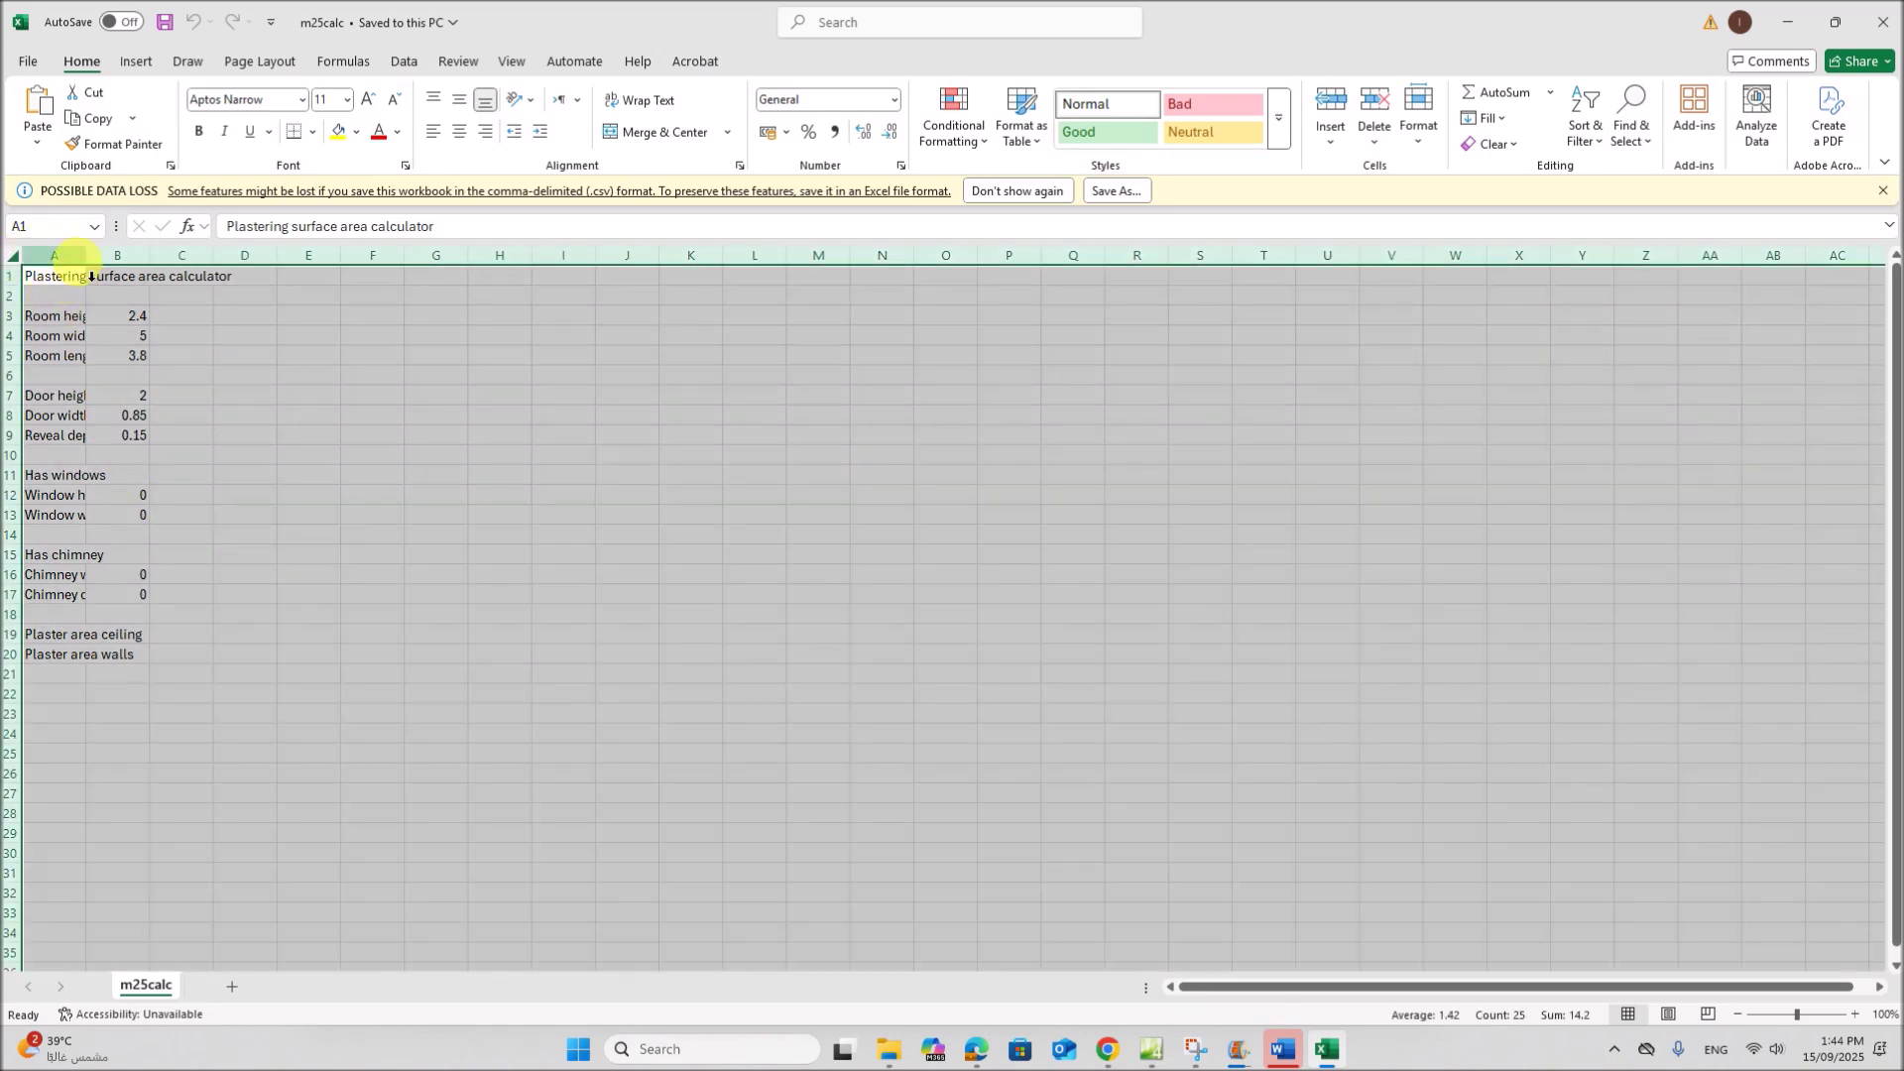
pyautogui.doubleClick(93, 269)
pyautogui.click(1855, 1015)
pyautogui.click(1856, 1015)
pyautogui.click(1856, 1014)
pyautogui.click(1856, 1015)
pyautogui.click(654, 875)
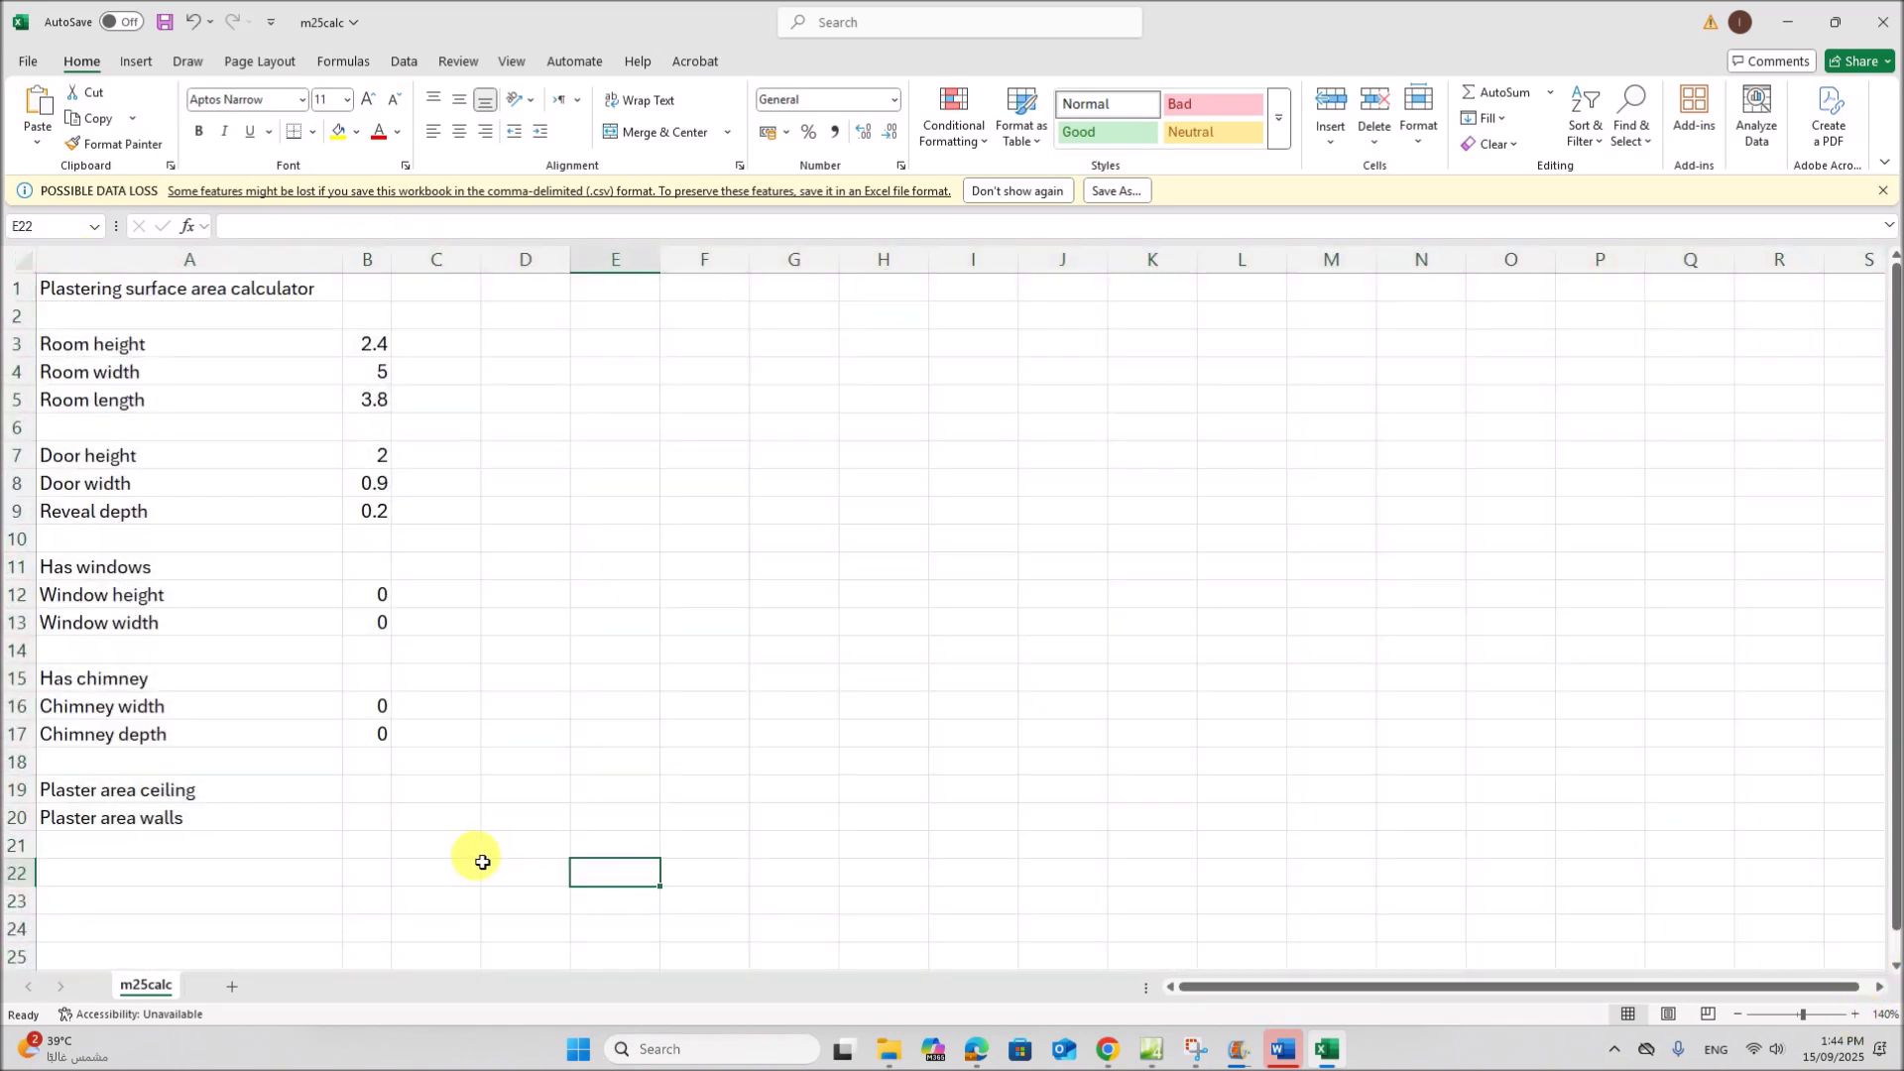
pyautogui.click(1881, 193)
# Following question 11 in the exam paper, add a left-aligned header with Created by, the name, centre number and candidate number in Excel
pyautogui.click(977, 1050)
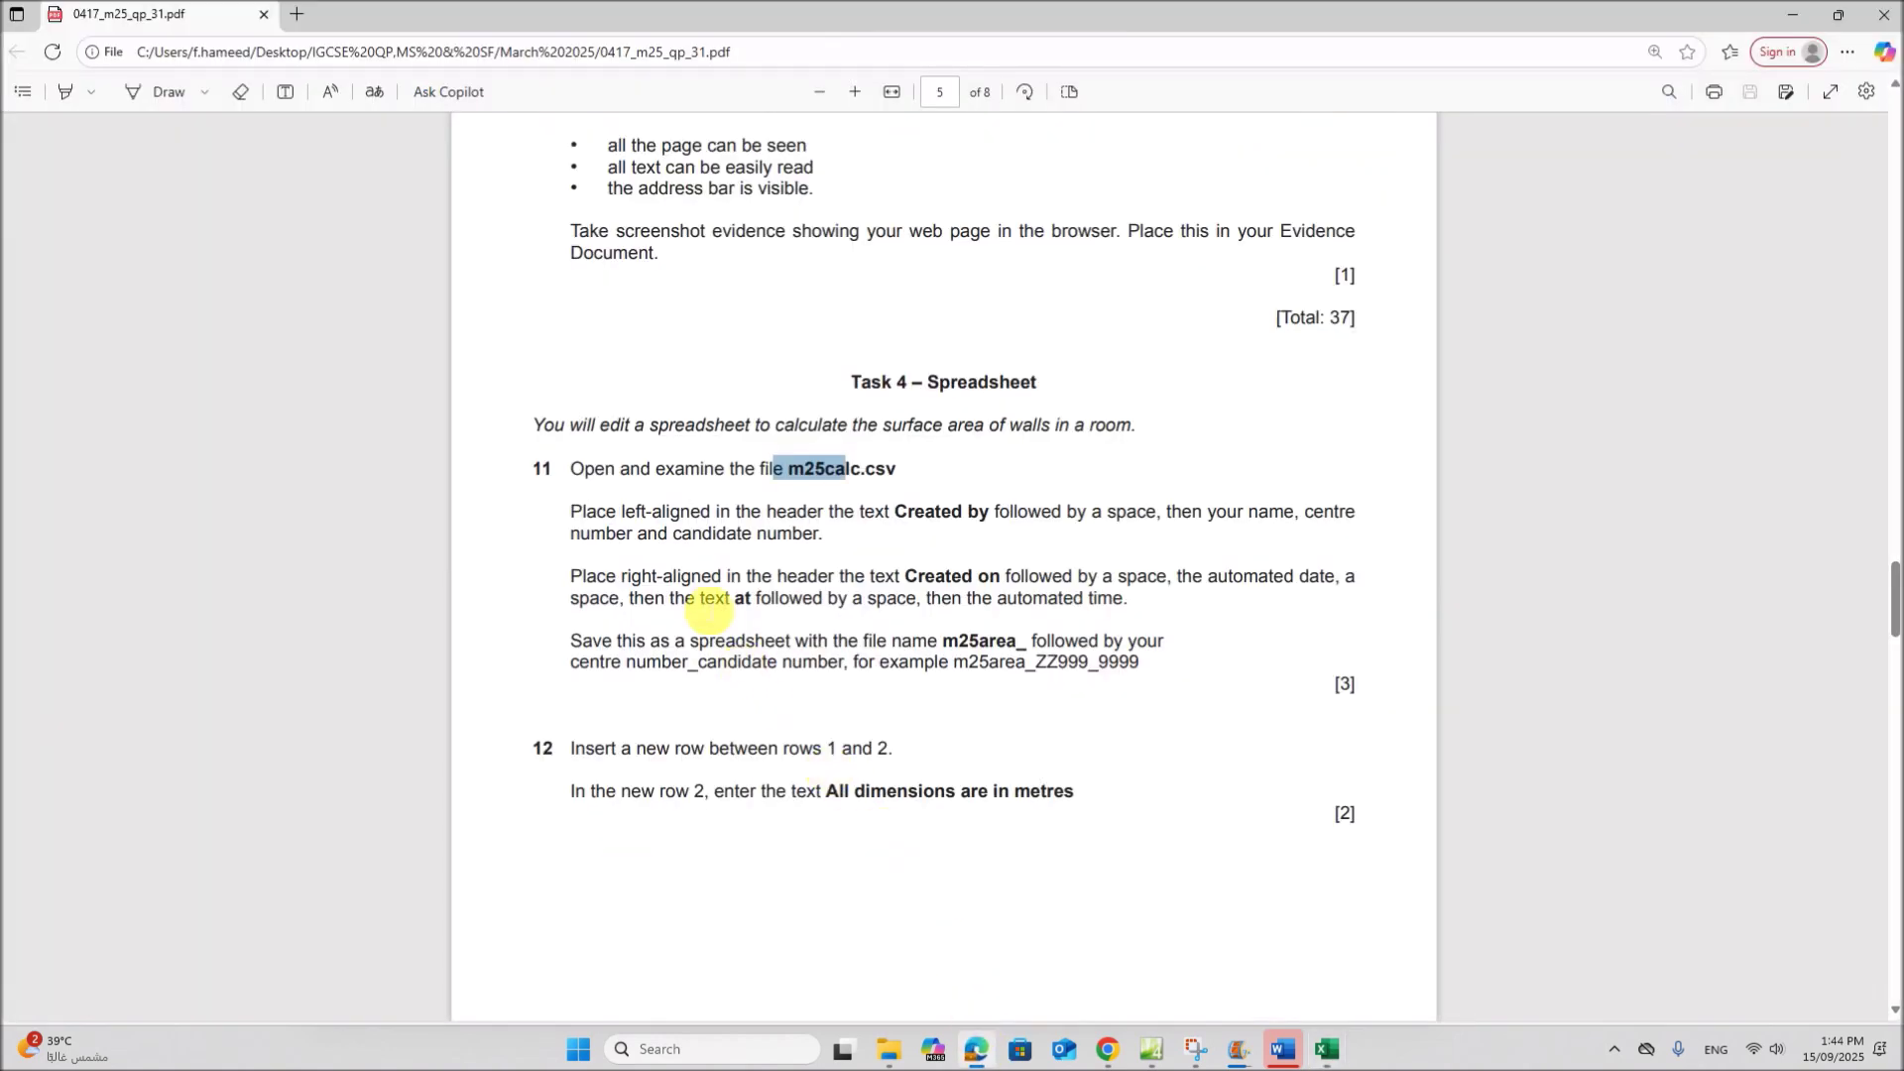
pyautogui.click(694, 585)
pyautogui.moveTo(649, 522); pyautogui.dragTo(845, 516)
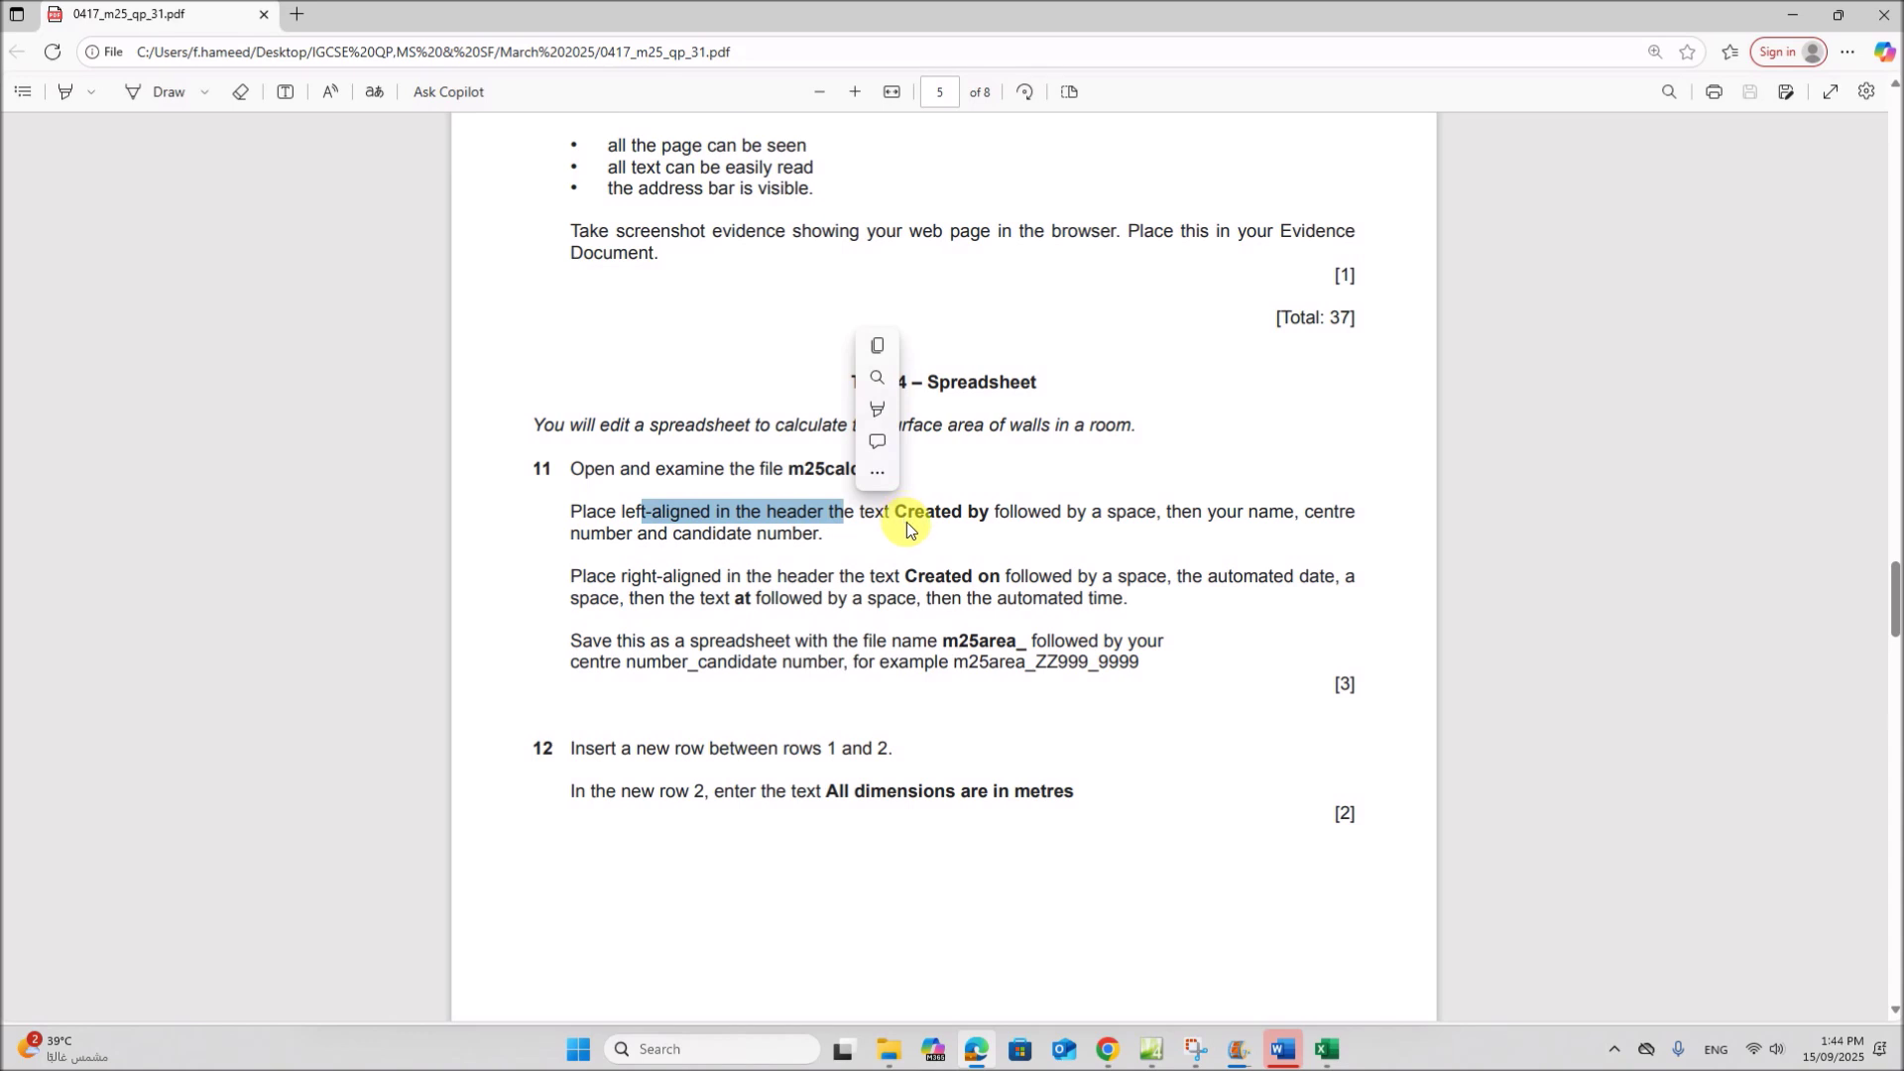
pyautogui.doubleClick(794, 512)
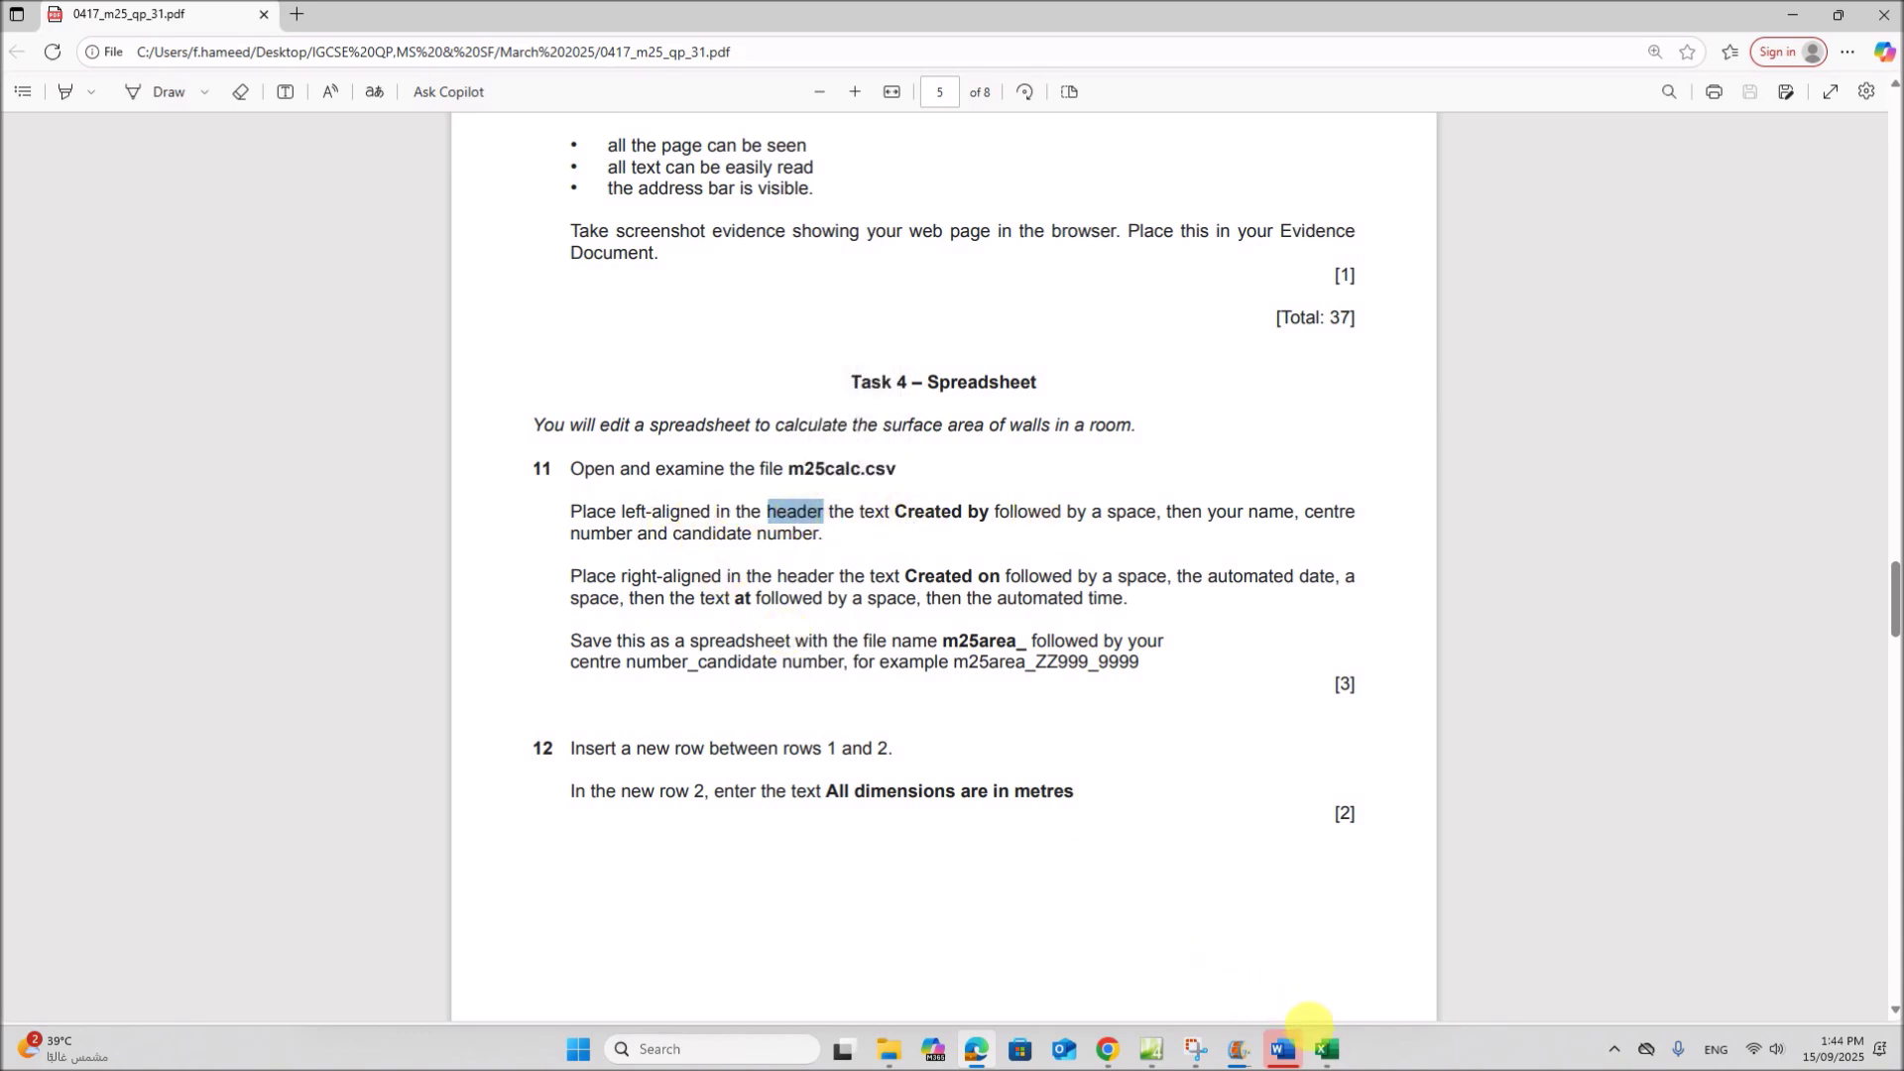
pyautogui.click(1327, 1049)
pyautogui.click(138, 61)
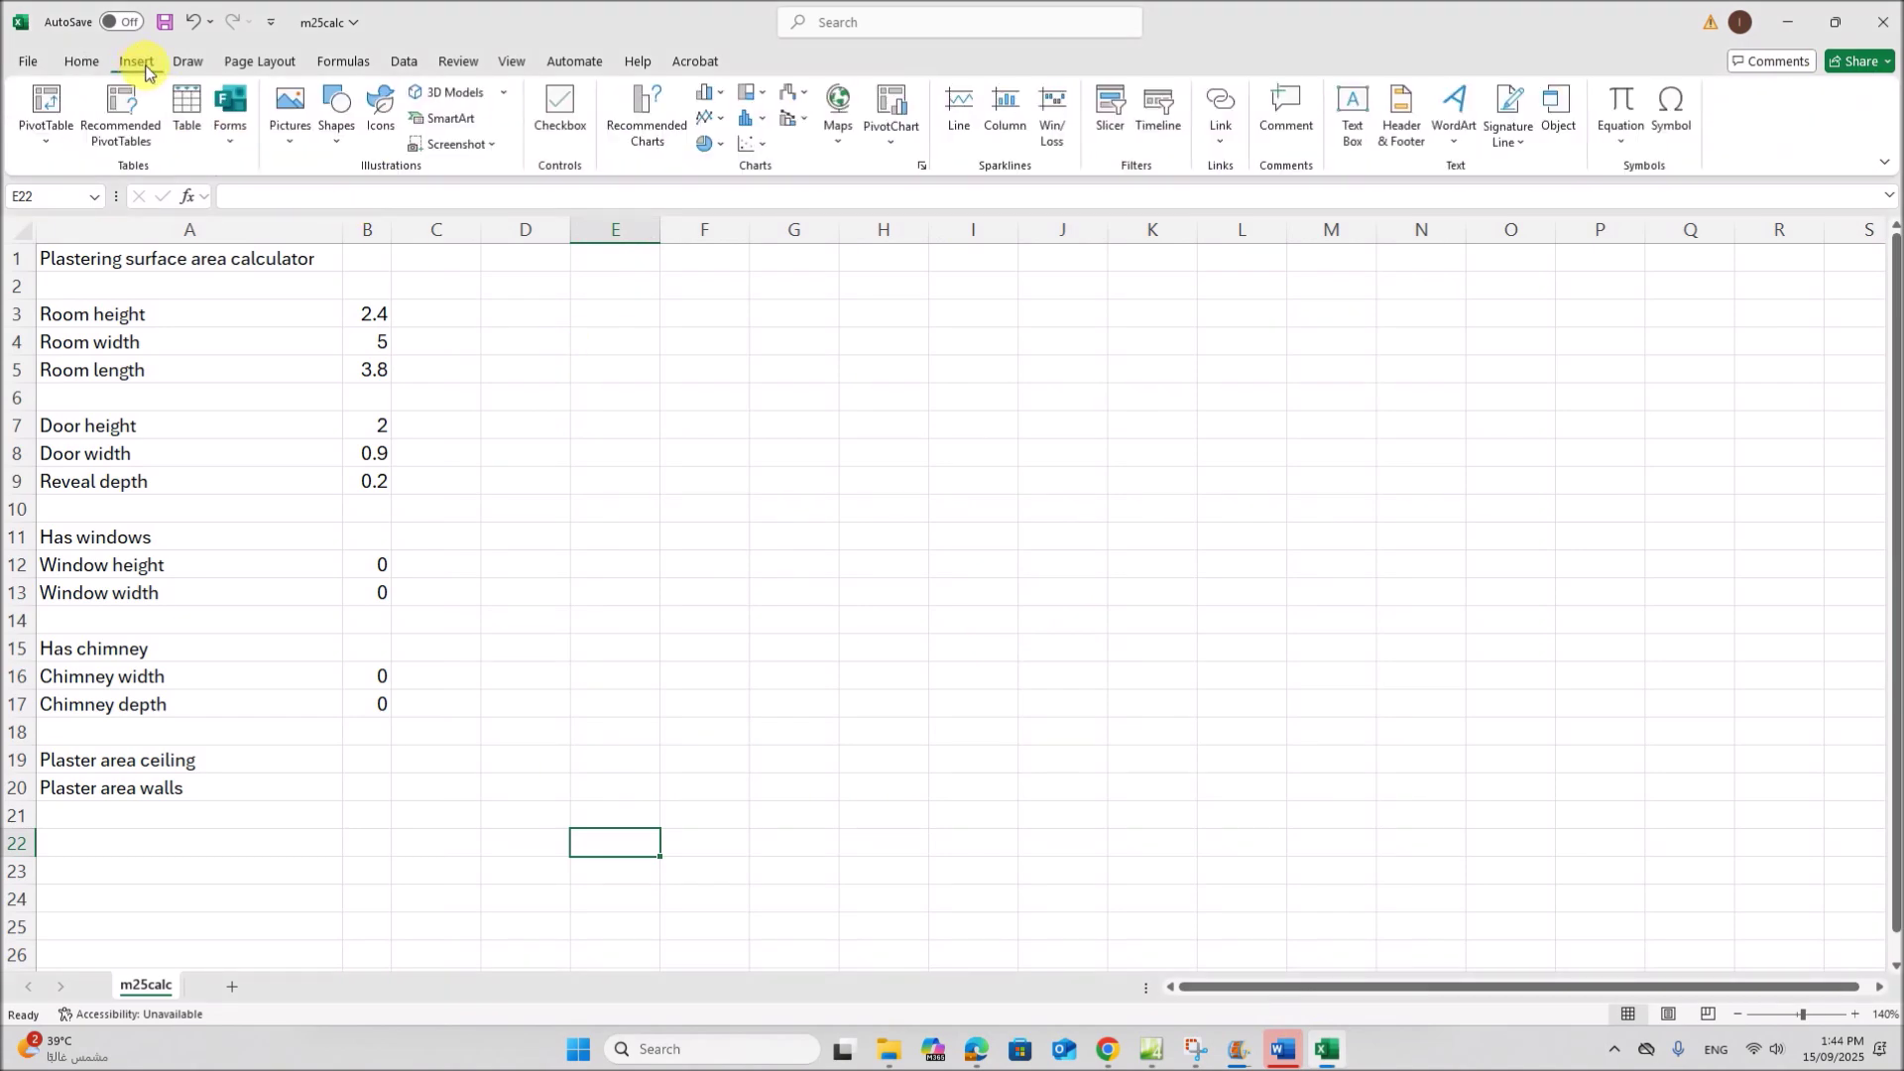
pyautogui.click(1400, 119)
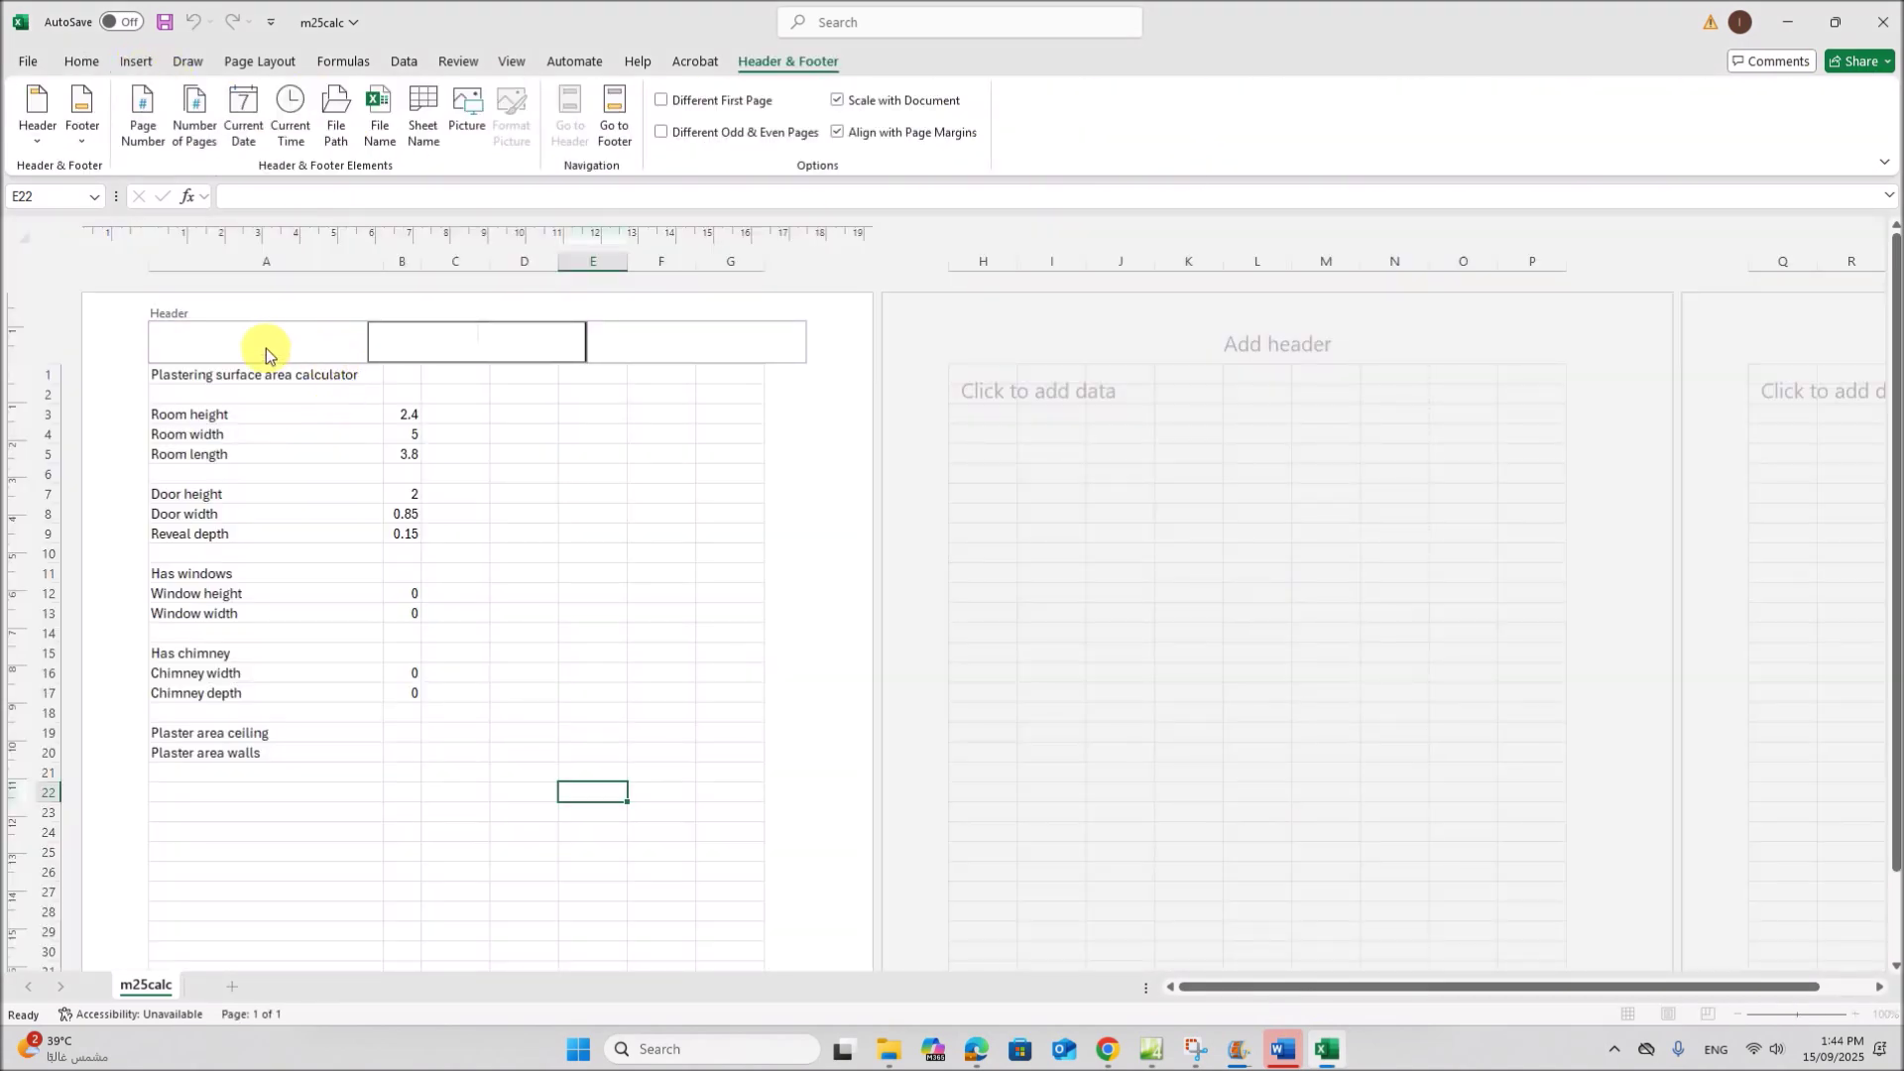
pyautogui.click(266, 353)
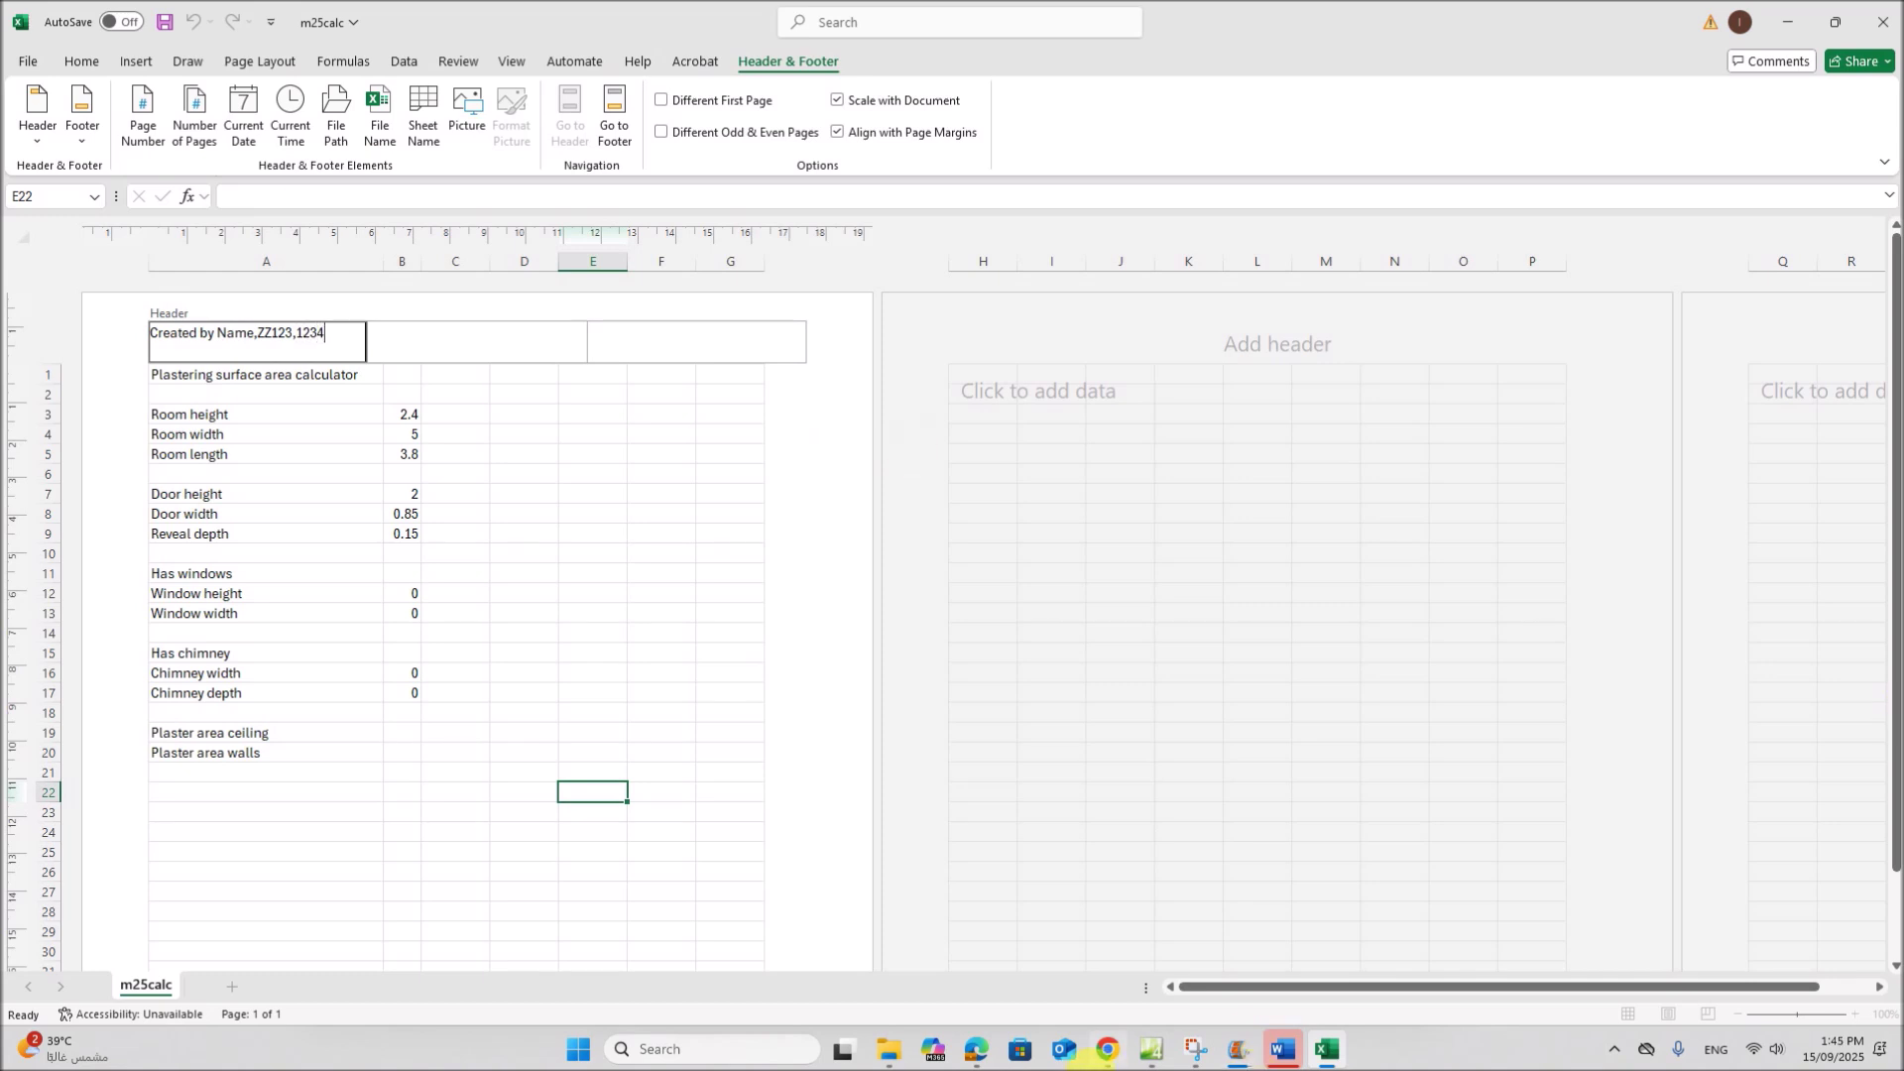
# Following the paper's right-header instruction, enter Created on &[Date] at &[Time] in the spreadsheet's right header section, using automated date and time fields
pyautogui.click(977, 1048)
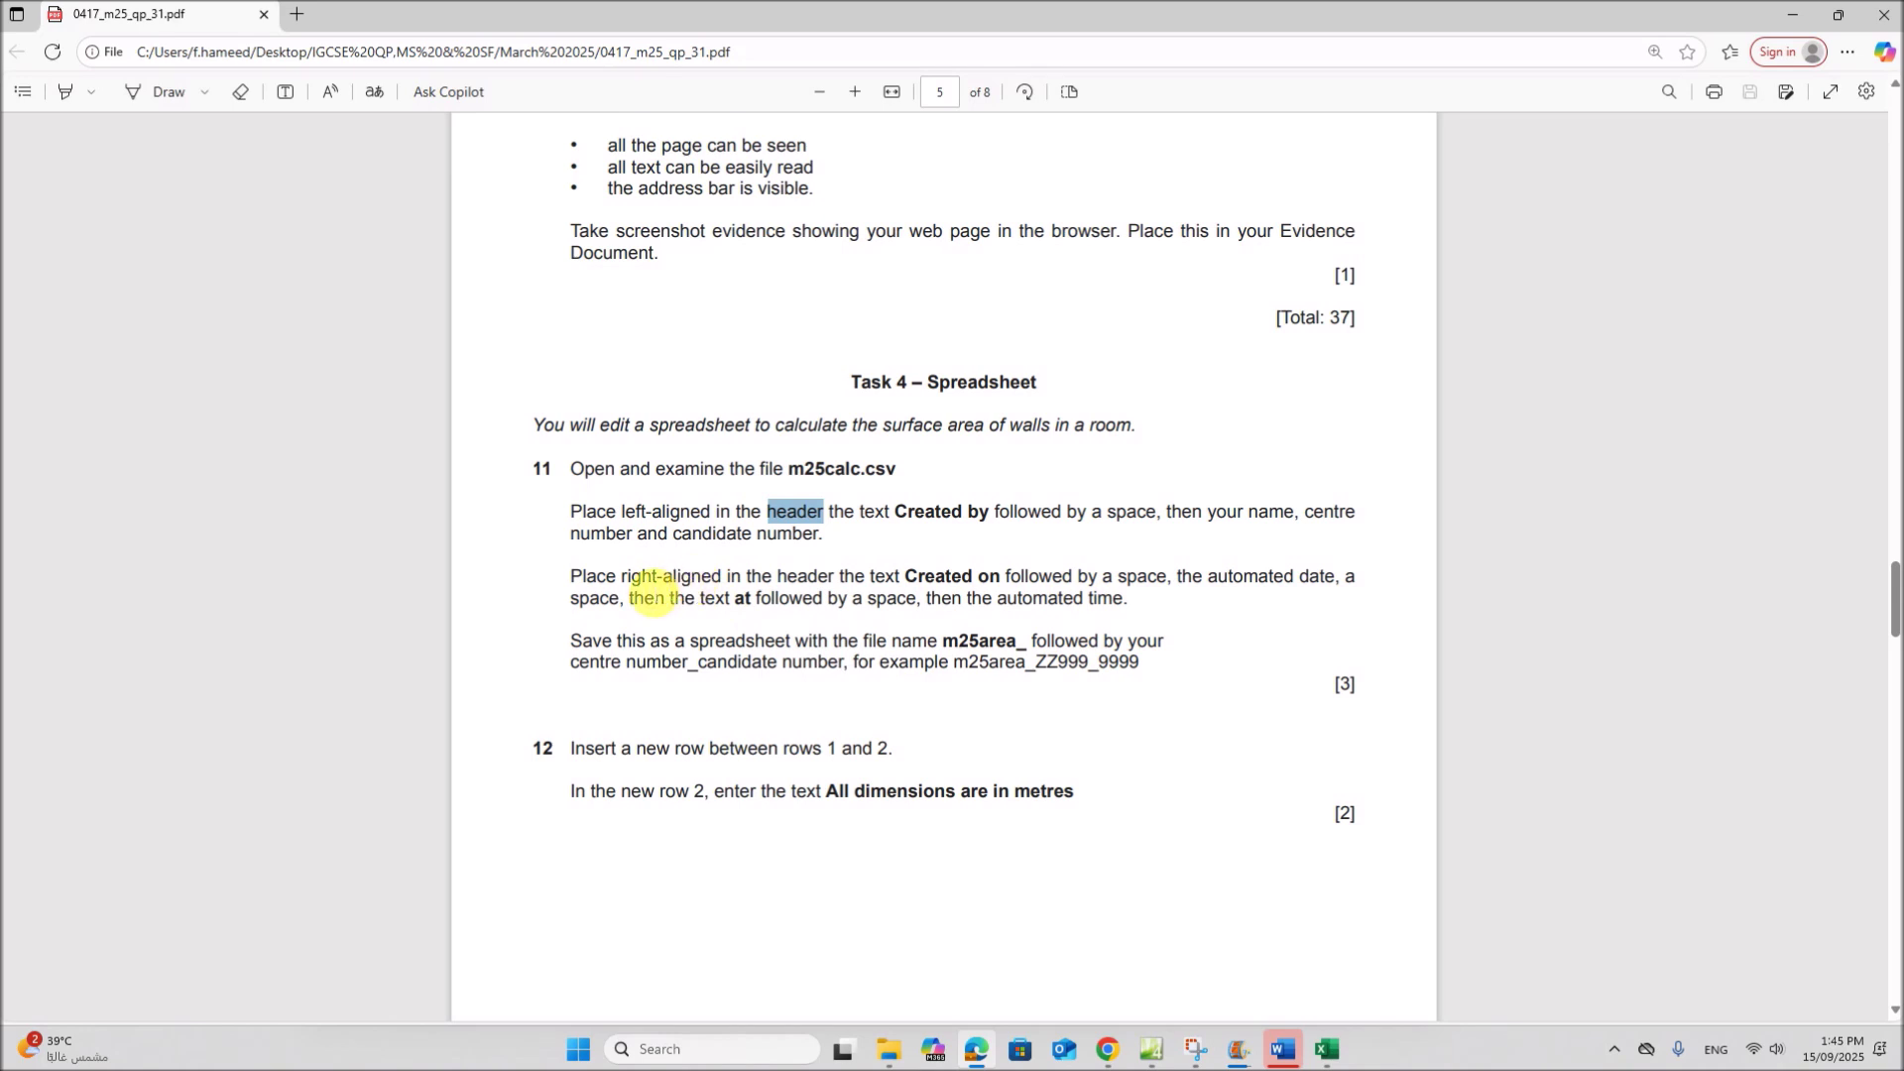
pyautogui.moveTo(627, 581); pyautogui.dragTo(1146, 613)
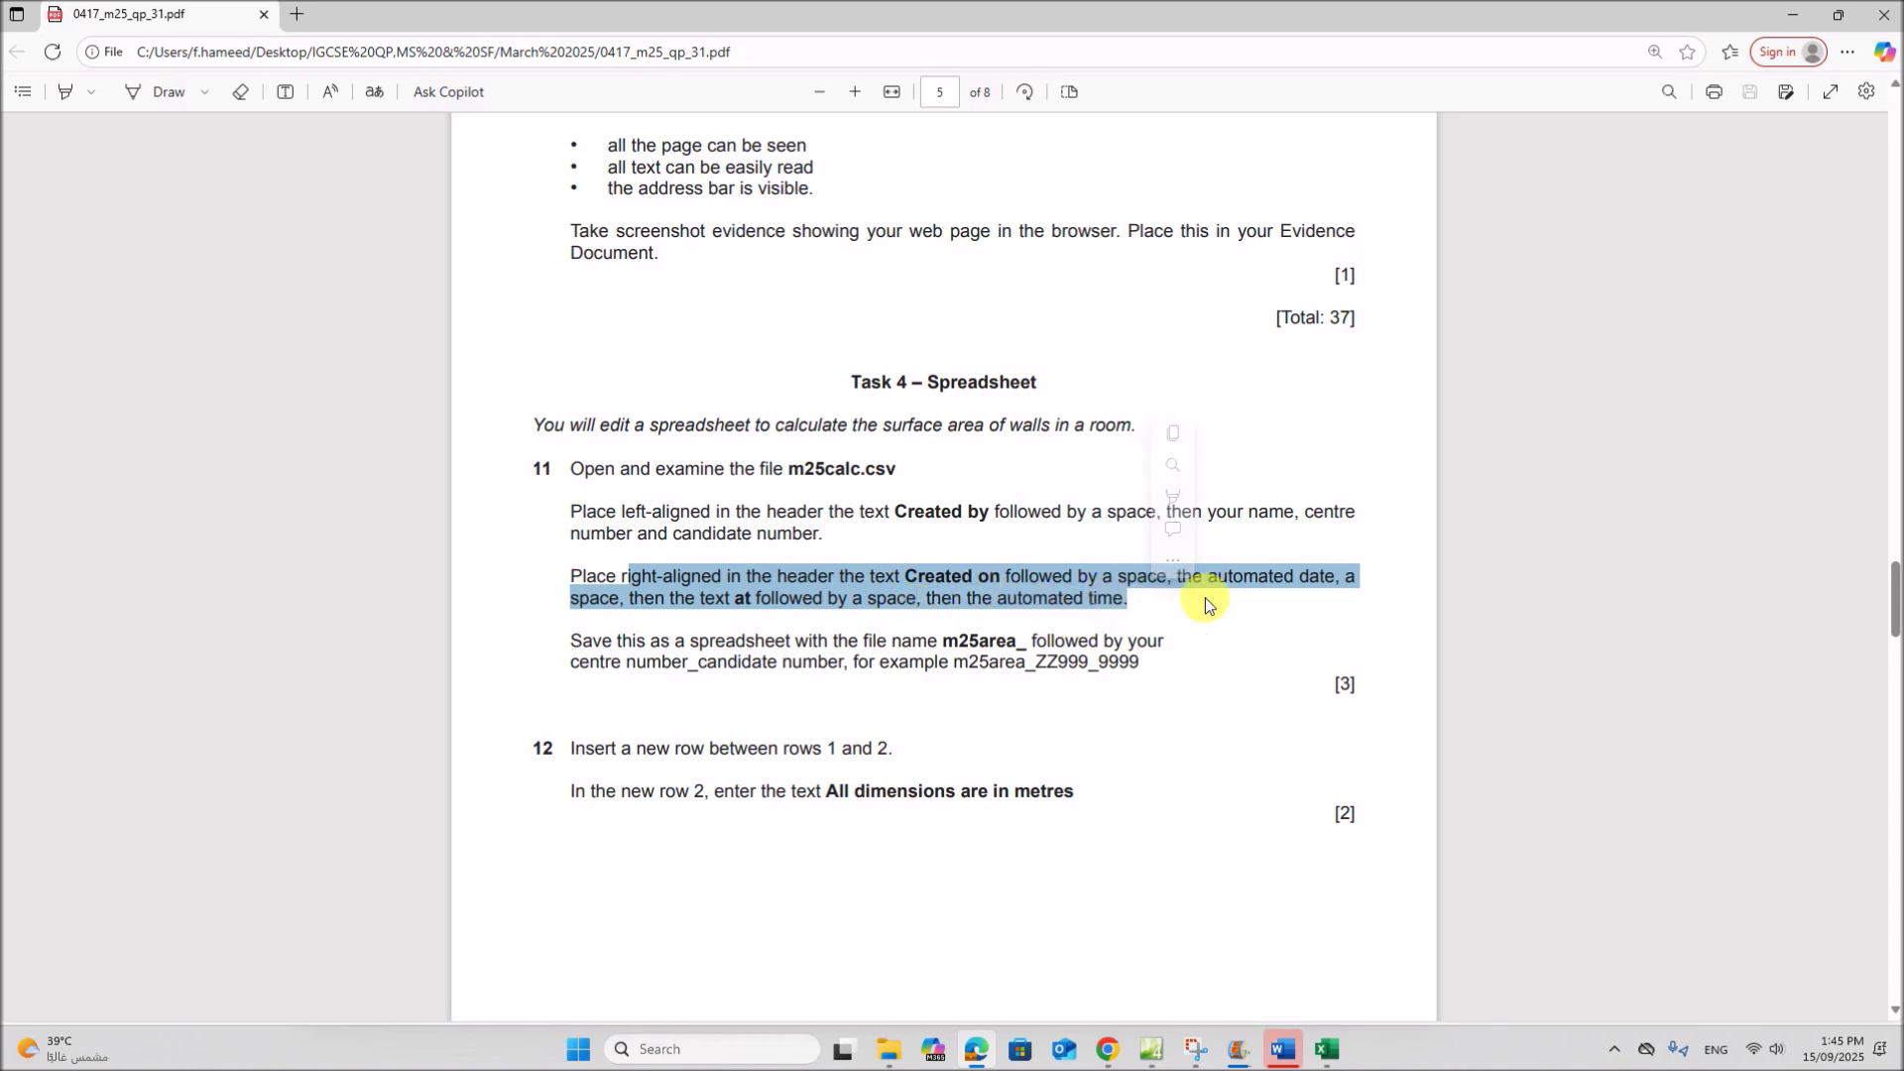
pyautogui.click(1325, 1044)
pyautogui.click(620, 342)
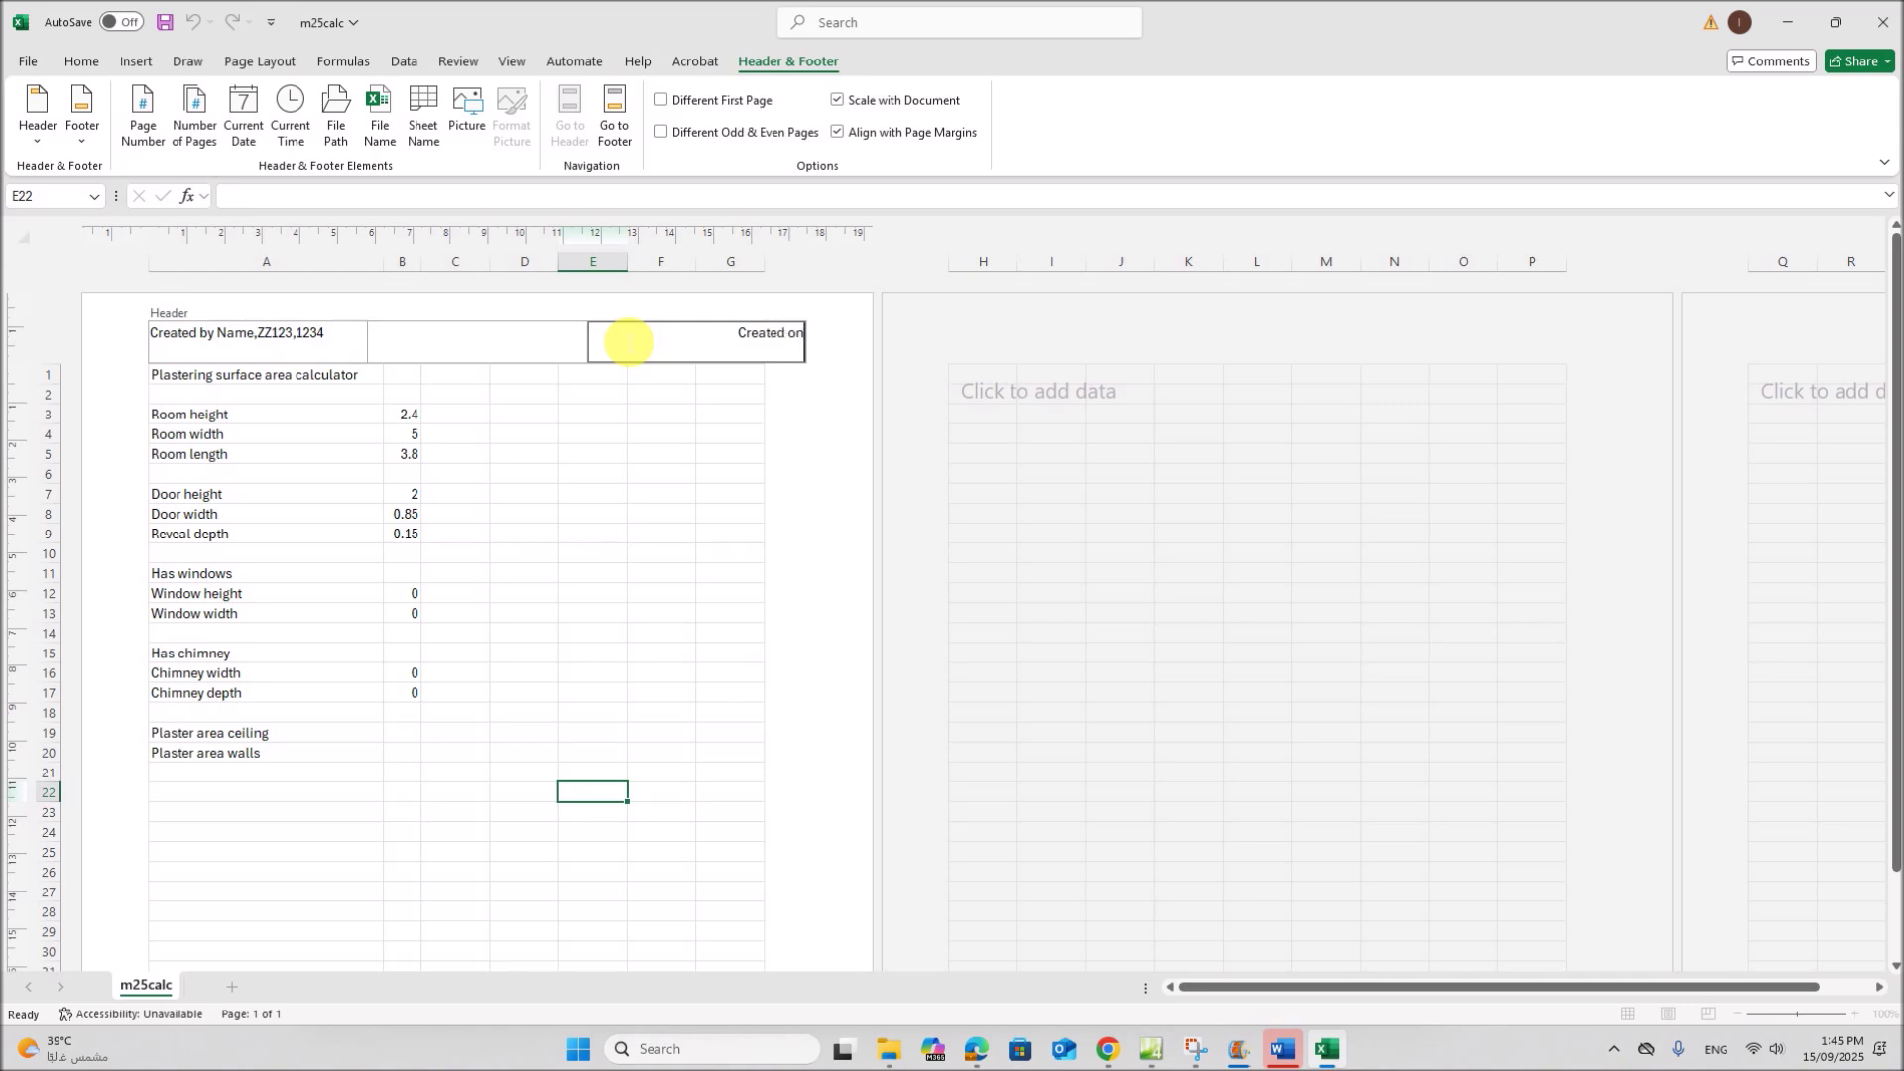
pyautogui.click(246, 123)
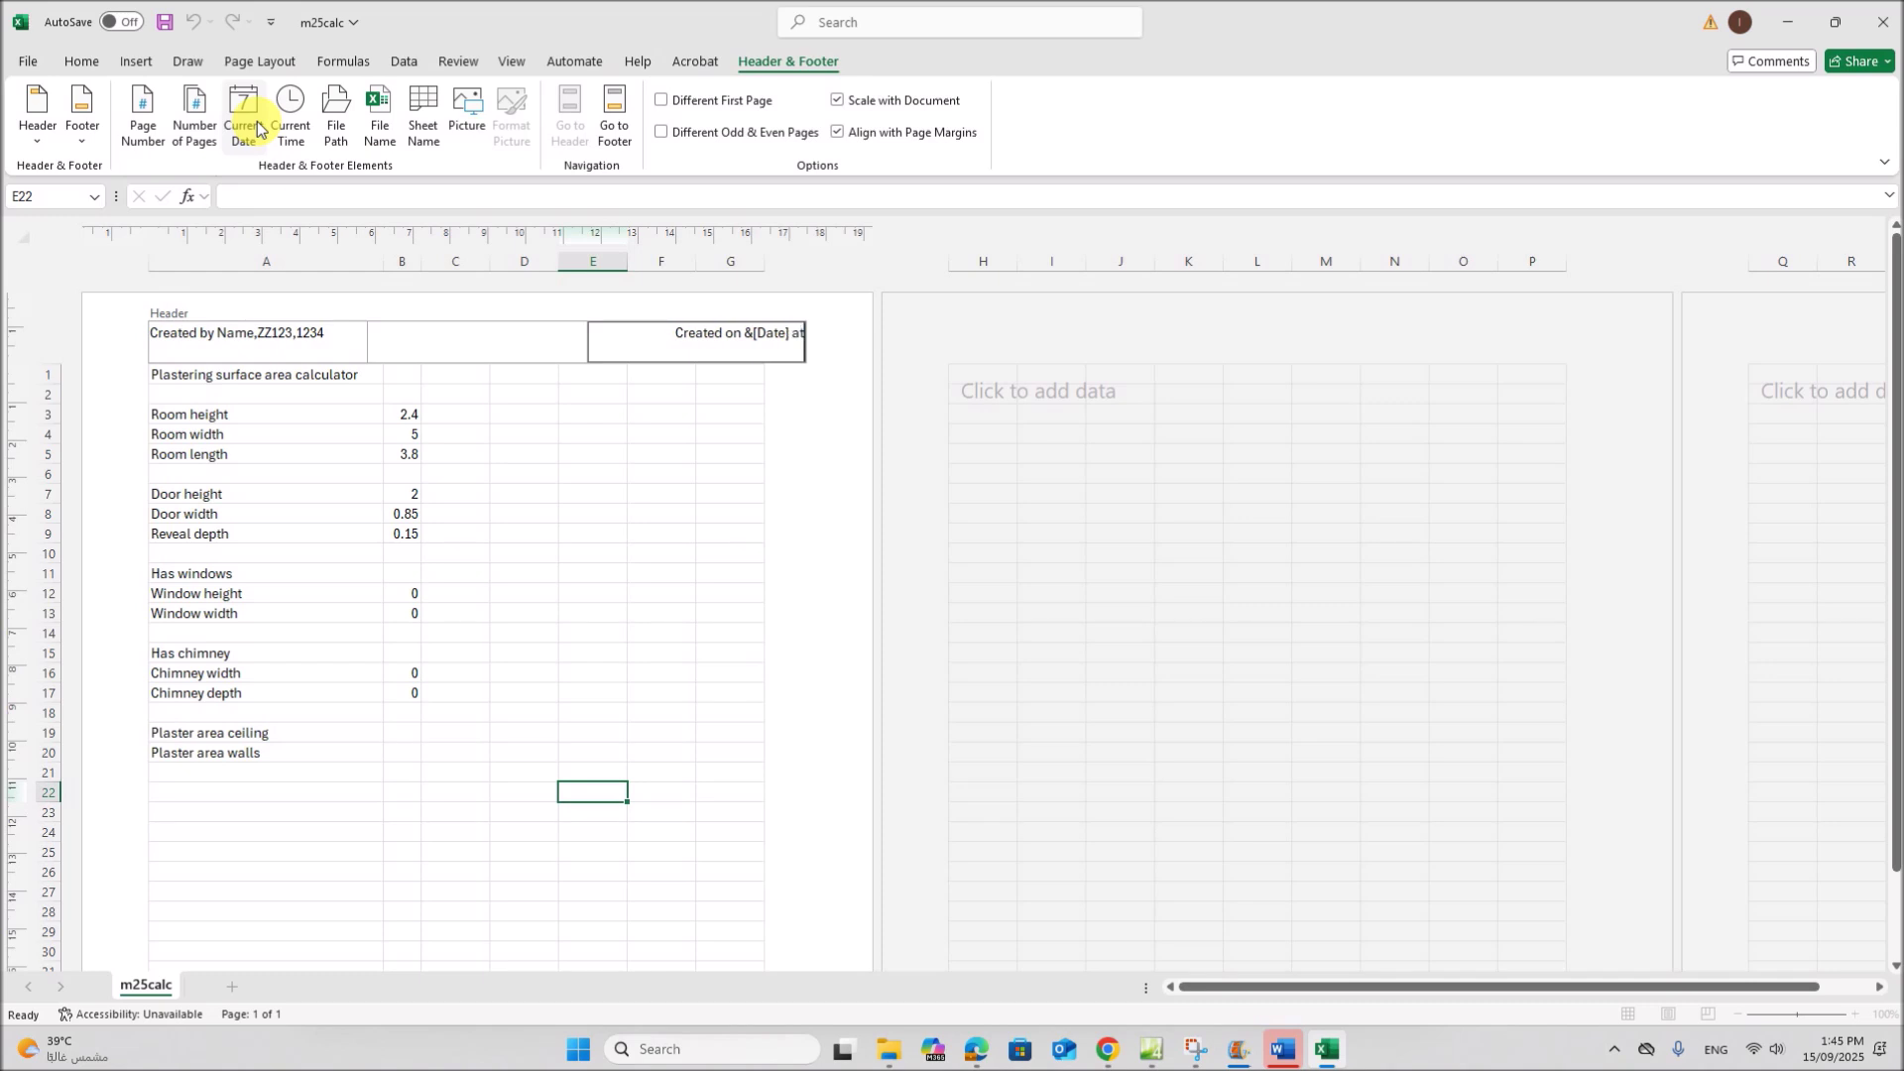
pyautogui.click(289, 117)
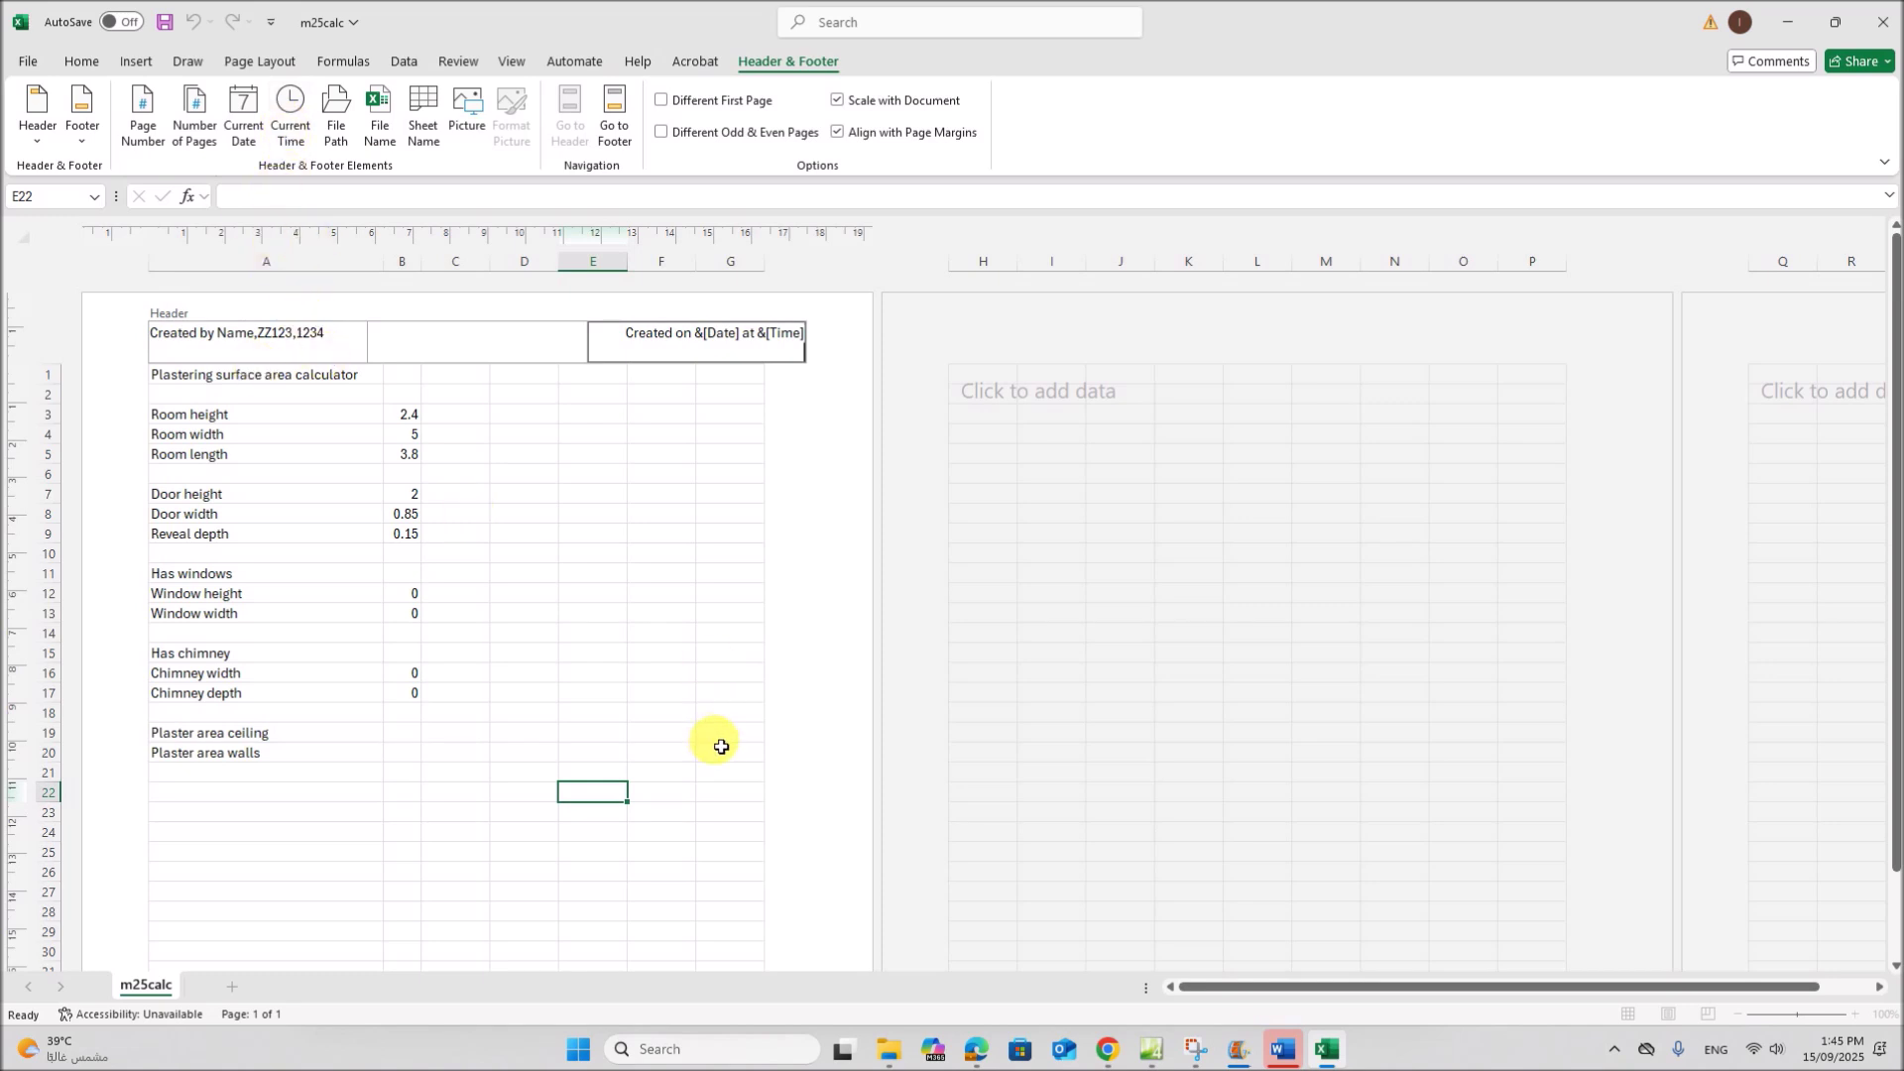
# Check the required file name in the exam paper, finish the header editing in Excel and return the sheet to Normal view
pyautogui.click(979, 1049)
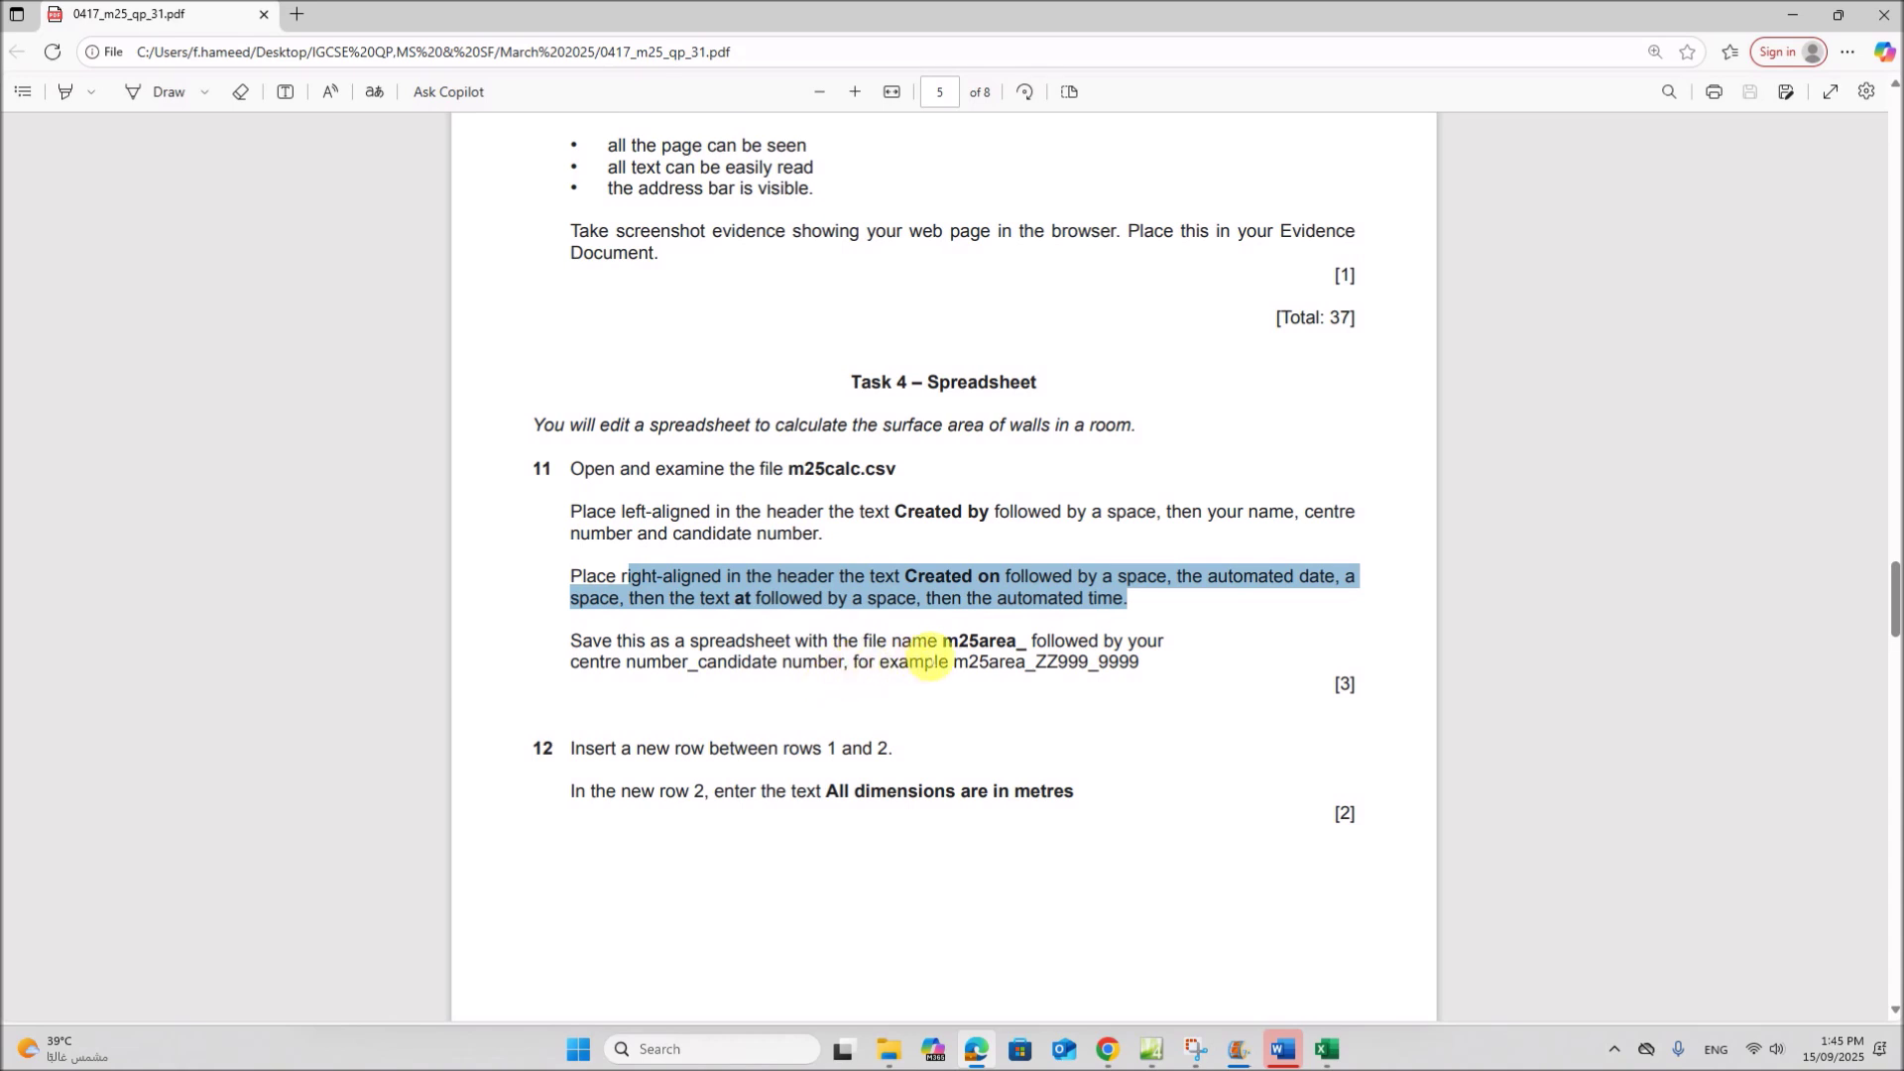
pyautogui.moveTo(943, 643); pyautogui.dragTo(1023, 646)
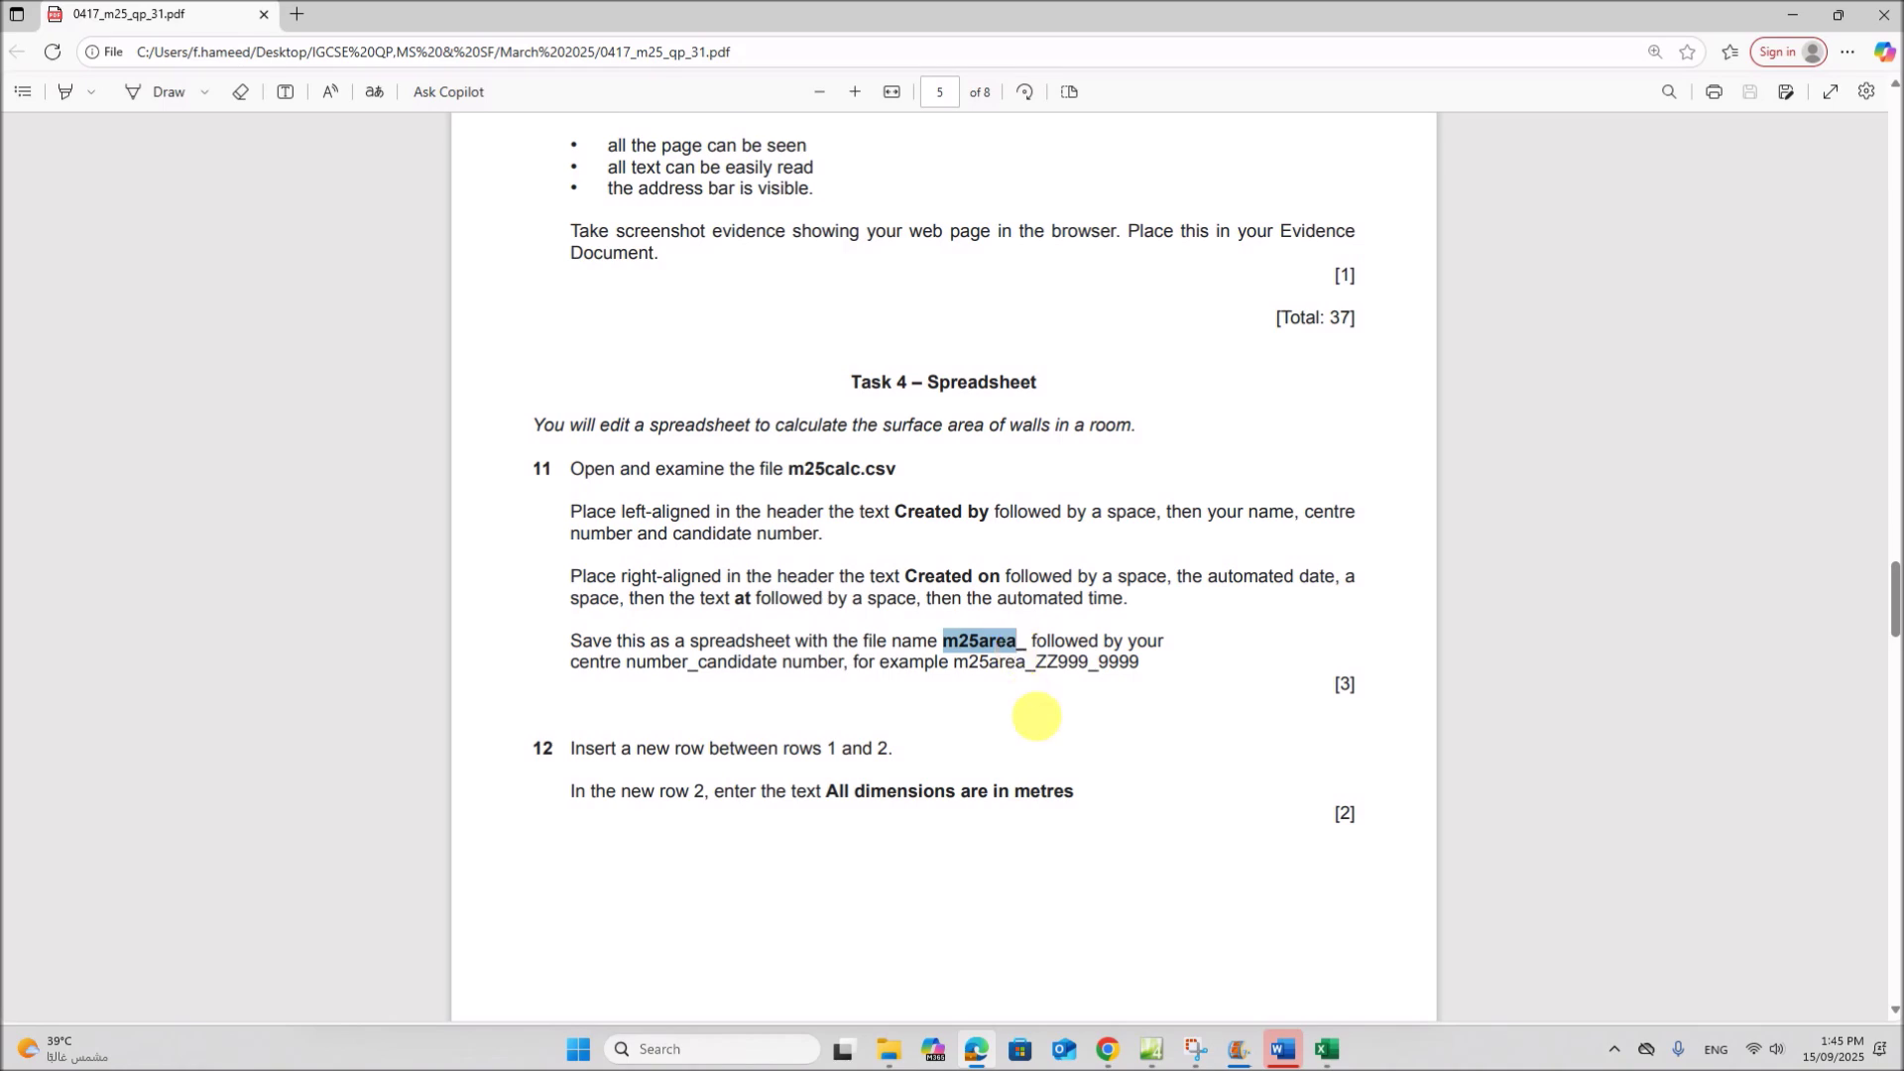
pyautogui.click(1327, 1049)
pyautogui.click(603, 734)
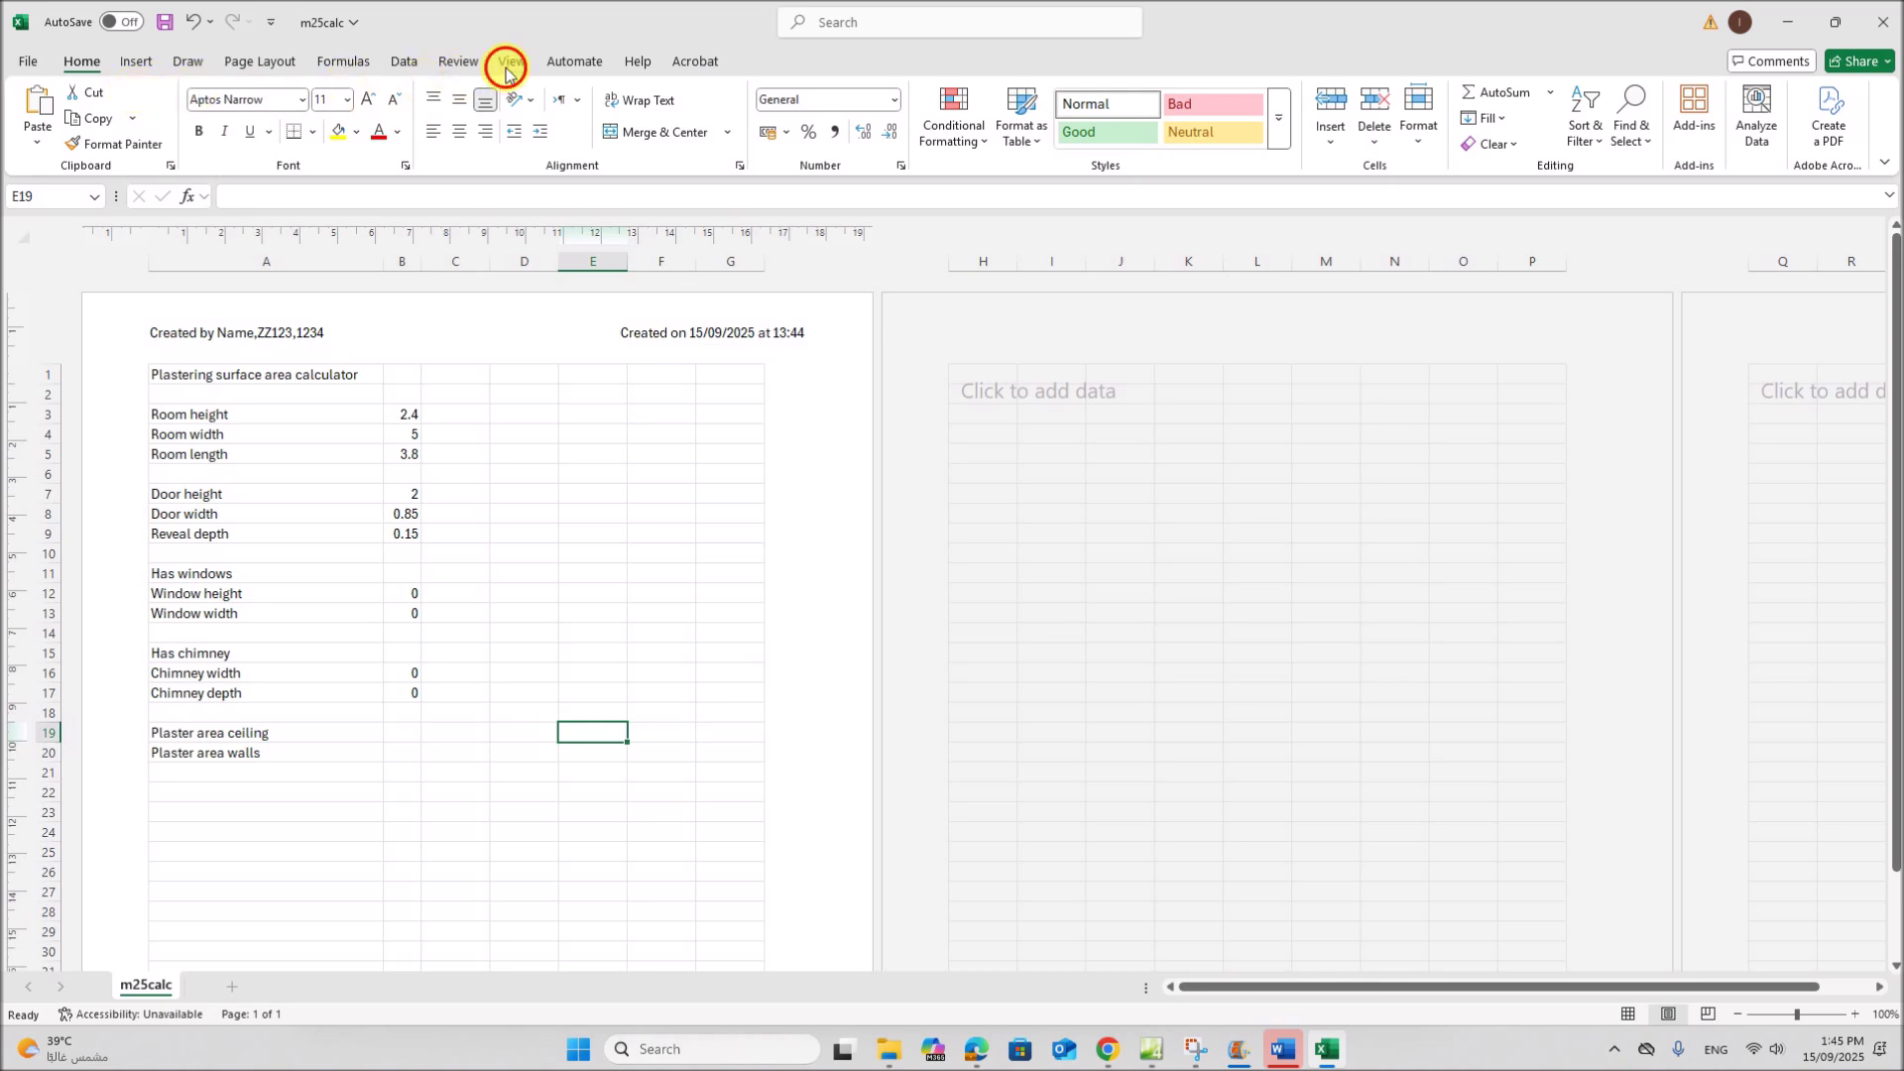
pyautogui.click(506, 65)
pyautogui.click(300, 117)
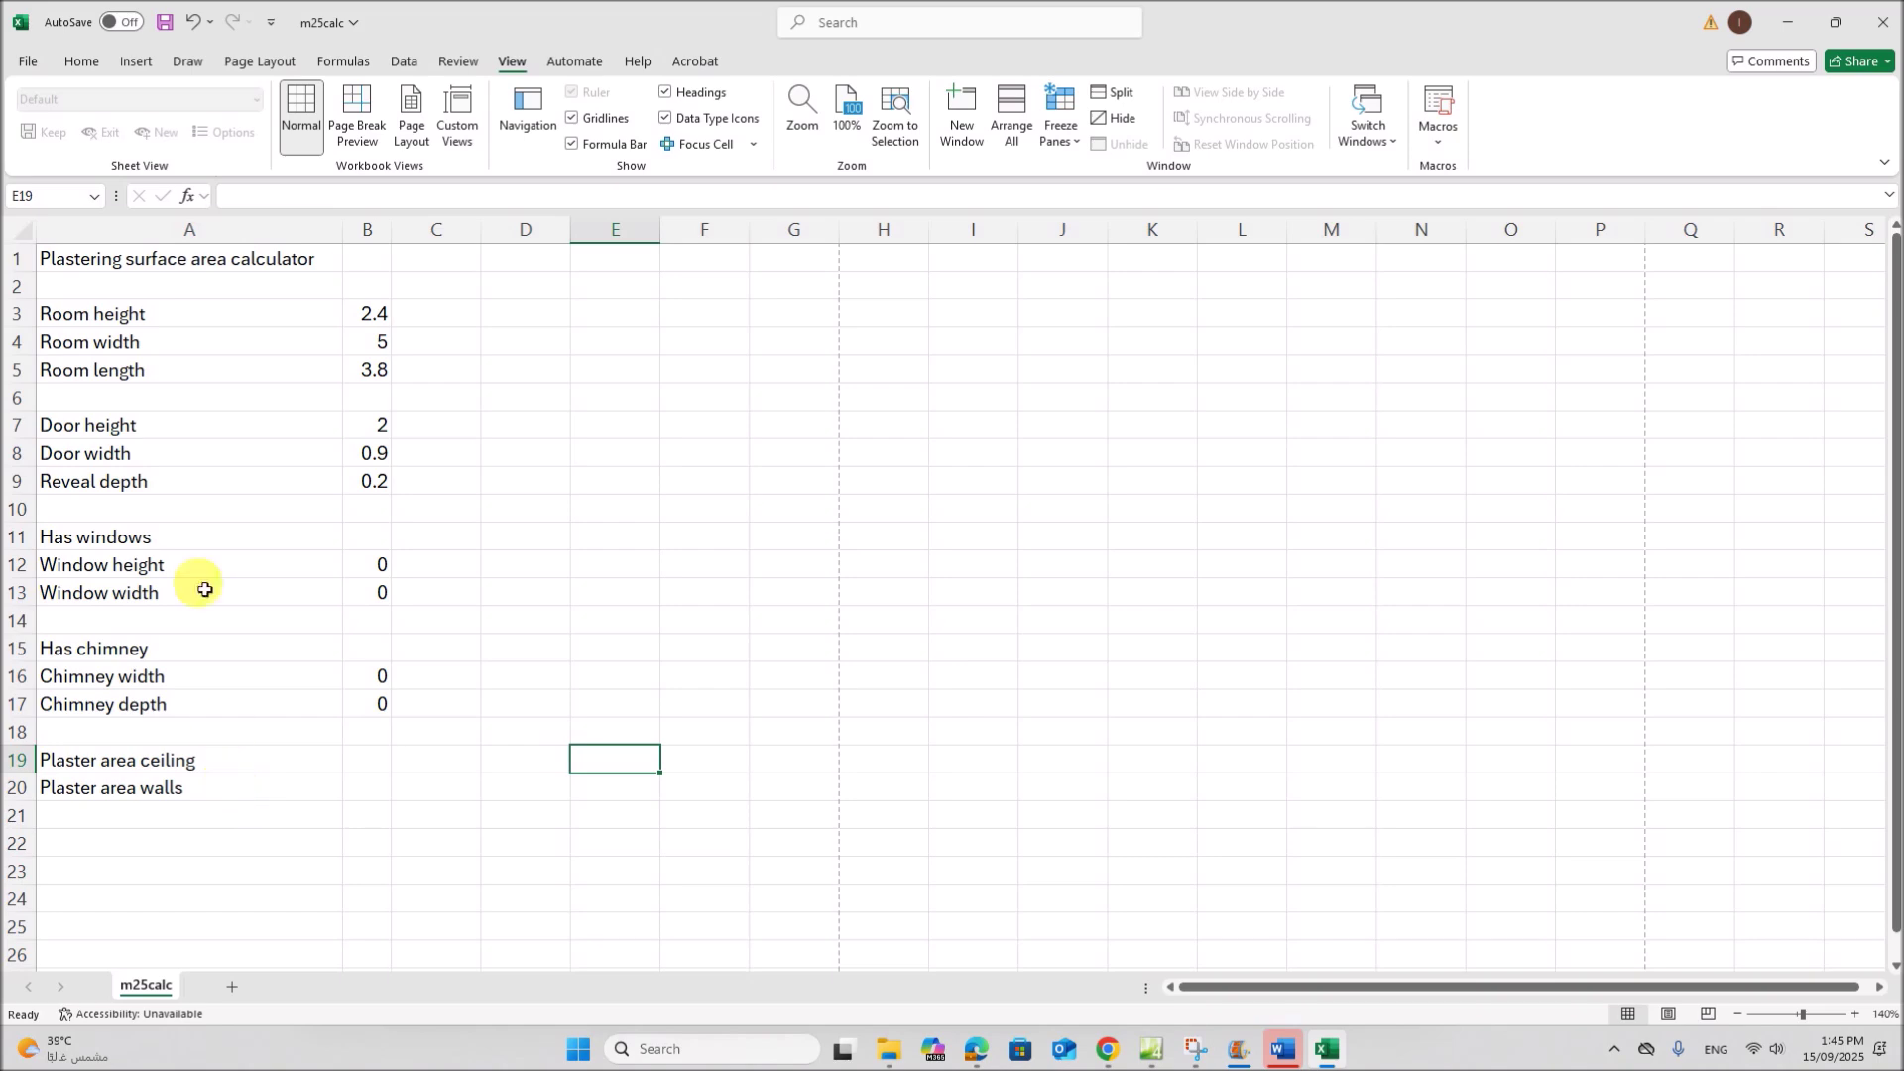
# Save the file in the M25 P3 folder as an Excel Workbook named m25area_ followed by the centre number and candidate number
pyautogui.click(32, 66)
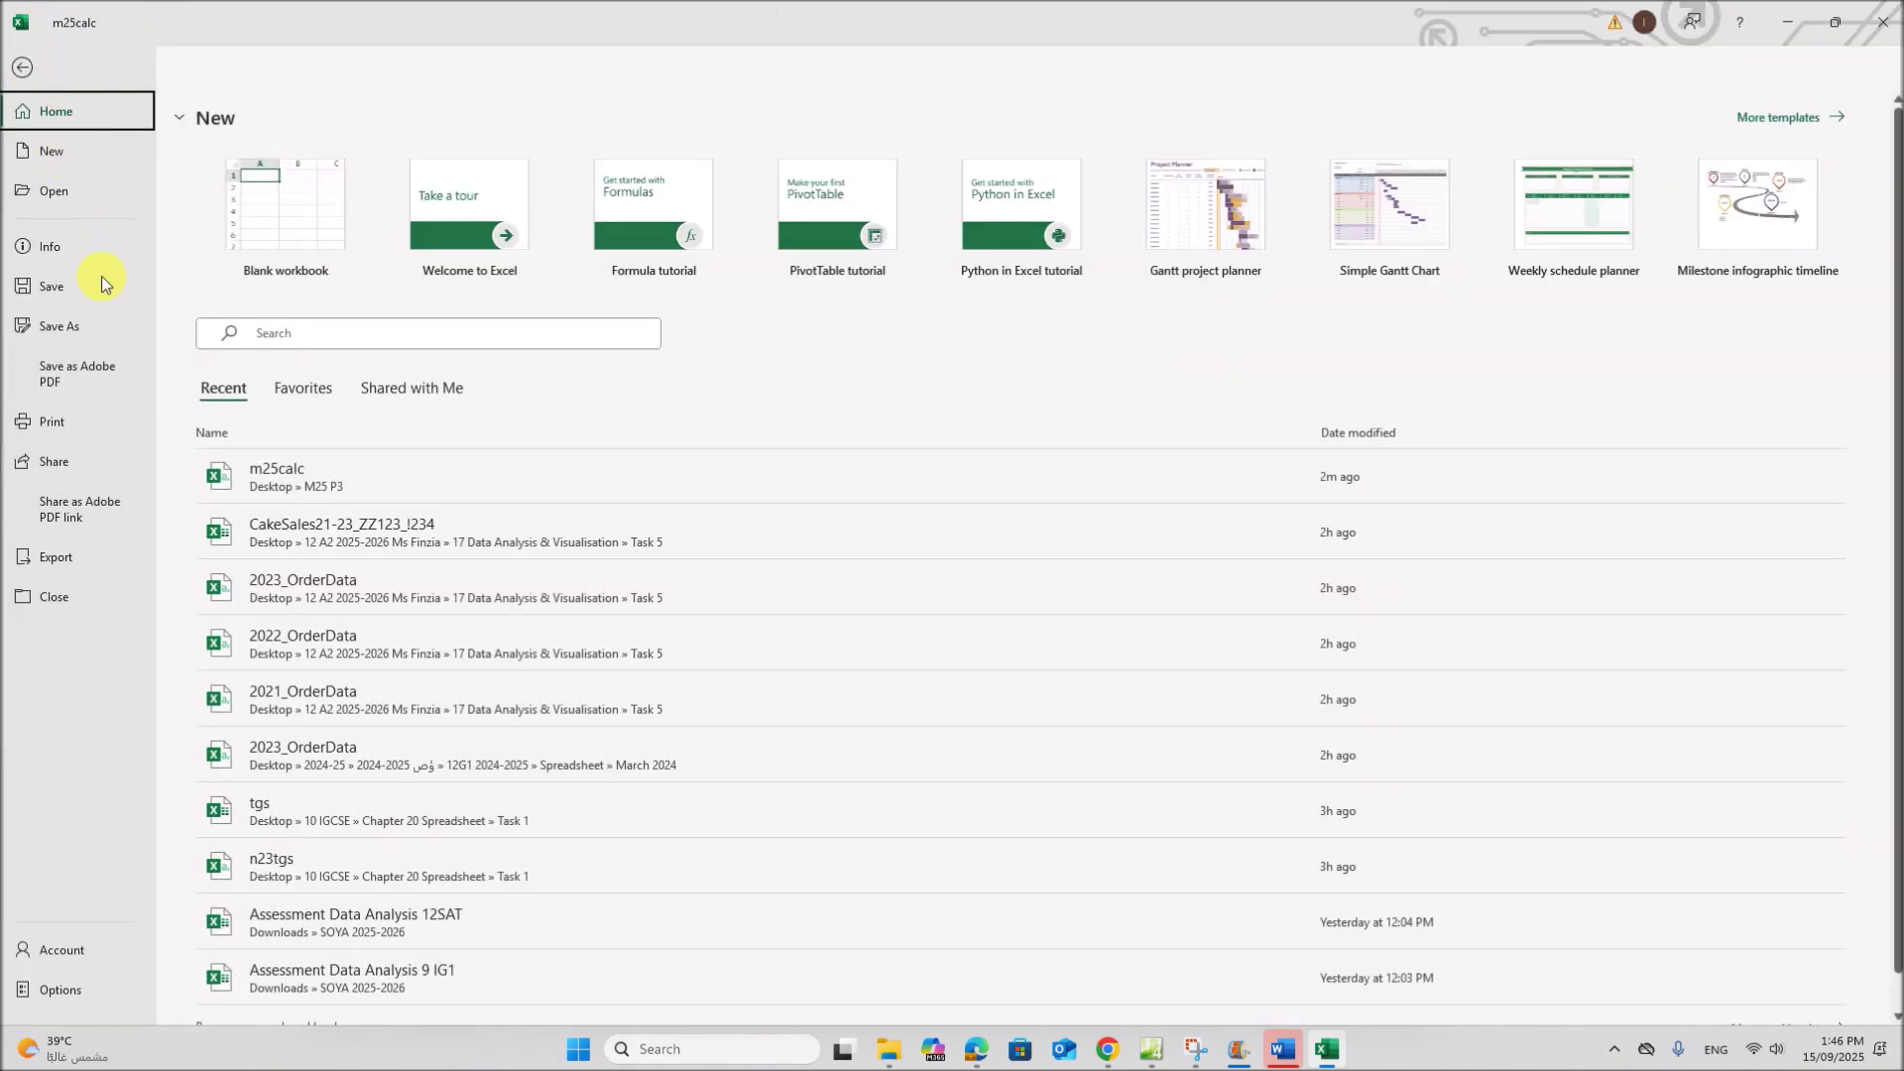
pyautogui.click(97, 328)
pyautogui.click(243, 548)
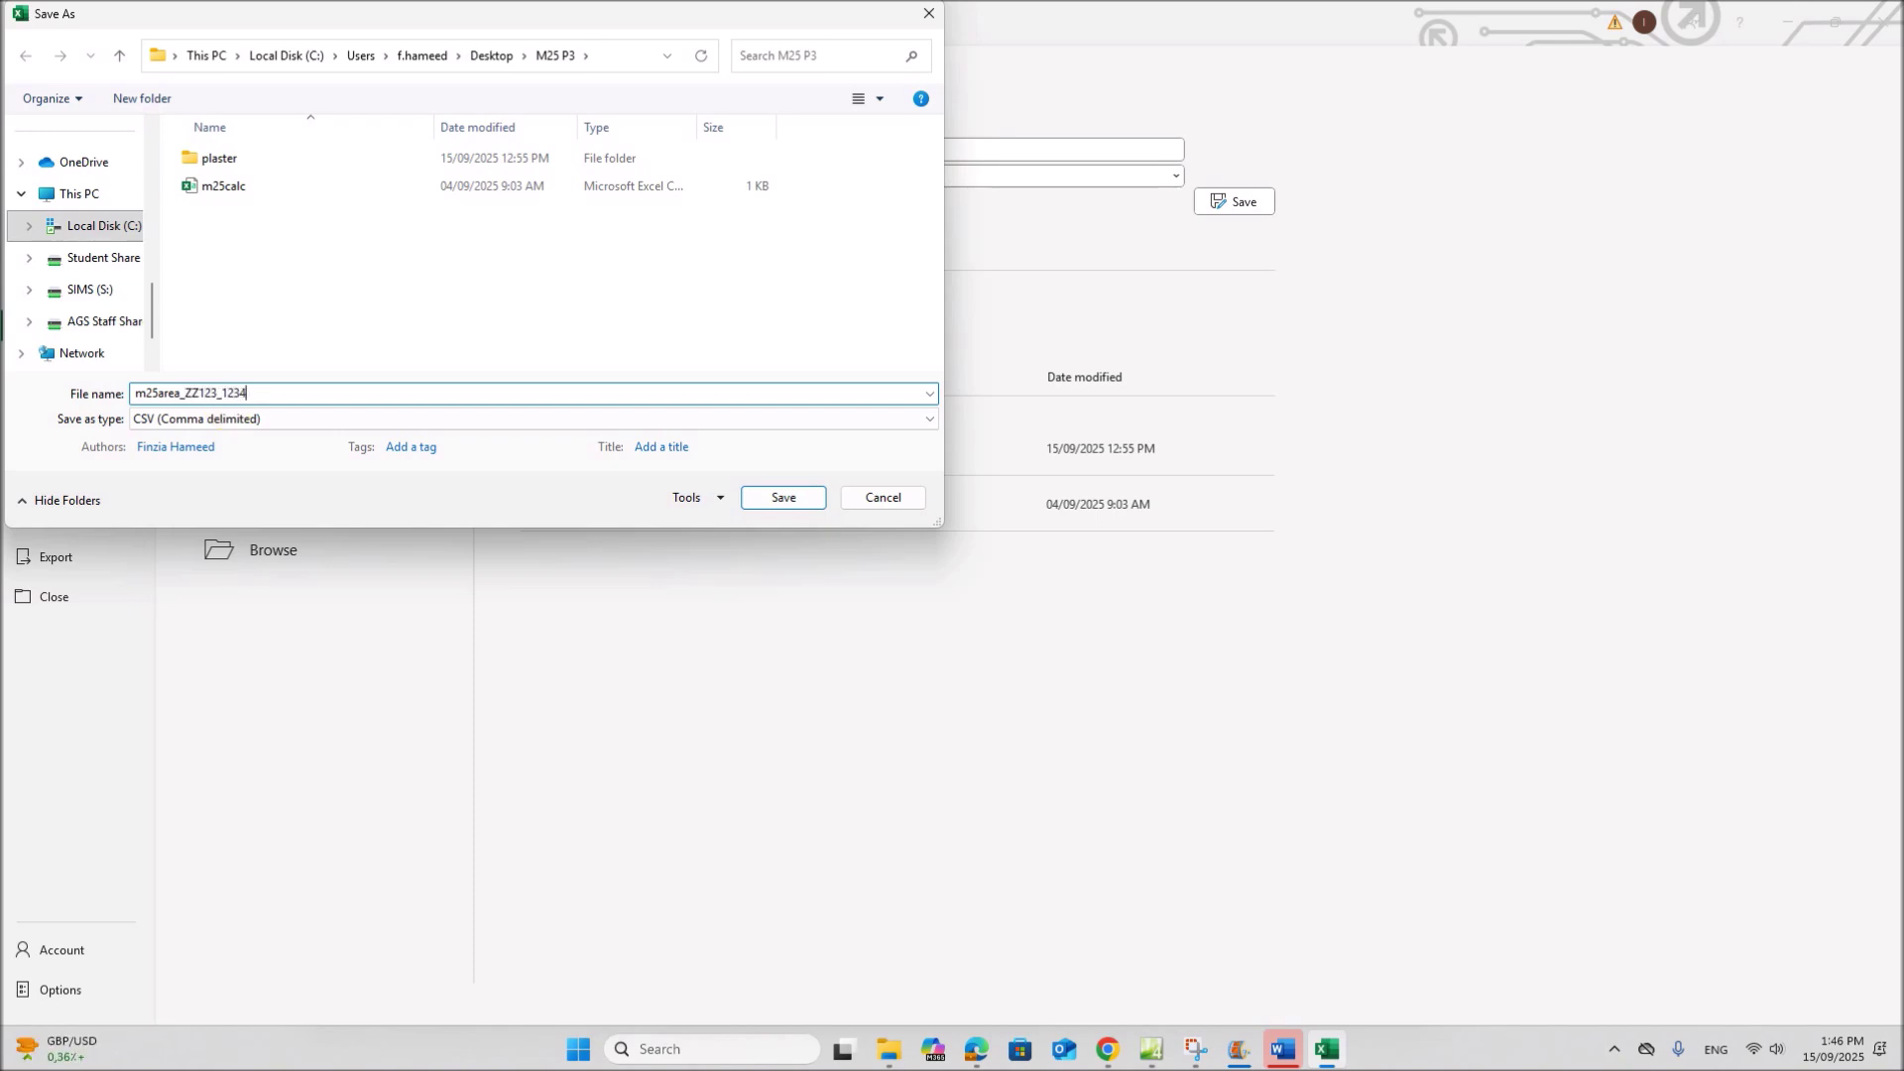
pyautogui.click(270, 420)
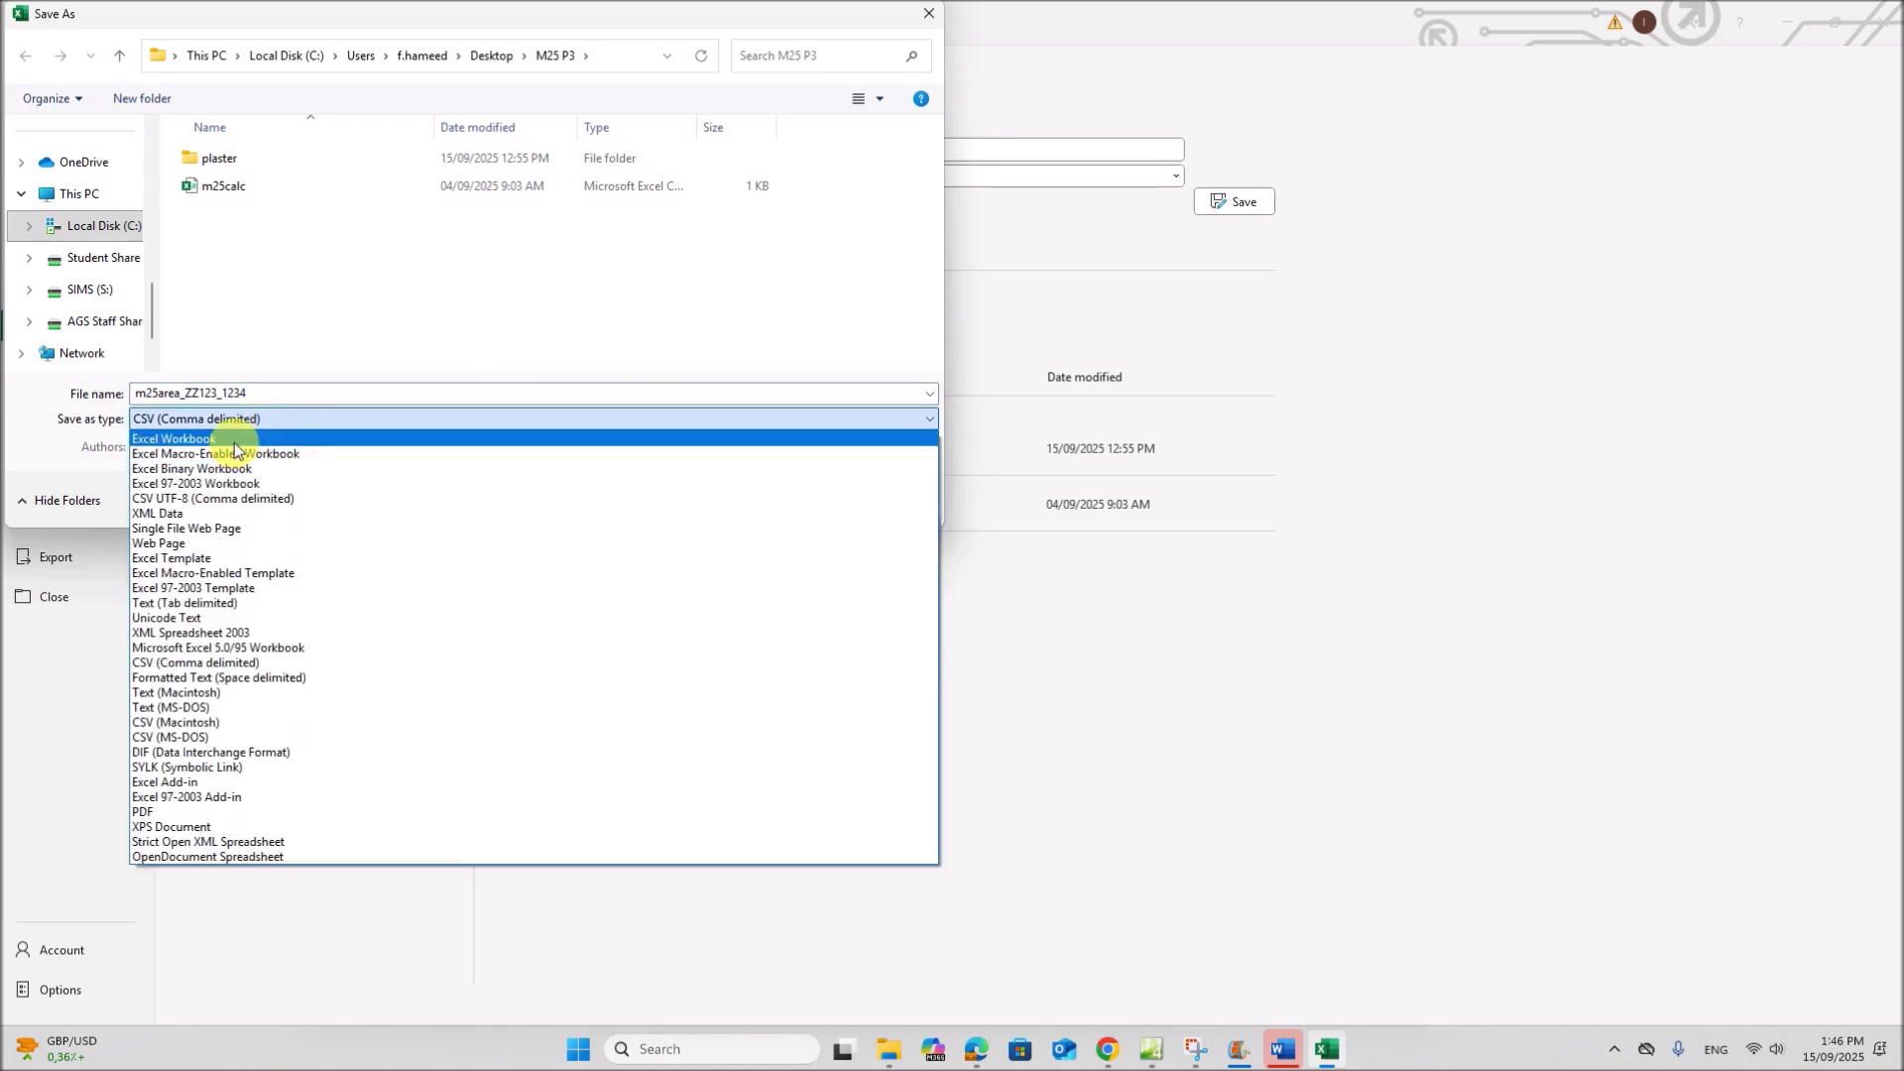
pyautogui.click(234, 441)
pyautogui.click(783, 523)
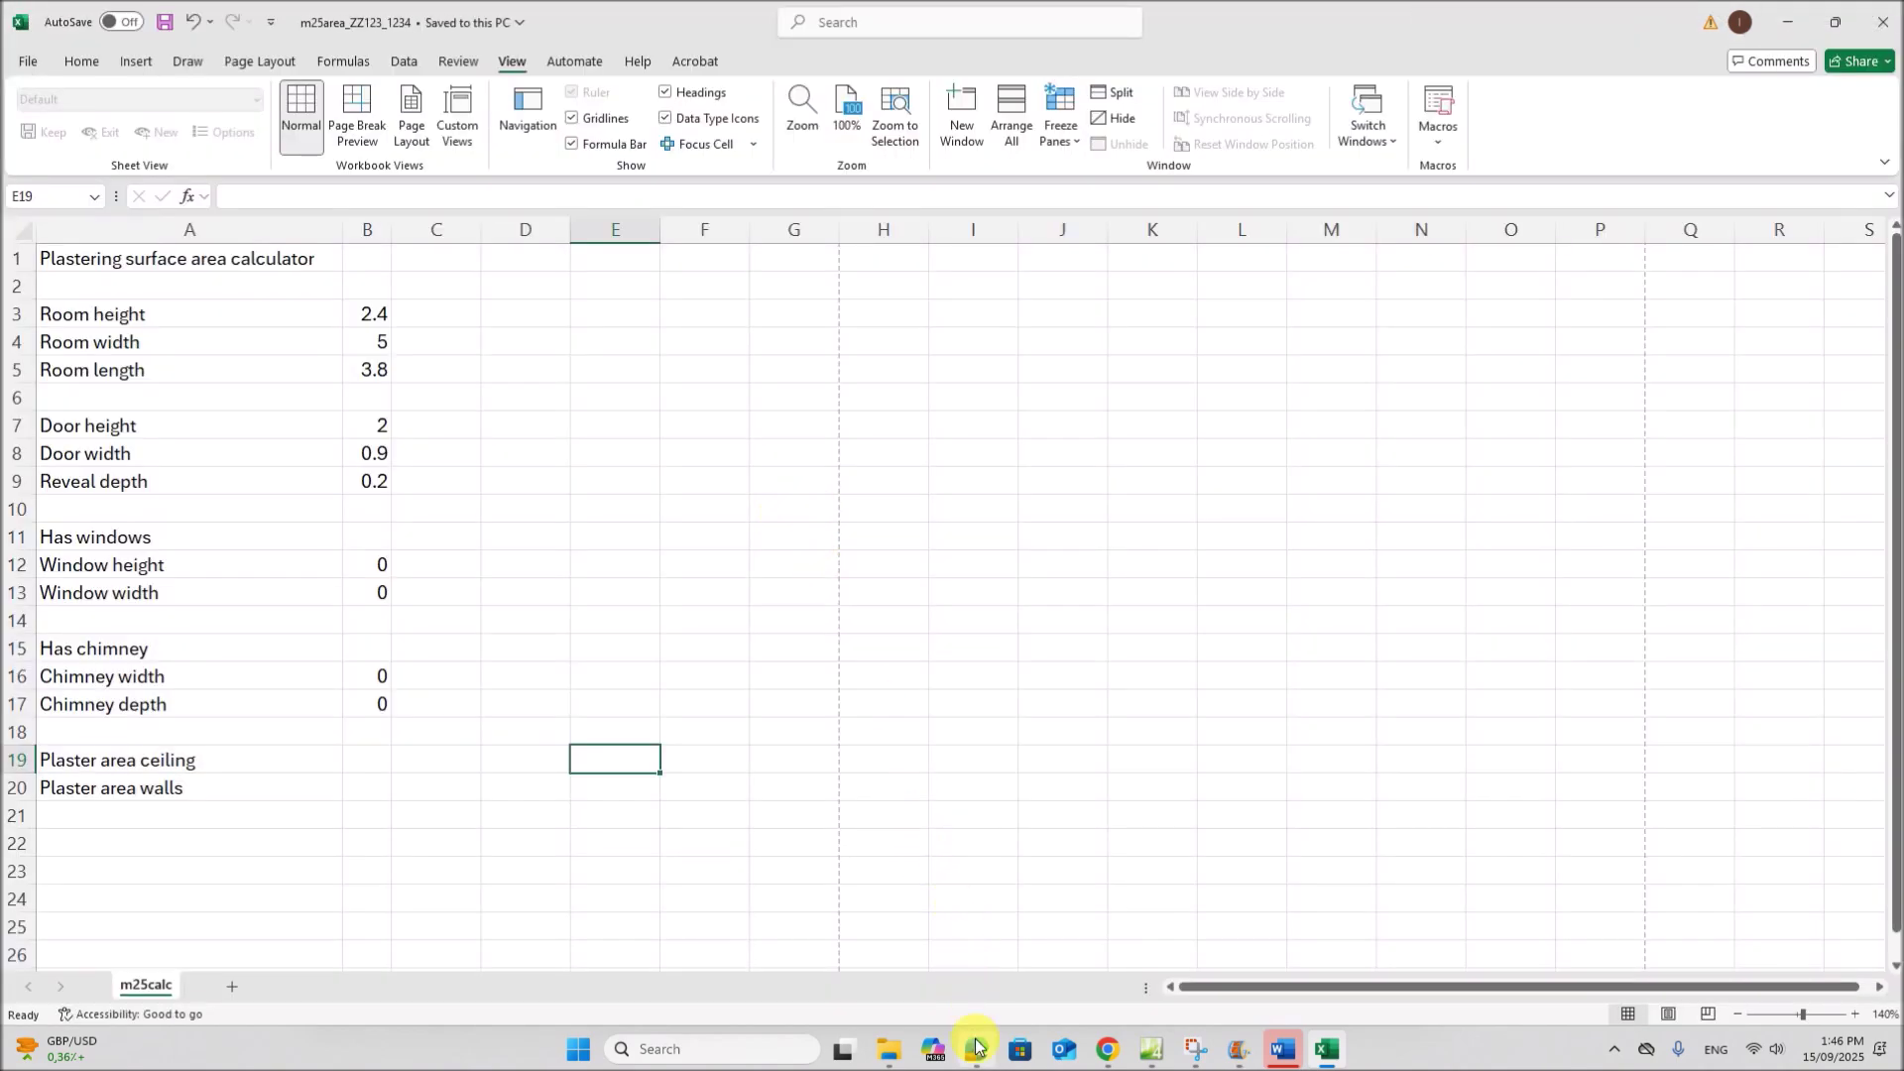
# Read question 12 in the exam paper, and insert a new row between rows 1 and 2 in the Excel sheet
pyautogui.click(977, 1047)
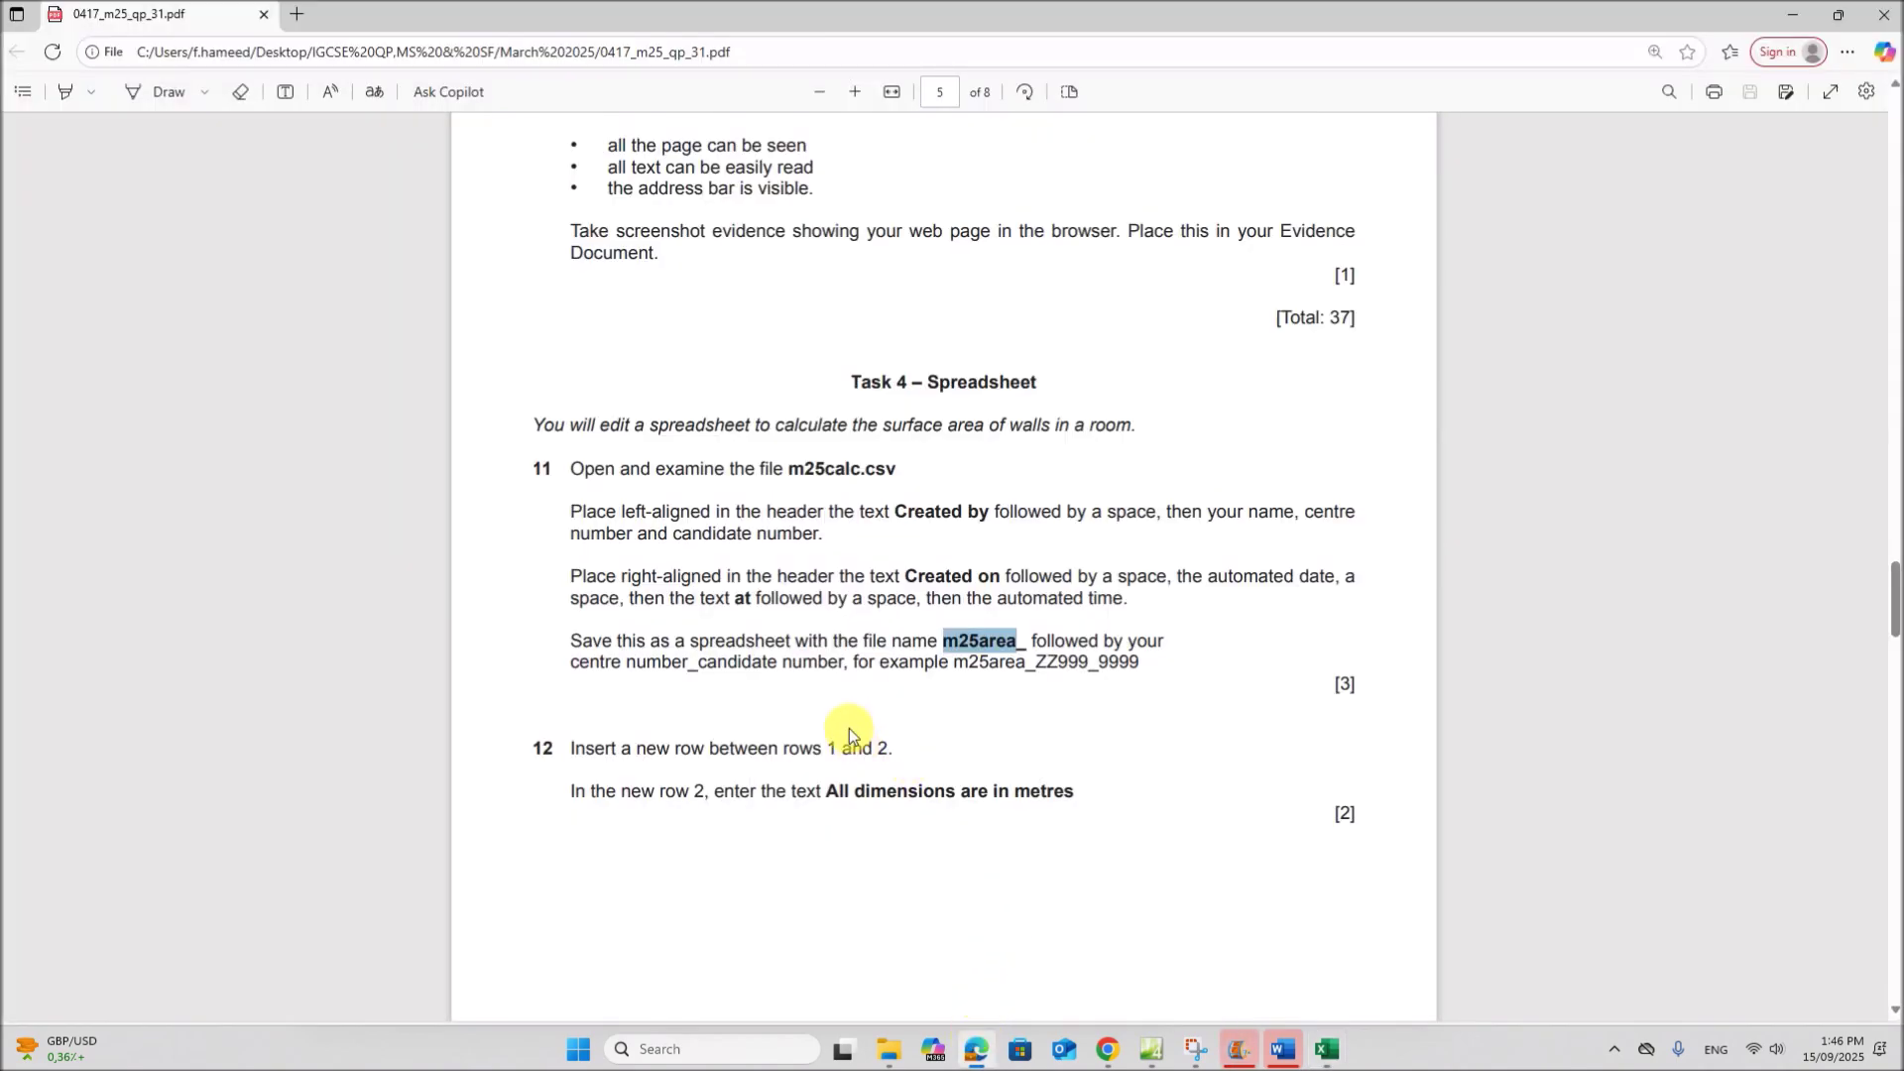
pyautogui.scroll(-3, 849, 728)
pyautogui.moveTo(707, 553); pyautogui.dragTo(898, 560)
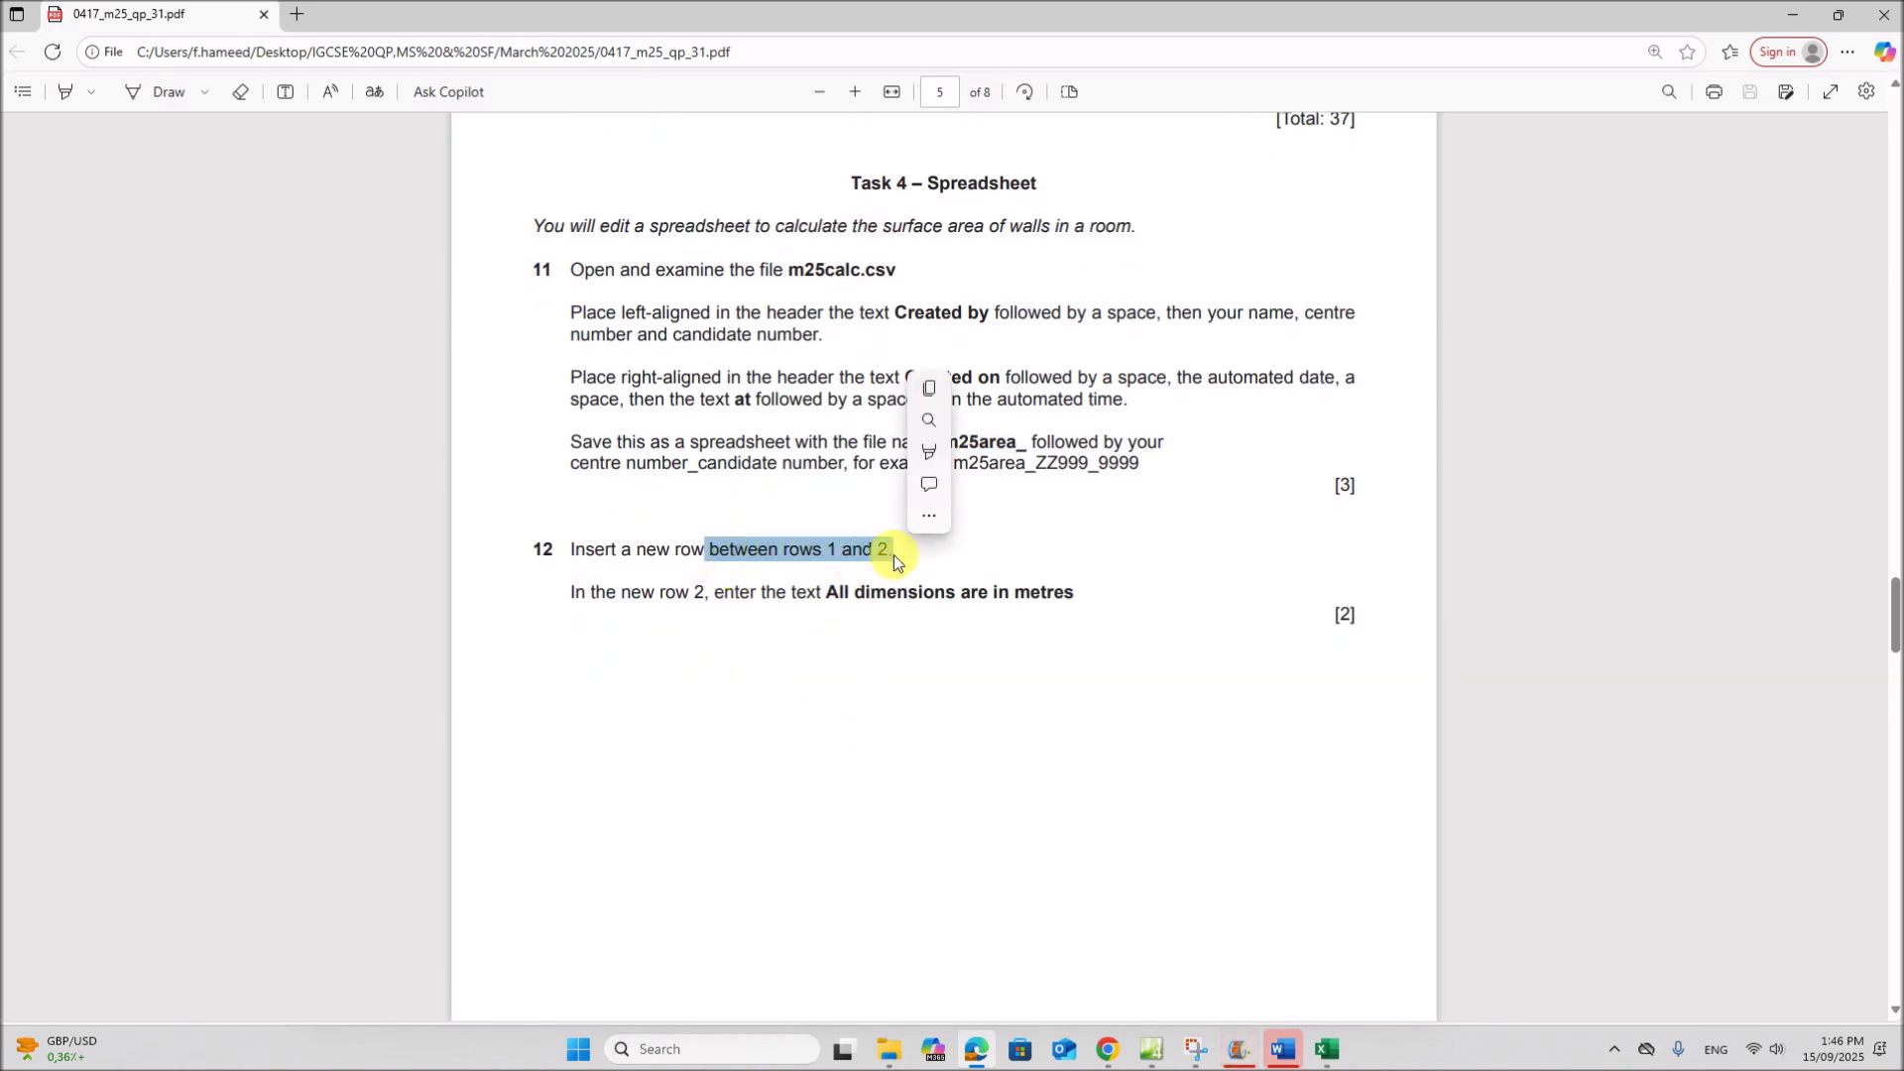
pyautogui.click(1327, 1048)
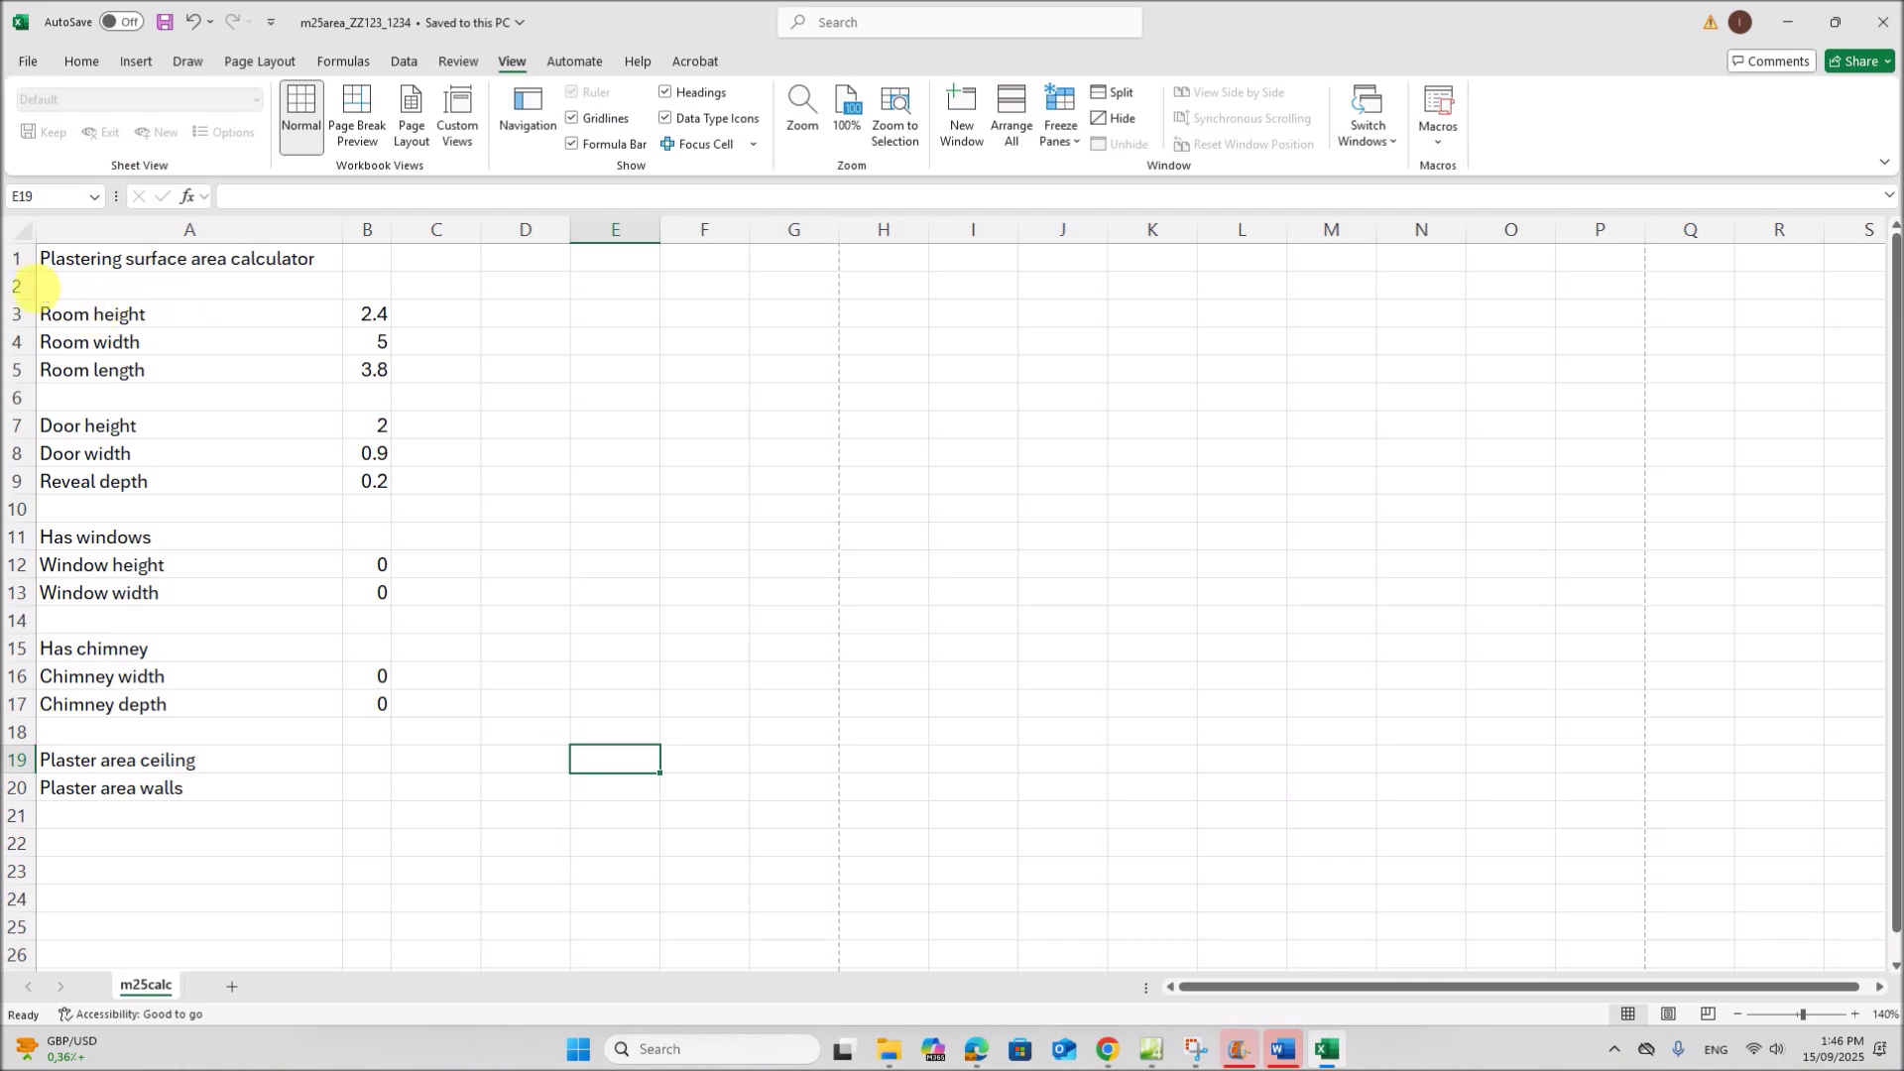
pyautogui.click(18, 258)
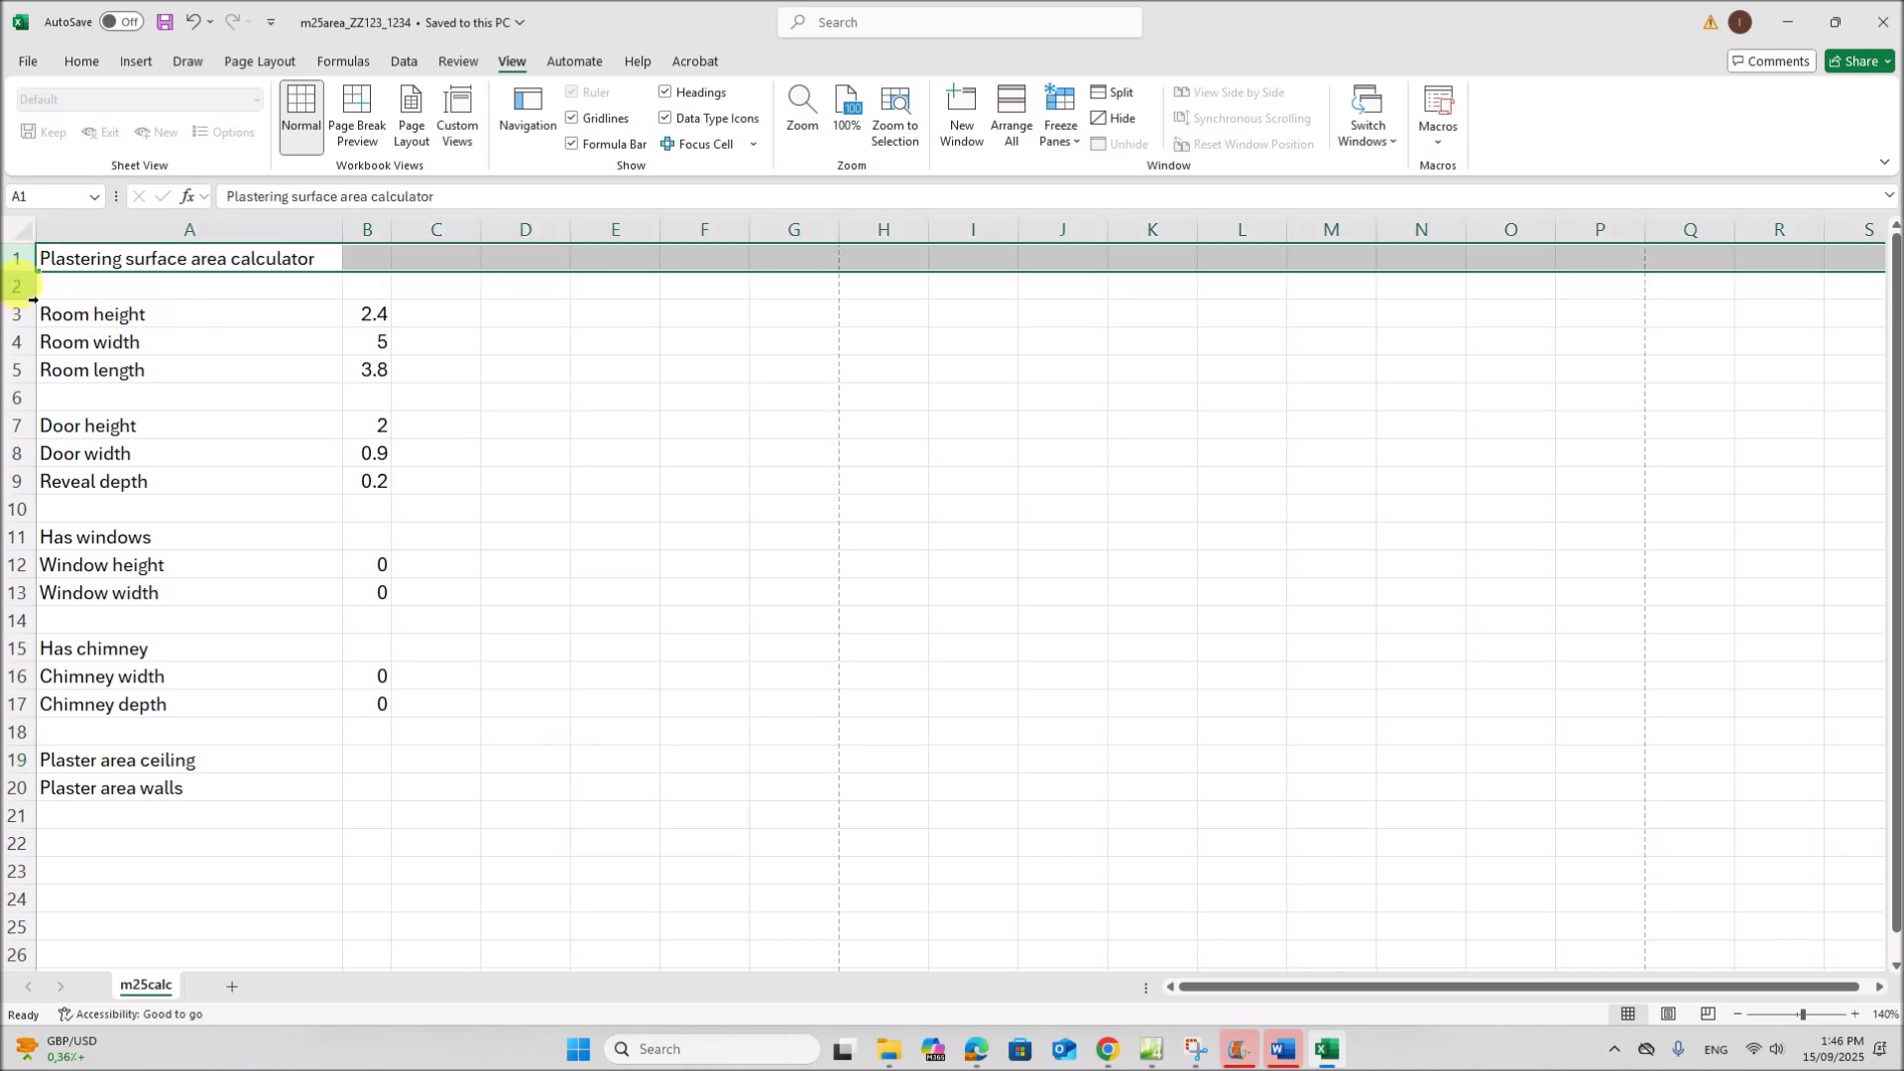
pyautogui.rightClick(20, 285)
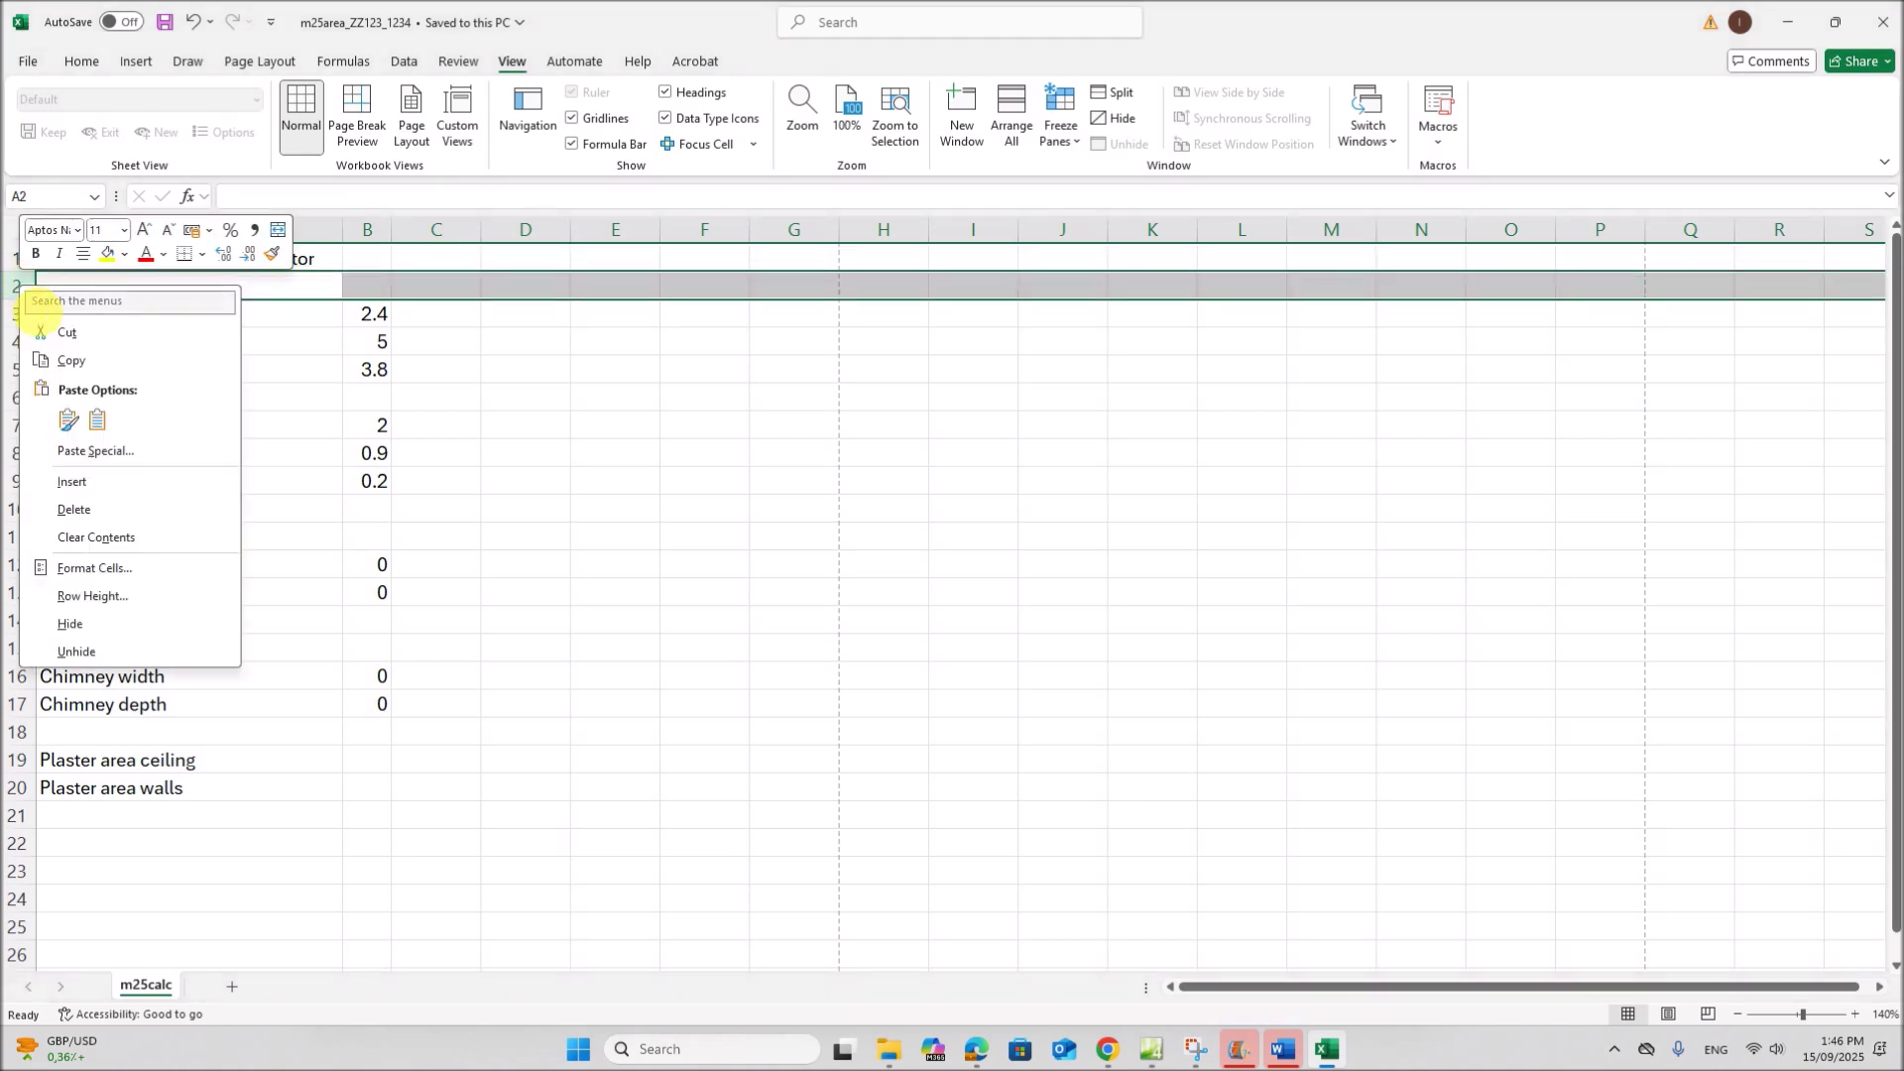
pyautogui.press('Escape')
pyautogui.hotkey('ctrl', 'shift', '=')
pyautogui.click(164, 287)
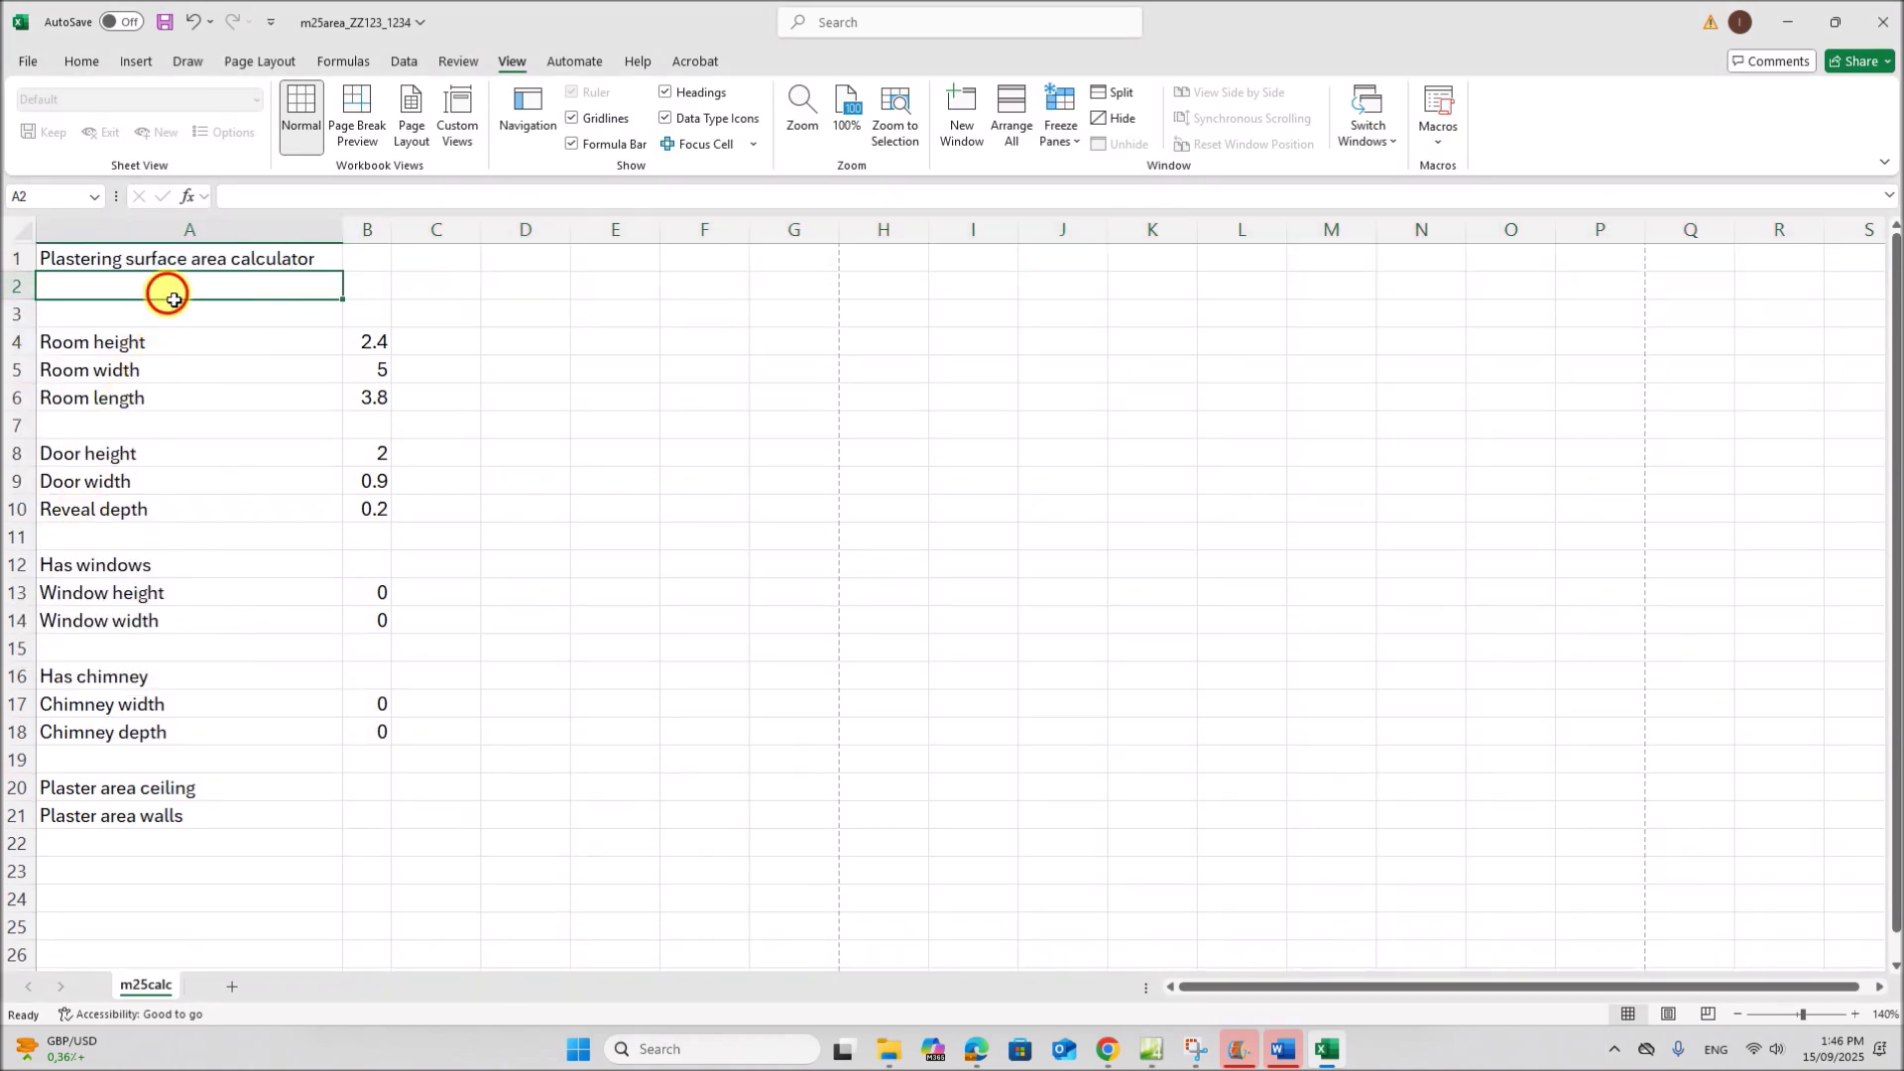
# Copy the text All dimensions are in metres from question 12 of the exam paper into cell A2 in Excel
pyautogui.click(977, 1048)
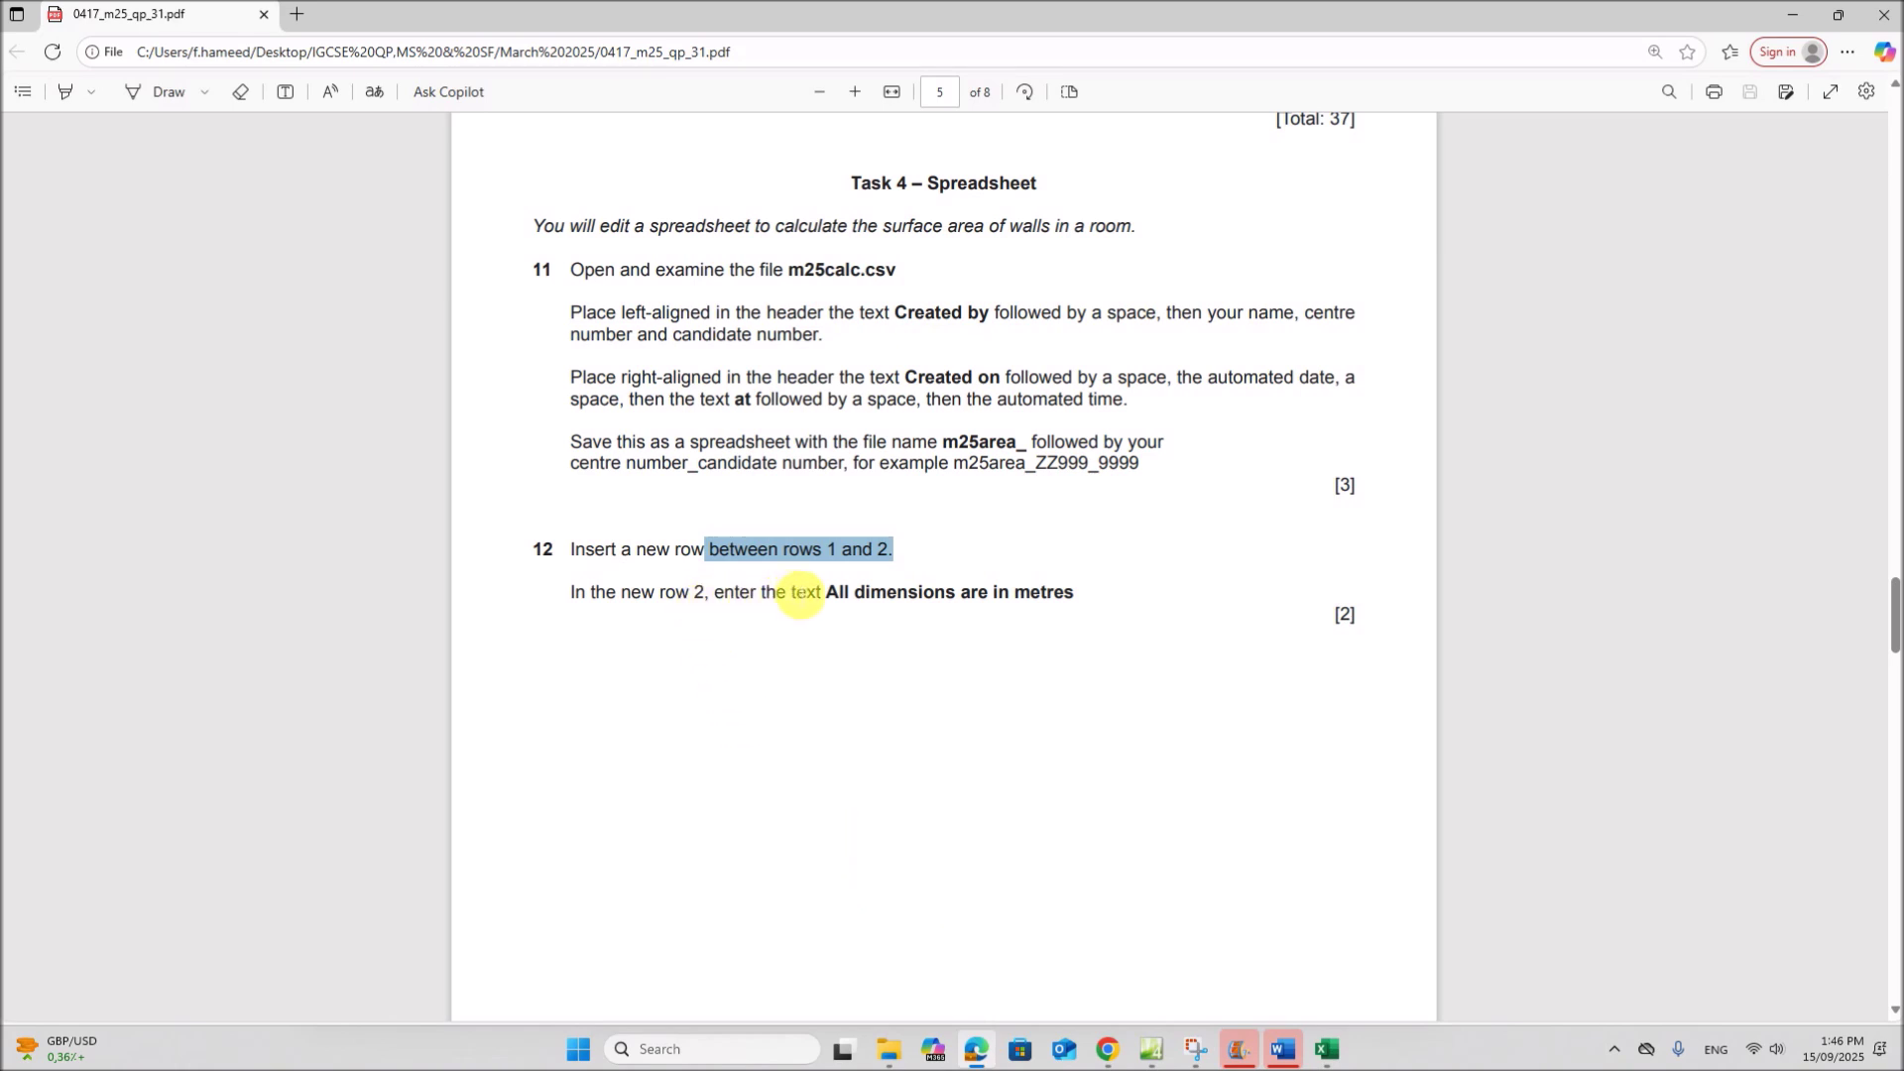
pyautogui.moveTo(829, 595); pyautogui.dragTo(1083, 597)
pyautogui.hotkey('ctrl', 'c')
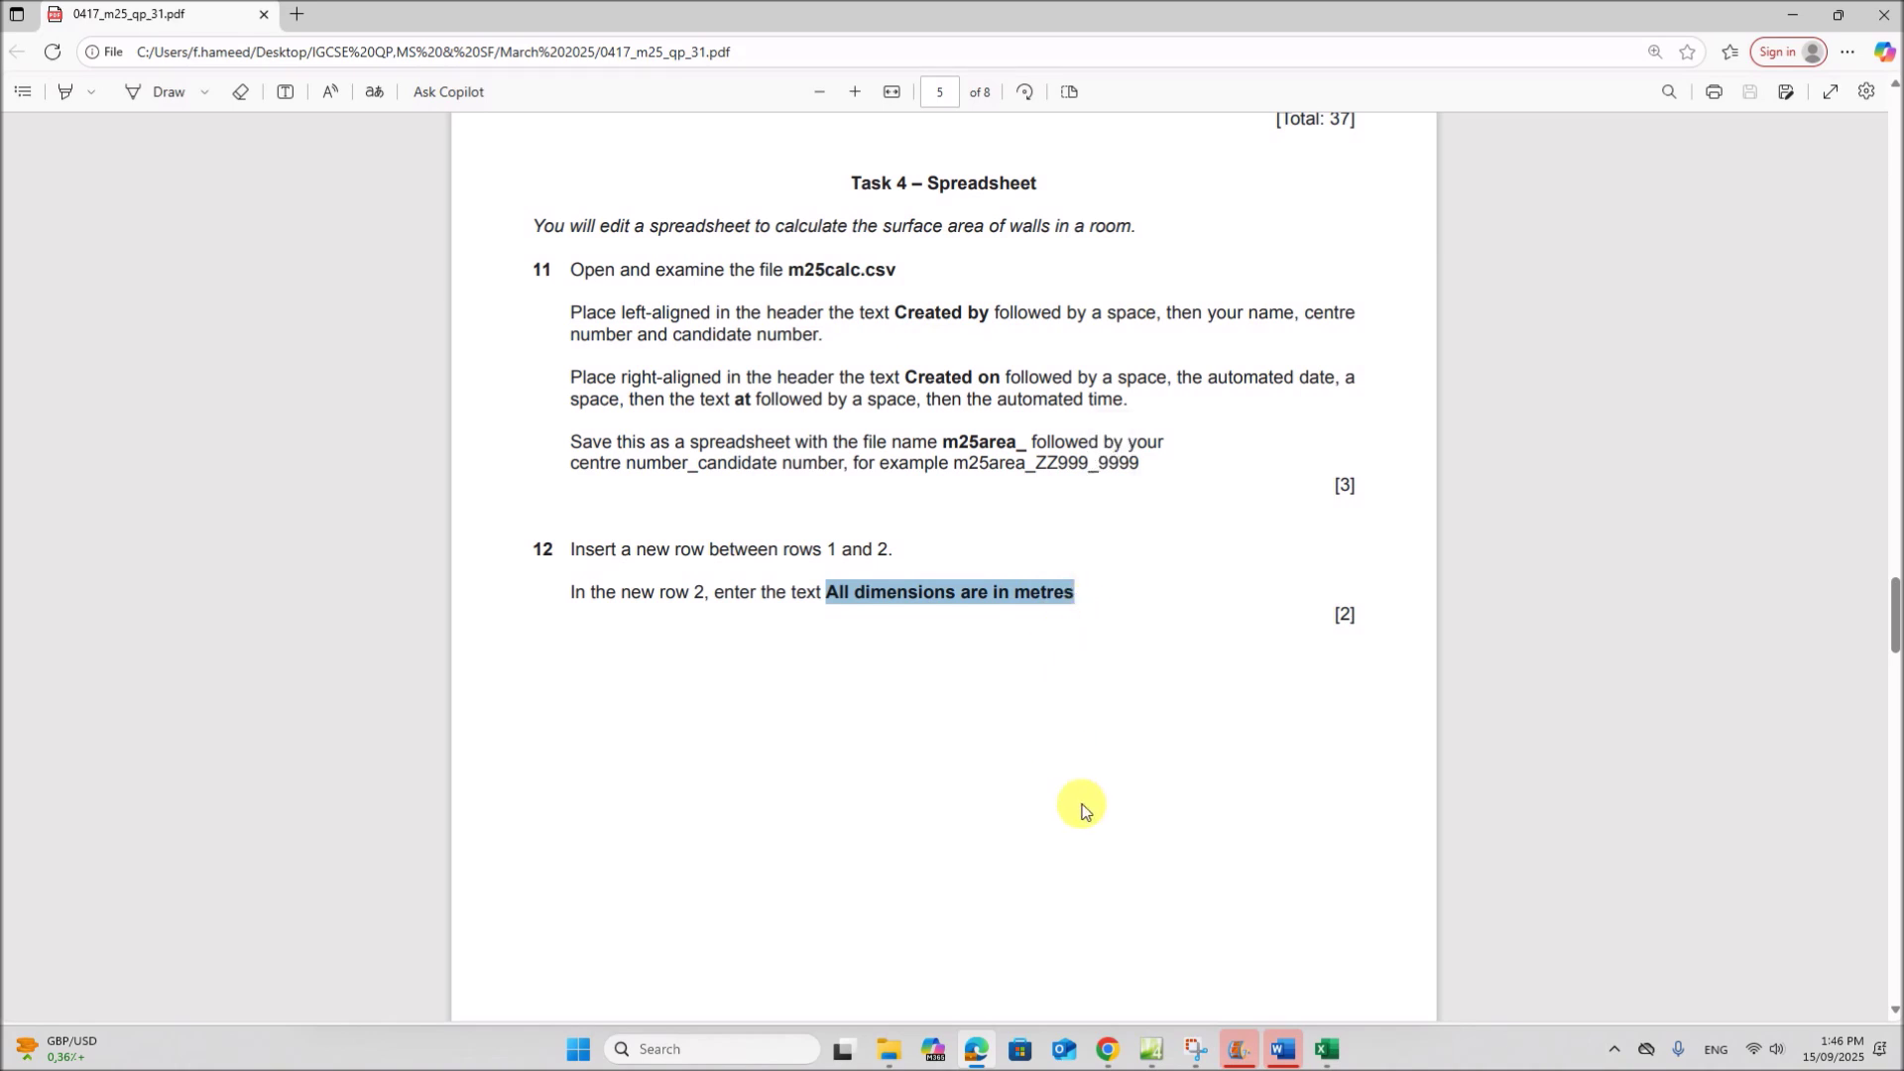
pyautogui.click(1327, 1049)
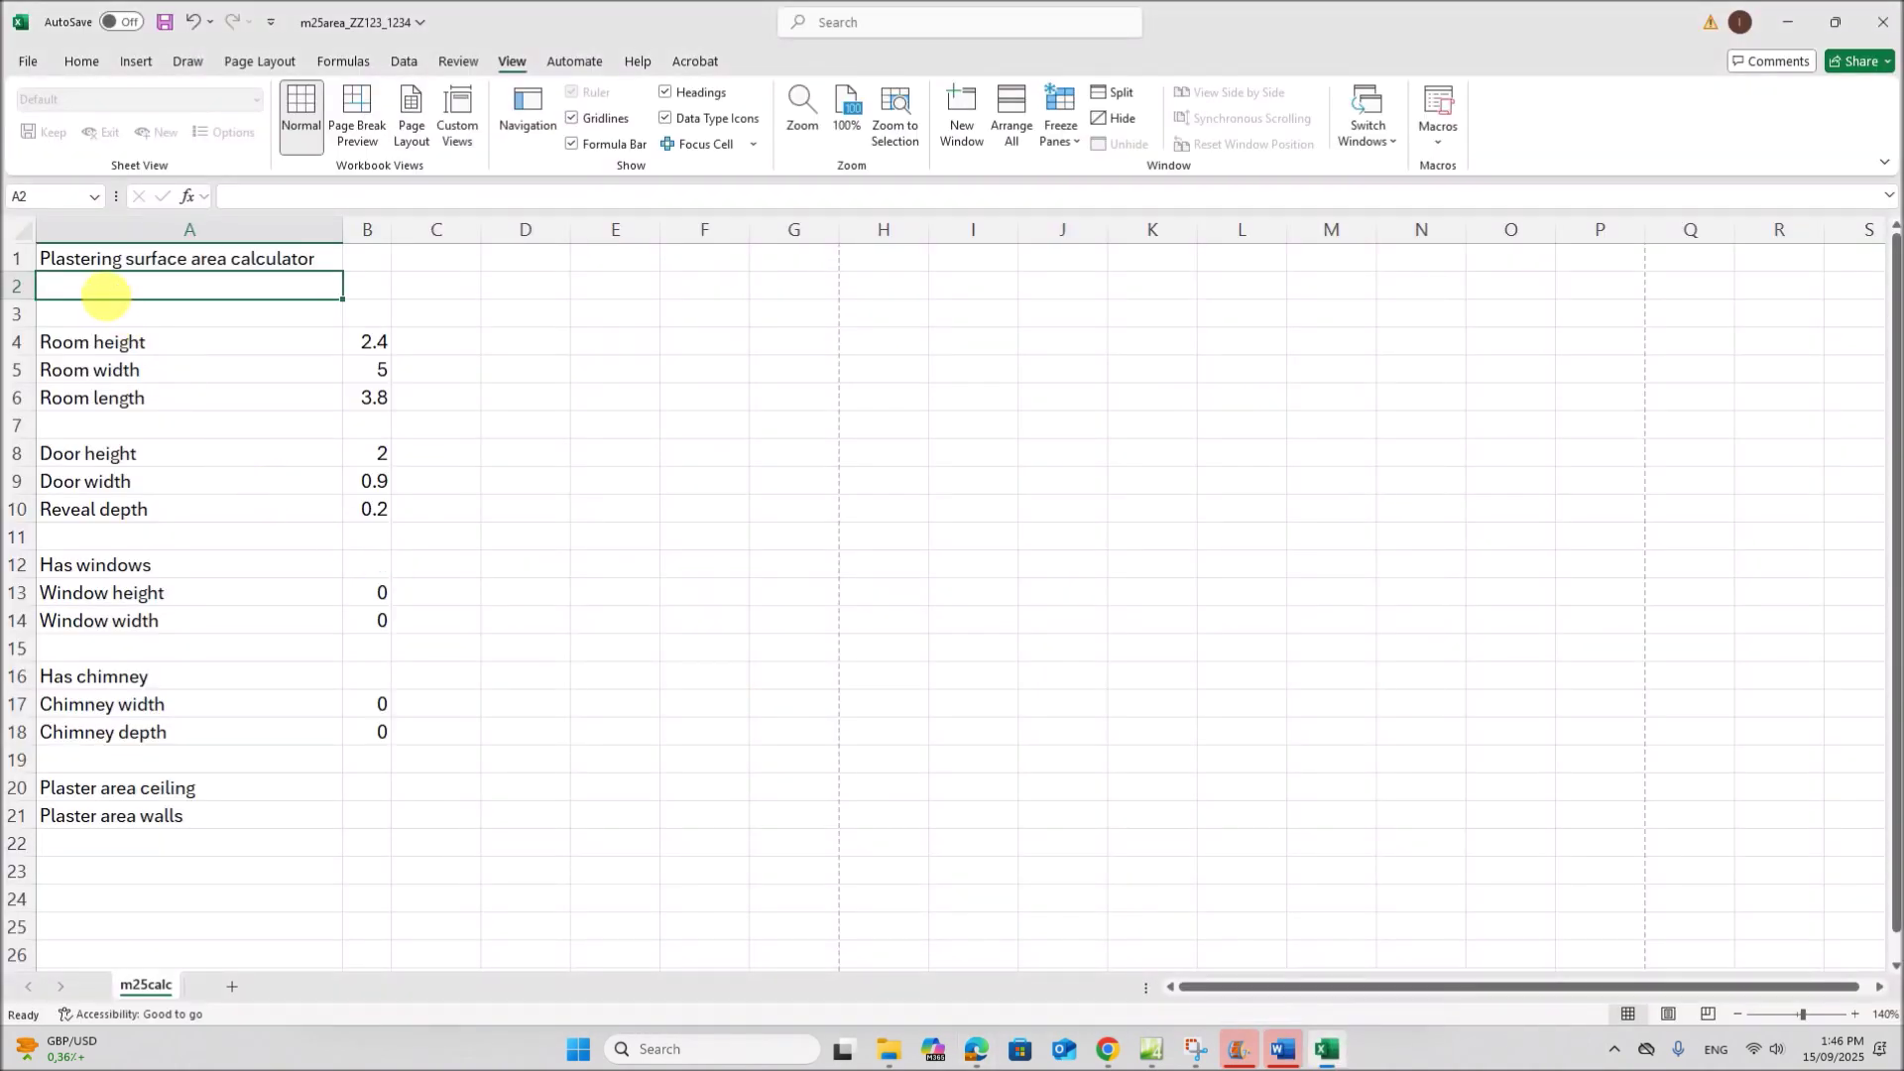
pyautogui.doubleClick(112, 297)
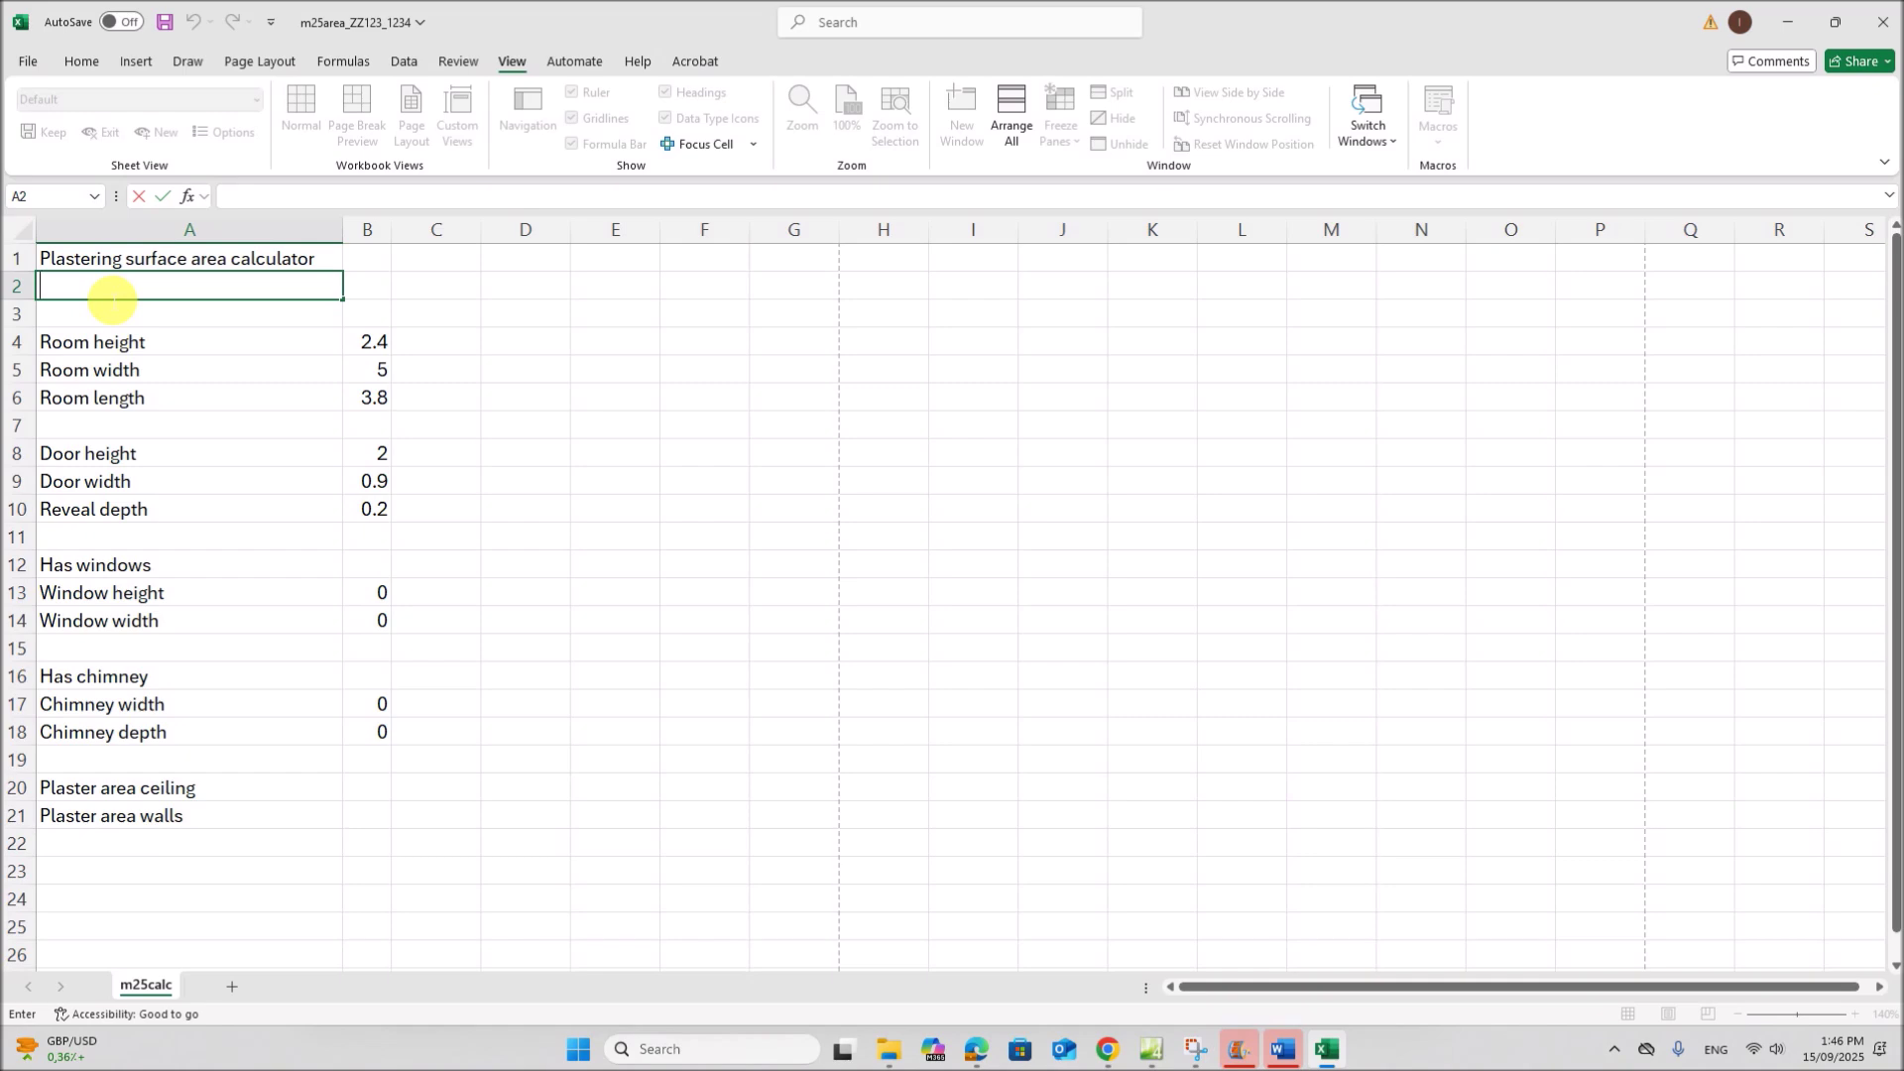
pyautogui.hotkey('ctrl', 'v')
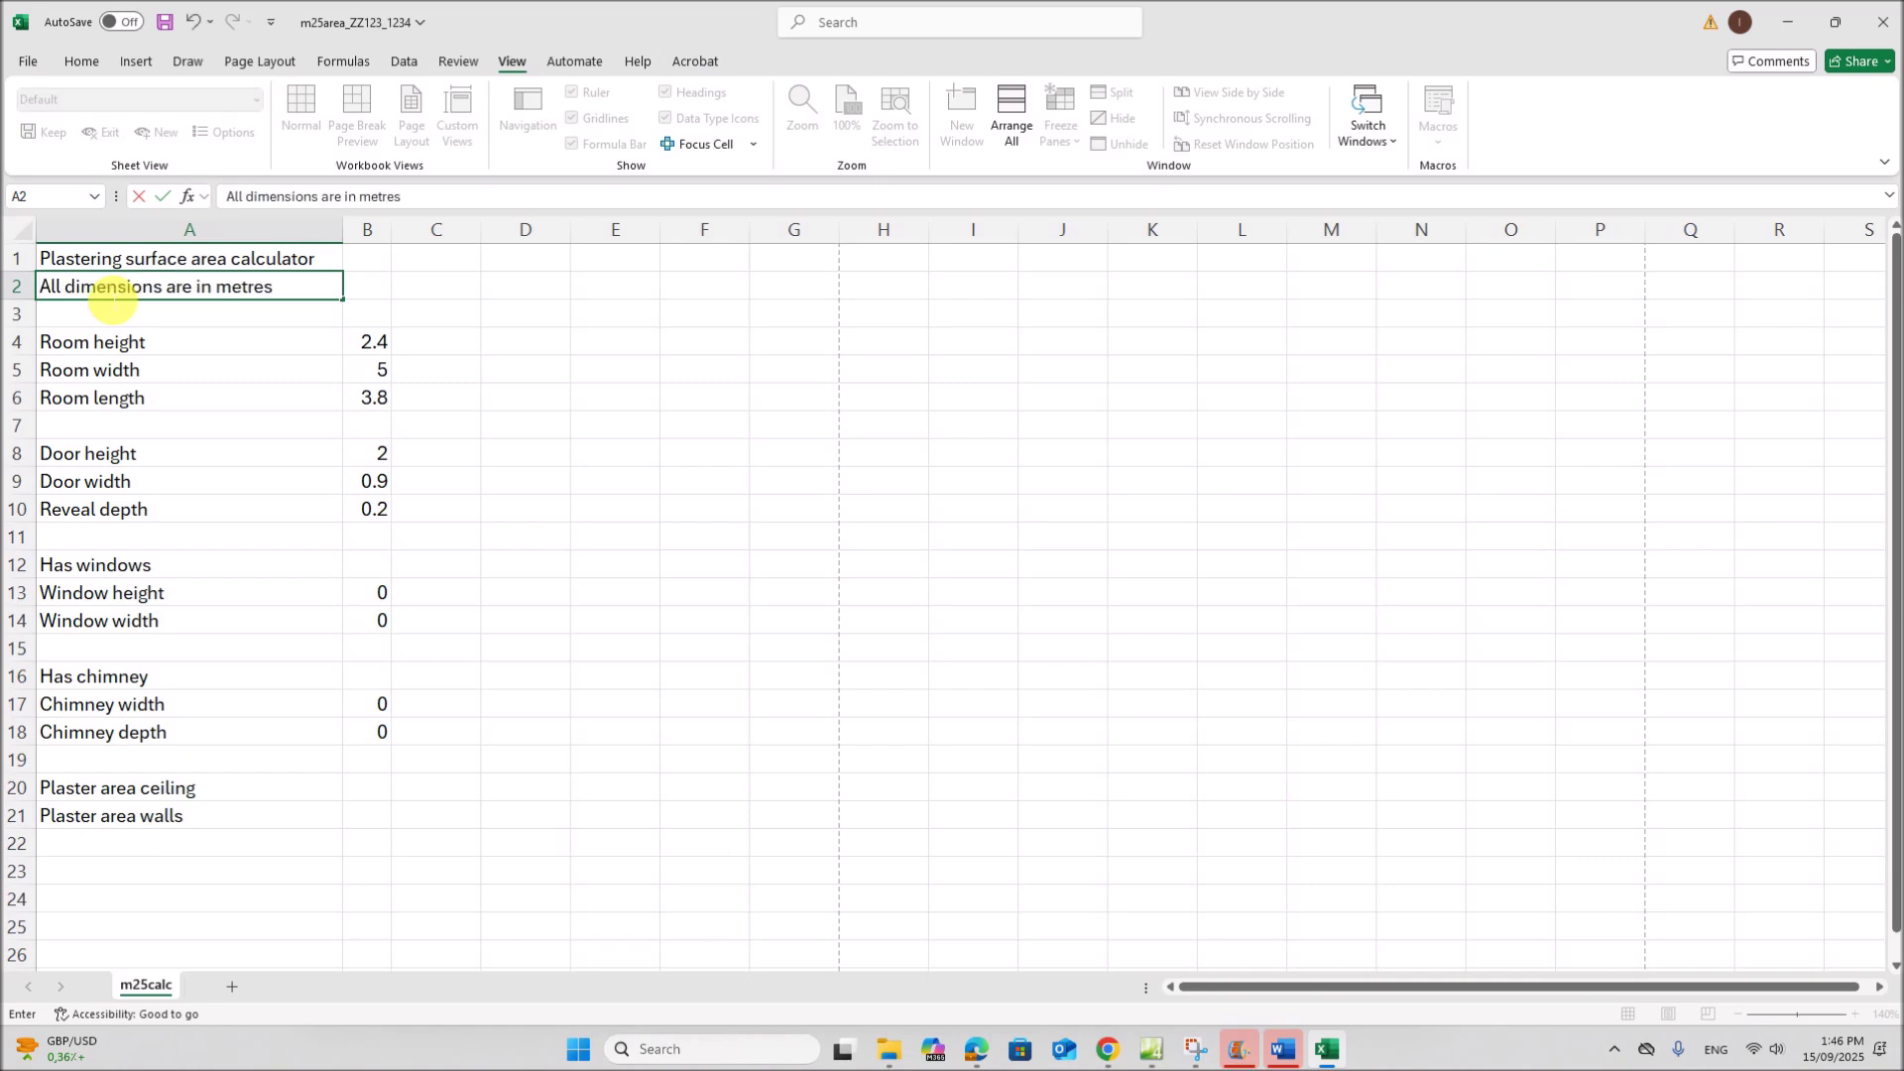
# Read question 13 in the exam paper, and merge and center cells A1 to B1 in Excel
pyautogui.click(978, 1049)
pyautogui.scroll(-8, 829, 883)
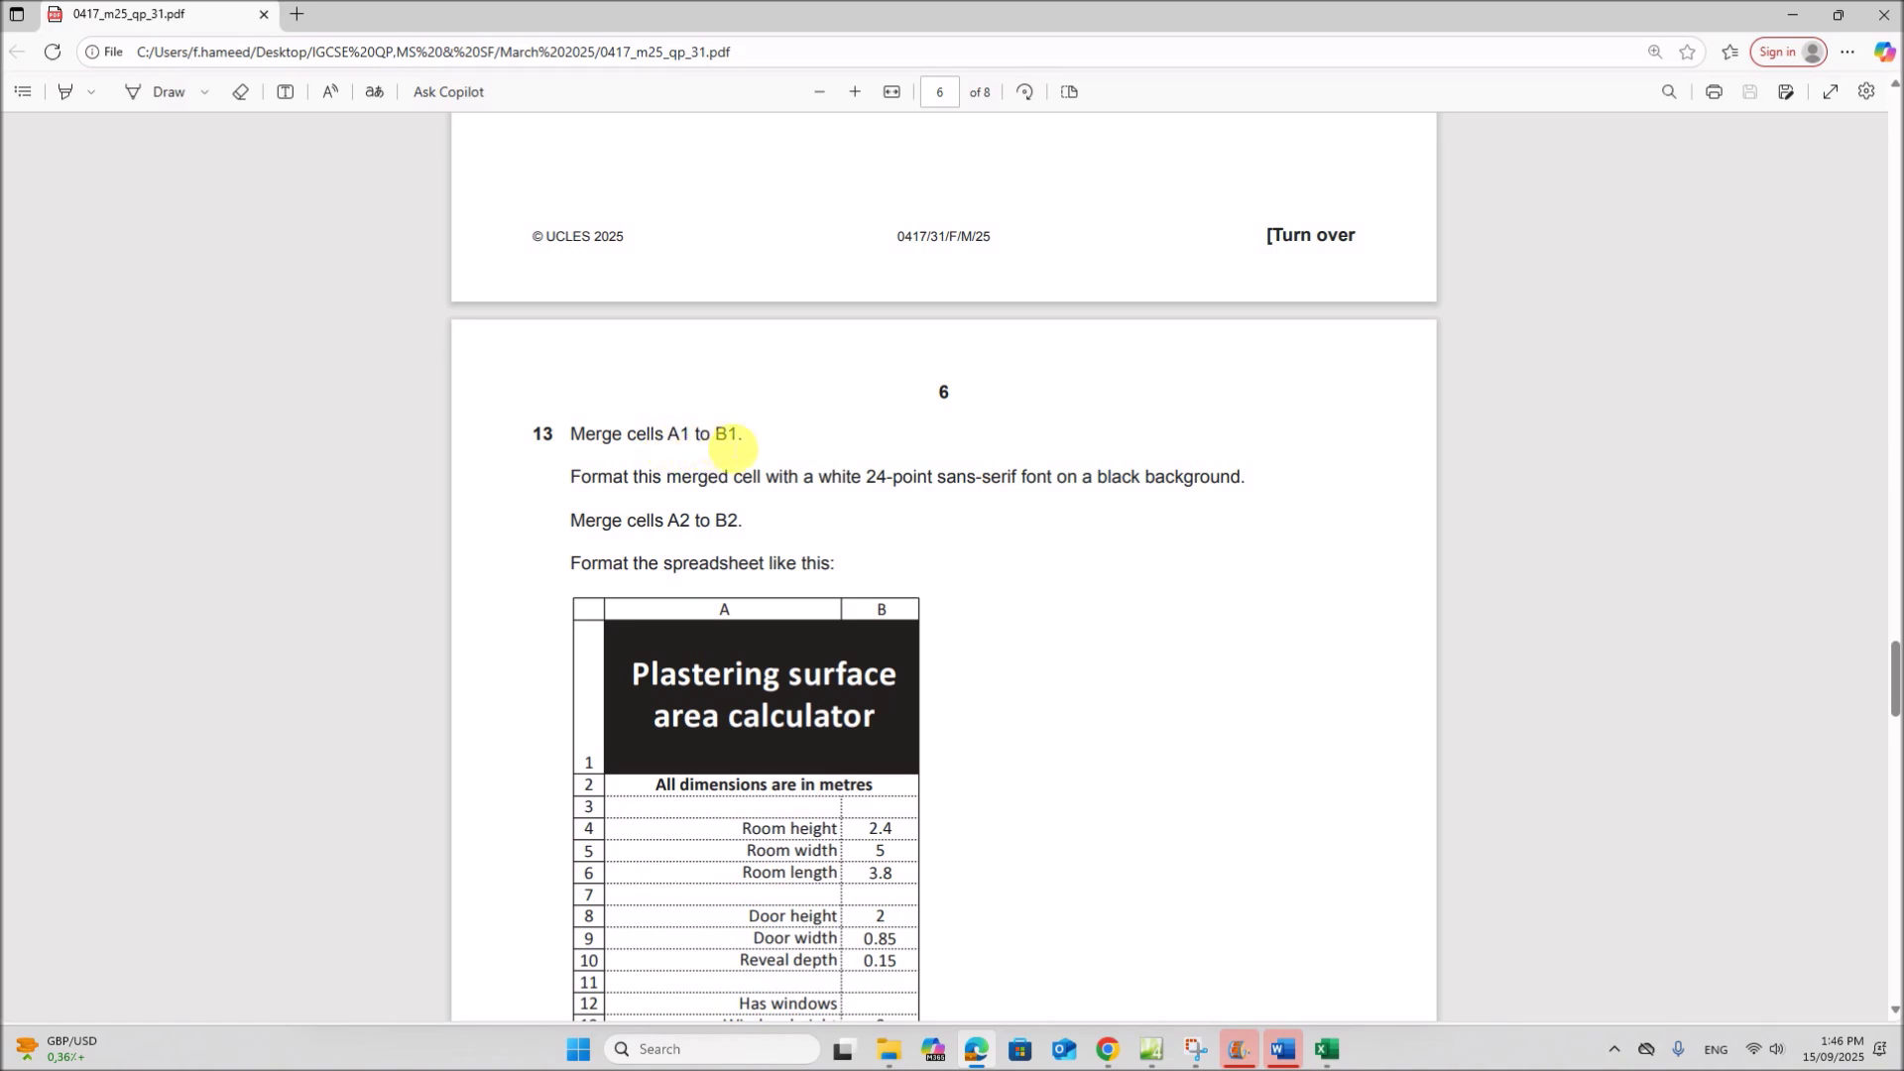
pyautogui.moveTo(652, 477); pyautogui.dragTo(1242, 478)
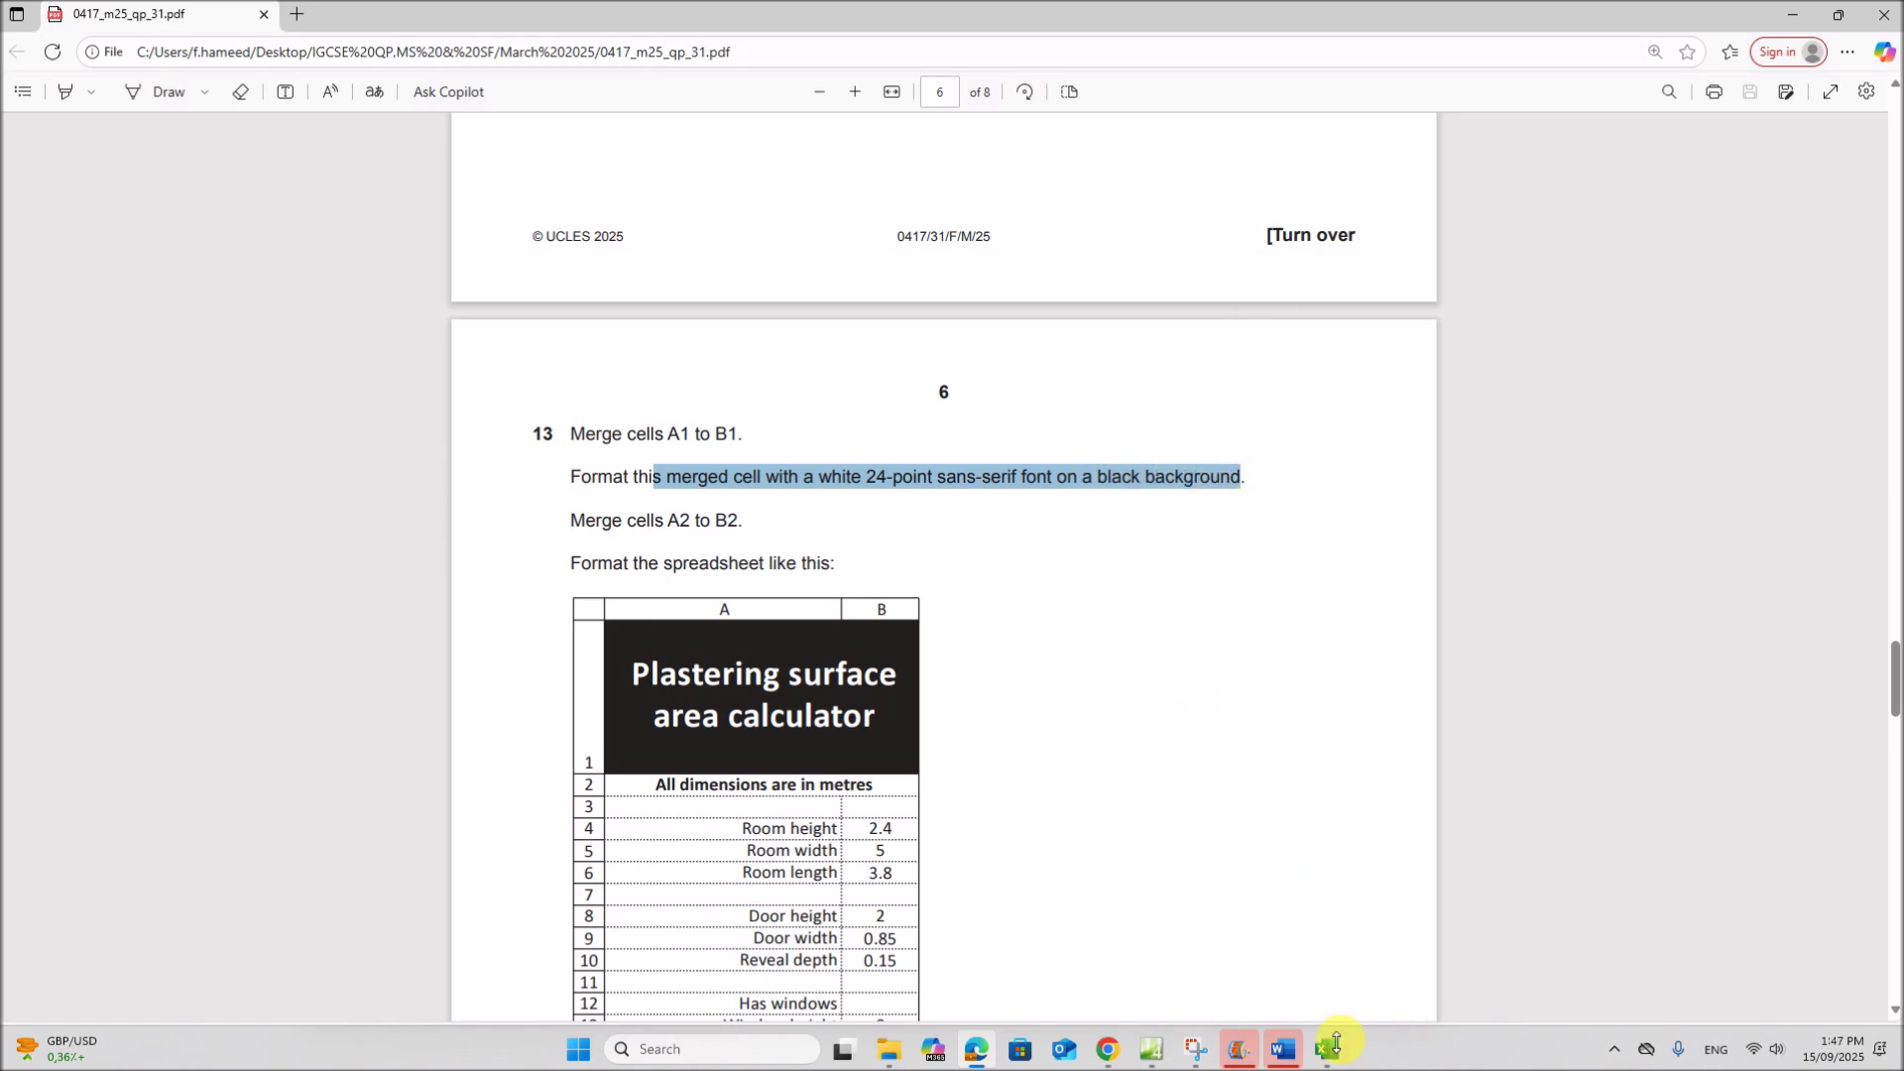
pyautogui.moveTo(1330, 1046)
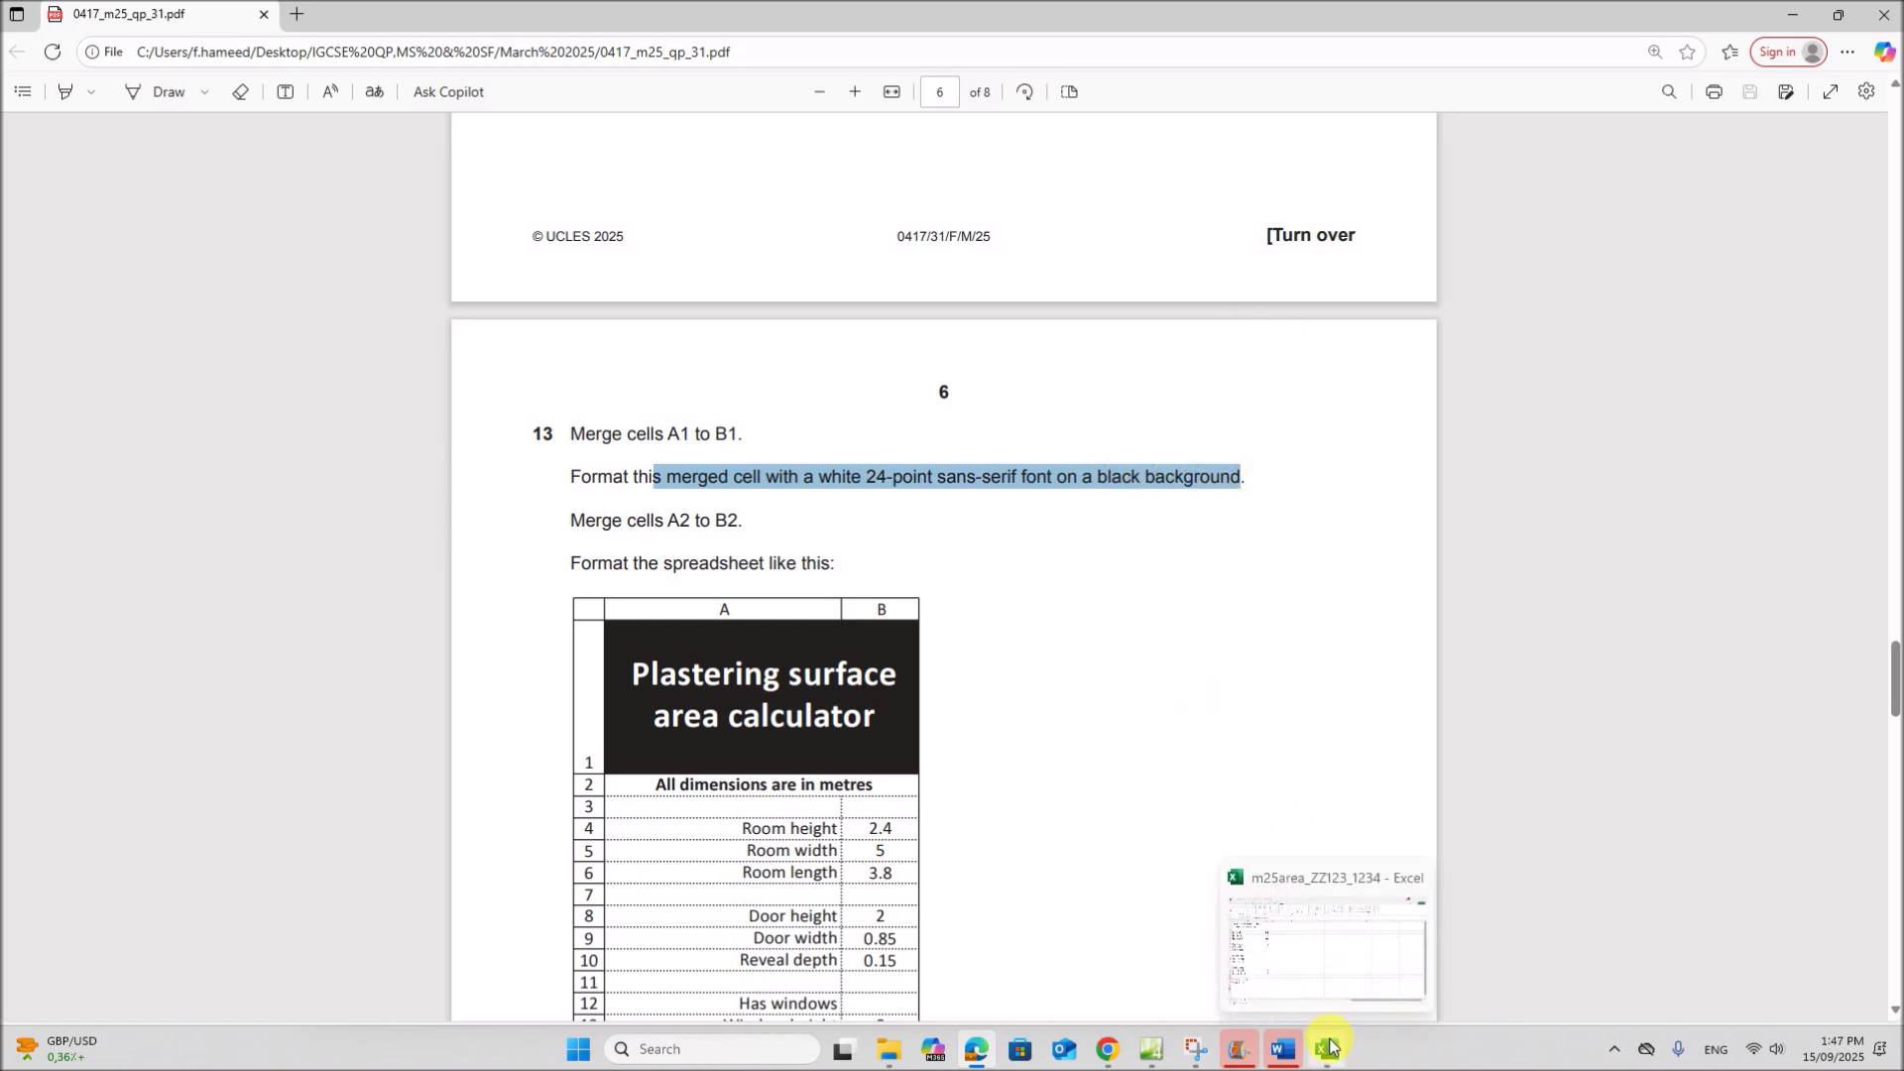
pyautogui.click(1330, 1047)
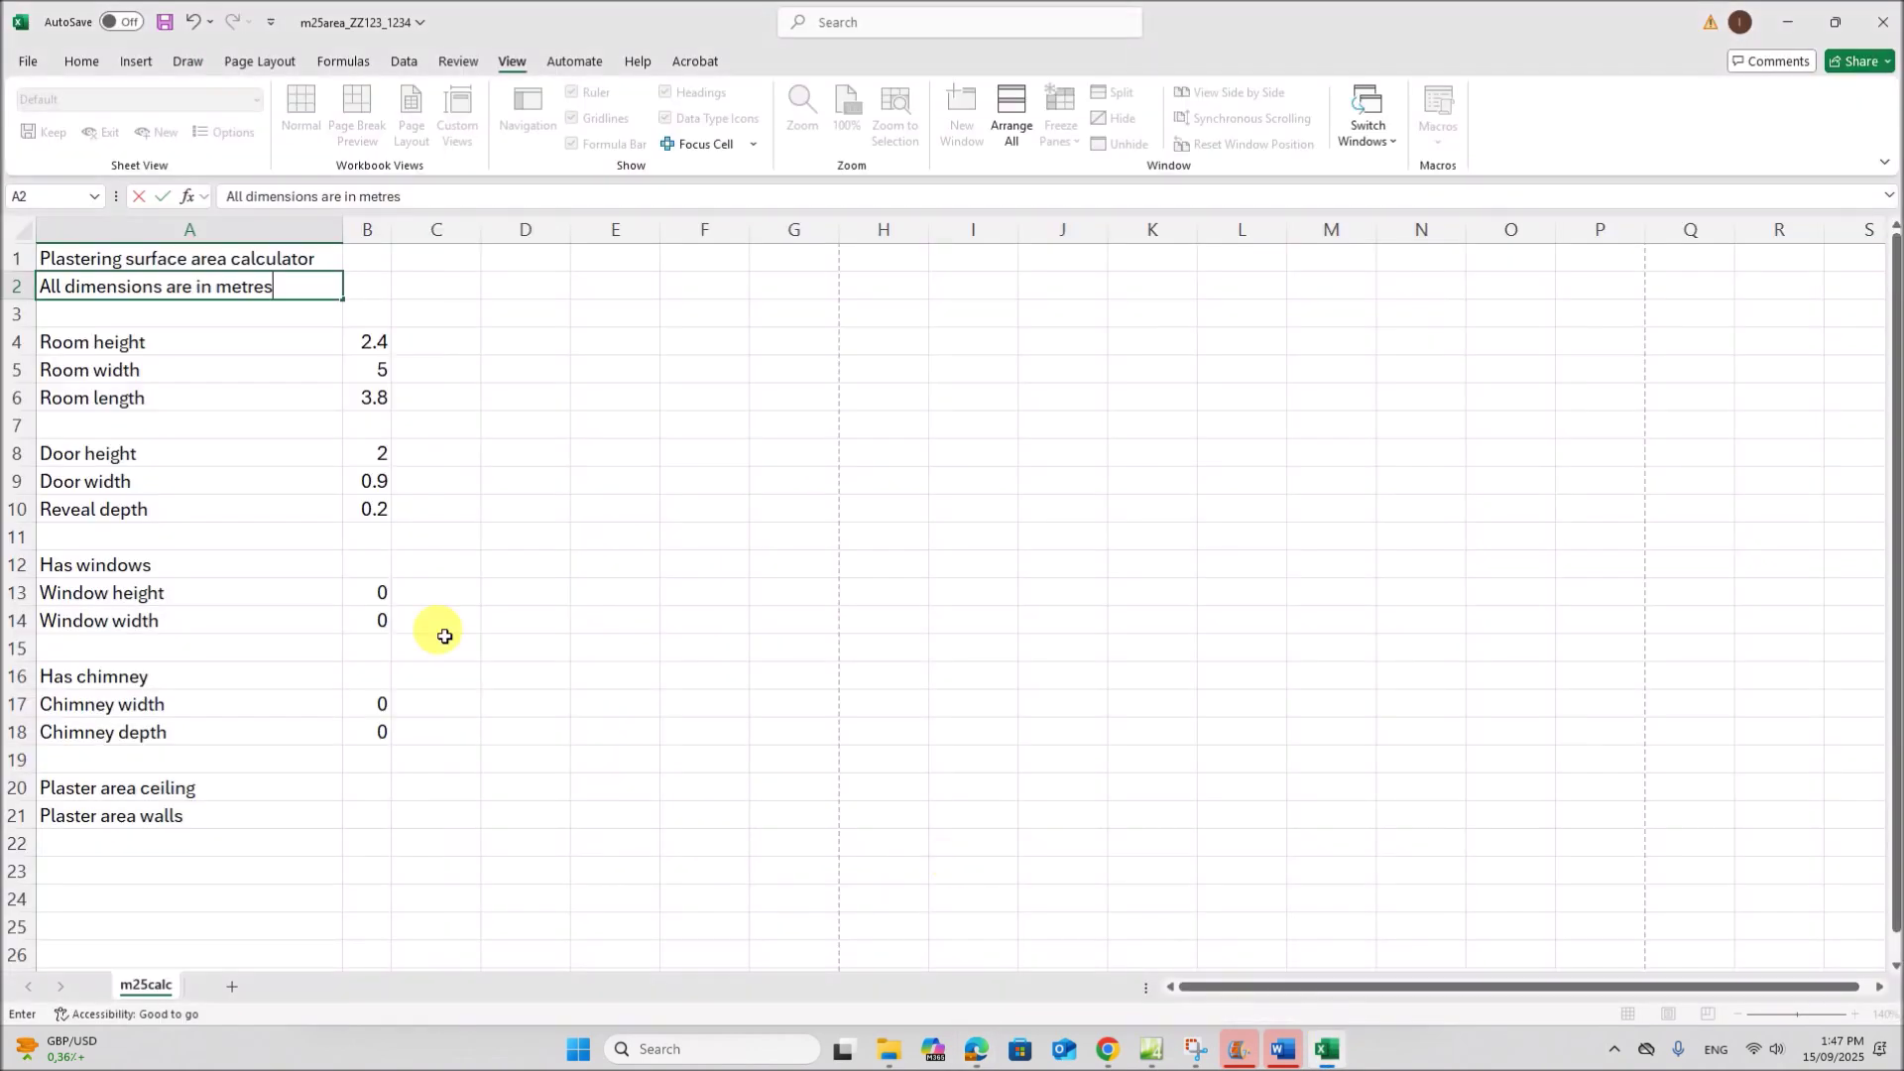
pyautogui.click(151, 265)
pyautogui.moveTo(151, 265); pyautogui.dragTo(366, 256)
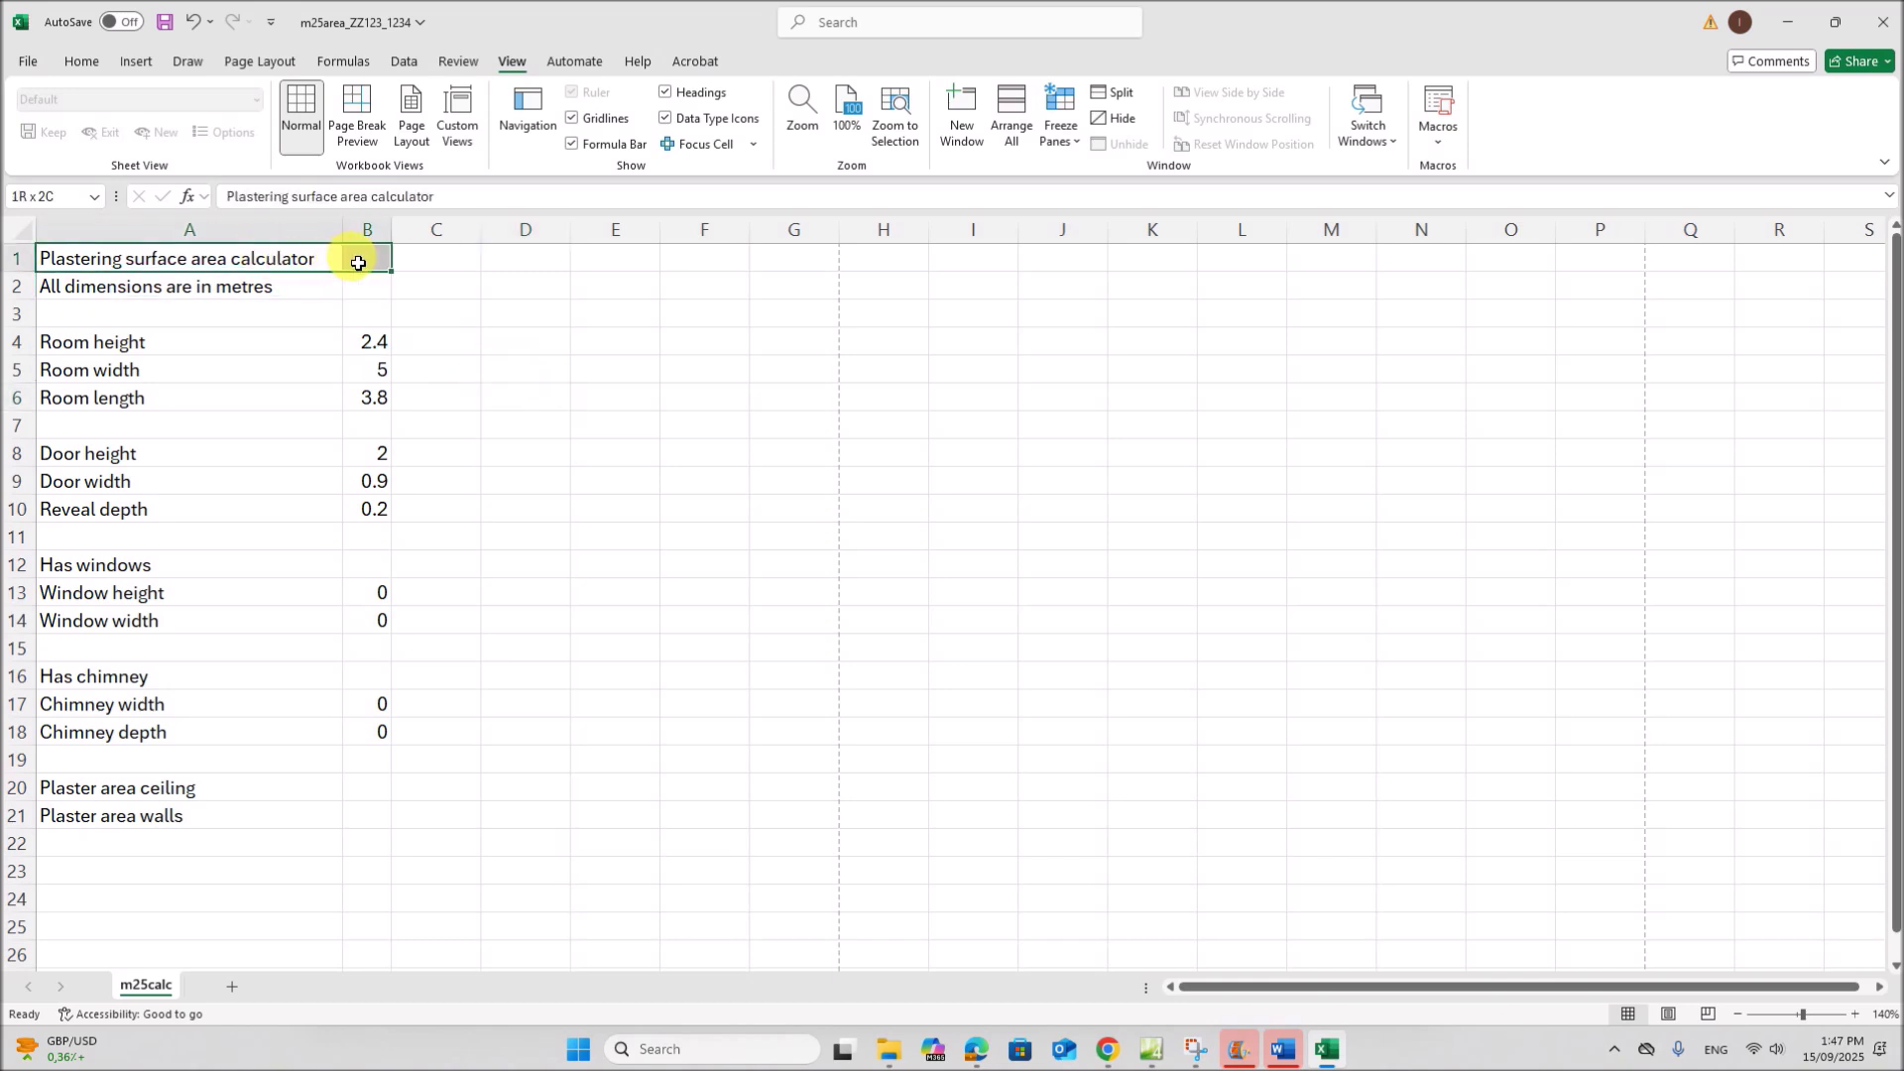
pyautogui.click(78, 61)
pyautogui.click(621, 140)
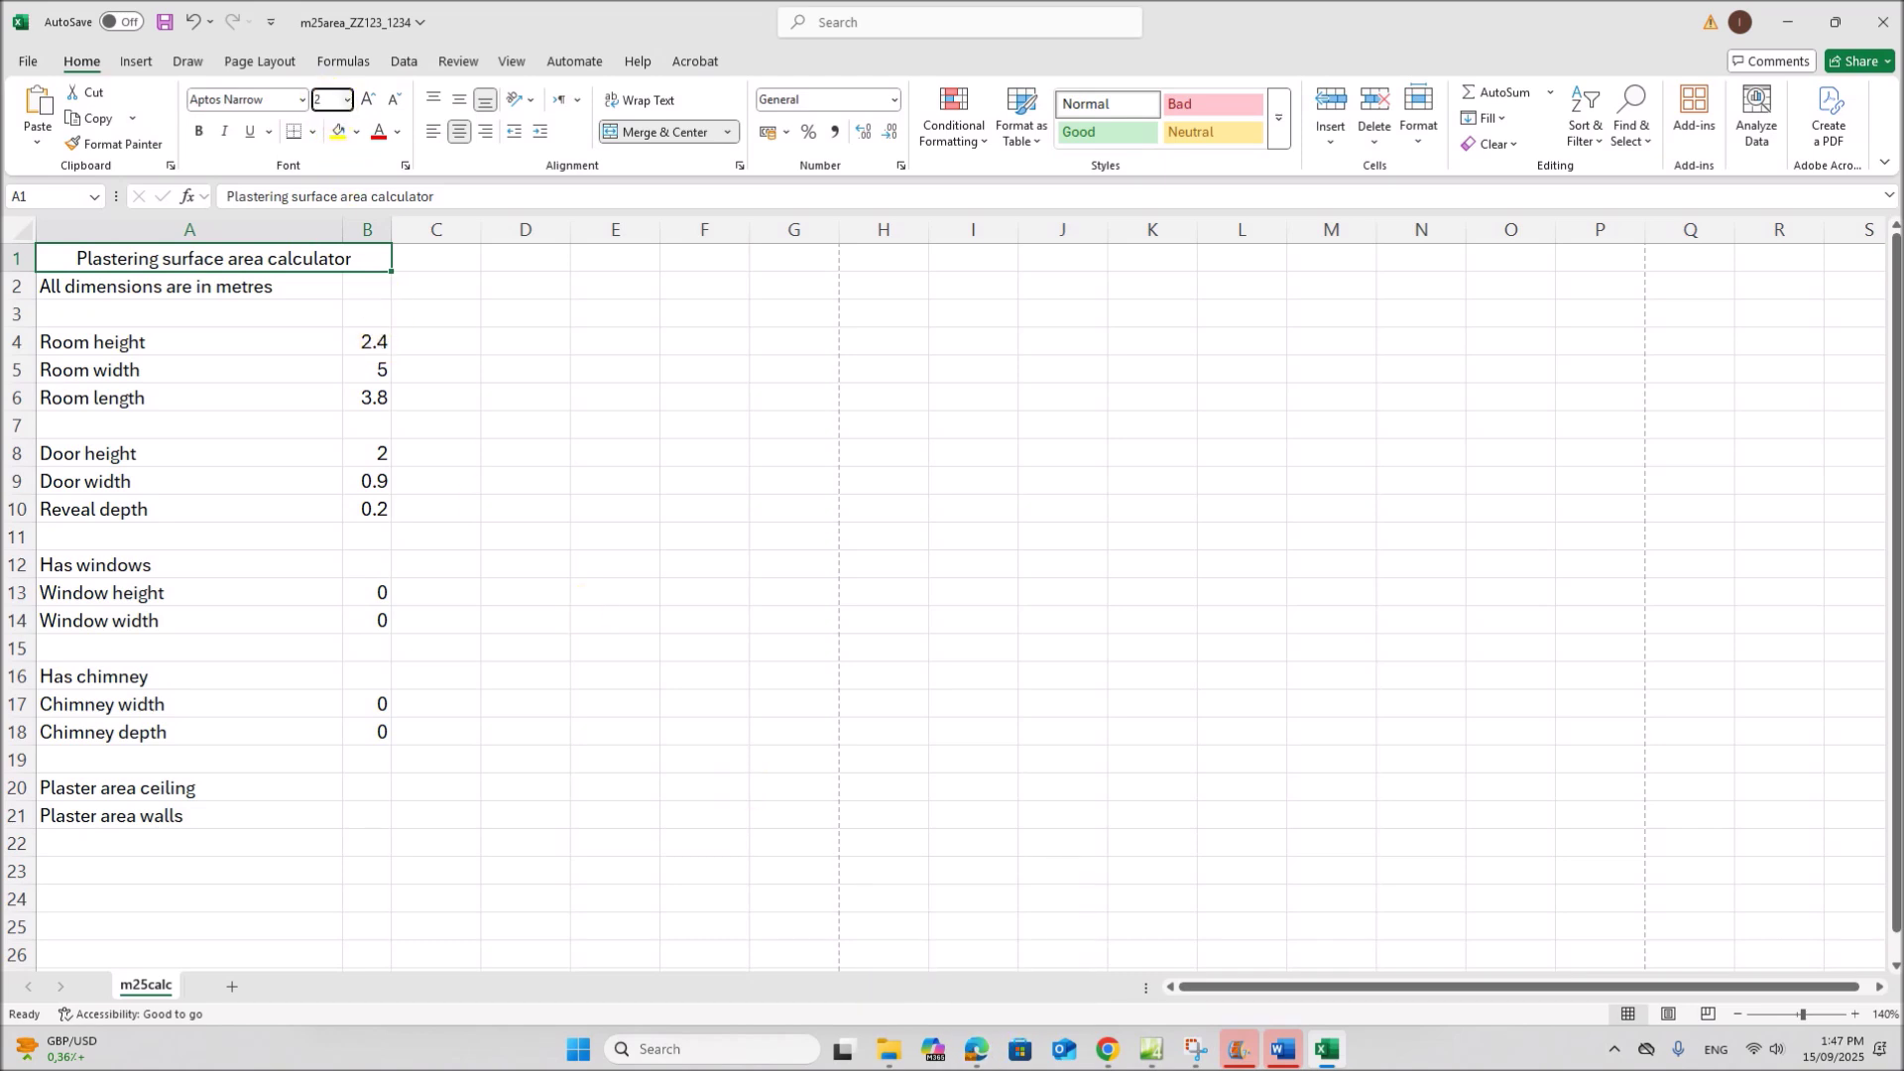
# Format the merged title cell A1 with a white 24-point Arial font on a black fill
pyautogui.write('24')
pyautogui.press('Return')
pyautogui.click(266, 99)
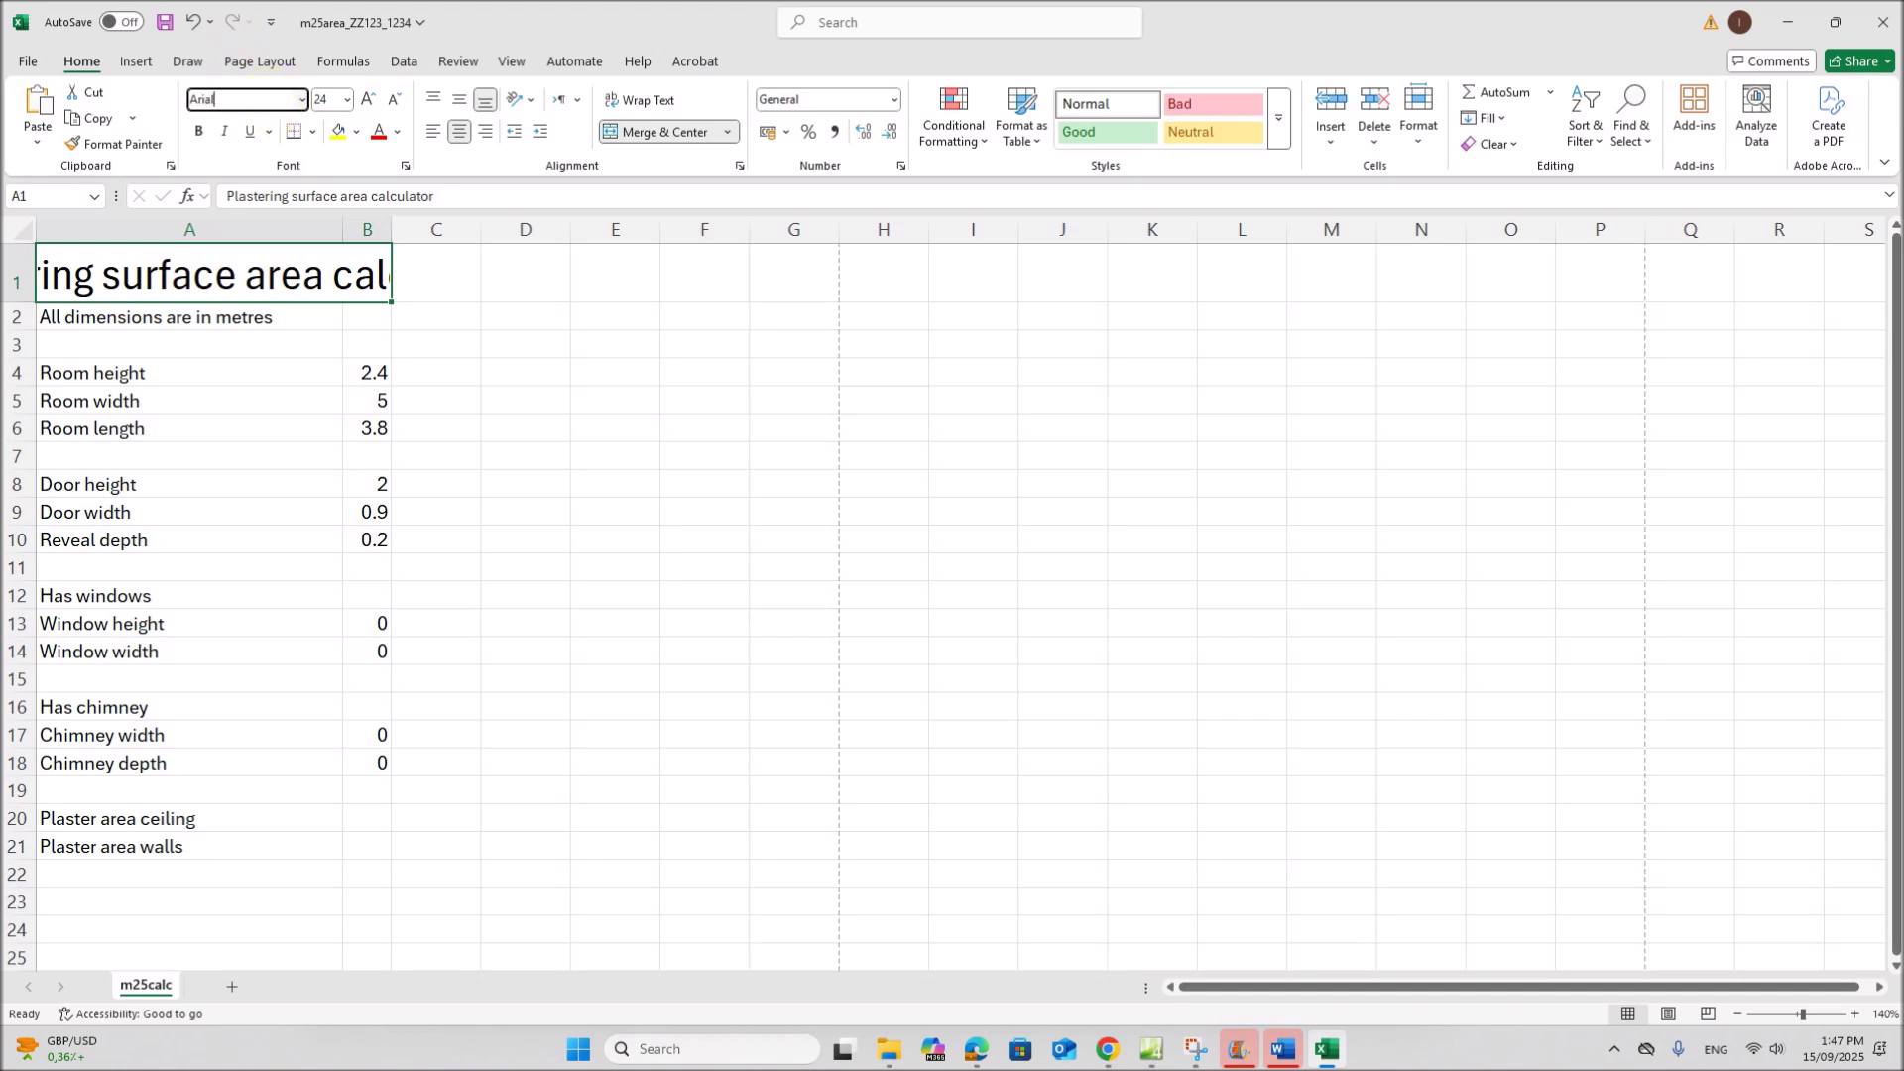
pyautogui.press('Return')
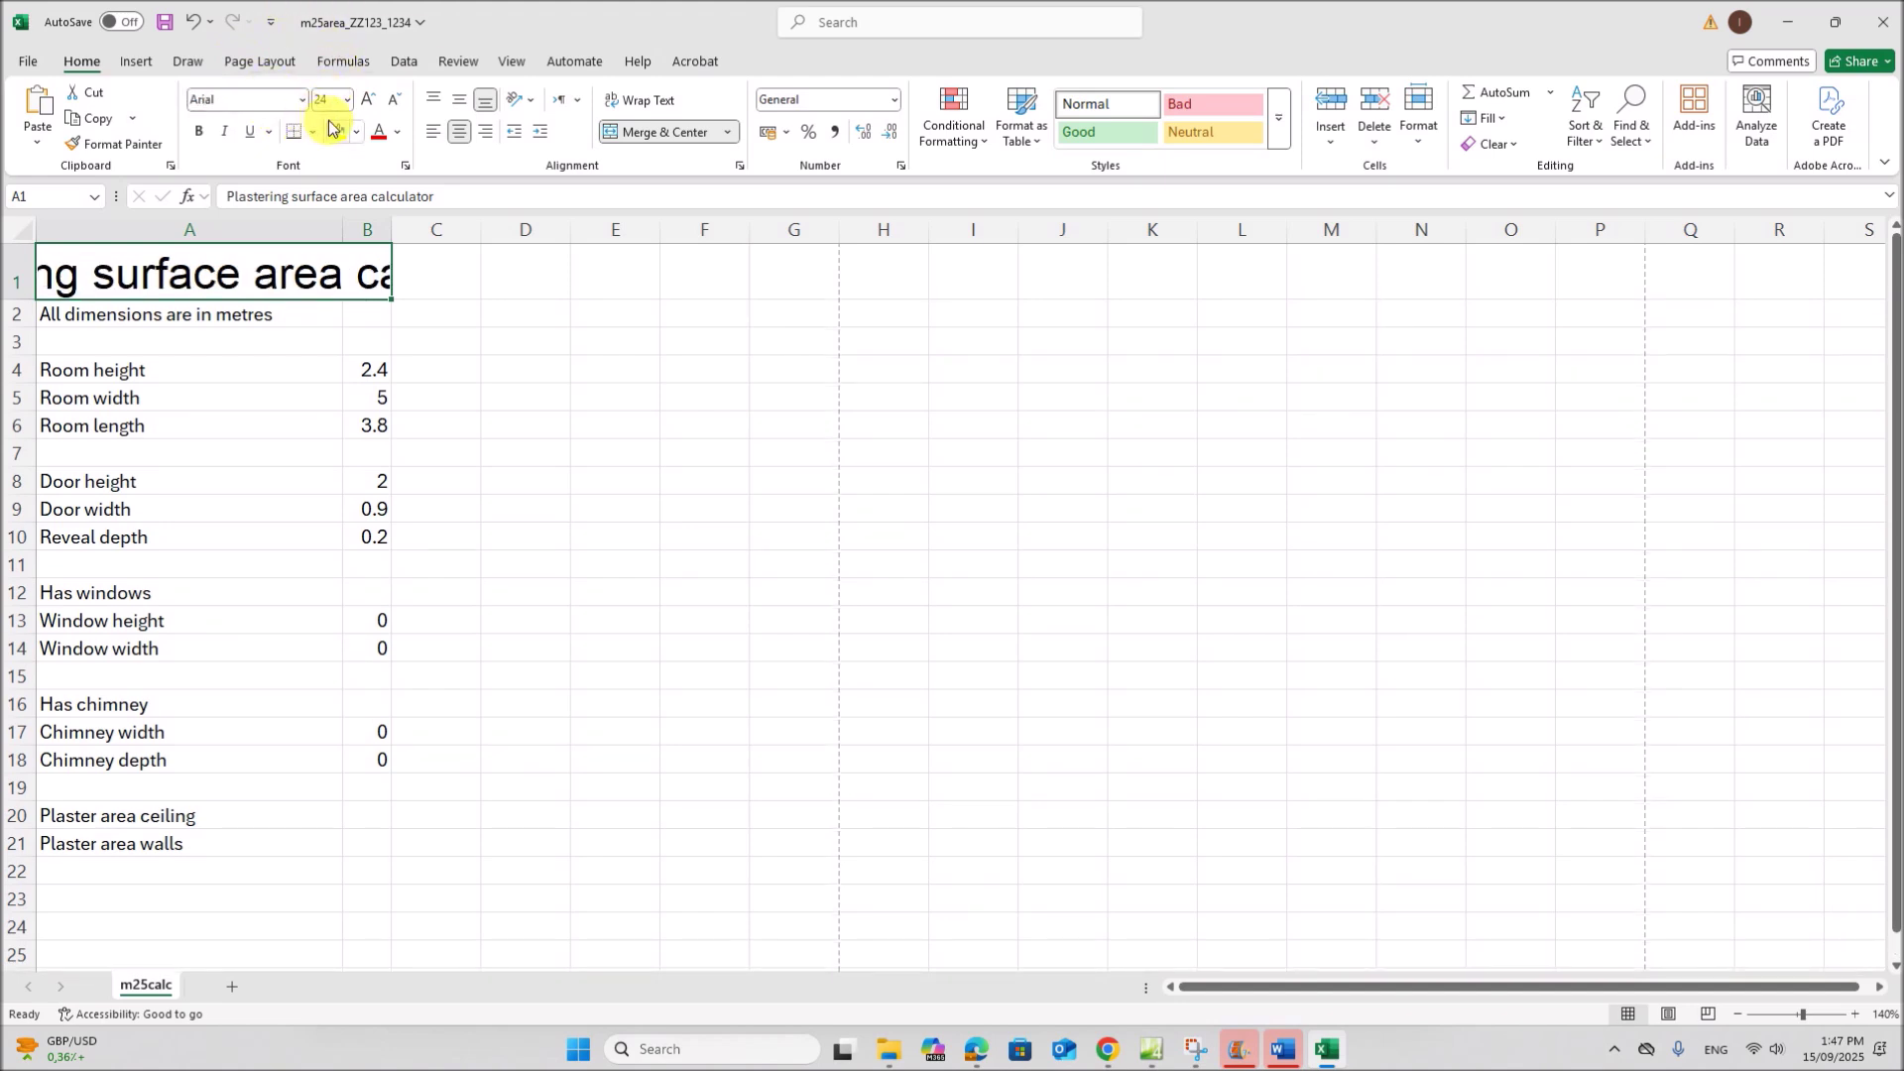
pyautogui.click(357, 133)
pyautogui.click(374, 234)
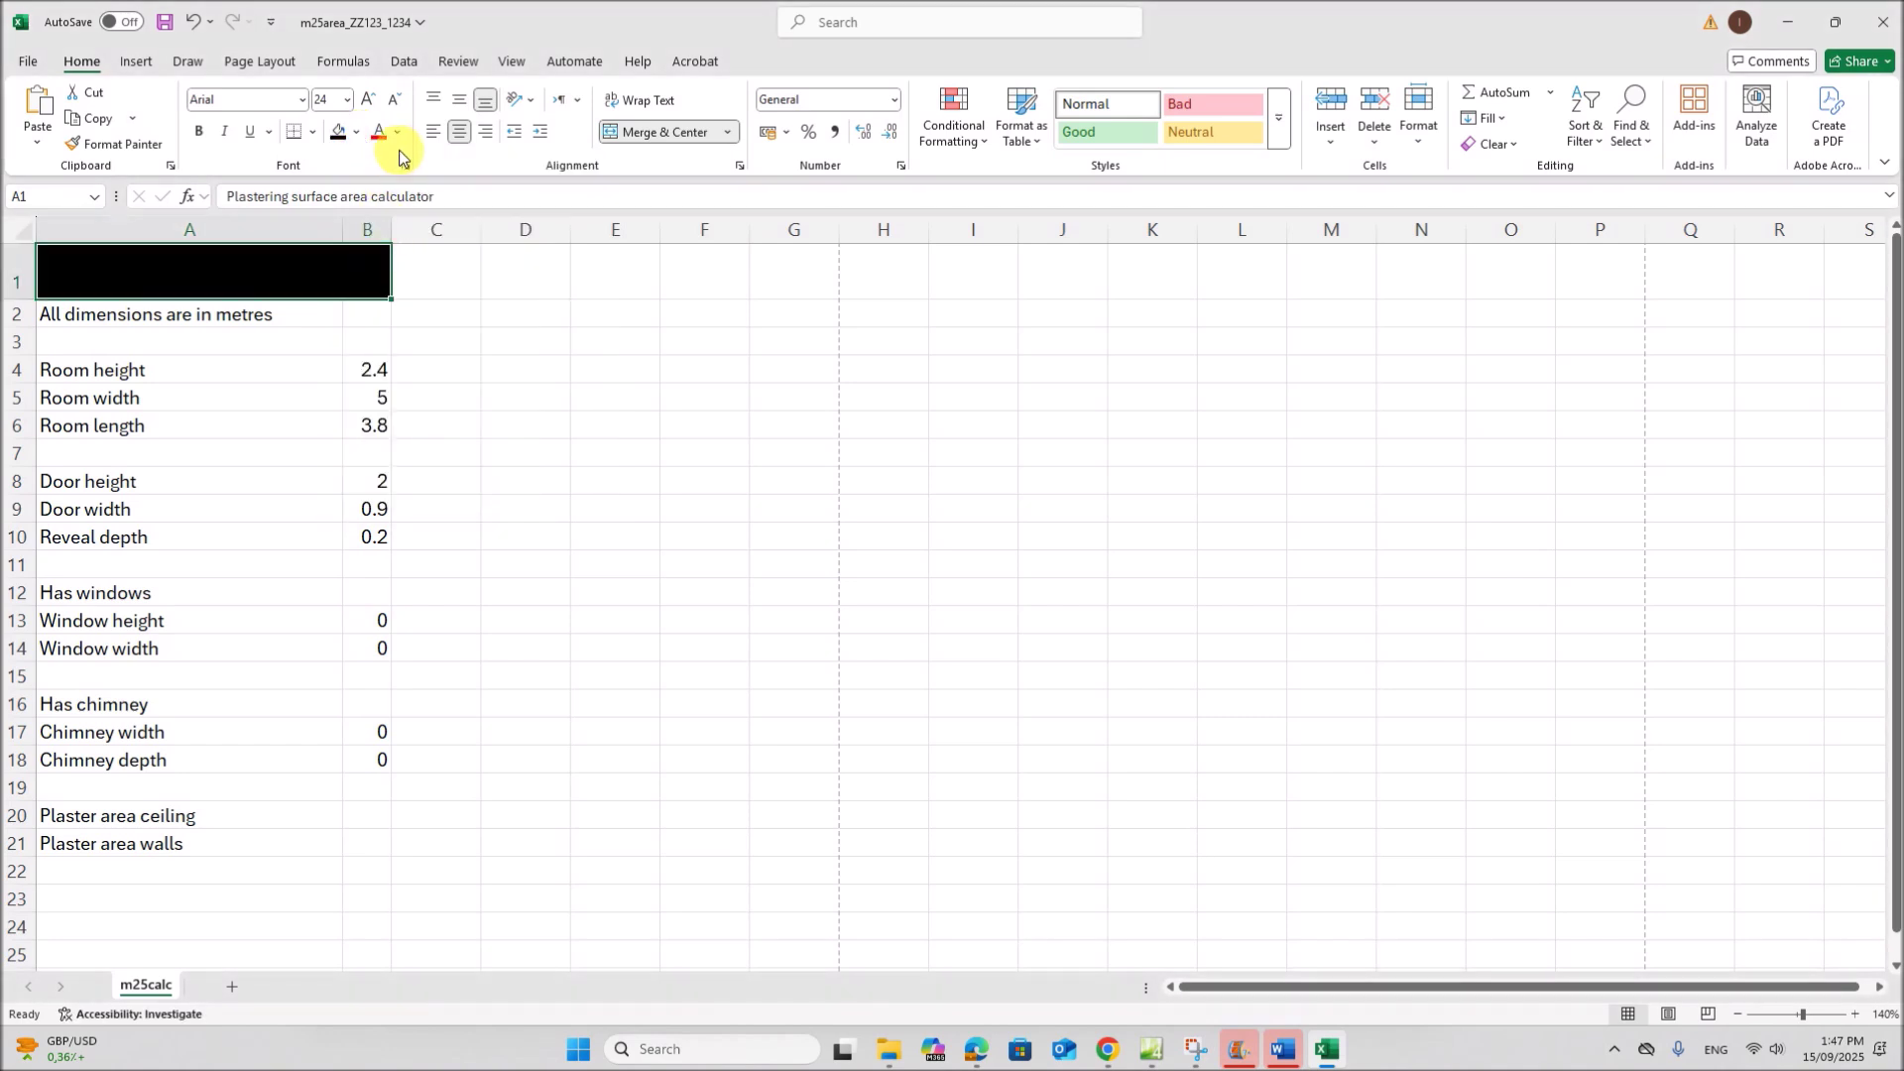
pyautogui.click(399, 135)
pyautogui.click(385, 264)
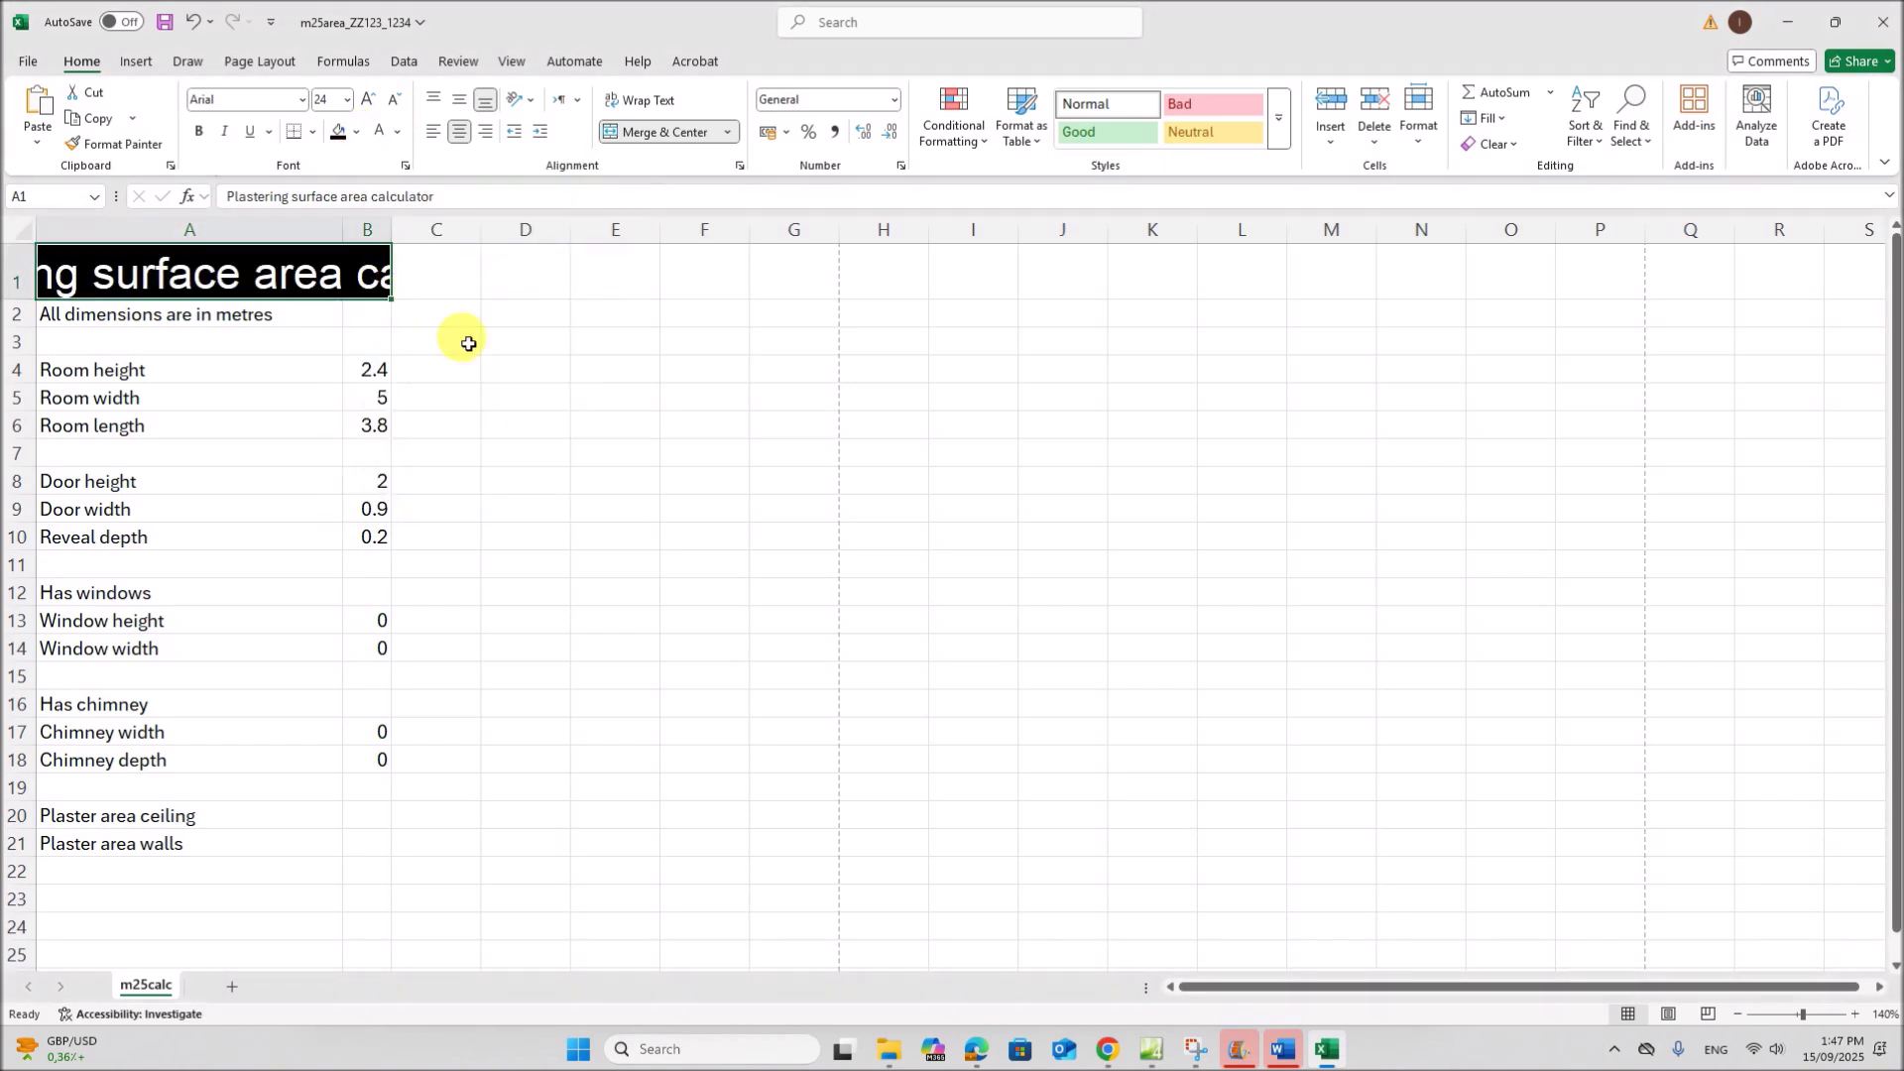
# Wrap the title in A1, increase row 1's height and widen columns A and B to match the two-line title in the exam paper
pyautogui.click(651, 103)
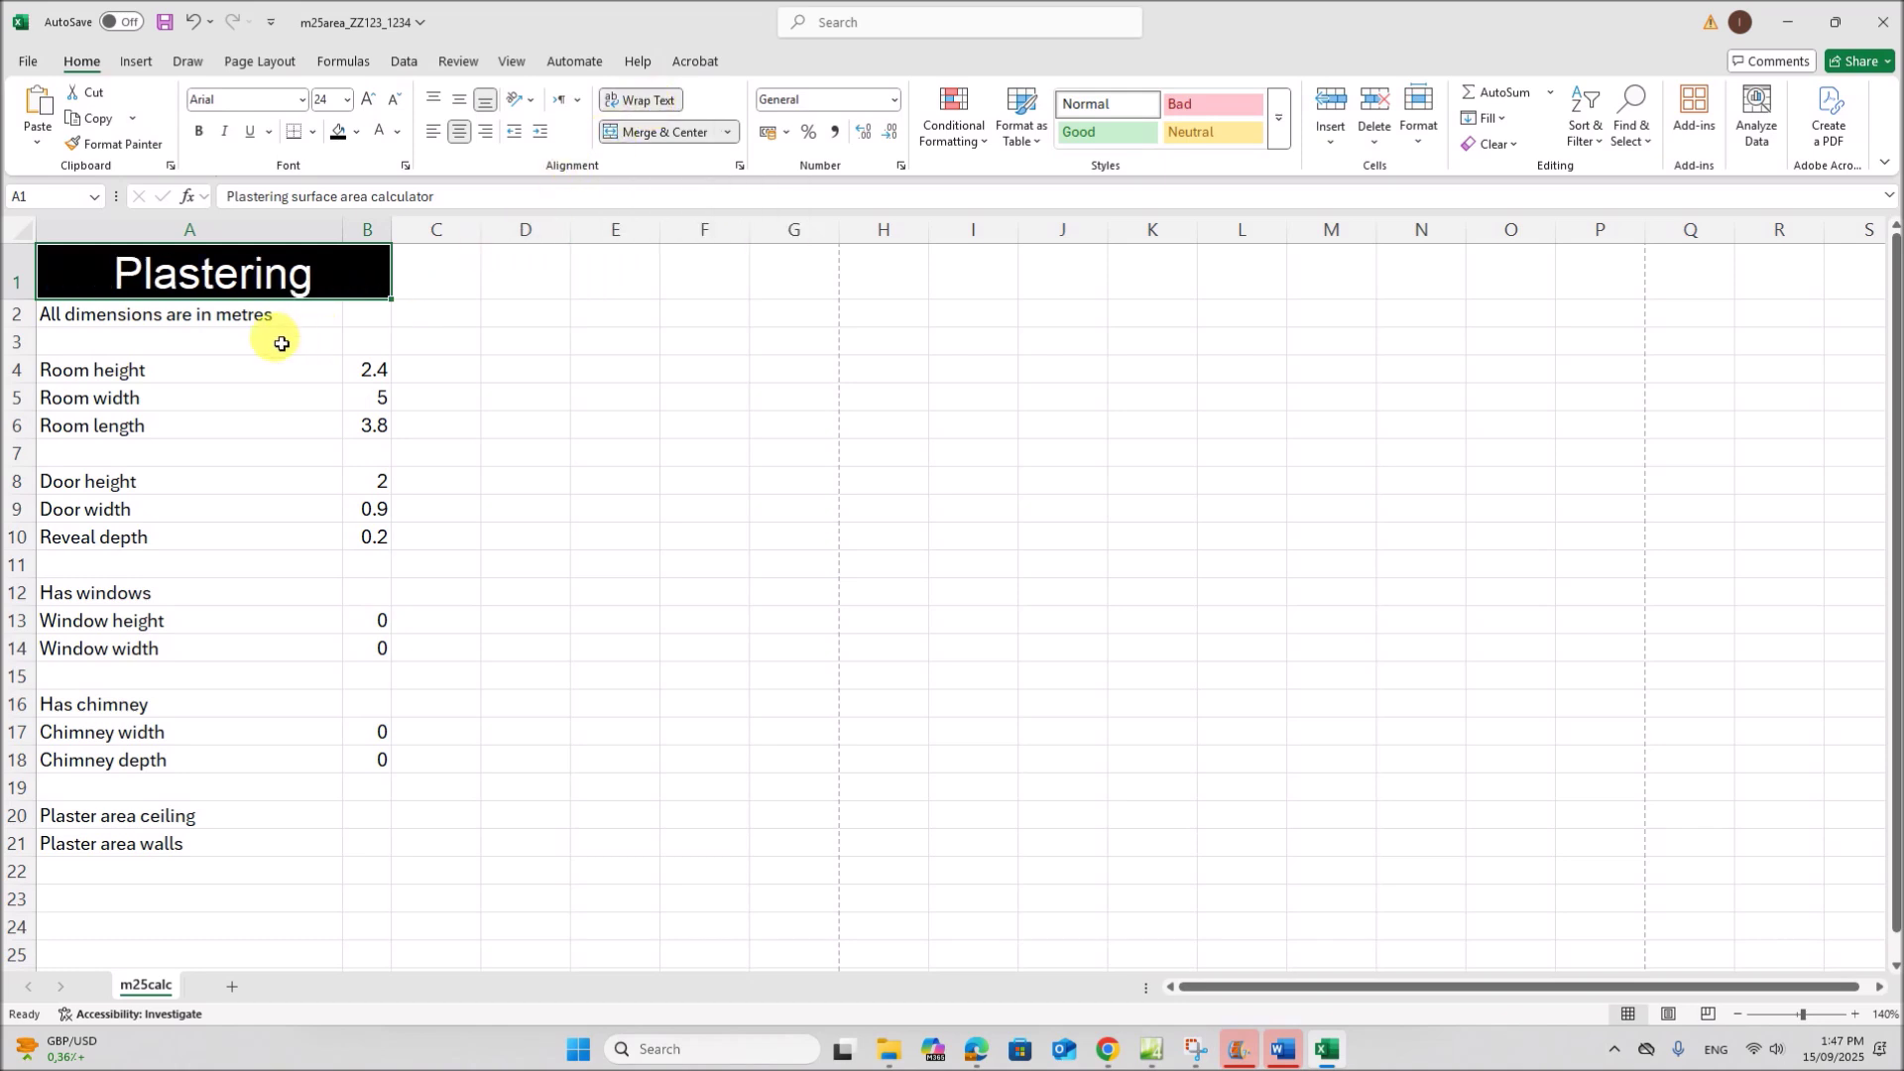
pyautogui.moveTo(38, 308); pyautogui.dragTo(40, 396)
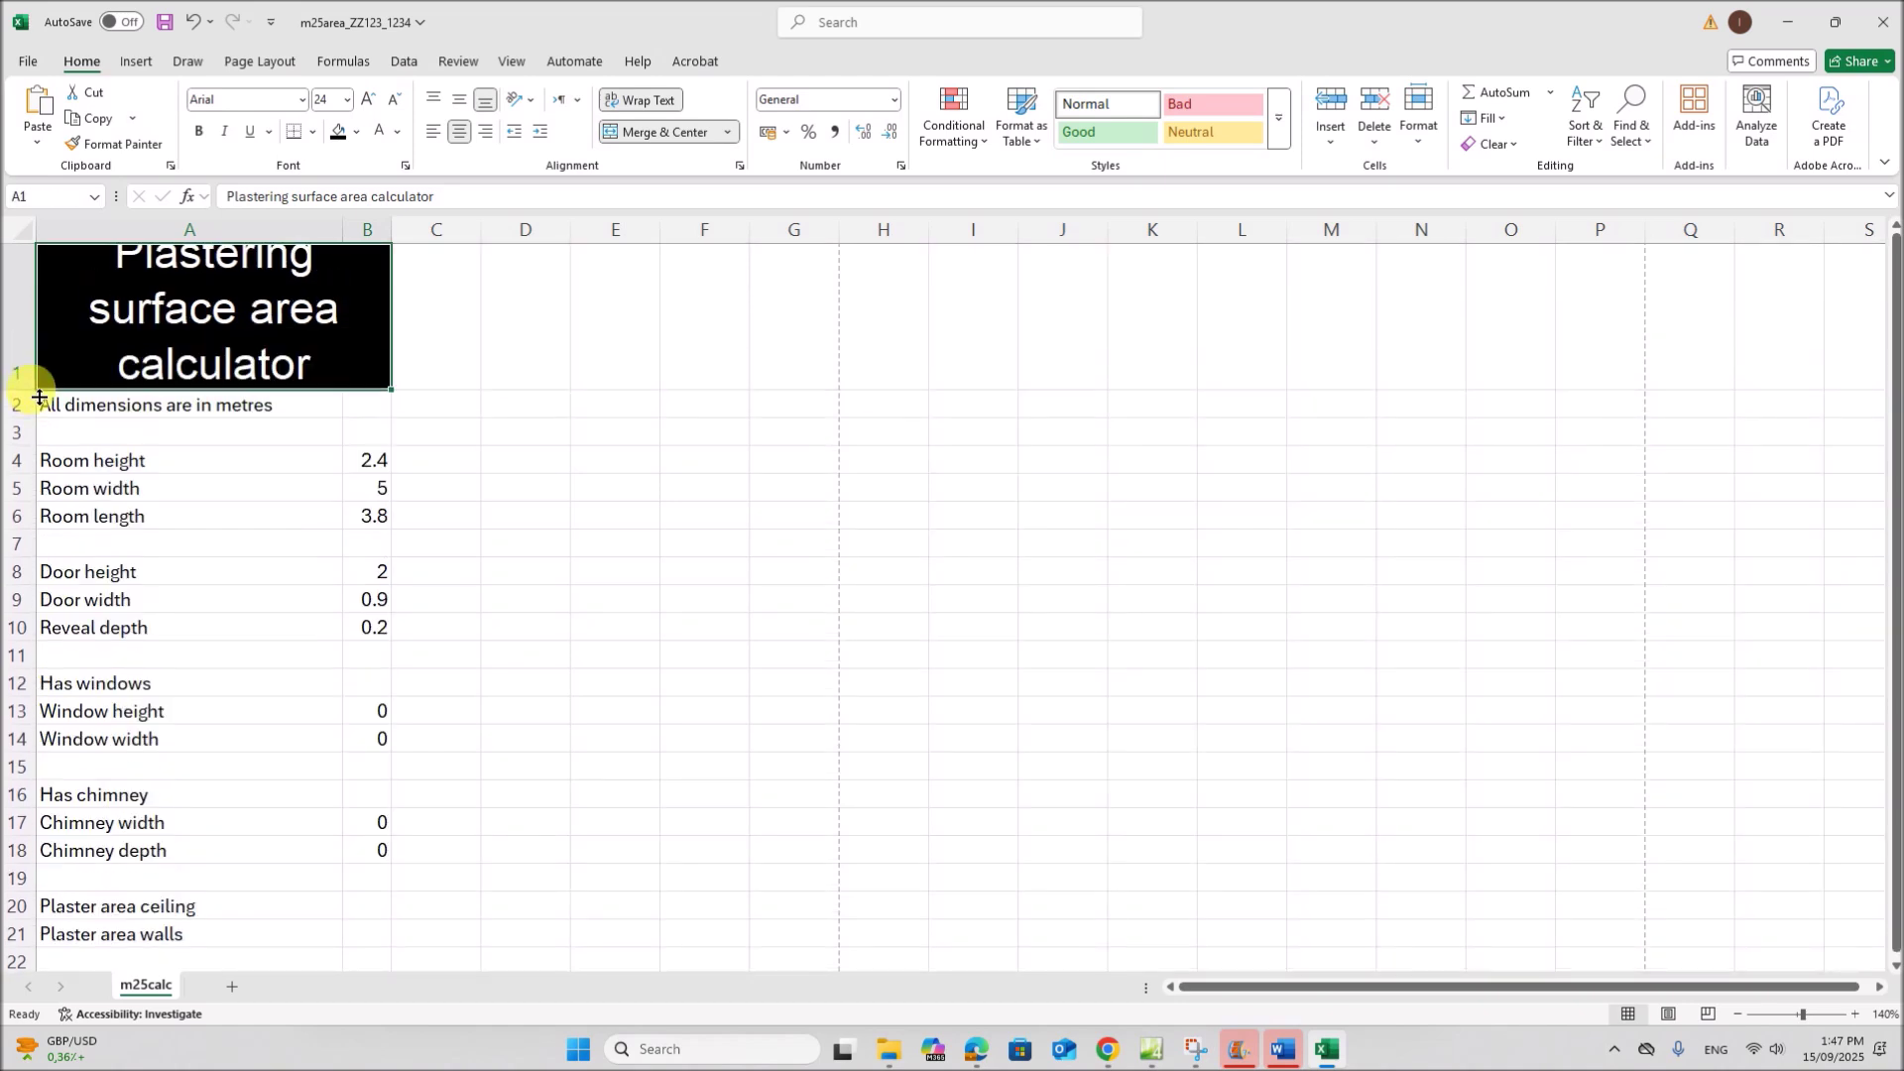
pyautogui.click(976, 1049)
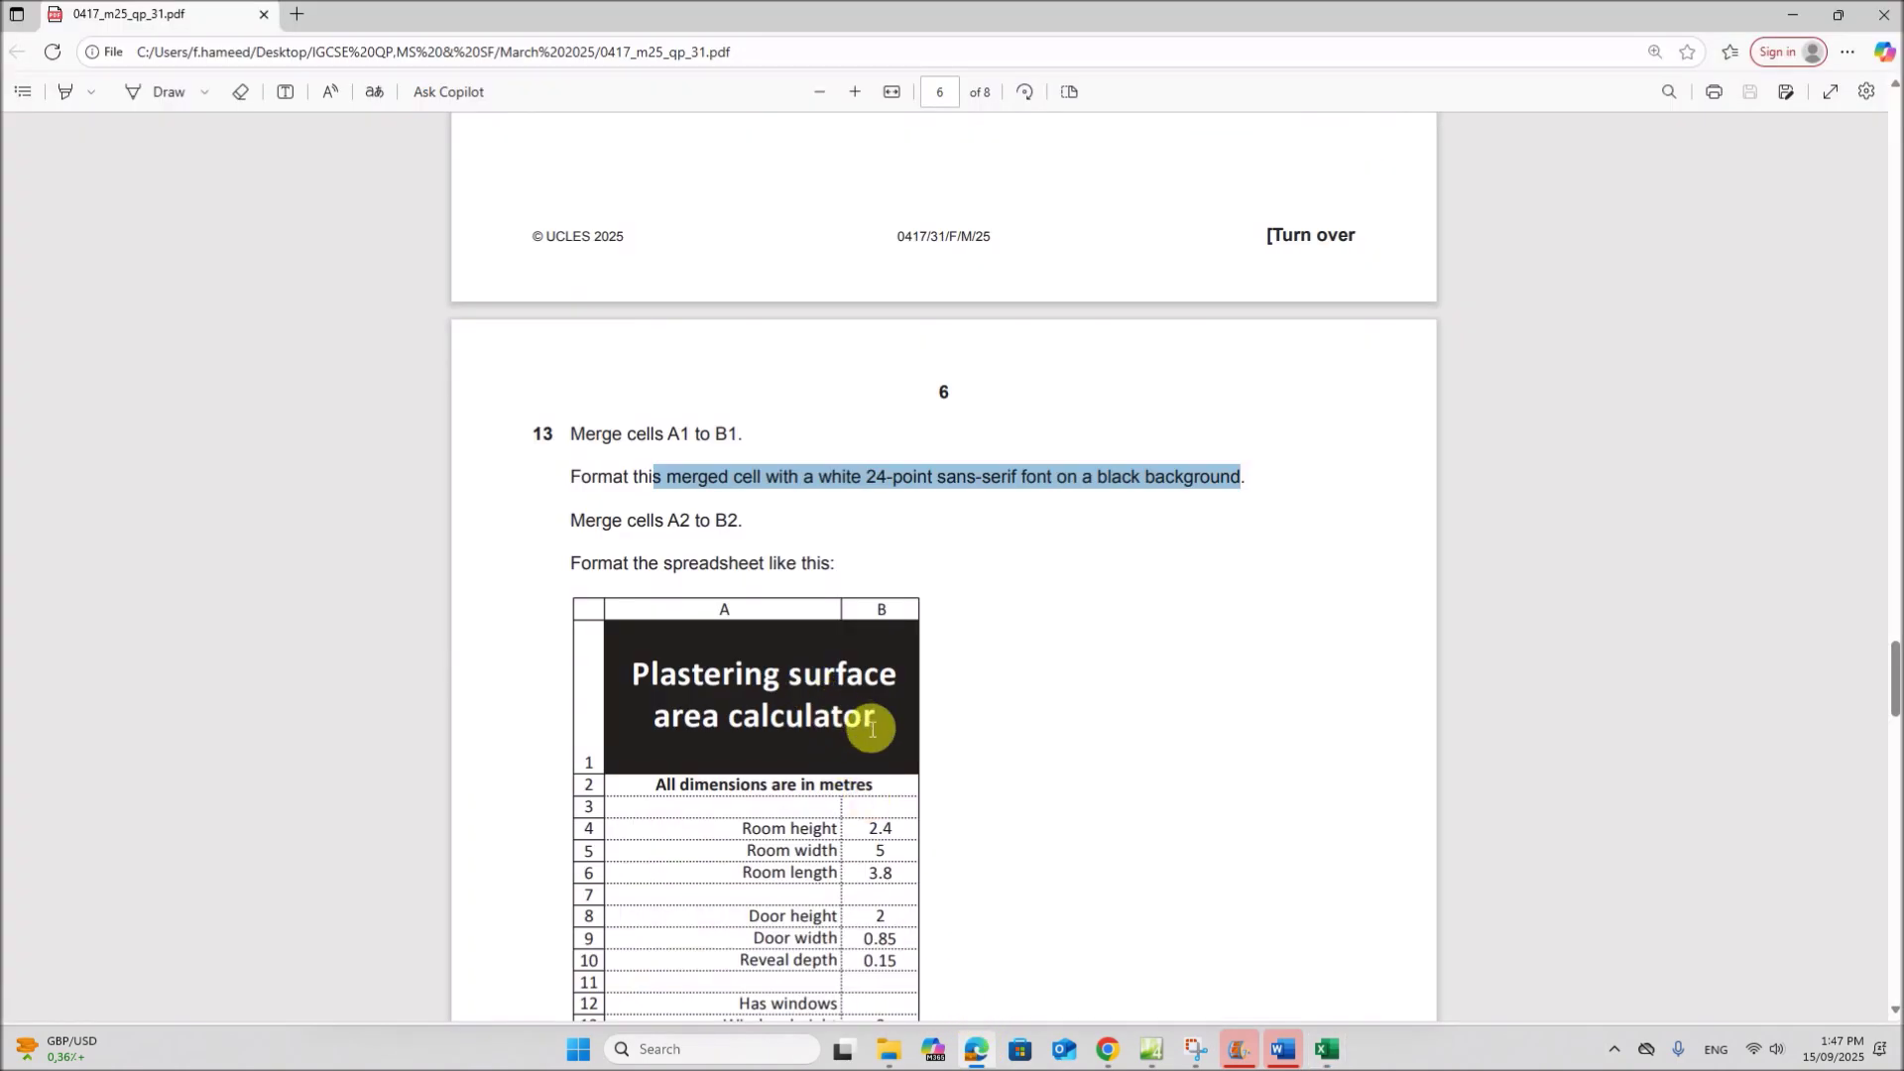
pyautogui.click(1328, 1048)
pyautogui.moveTo(342, 229); pyautogui.dragTo(417, 241)
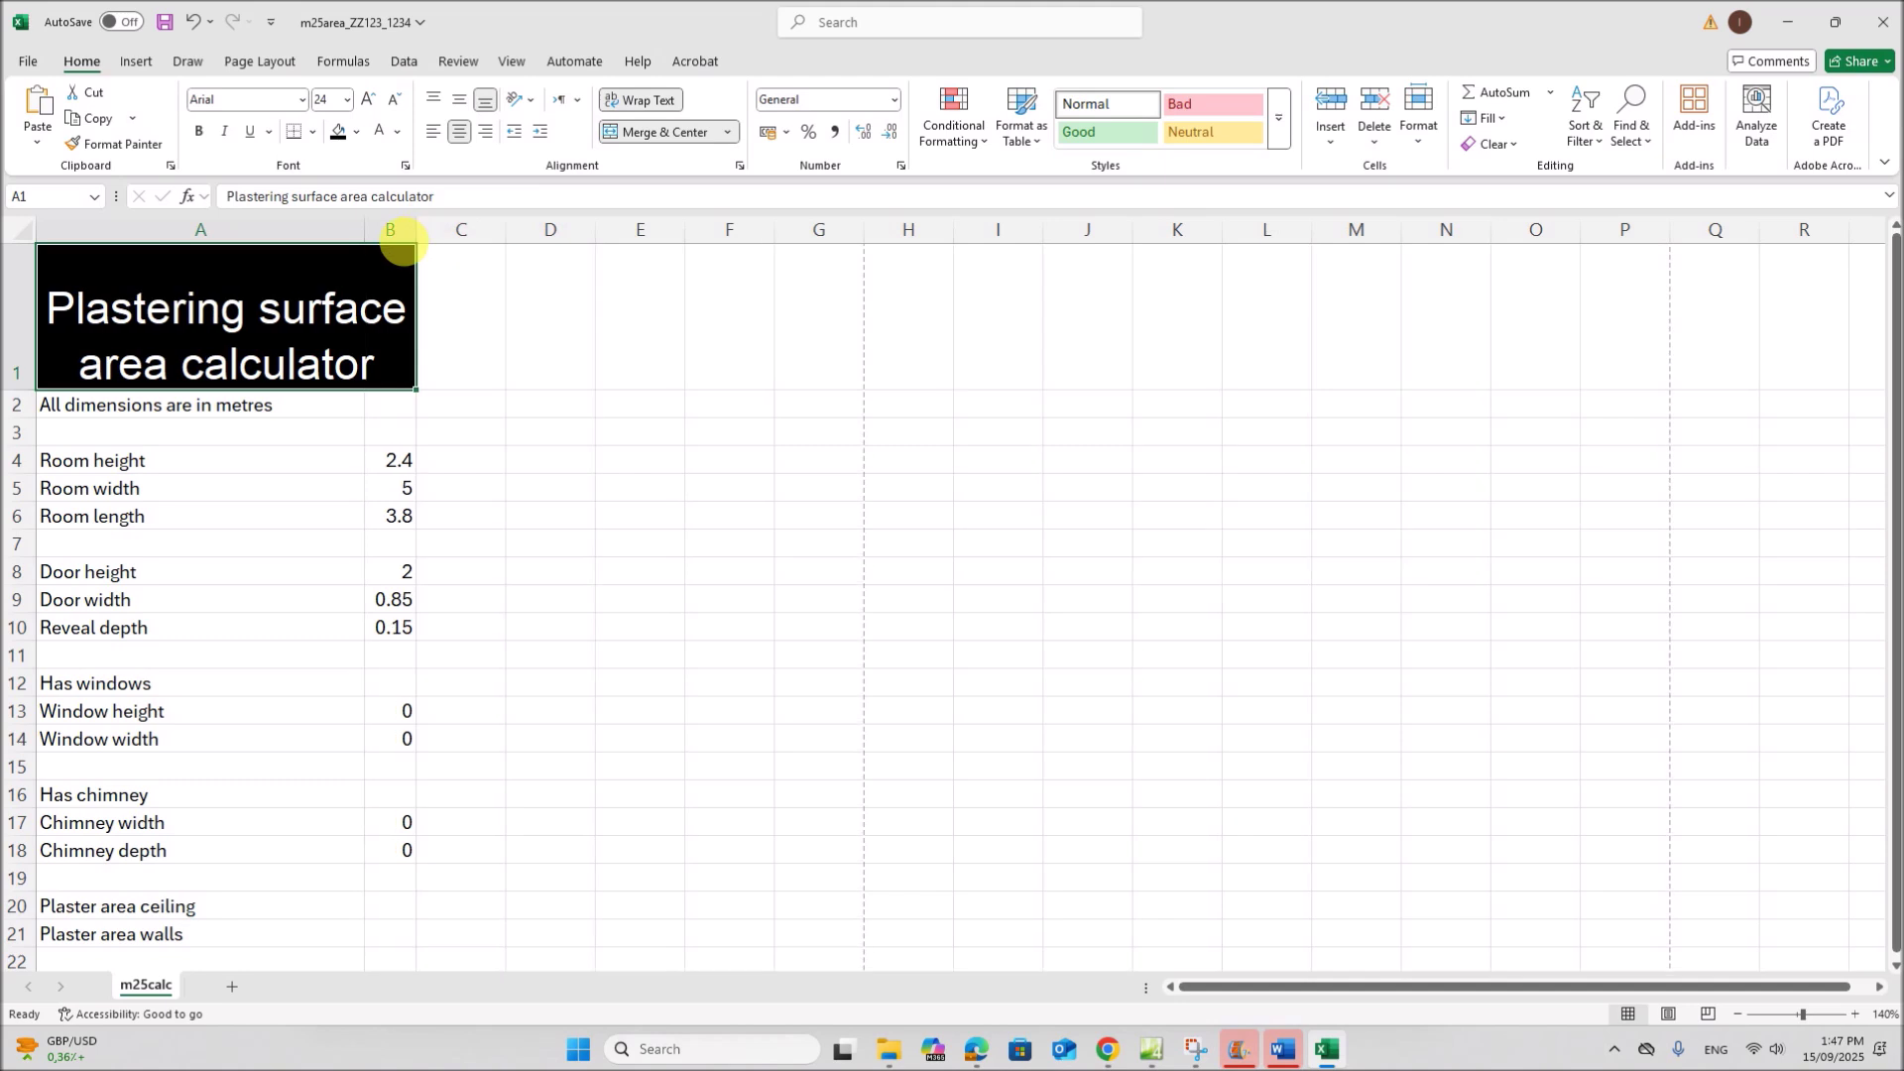
# Following question 13 in the exam paper, merge and center cells A2 to B2 in Excel and make the text bold
pyautogui.click(978, 1045)
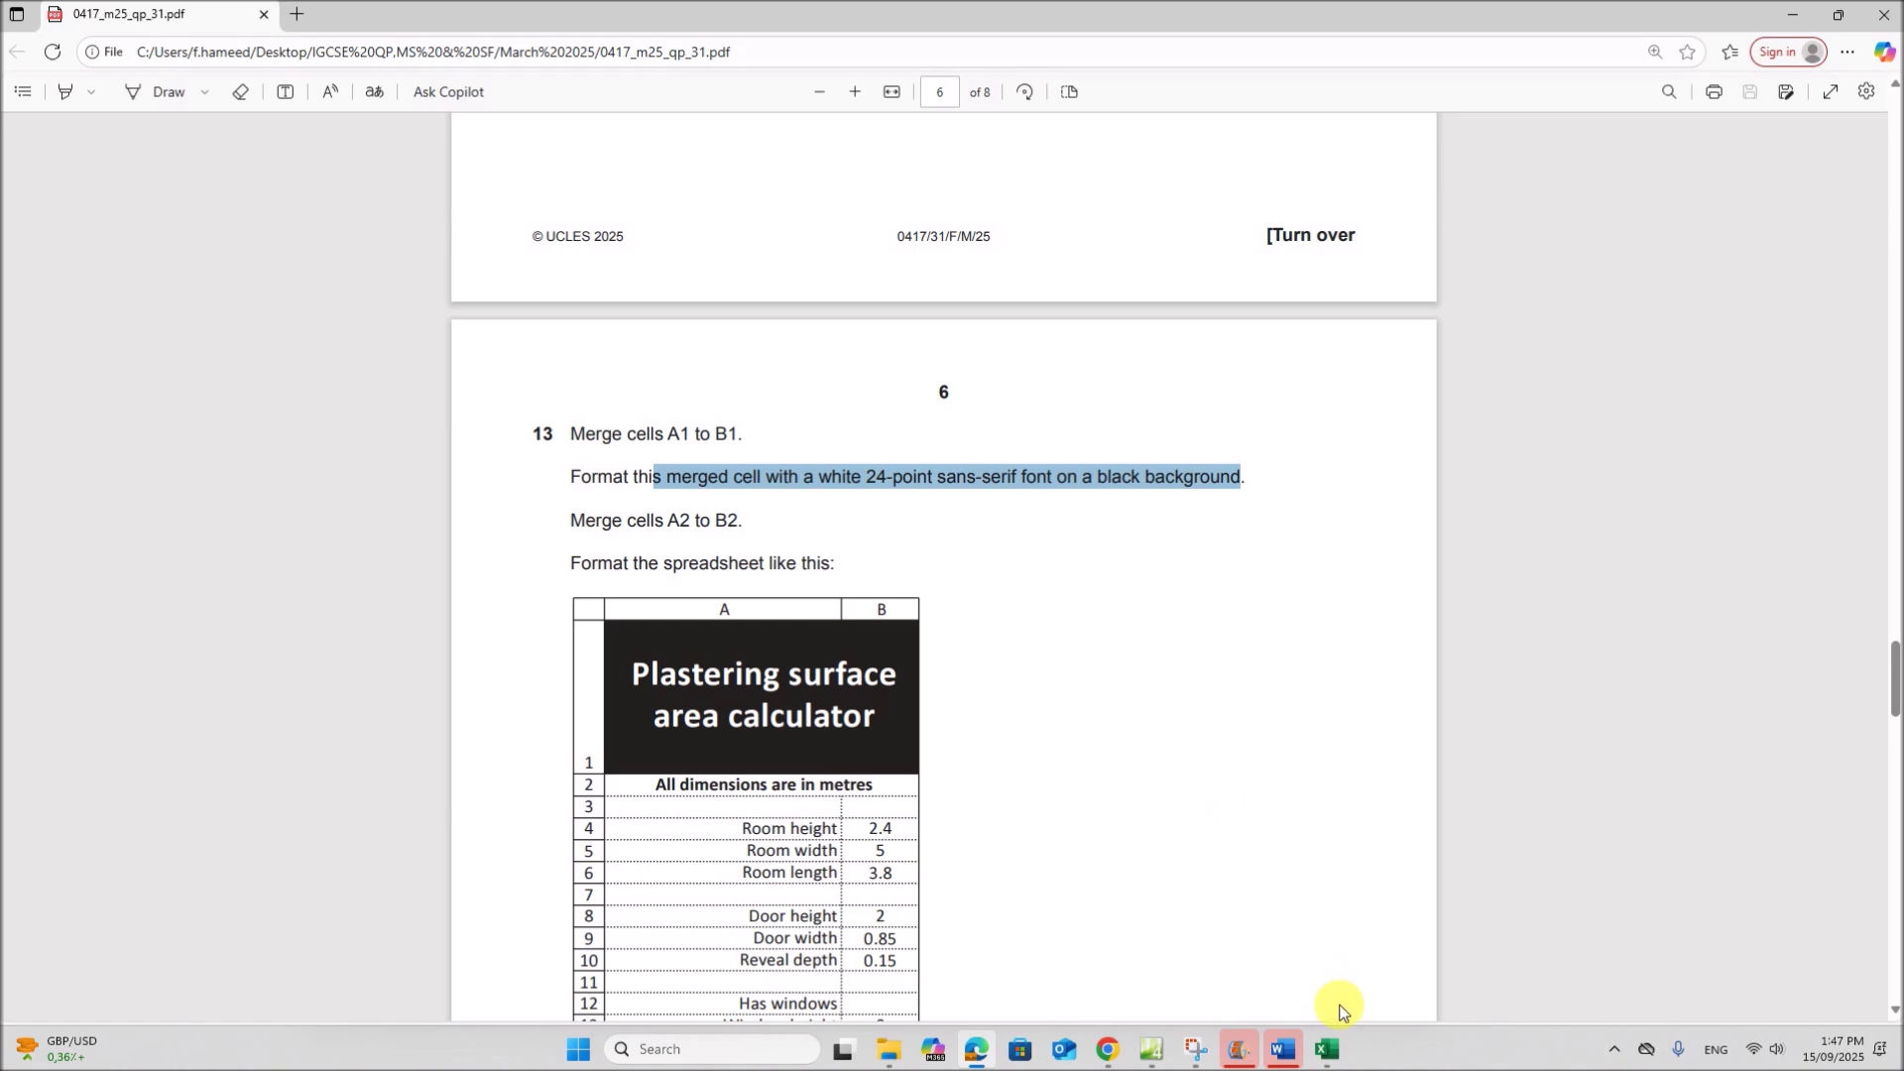
pyautogui.moveTo(670, 520); pyautogui.dragTo(746, 520)
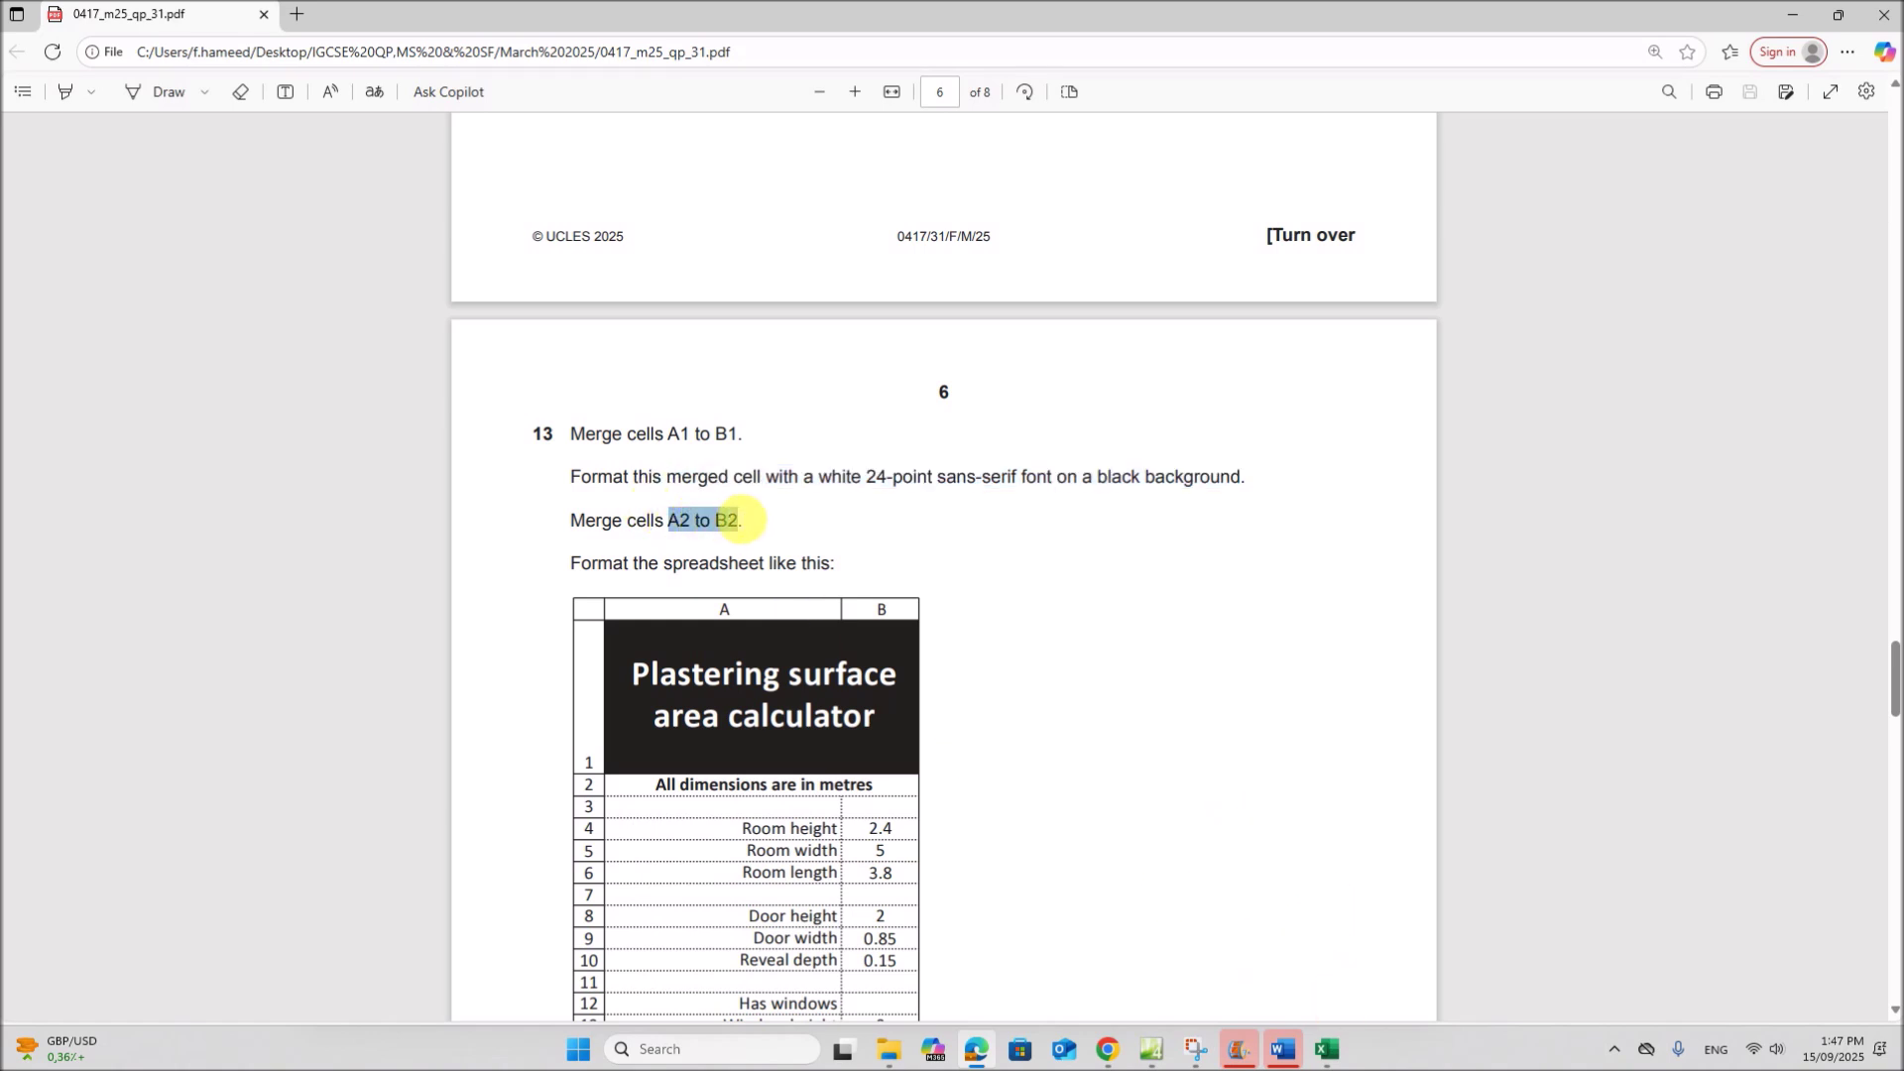
pyautogui.click(1339, 1058)
pyautogui.moveTo(255, 408); pyautogui.dragTo(392, 418)
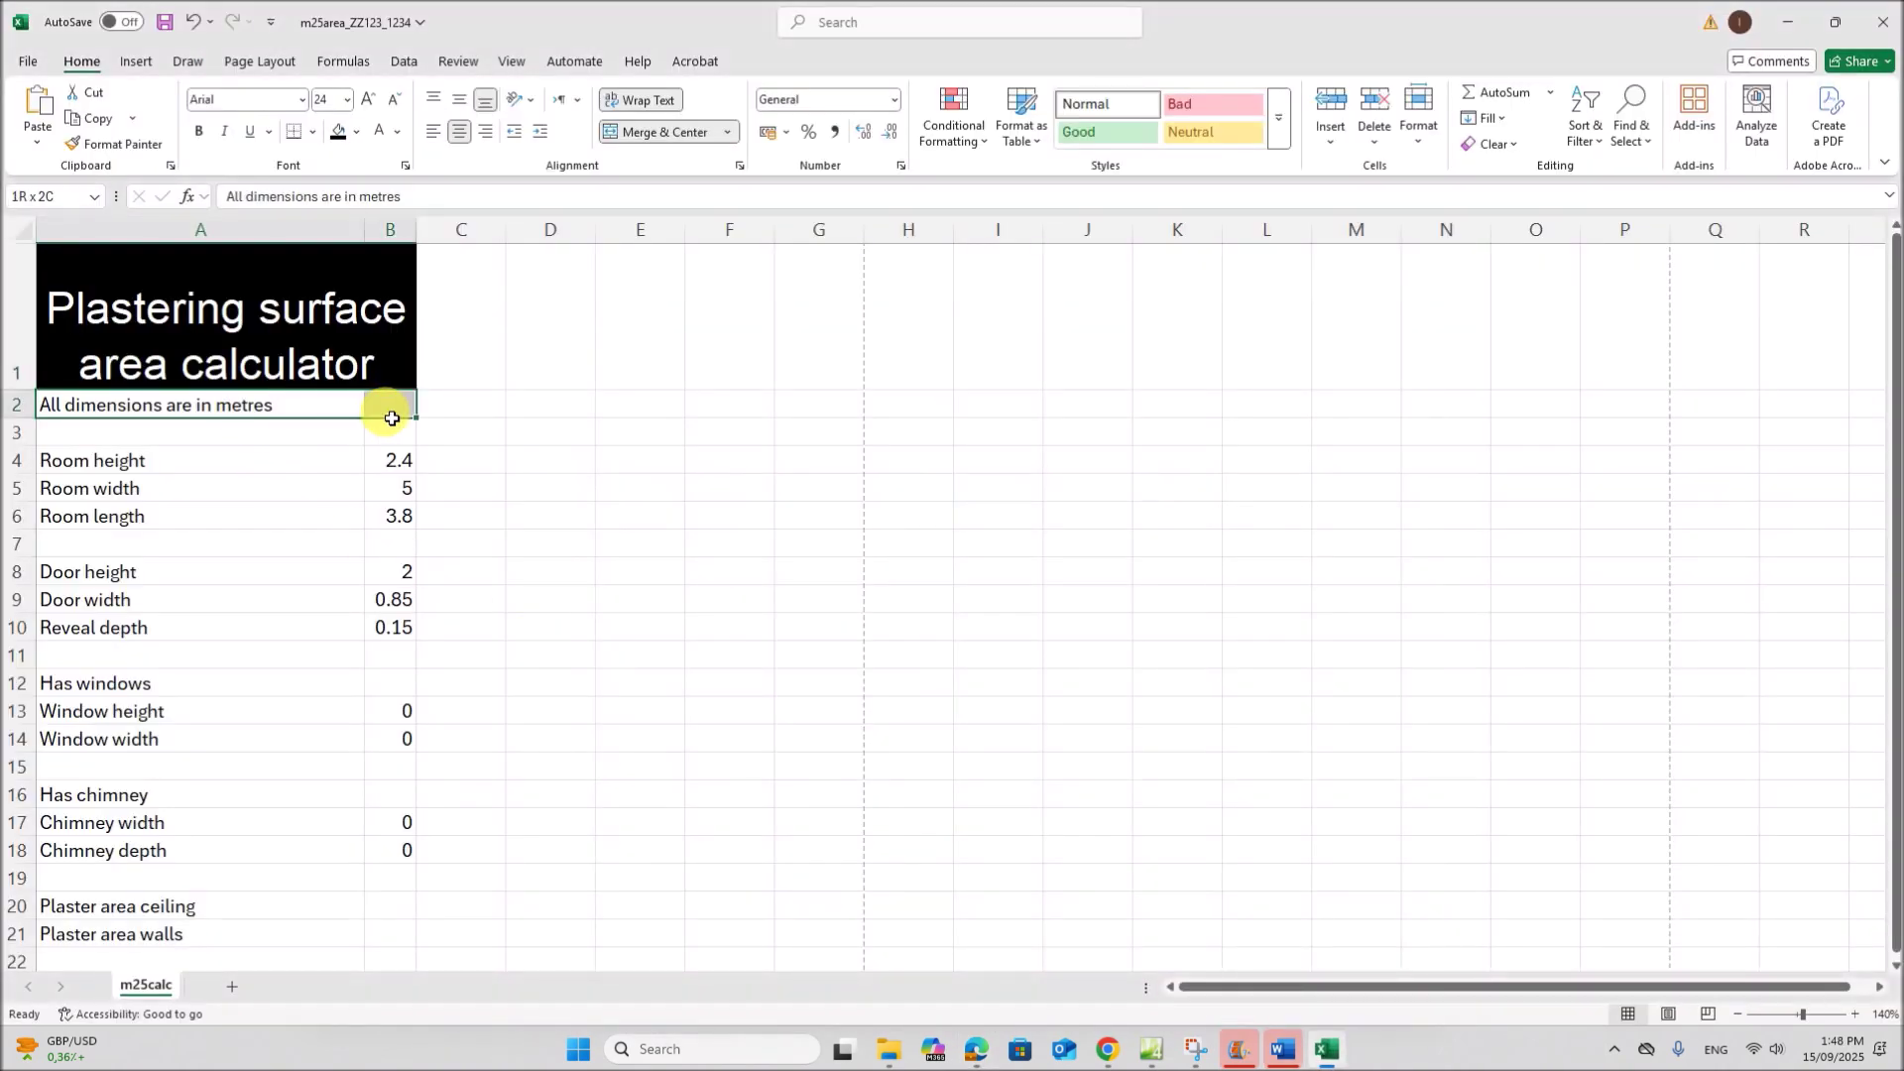
pyautogui.click(650, 139)
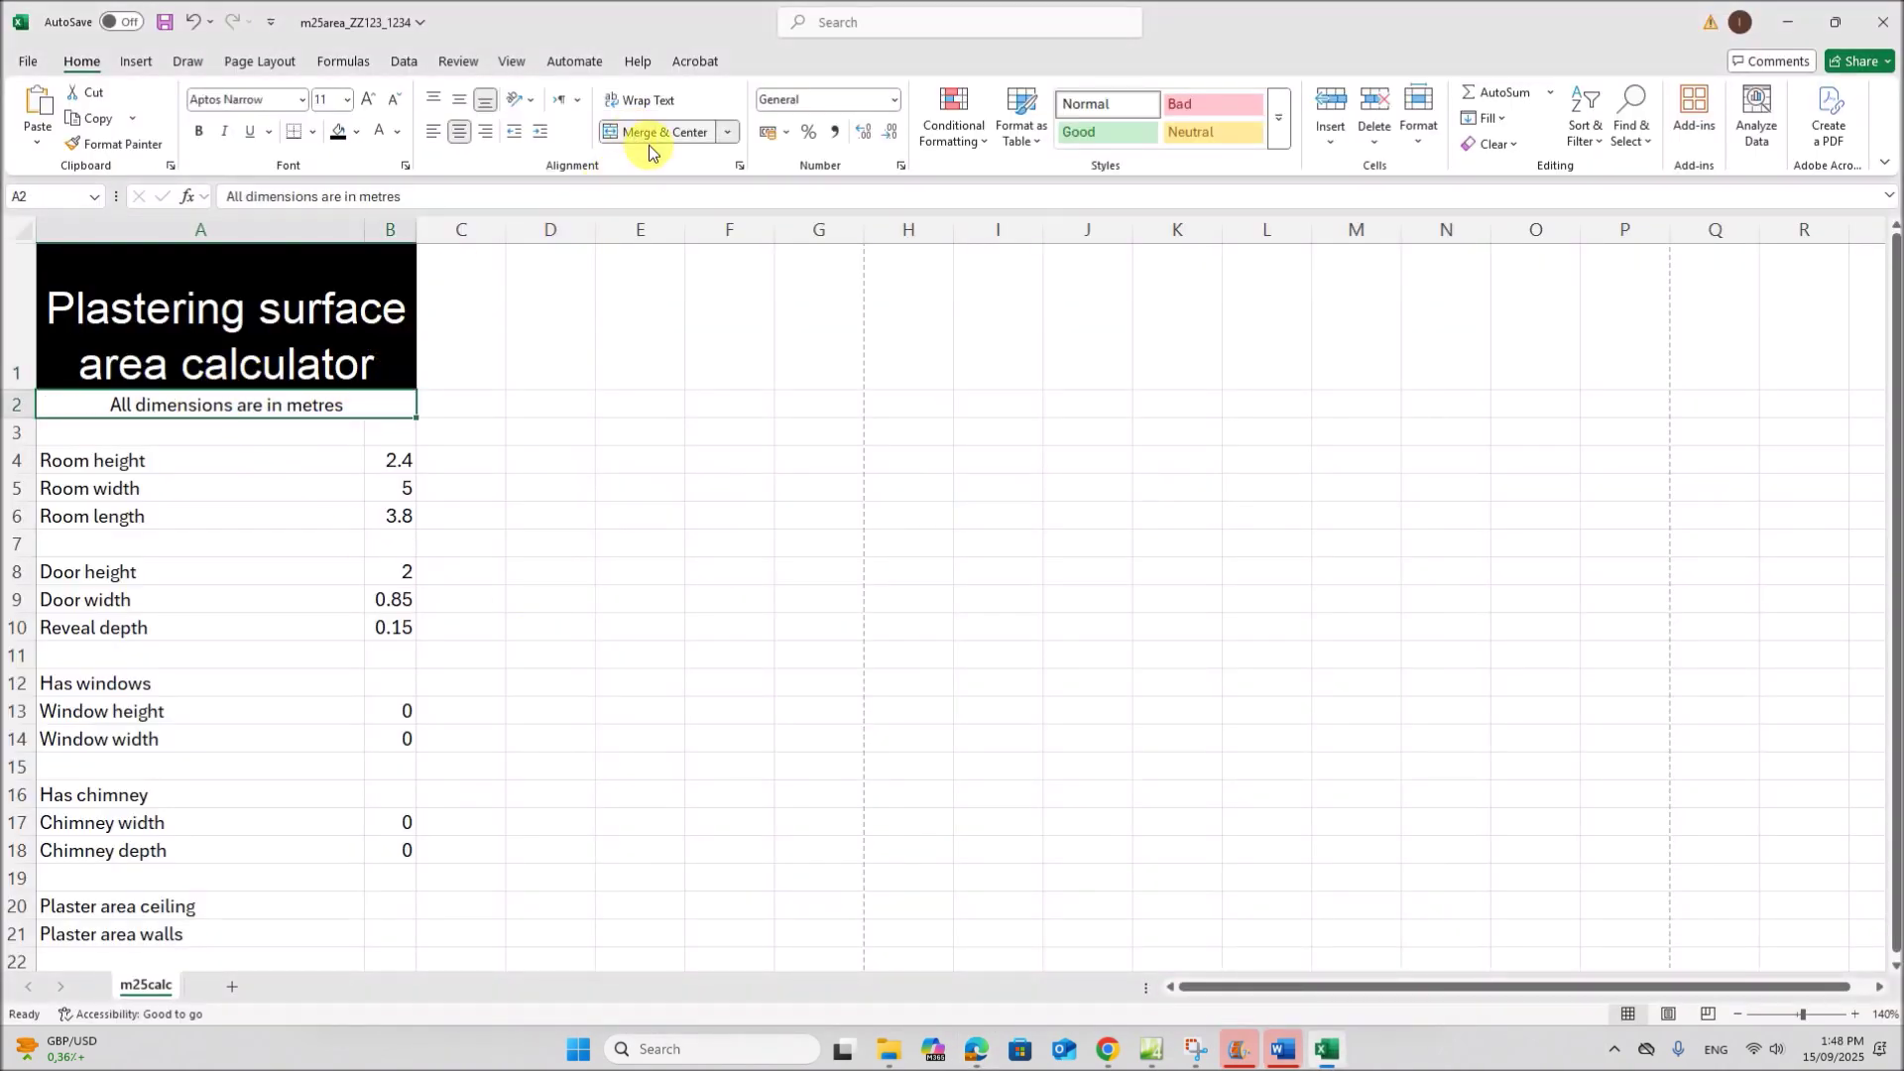
pyautogui.click(982, 1044)
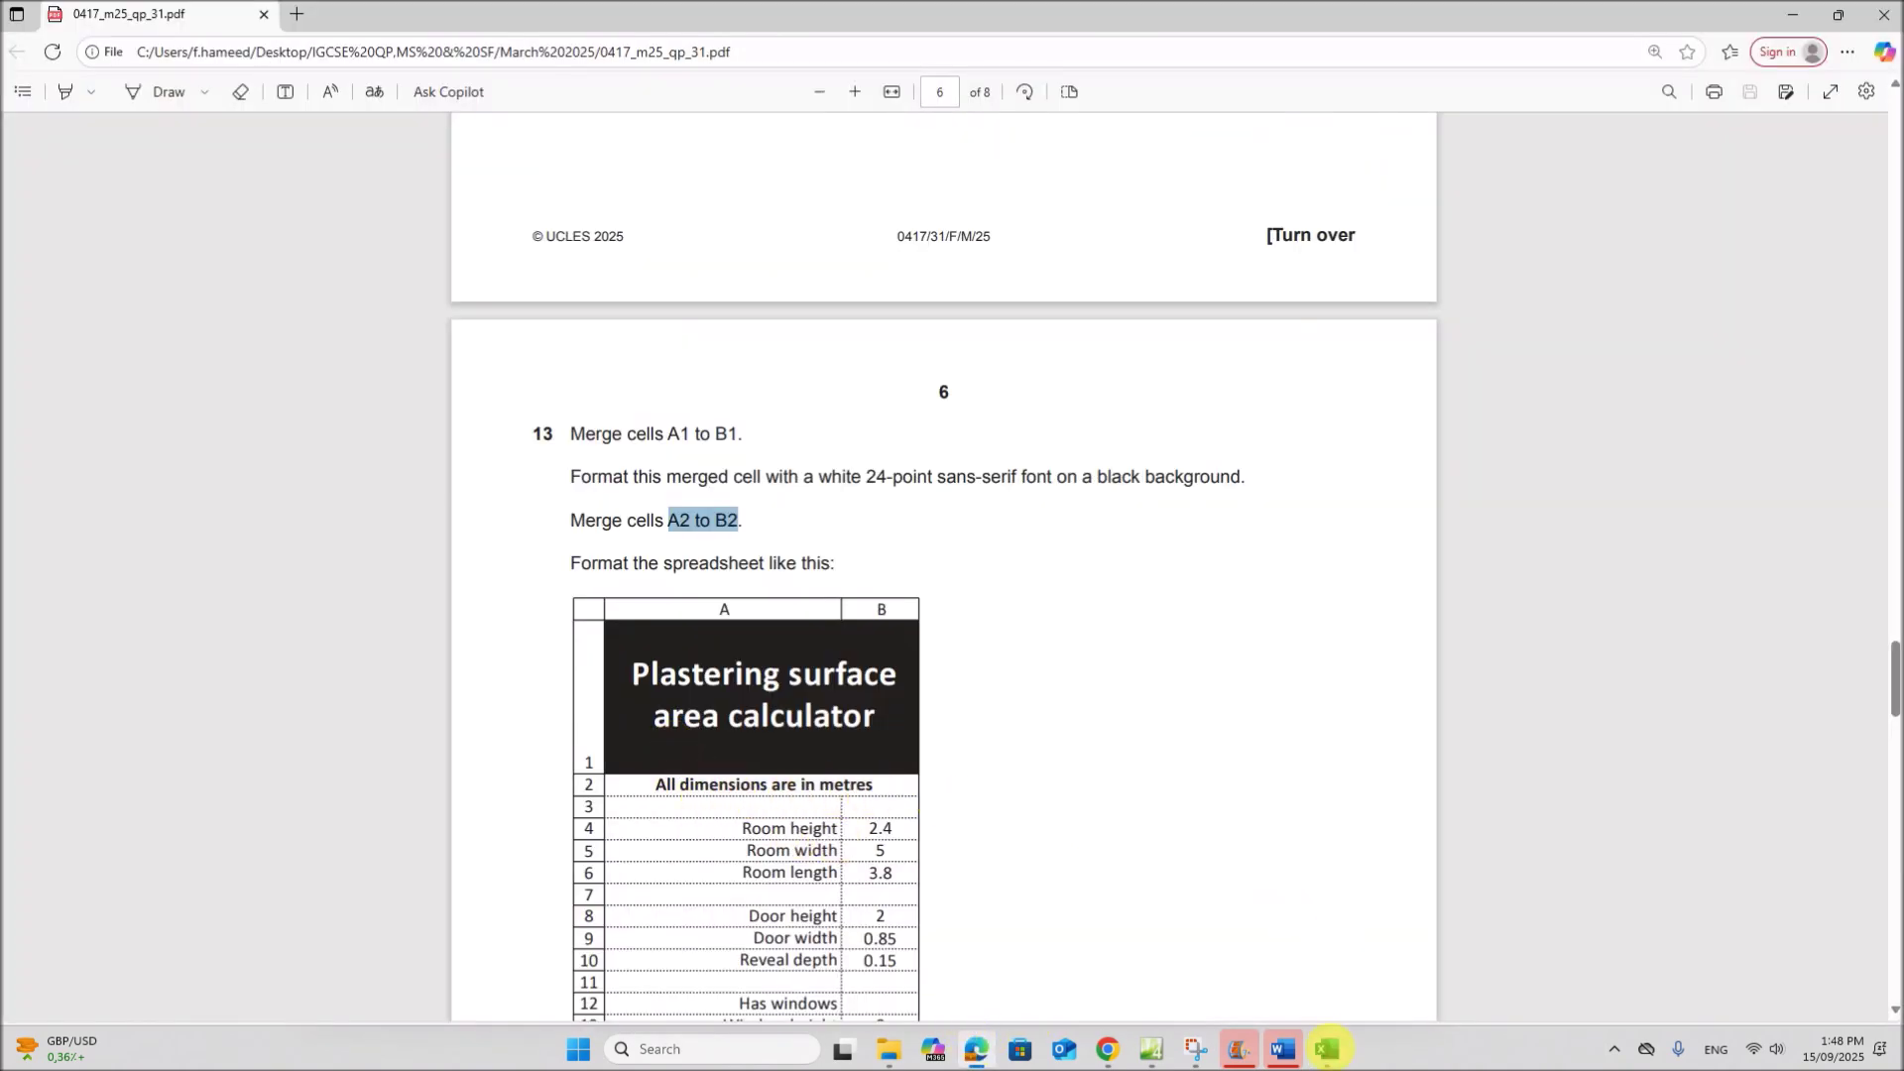
pyautogui.click(1327, 1049)
pyautogui.click(201, 133)
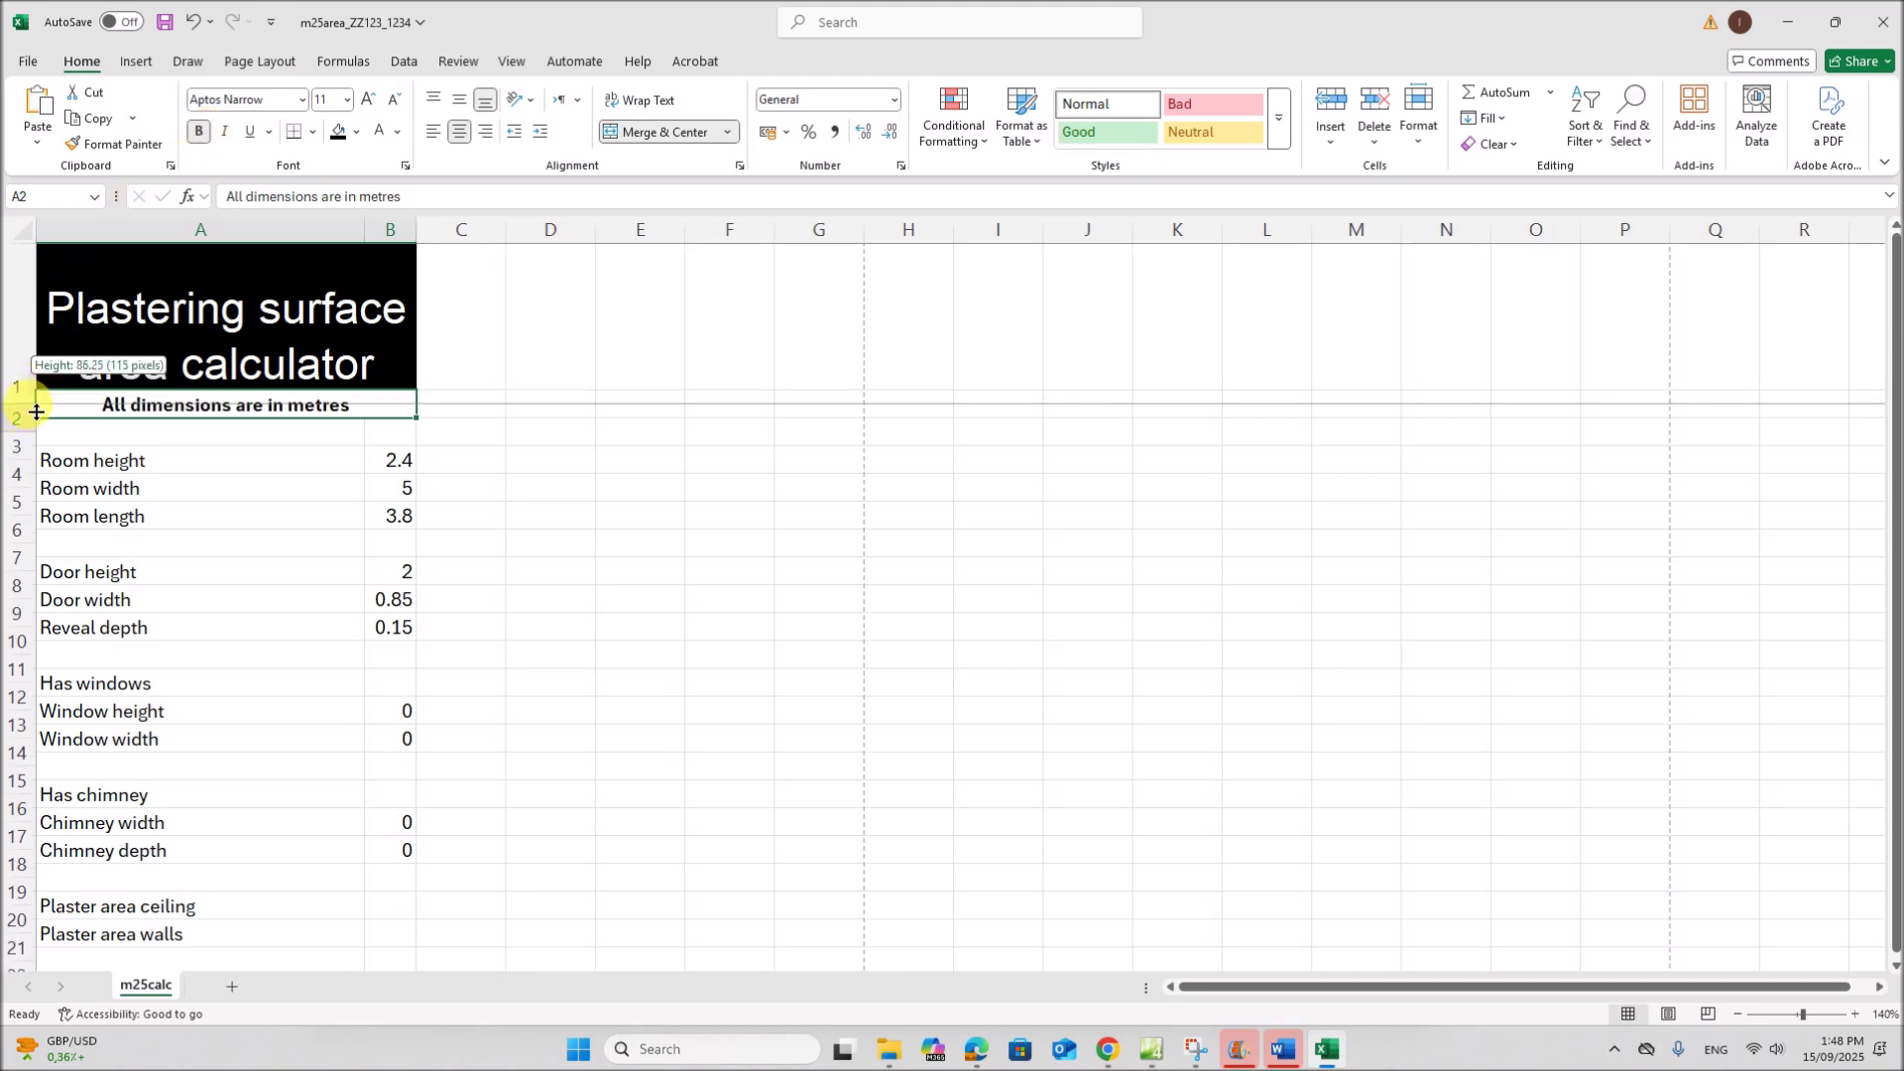
# Increase row 1's height to about 86 points and middle-align the title in A1 vertically
pyautogui.moveTo(39, 398); pyautogui.dragTo(39, 411)
pyautogui.click(168, 352)
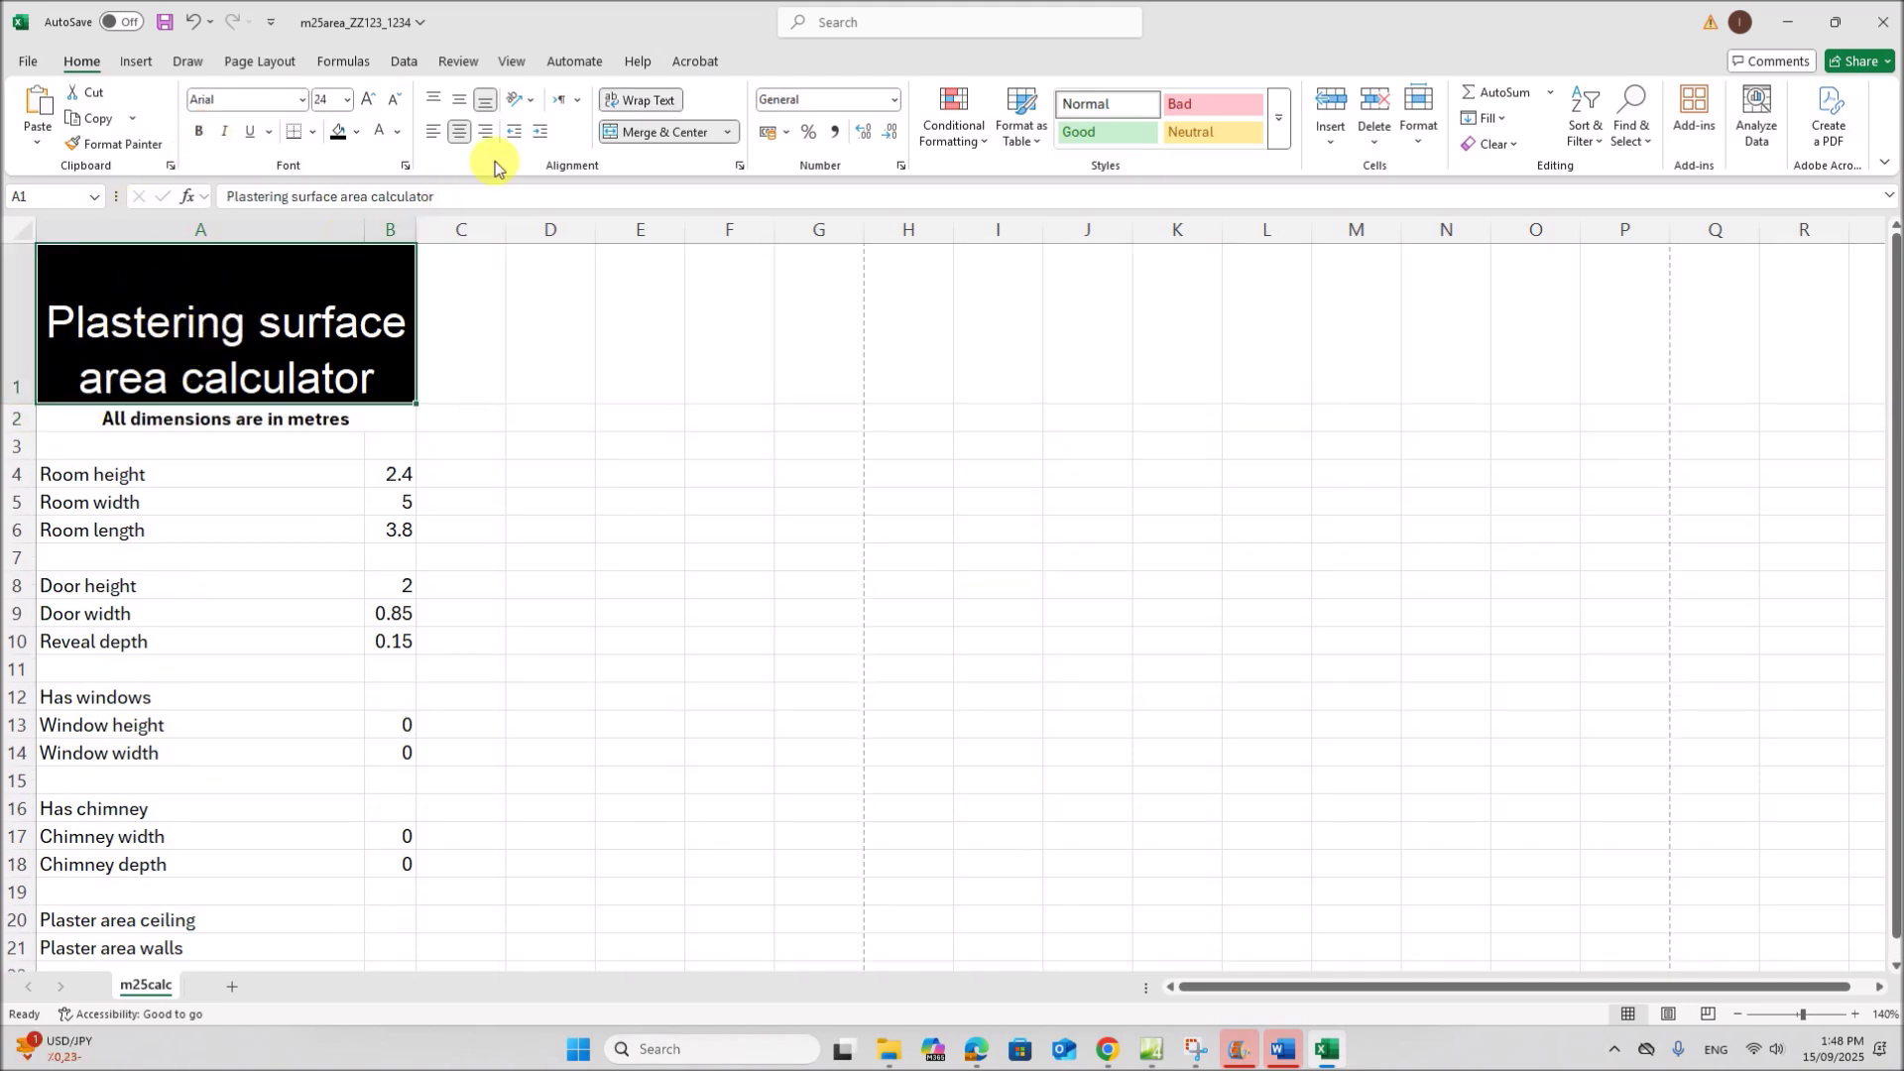
pyautogui.click(459, 104)
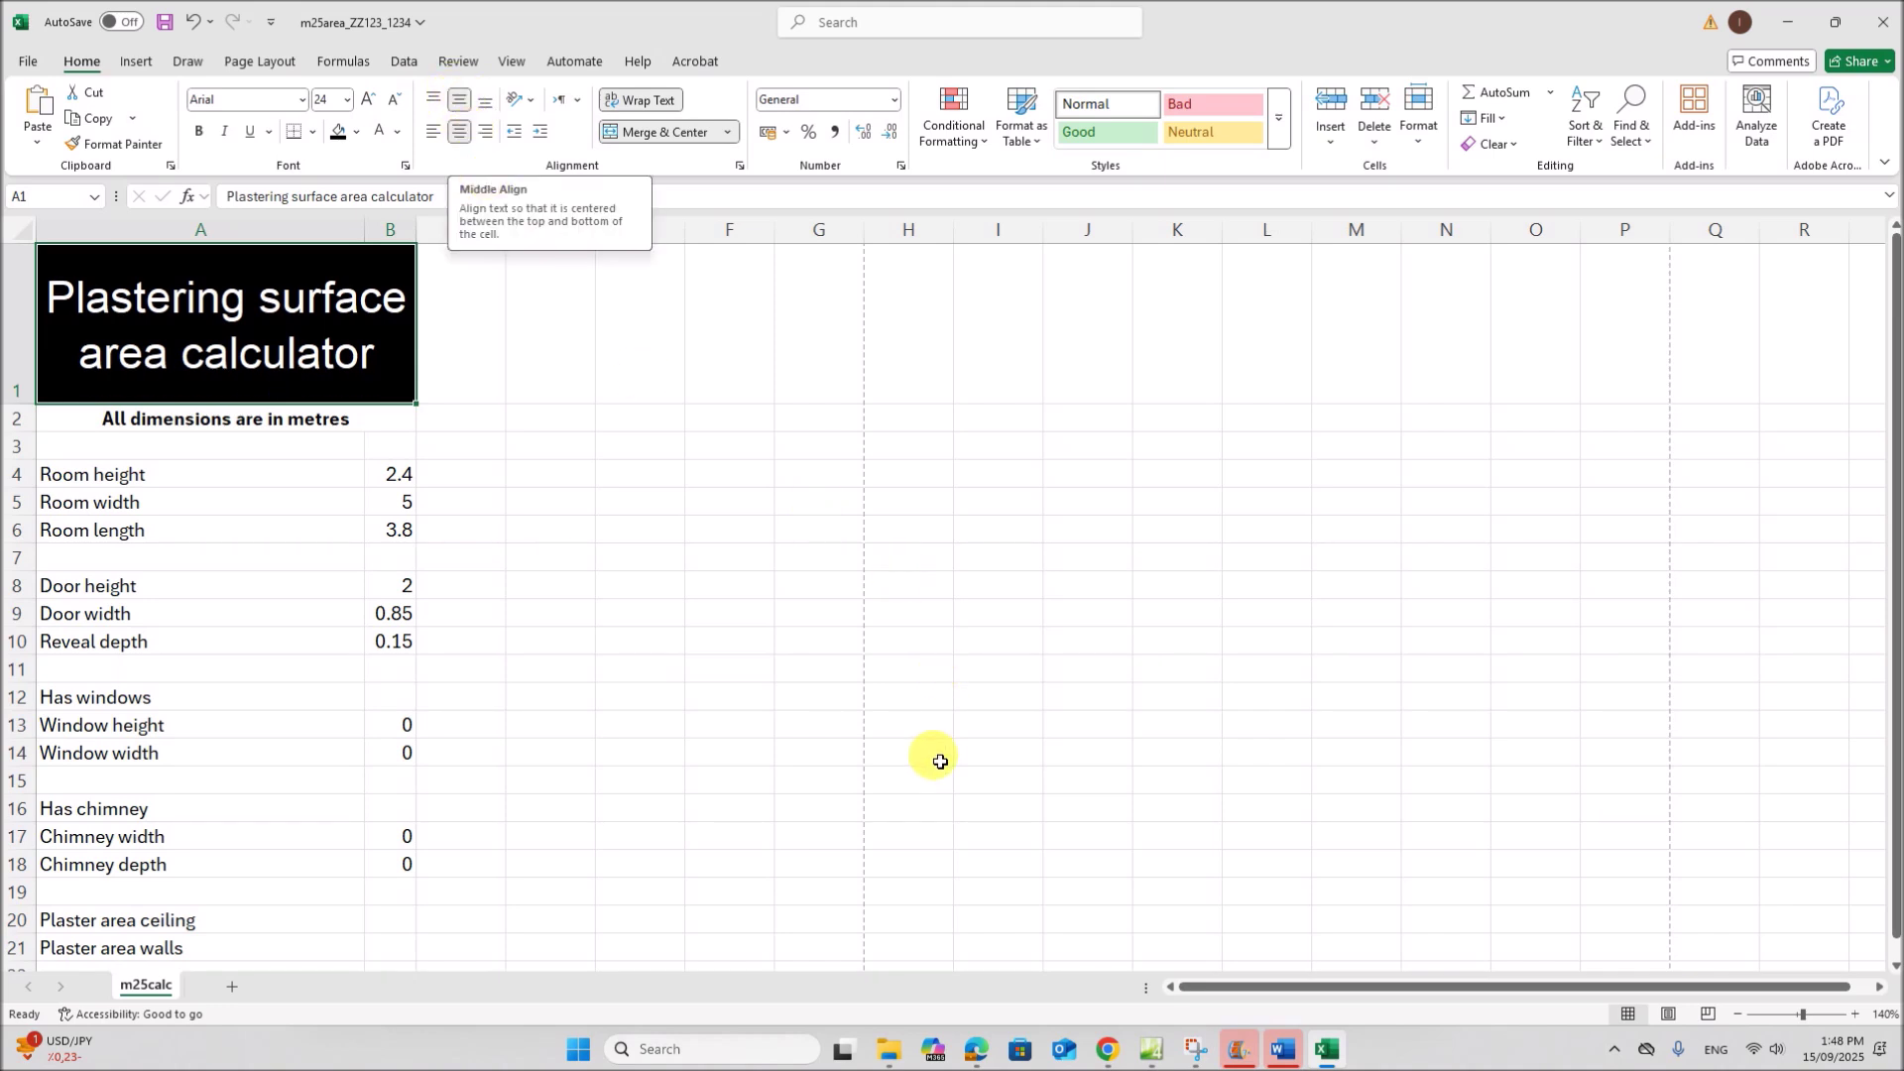
# Following the layout in the exam paper, right-align labels A4 to A21 and center values B4 to B21 in Excel
pyautogui.click(996, 1058)
pyautogui.scroll(-3, 939, 786)
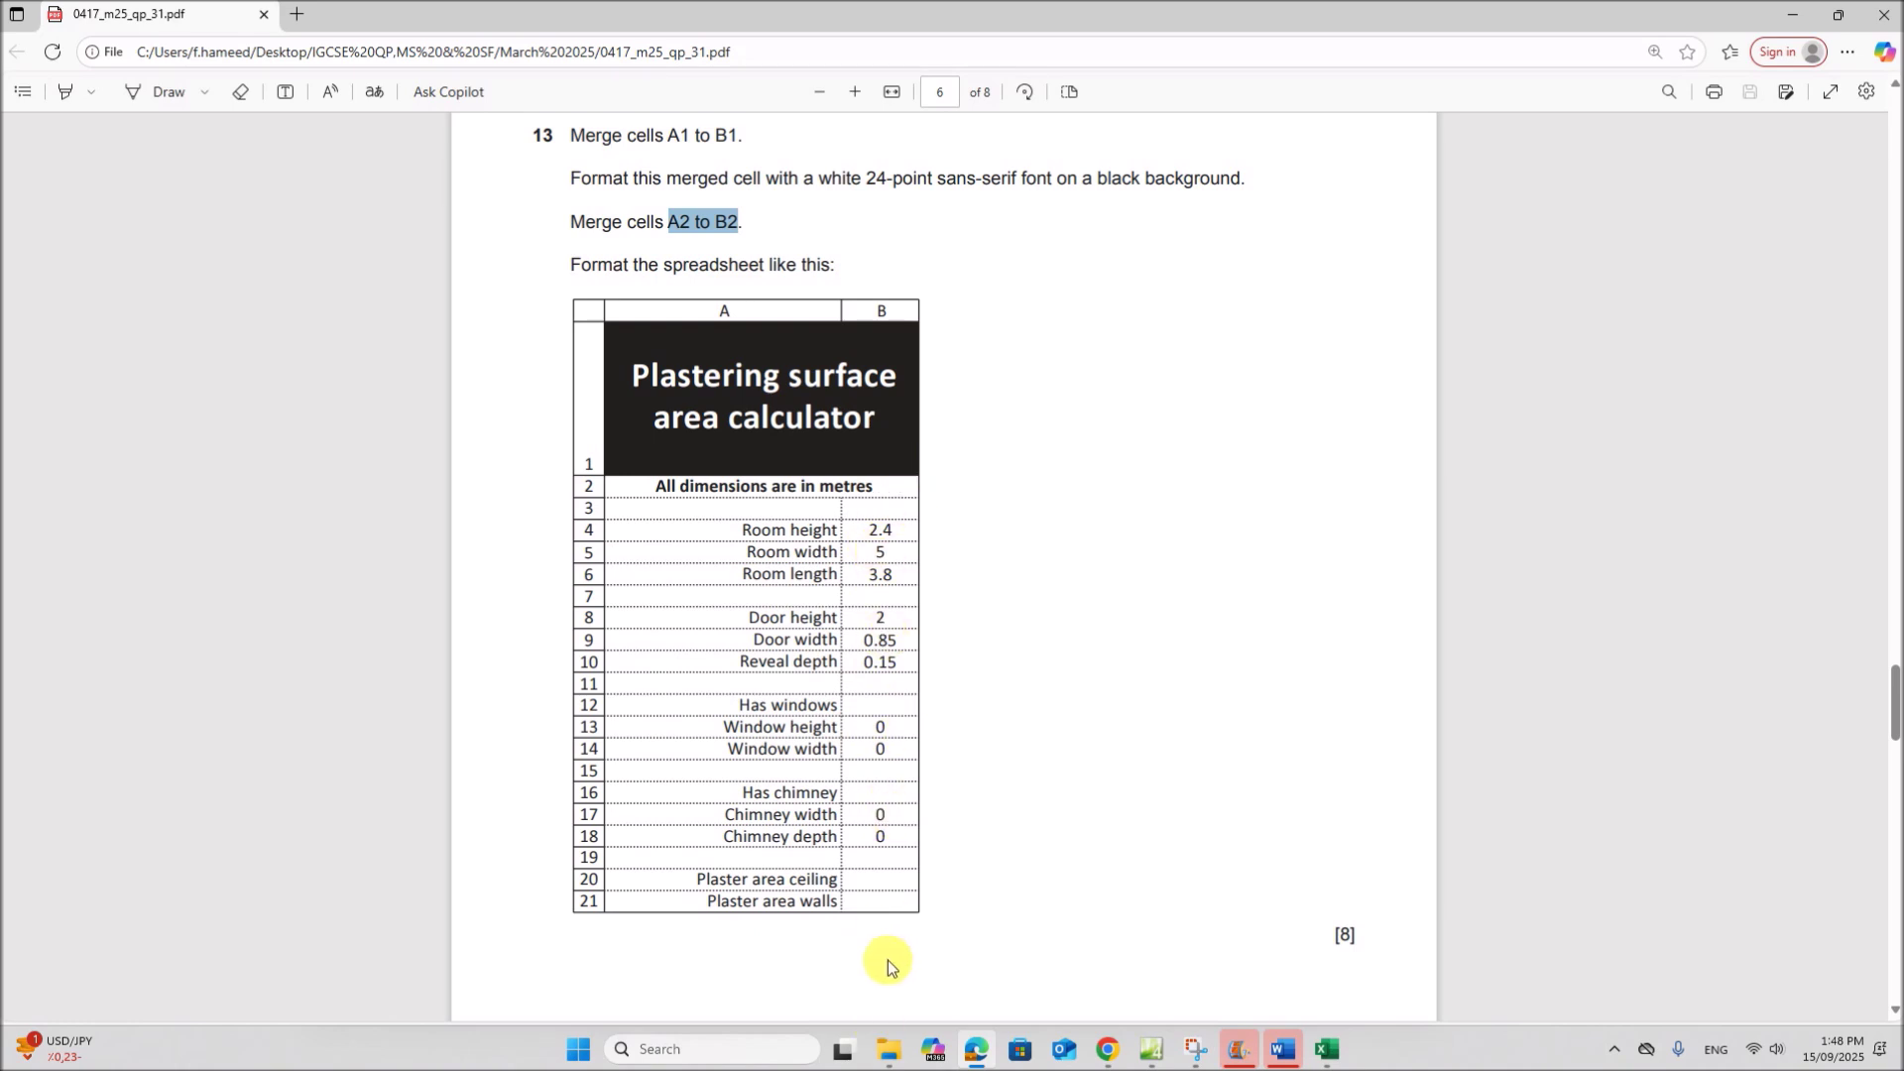
pyautogui.click(1328, 1049)
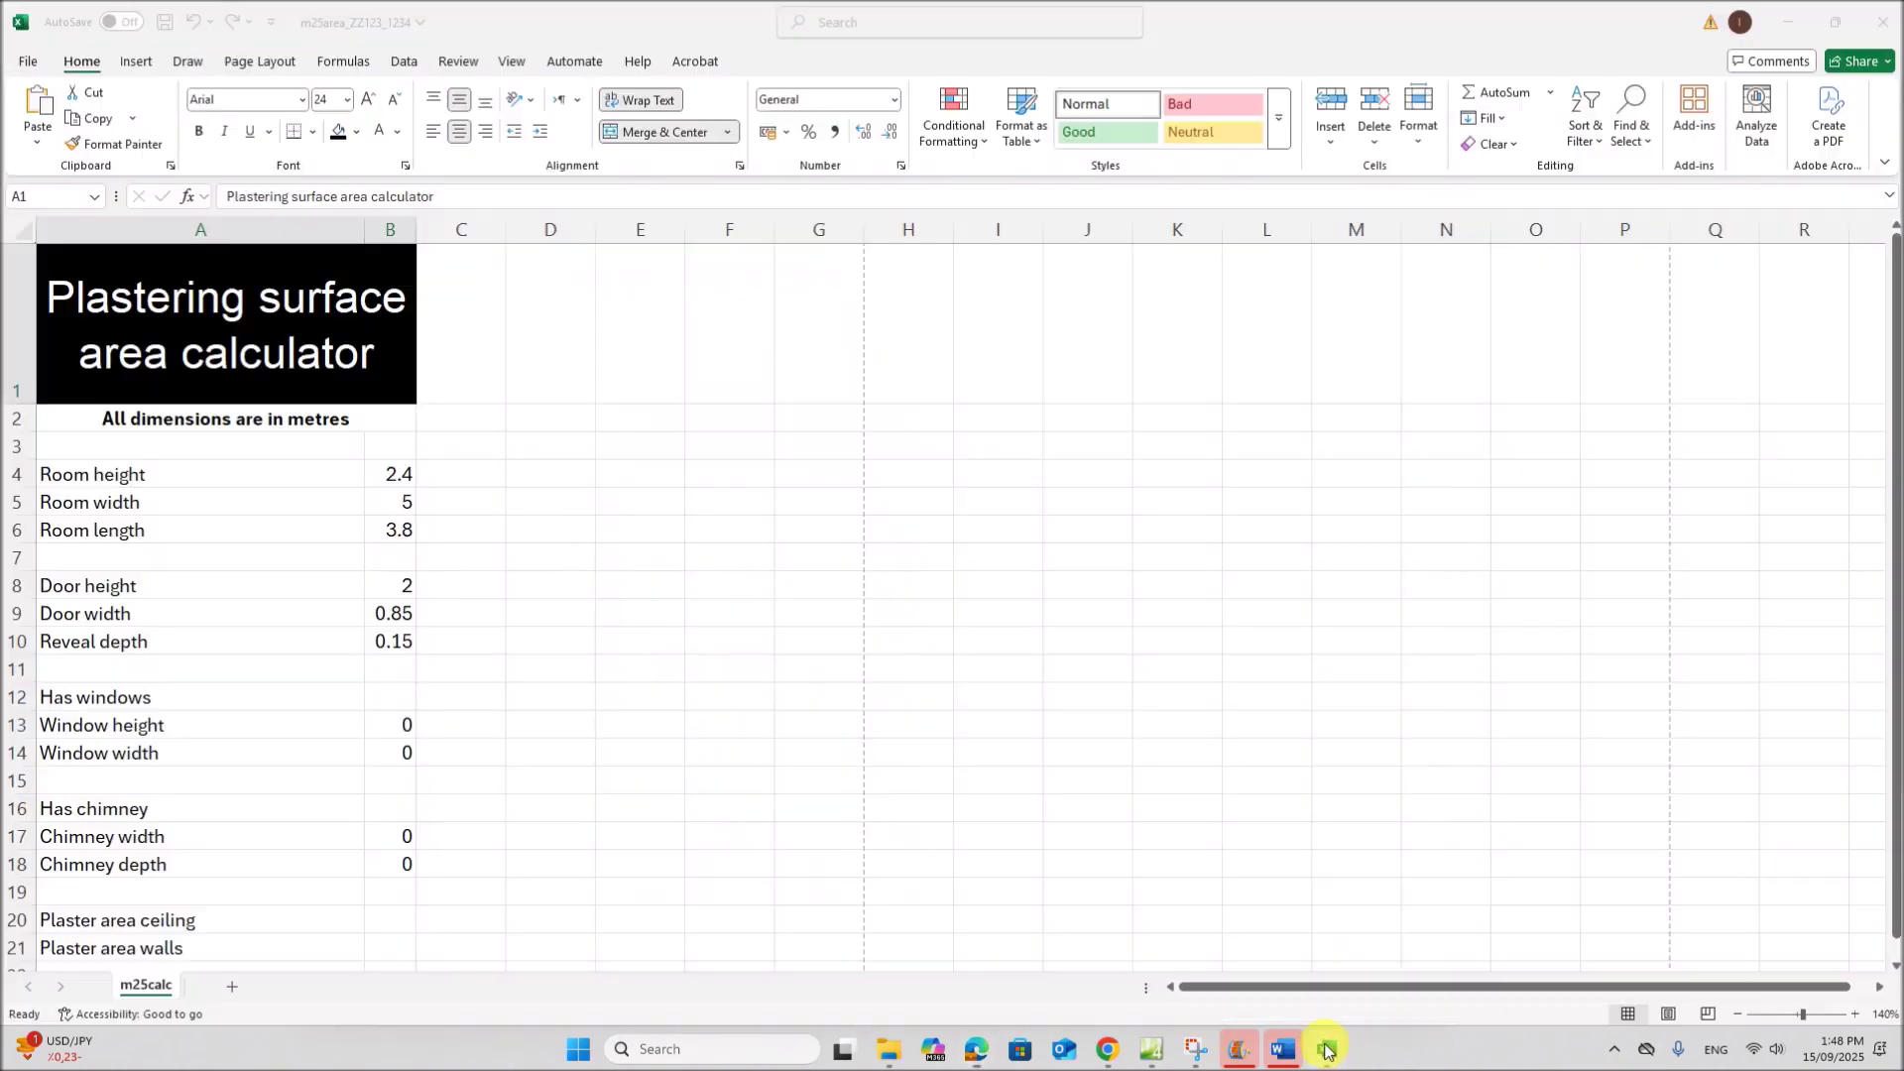
pyautogui.moveTo(258, 485); pyautogui.dragTo(272, 803)
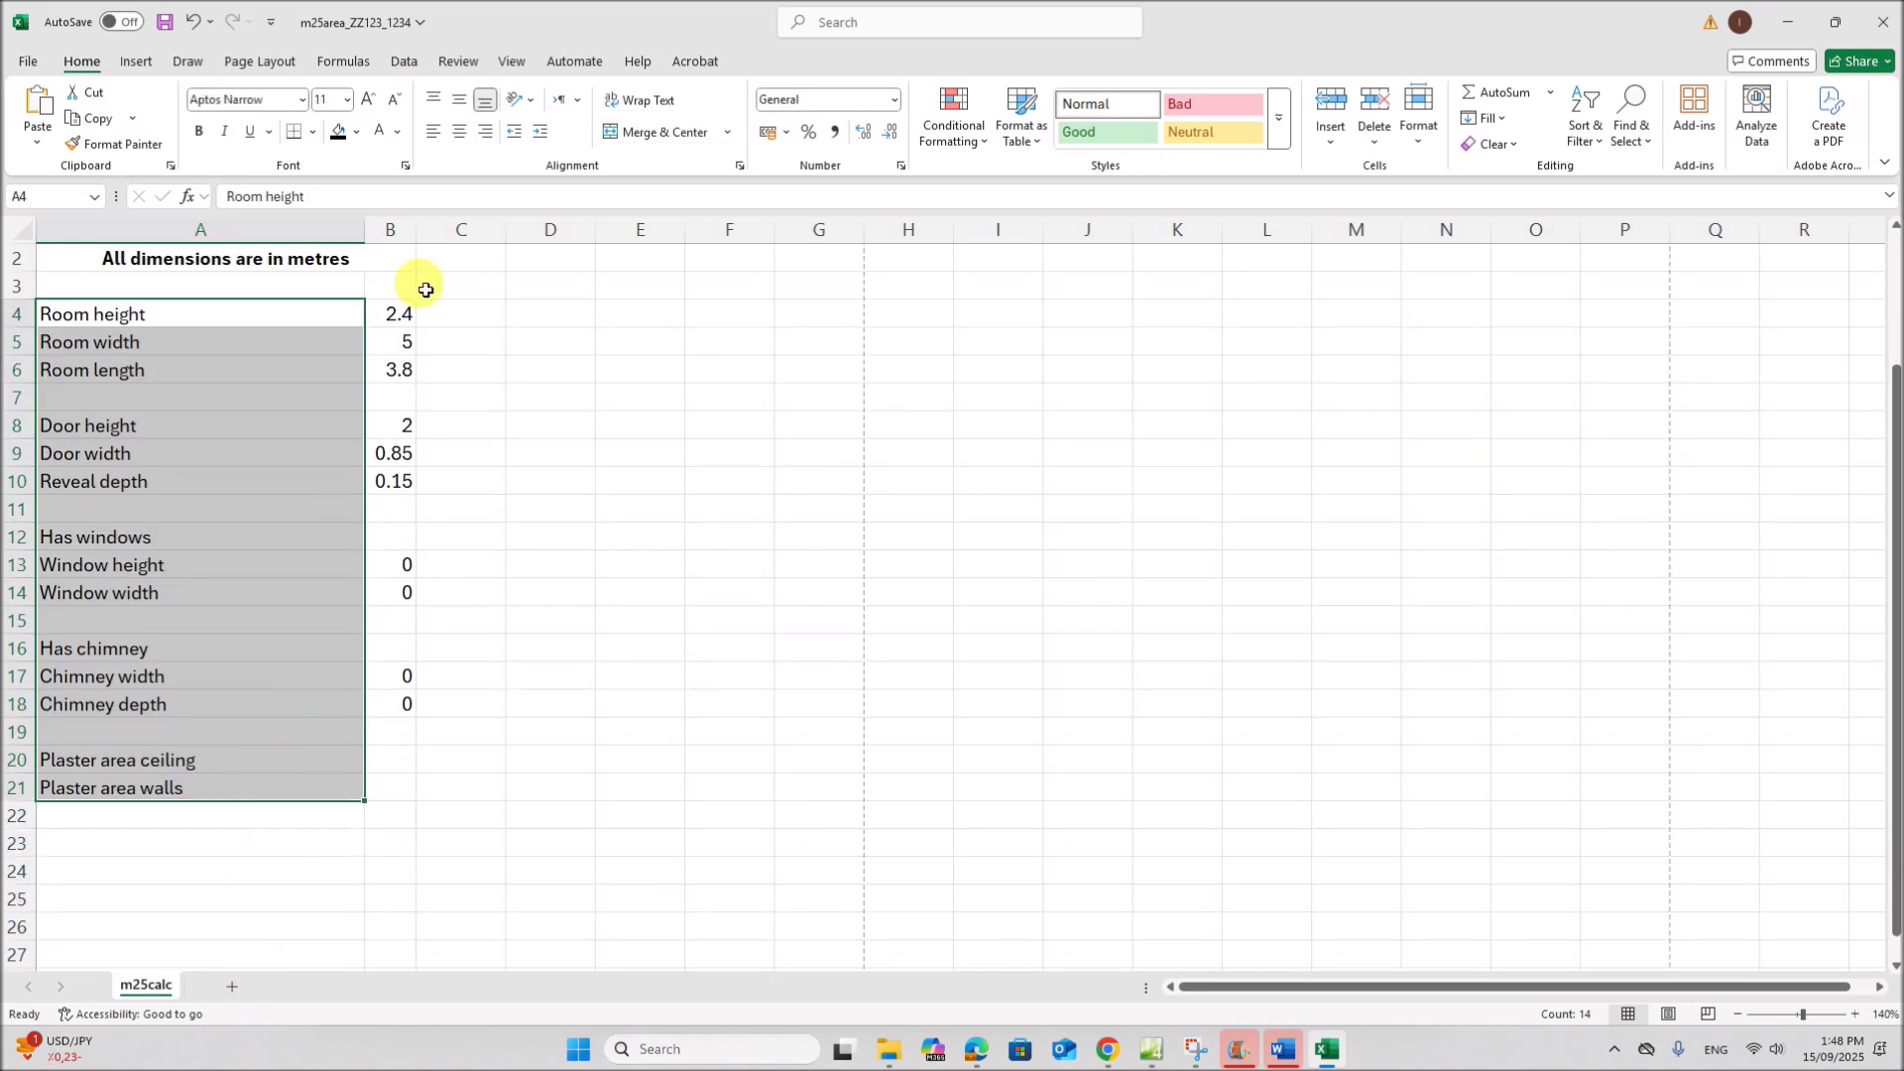
pyautogui.click(483, 142)
pyautogui.moveTo(398, 313); pyautogui.dragTo(401, 790)
pyautogui.click(460, 131)
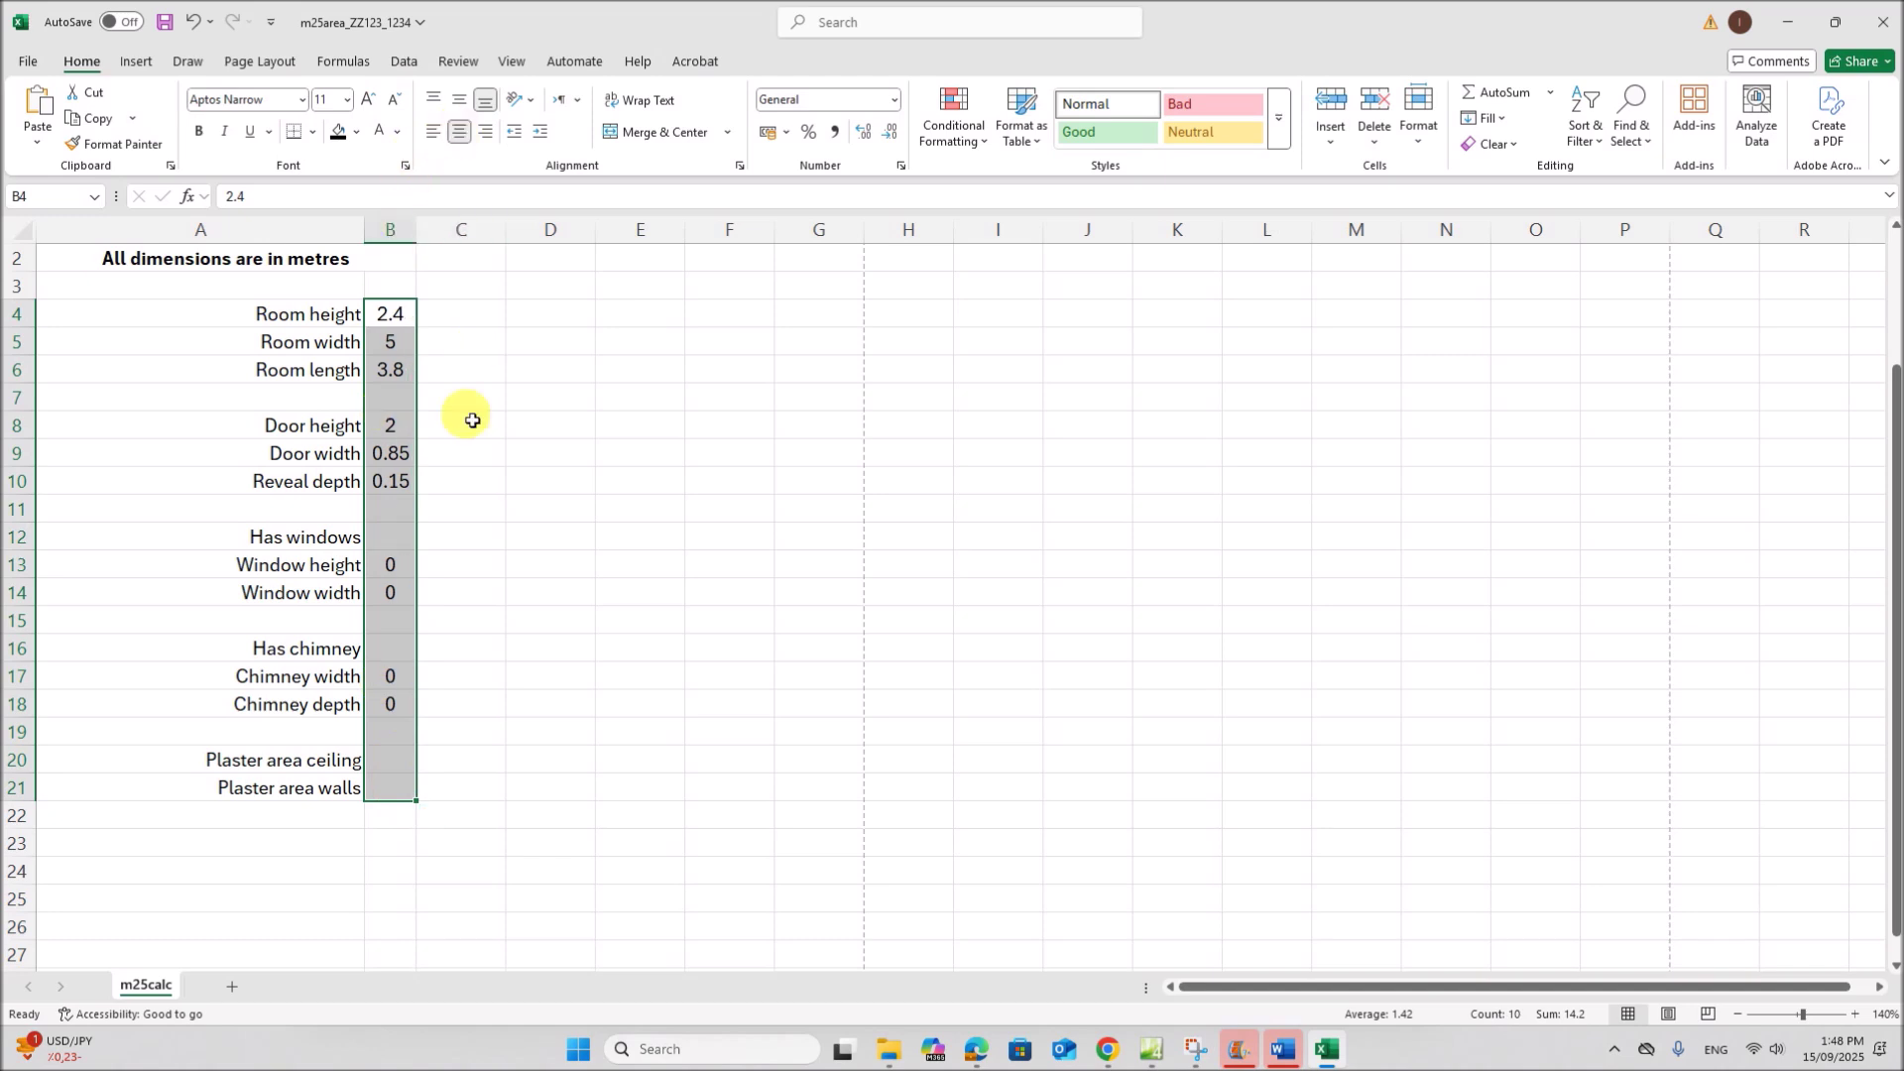
# Widen column B and slightly narrow column A to match the proportions in the exam paper
pyautogui.scroll(1, 470, 427)
pyautogui.moveTo(420, 247)
pyautogui.mouseDown()
pyautogui.moveTo(438, 242)
pyautogui.moveTo(343, 238)
pyautogui.moveTo(450, 238)
pyautogui.mouseUp()
pyautogui.click(443, 269)
pyautogui.moveTo(650, 531); pyautogui.dragTo(662, 568)
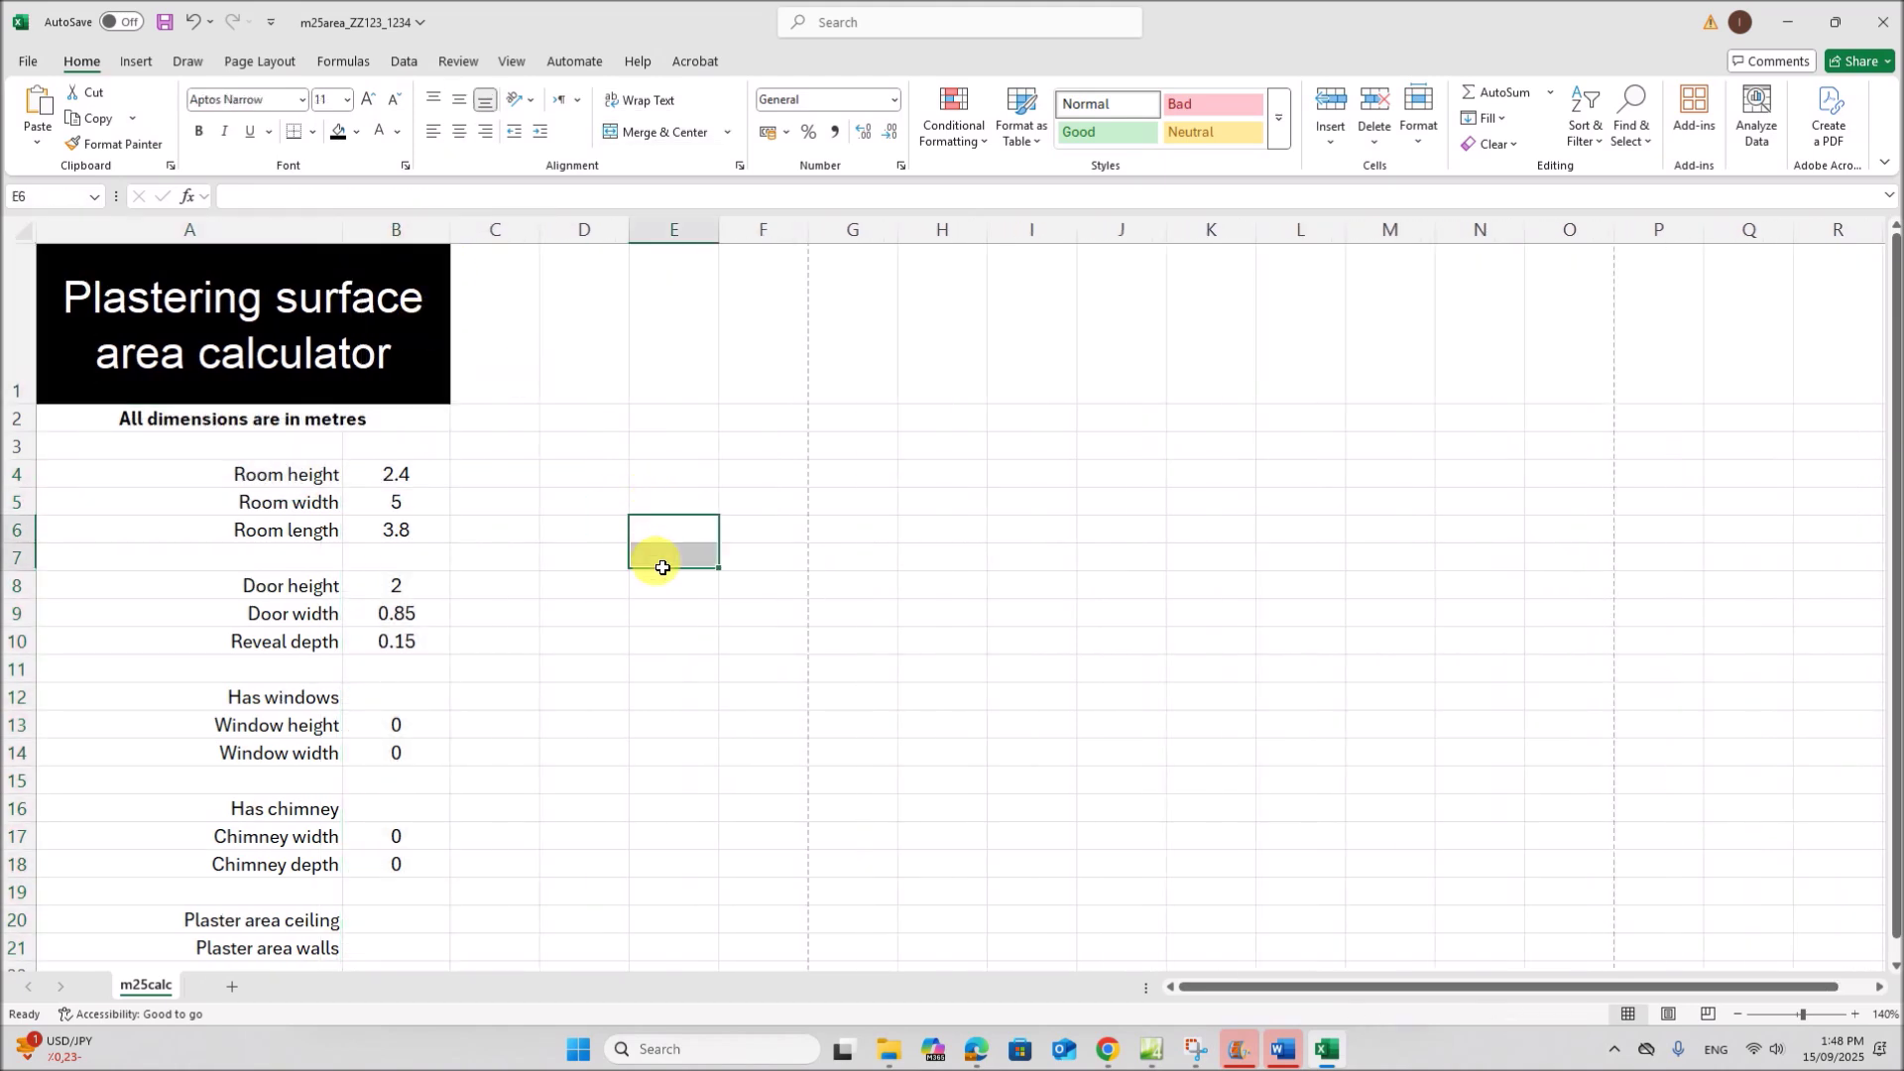
# Following question 14 in the exam paper, set the data validation of cell B12 in Excel to allow a list
pyautogui.click(977, 1043)
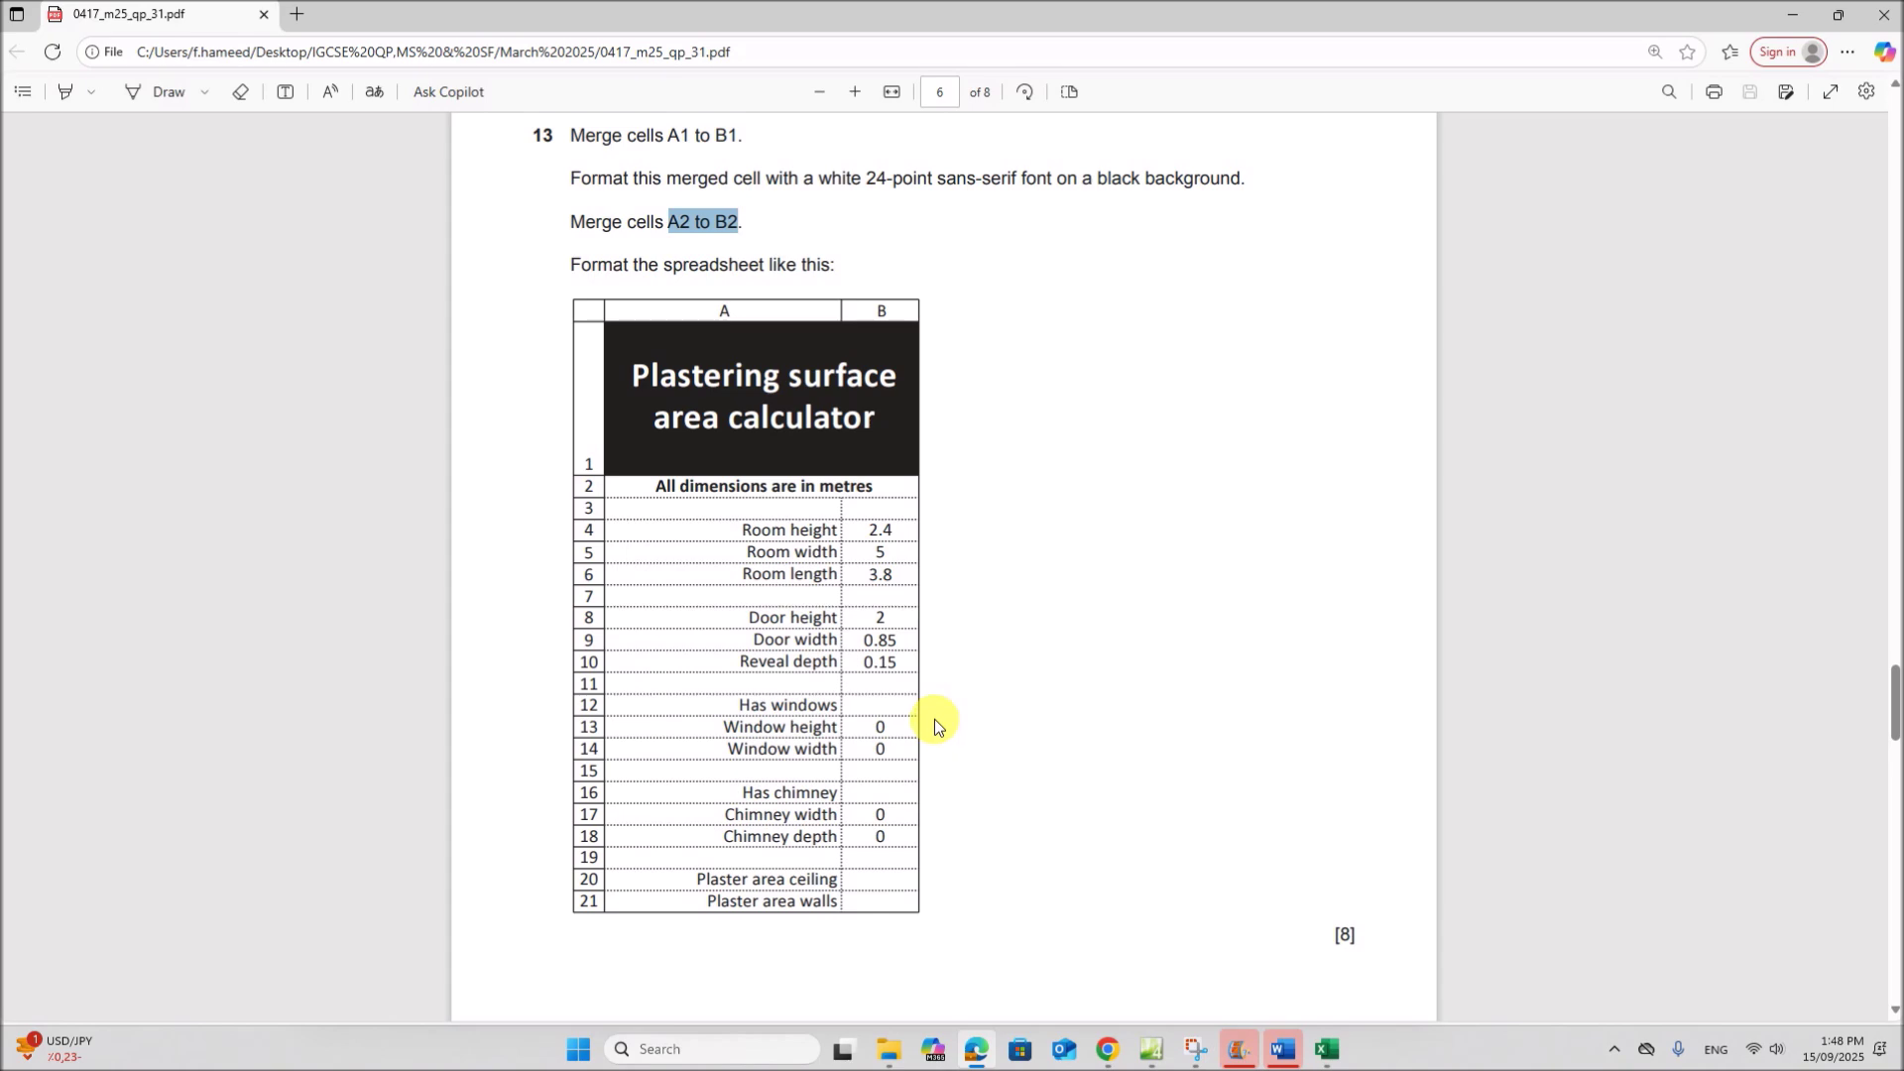
pyautogui.scroll(-12, 935, 717)
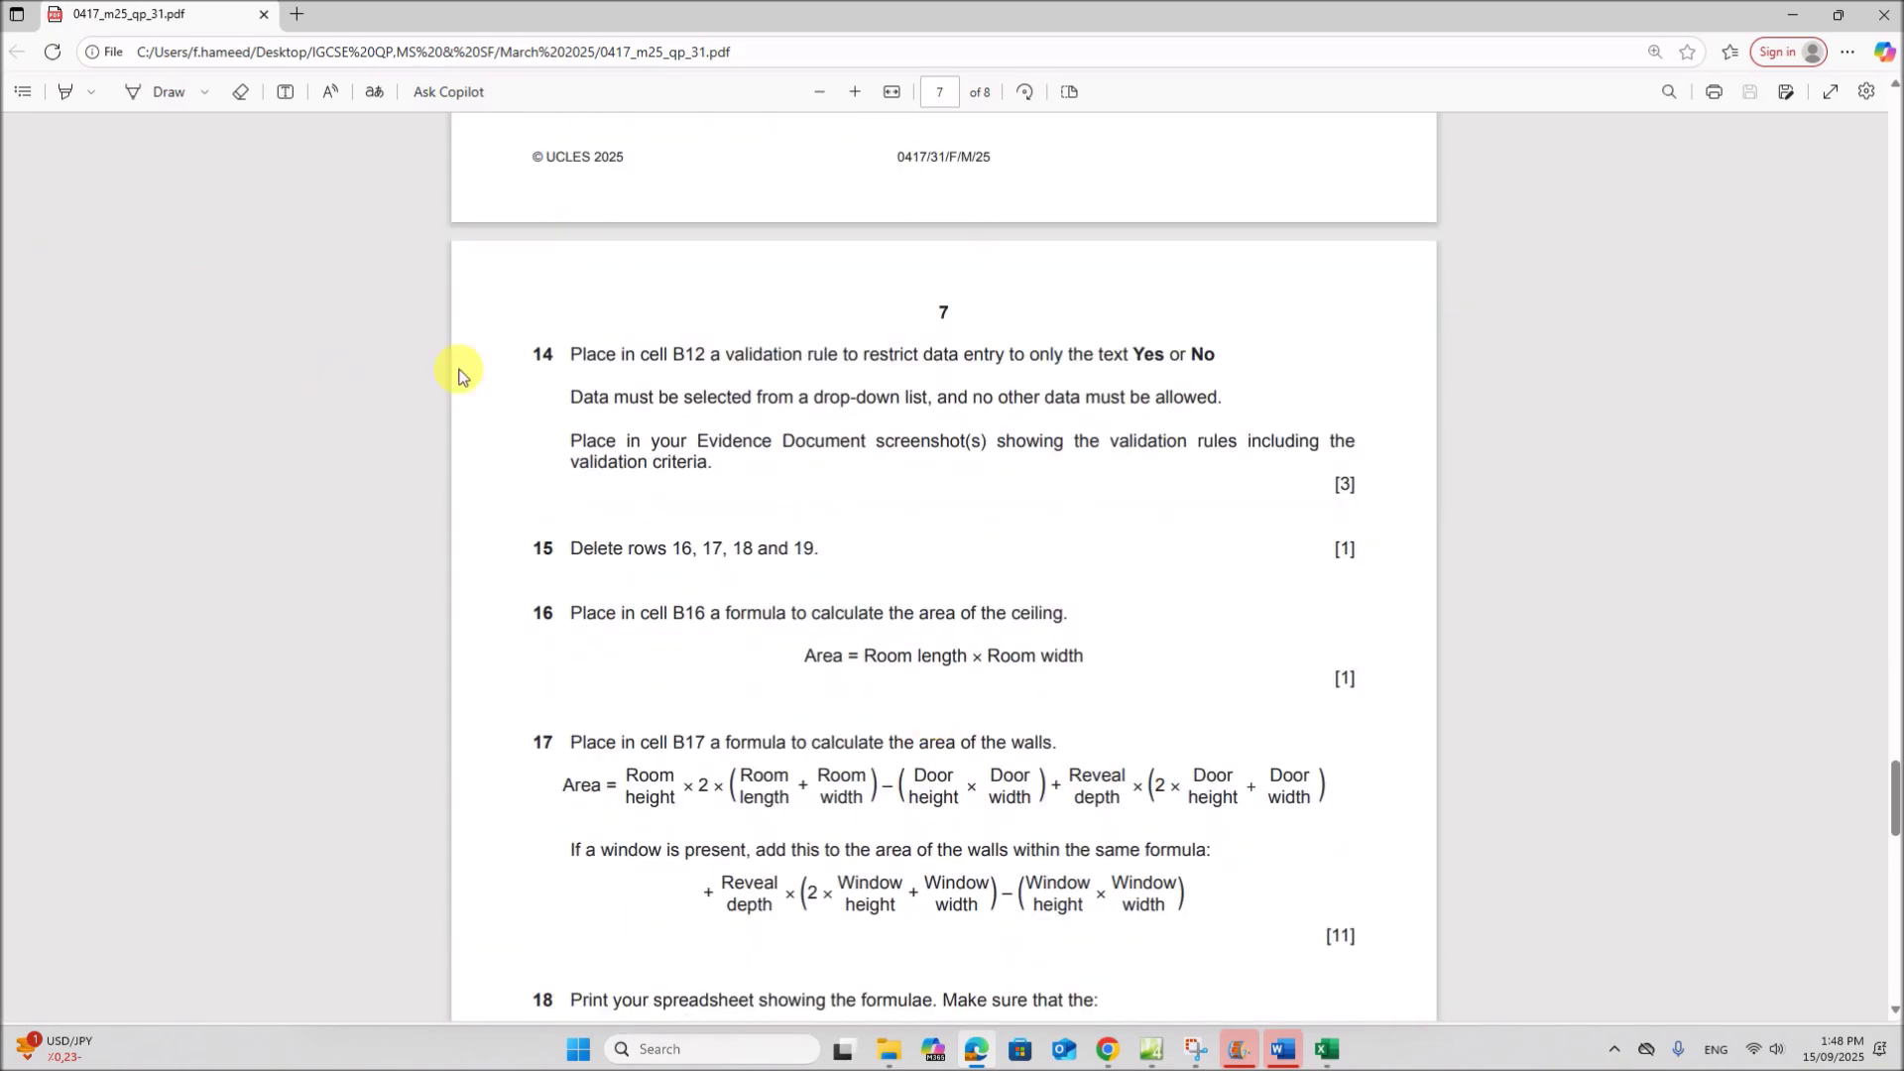
pyautogui.moveTo(679, 357); pyautogui.dragTo(751, 360)
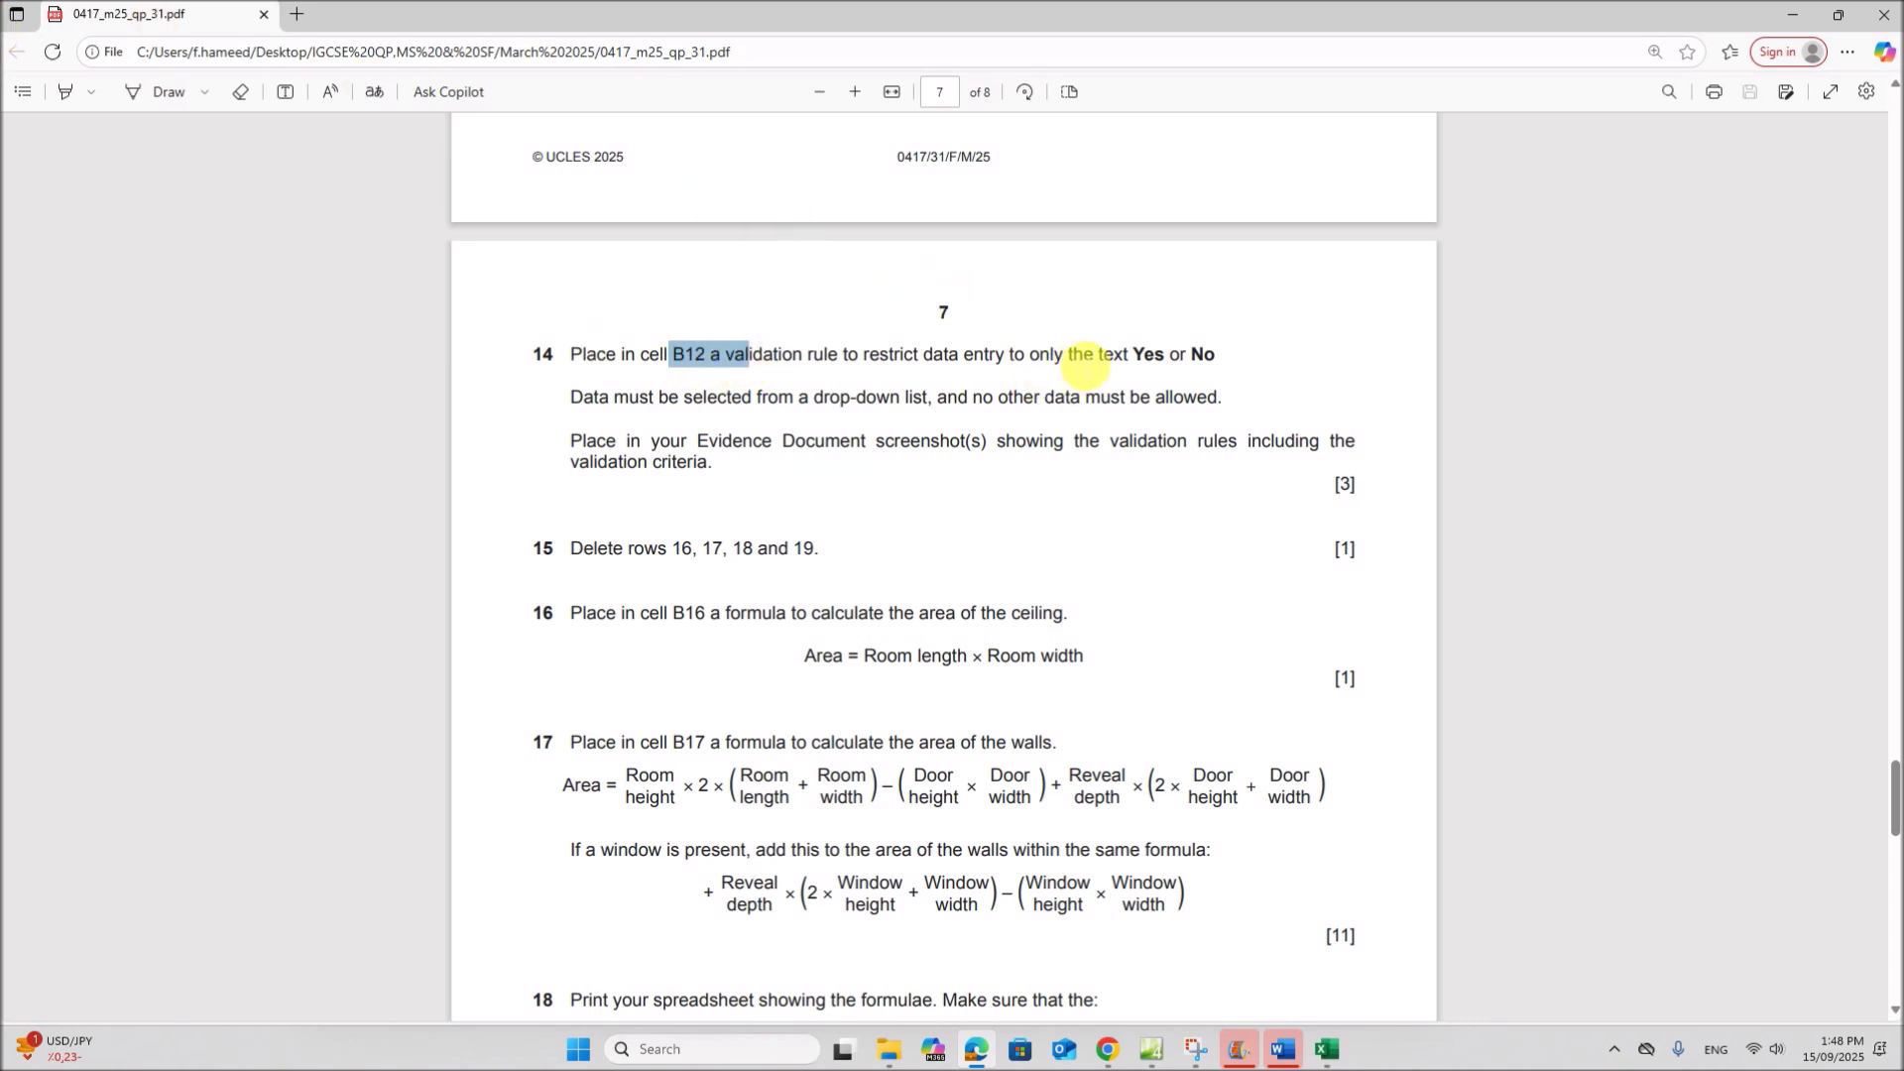
pyautogui.moveTo(1133, 355); pyautogui.dragTo(1218, 357)
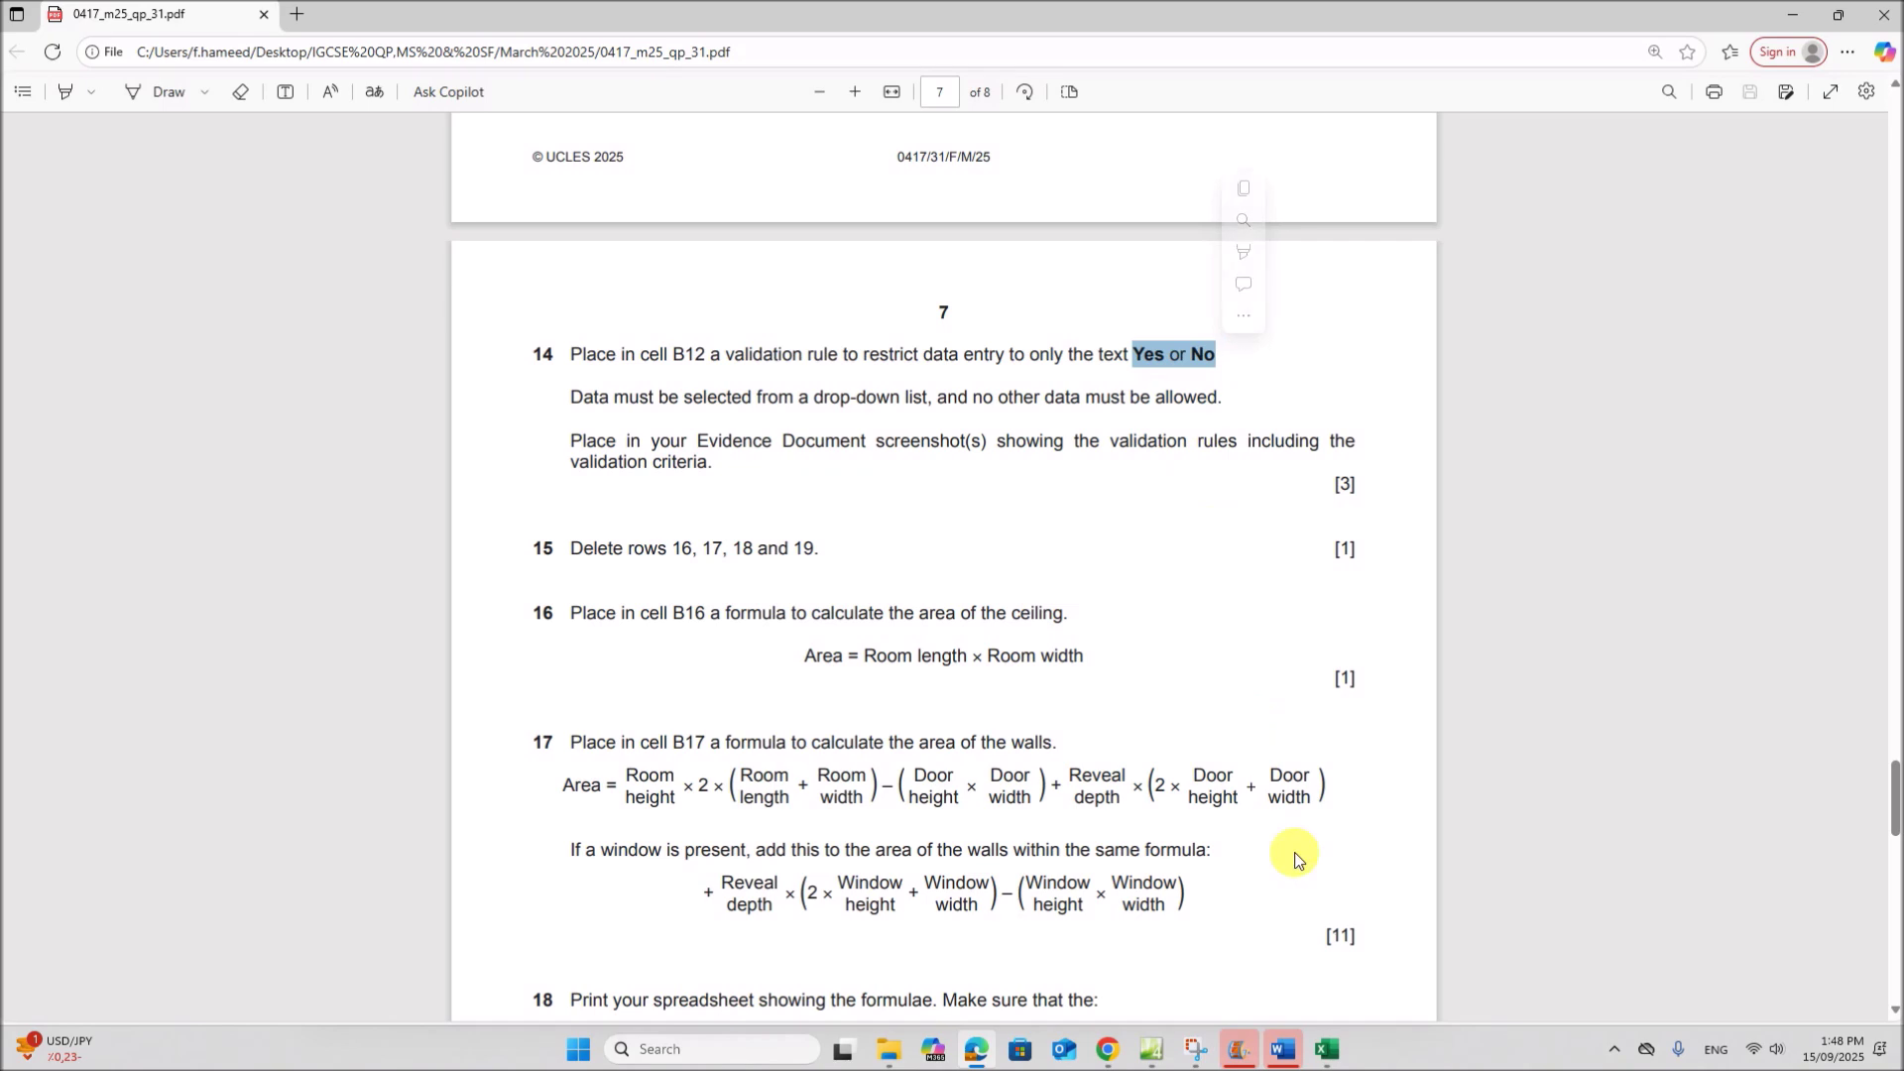
pyautogui.click(1329, 1049)
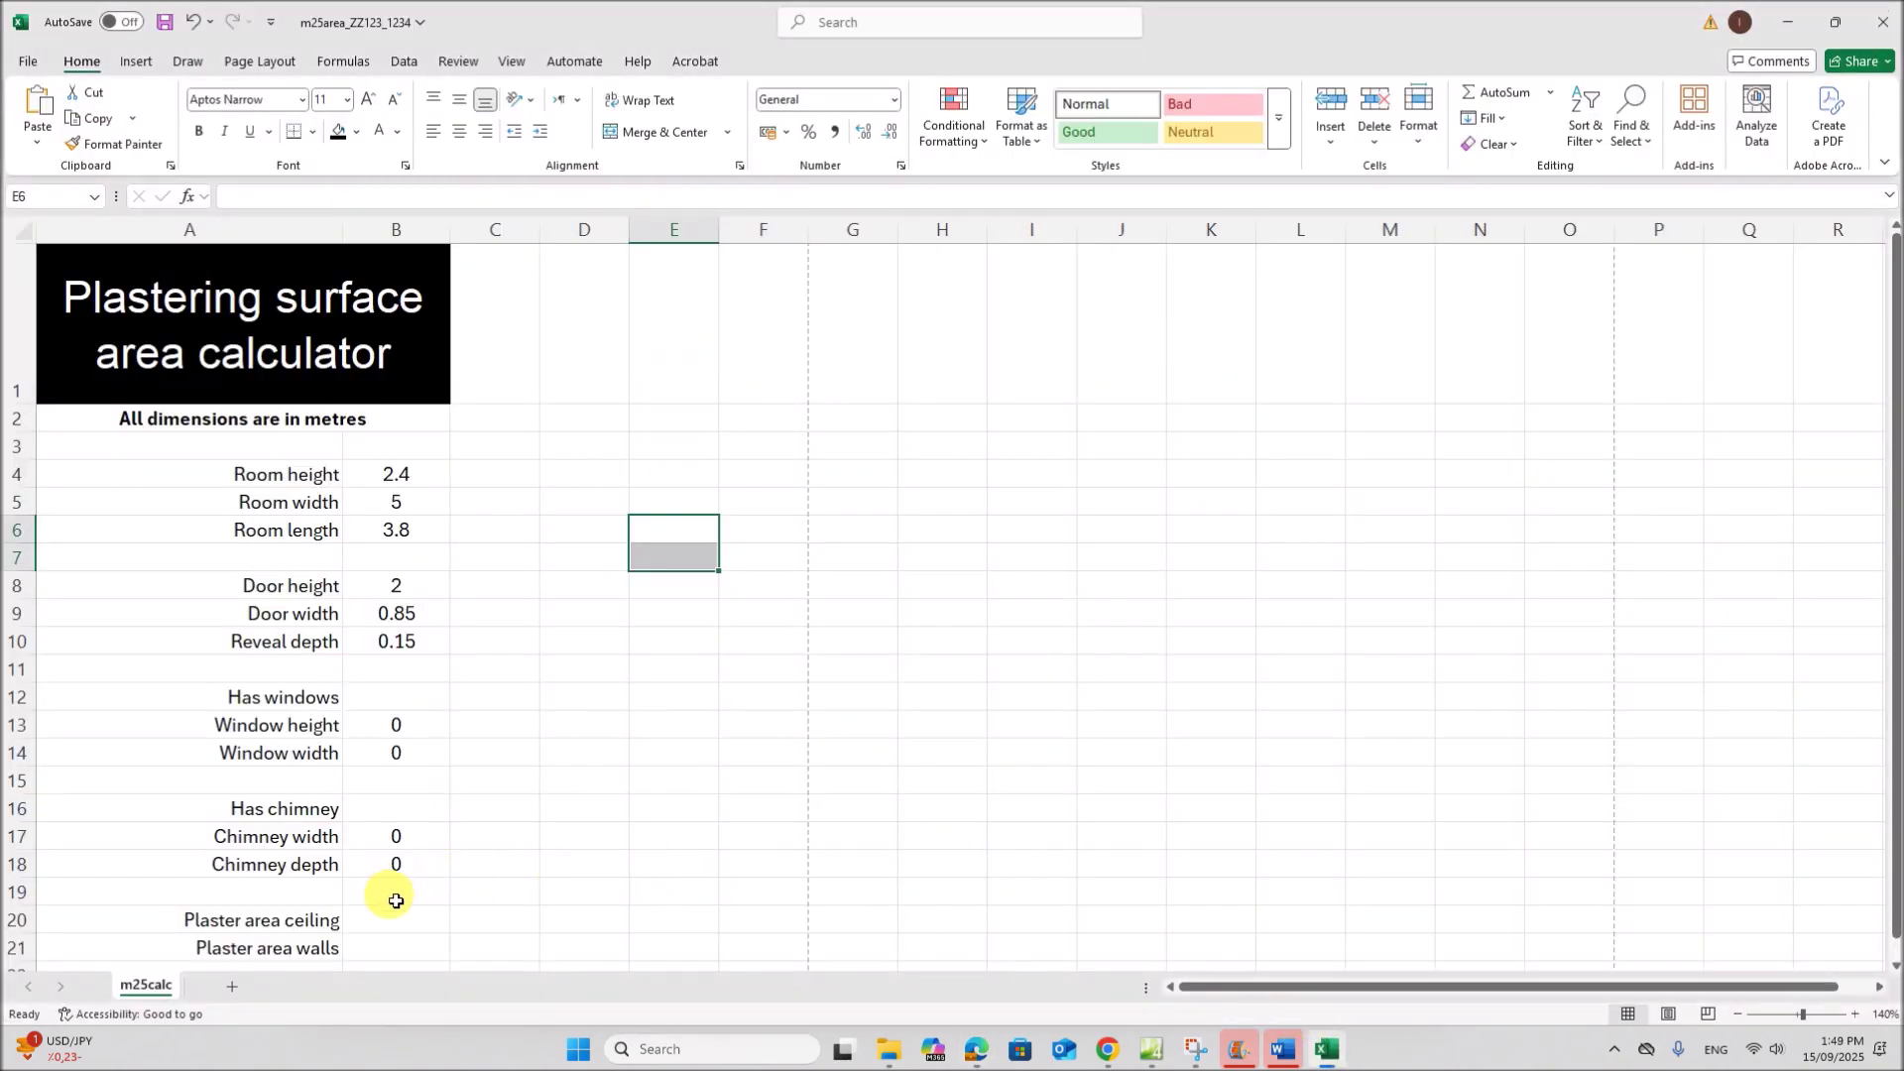
pyautogui.scroll(-1, 394, 907)
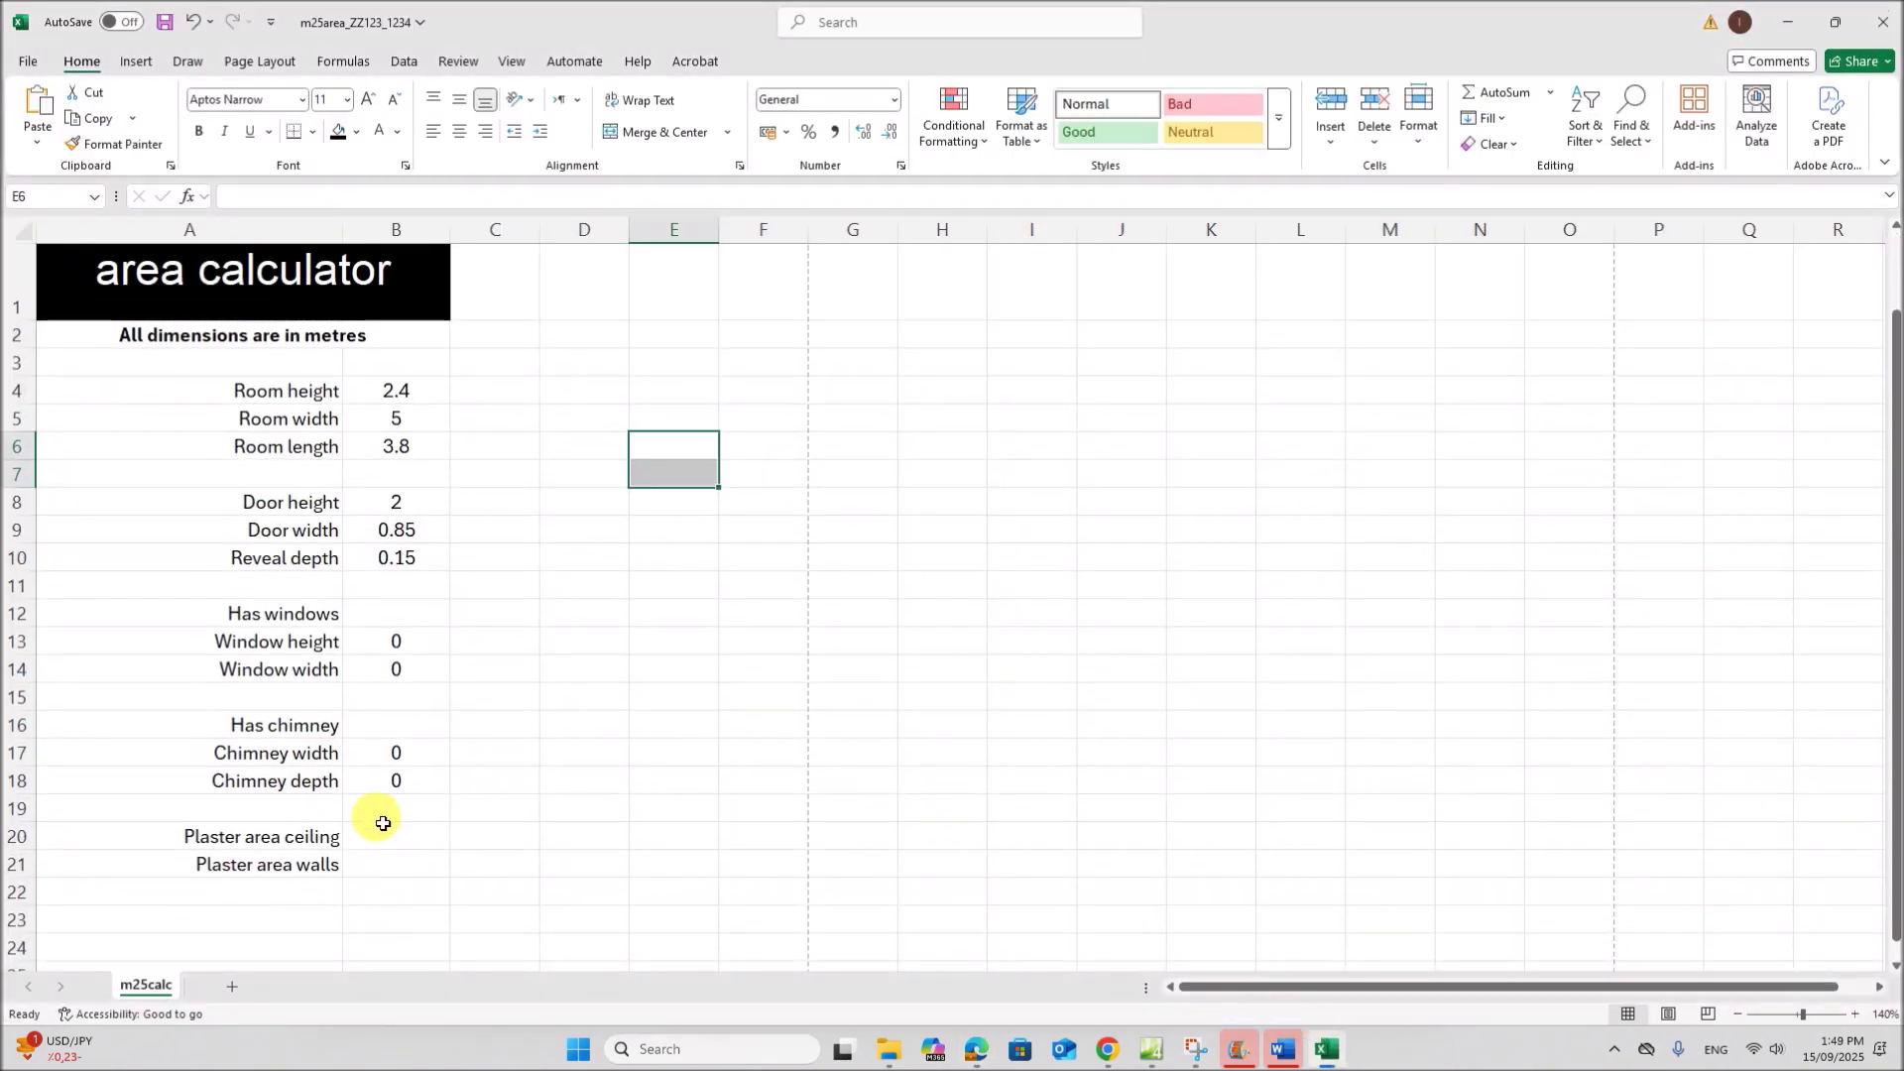
pyautogui.click(402, 622)
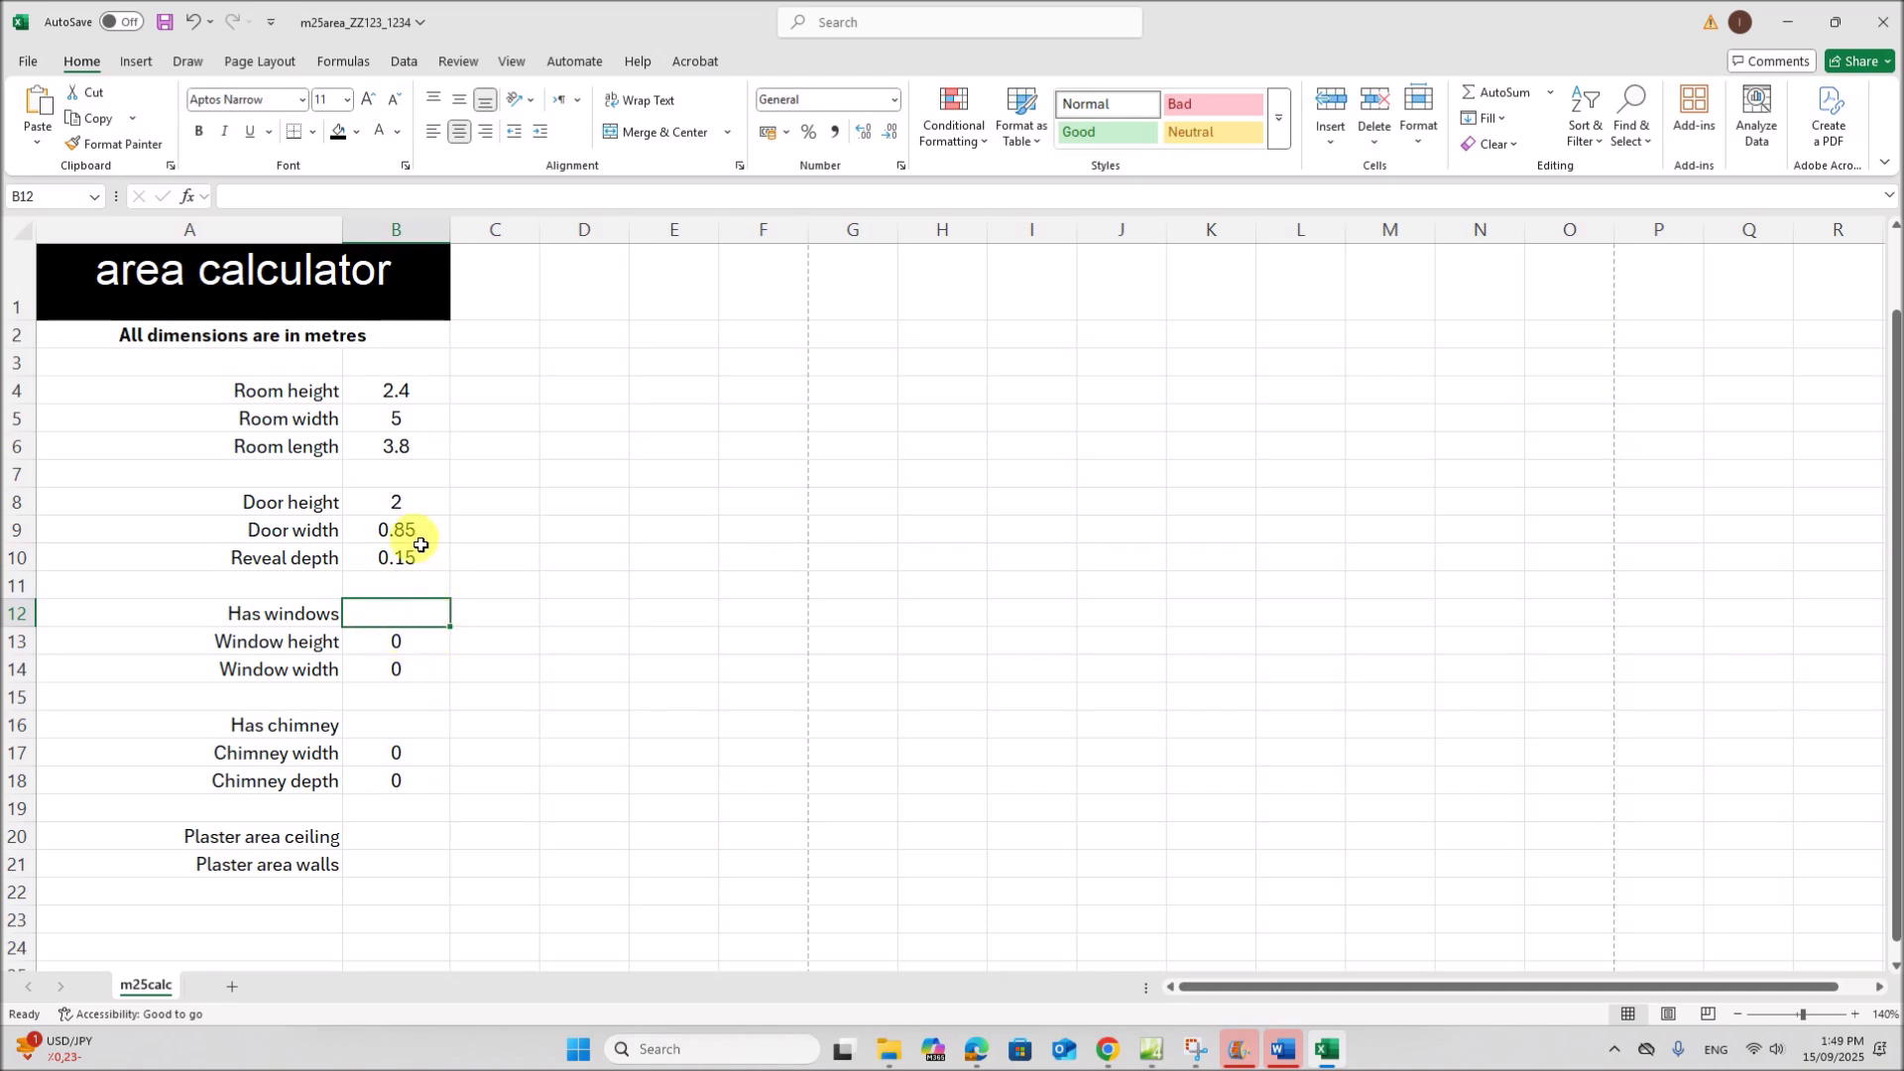
pyautogui.click(406, 63)
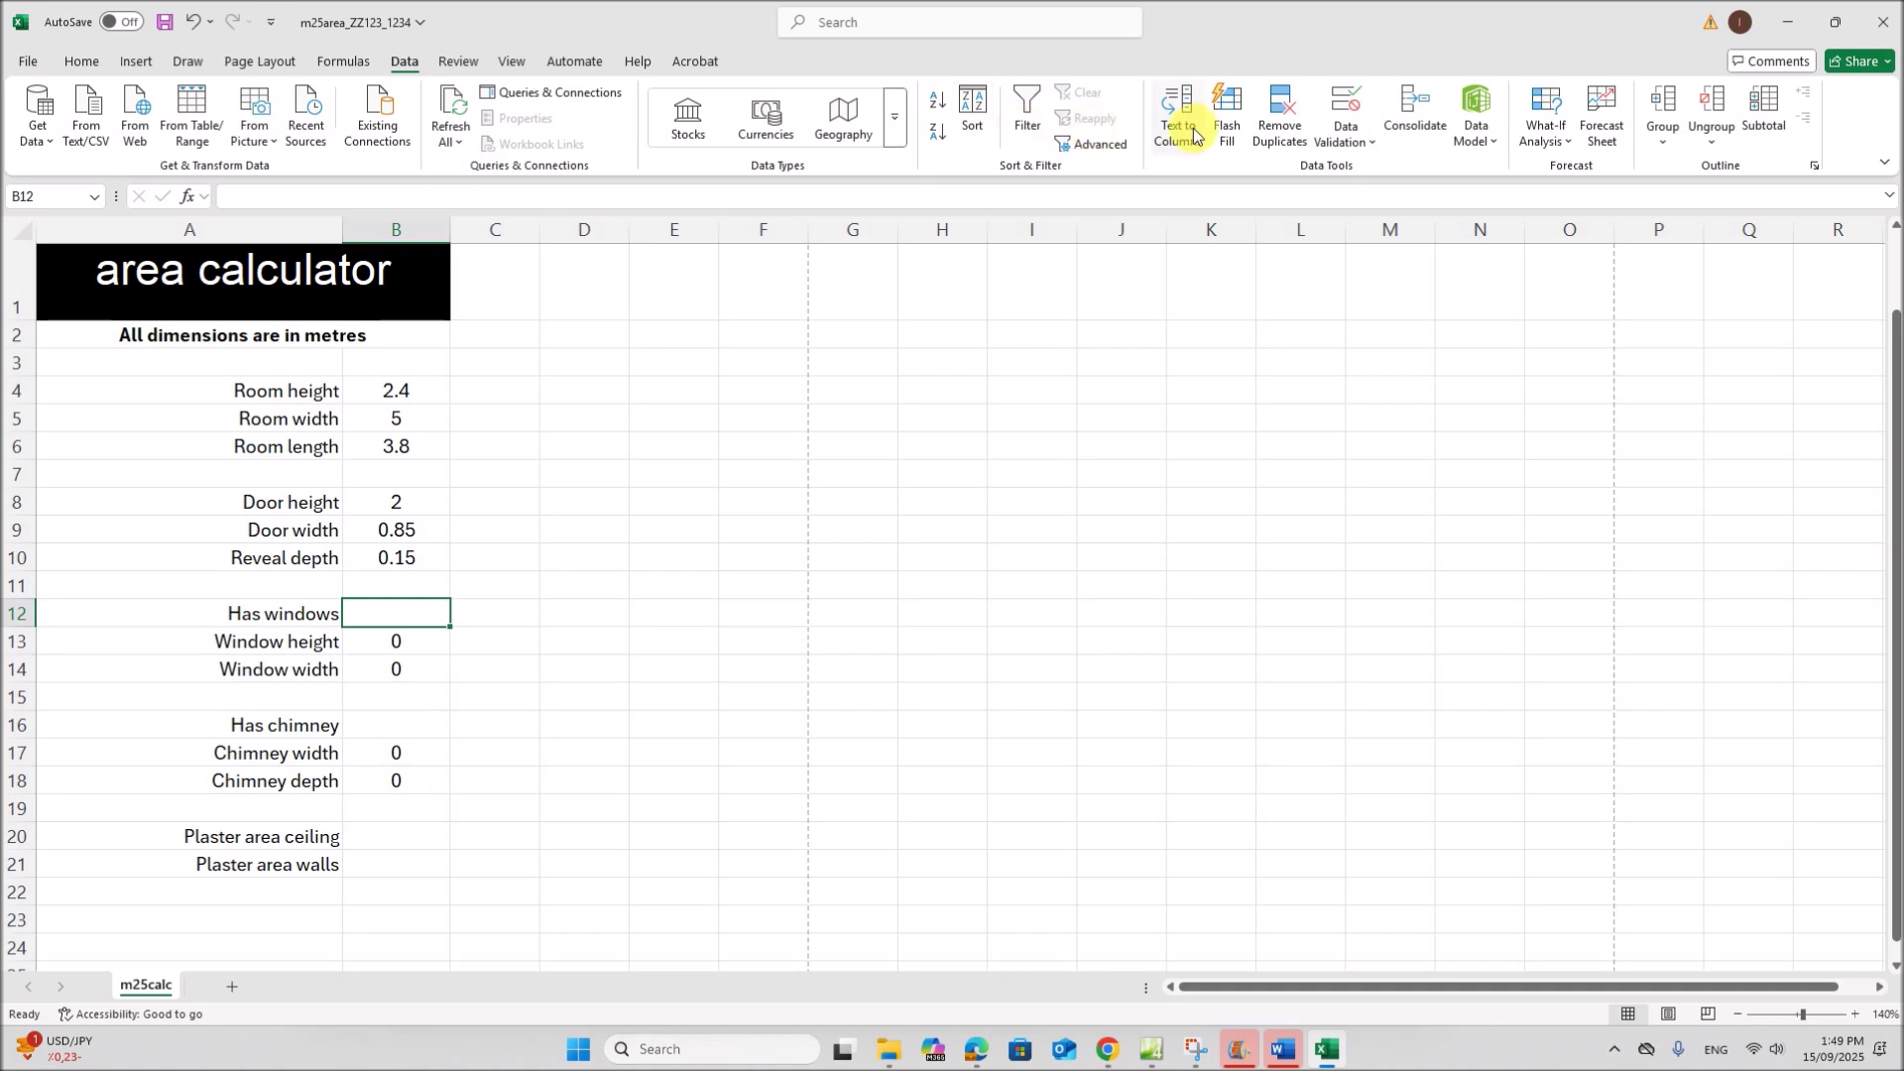
pyautogui.click(1347, 133)
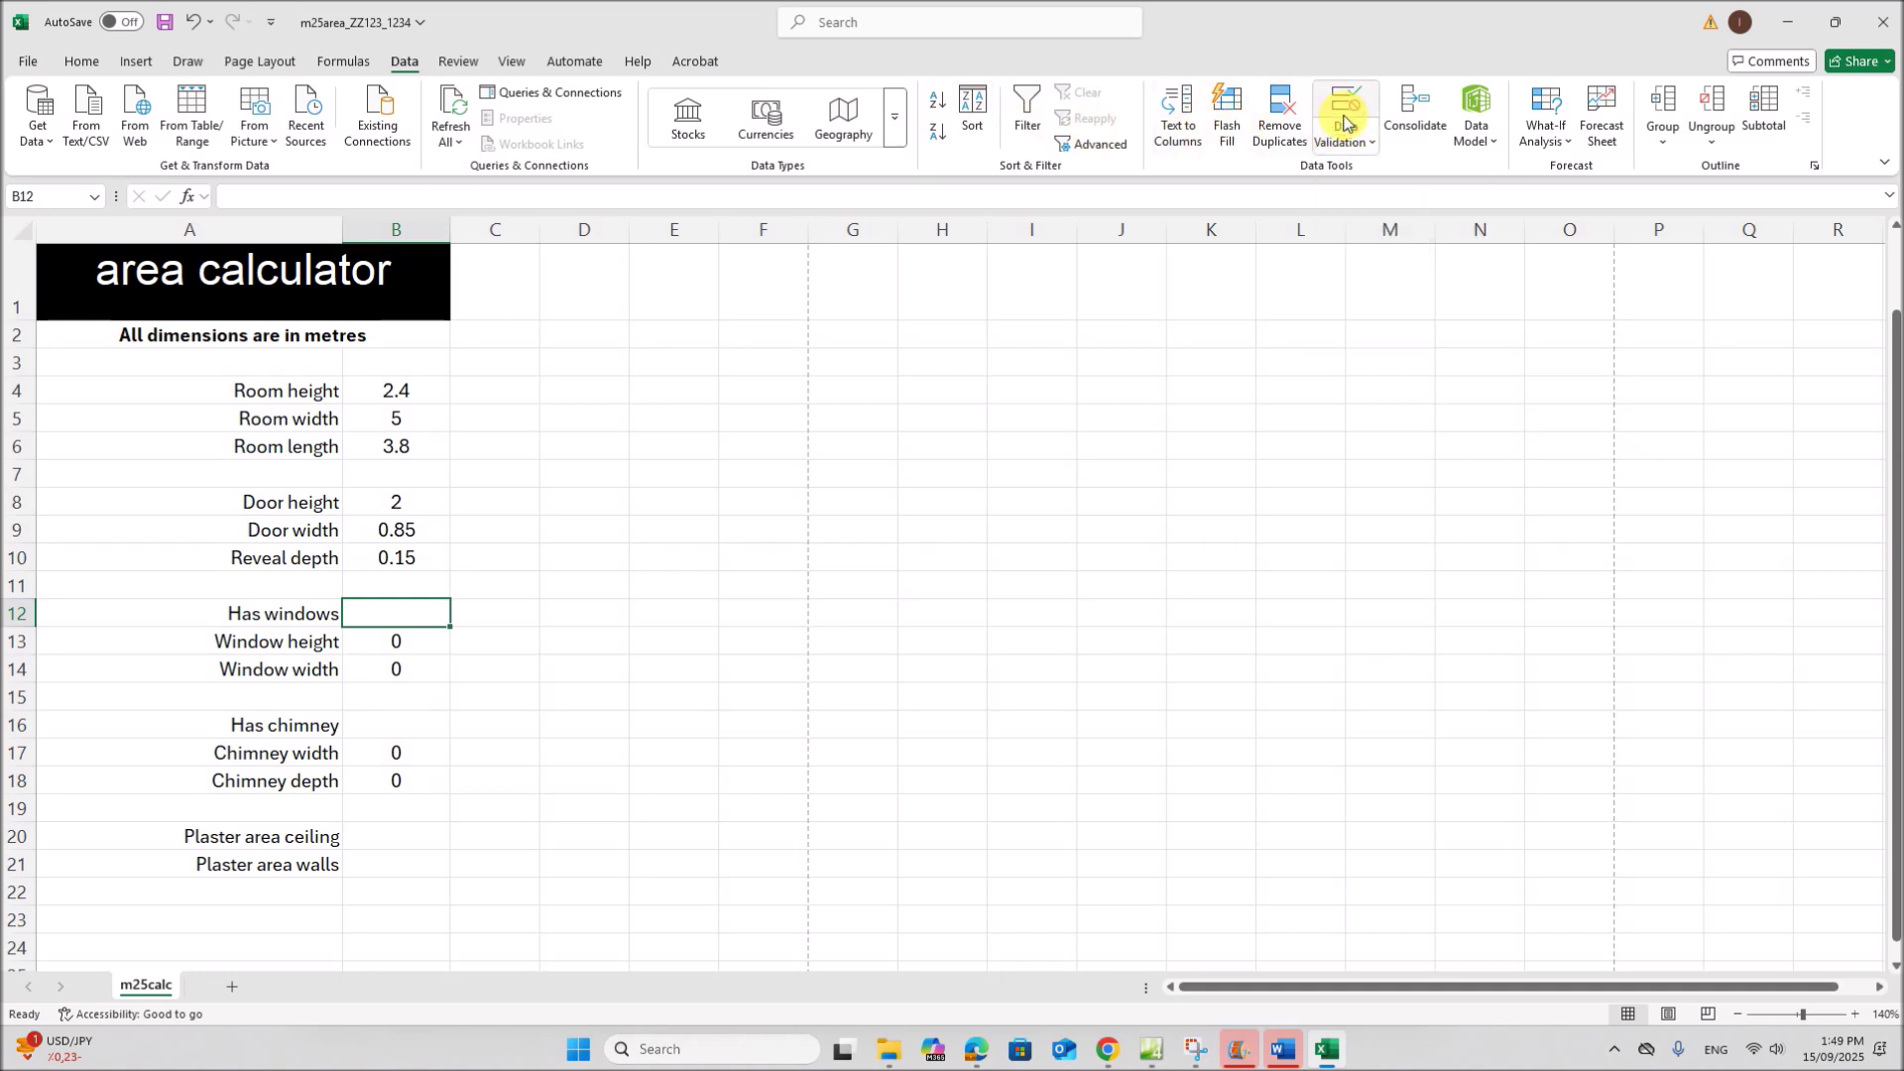
pyautogui.moveTo(554, 303); pyautogui.dragTo(755, 343)
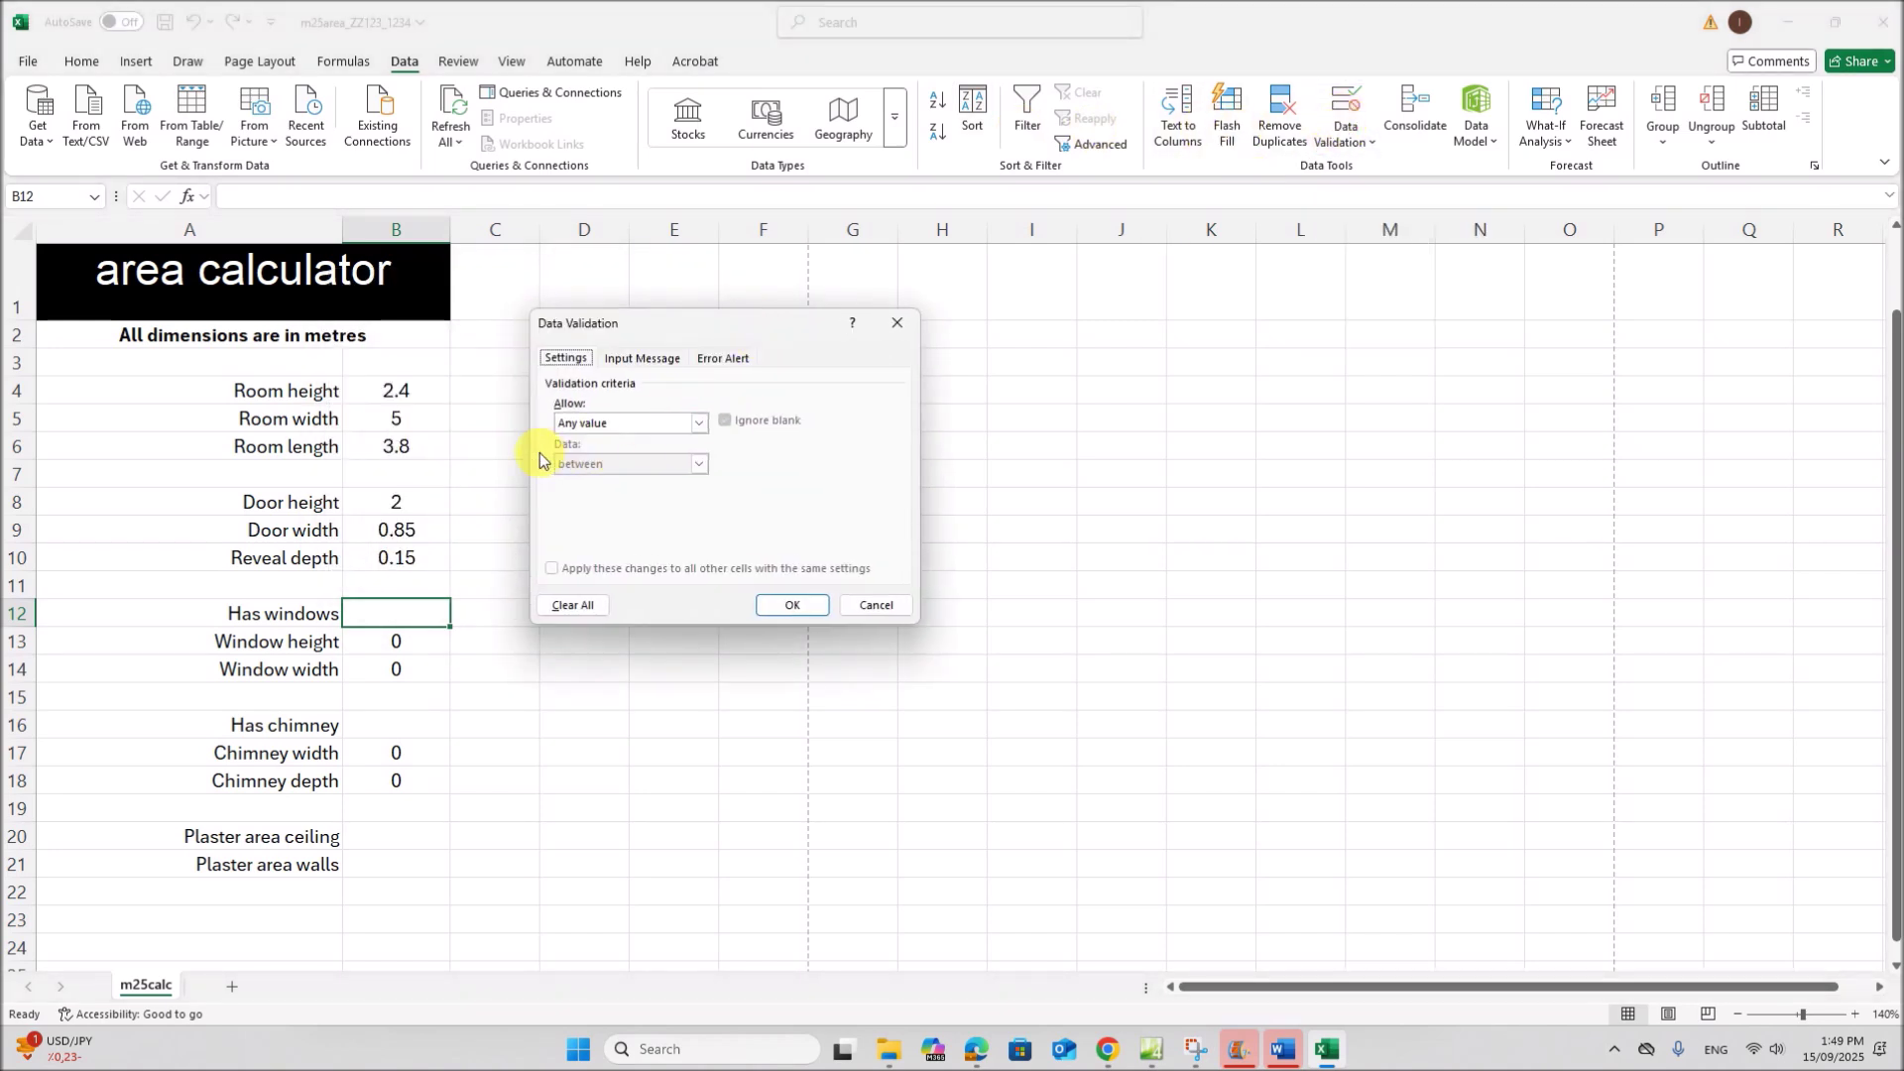
pyautogui.click(698, 422)
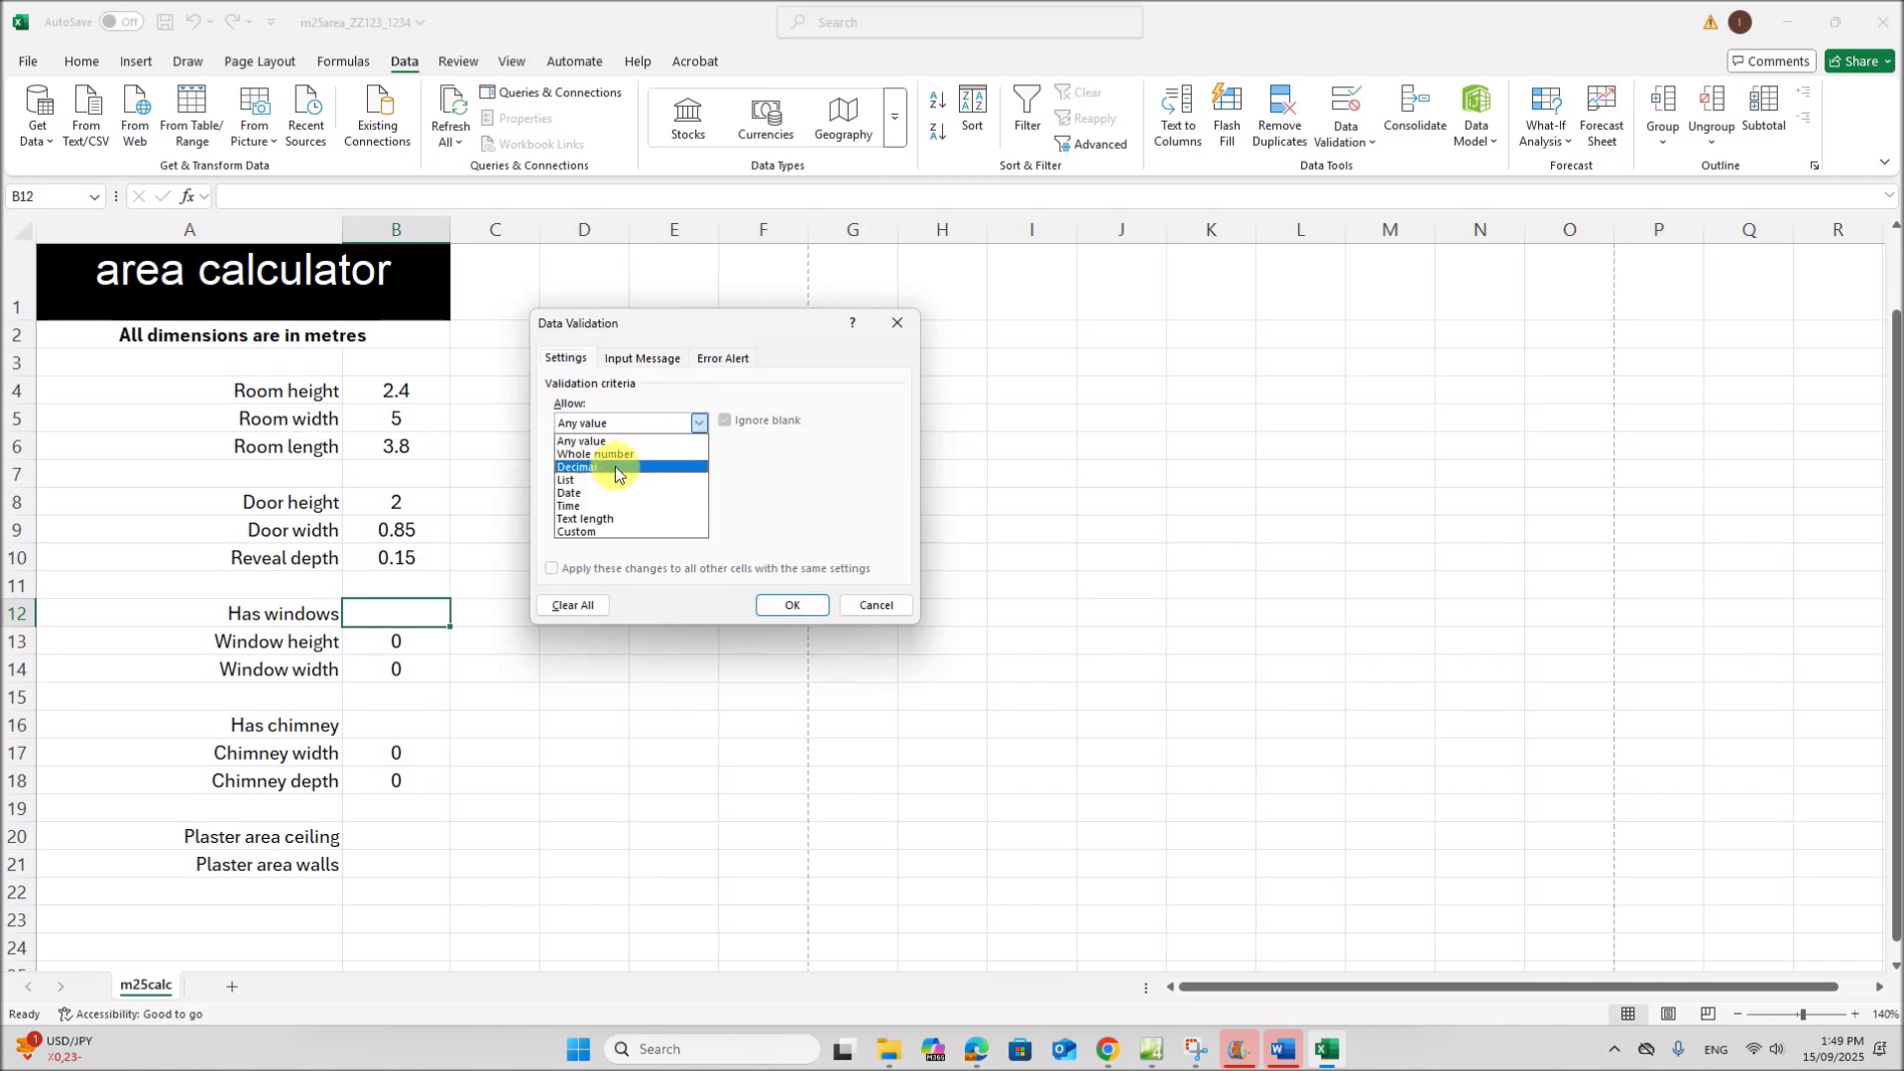
pyautogui.click(579, 483)
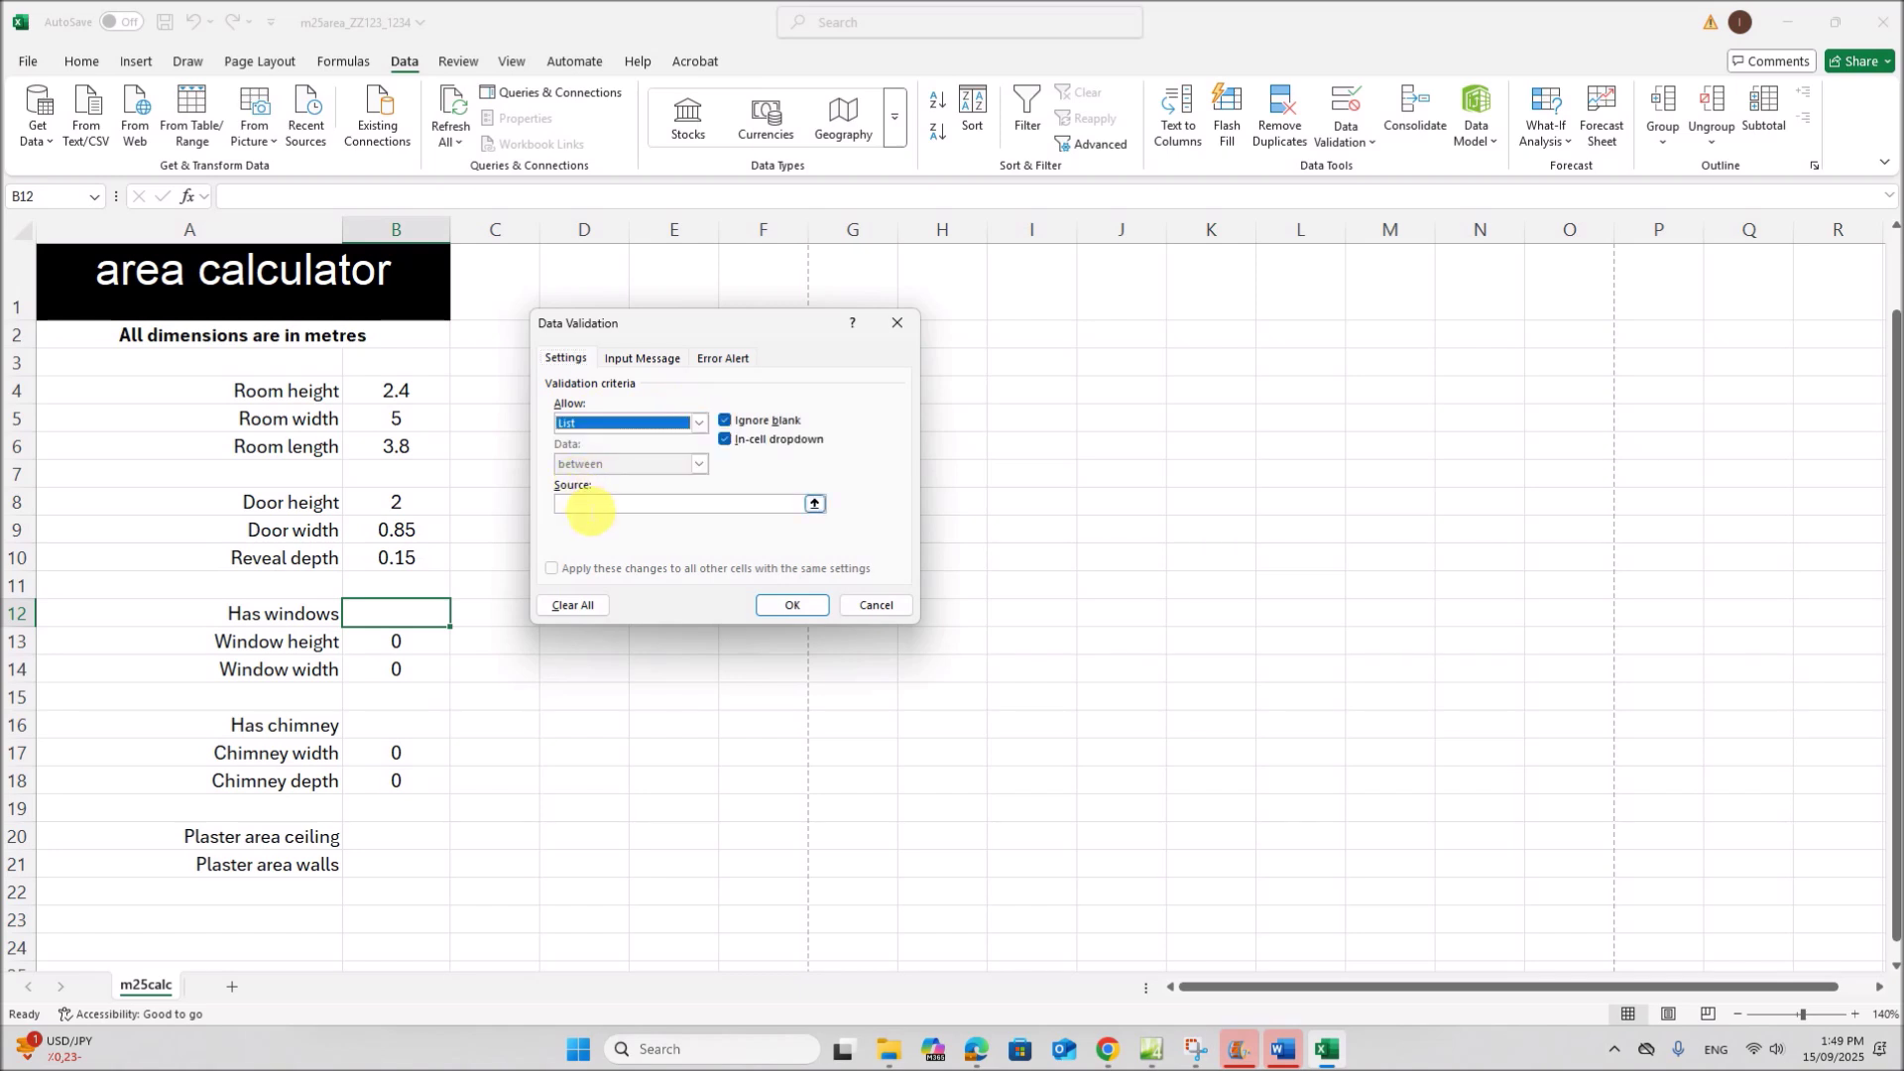
# Enter Yes,No as the validation list source, check question 14 in the exam paper, and turn off Ignore blank
pyautogui.click(603, 506)
pyautogui.write('Y')
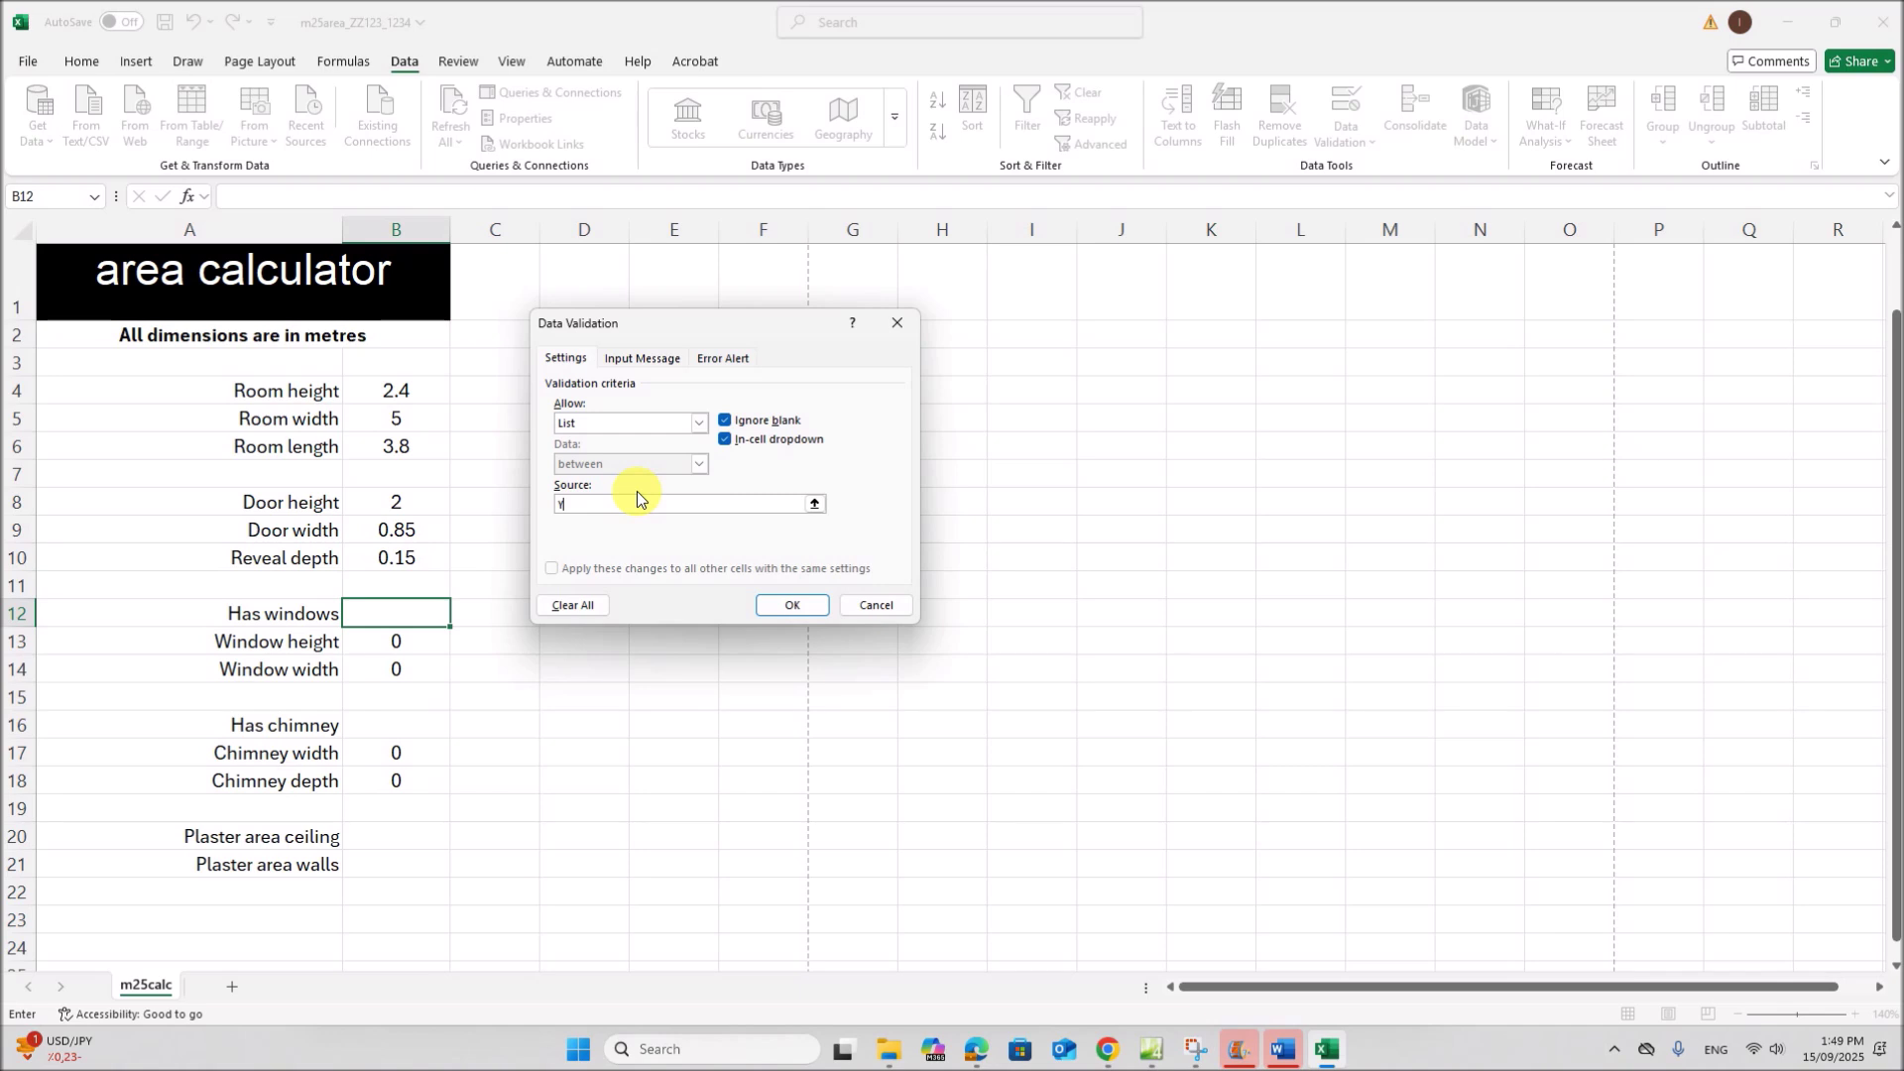
pyautogui.write('es,No')
pyautogui.click(976, 1048)
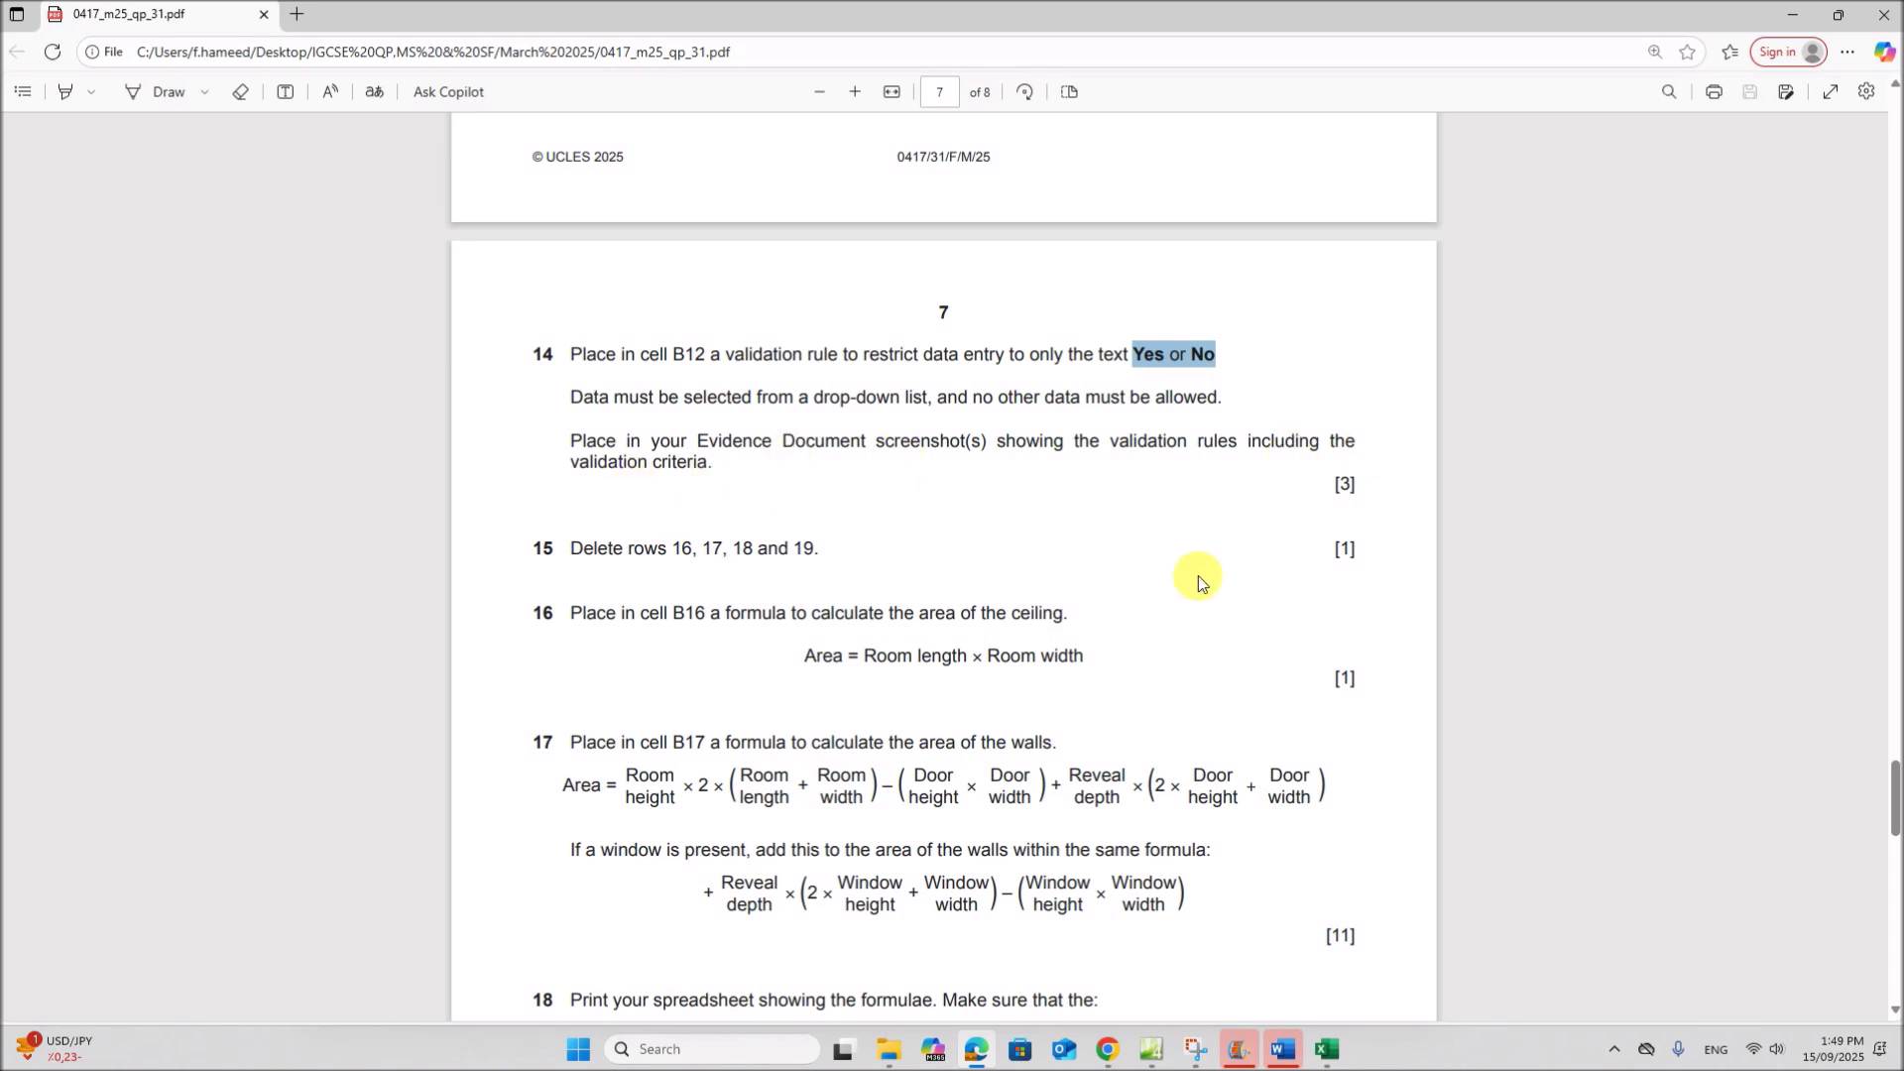
pyautogui.click(1338, 1057)
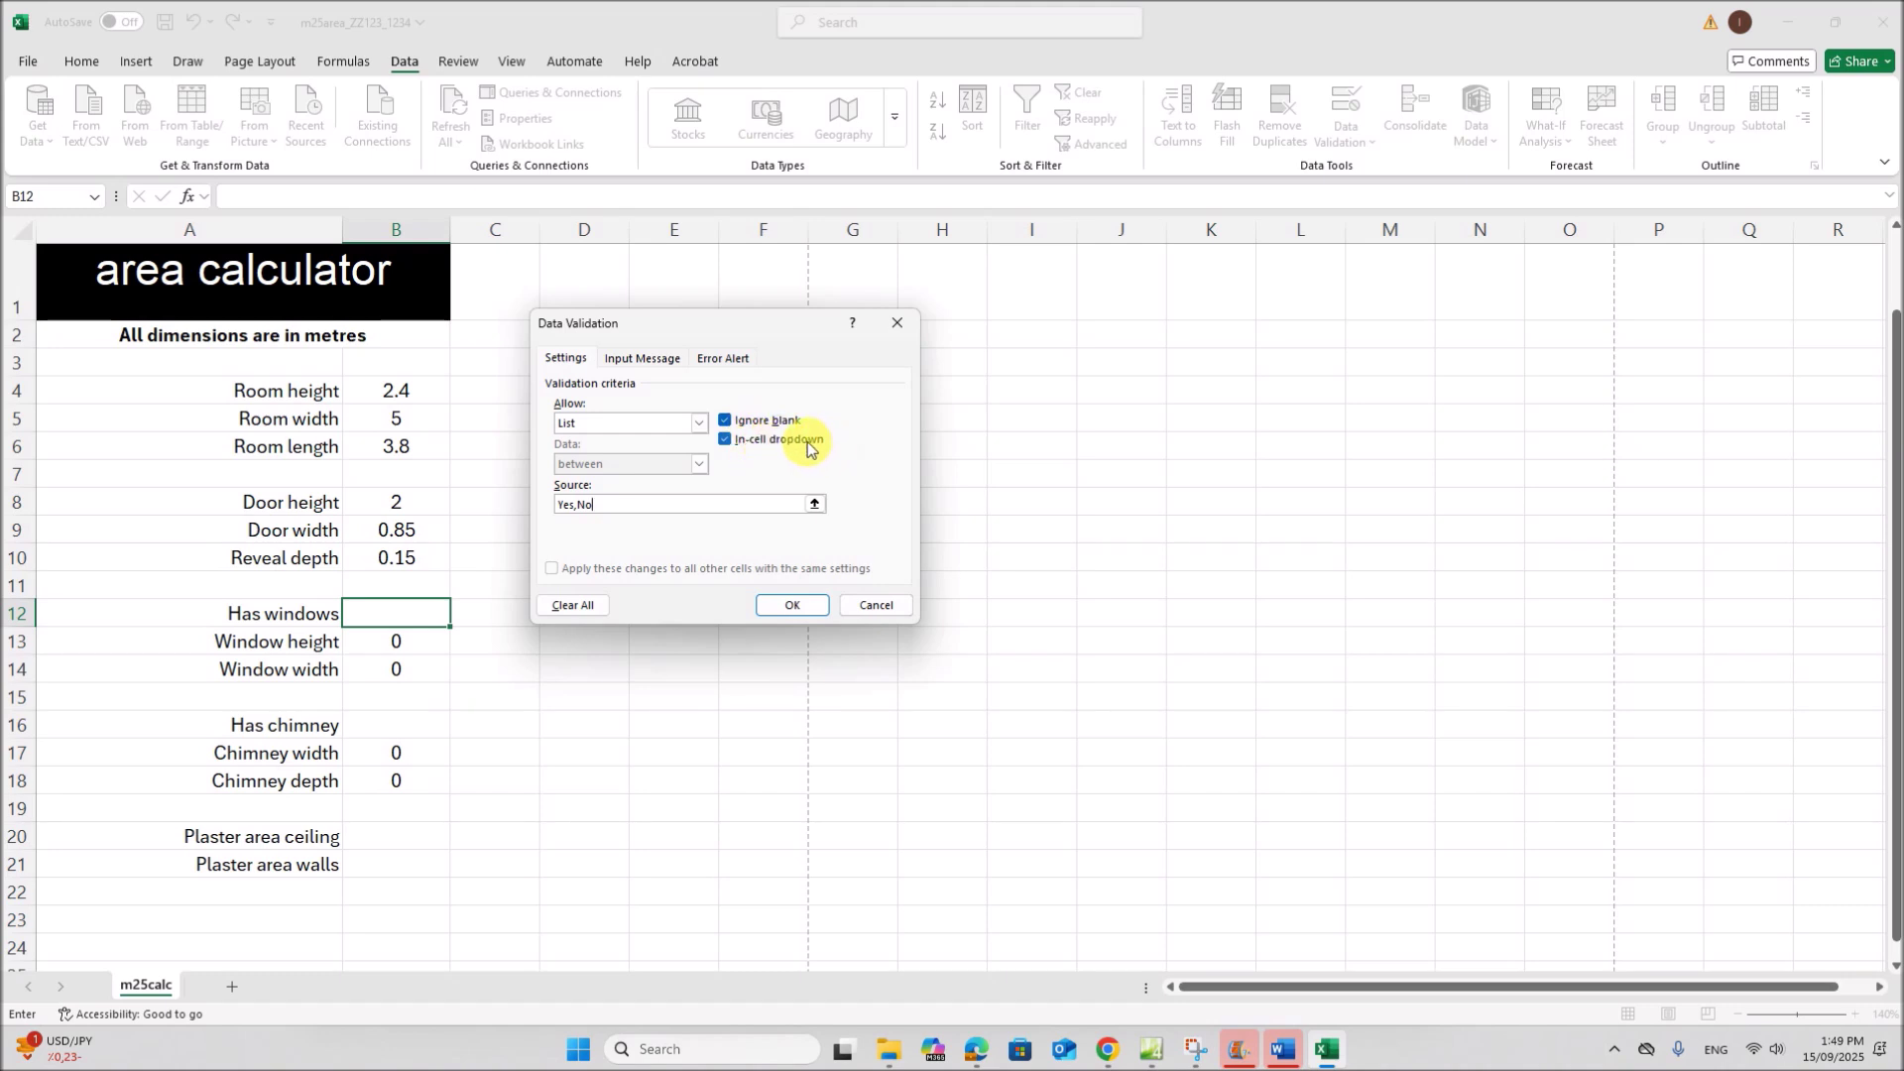
pyautogui.click(724, 420)
pyautogui.click(725, 422)
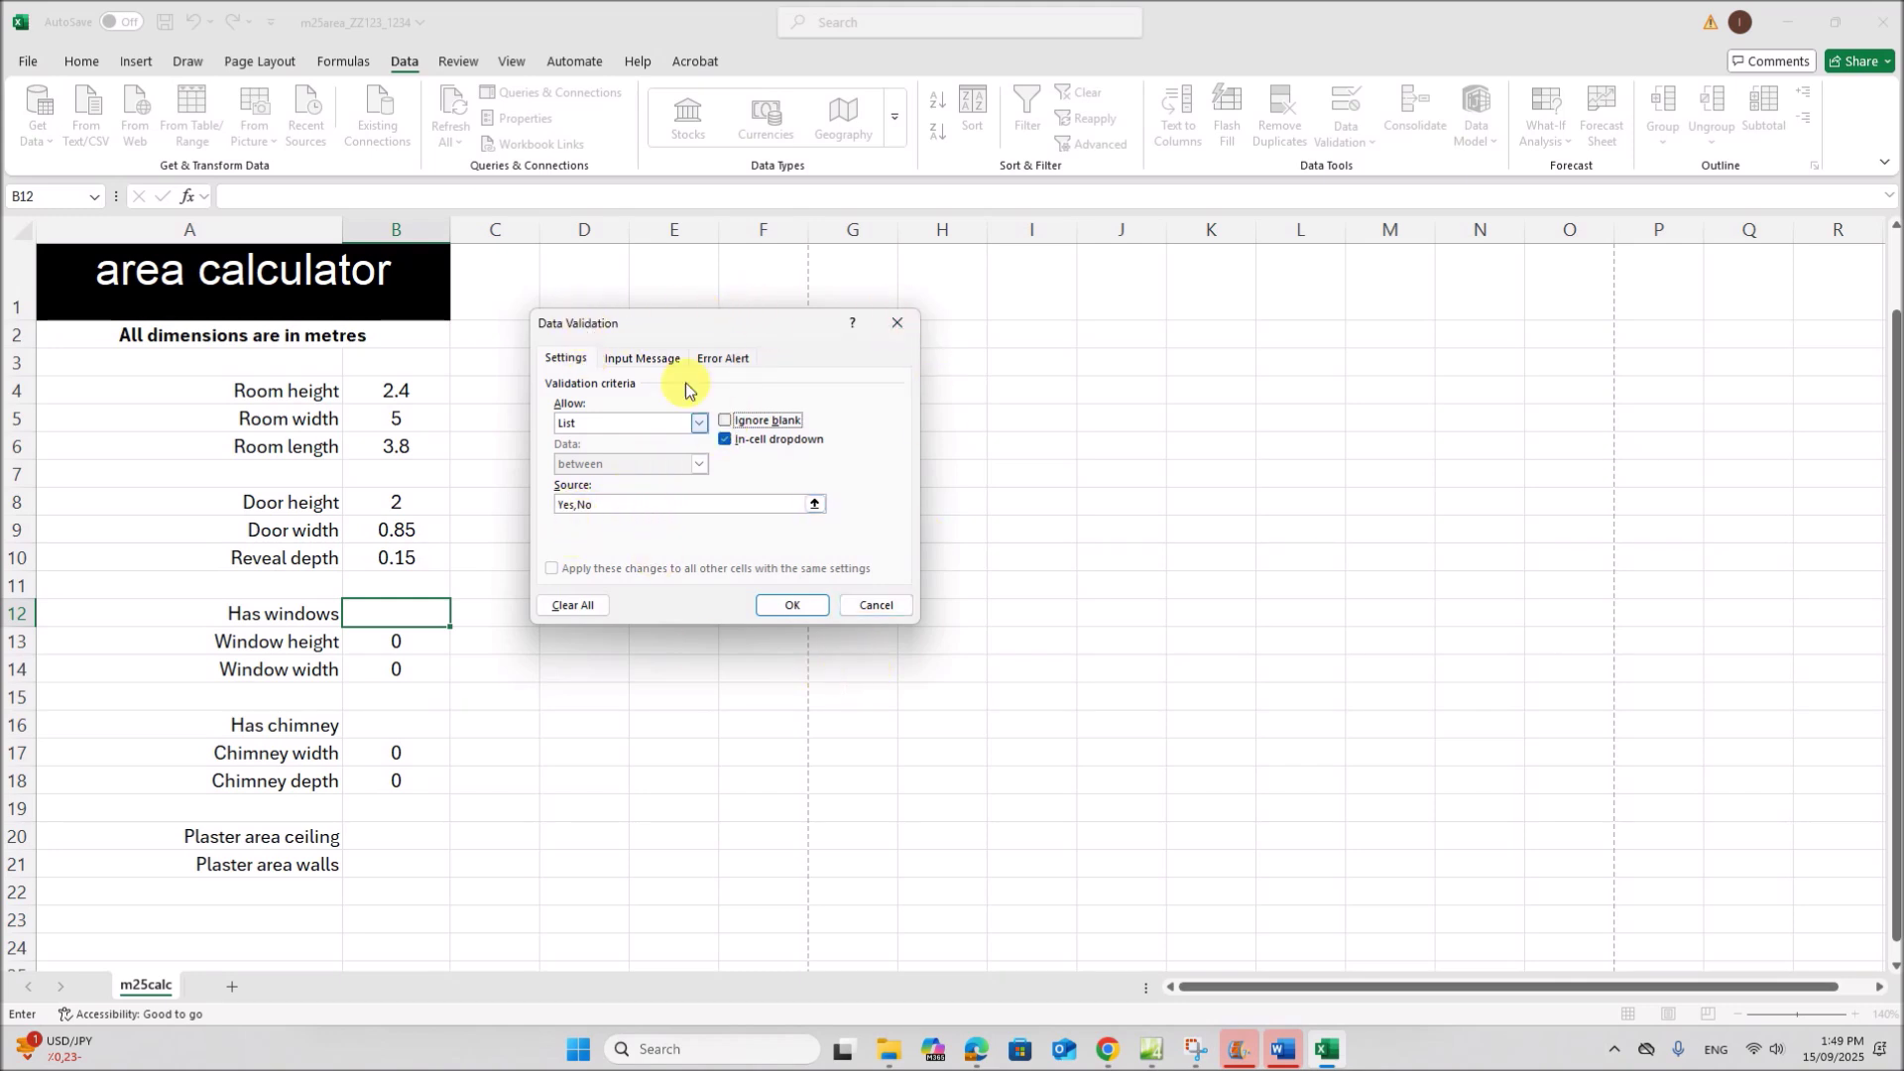
# Capture a screenshot of the Data Validation dialog with Snipping Tool and return to Excel
pyautogui.click(1196, 1050)
pyautogui.click(50, 53)
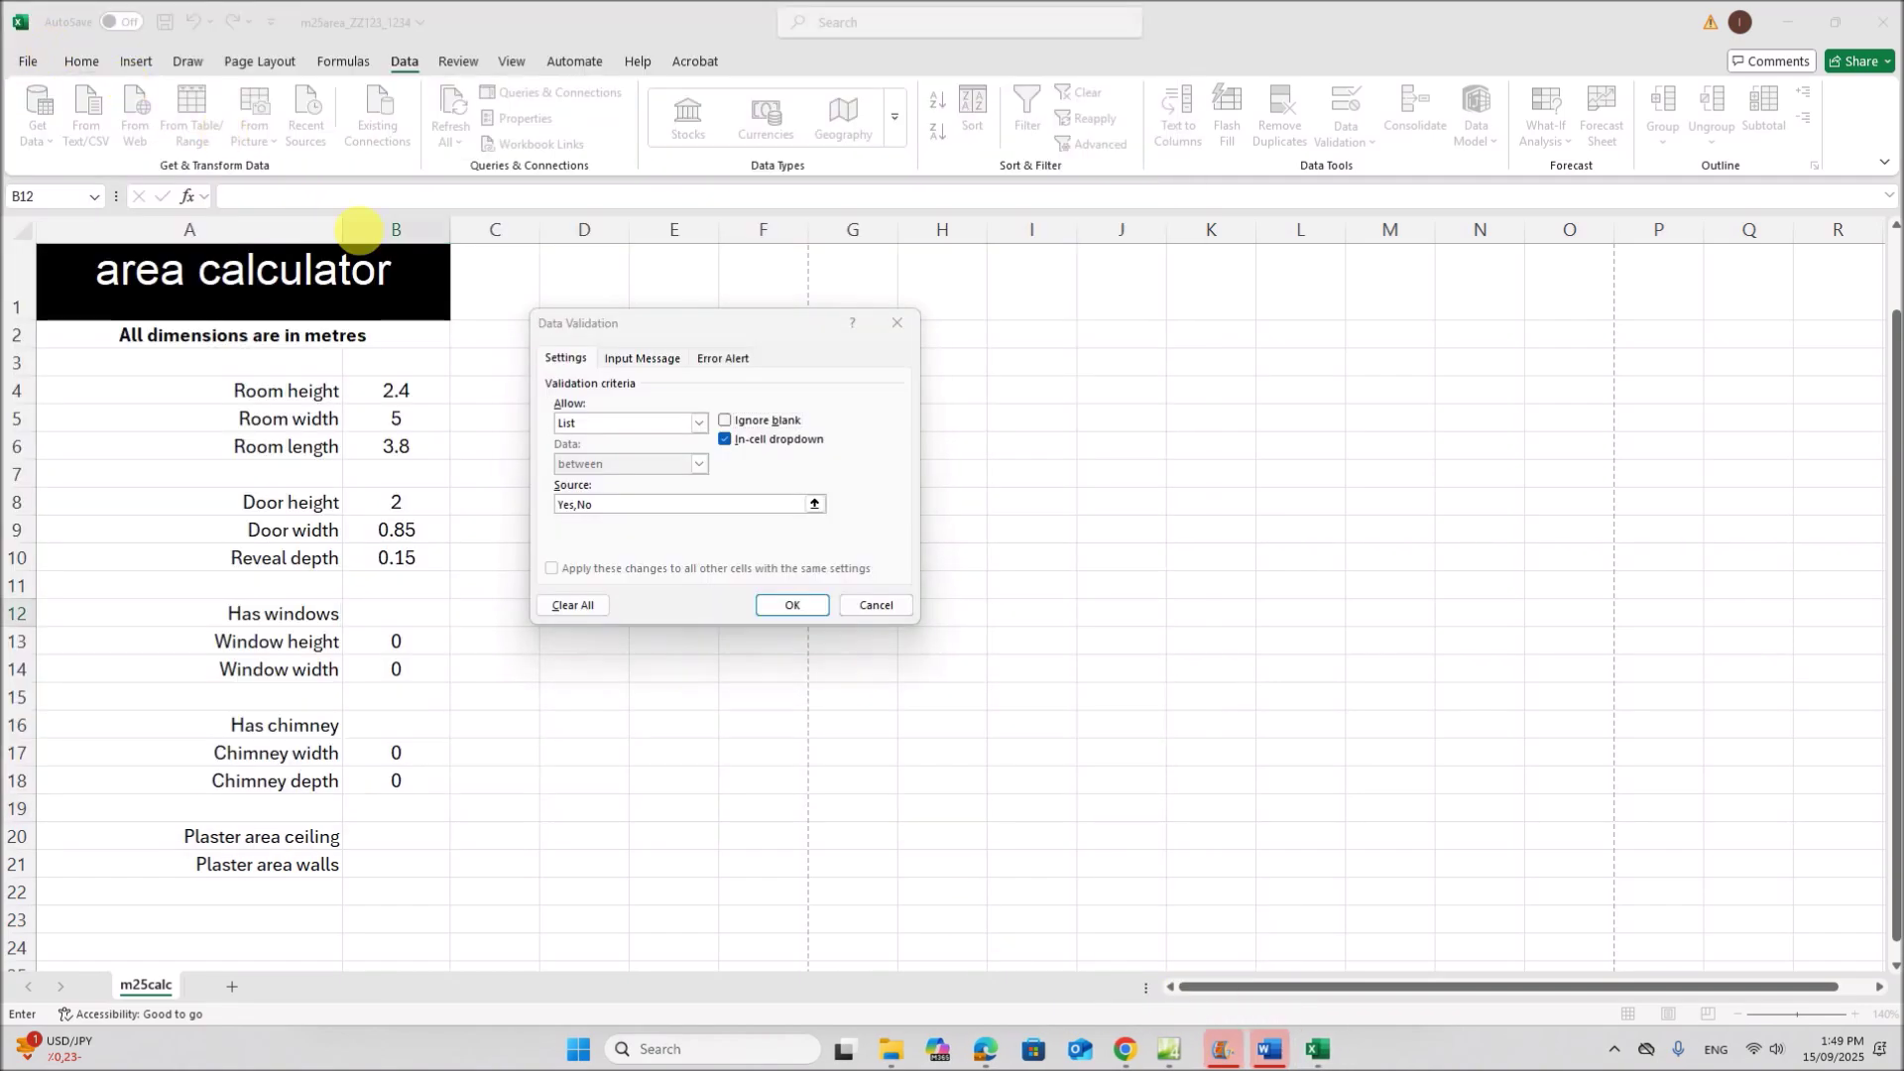
pyautogui.moveTo(922, 591); pyautogui.dragTo(923, 629)
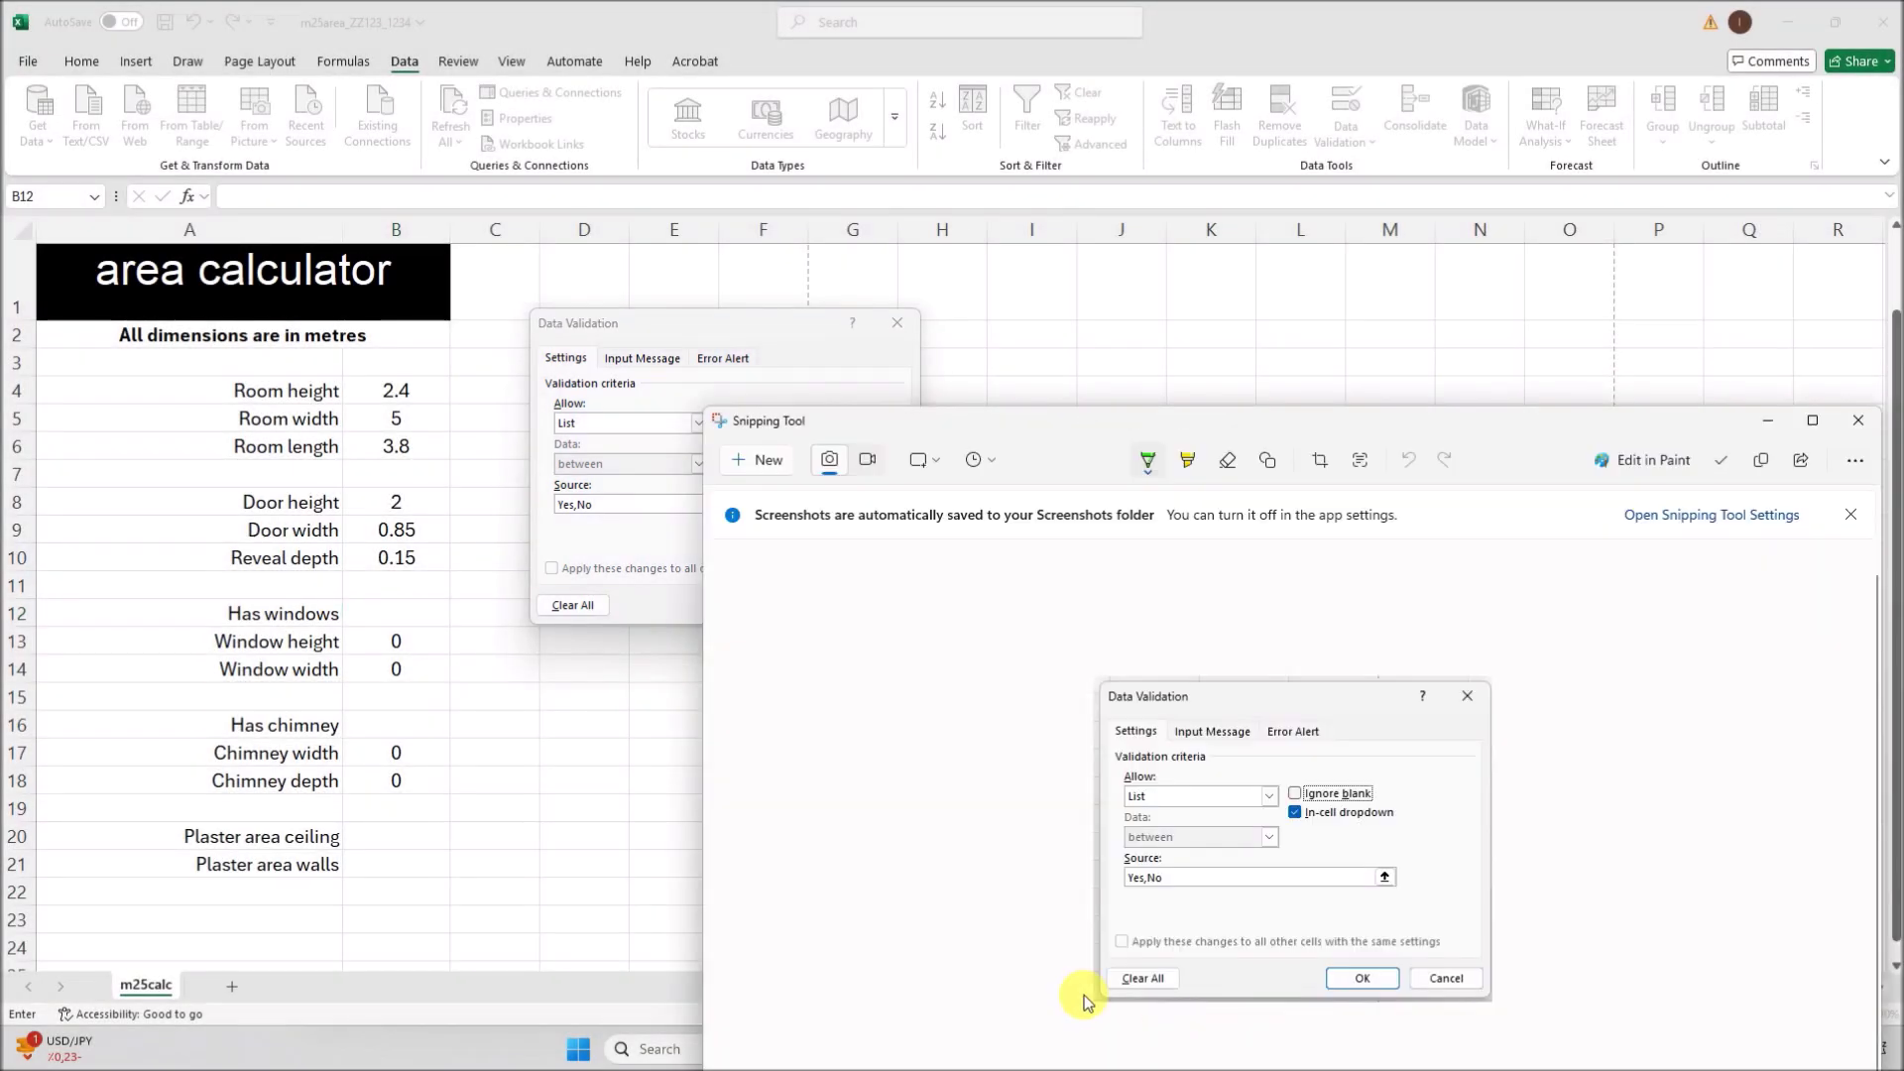
pyautogui.click(545, 863)
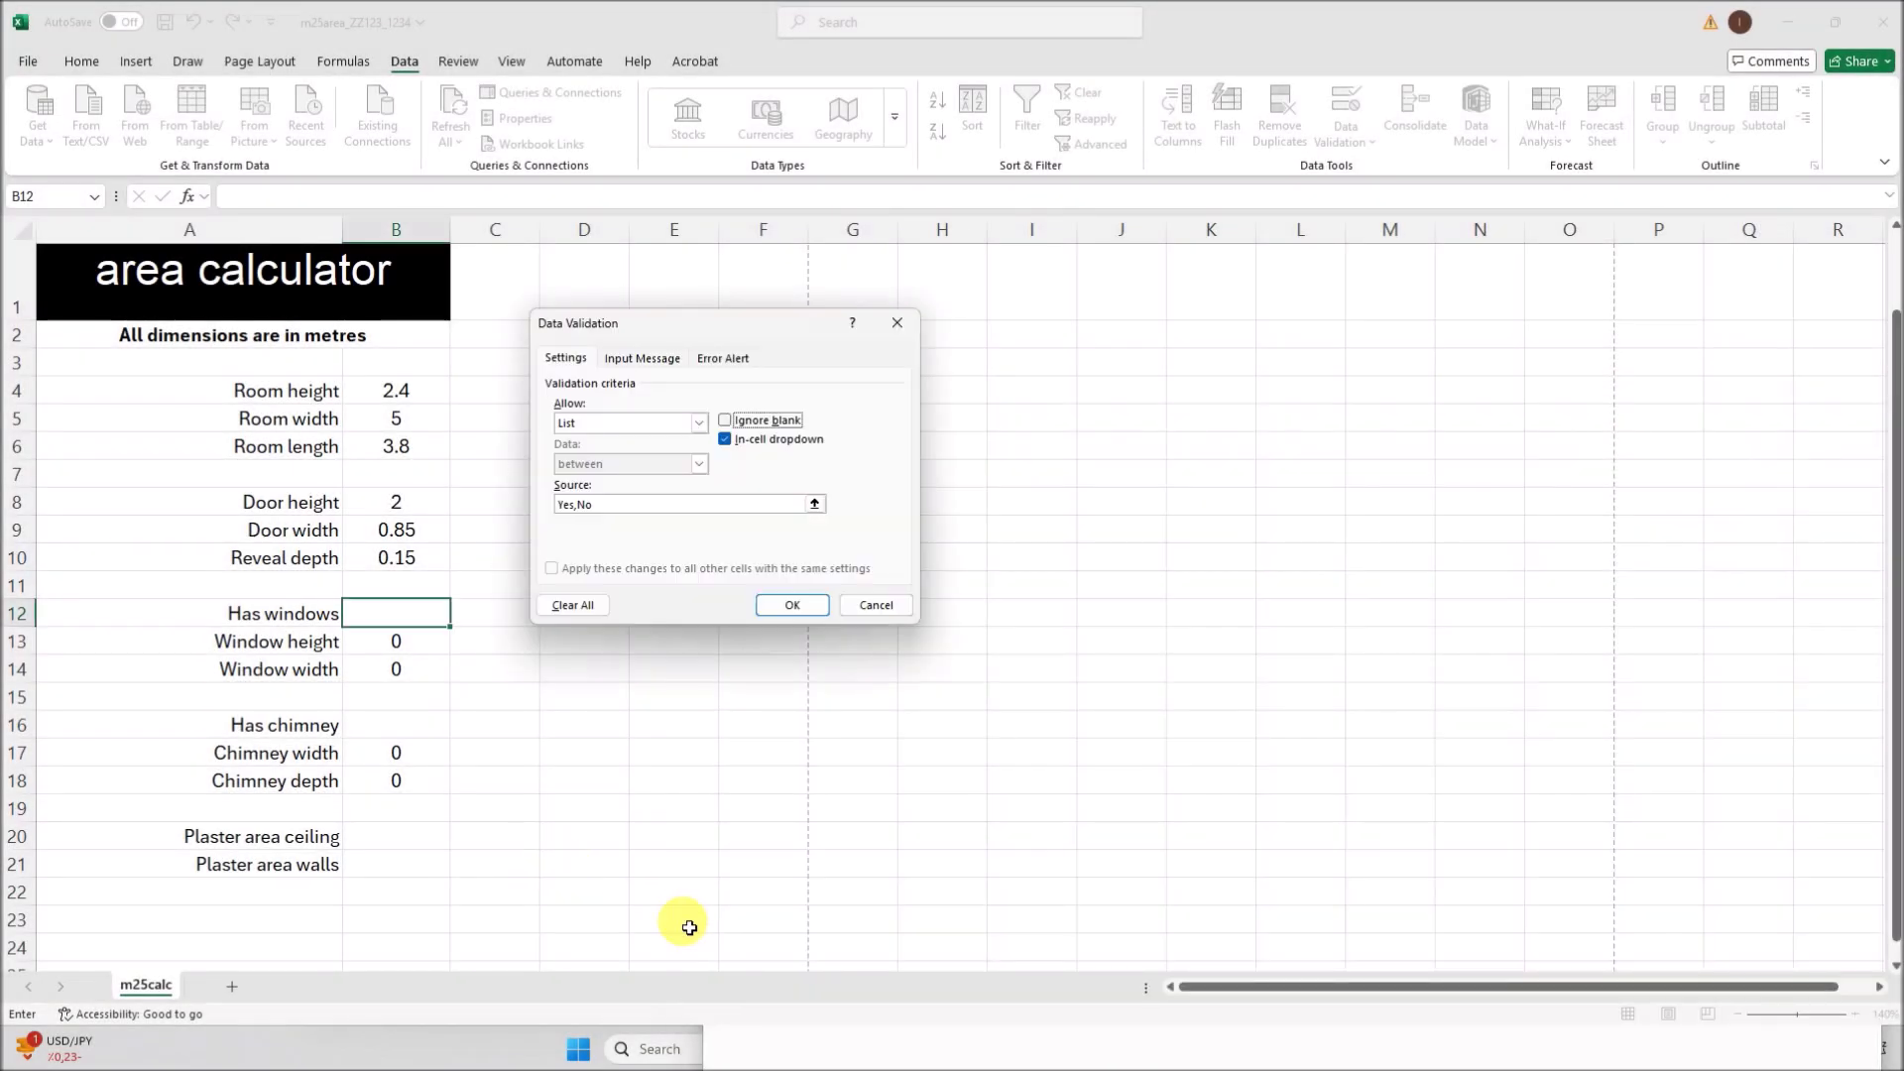
# Apply the validation rule to B12 and check its drop-down list without choosing an entry
pyautogui.click(793, 607)
pyautogui.click(458, 621)
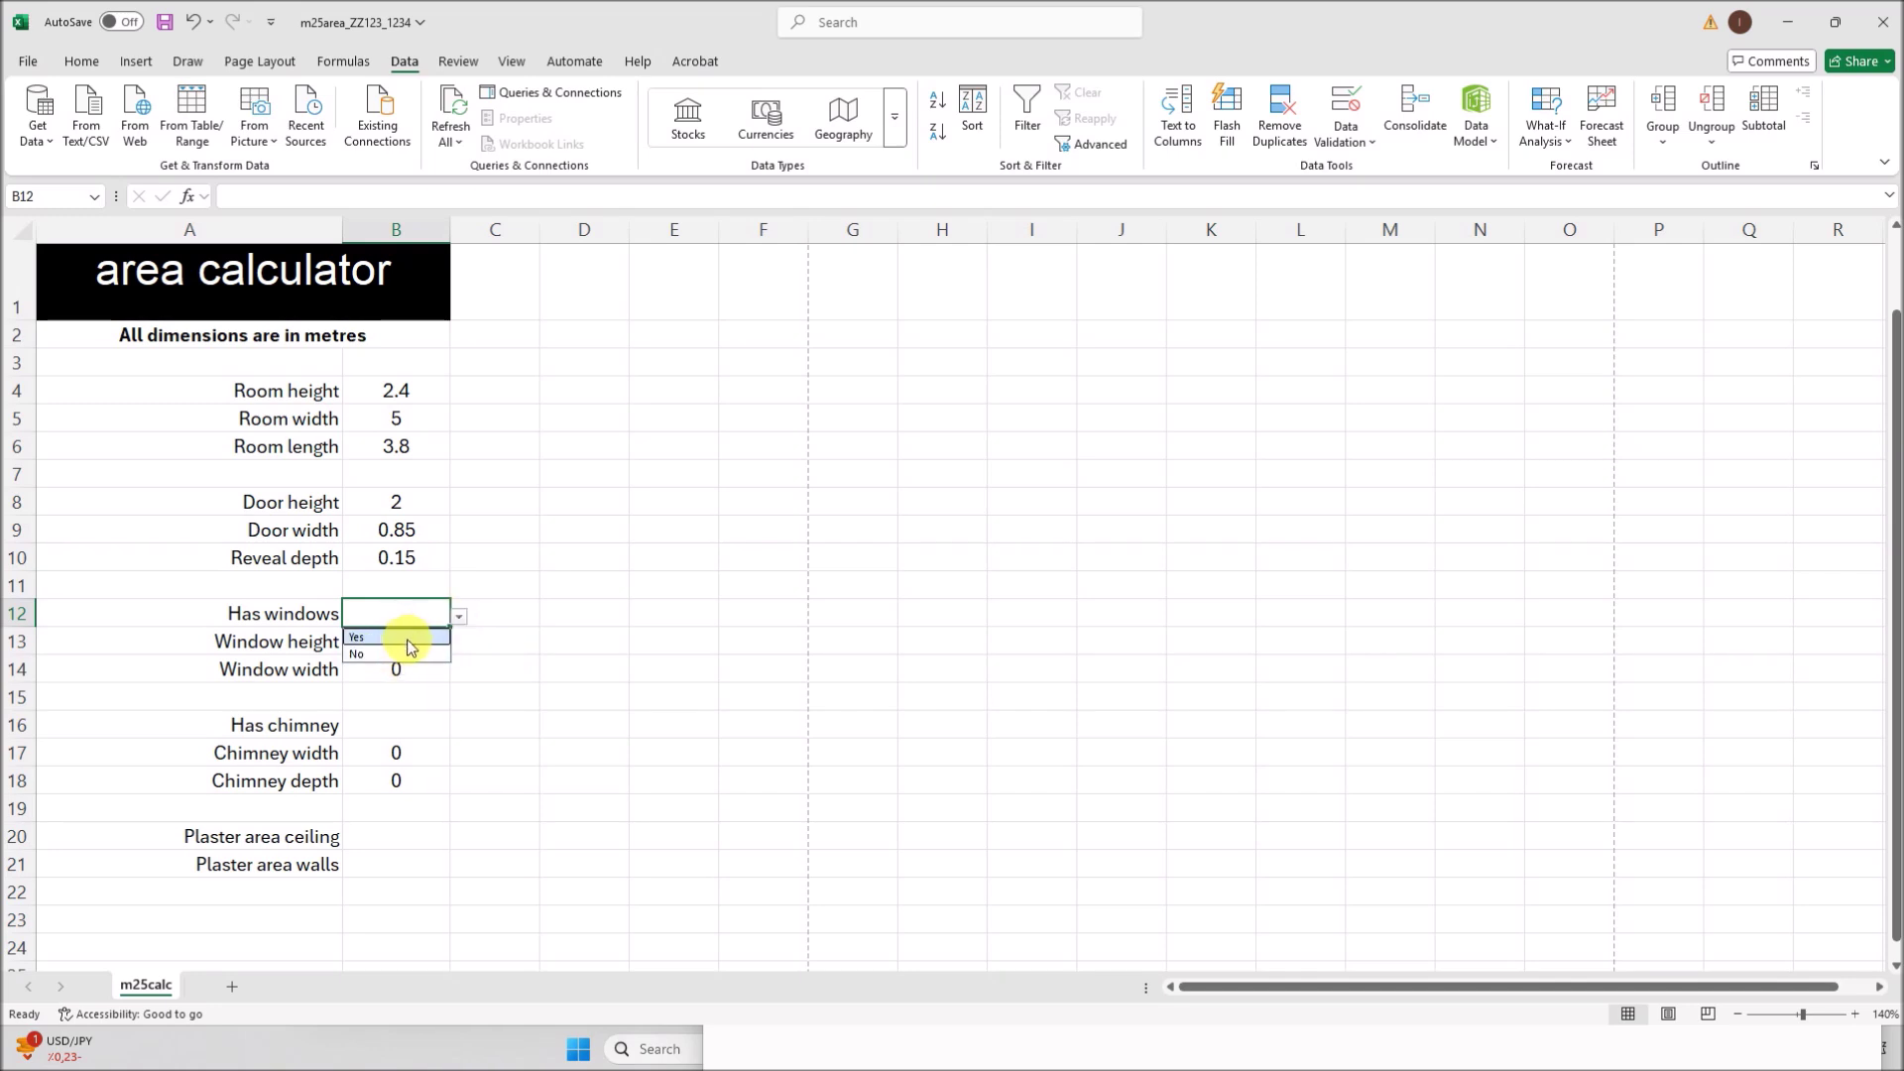
pyautogui.click(633, 587)
# Minimize Snipping Tool, switch to the Word evidence document, and paste the validation screenshot under the heading Step 14 Evidence
pyautogui.click(836, 1039)
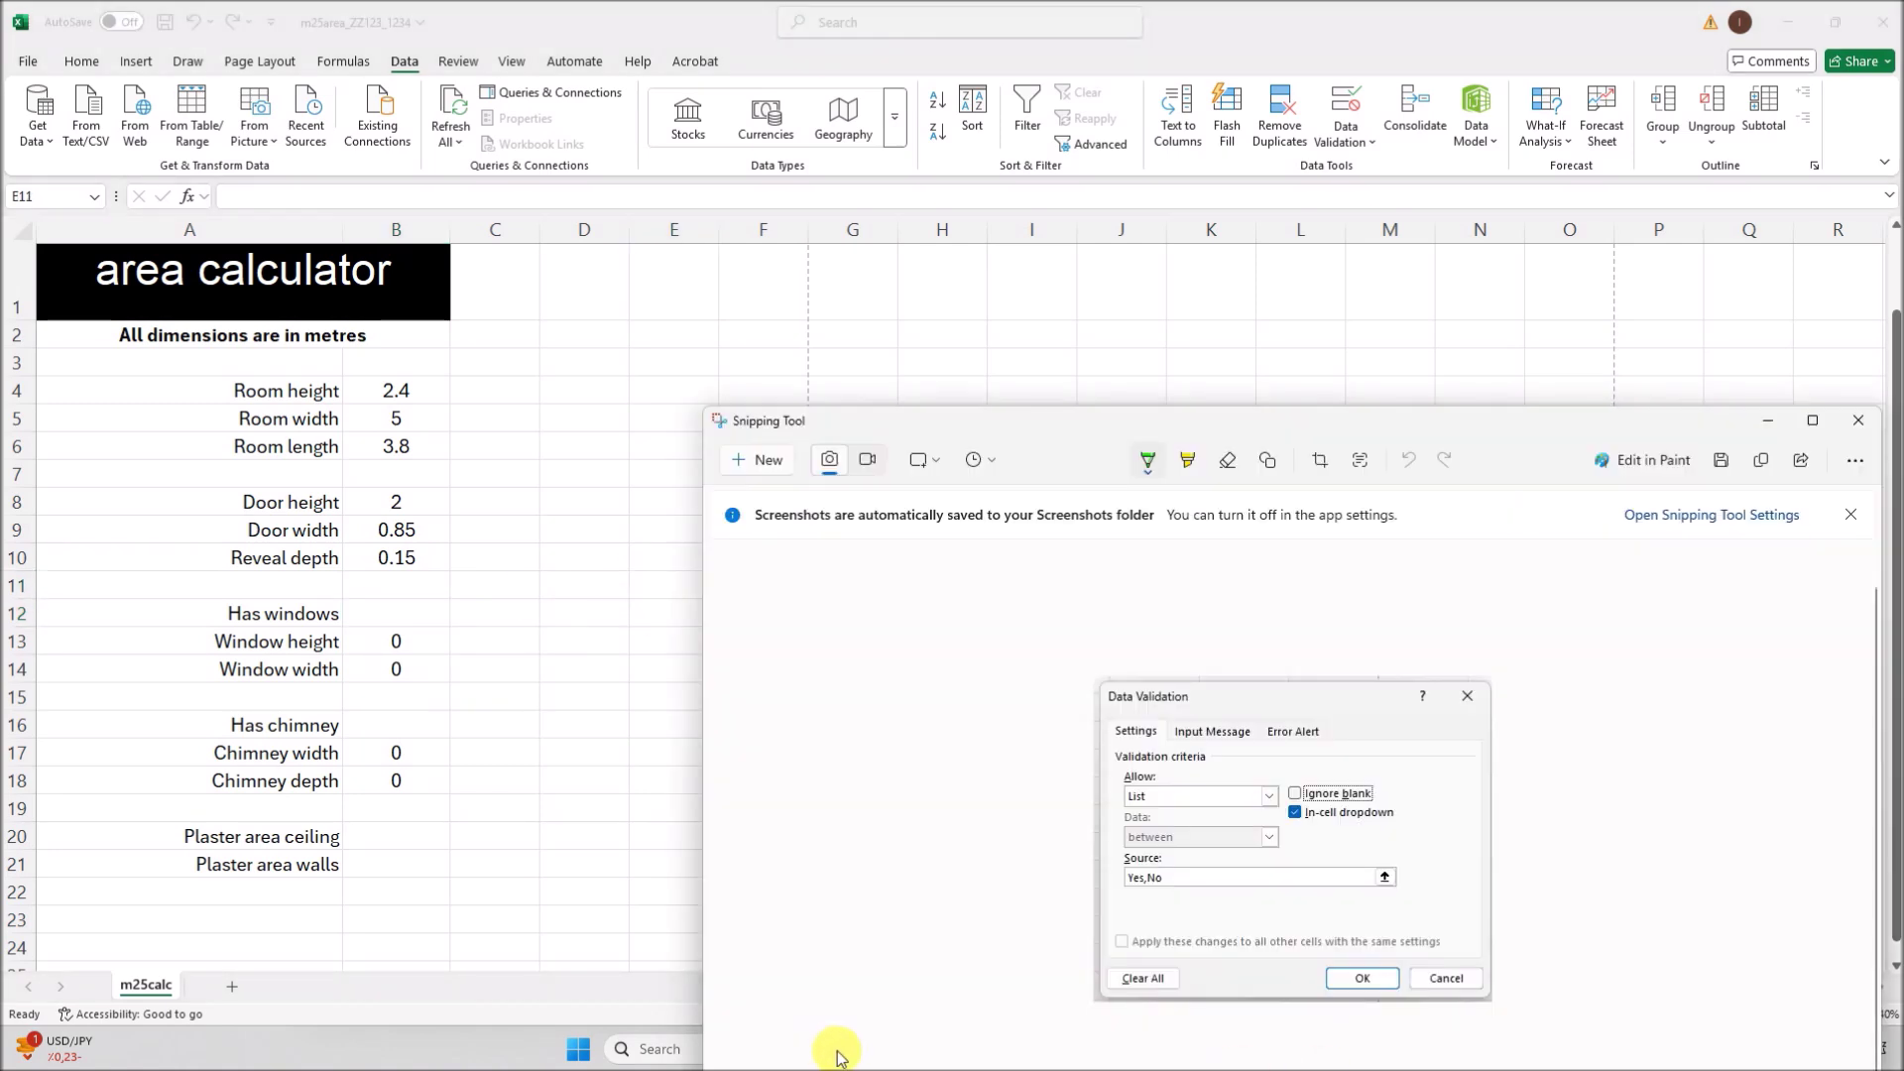
pyautogui.click(1766, 426)
pyautogui.moveTo(1096, 1053)
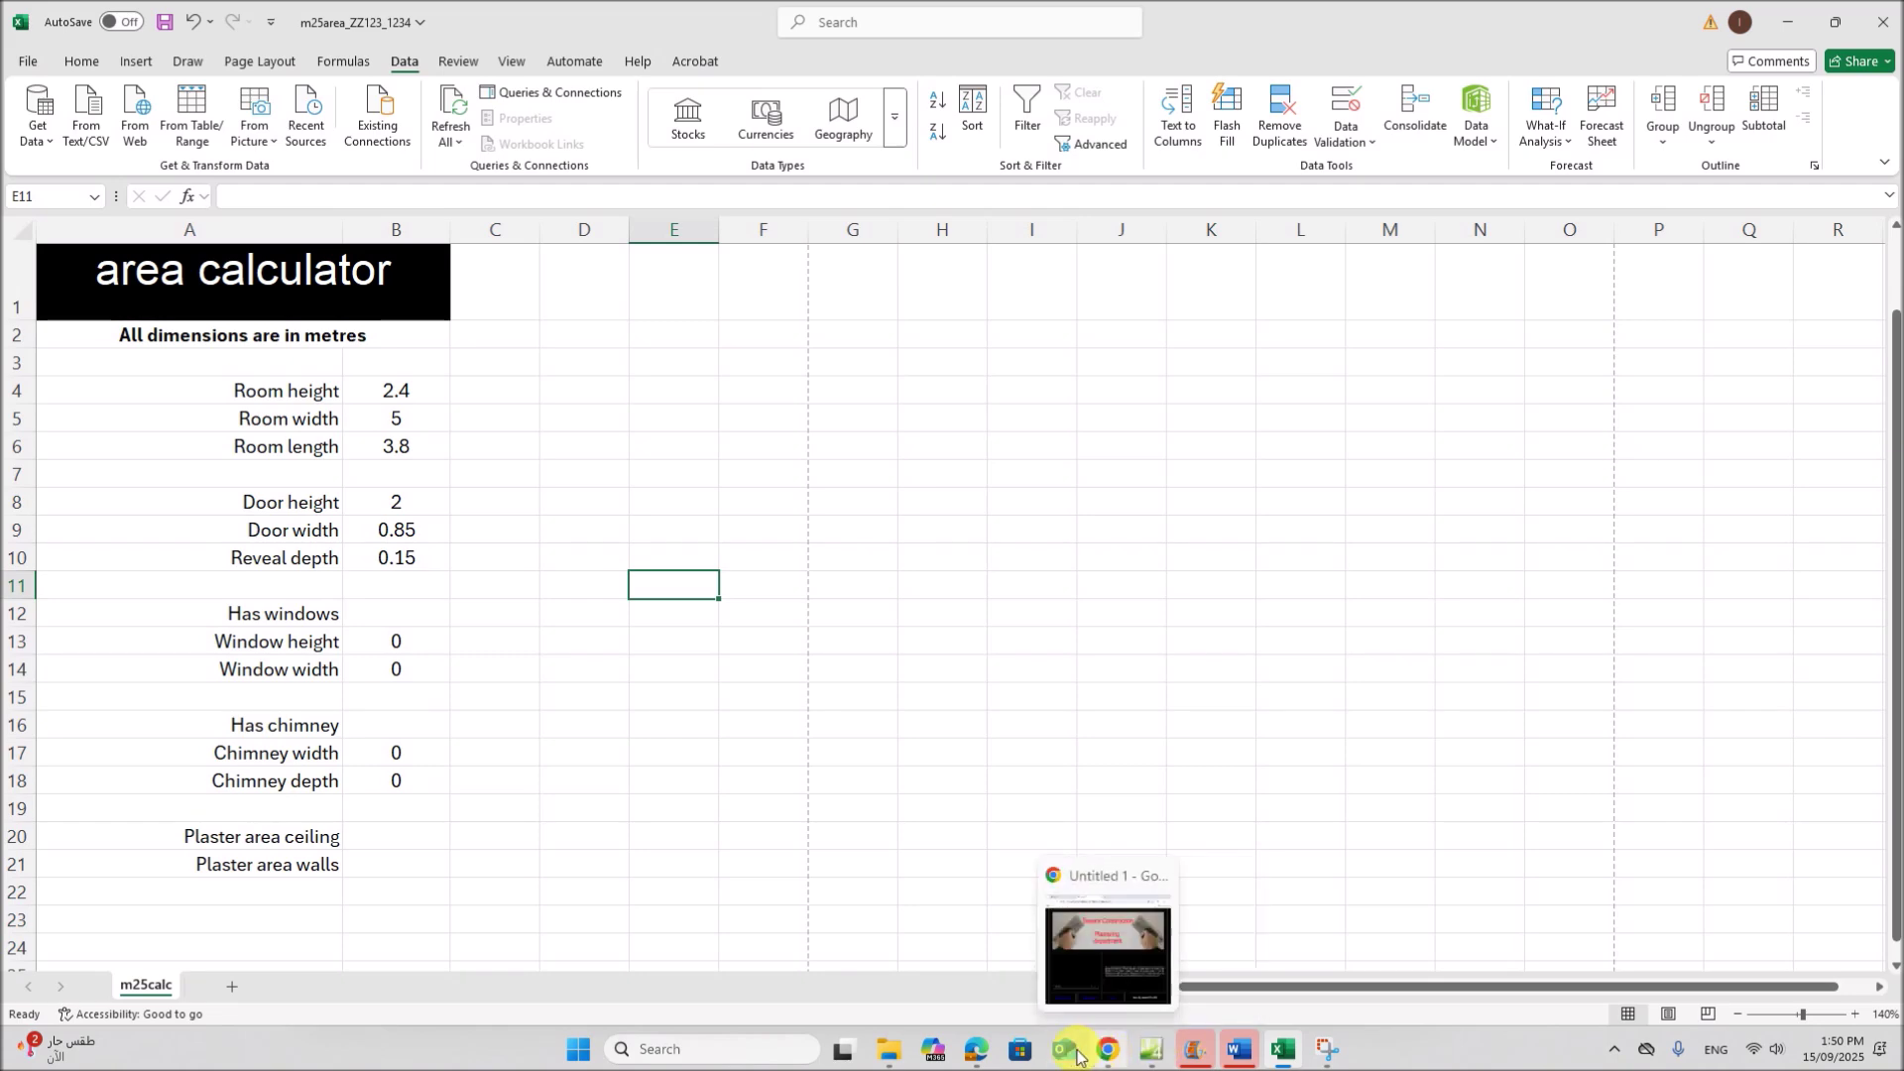
pyautogui.click(977, 1050)
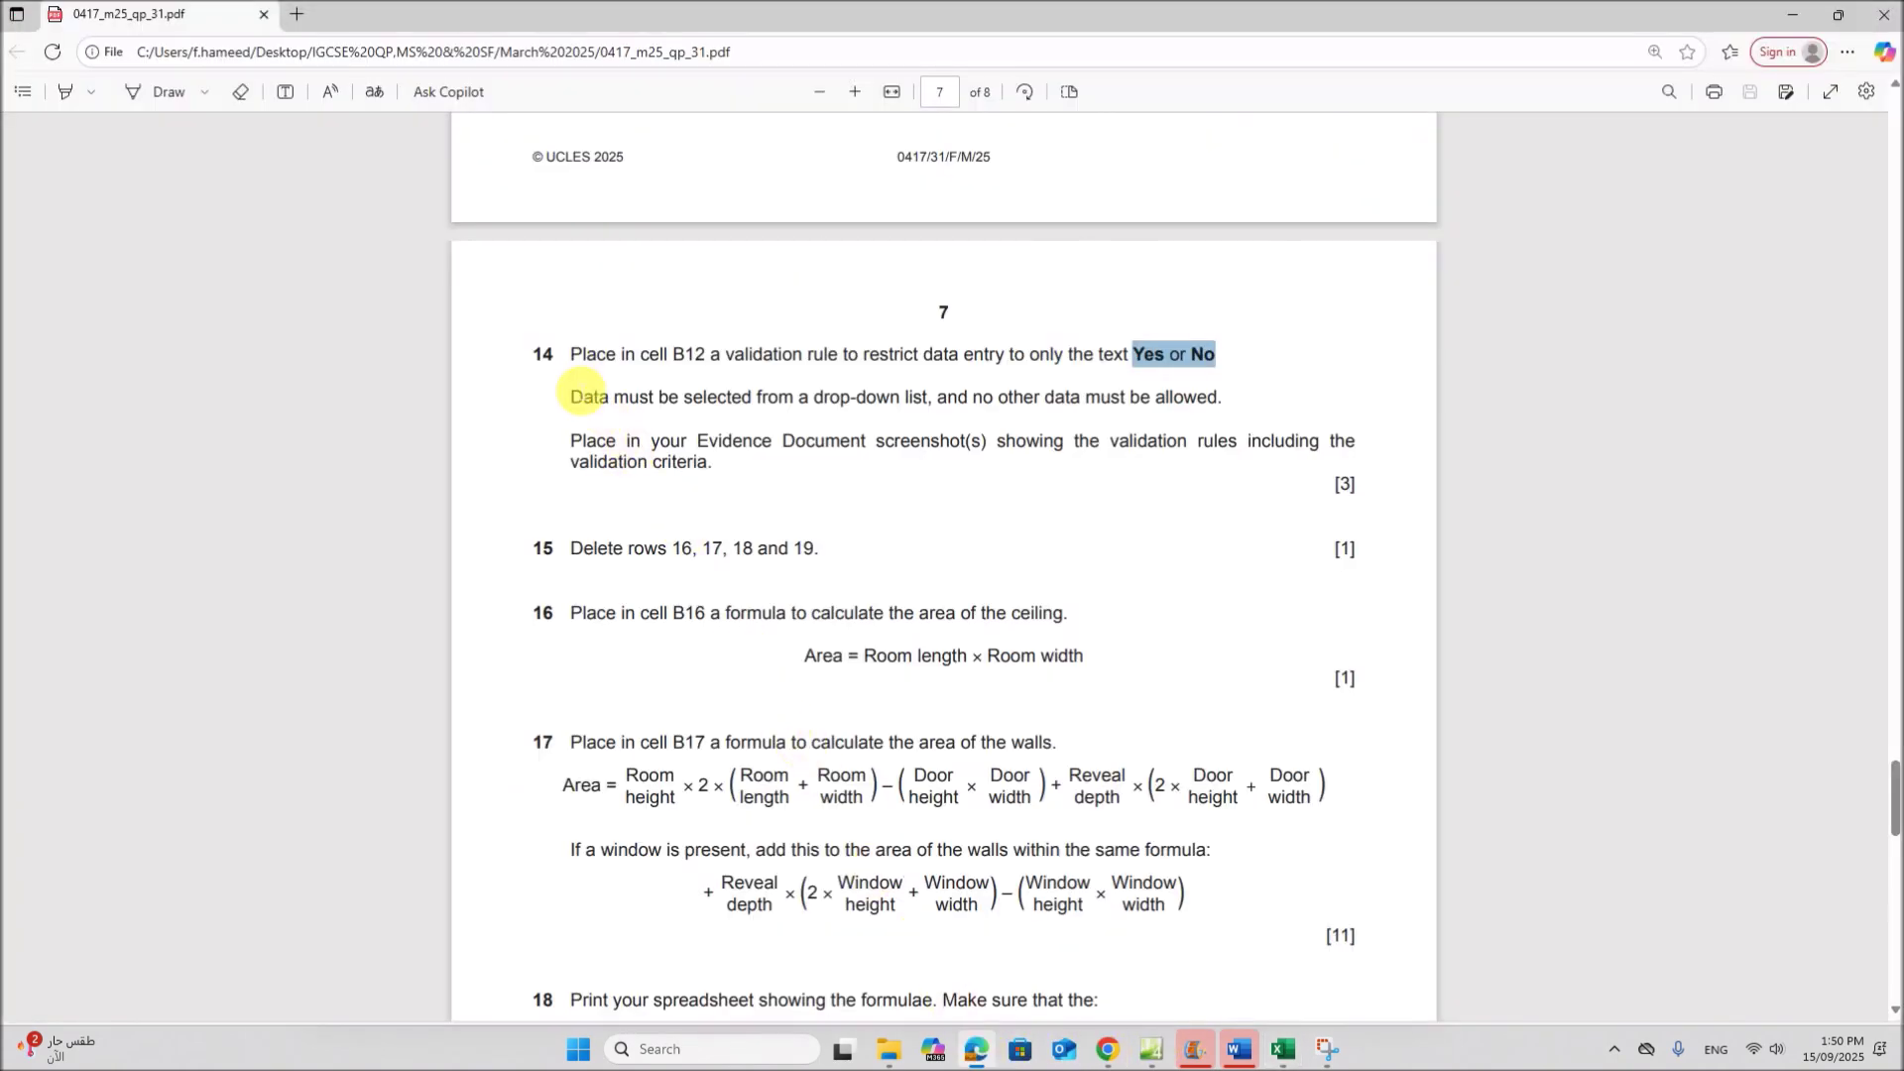
pyautogui.click(1202, 1052)
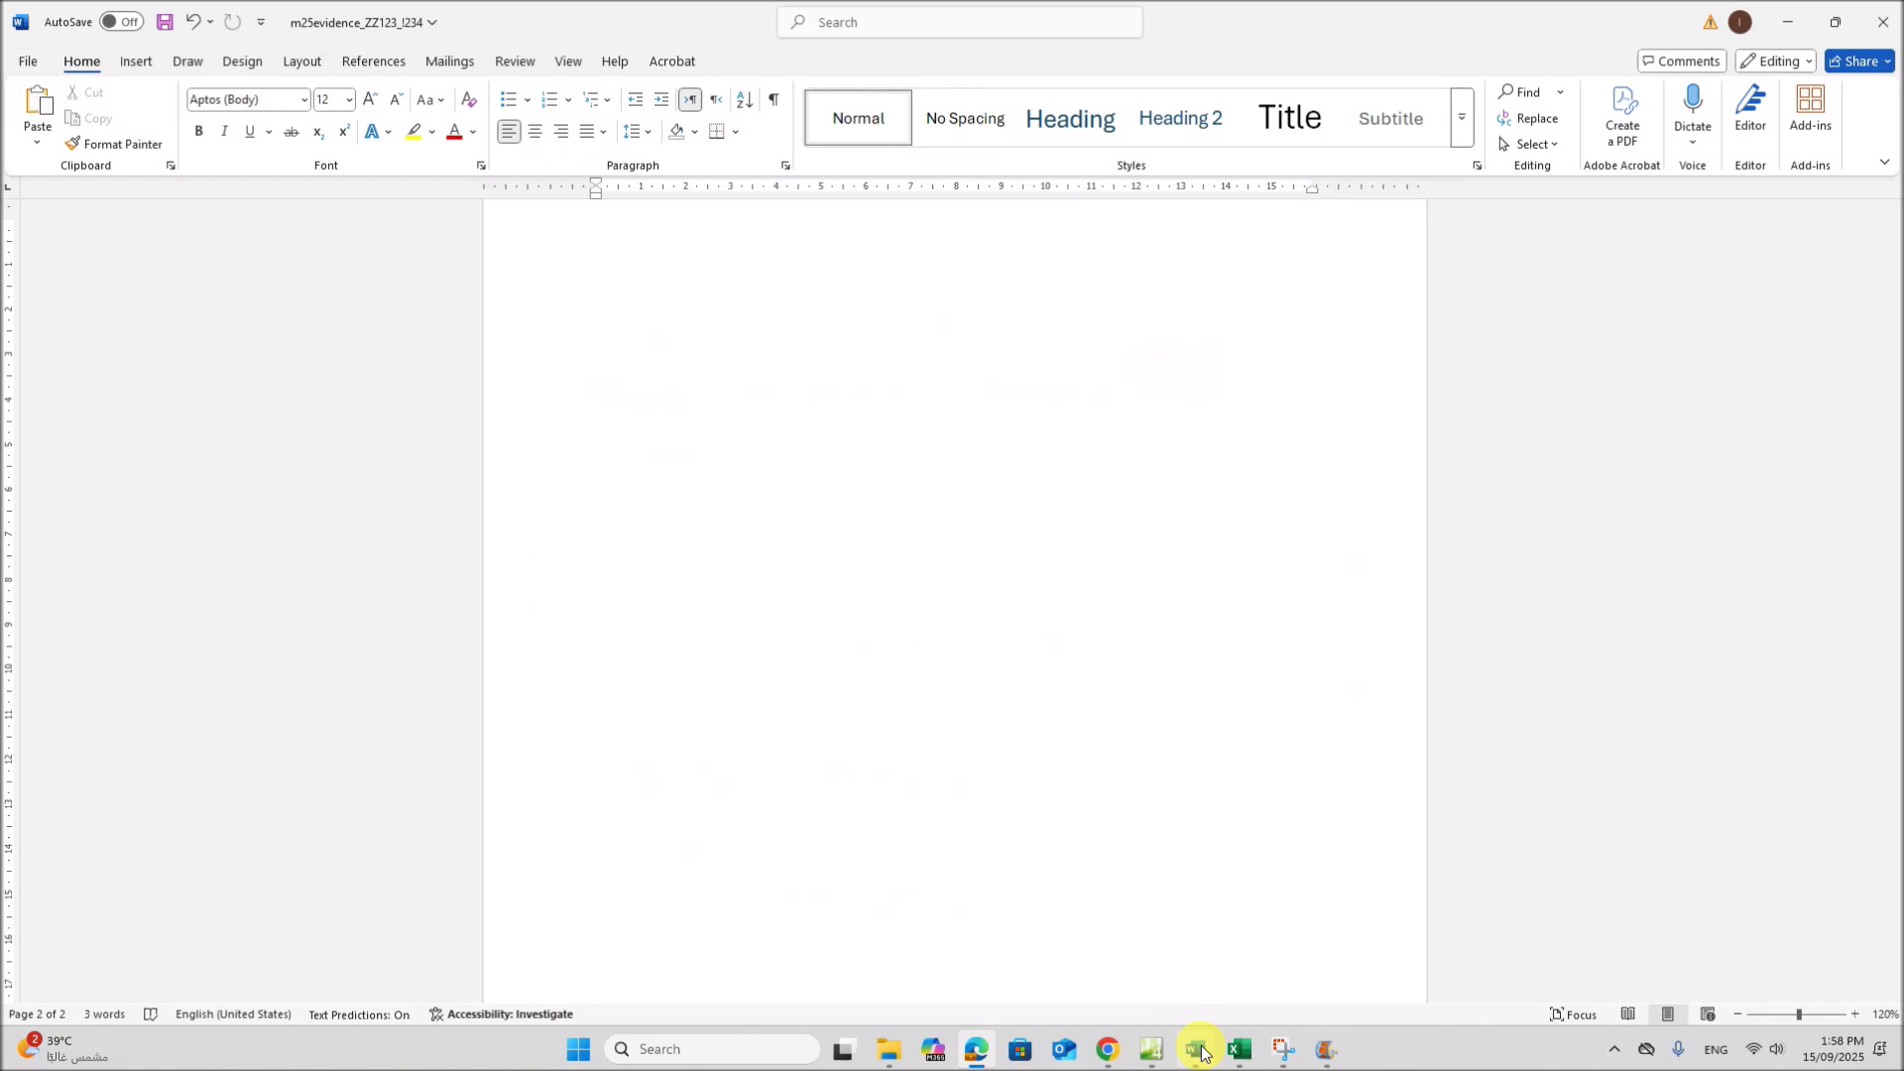
pyautogui.click(842, 635)
pyautogui.write('t')
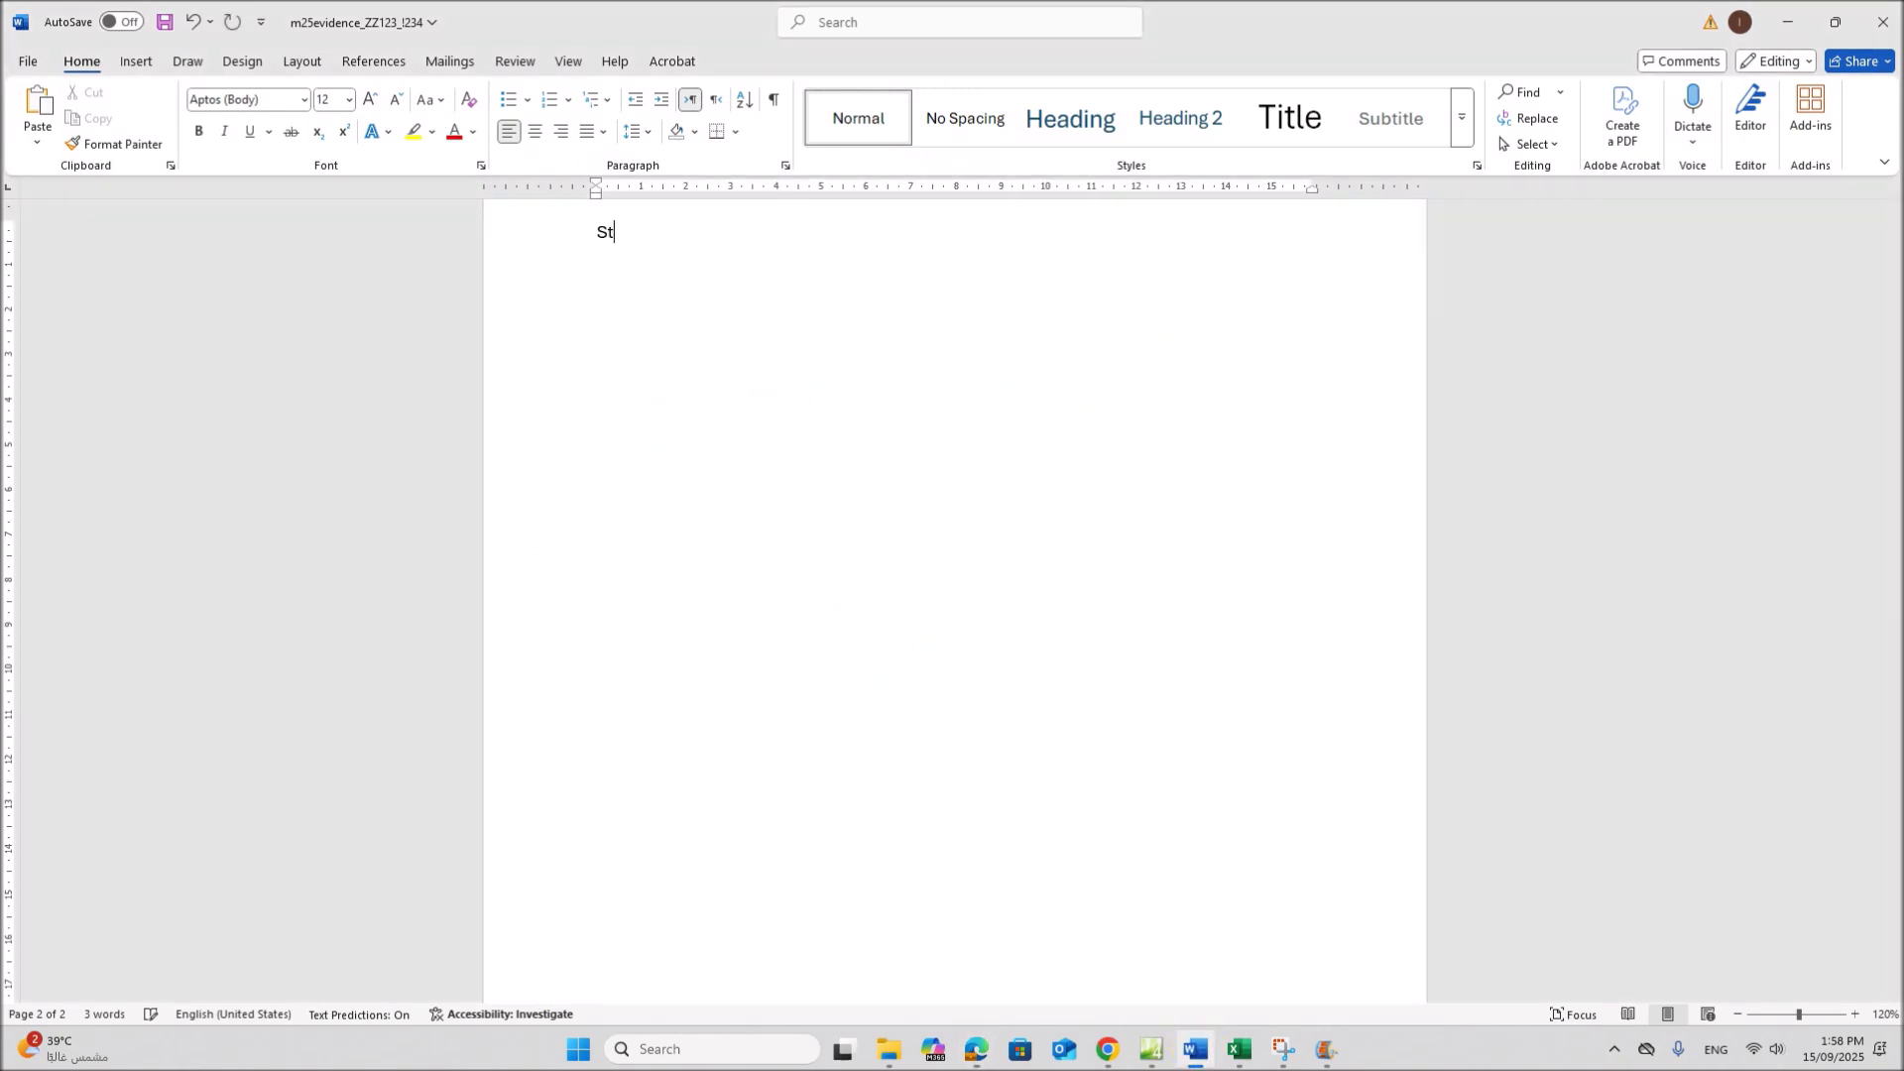
pyautogui.write('ep 14 E')
pyautogui.hotkey('ctrl', 'v')
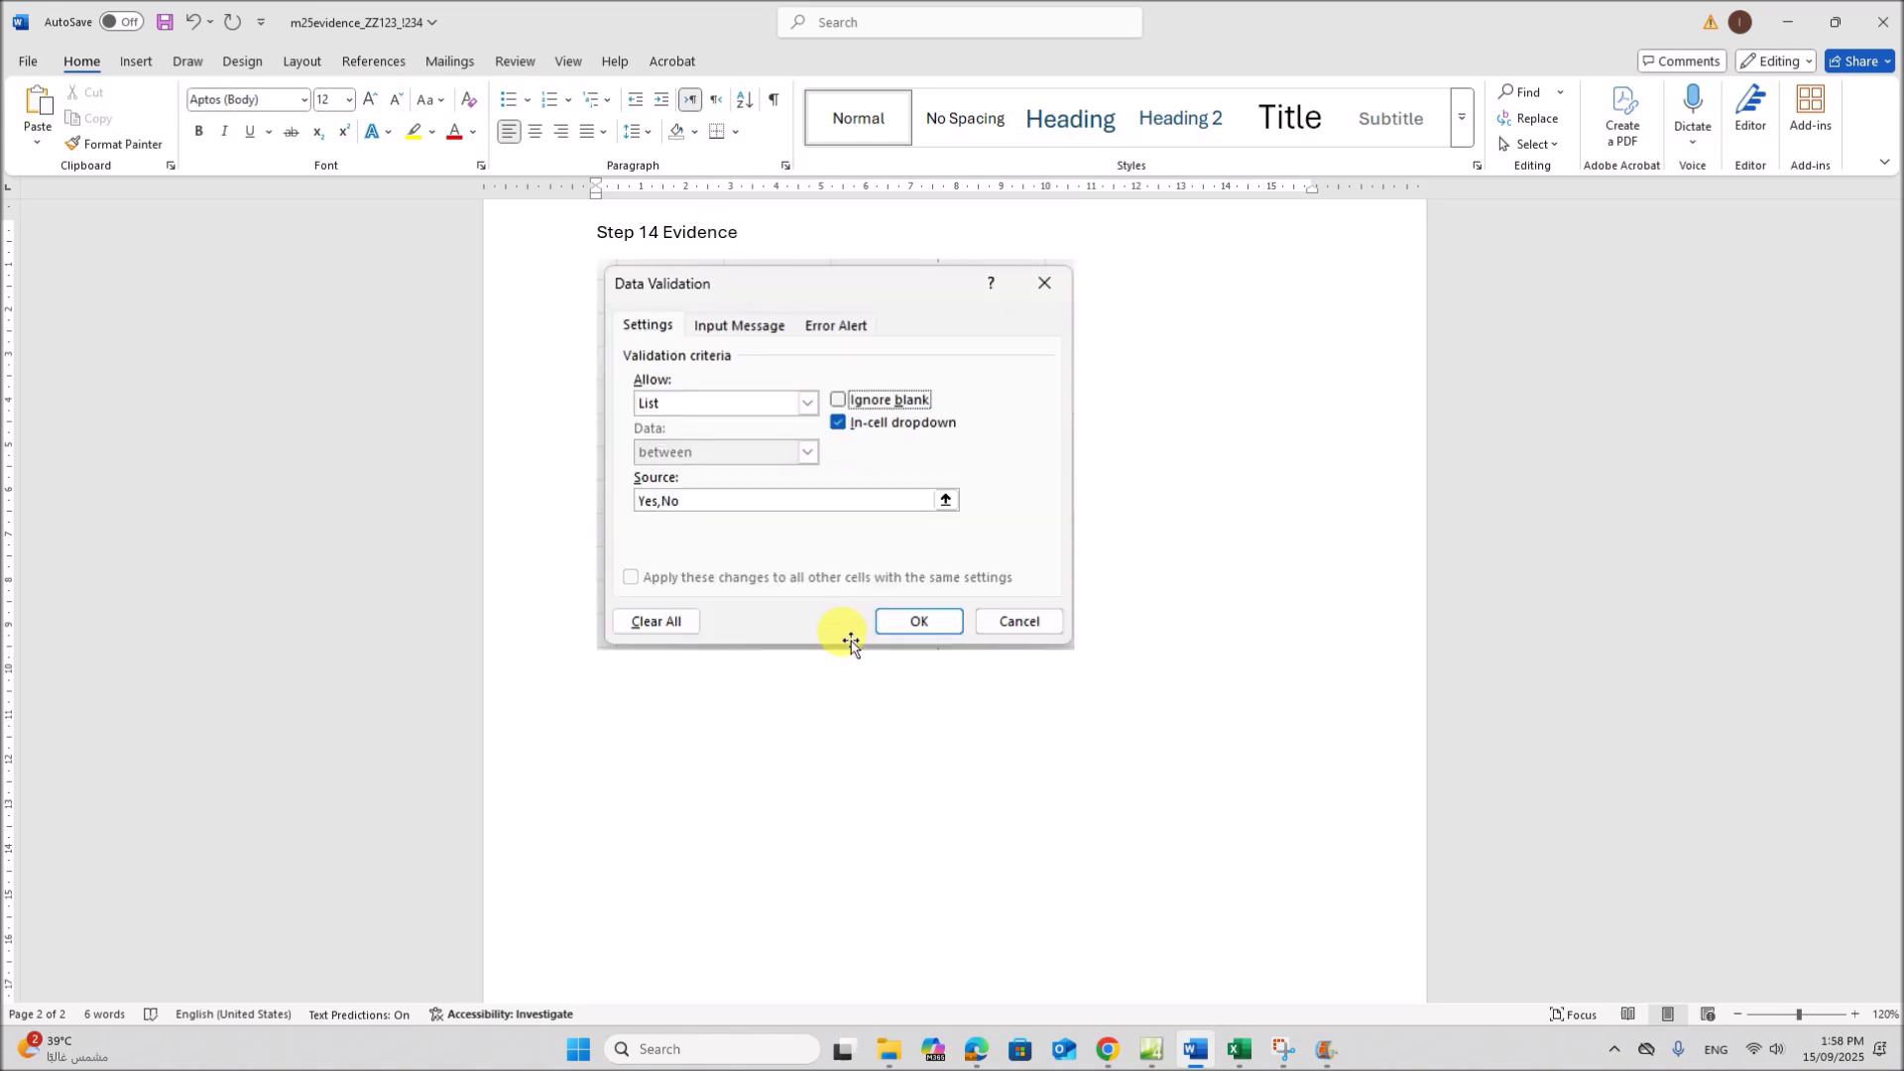
# Following question 15 in the exam paper, delete rows 16 to 19 from the Excel sheet
pyautogui.click(972, 1048)
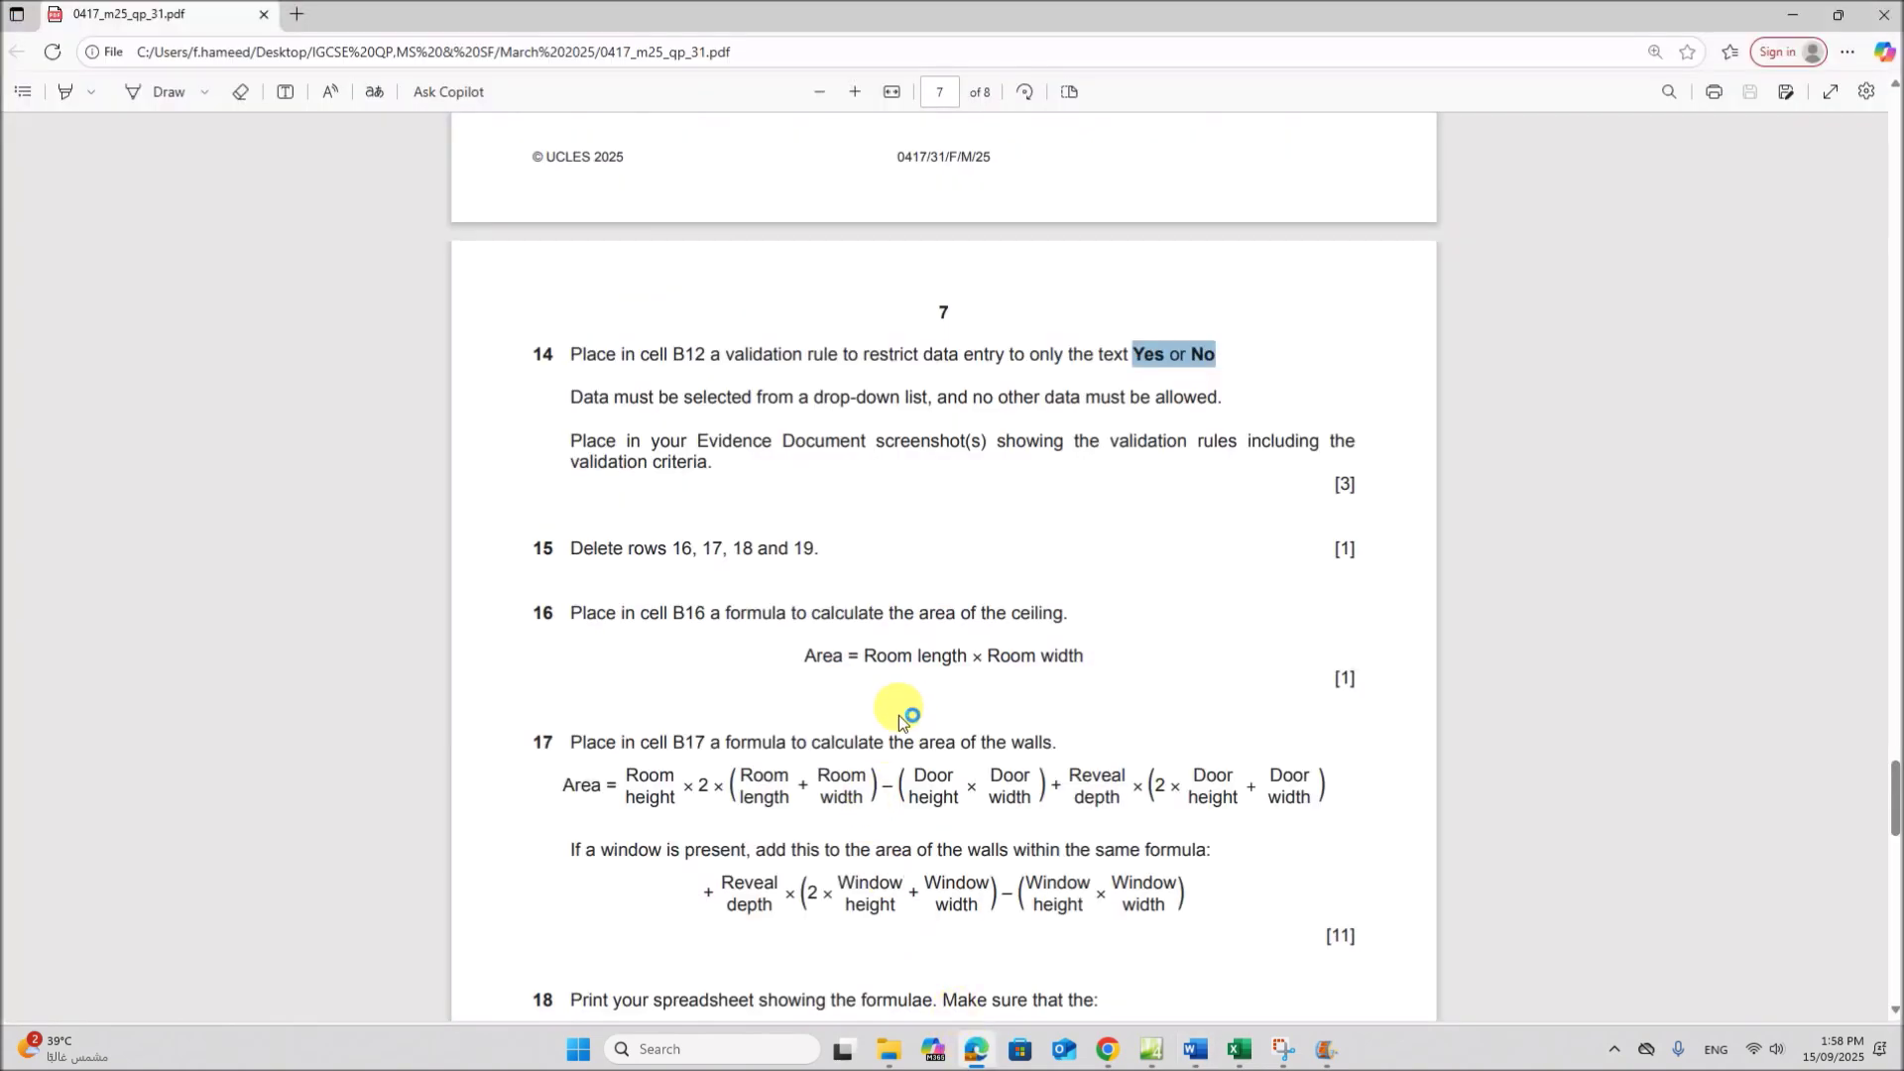
pyautogui.scroll(-2, 899, 721)
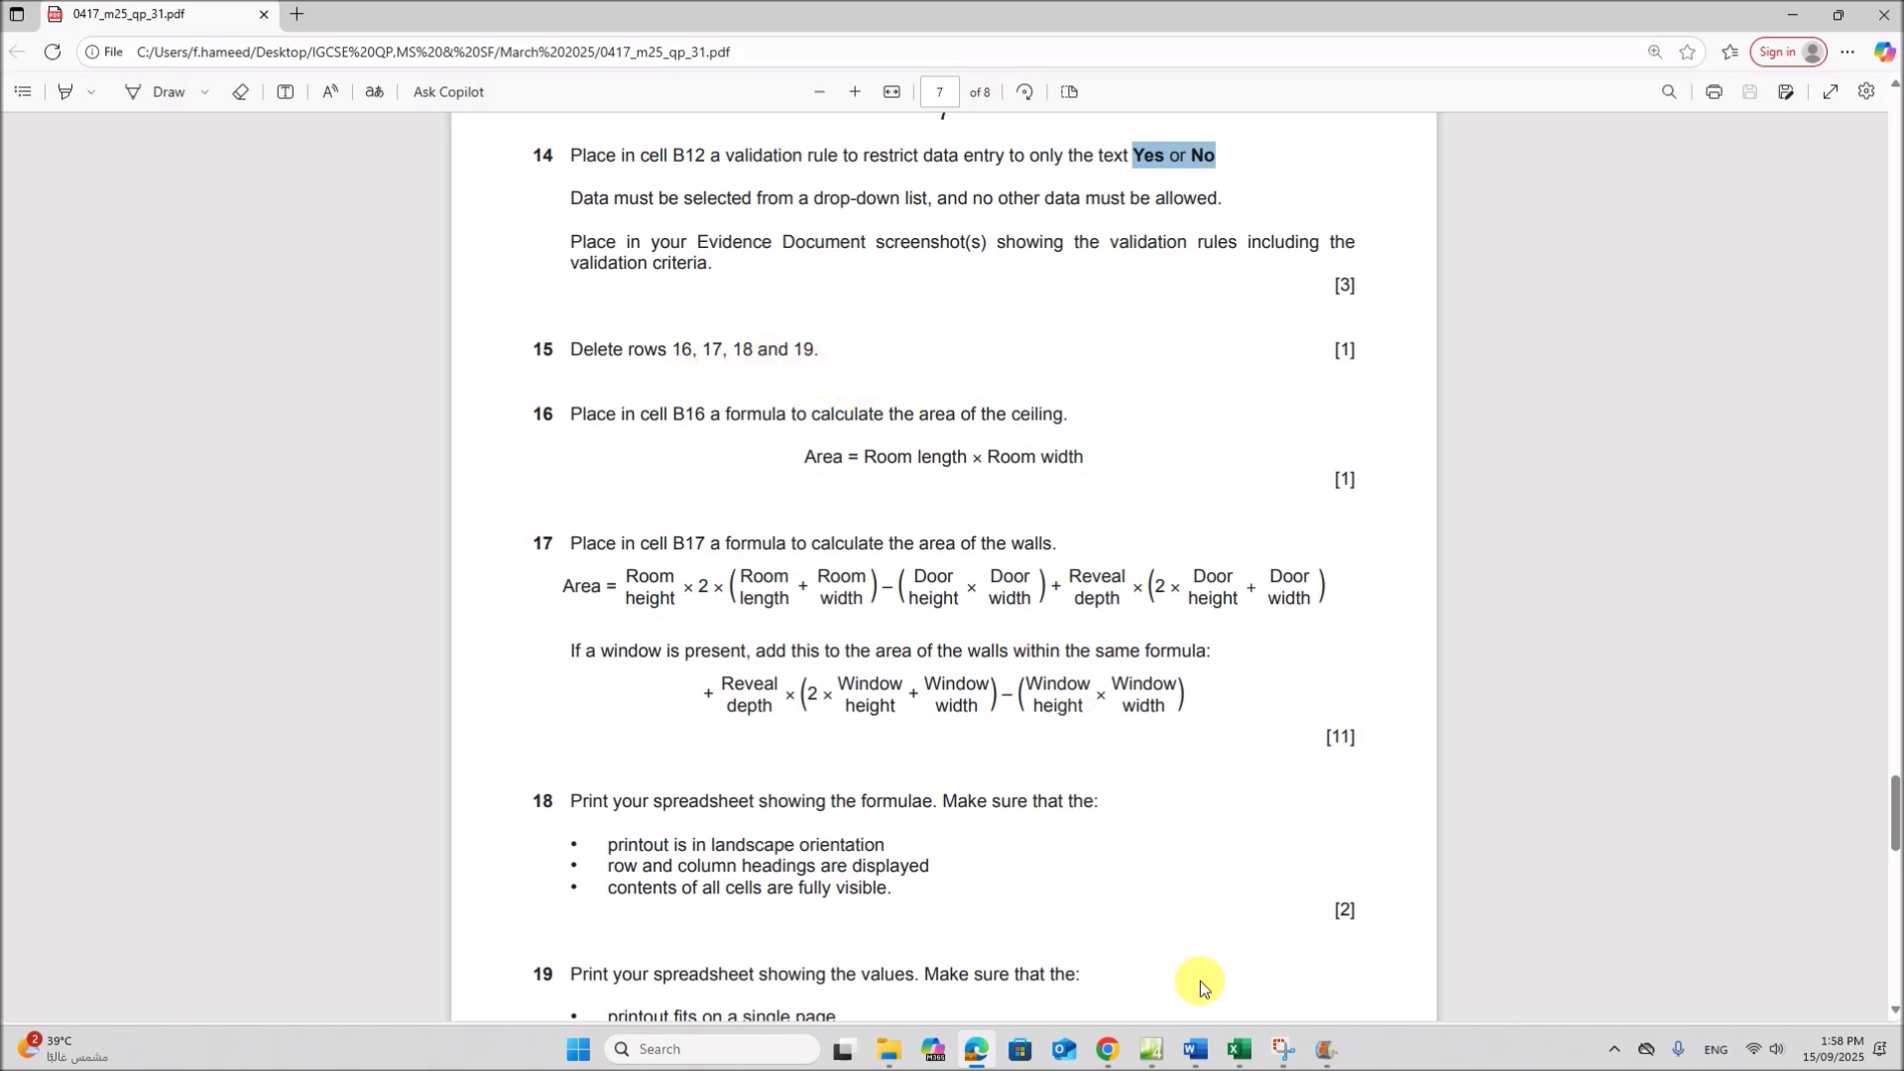
pyautogui.click(1237, 1049)
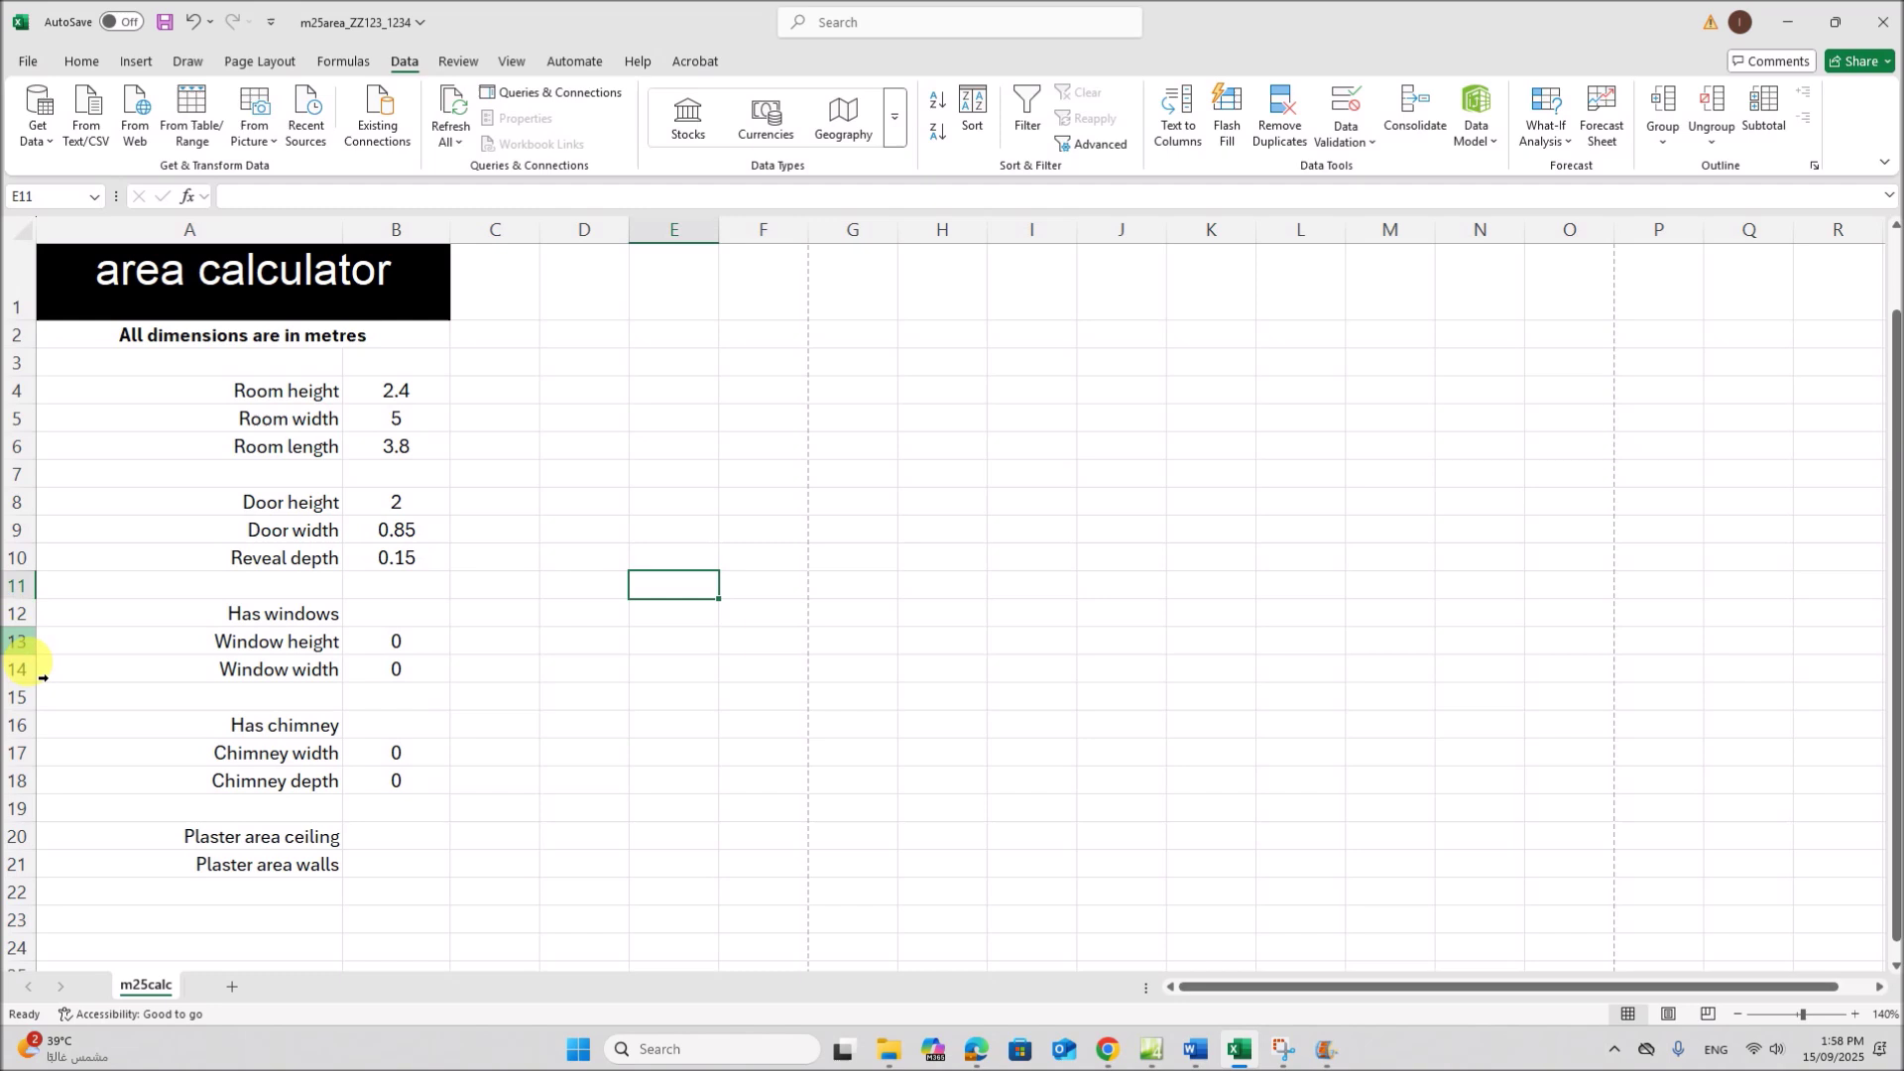
pyautogui.moveTo(20, 726); pyautogui.dragTo(31, 798)
pyautogui.rightClick(20, 762)
pyautogui.click(63, 600)
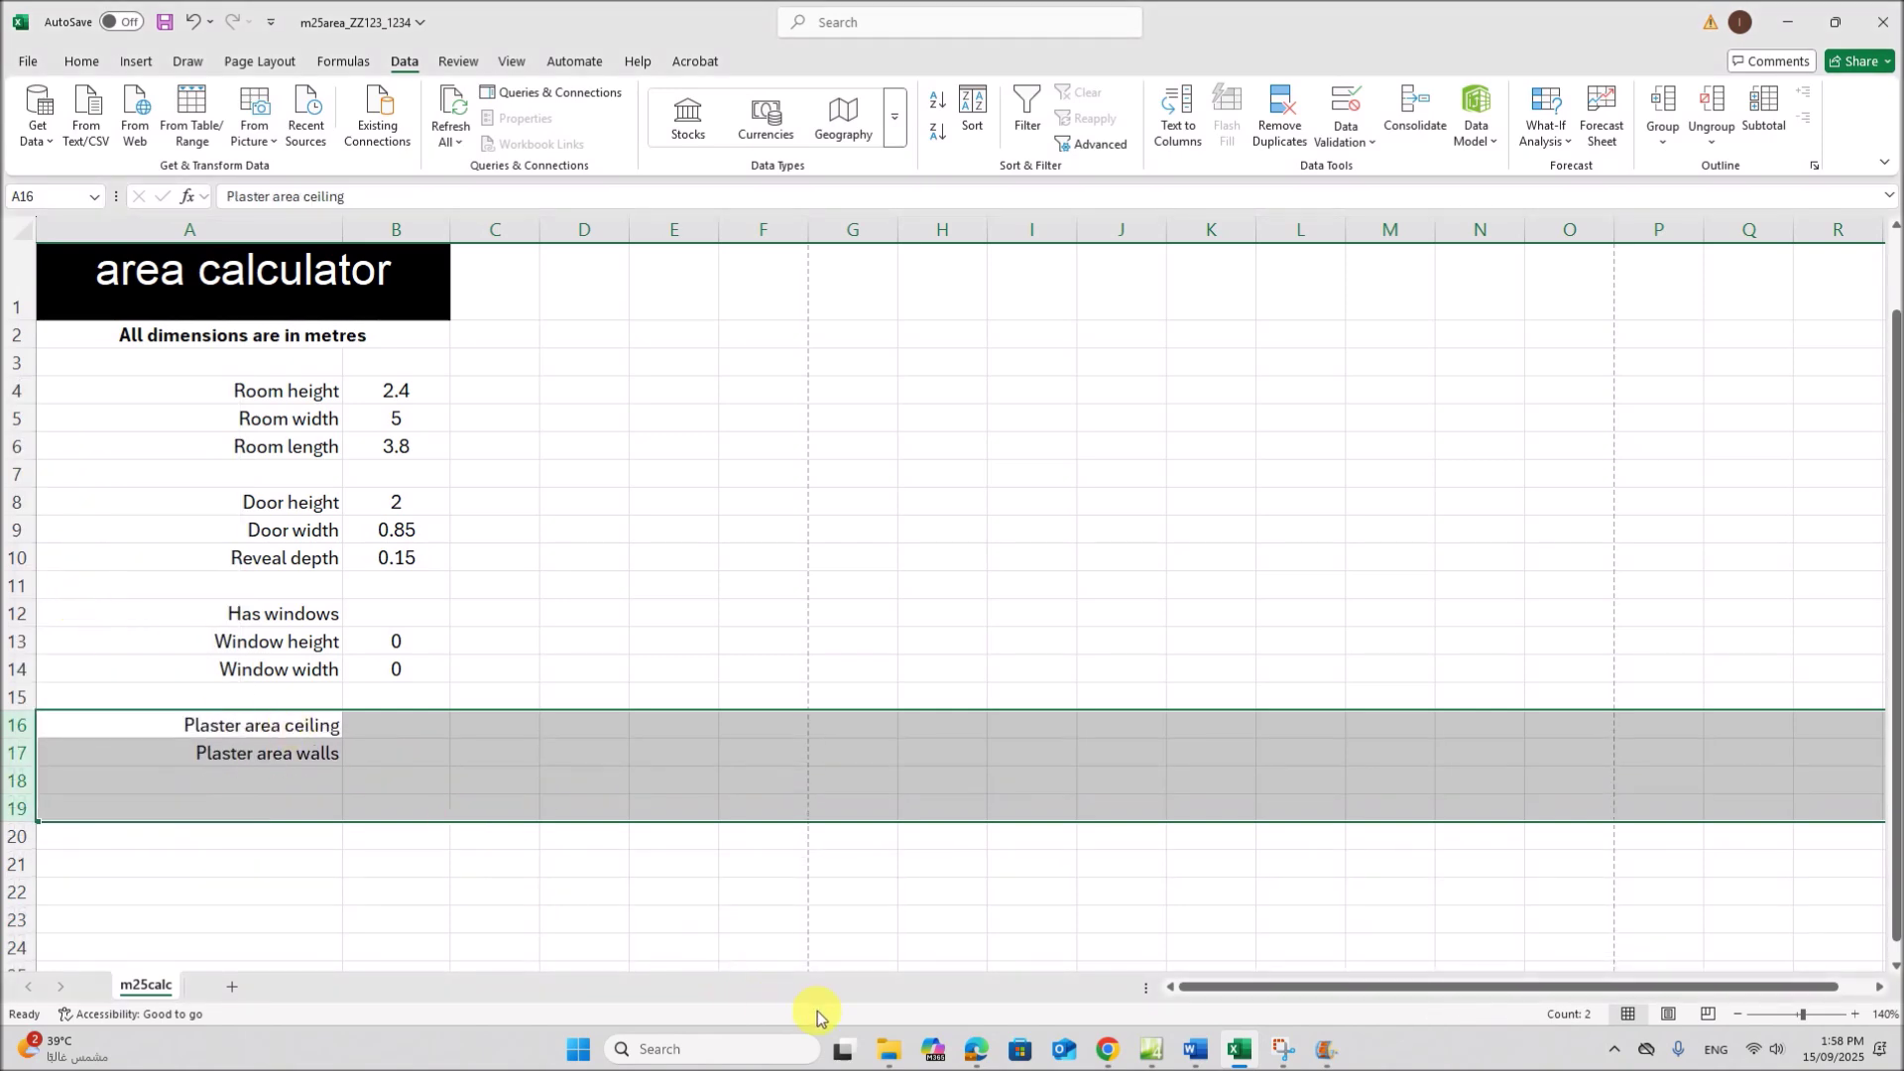
# Following question 16 in the exam paper, enter a formula in Excel cell B16 multiplying room length B6 by room width B5
pyautogui.click(976, 1049)
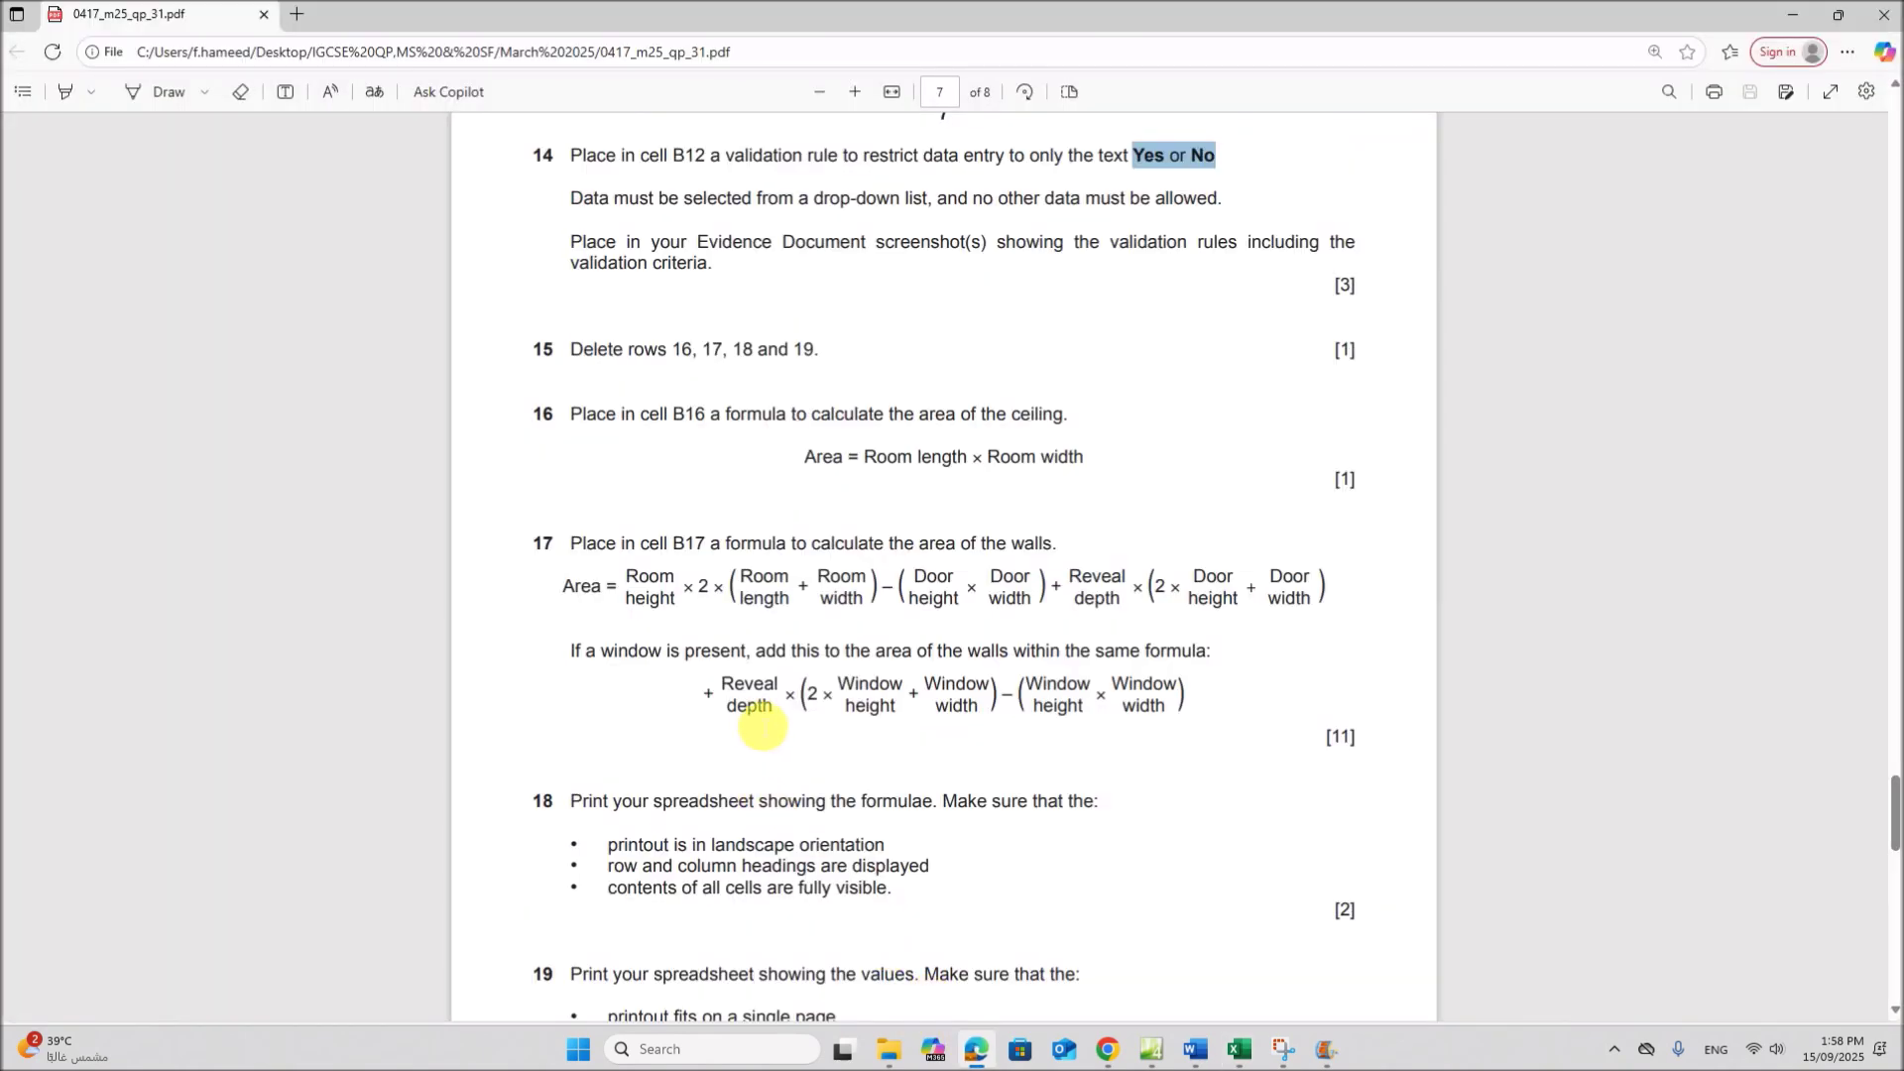
pyautogui.click(710, 440)
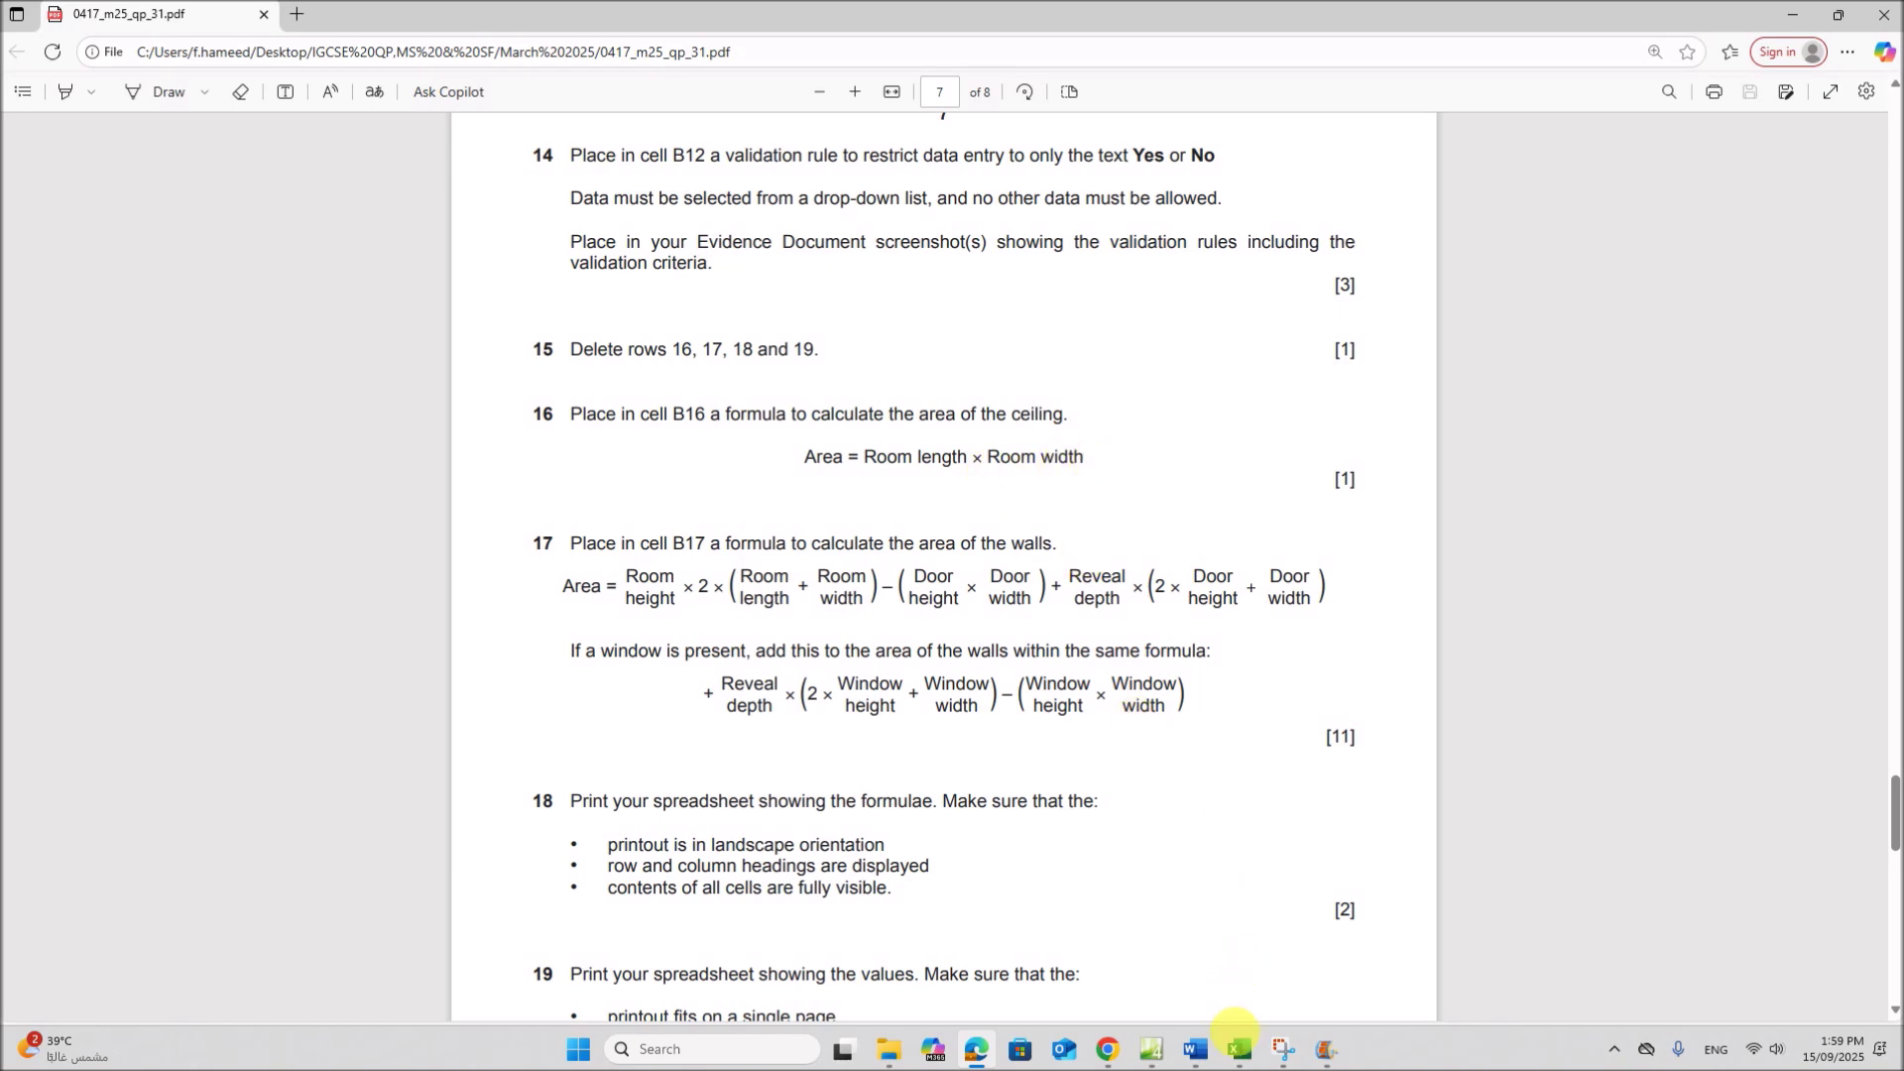
pyautogui.click(1239, 1050)
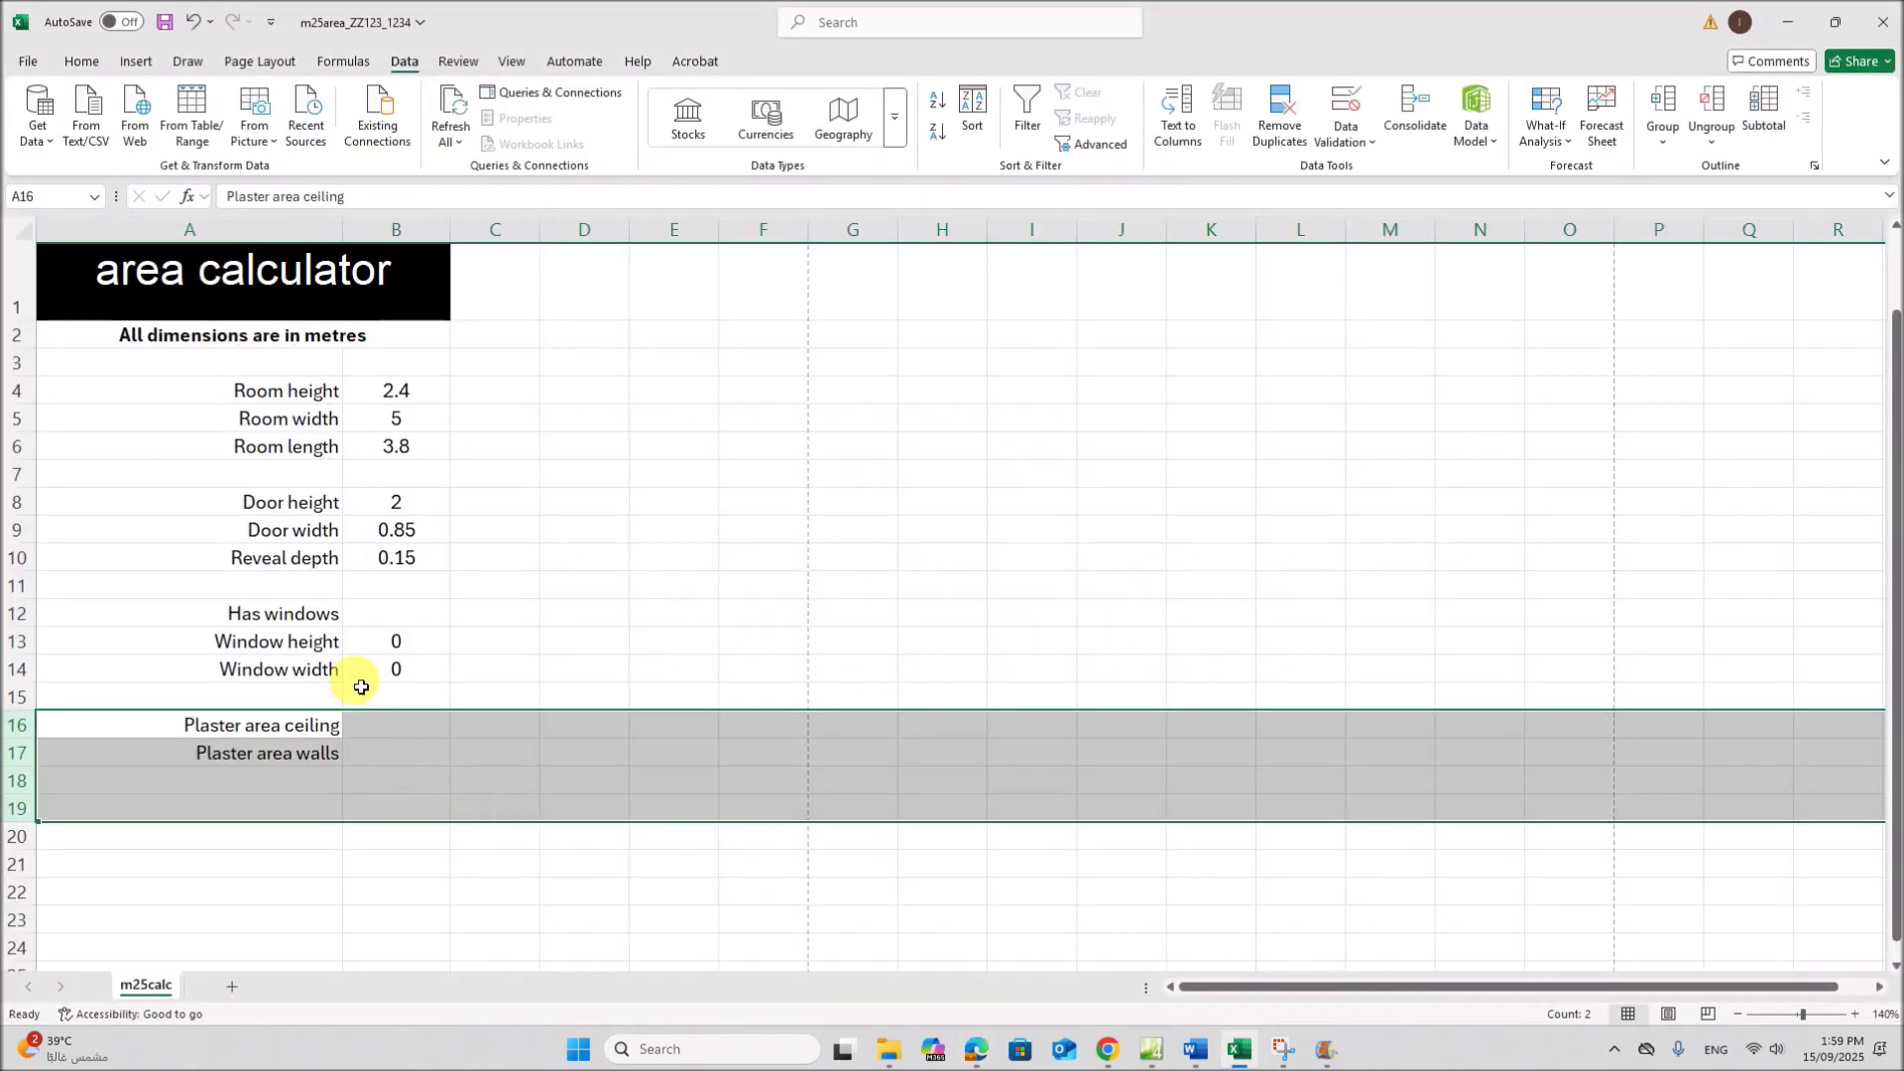
pyautogui.click(388, 729)
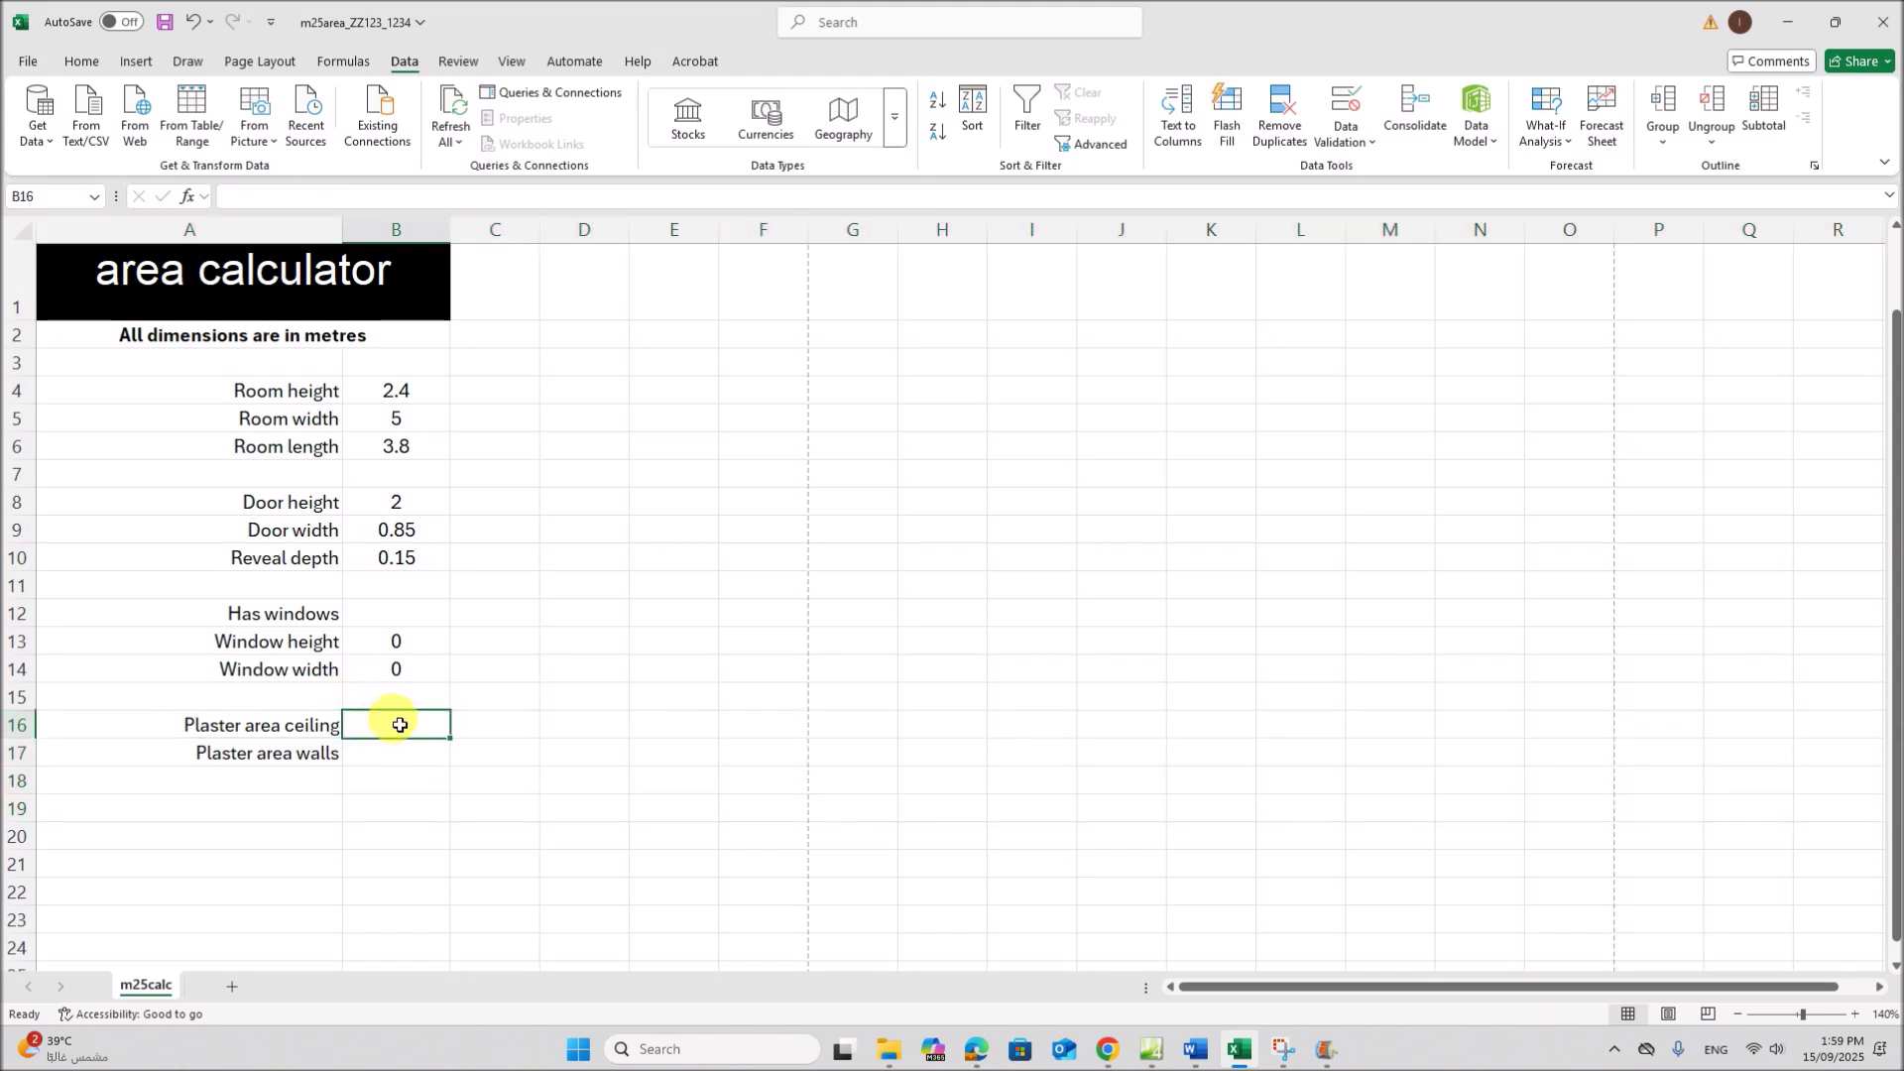
pyautogui.write('=')
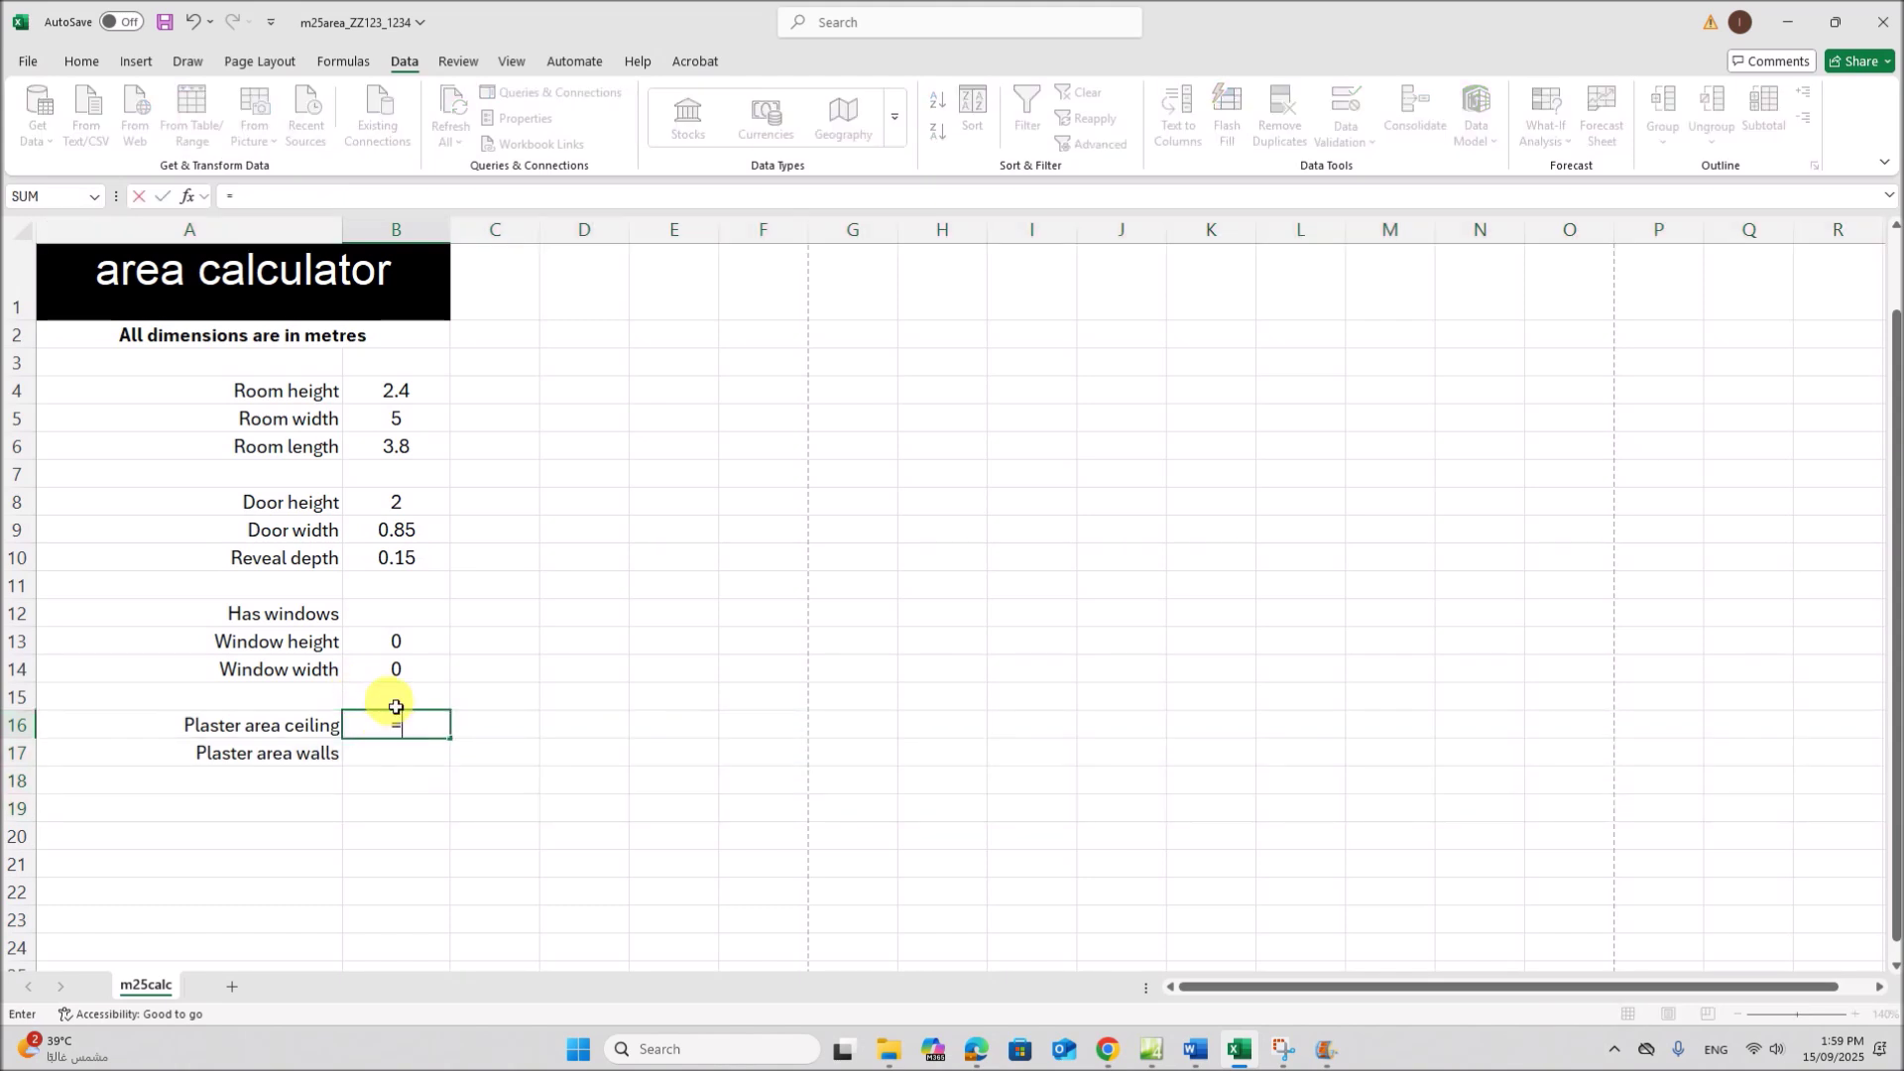
pyautogui.click(980, 1053)
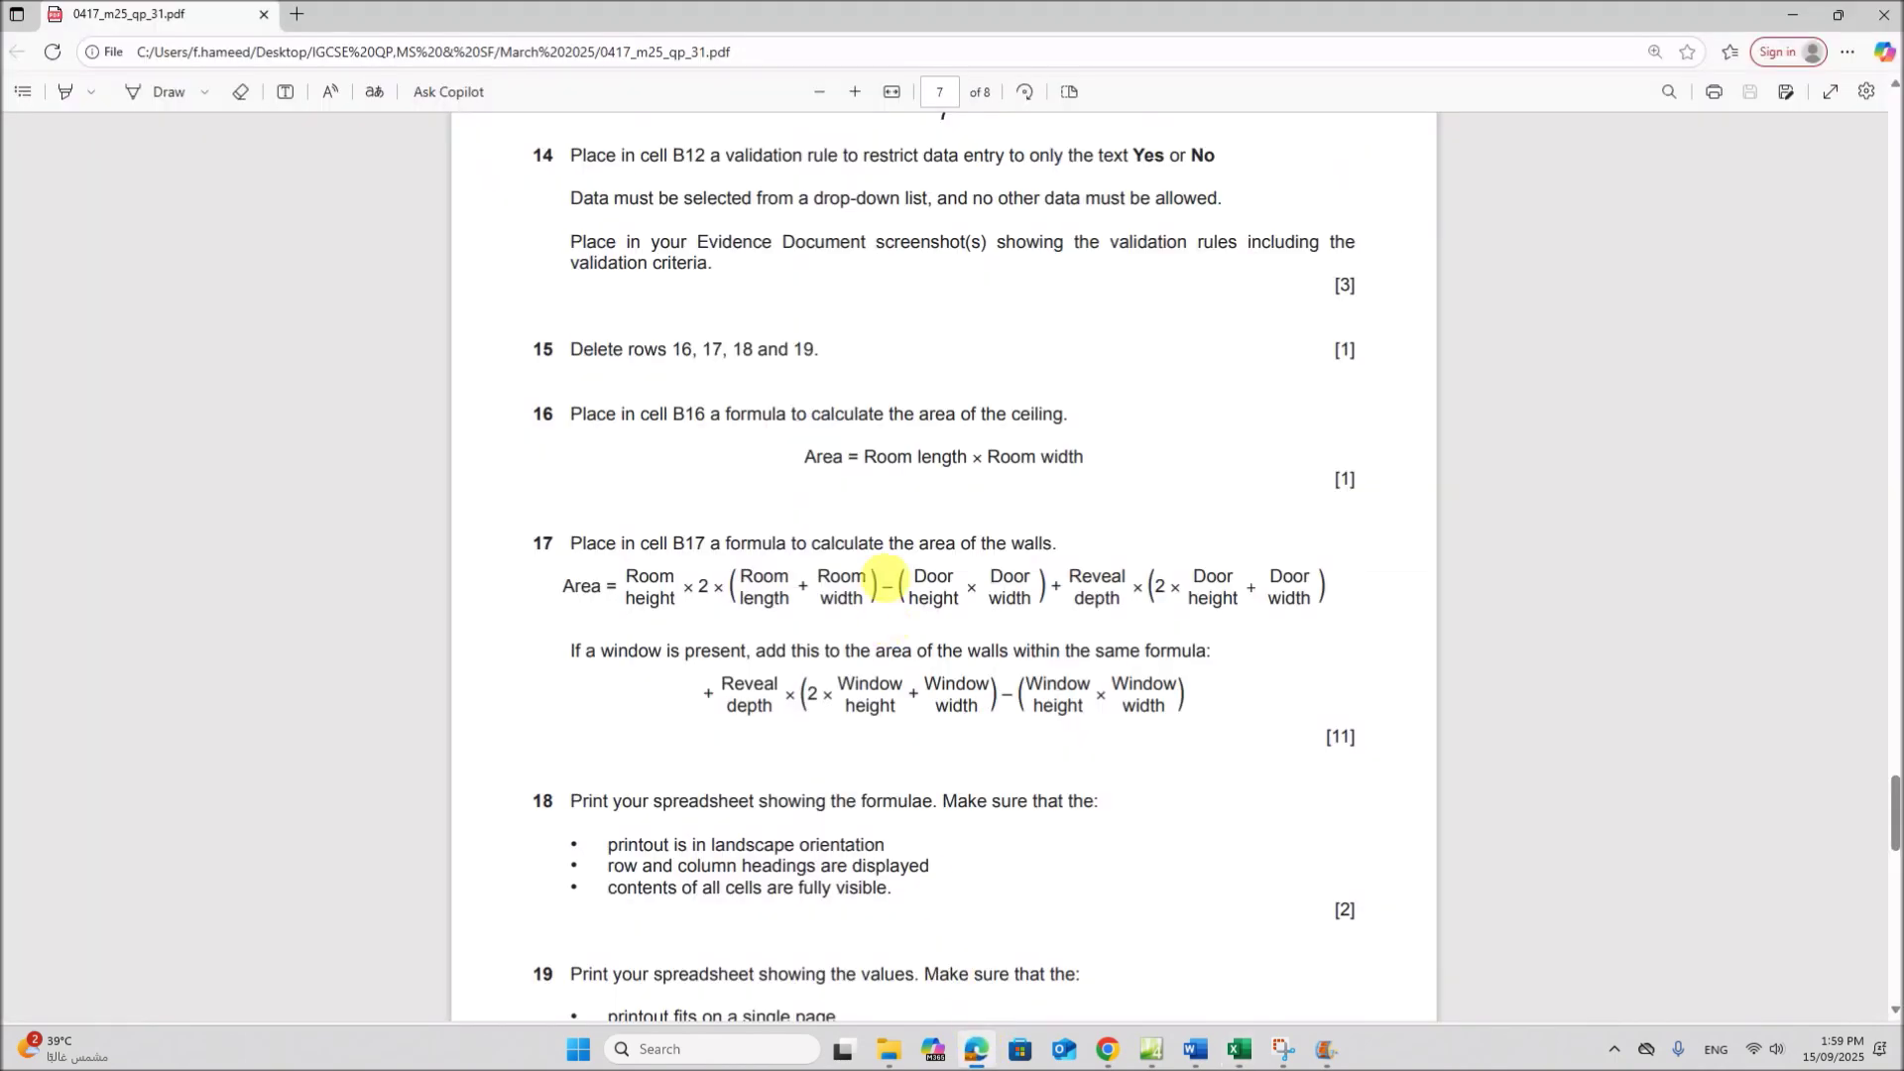
pyautogui.click(1239, 1050)
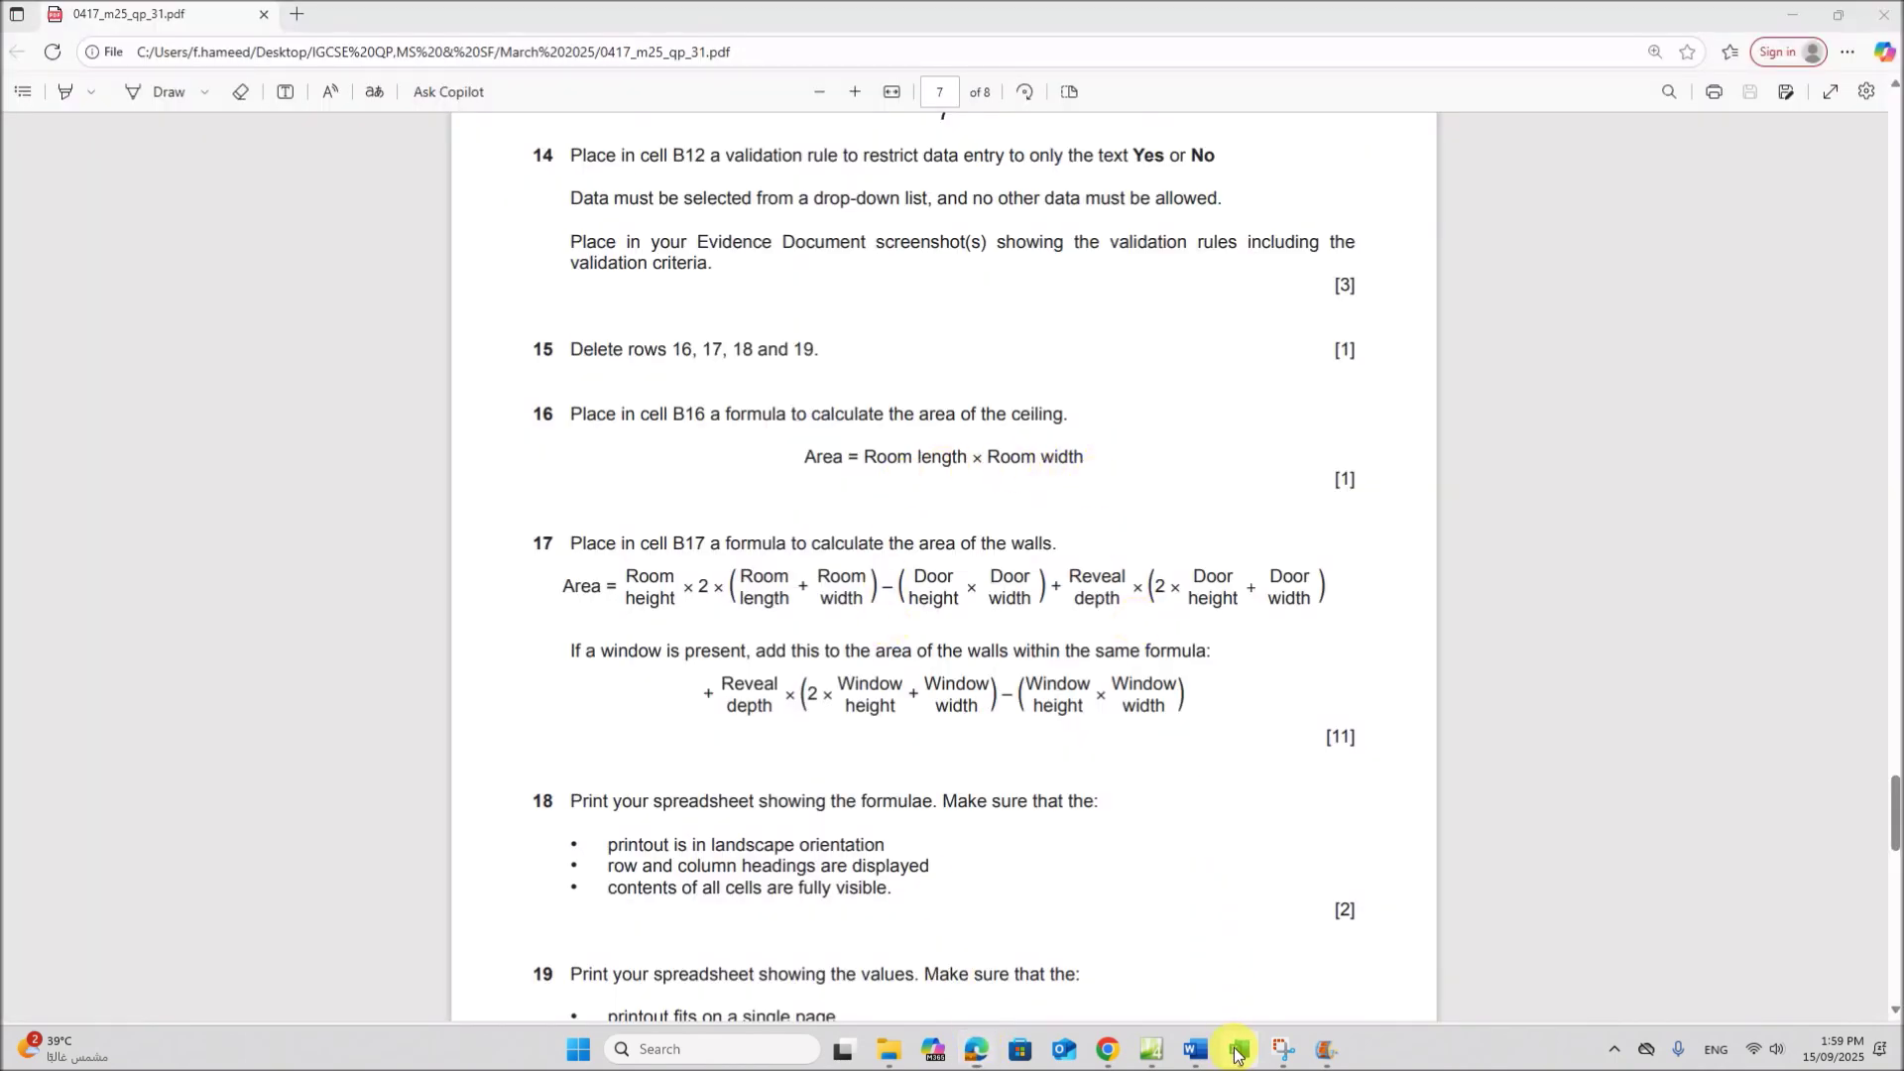
pyautogui.click(415, 455)
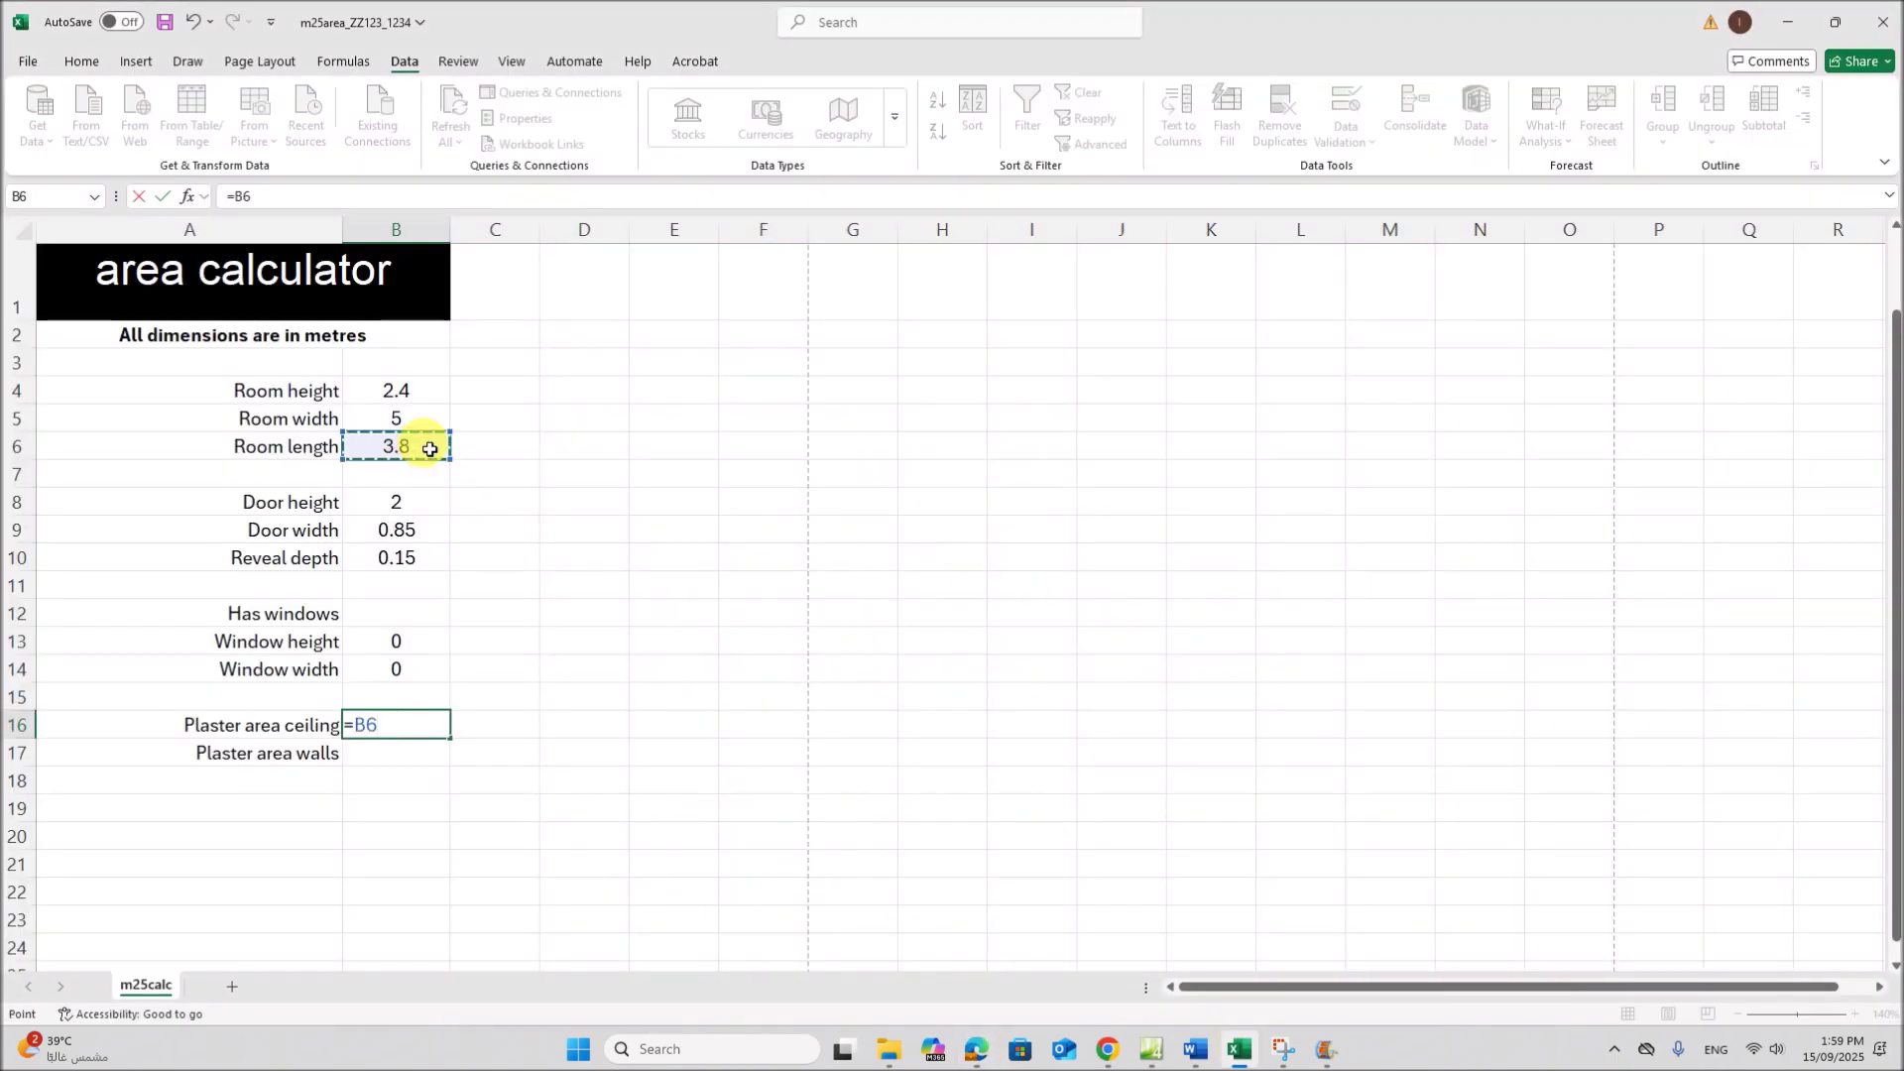
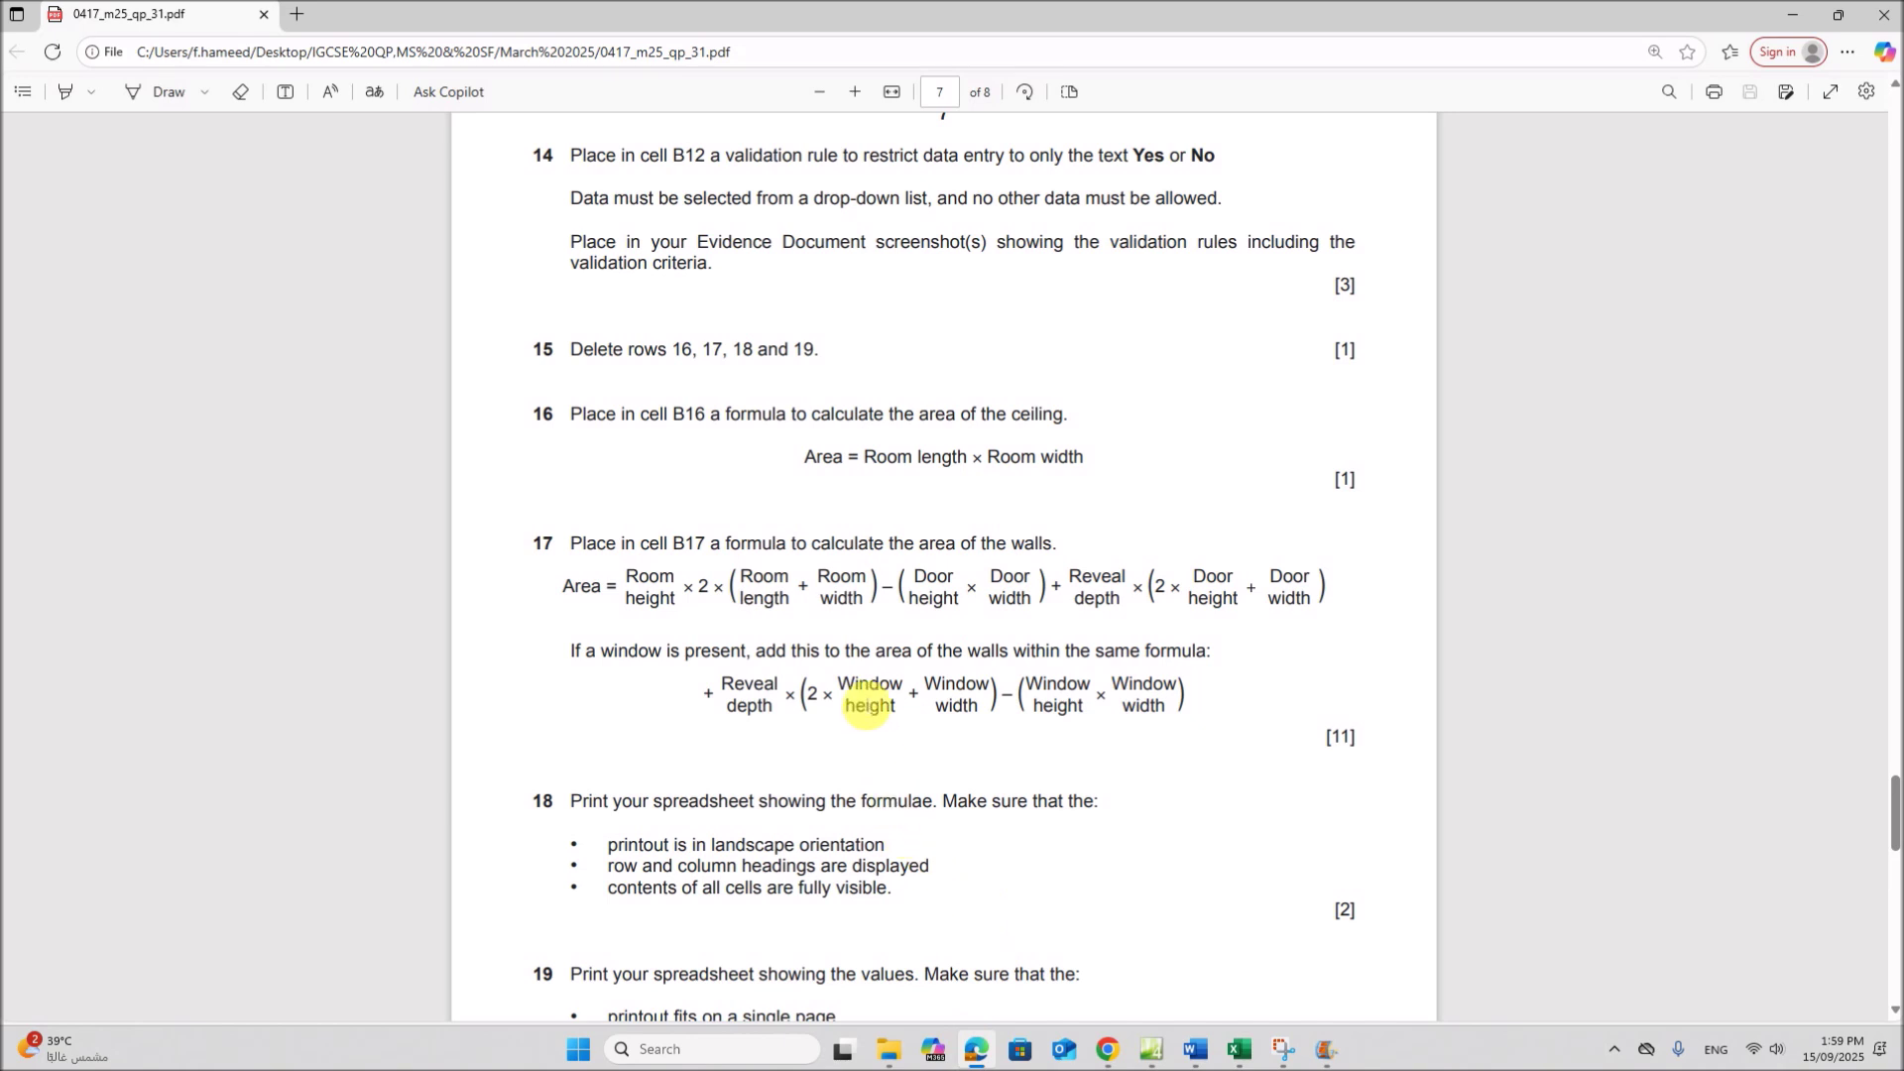
# Find question 17 in the exam paper and capture its first wall area equation, without the window part, using Snipping Tool
pyautogui.scroll(-1, 865, 699)
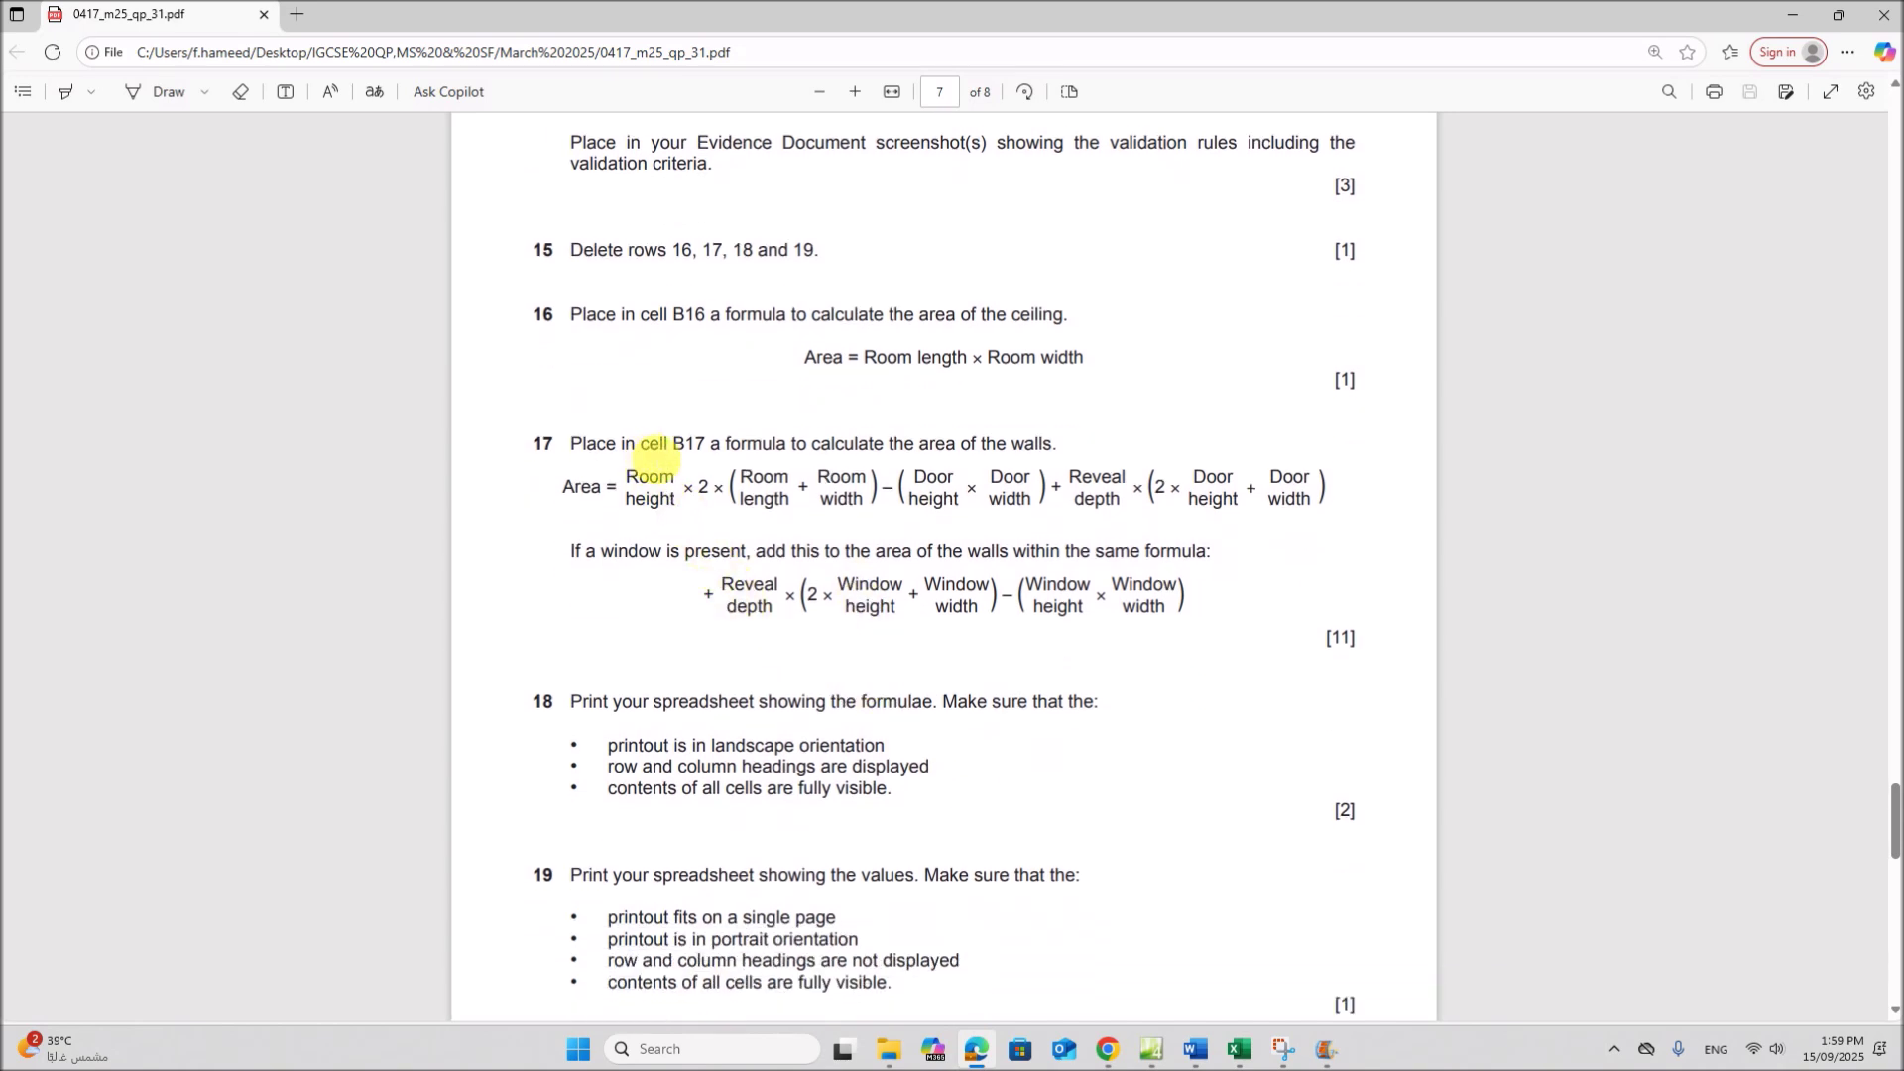
pyautogui.moveTo(642, 449); pyautogui.dragTo(1059, 448)
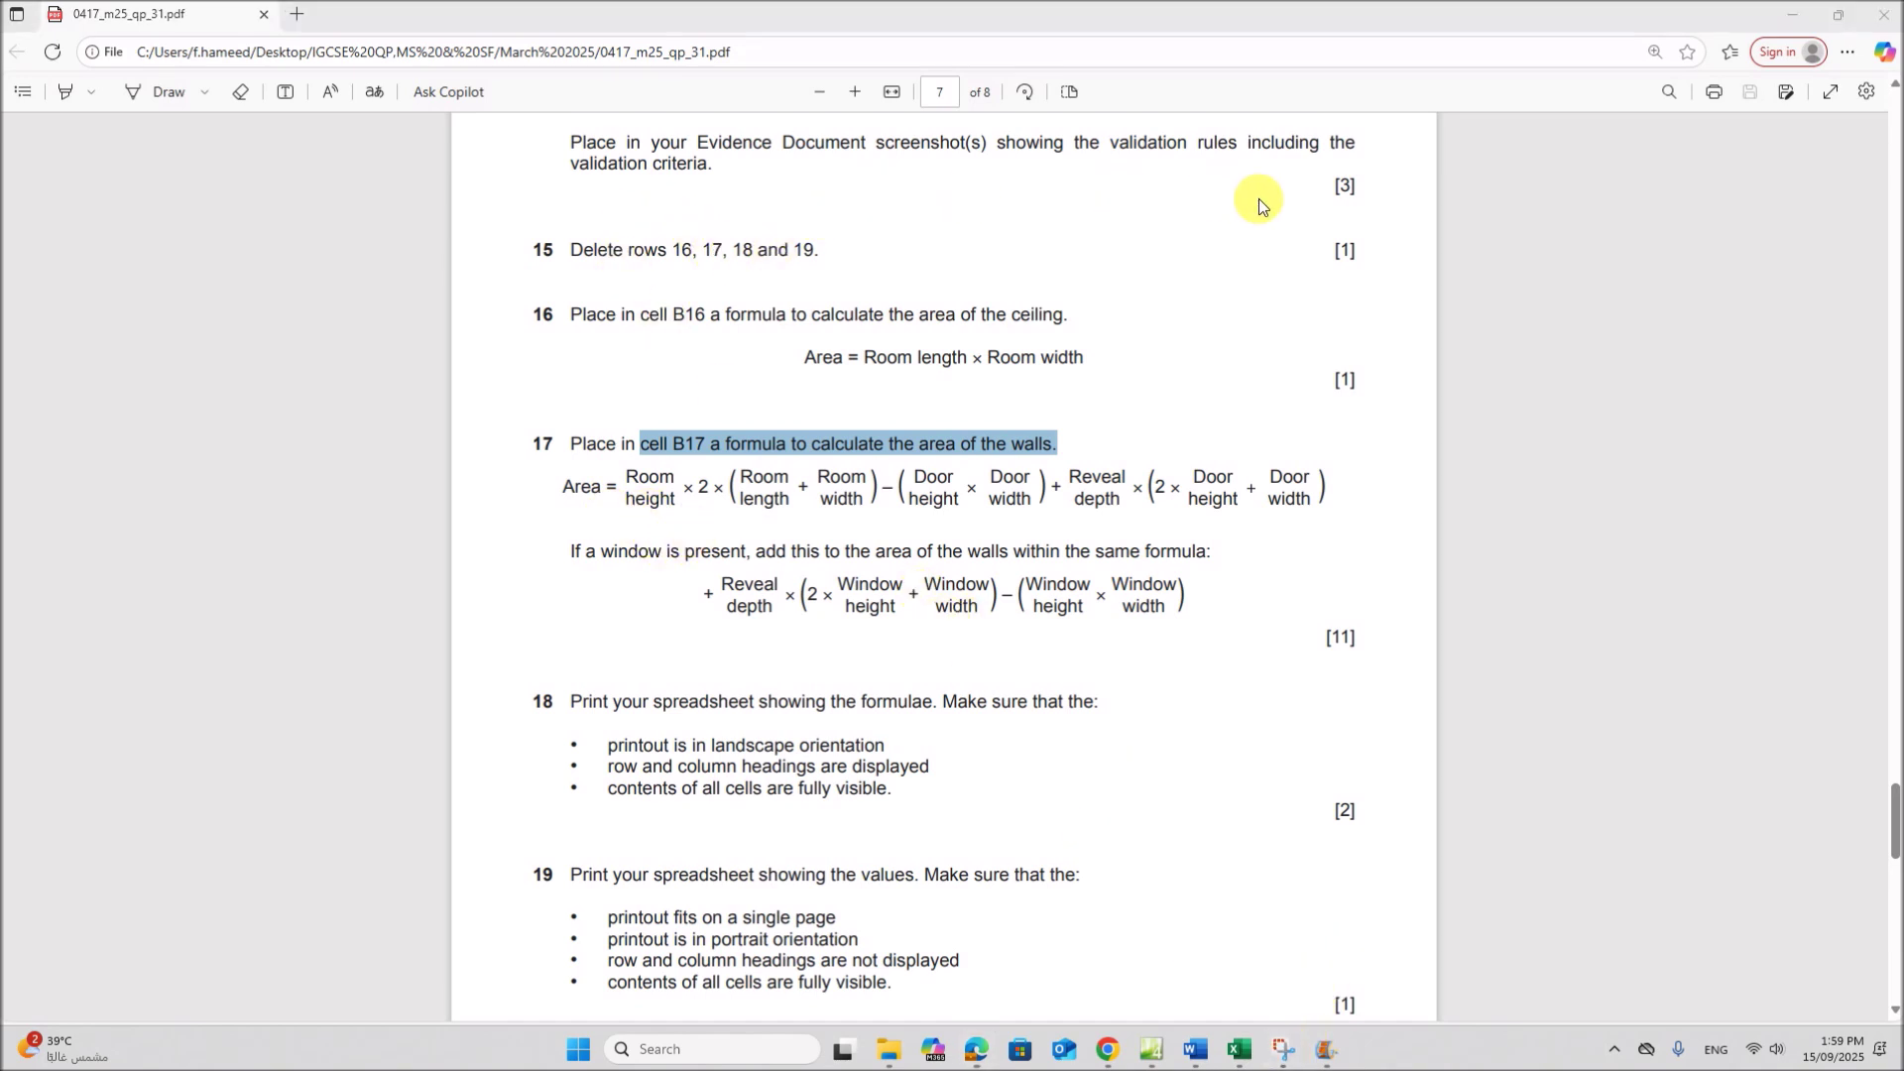
pyautogui.moveTo(1300, 1043)
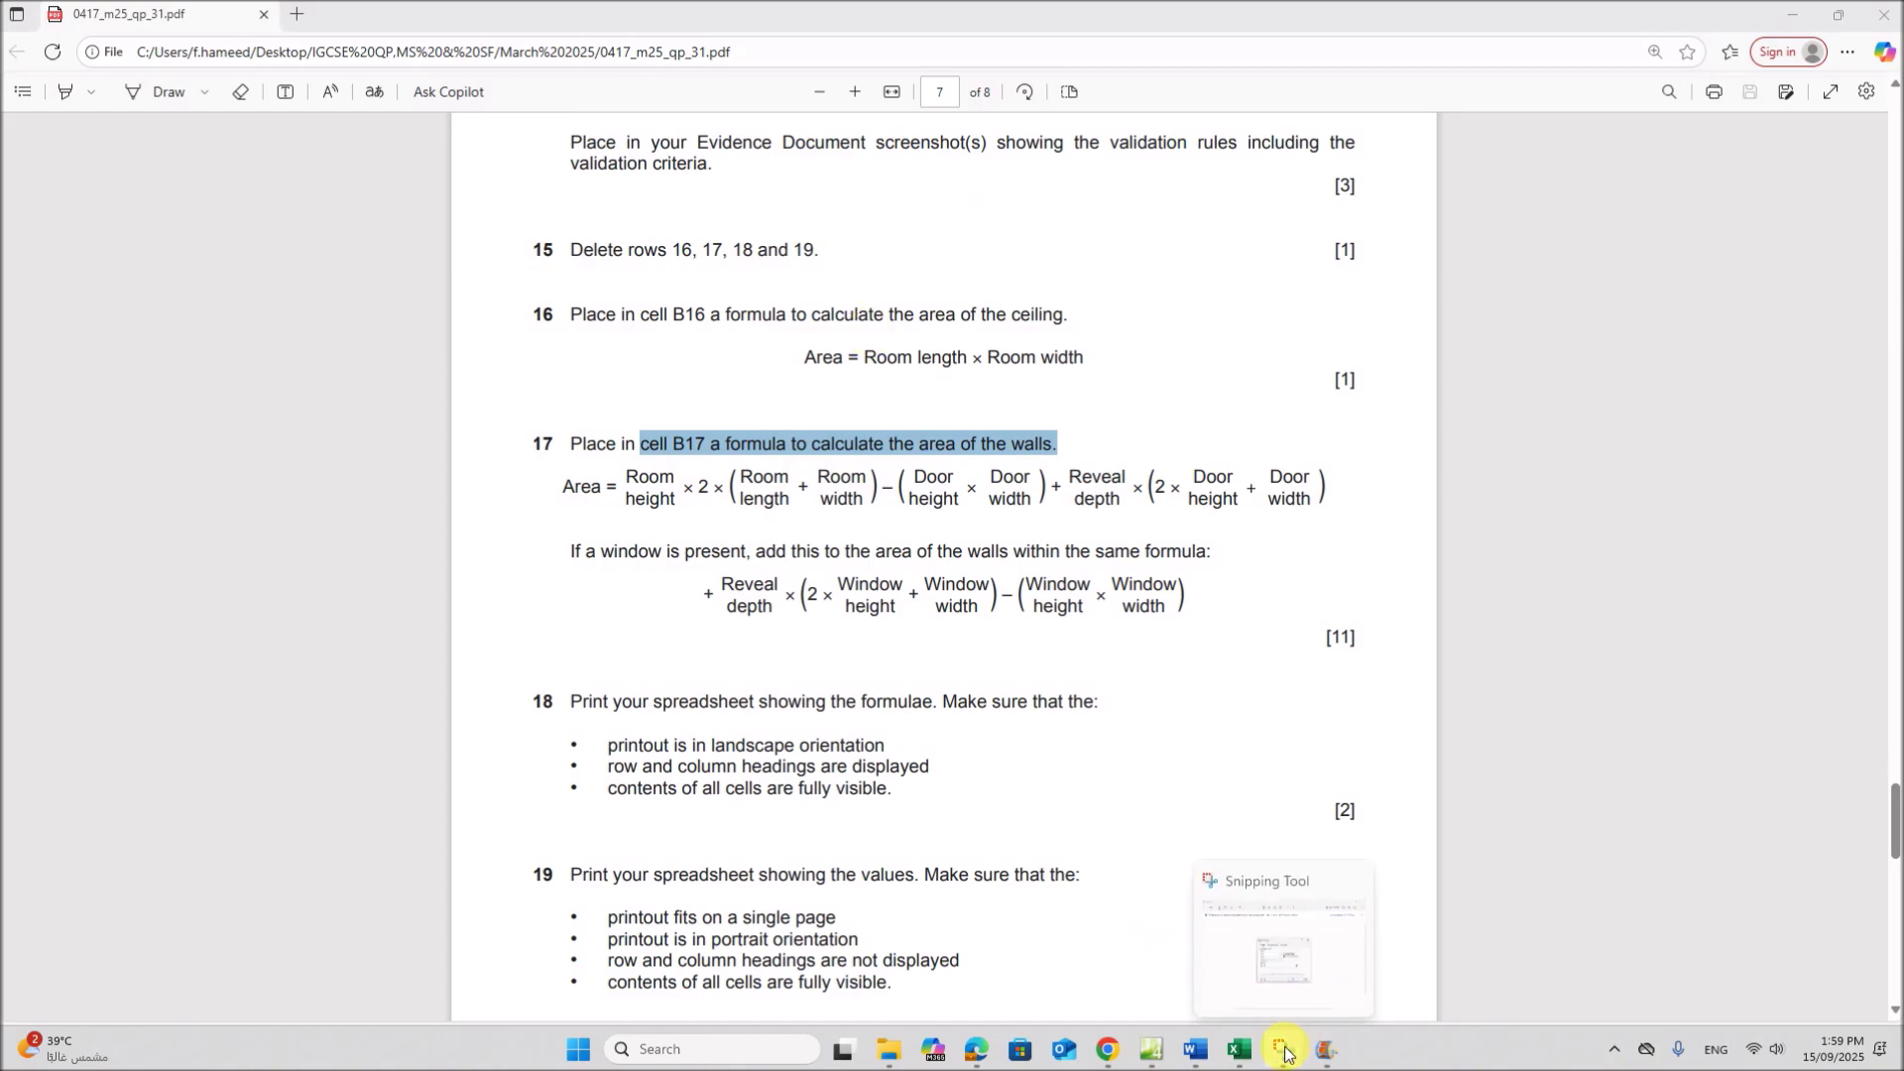
pyautogui.moveTo(1242, 917)
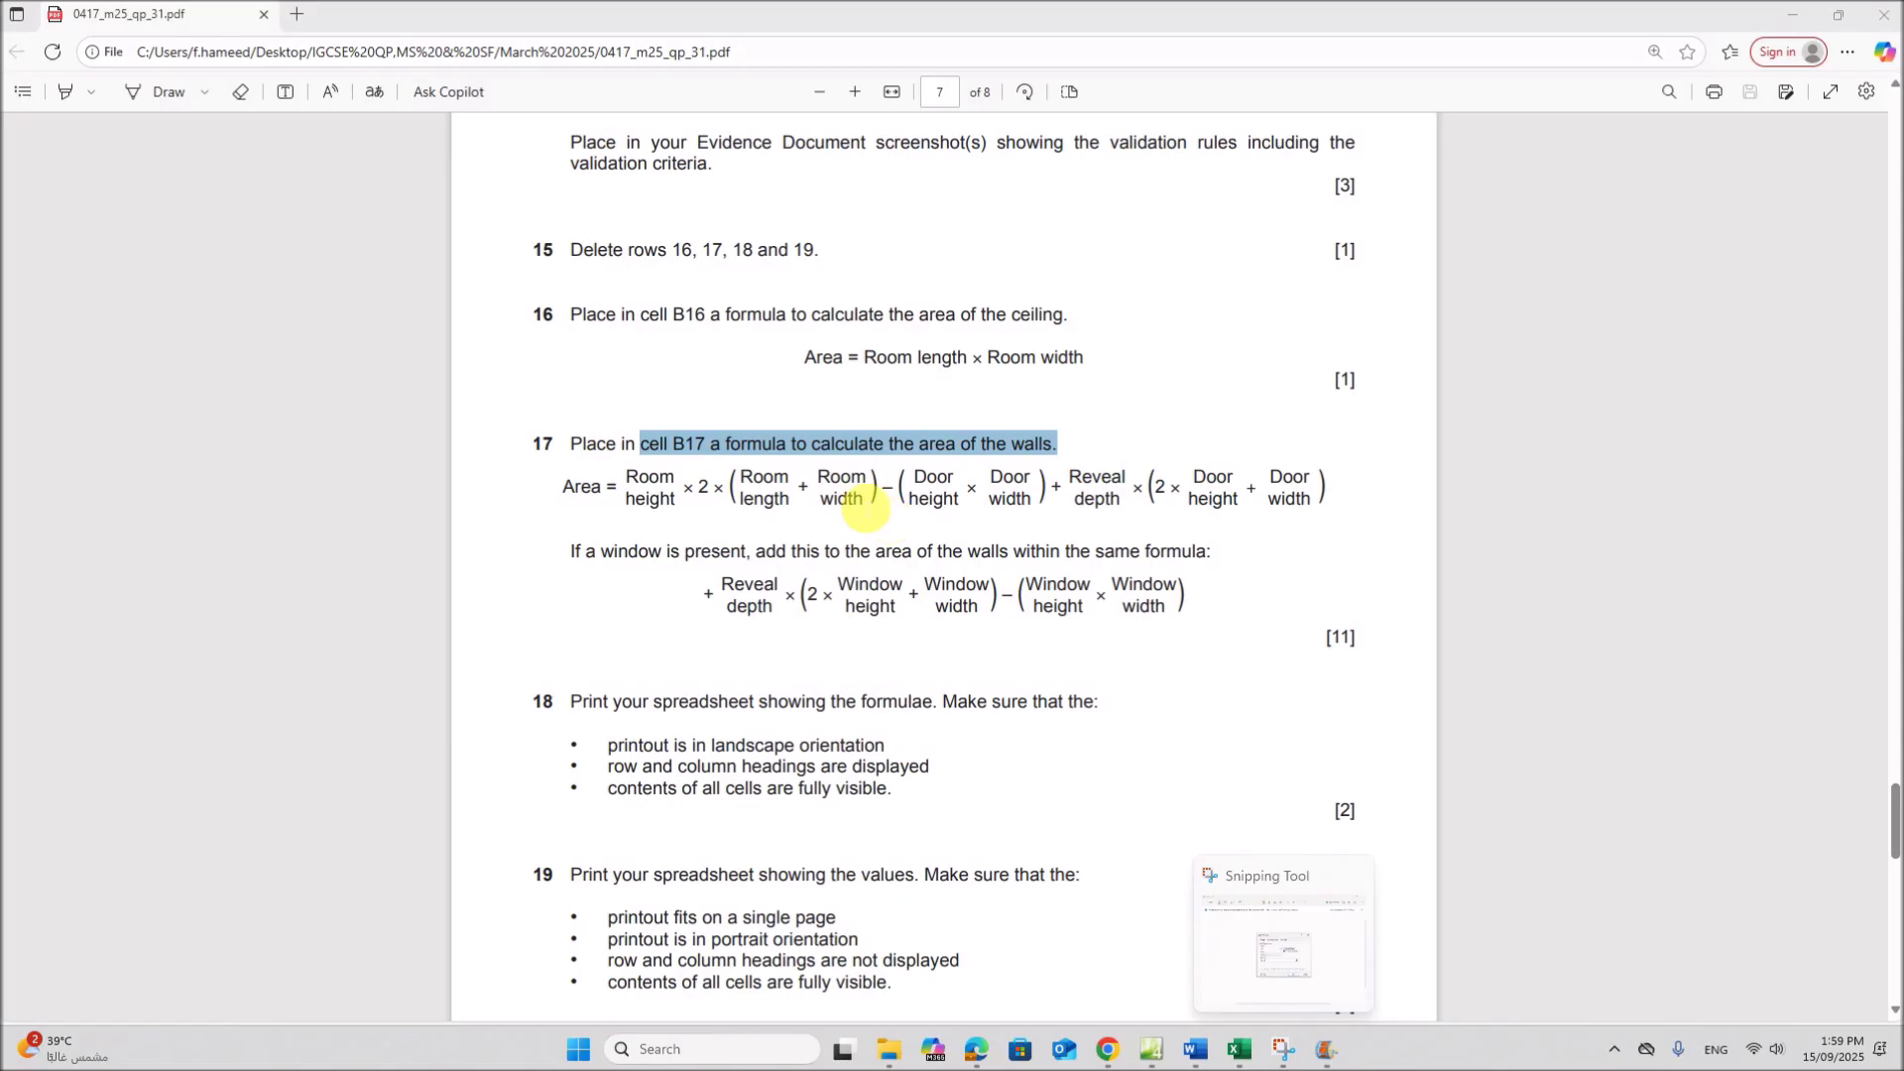
pyautogui.click(1150, 814)
pyautogui.click(1278, 1049)
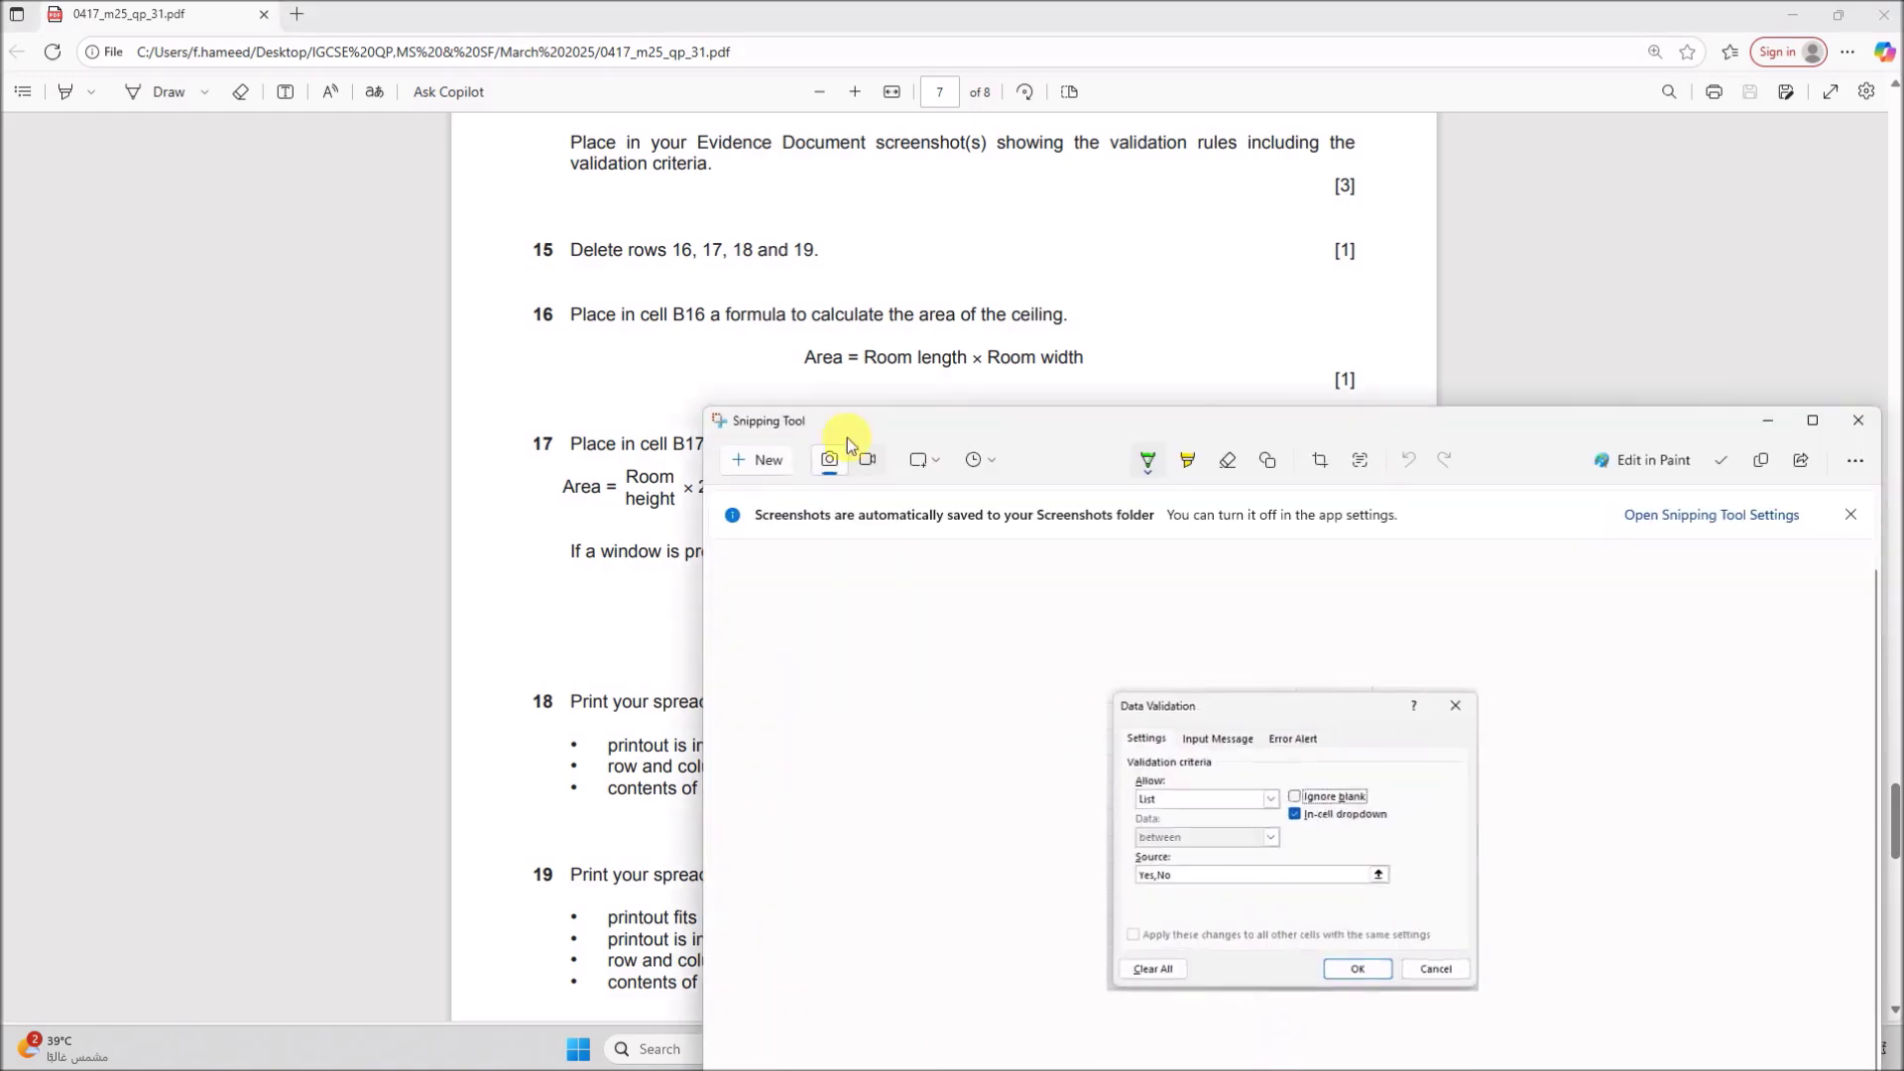
pyautogui.click(764, 462)
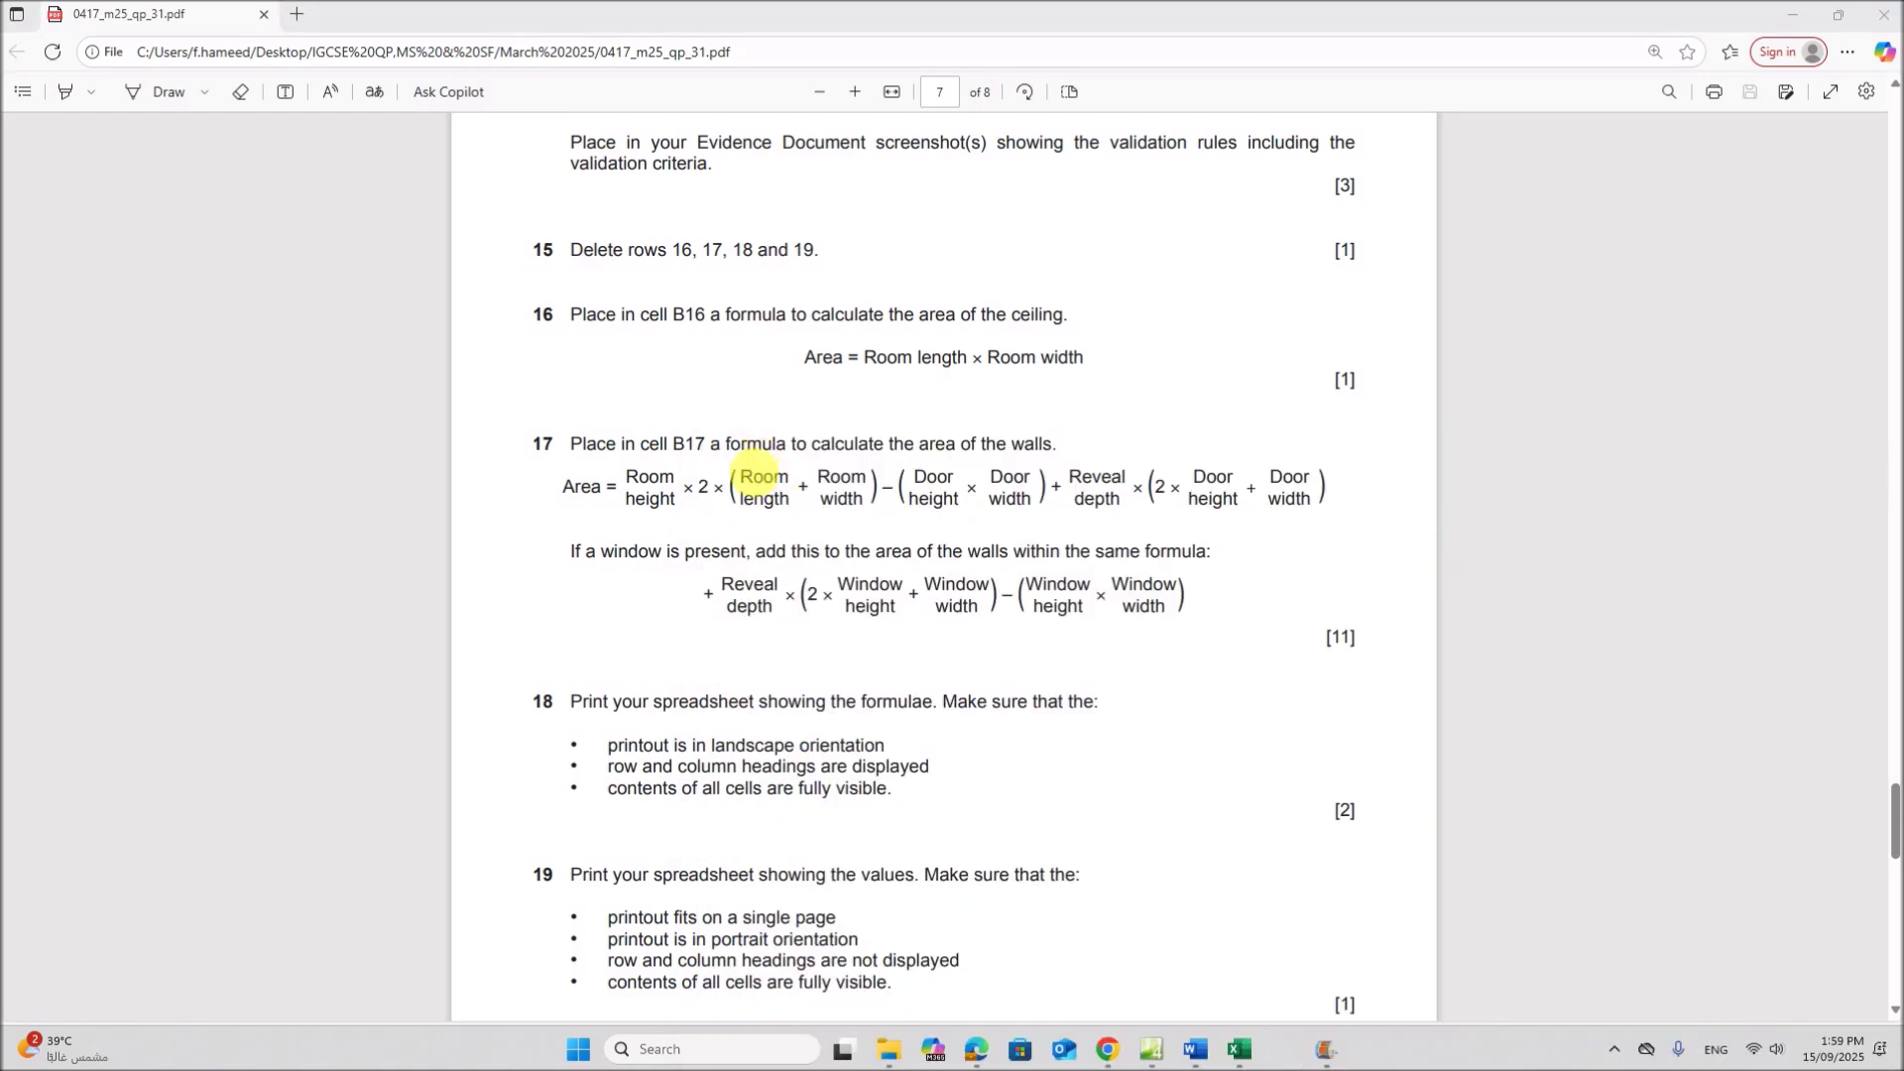
pyautogui.moveTo(558, 454); pyautogui.dragTo(1339, 533)
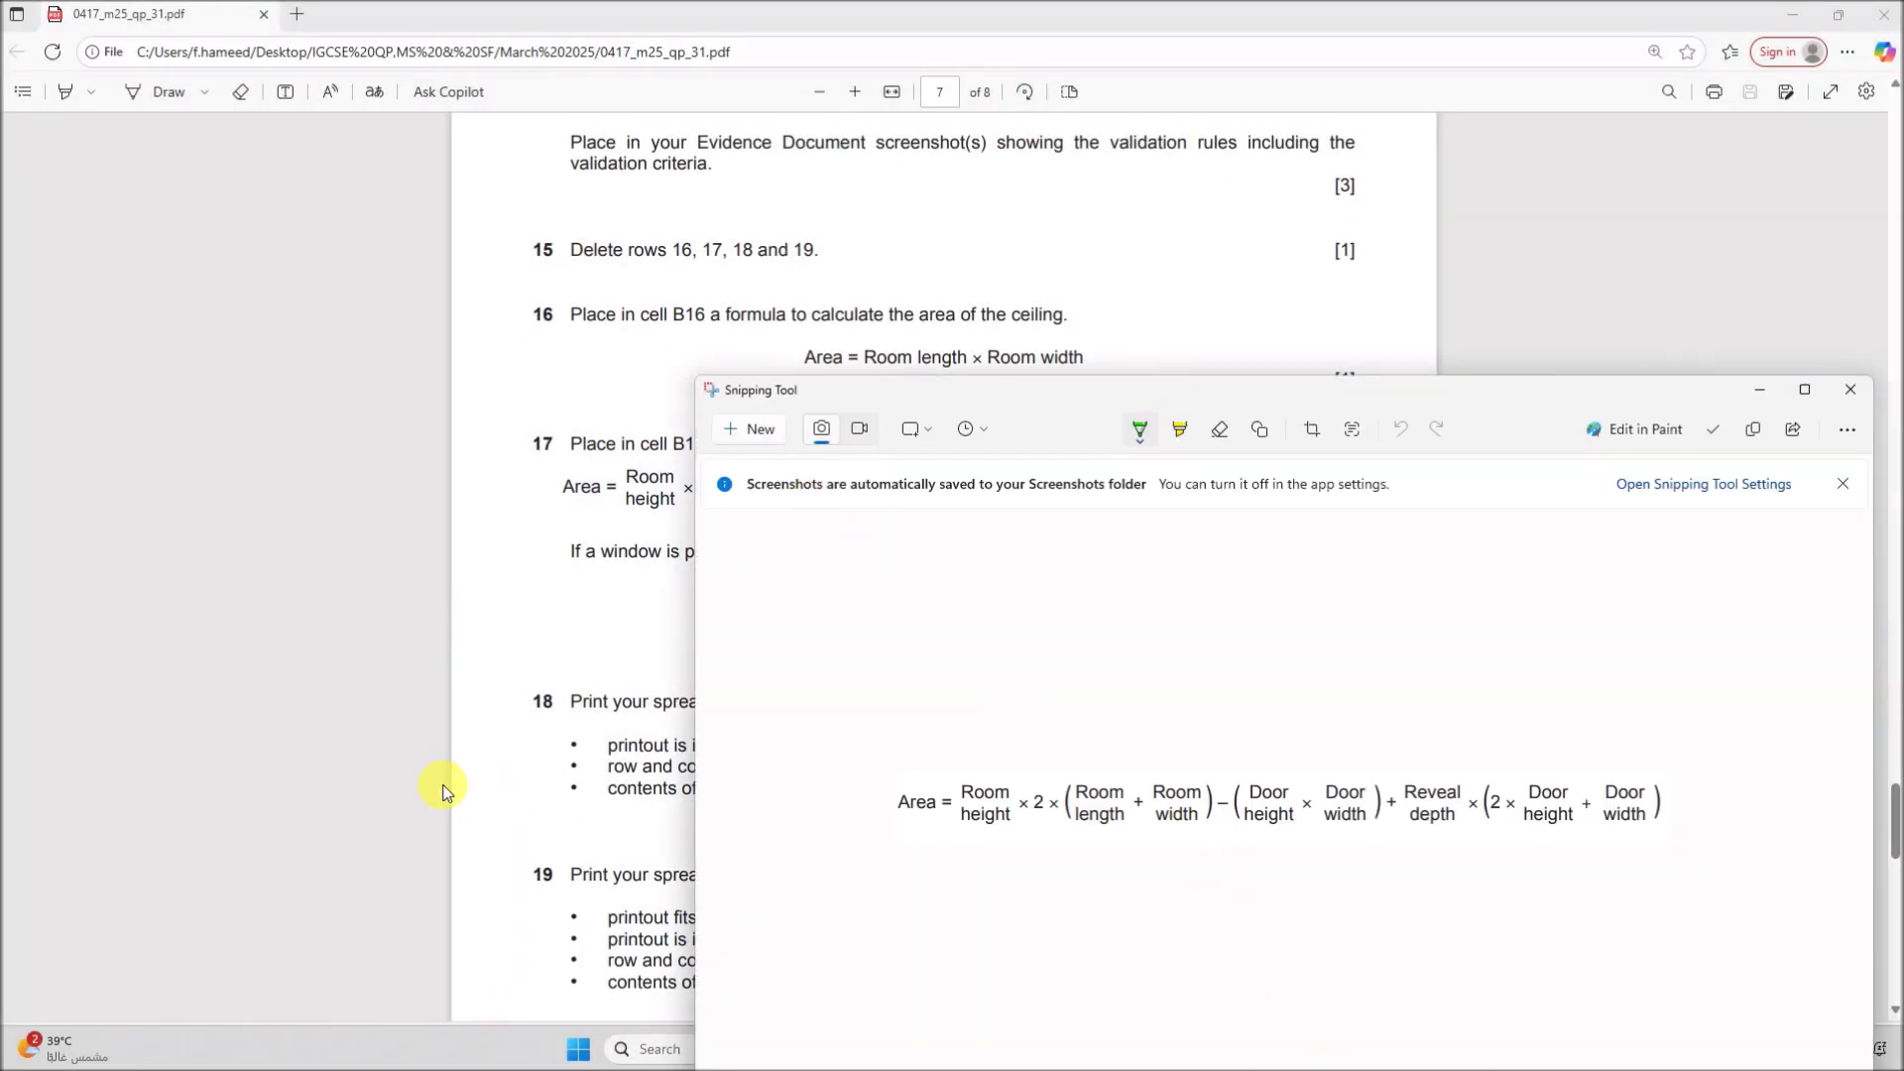
pyautogui.click(443, 791)
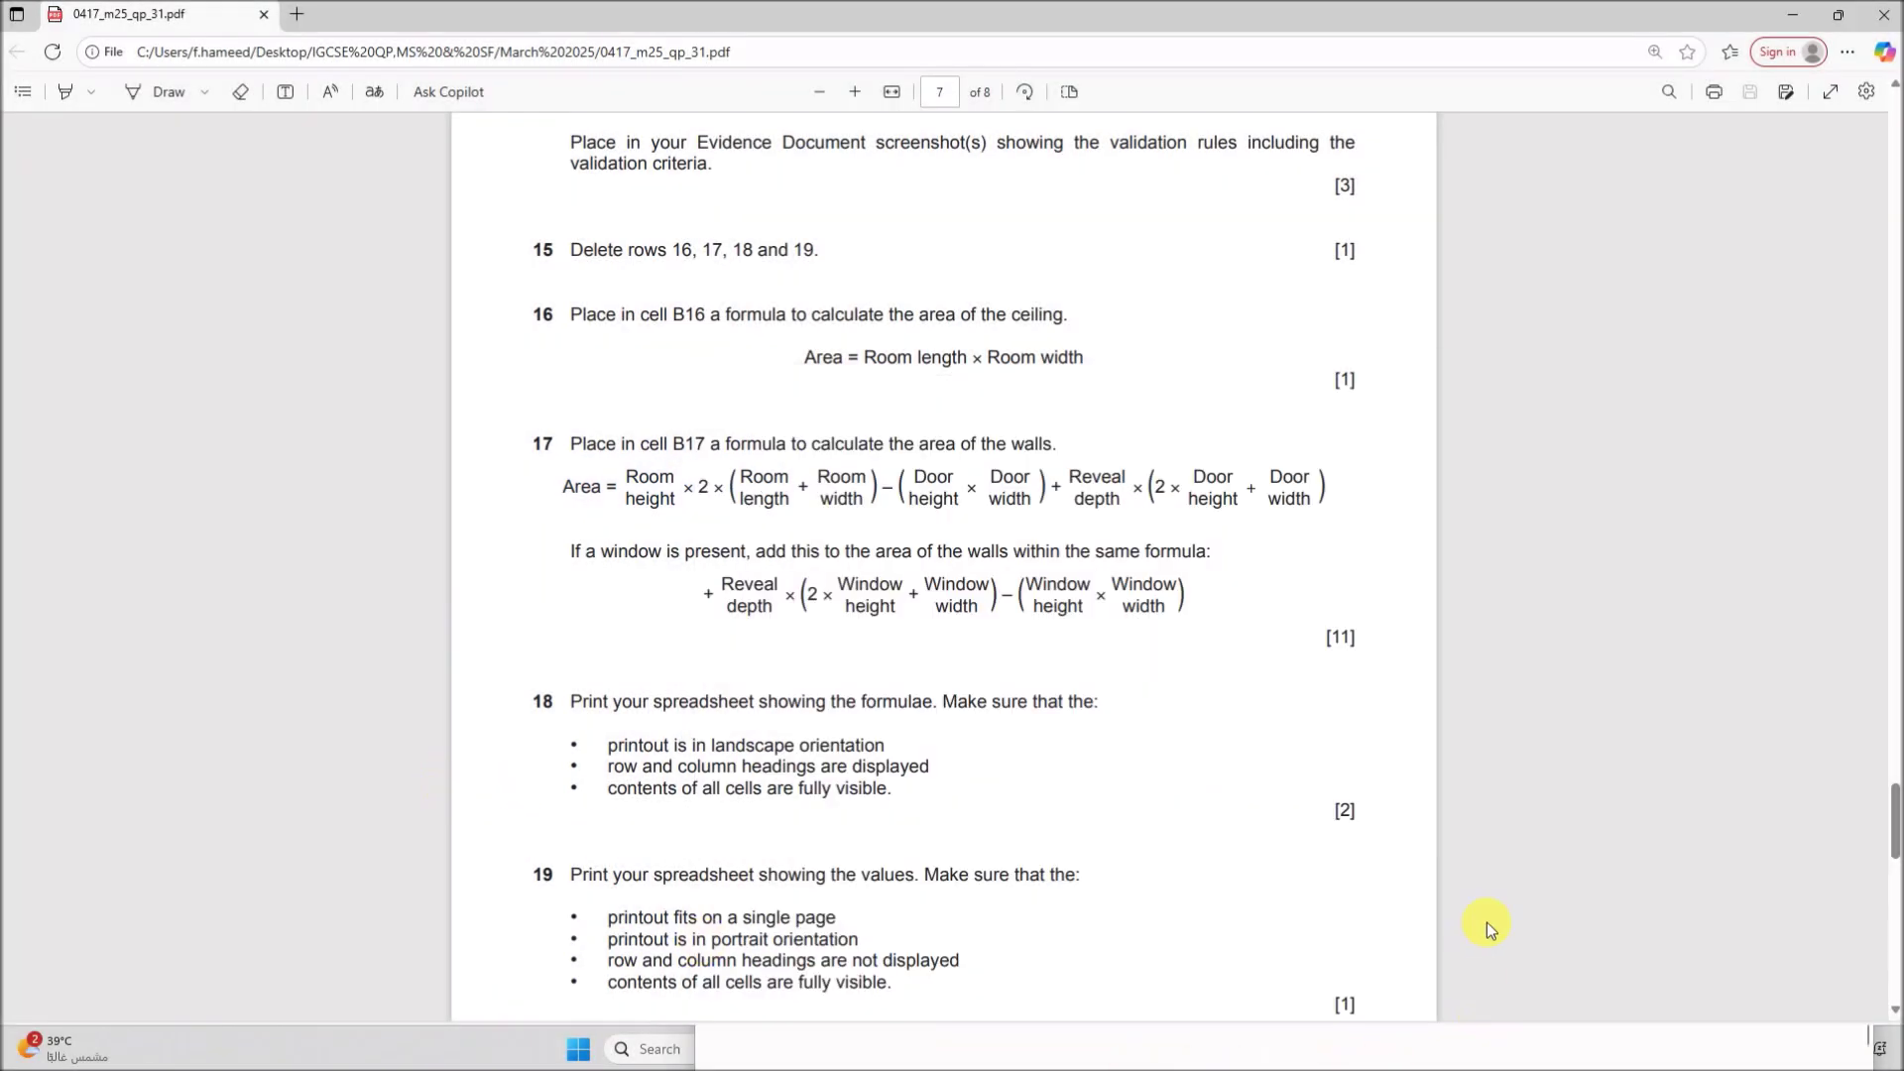
pyautogui.click(1443, 1049)
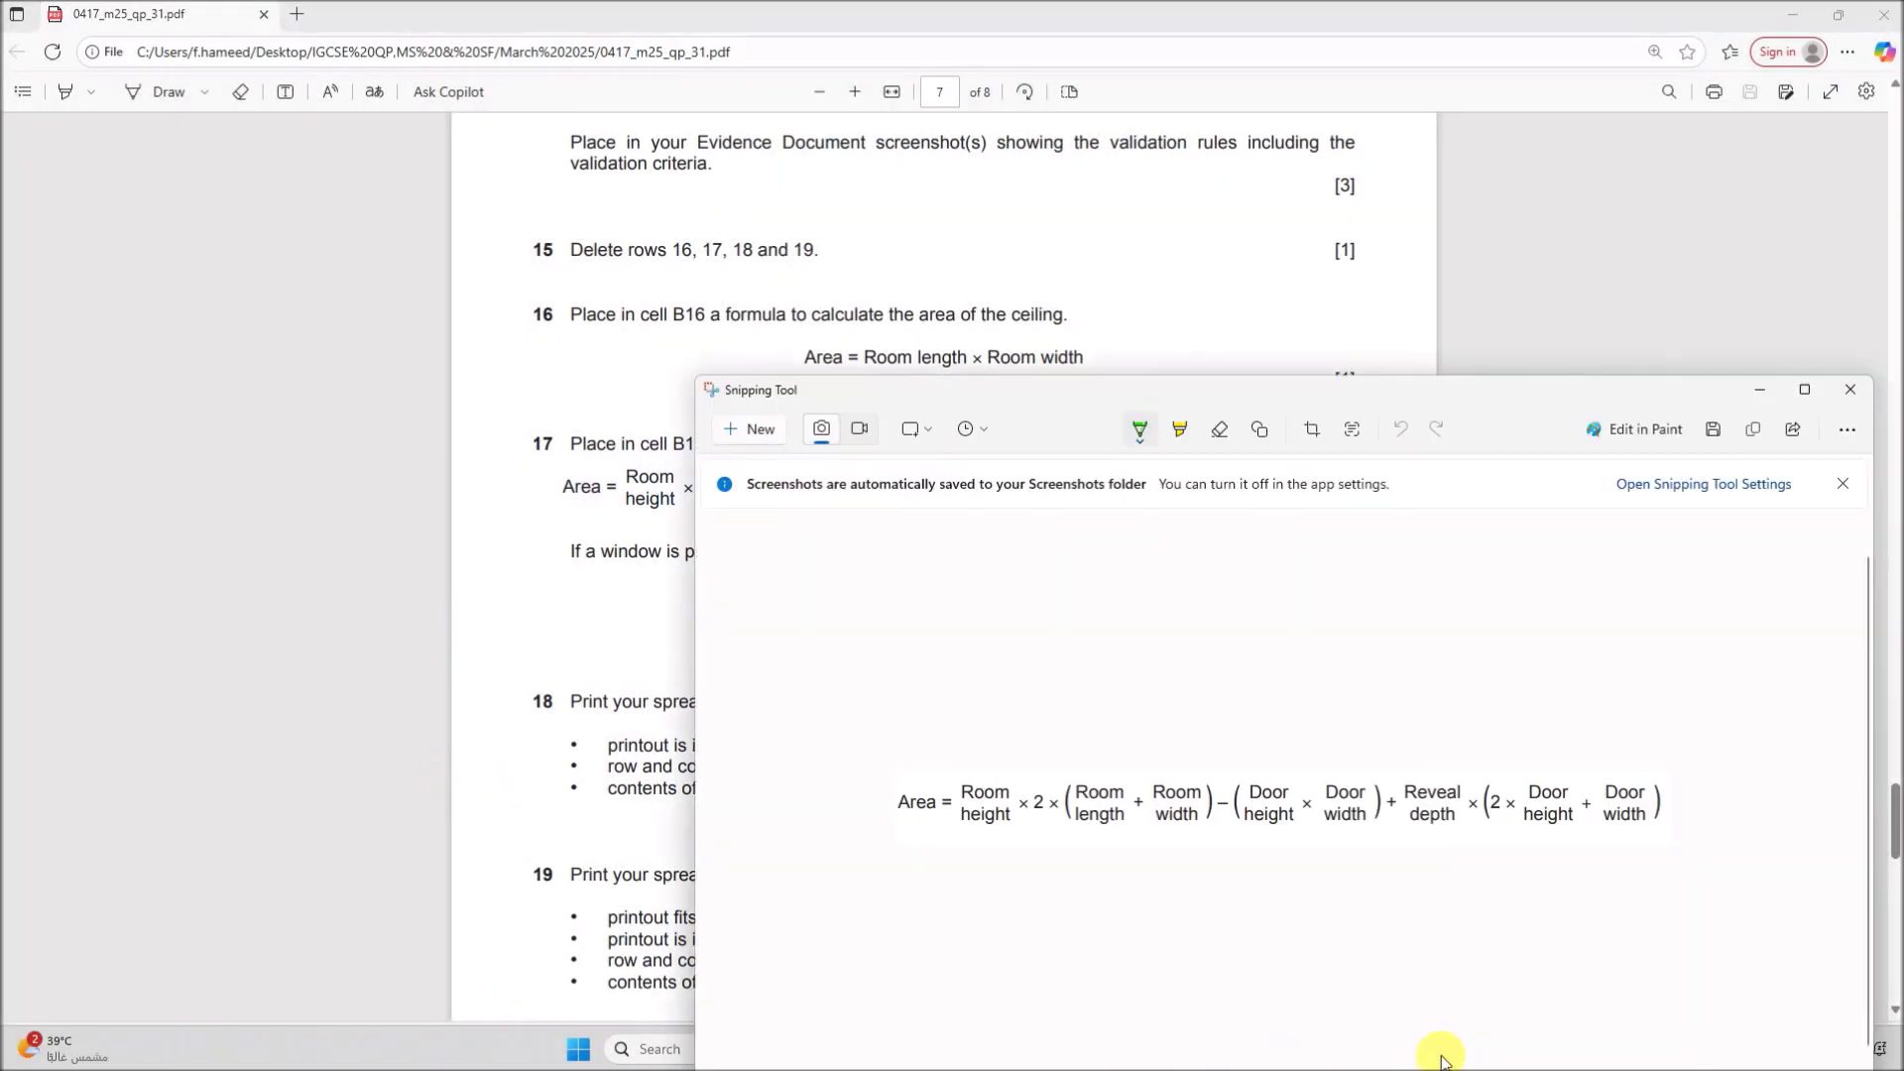
# Minimize Snipping Tool, switch to Excel, and paste the equation picture into the empty area beside the room dimensions, around rows 3 to 6
pyautogui.click(1760, 396)
pyautogui.click(1239, 1047)
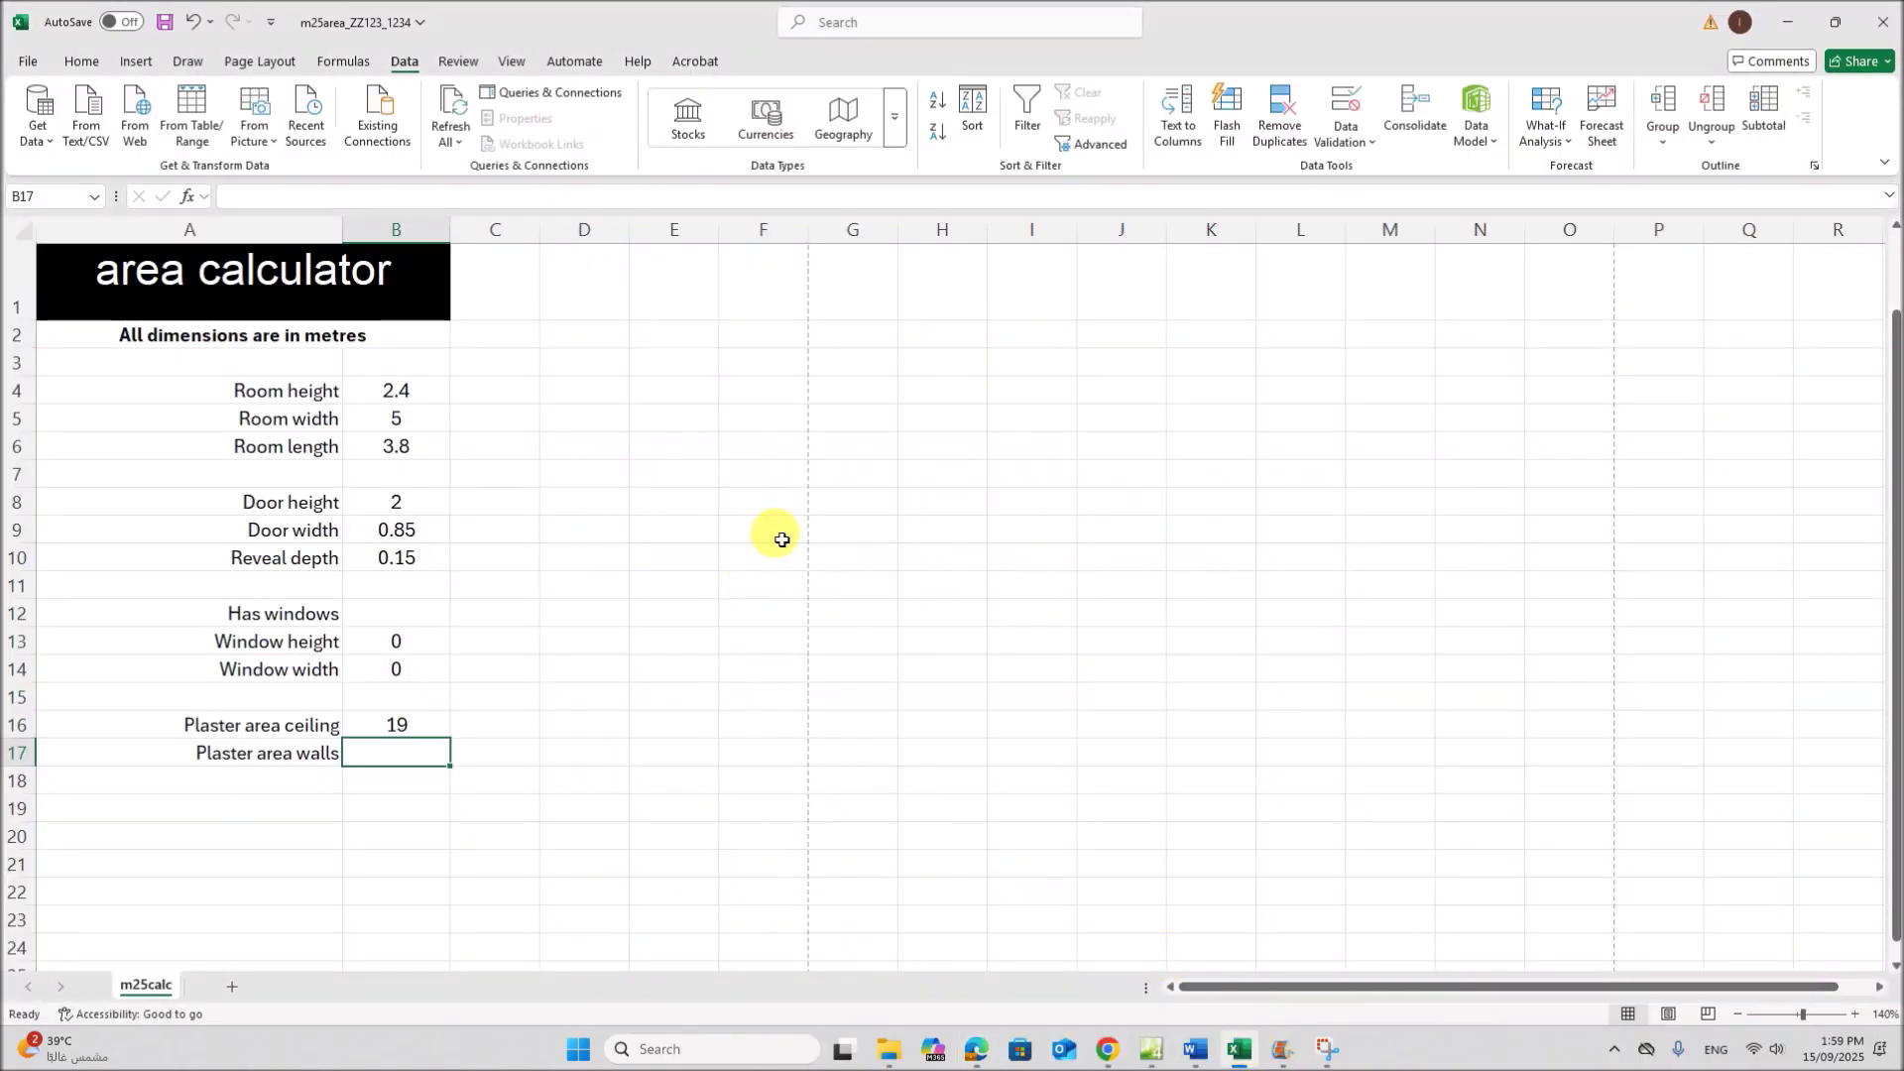
pyautogui.hotkey('ctrl', 'v')
pyautogui.moveTo(799, 779); pyautogui.dragTo(1121, 390)
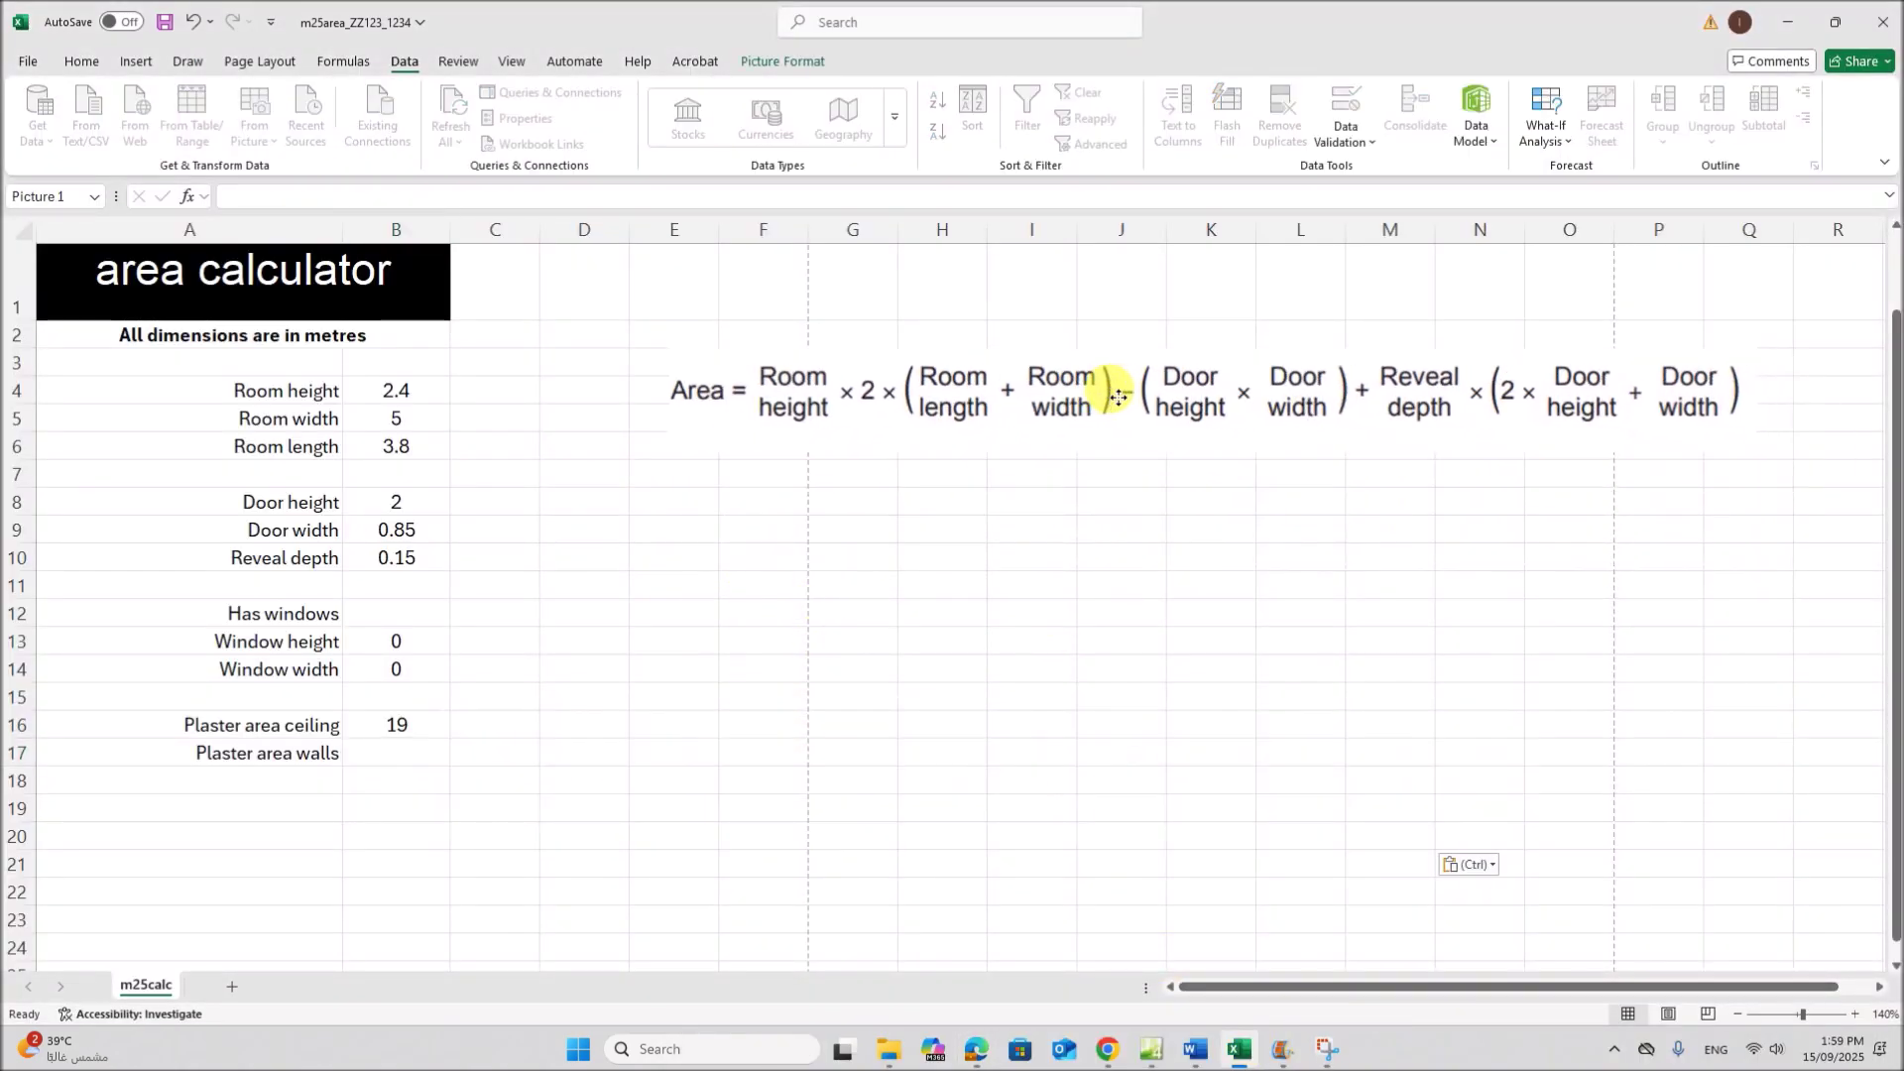
# Begin the wall area formula in B17 with the room part, =B4*2*(B6+B5)
pyautogui.click(368, 754)
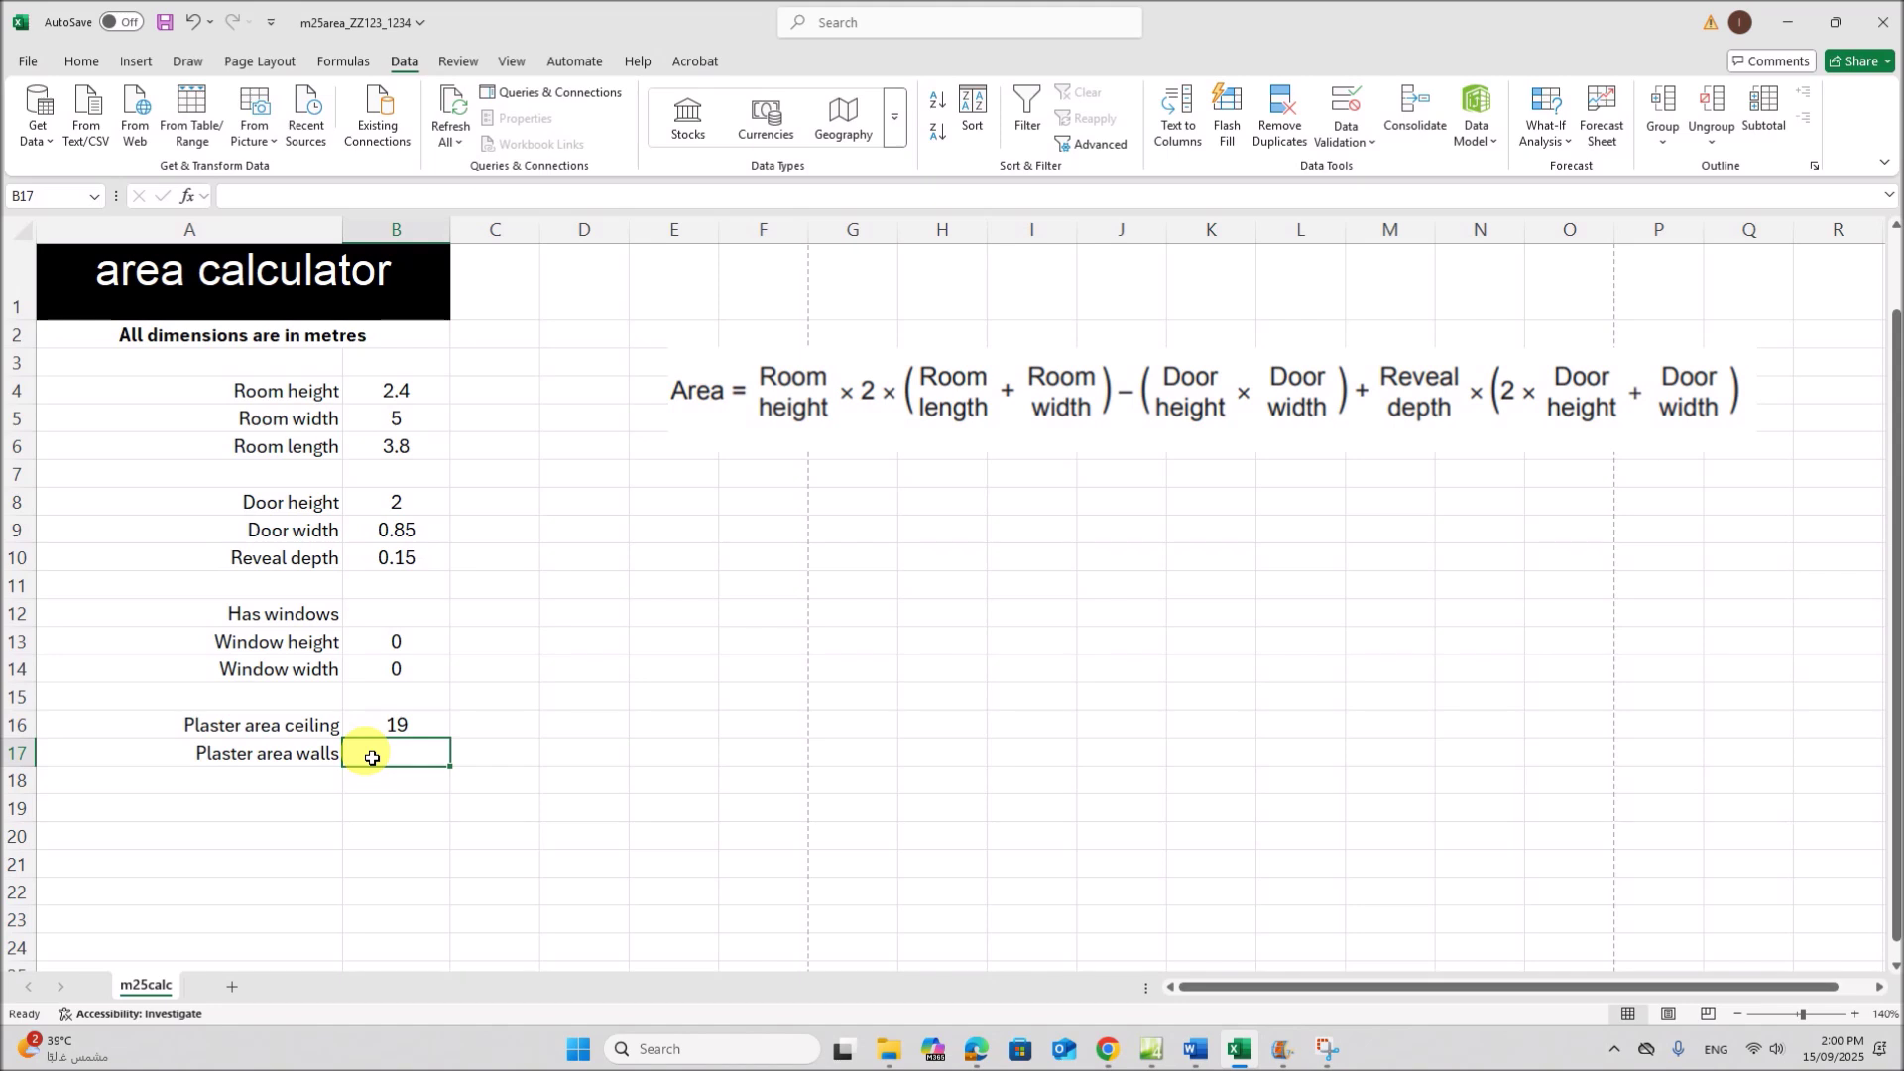
pyautogui.write('=')
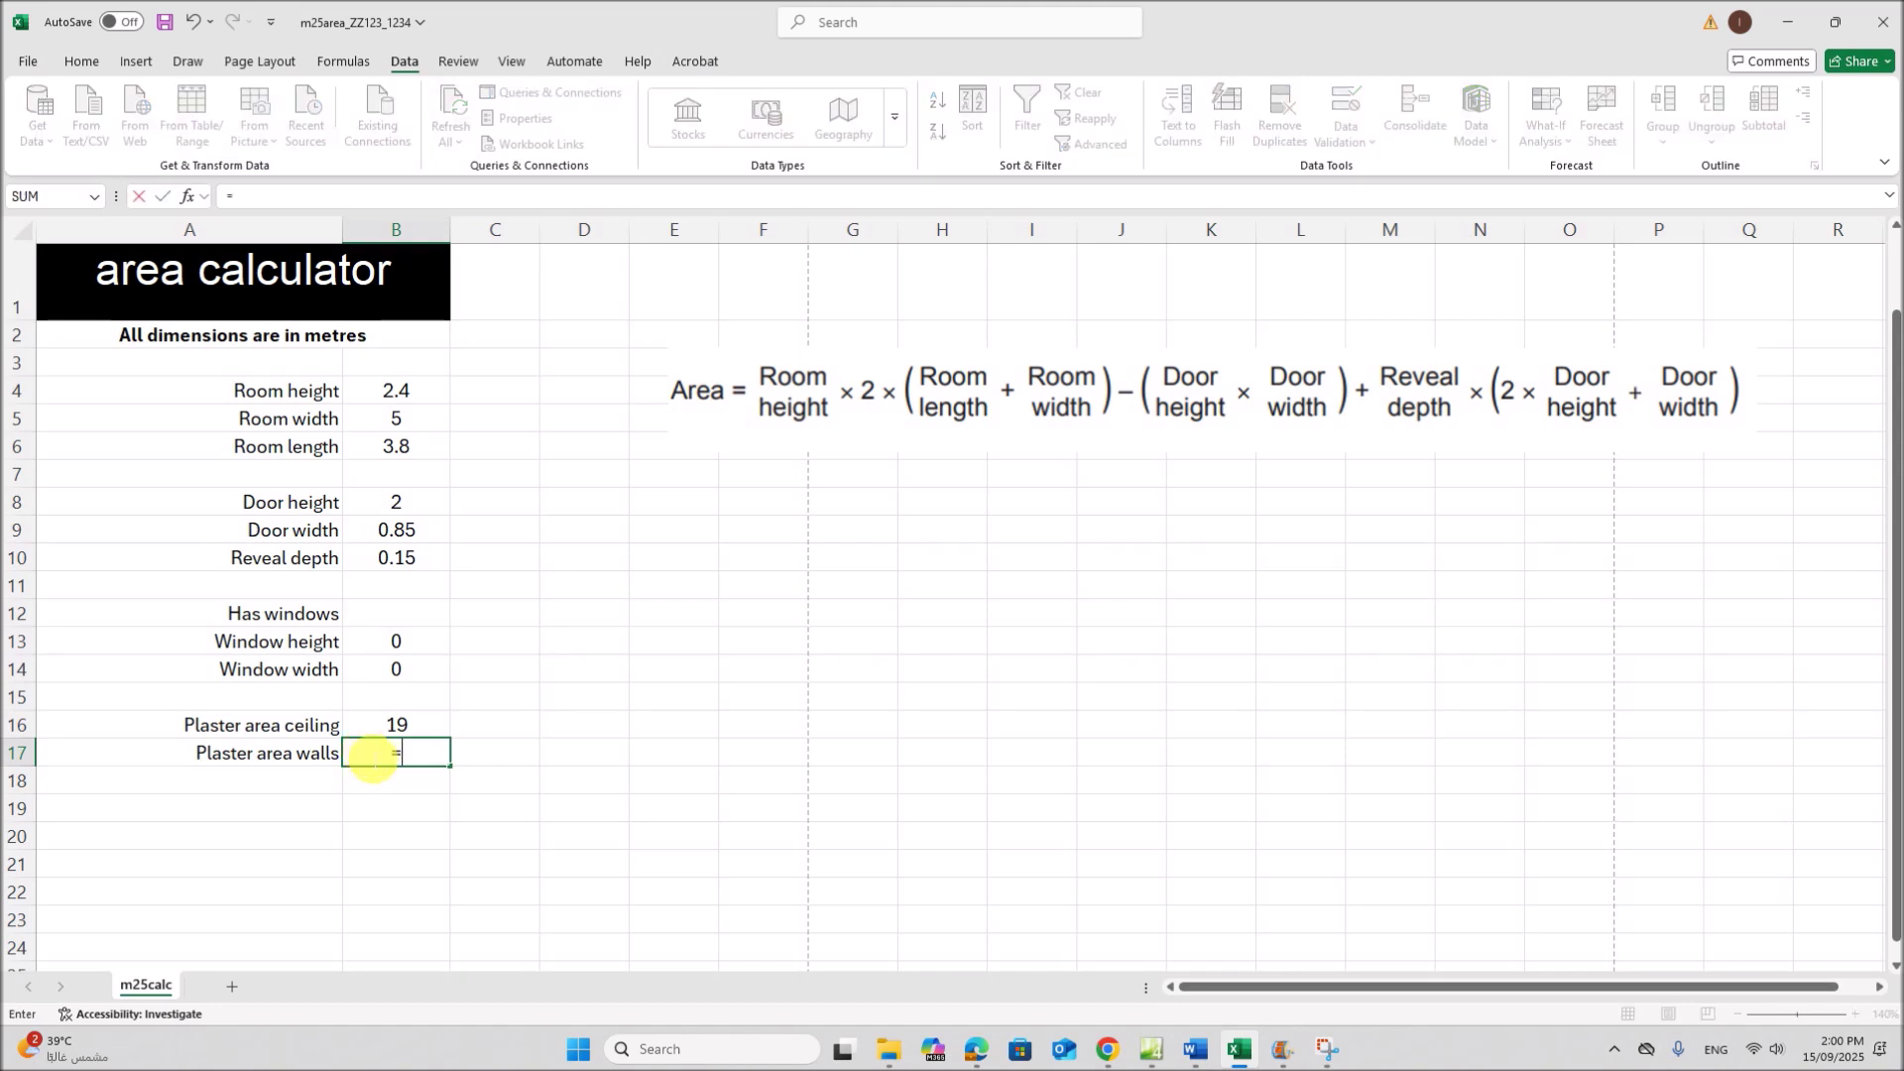
pyautogui.click(426, 402)
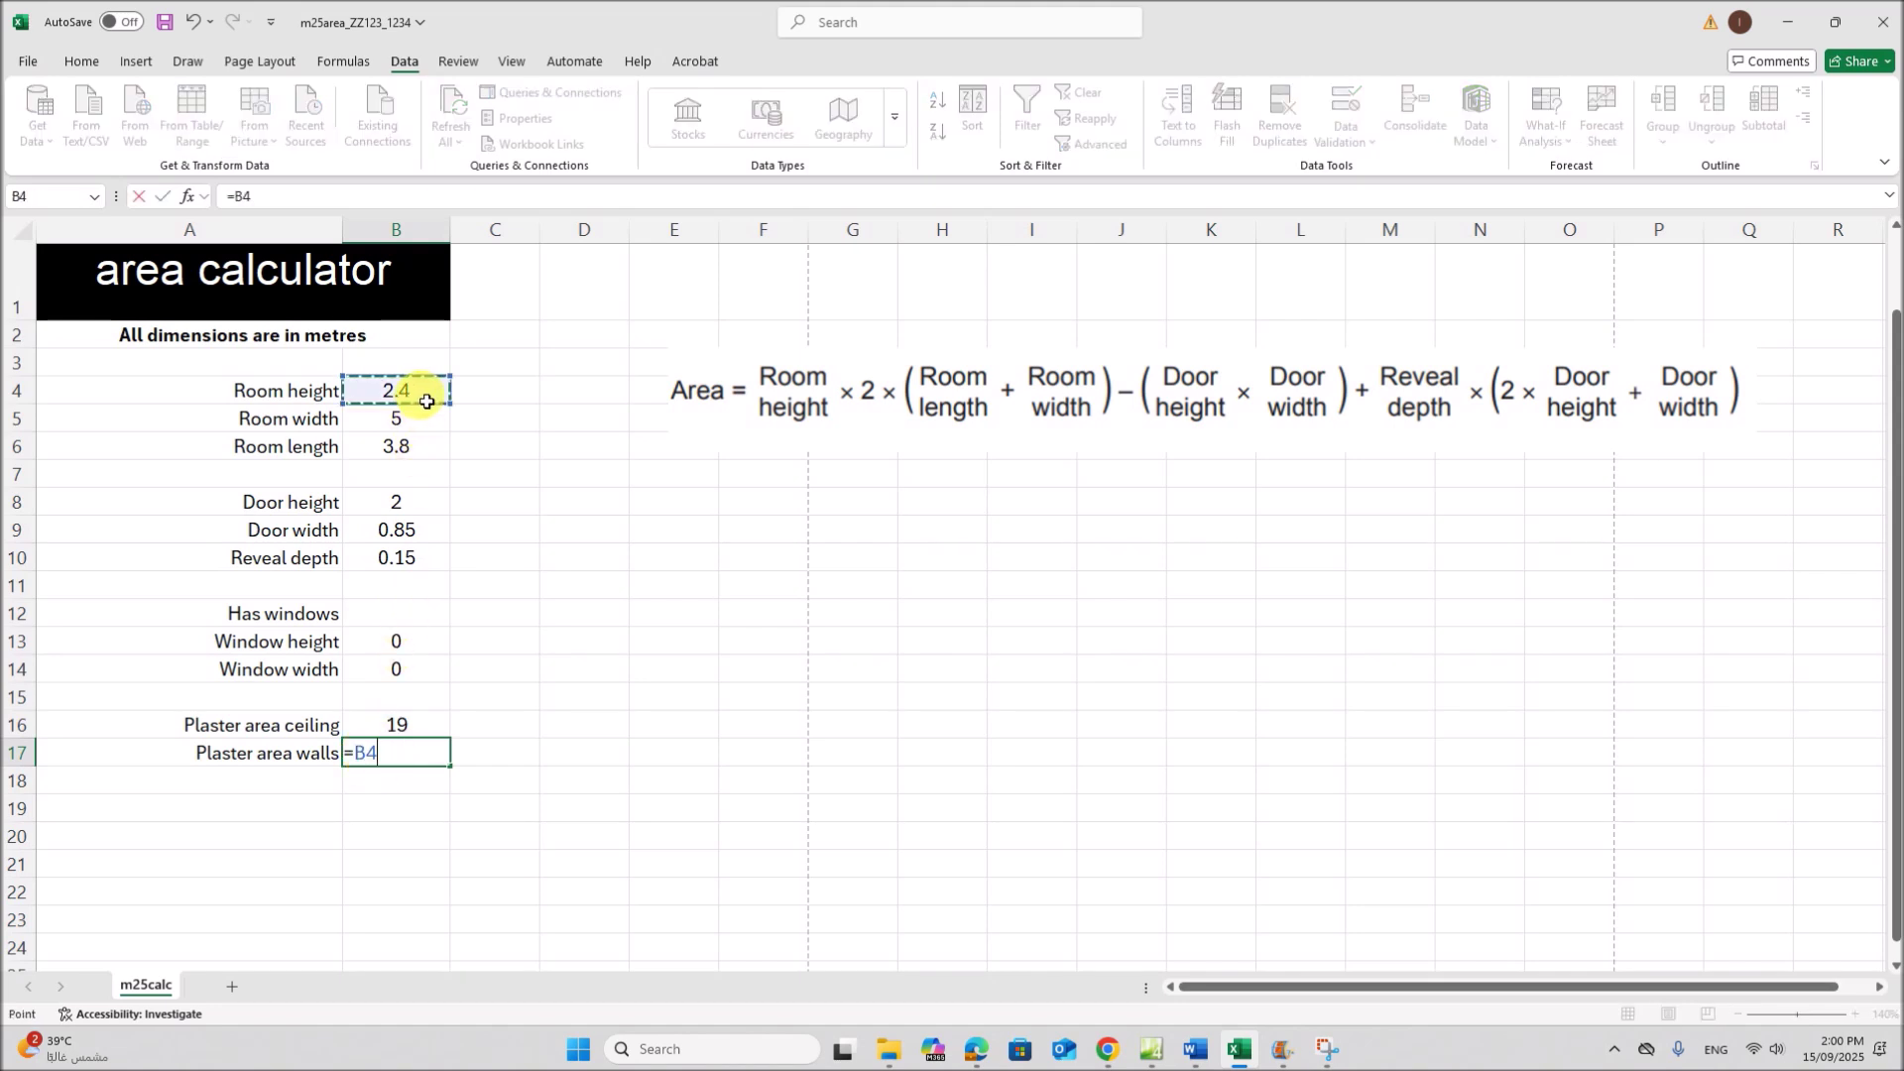
pyautogui.write('*')
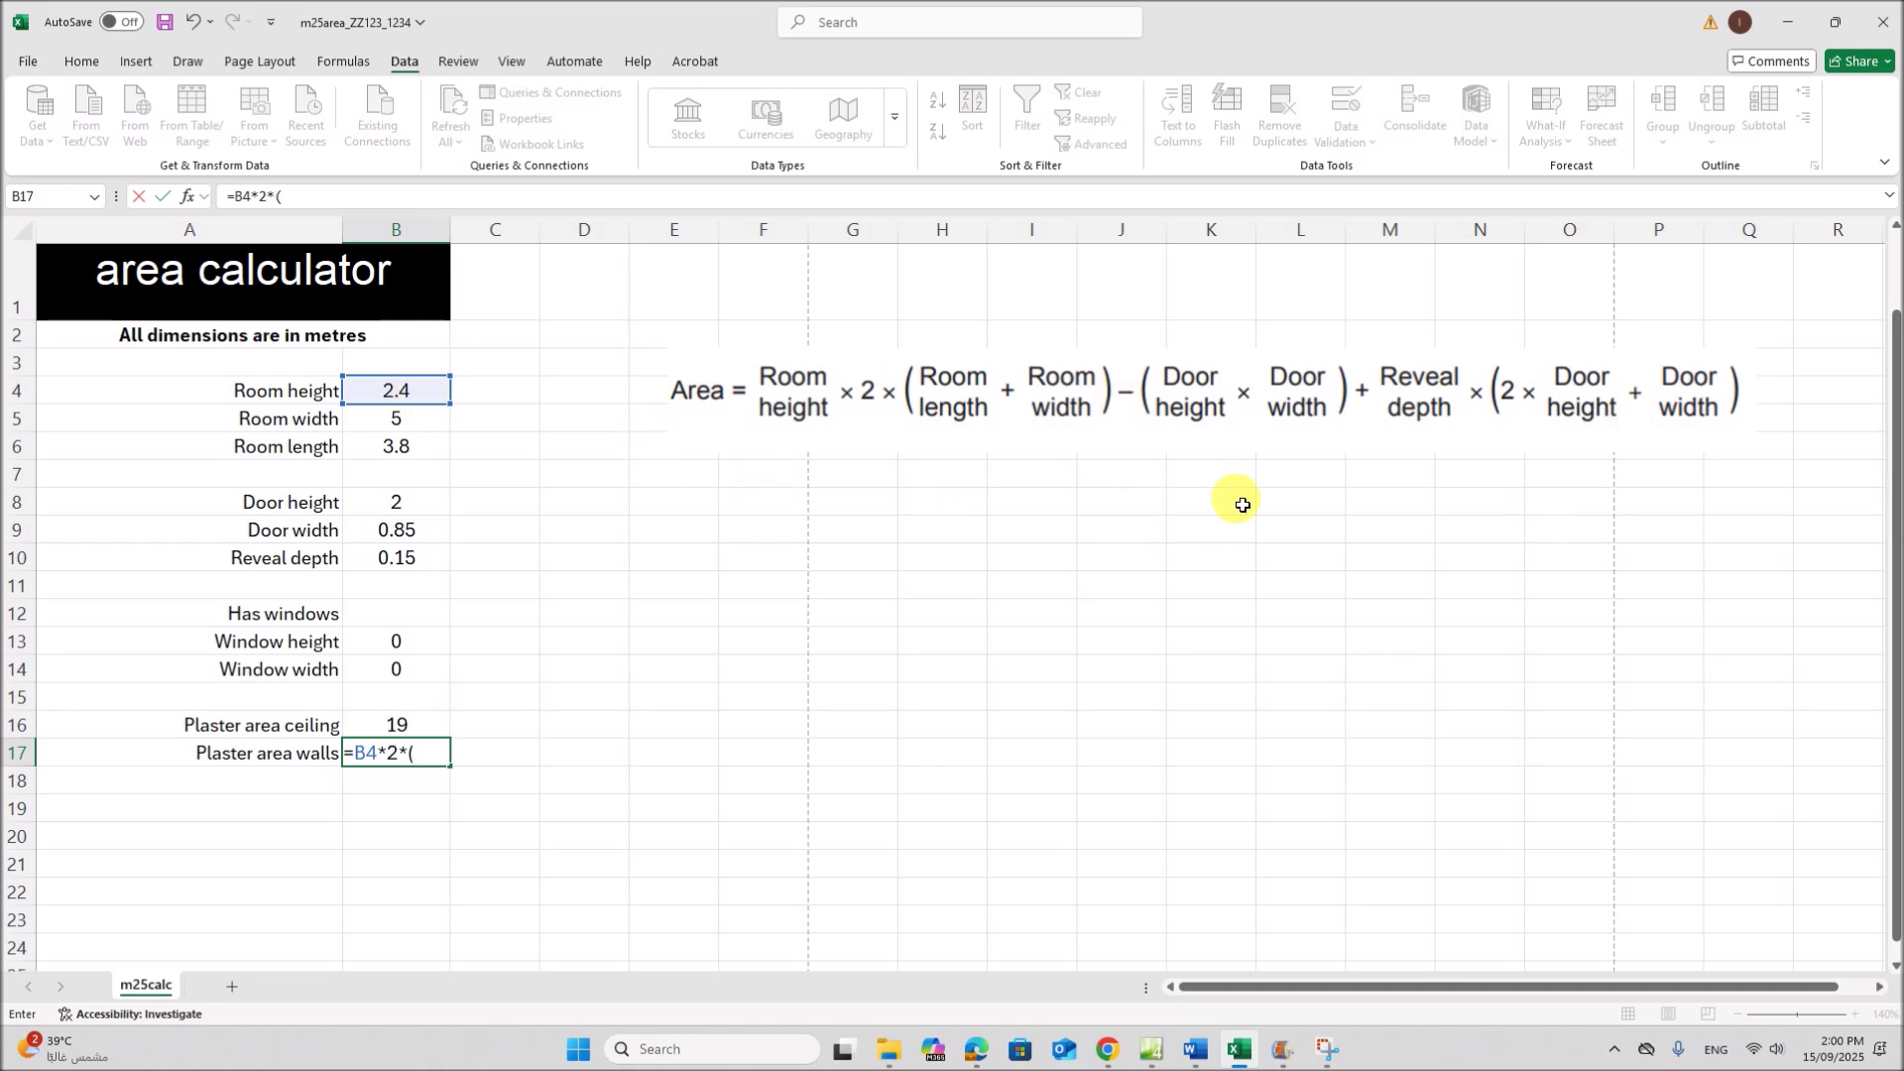
pyautogui.click(412, 446)
pyautogui.write('+')
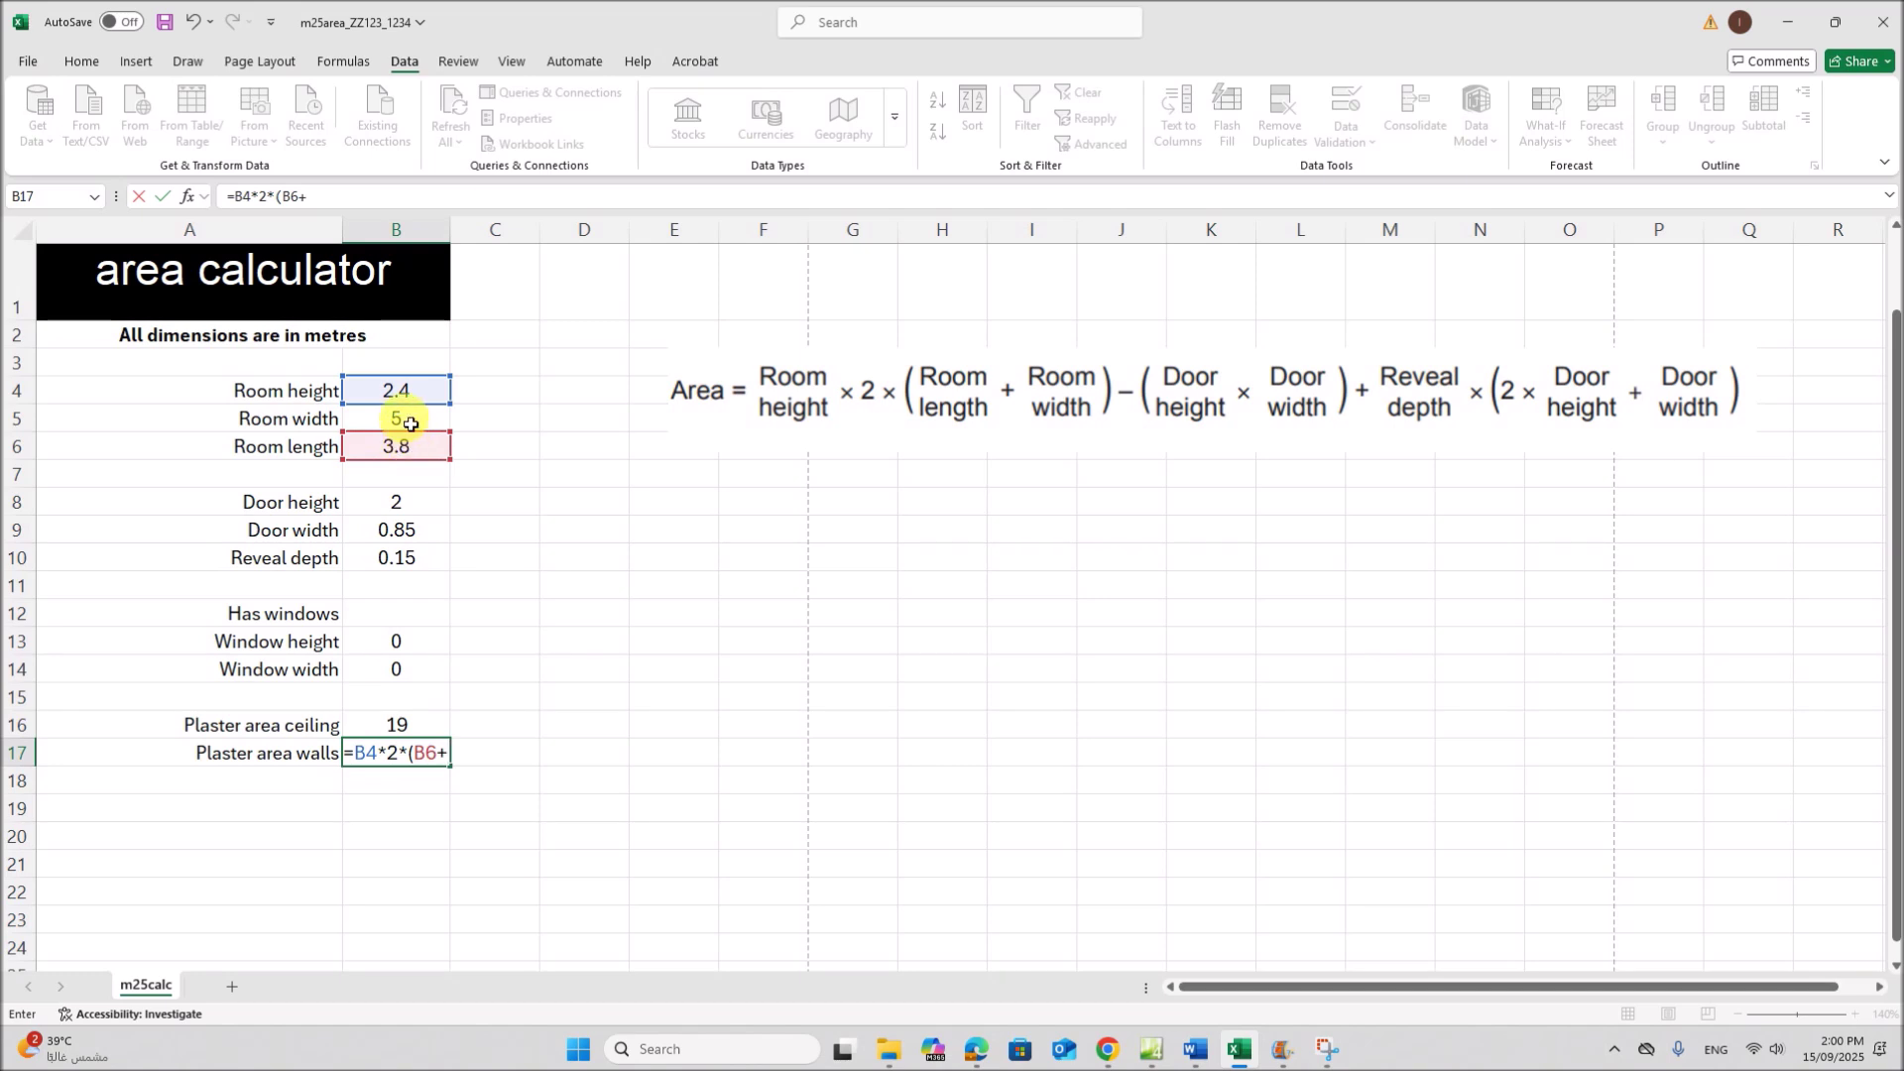
pyautogui.click(411, 425)
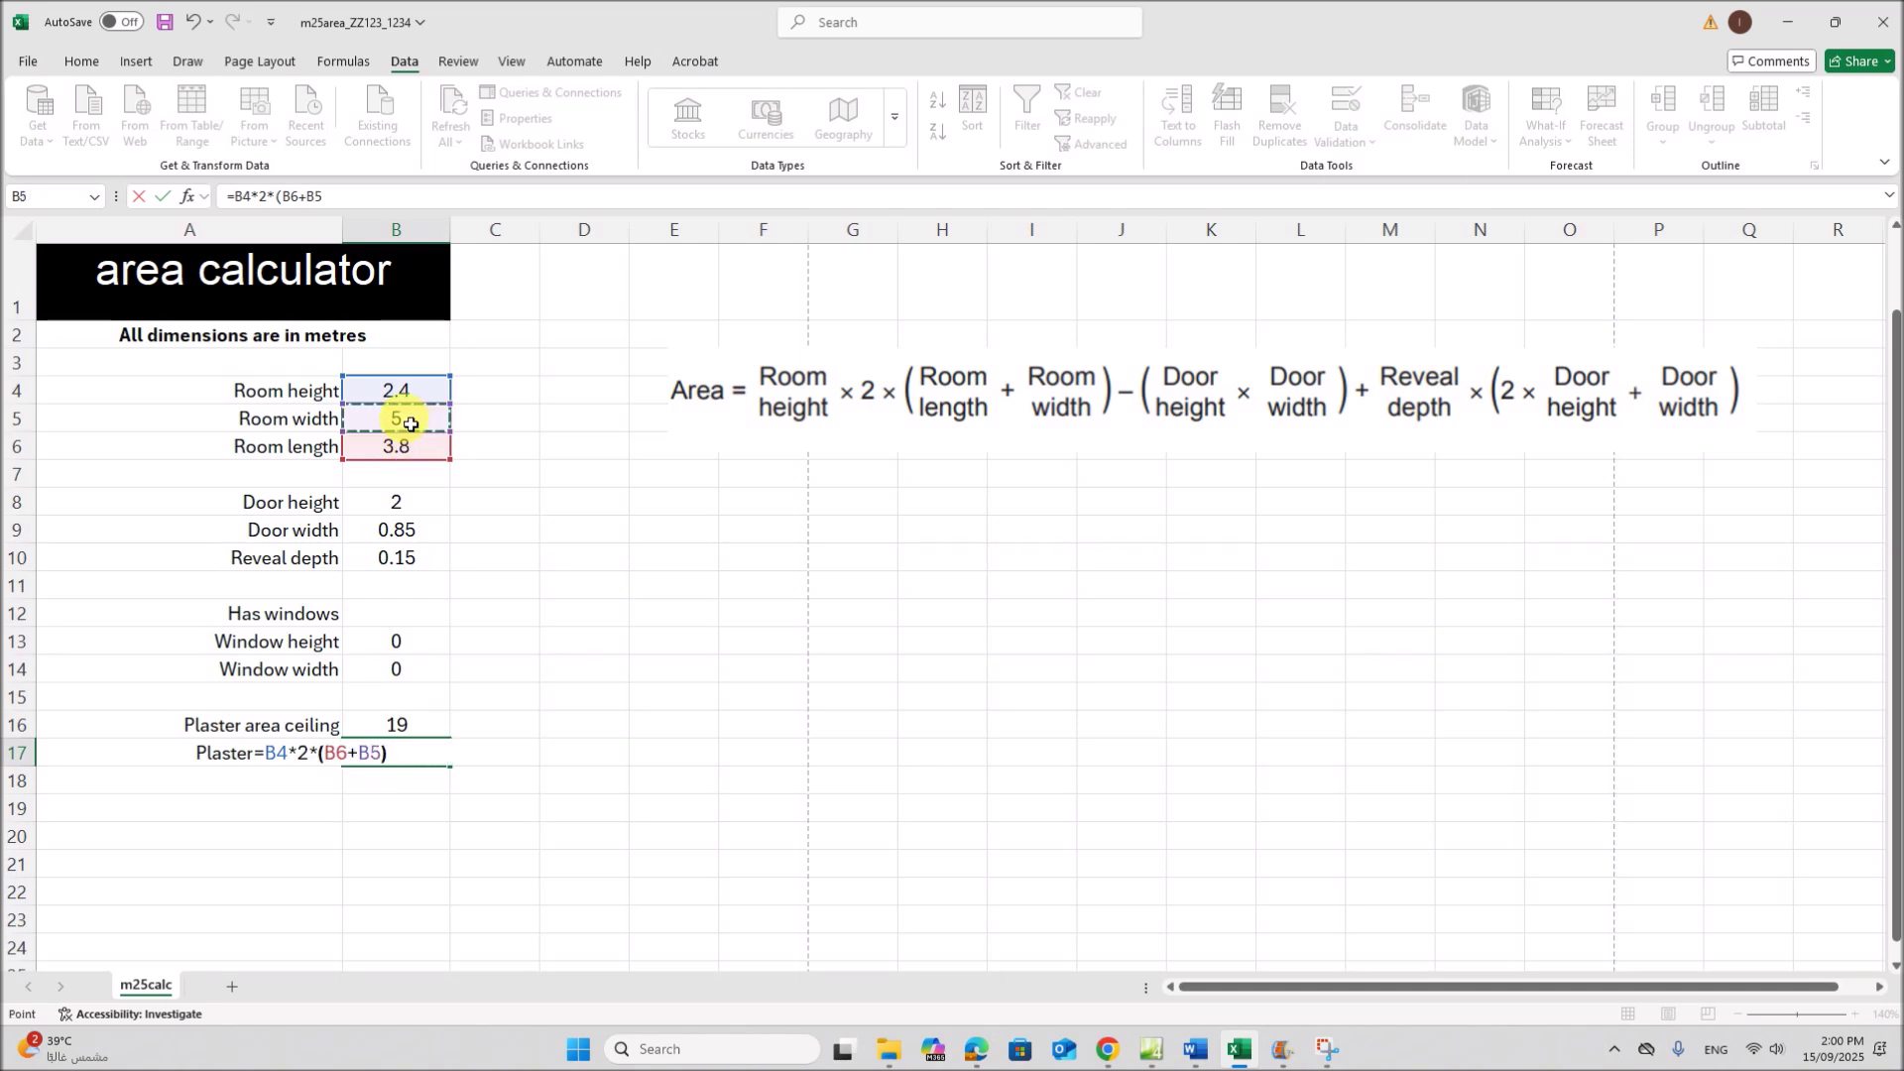
pyautogui.write(')')
# Continue the B17 formula by subtracting the door area, -(B8*B9)
pyautogui.write('-(')
pyautogui.click(398, 504)
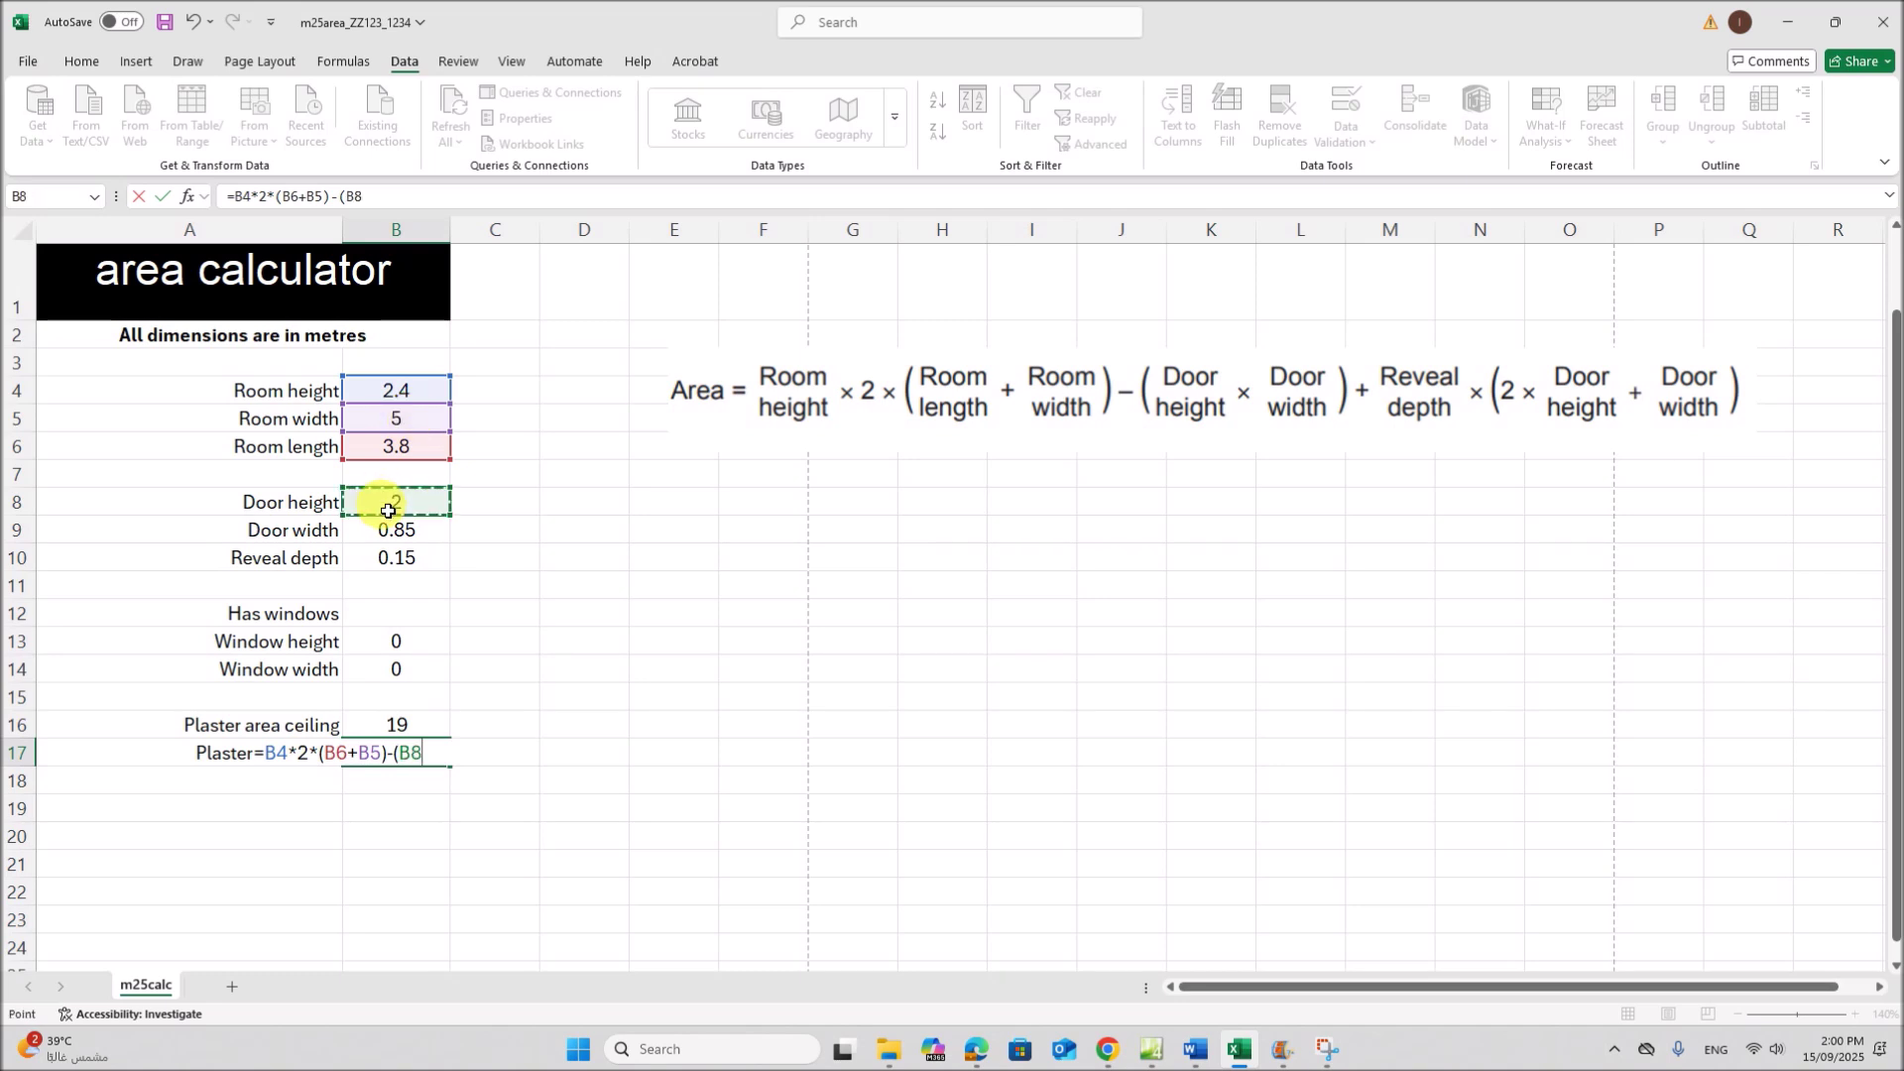
pyautogui.write('*')
pyautogui.click(379, 542)
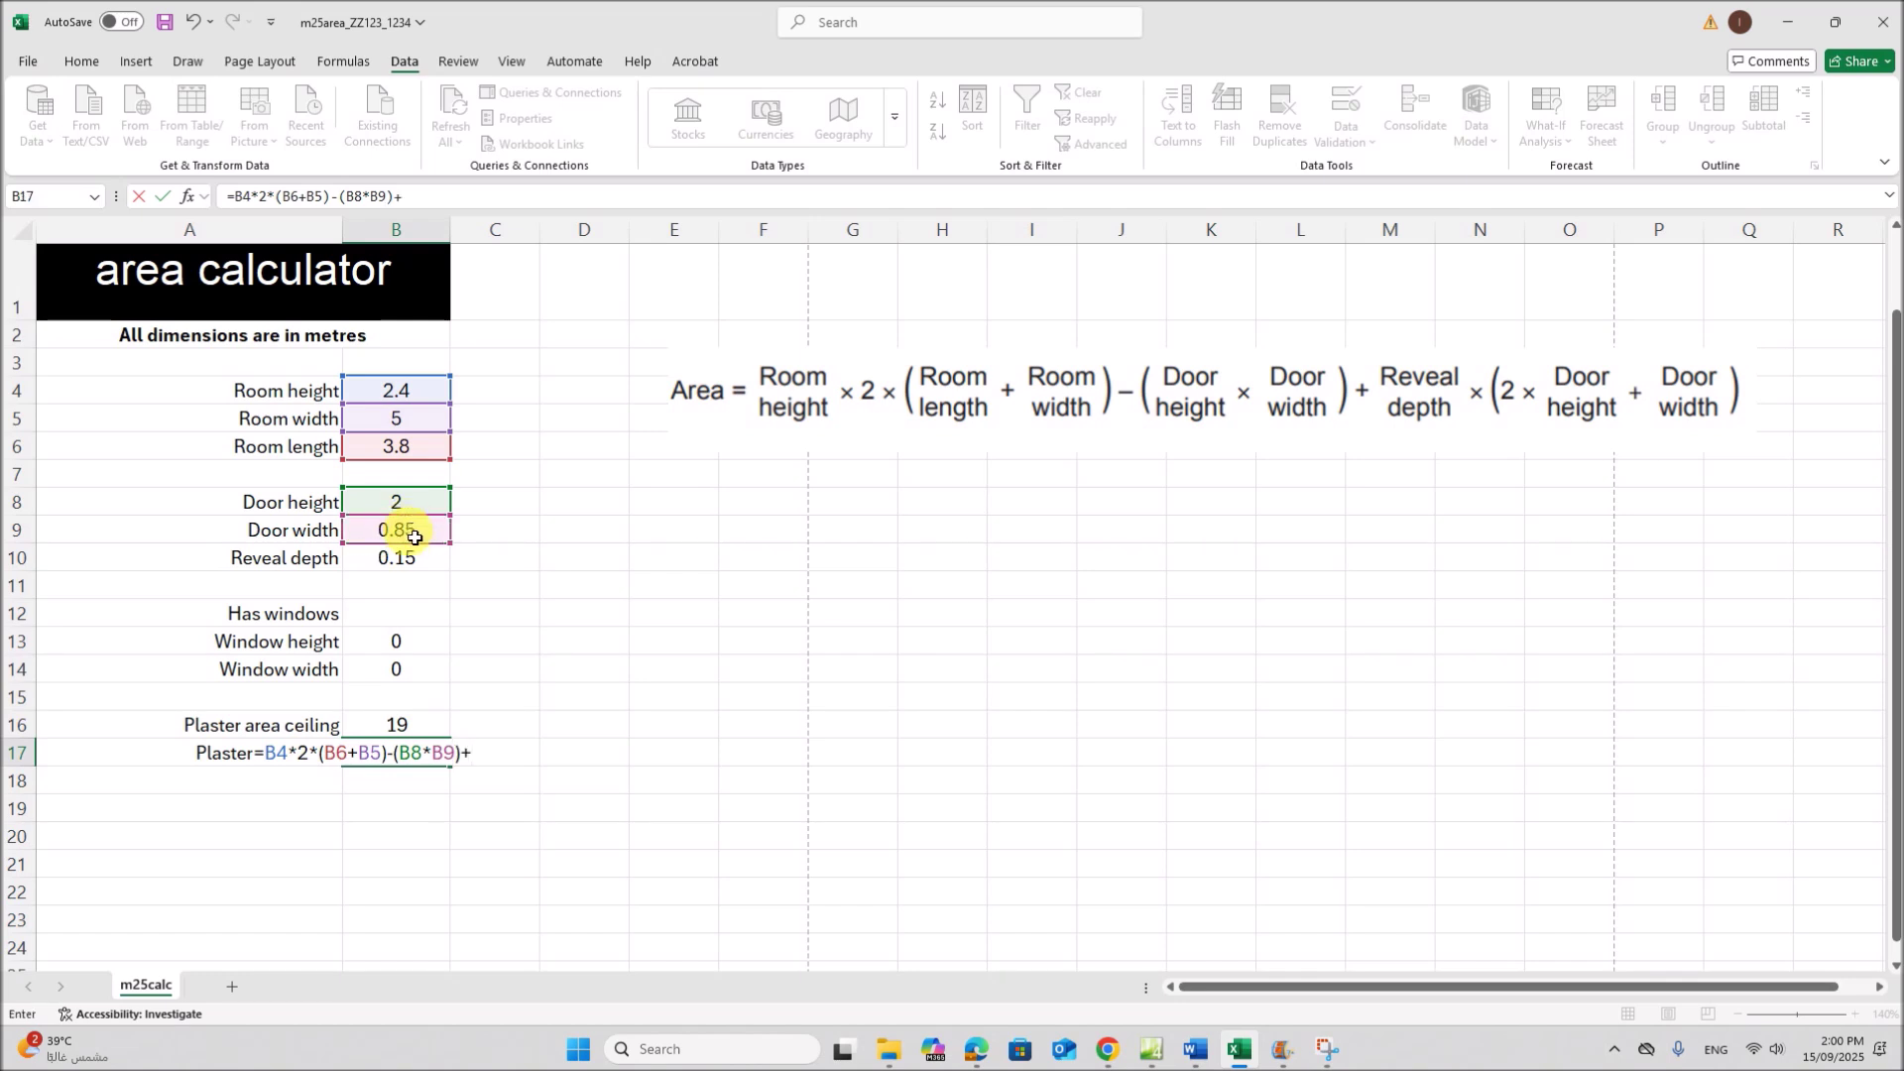
# Complete the B17 formula with the door reveal part, +B10*(2*B8+B9), and commit it
pyautogui.click(415, 572)
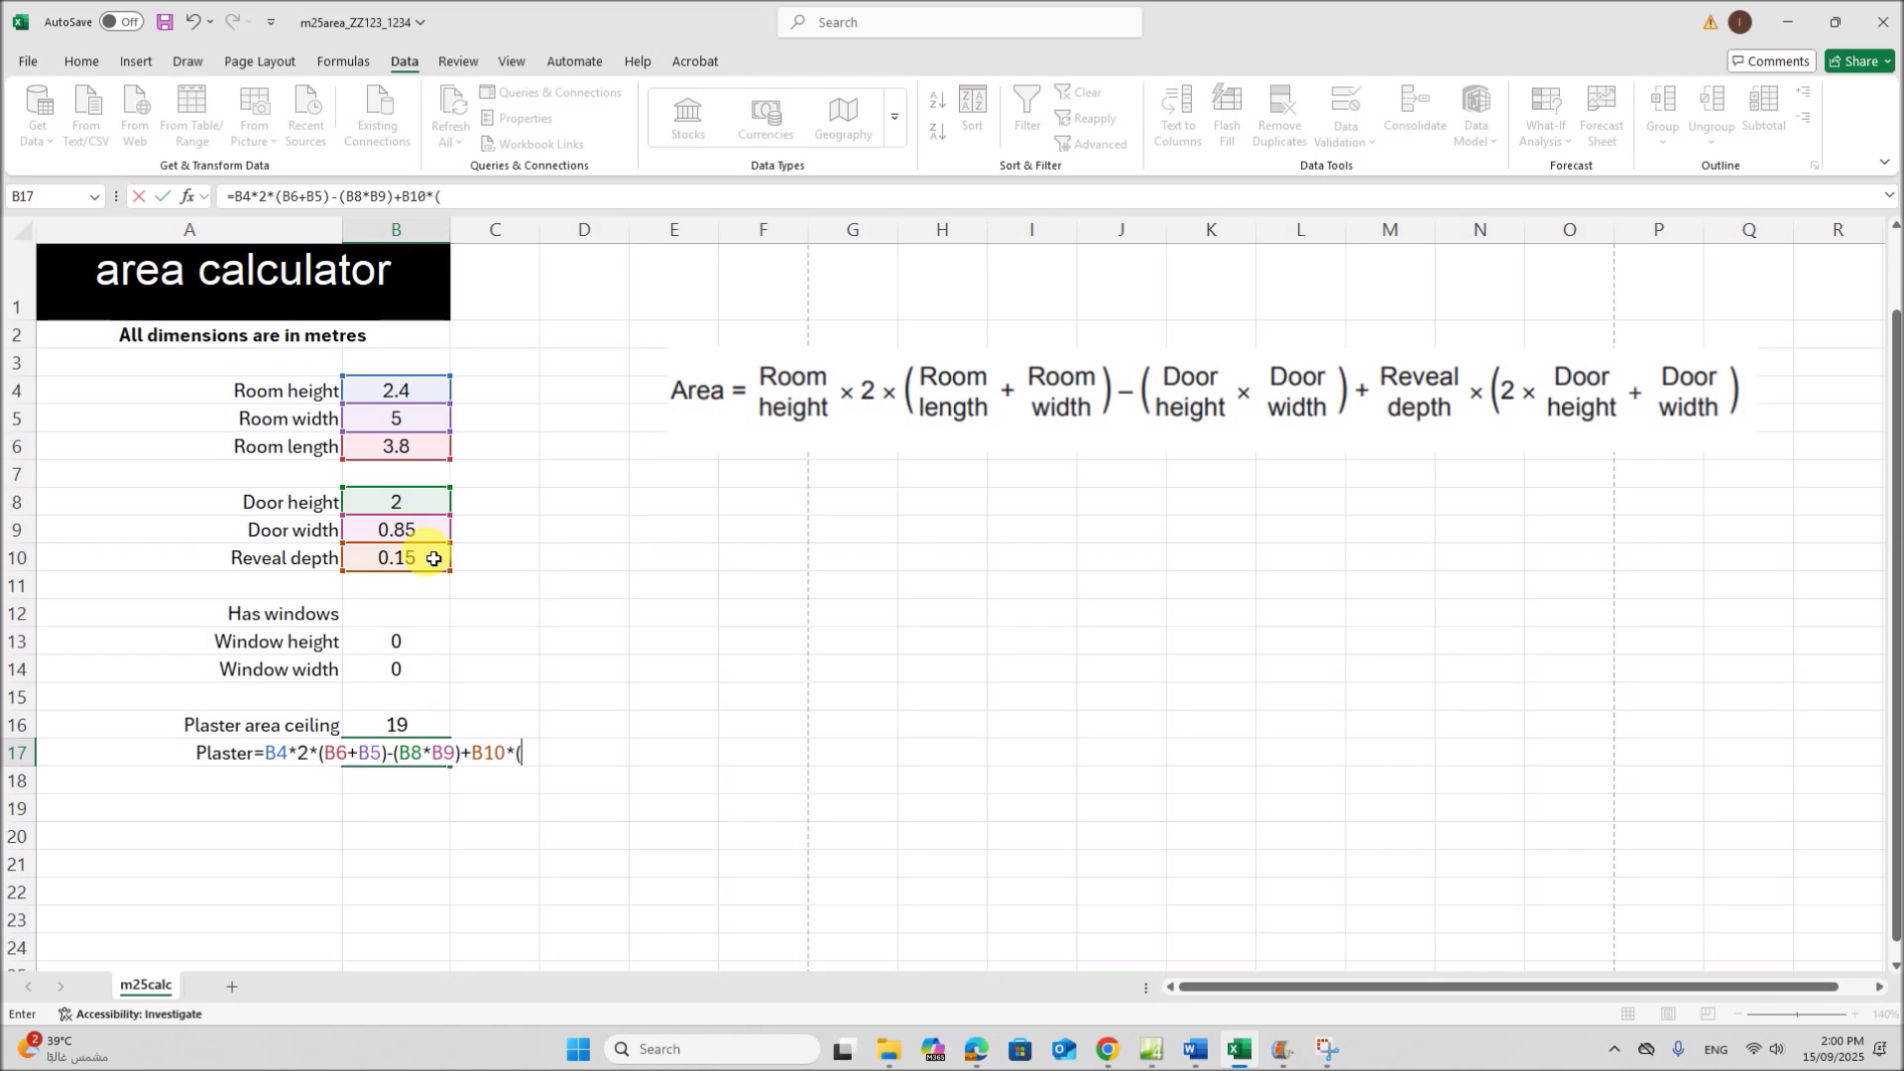
pyautogui.write('*(2*')
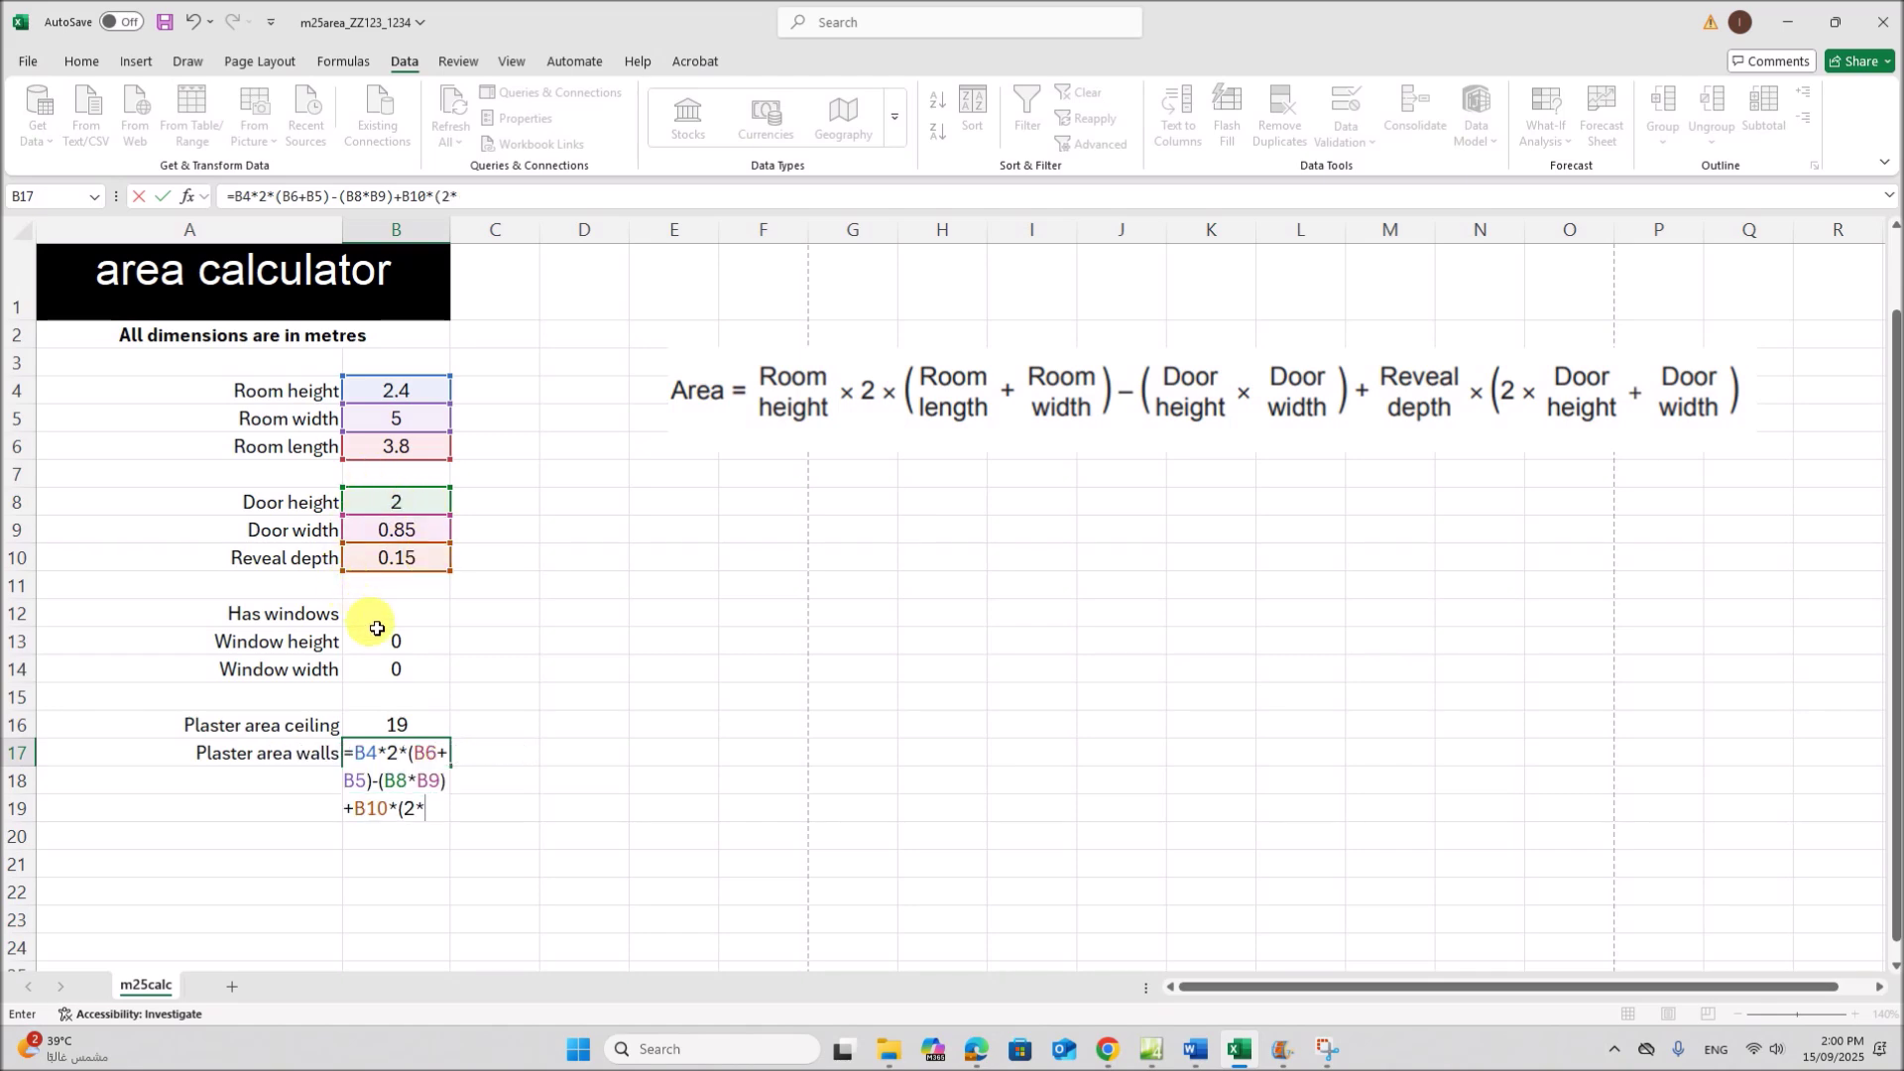
pyautogui.click(415, 507)
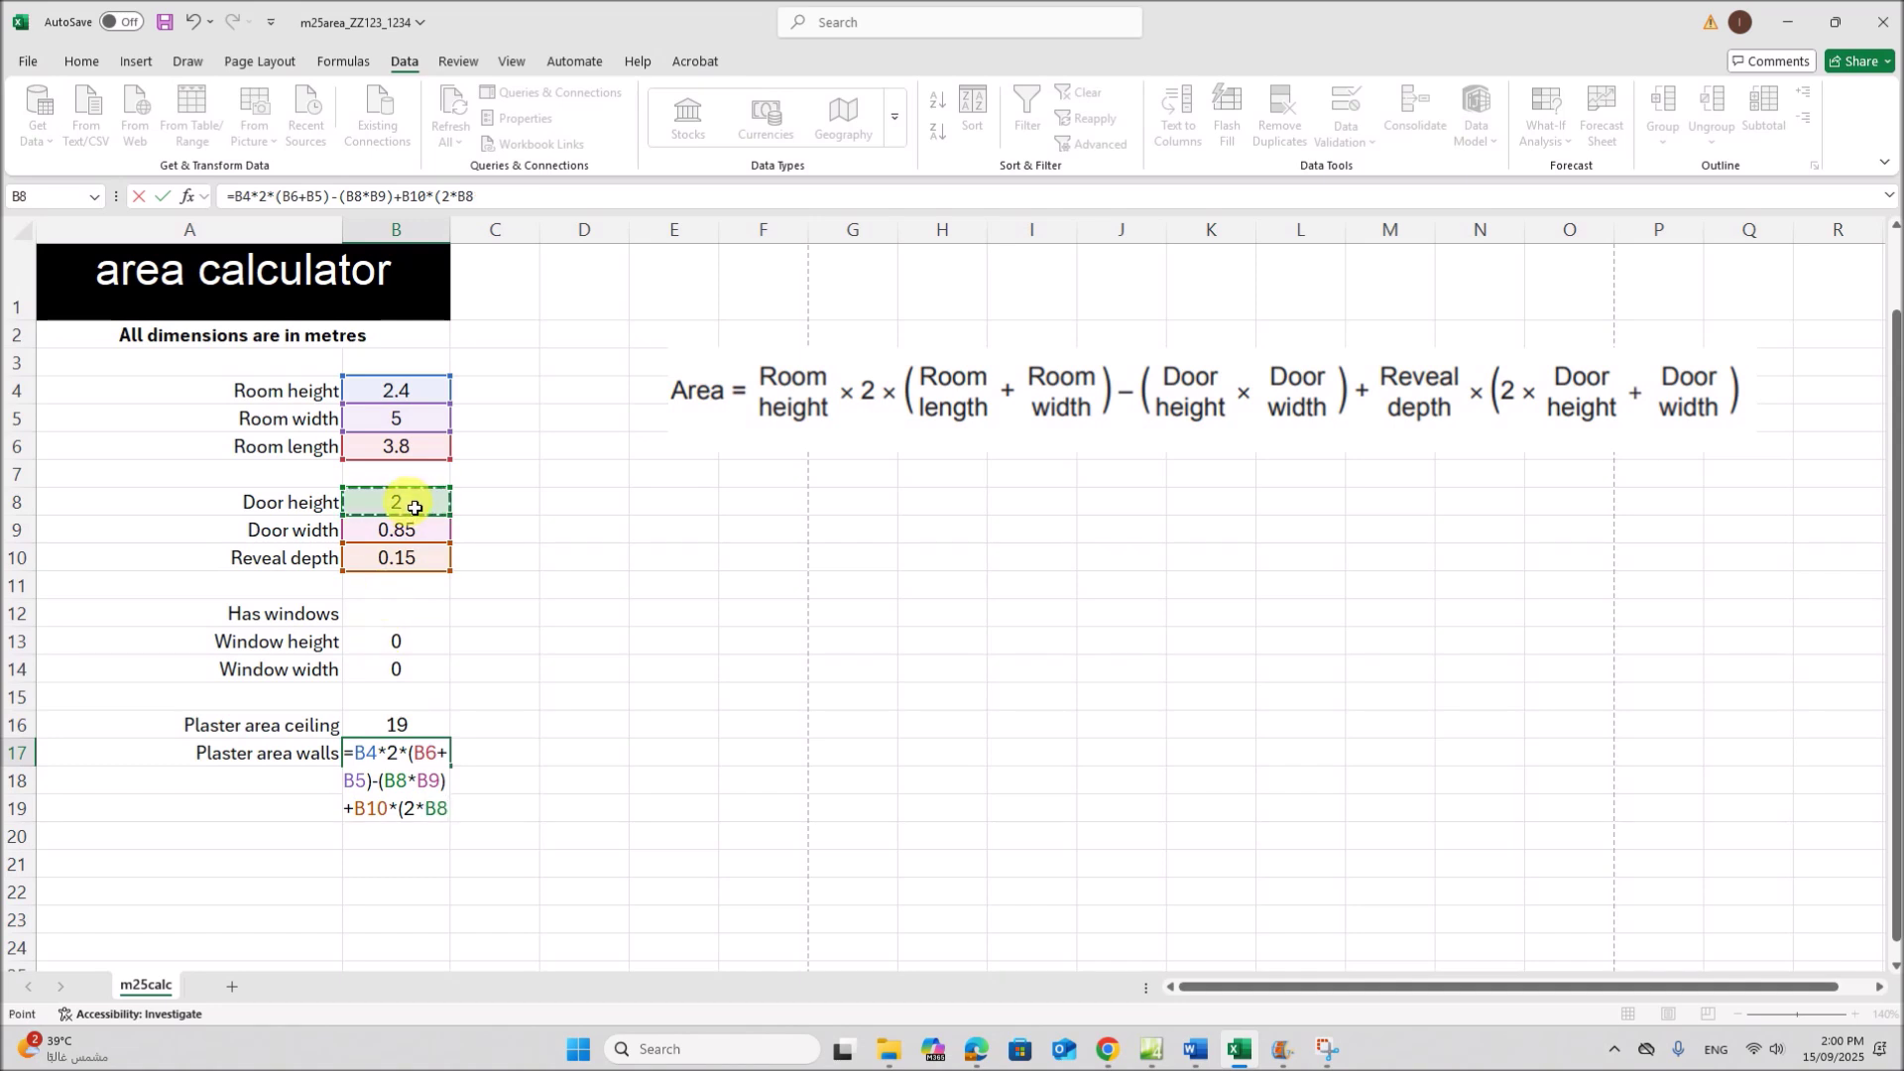
pyautogui.write('+')
pyautogui.click(385, 541)
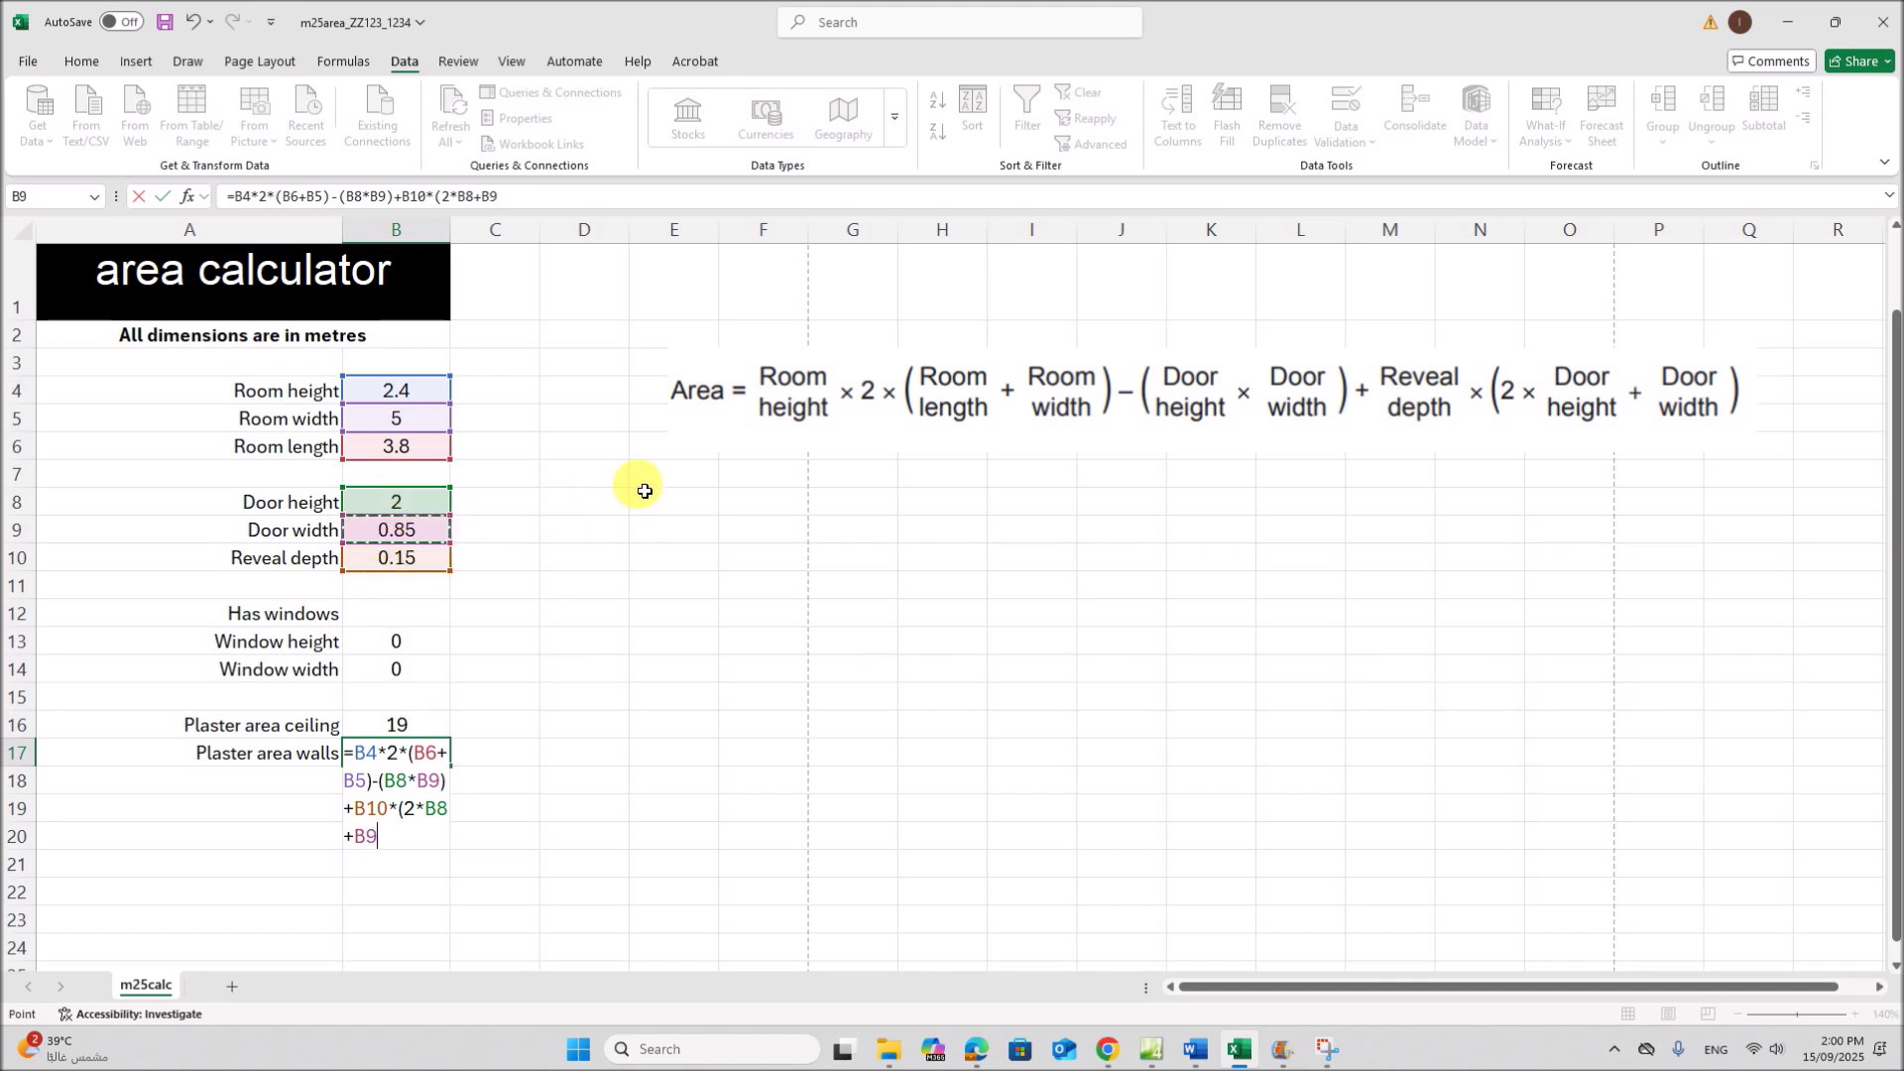
pyautogui.write(')')
pyautogui.press('Return')
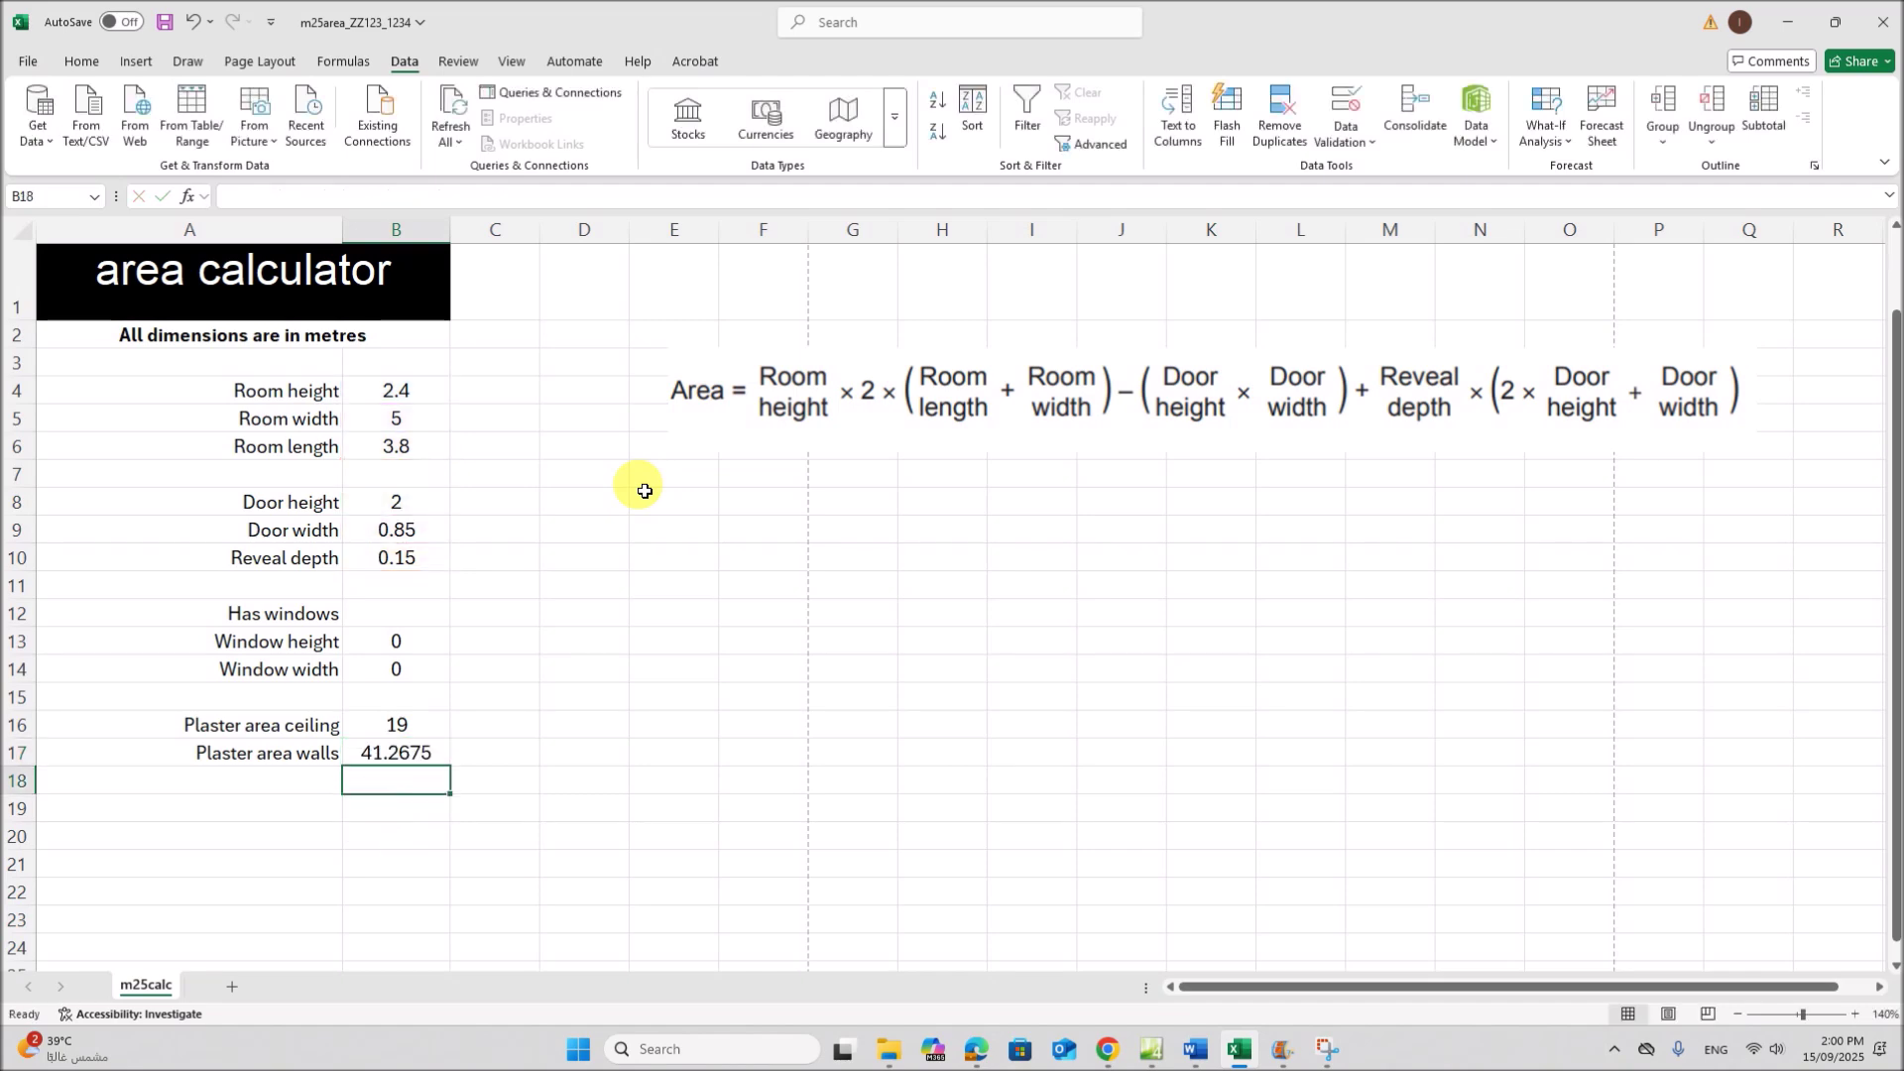
# Review the B17 wall area formula against the pasted equation picture
pyautogui.doubleClick(405, 763)
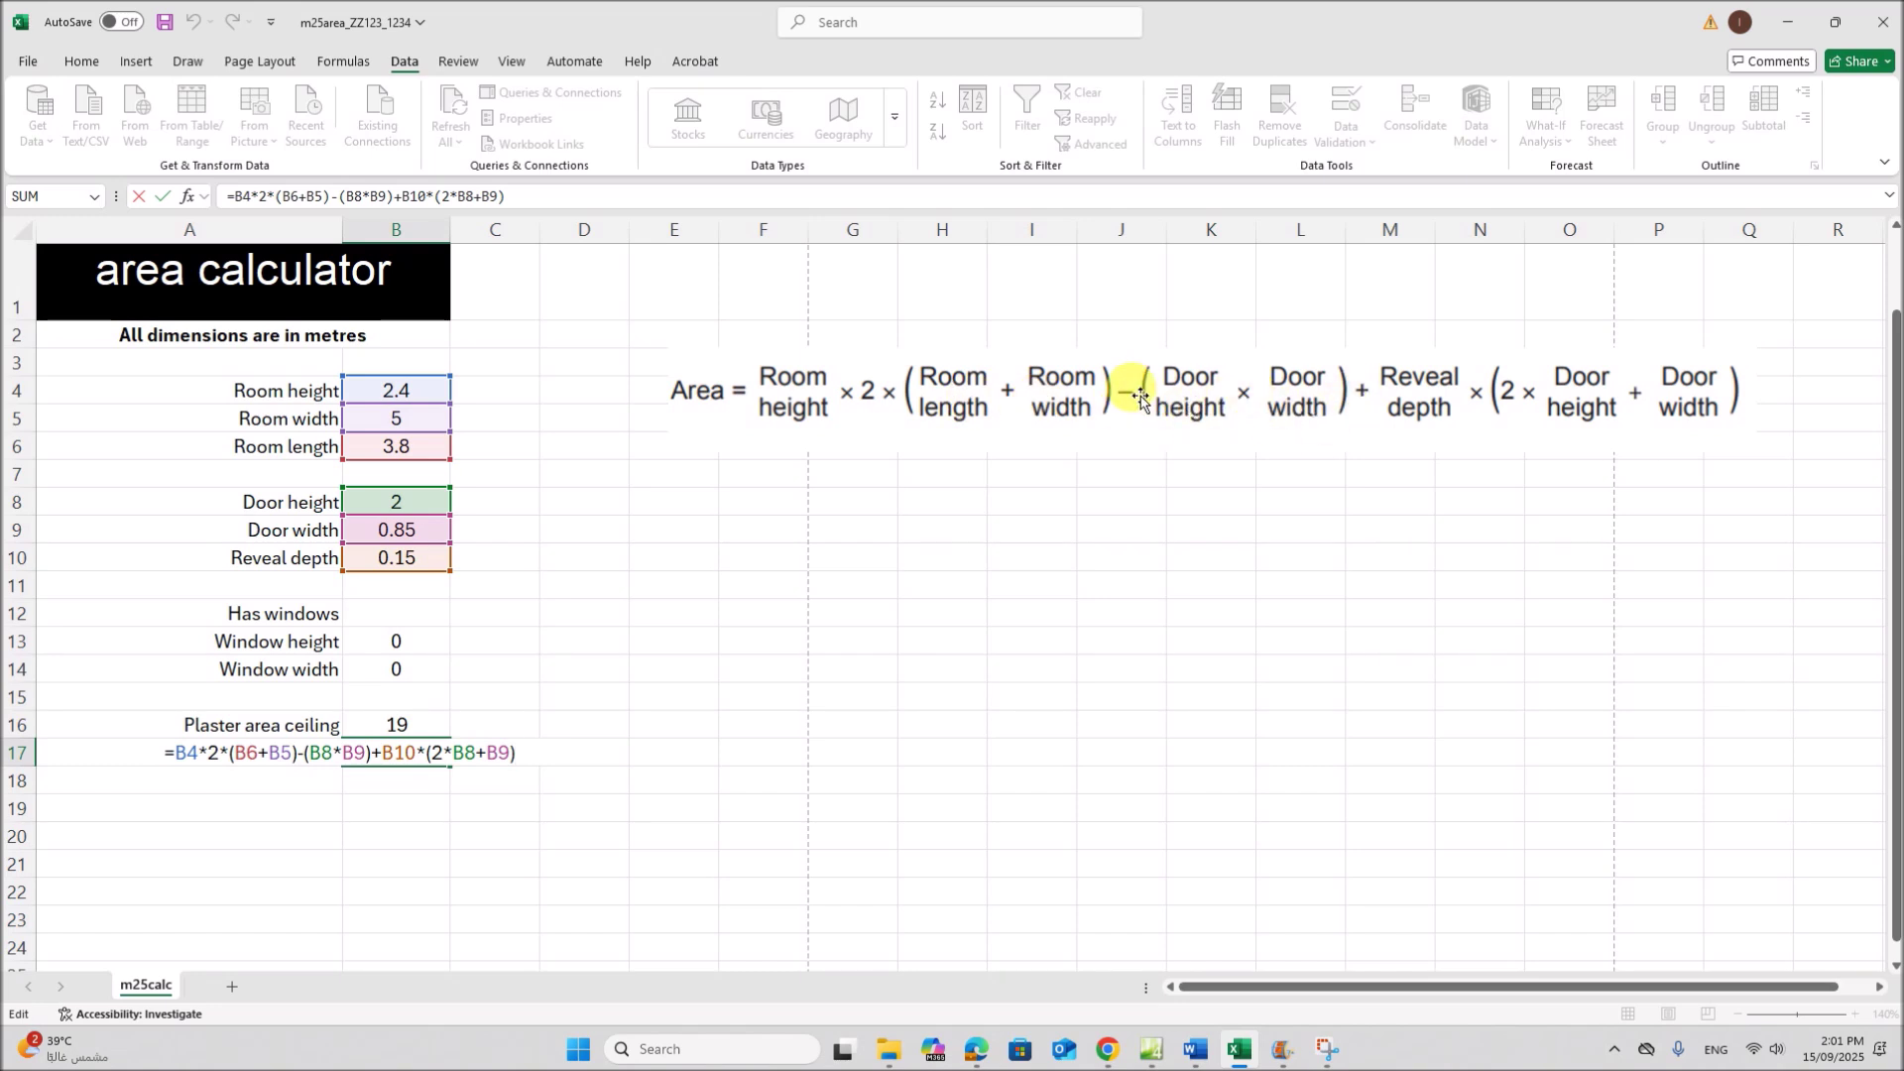
pyautogui.moveTo(179, 756); pyautogui.dragTo(533, 762)
pyautogui.click(523, 759)
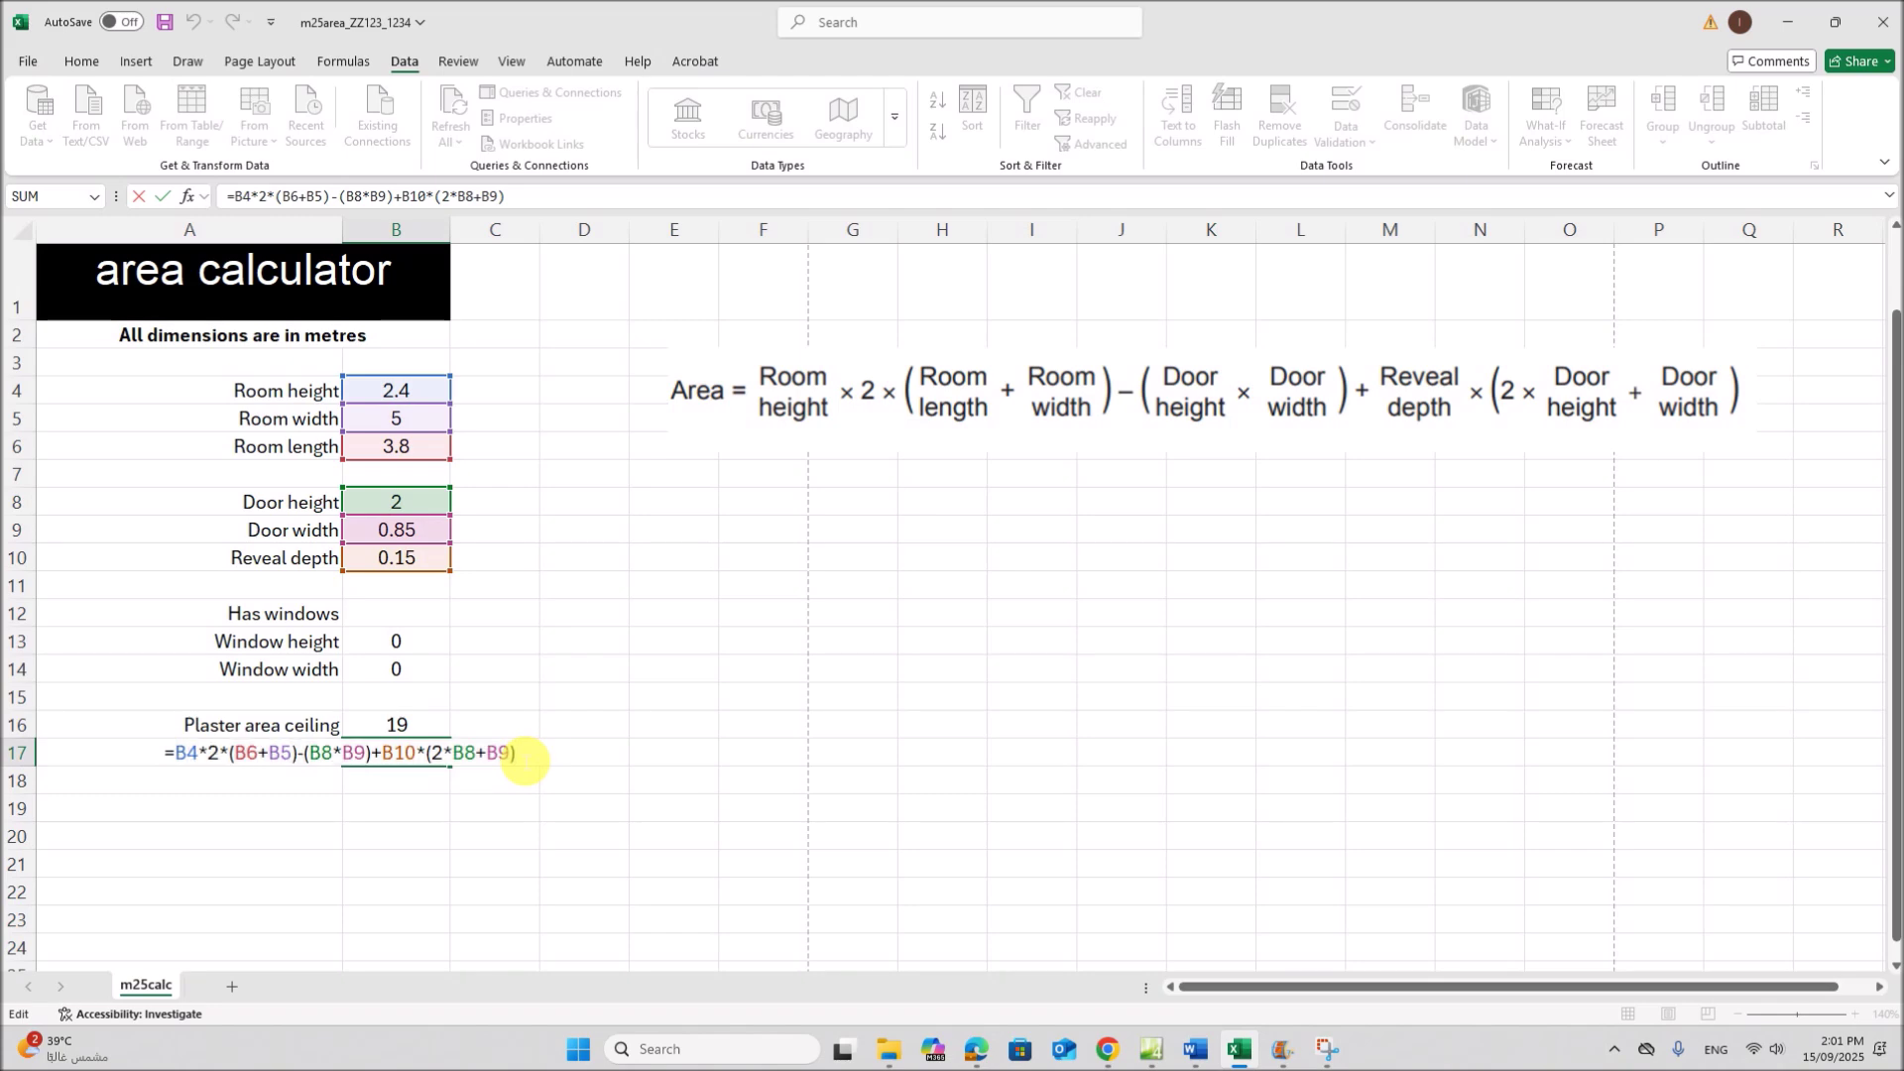
# Switch to the exam paper PDF in Edge and read question 17's instruction for when a window is present
pyautogui.click(990, 1055)
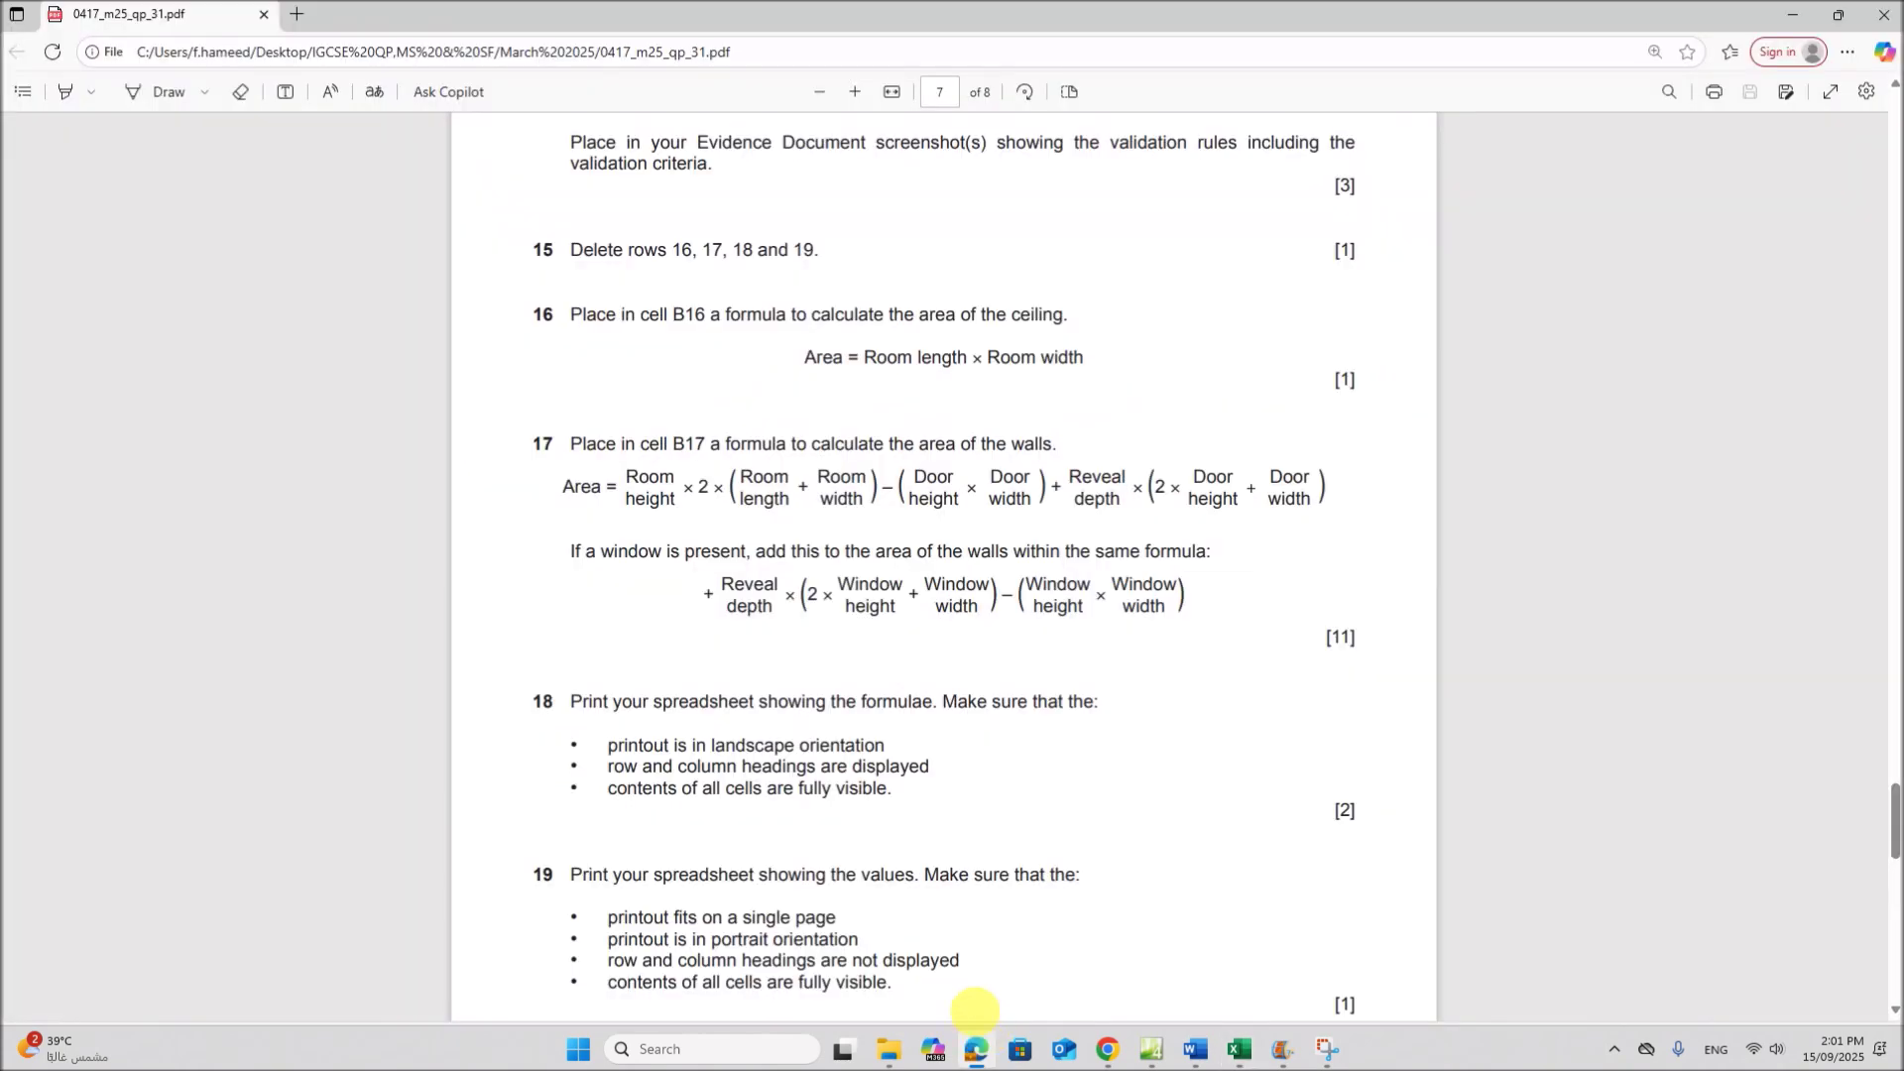
pyautogui.moveTo(571, 553); pyautogui.dragTo(1254, 559)
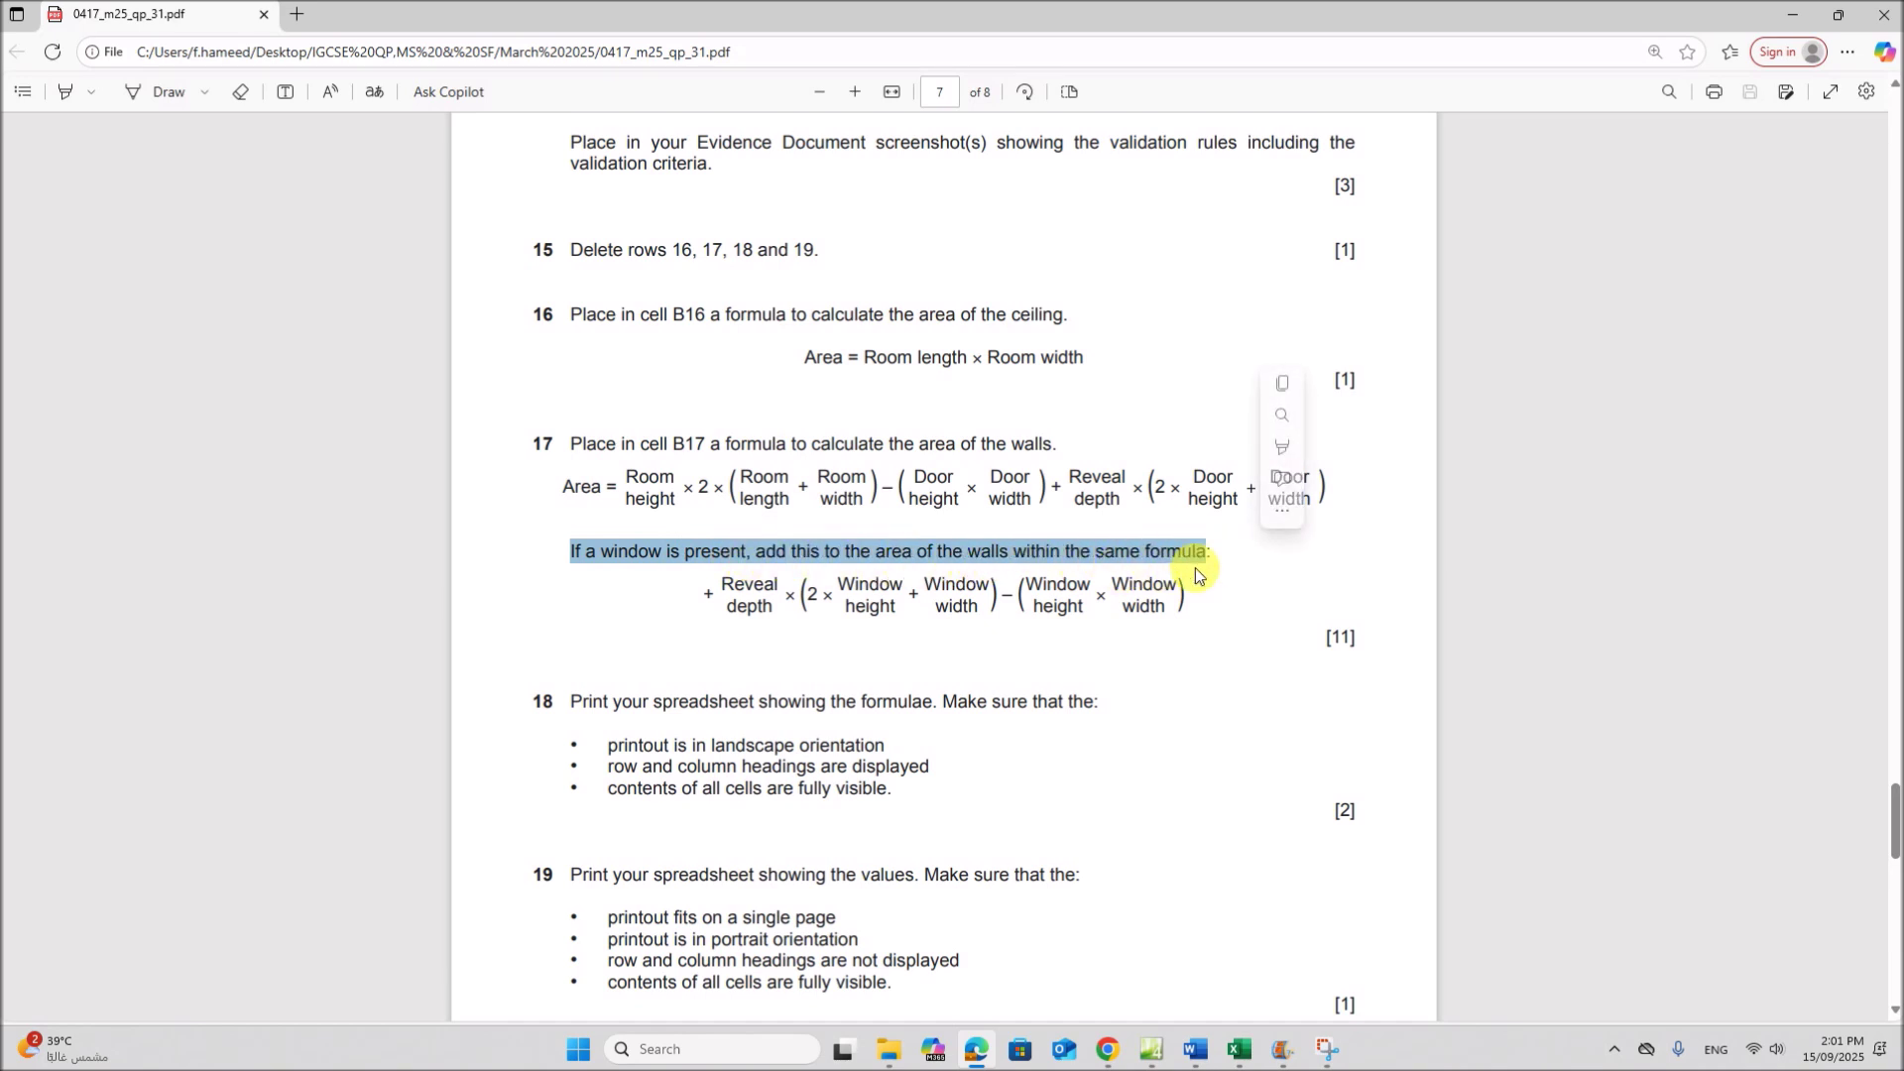
pyautogui.click(1270, 814)
# Capture question 17's window equation from the exam paper with Snipping Tool, and minimize Snipping Tool
pyautogui.click(1327, 1049)
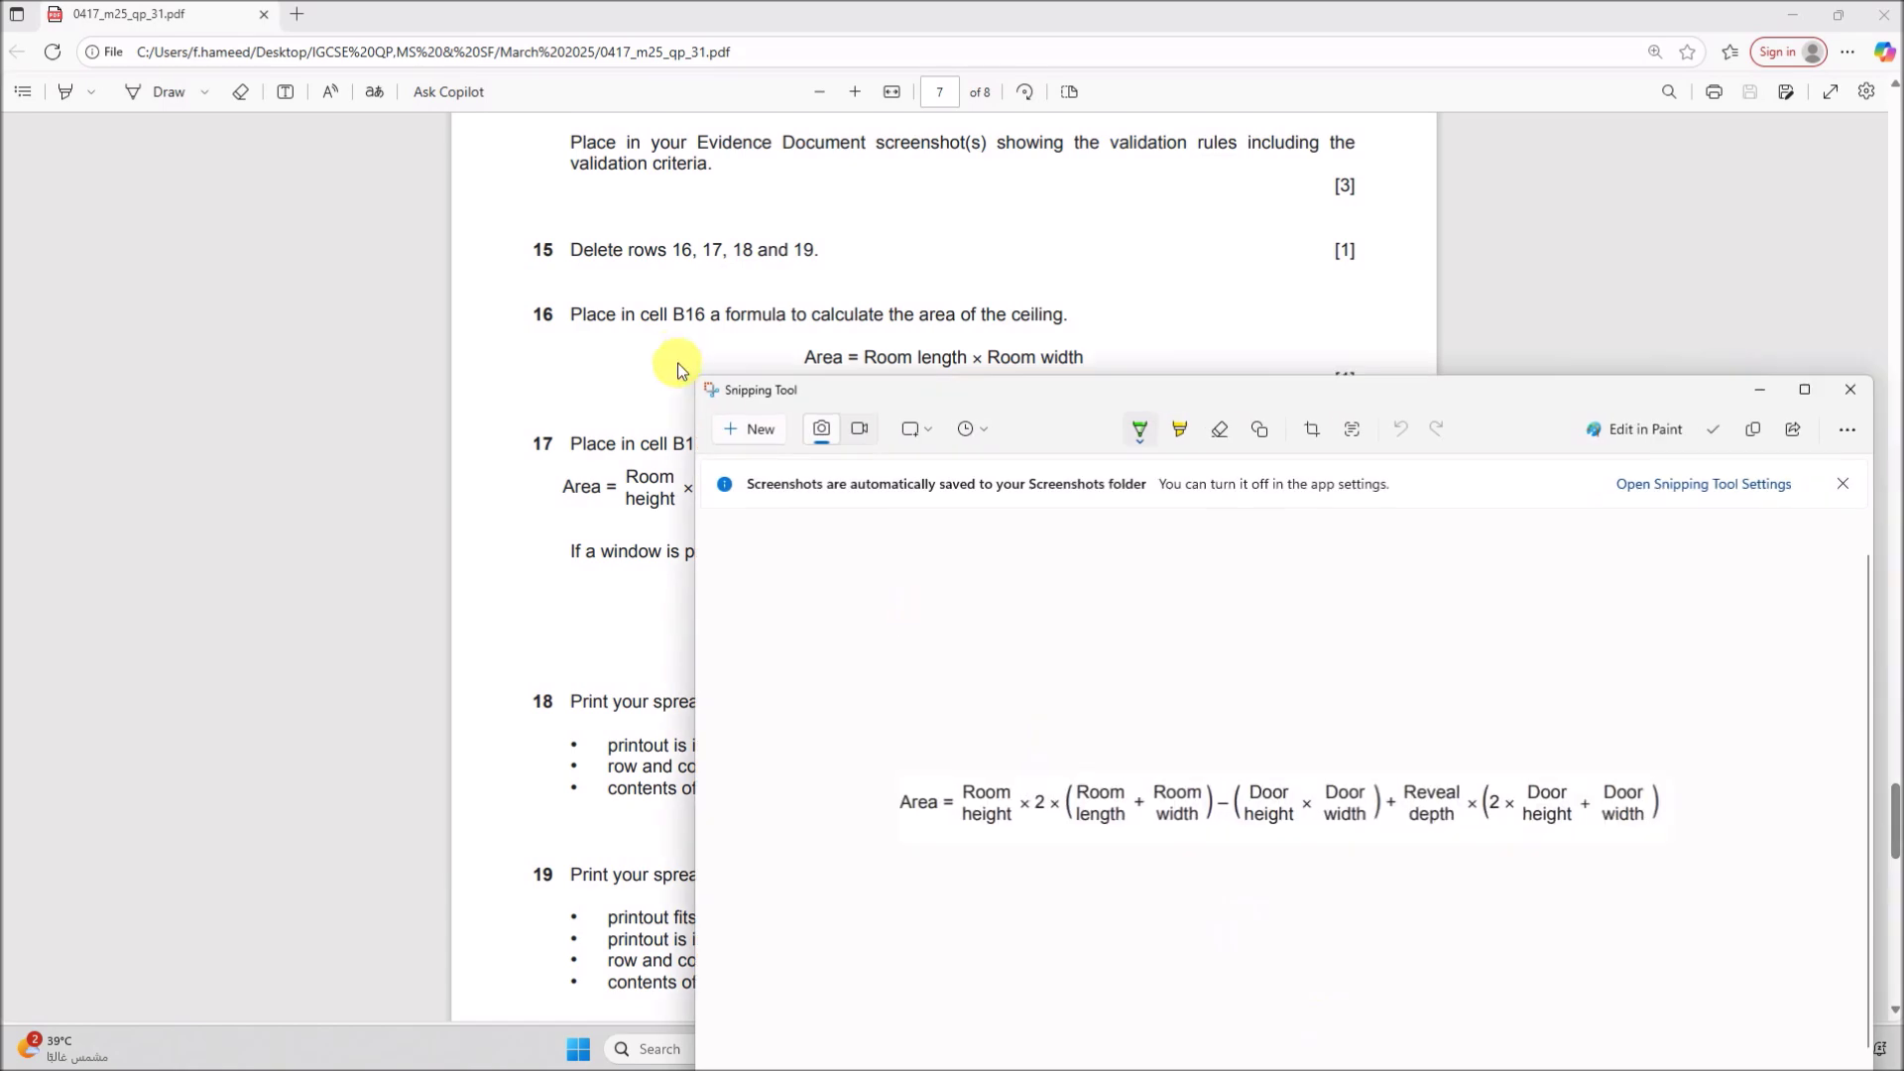
pyautogui.click(742, 427)
pyautogui.moveTo(806, 604); pyautogui.dragTo(1192, 646)
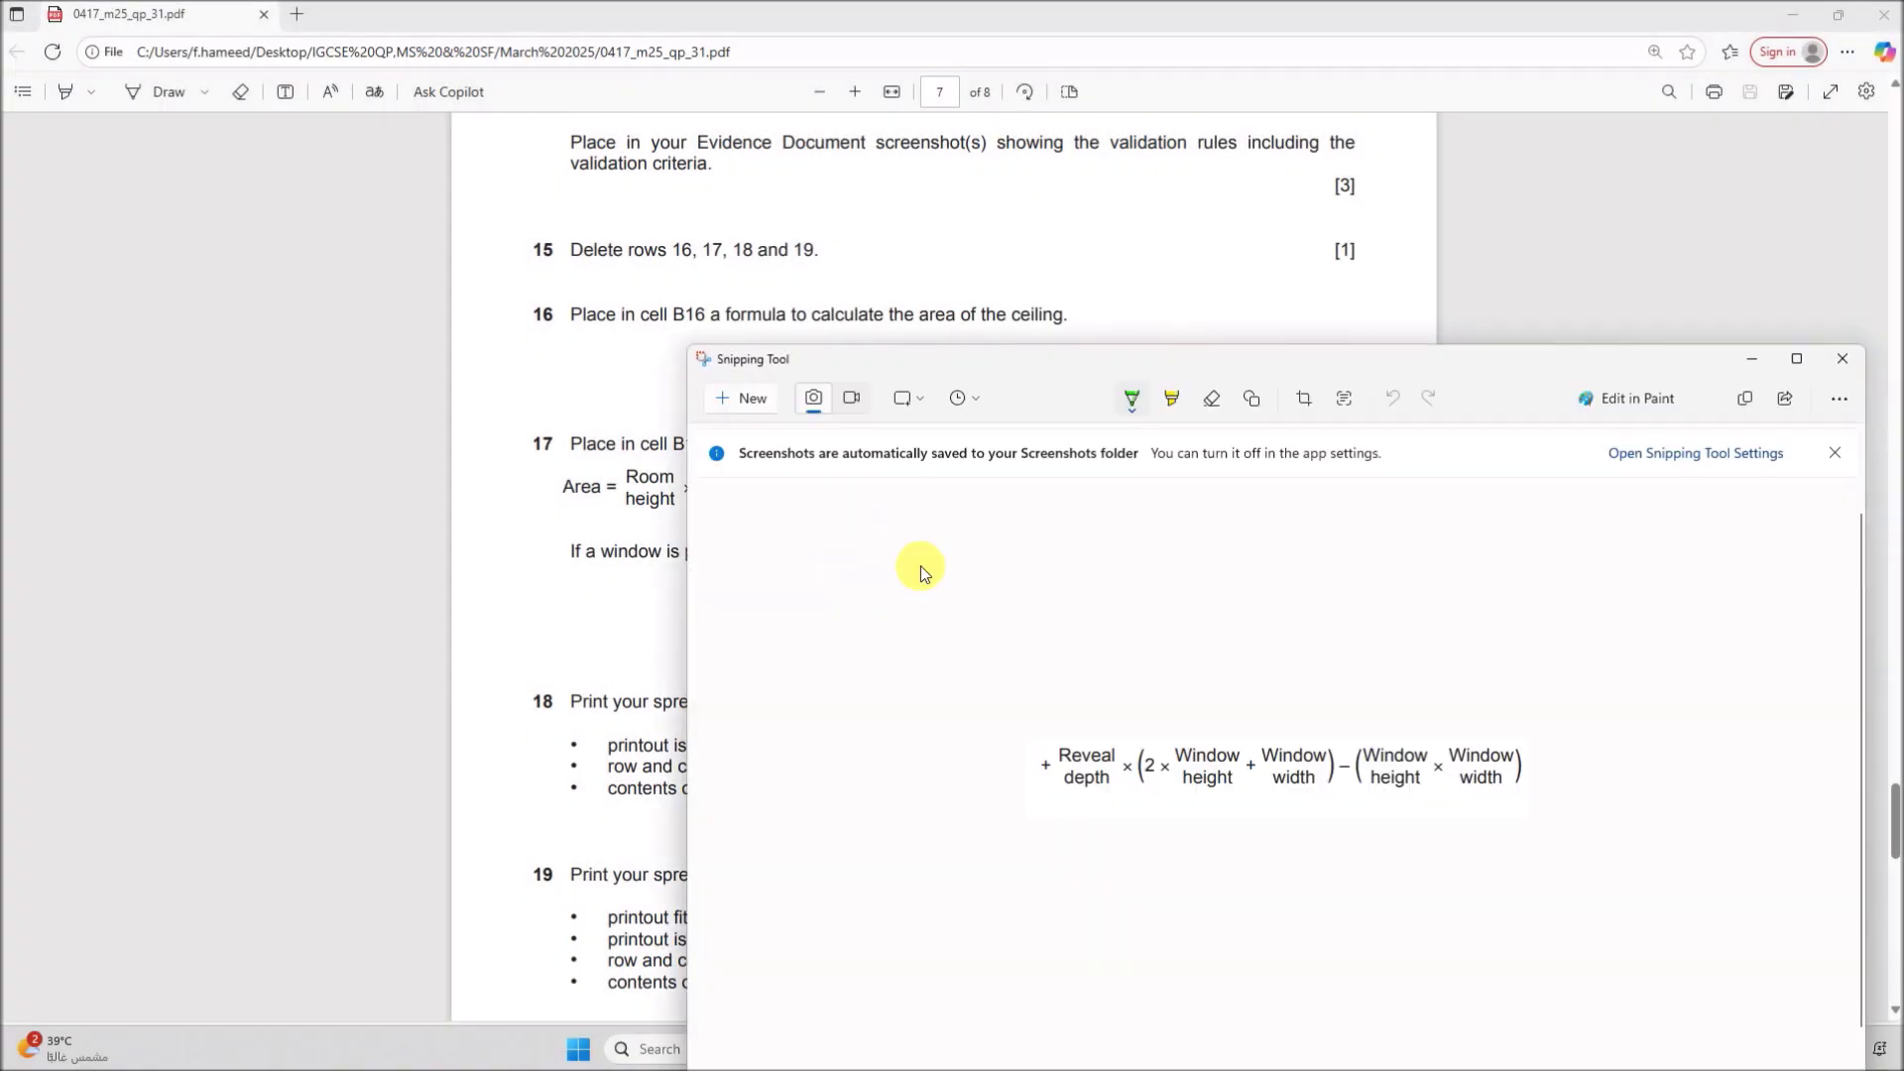
pyautogui.click(646, 765)
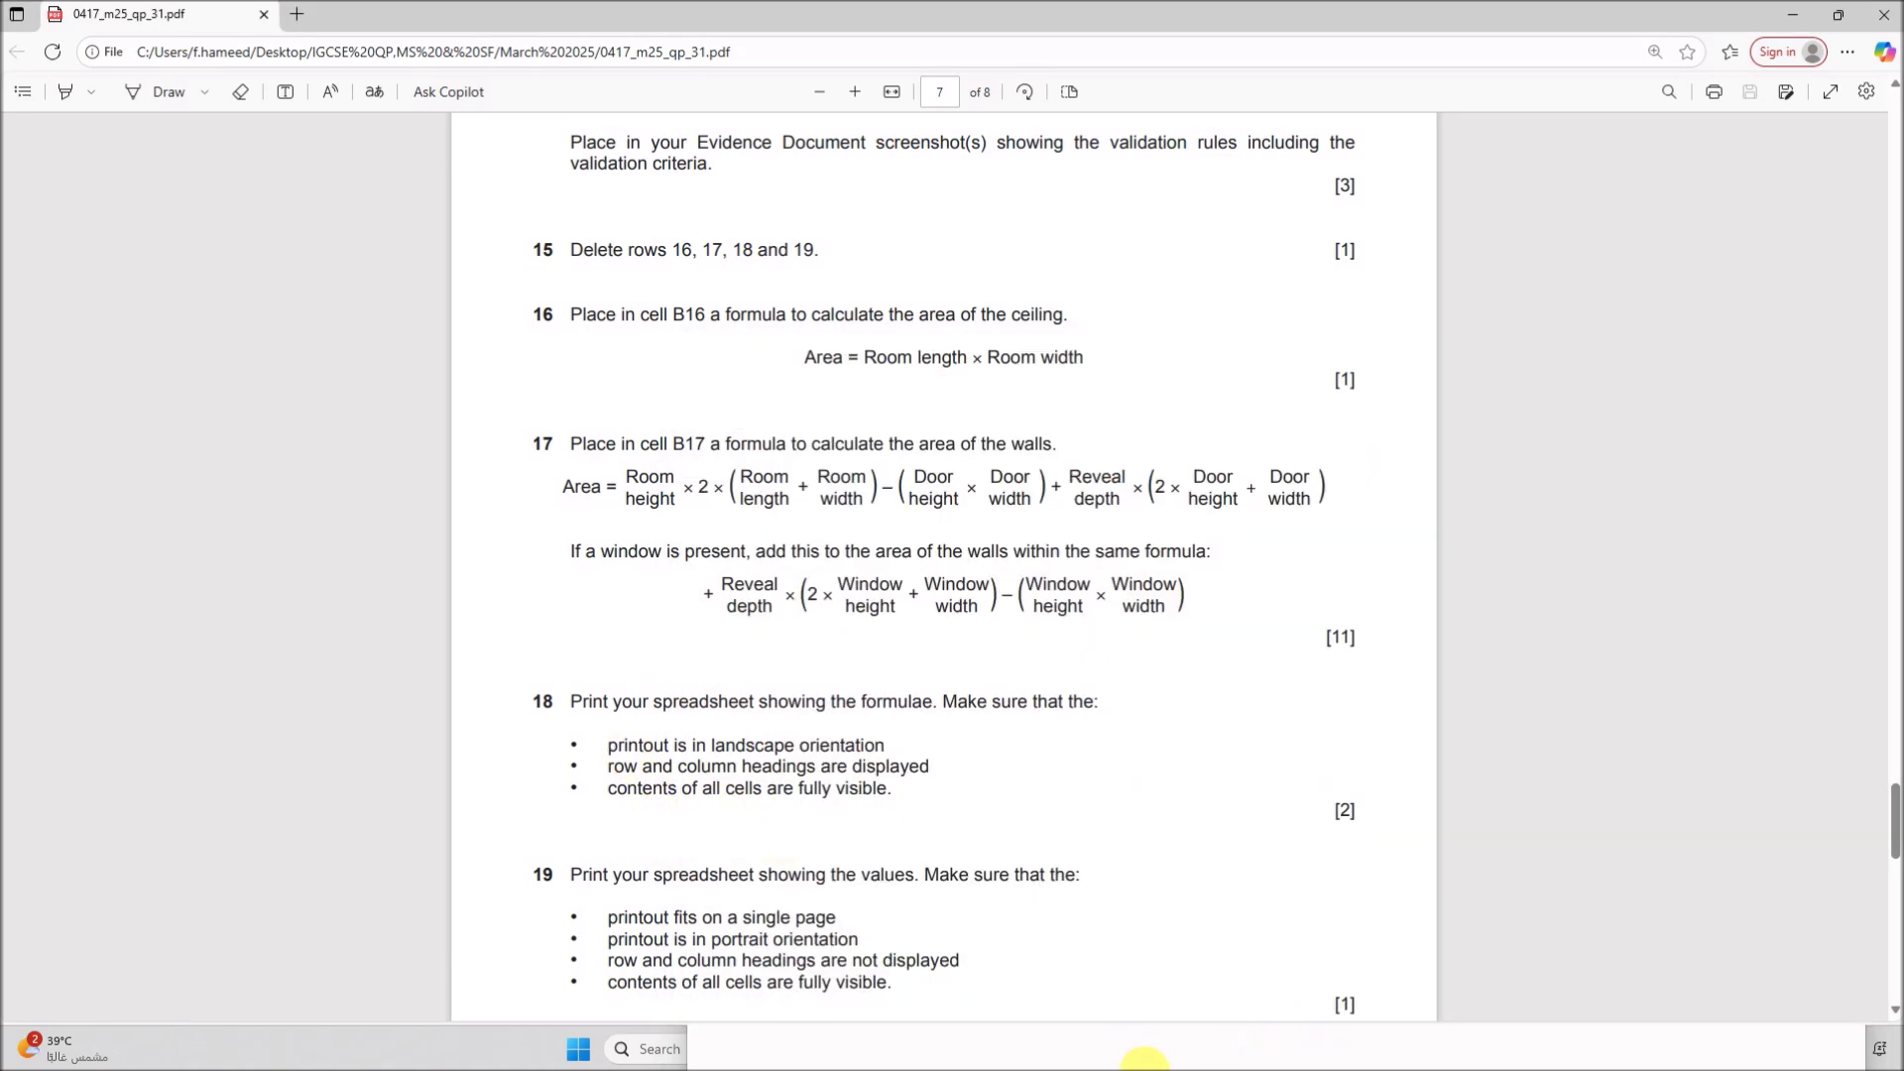
pyautogui.click(1151, 1046)
pyautogui.click(1750, 359)
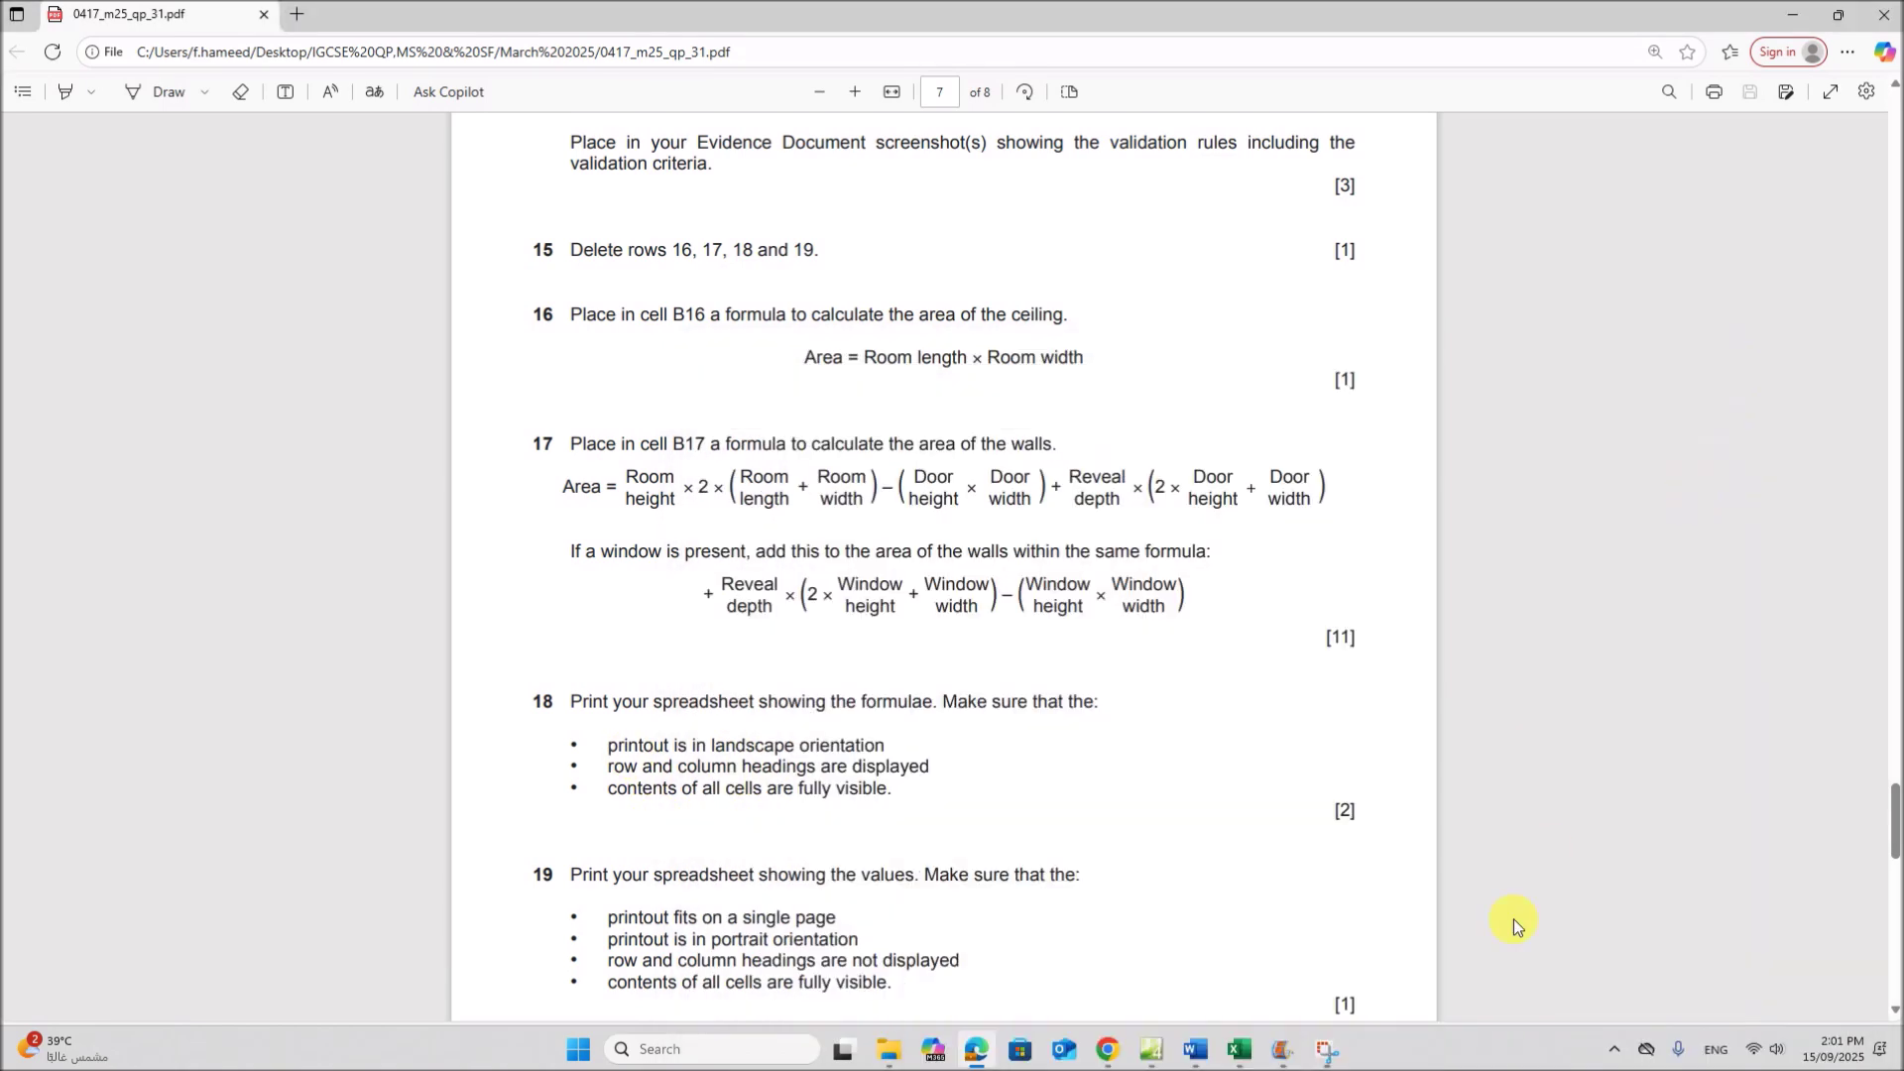
# Switch to Excel, paste the window equation picture, and place it below the first equation, around rows 9 to 12
pyautogui.click(1240, 1047)
pyautogui.click(1249, 661)
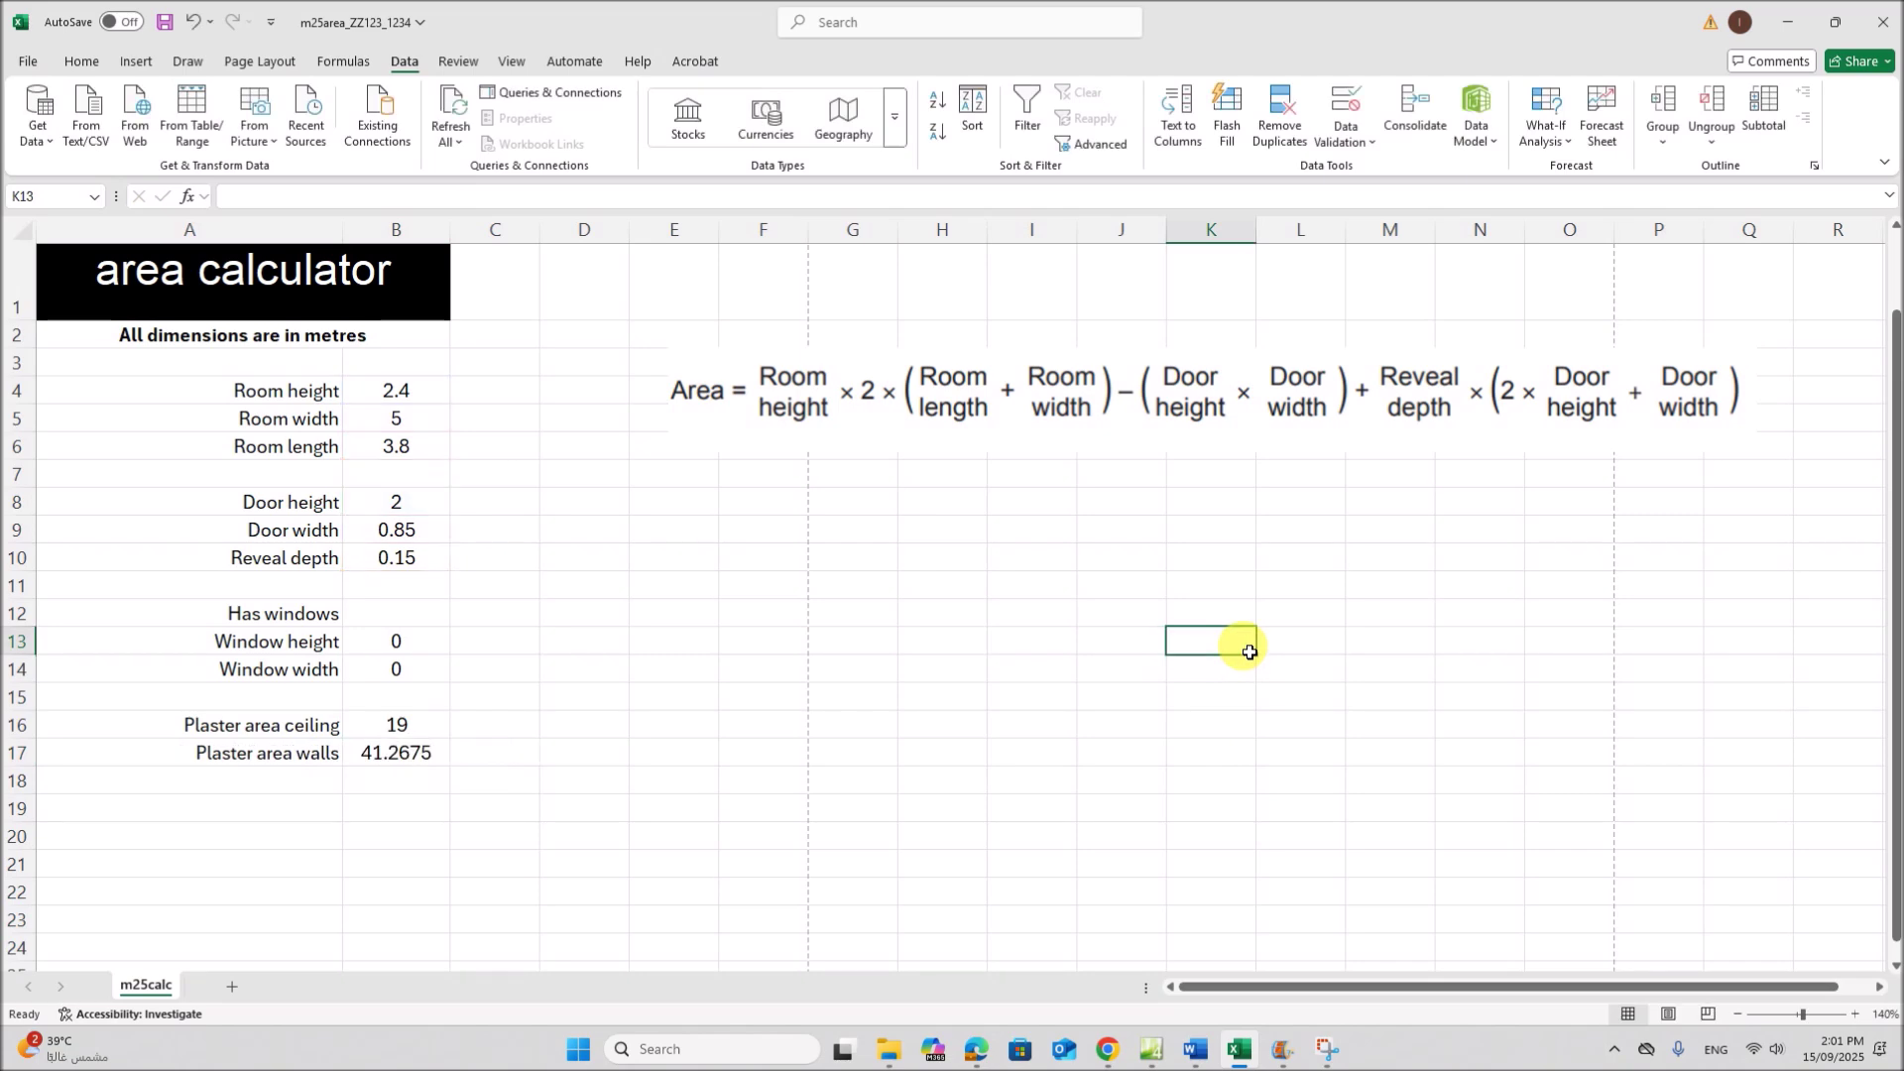
pyautogui.hotkey('ctrl', 'v')
pyautogui.moveTo(1230, 668); pyautogui.dragTo(938, 615)
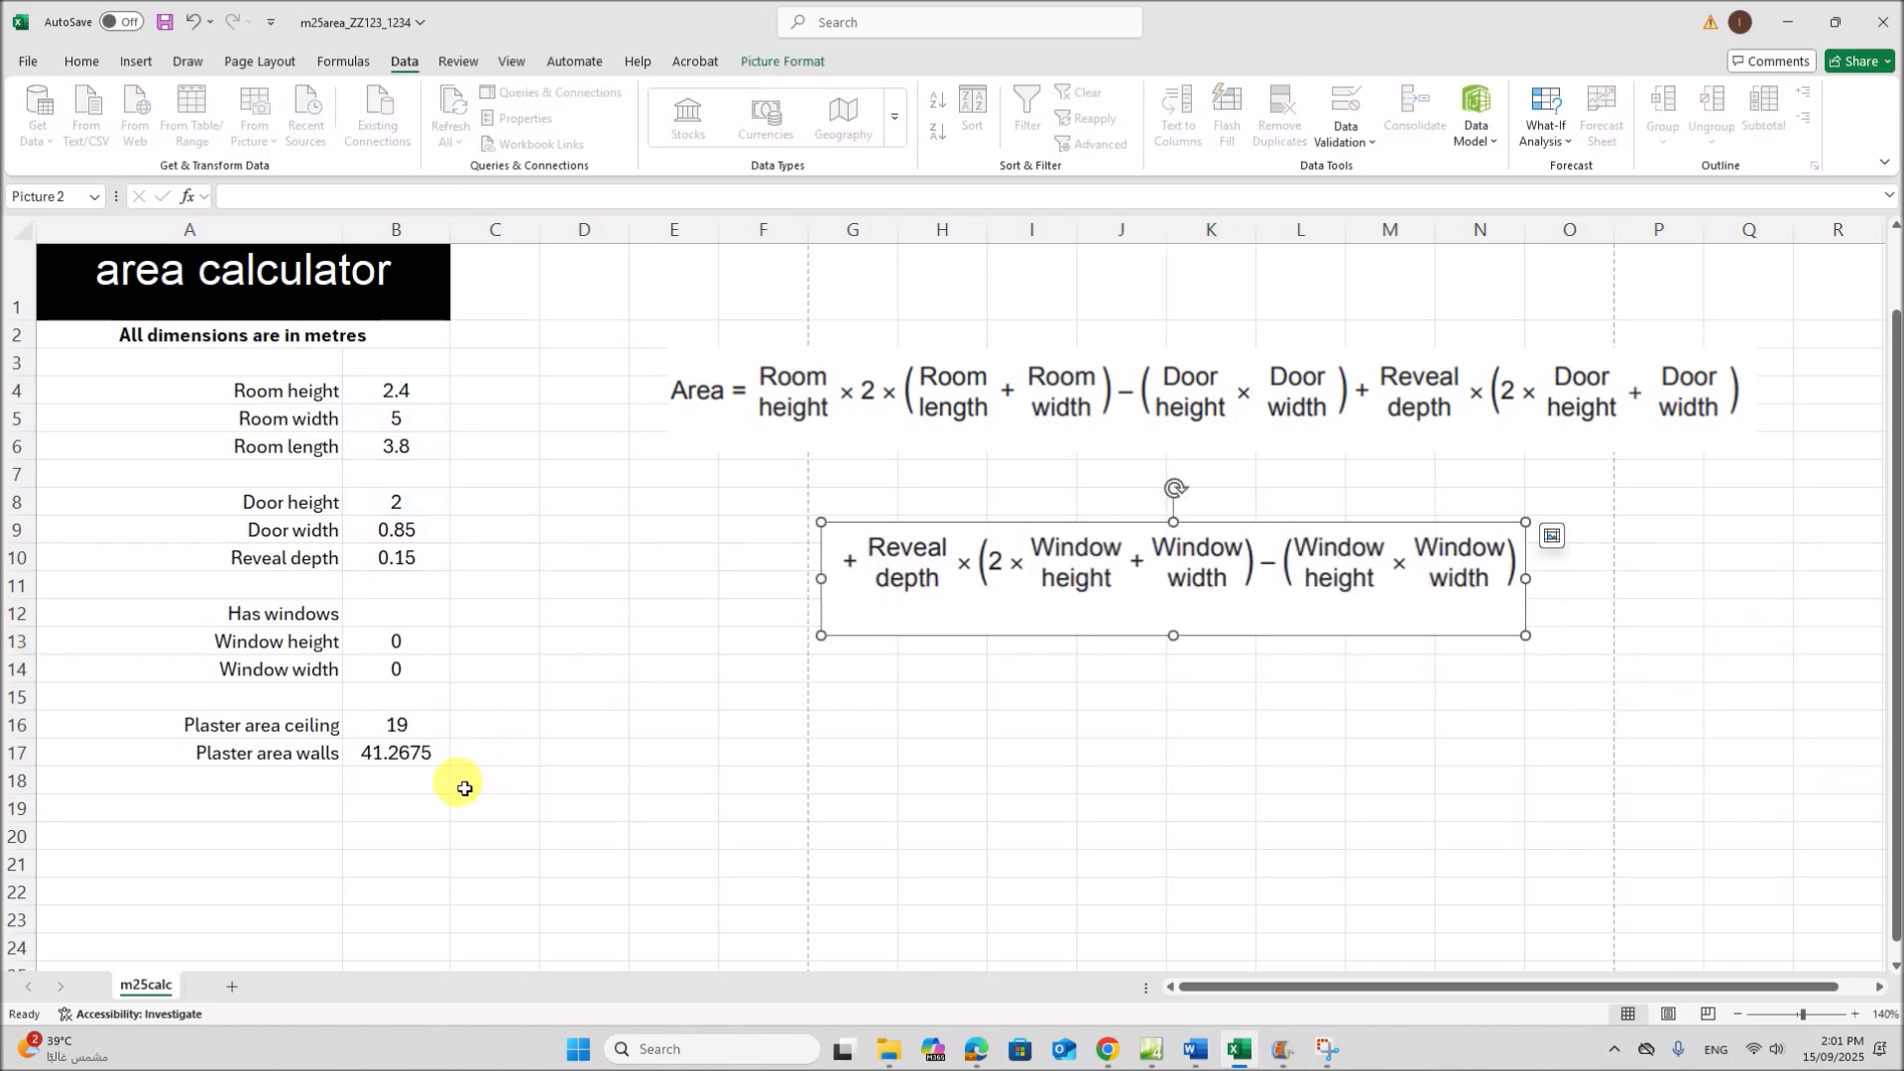
# Append an IF function to the end of the B17 formula with the window test, +IF(B12="Yes",
pyautogui.doubleClick(402, 754)
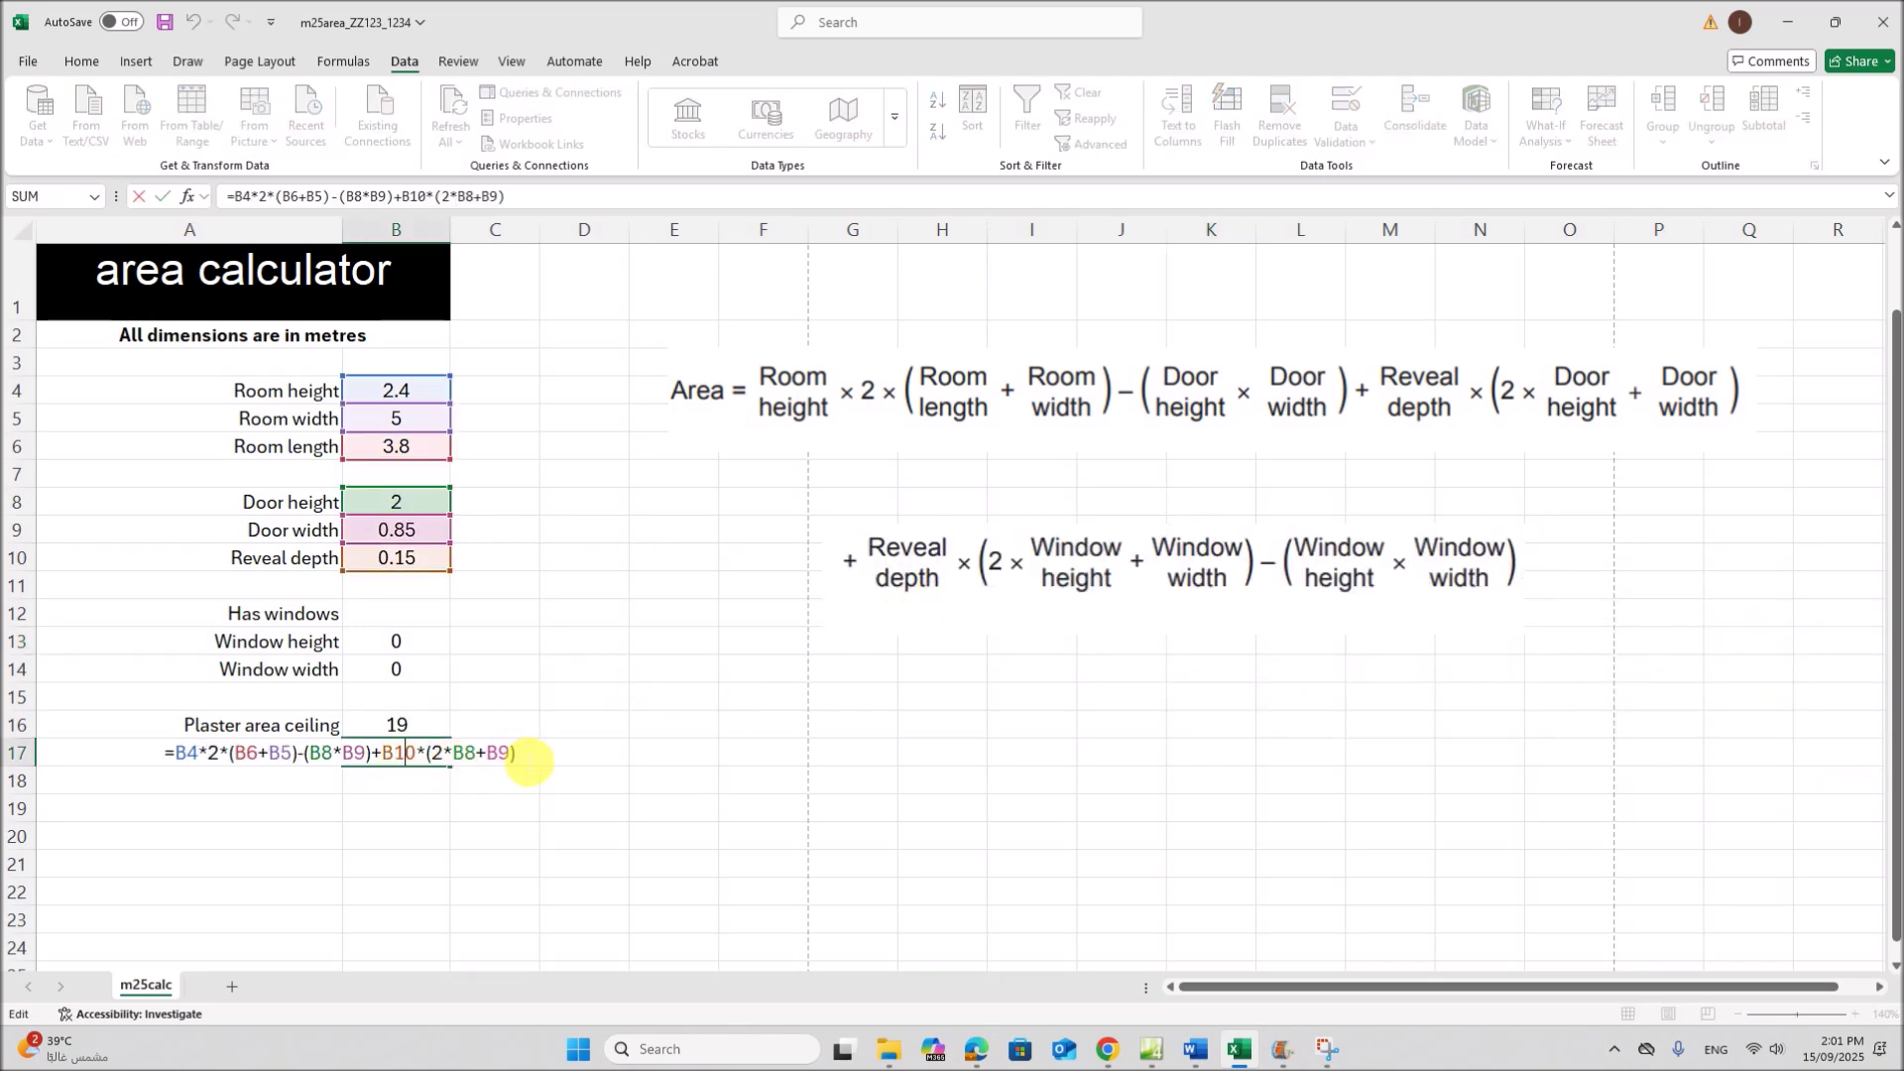
pyautogui.click(525, 756)
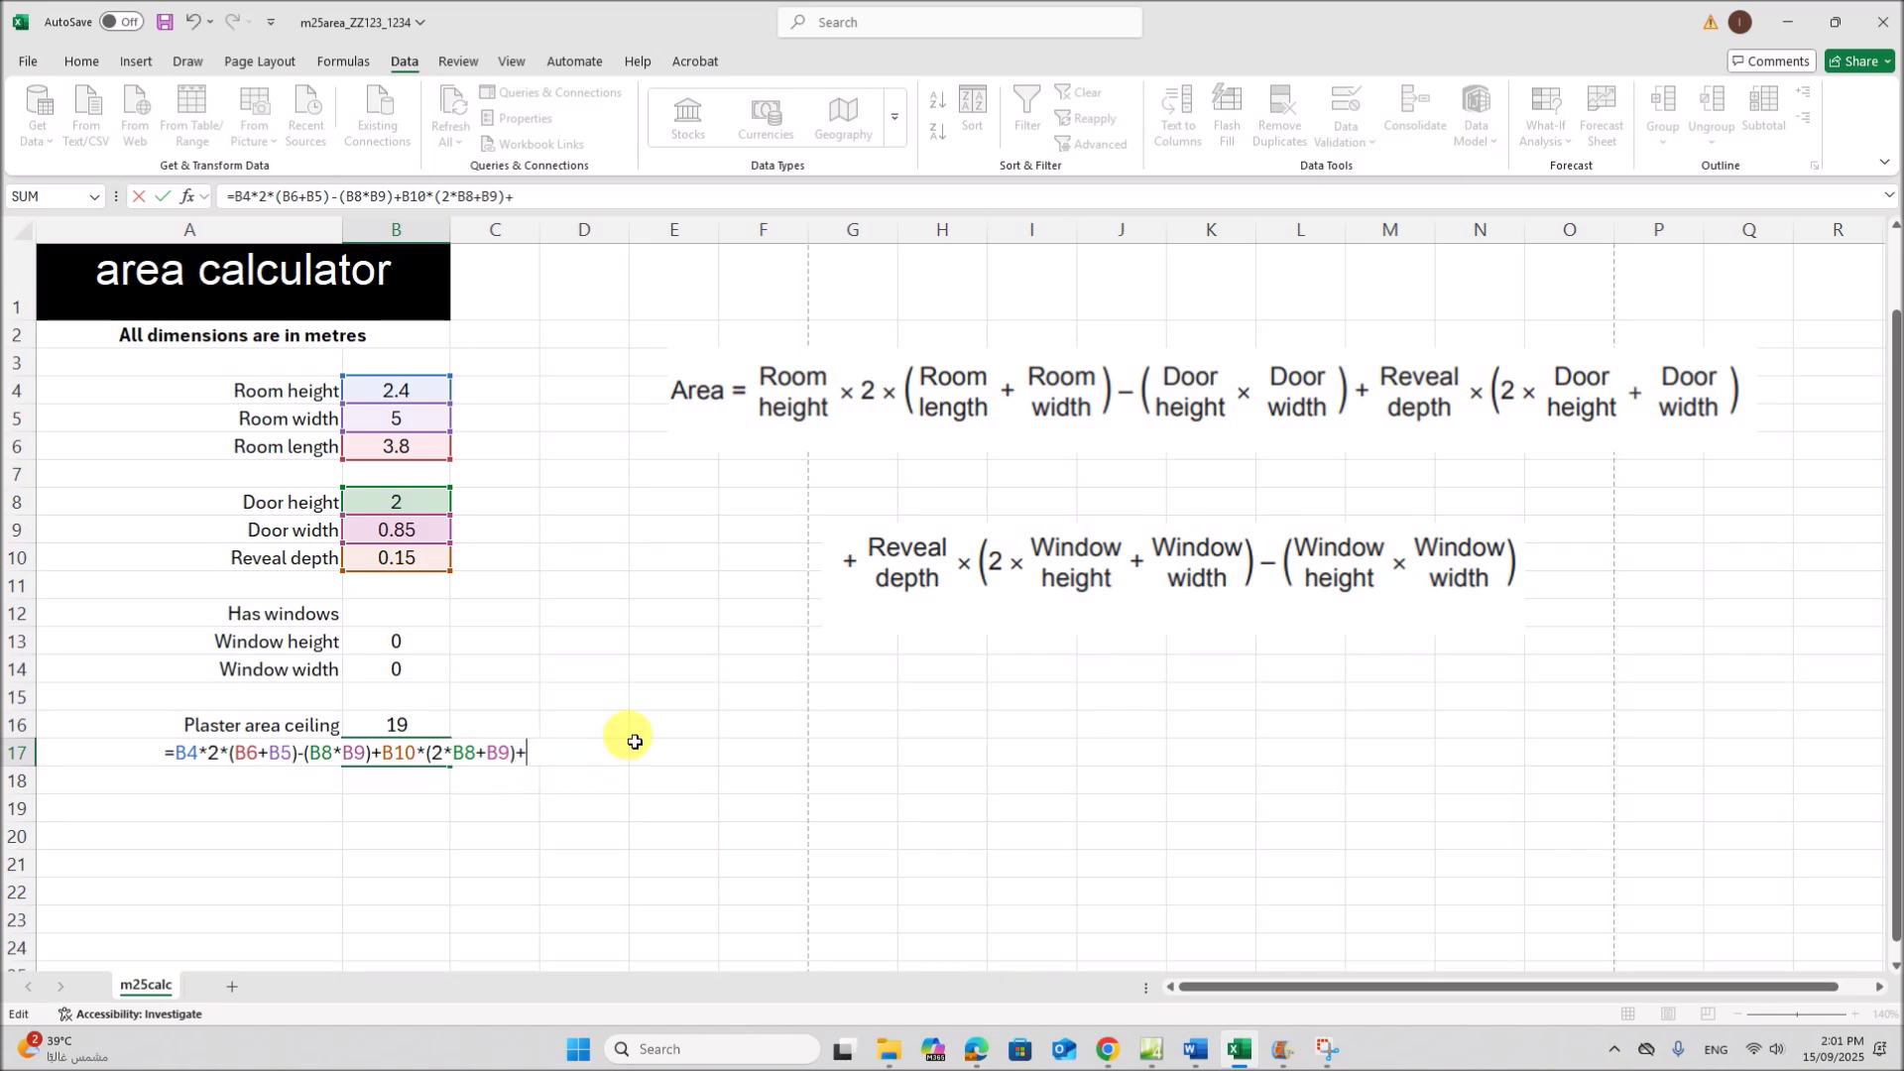
pyautogui.write('+IF(')
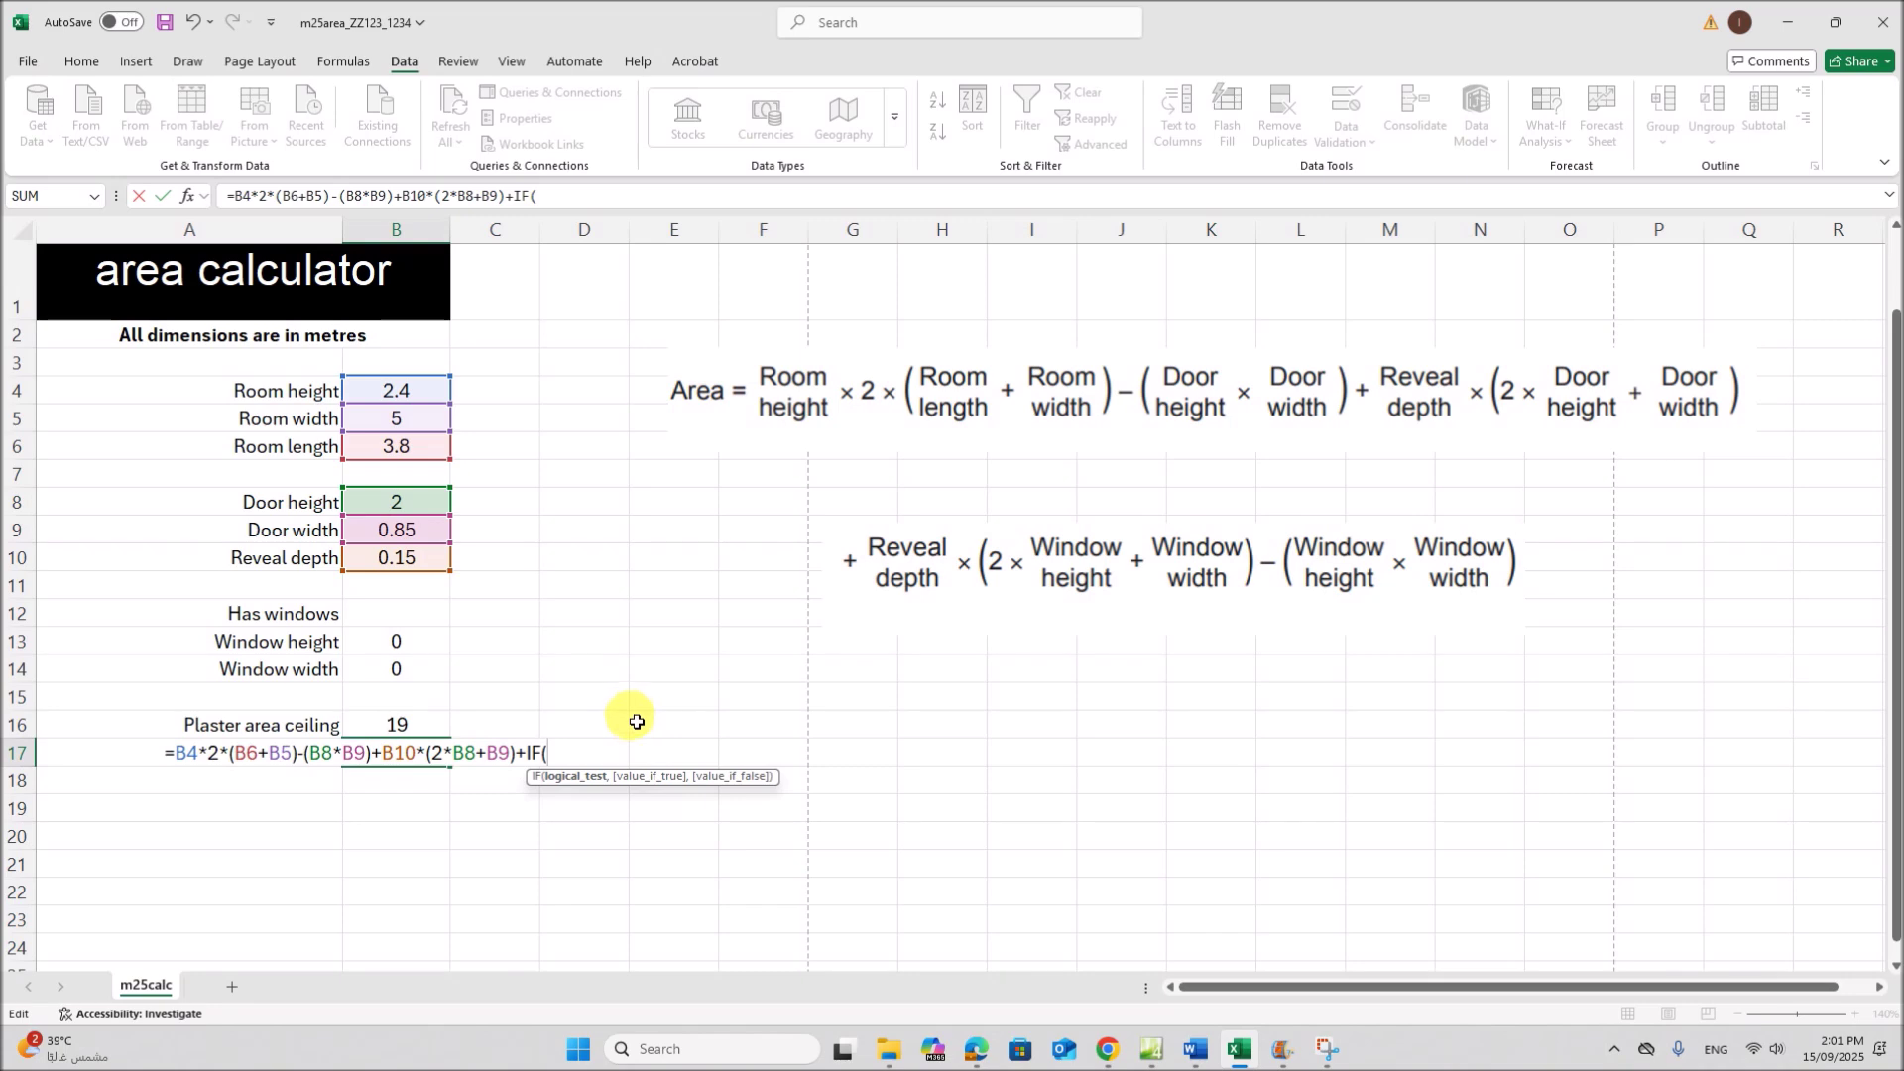
pyautogui.click(414, 619)
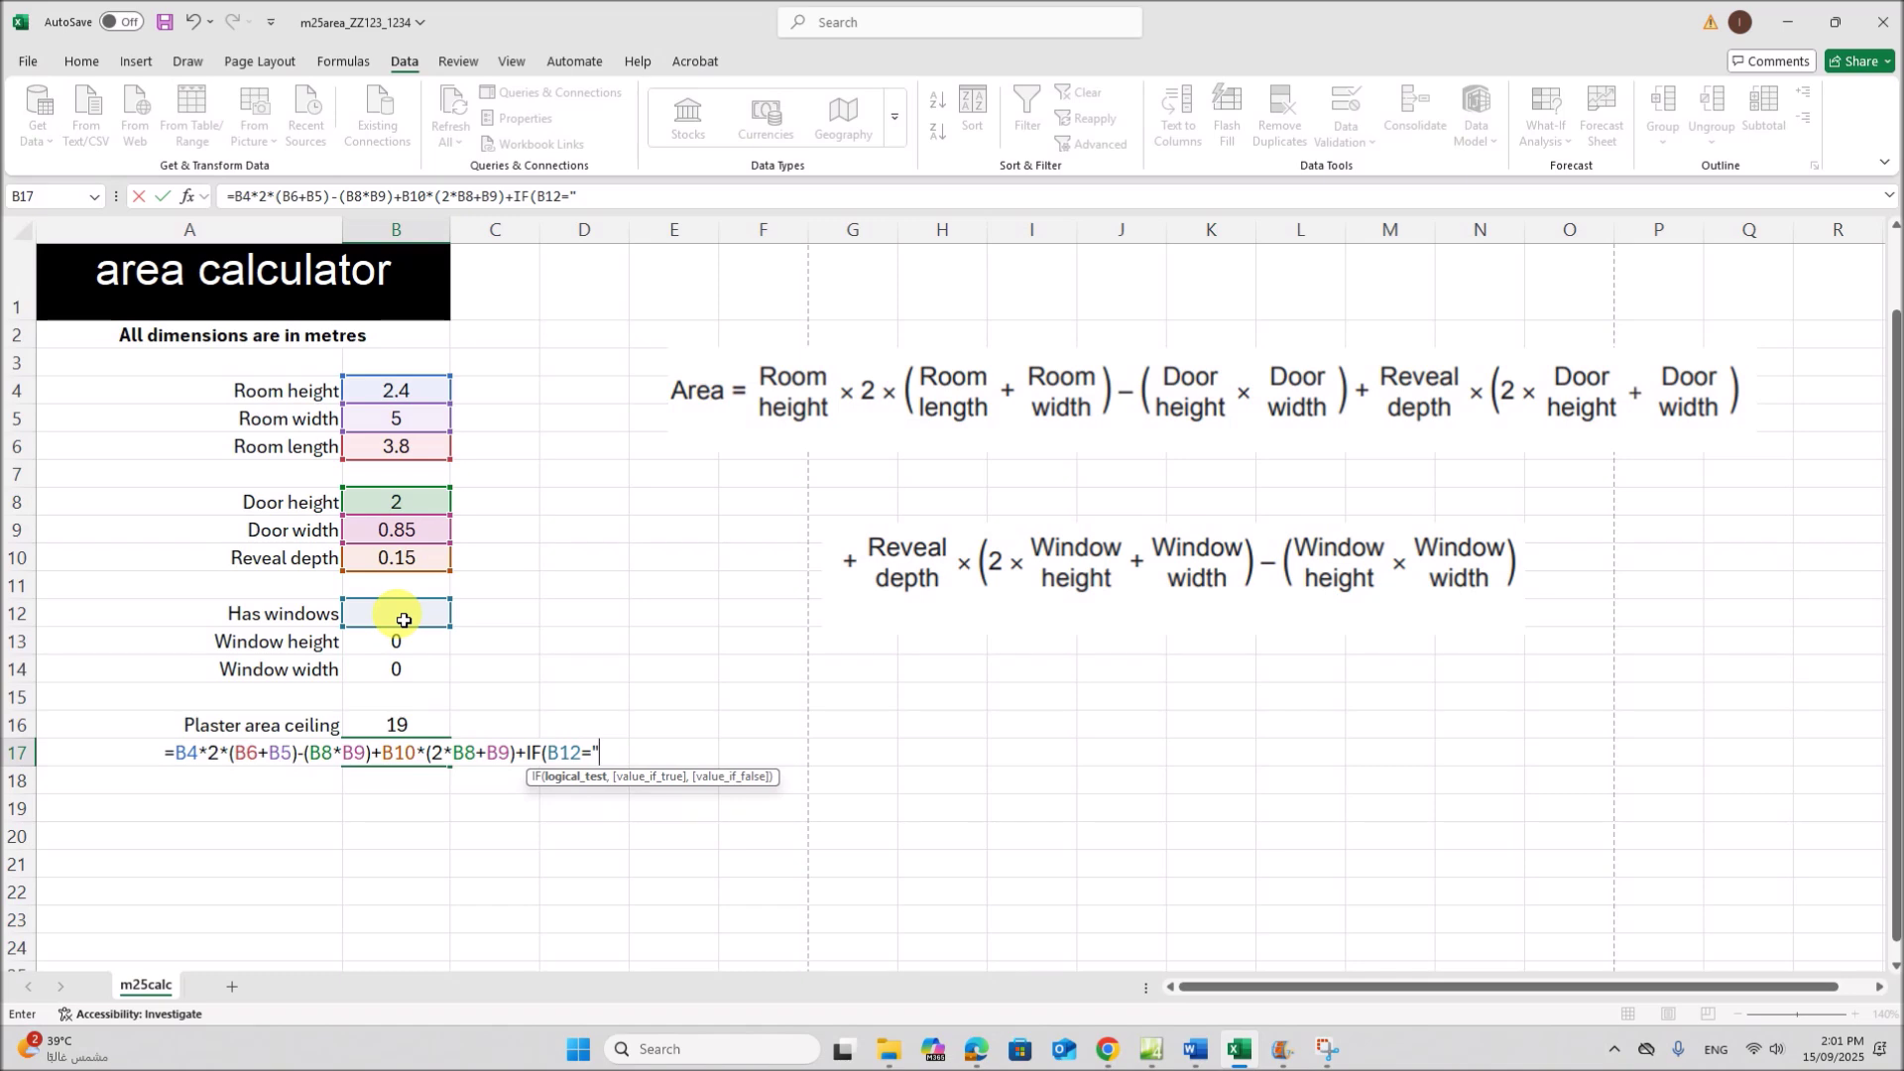
pyautogui.write('"')
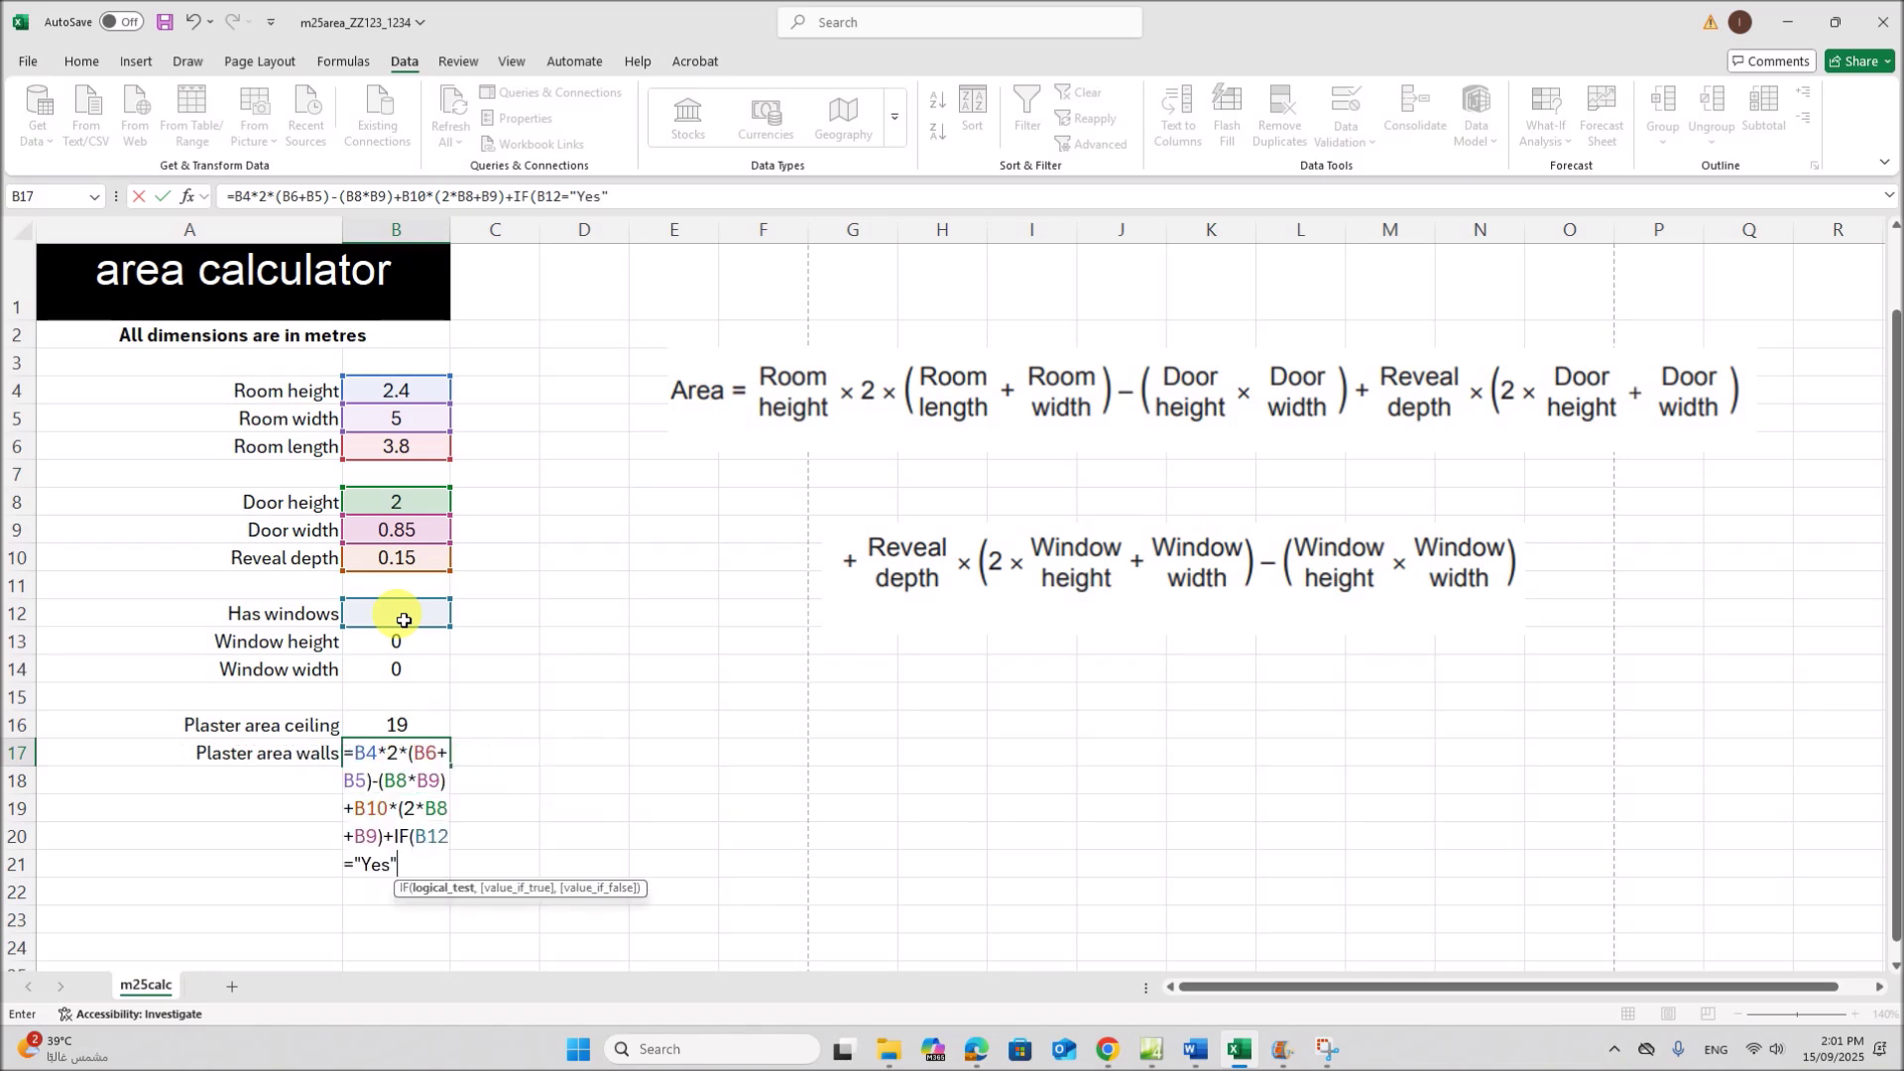
pyautogui.write(',')
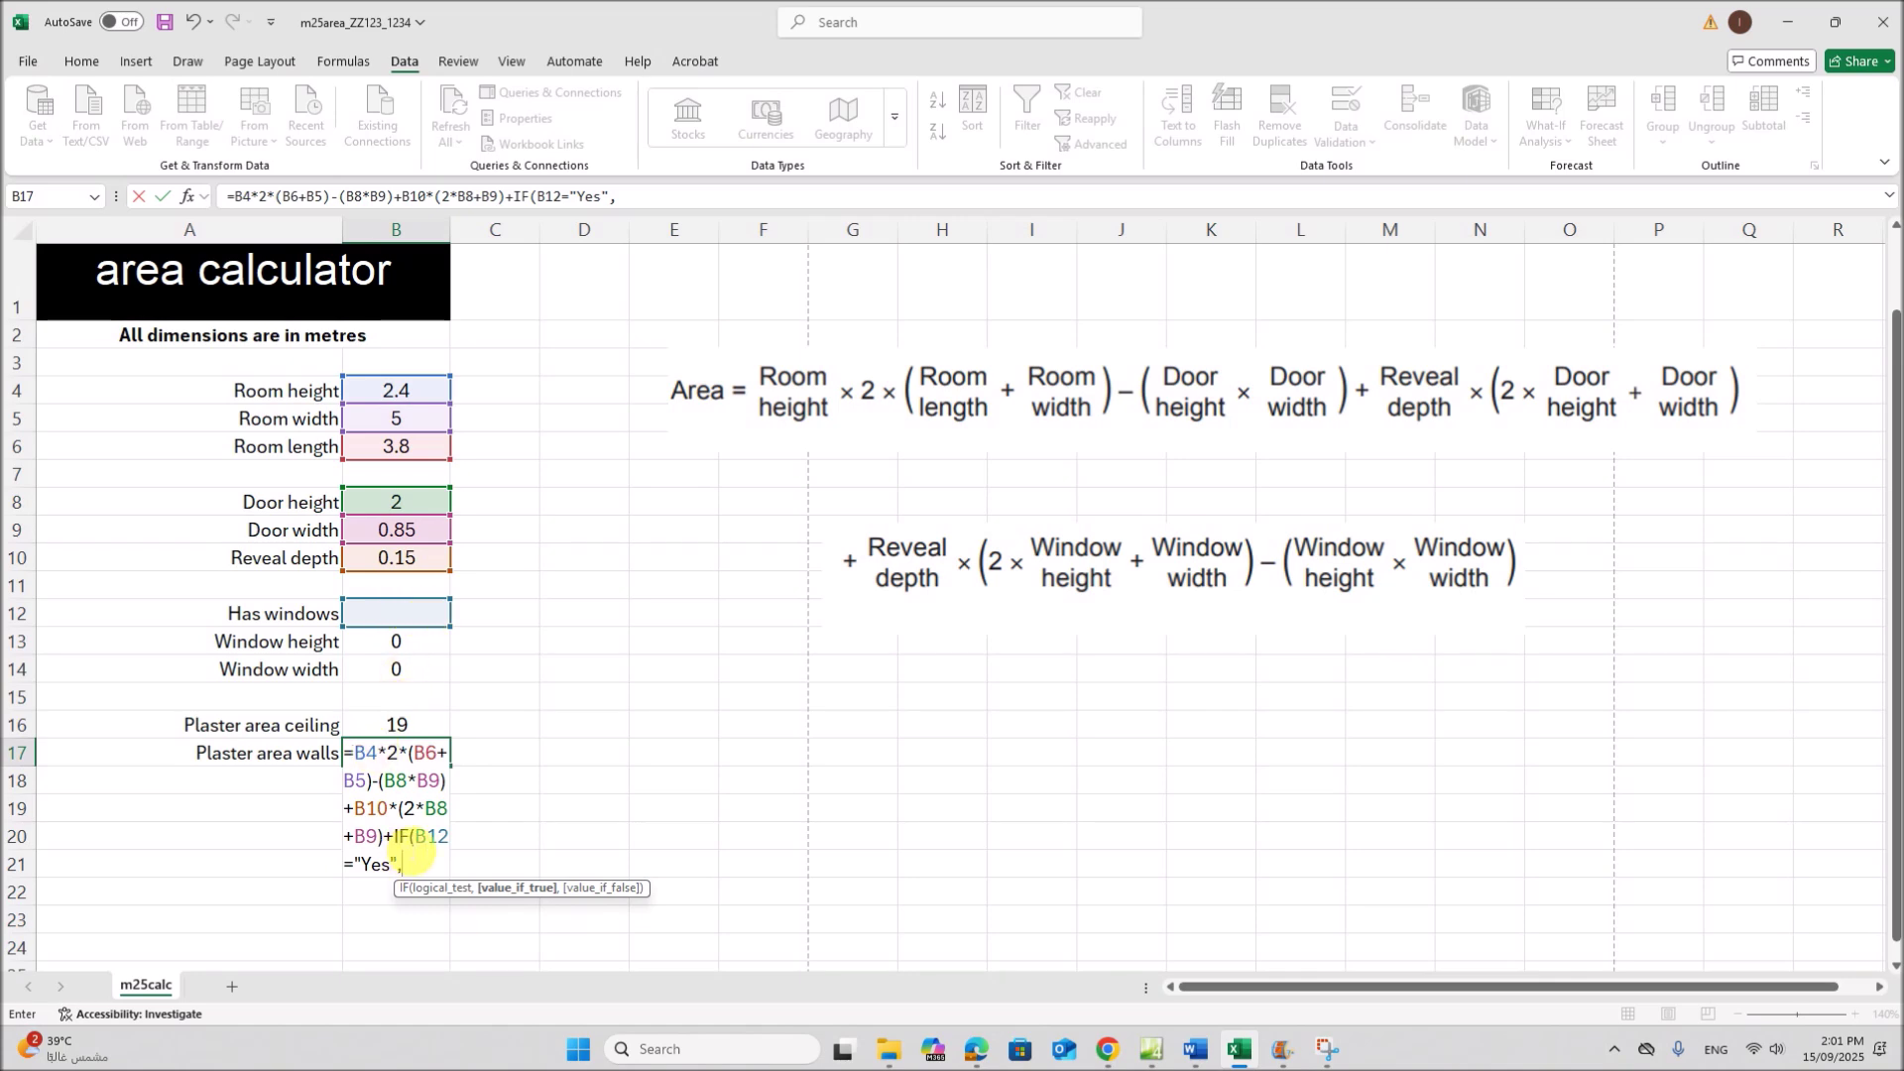
# Open the IF function's arguments clear of the pictures and start the value if true with the reveal part, B10*(2*B13*B14
pyautogui.click(396, 839)
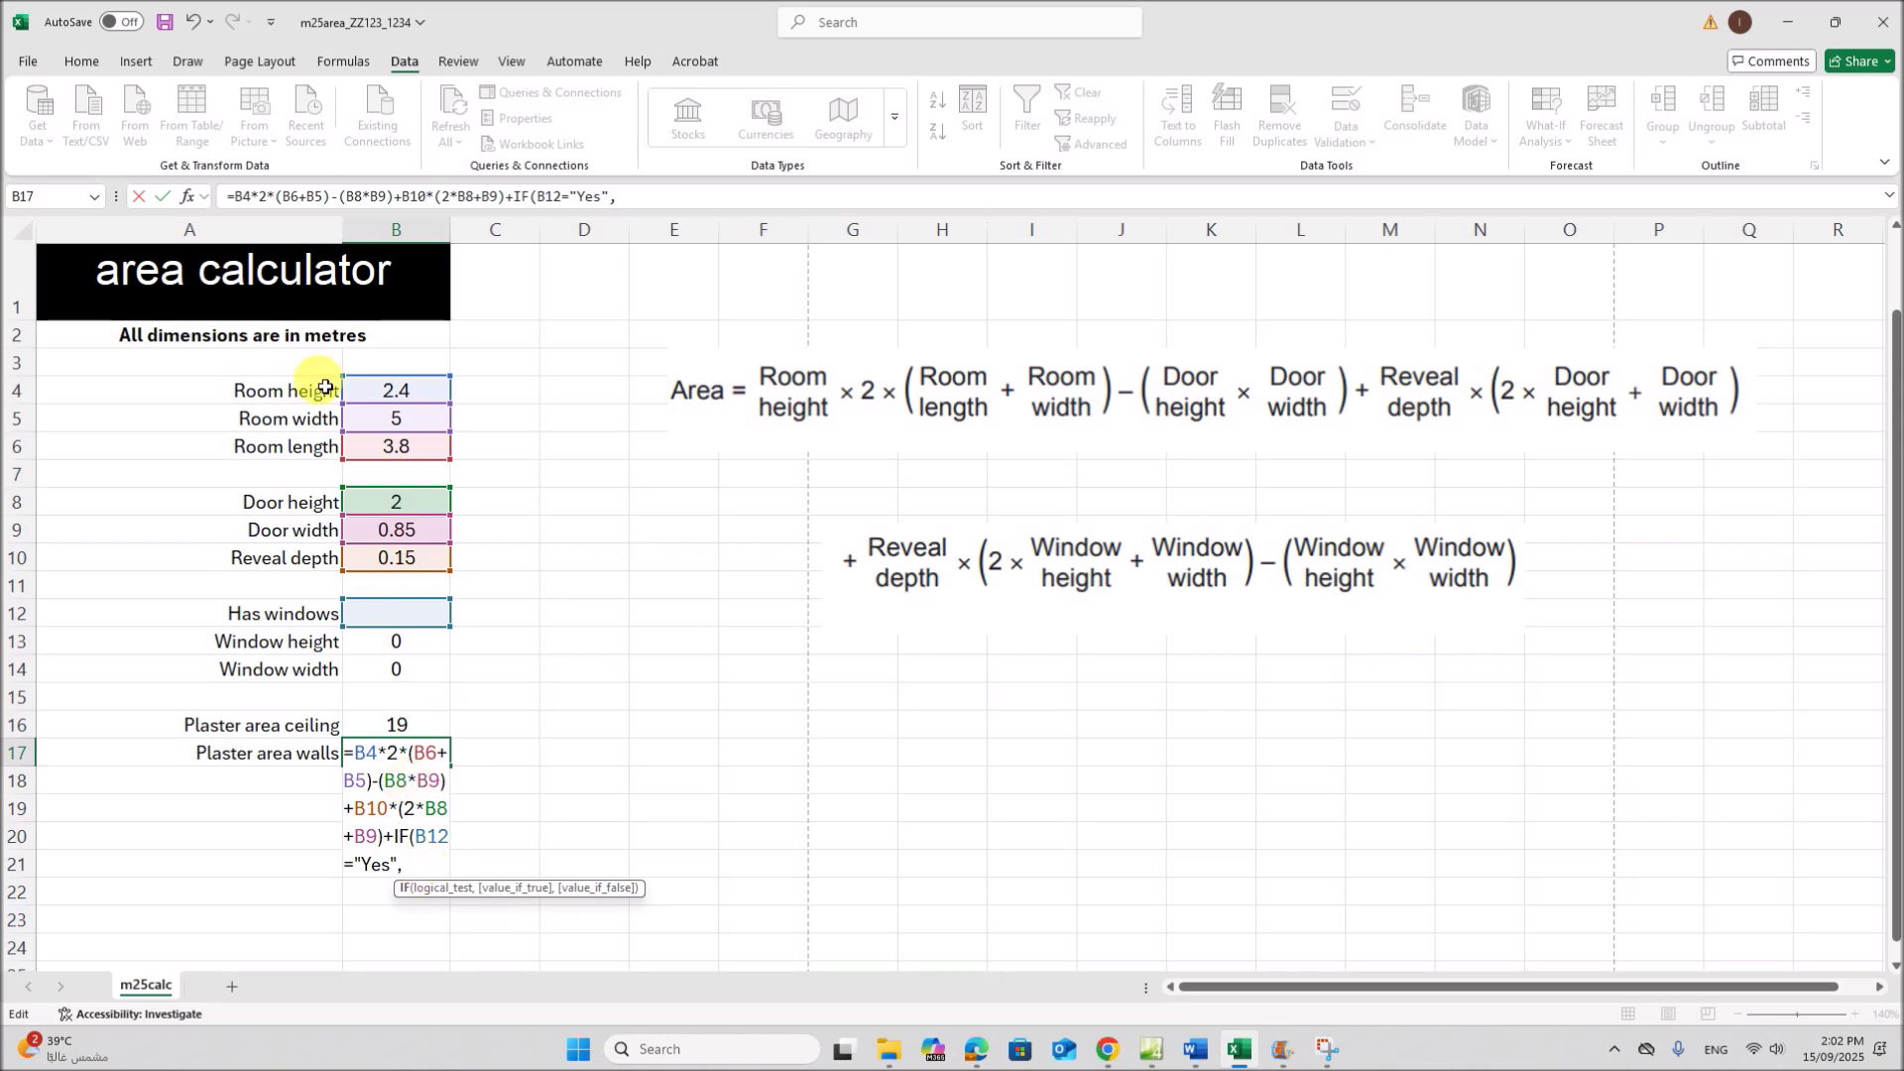
pyautogui.click(189, 198)
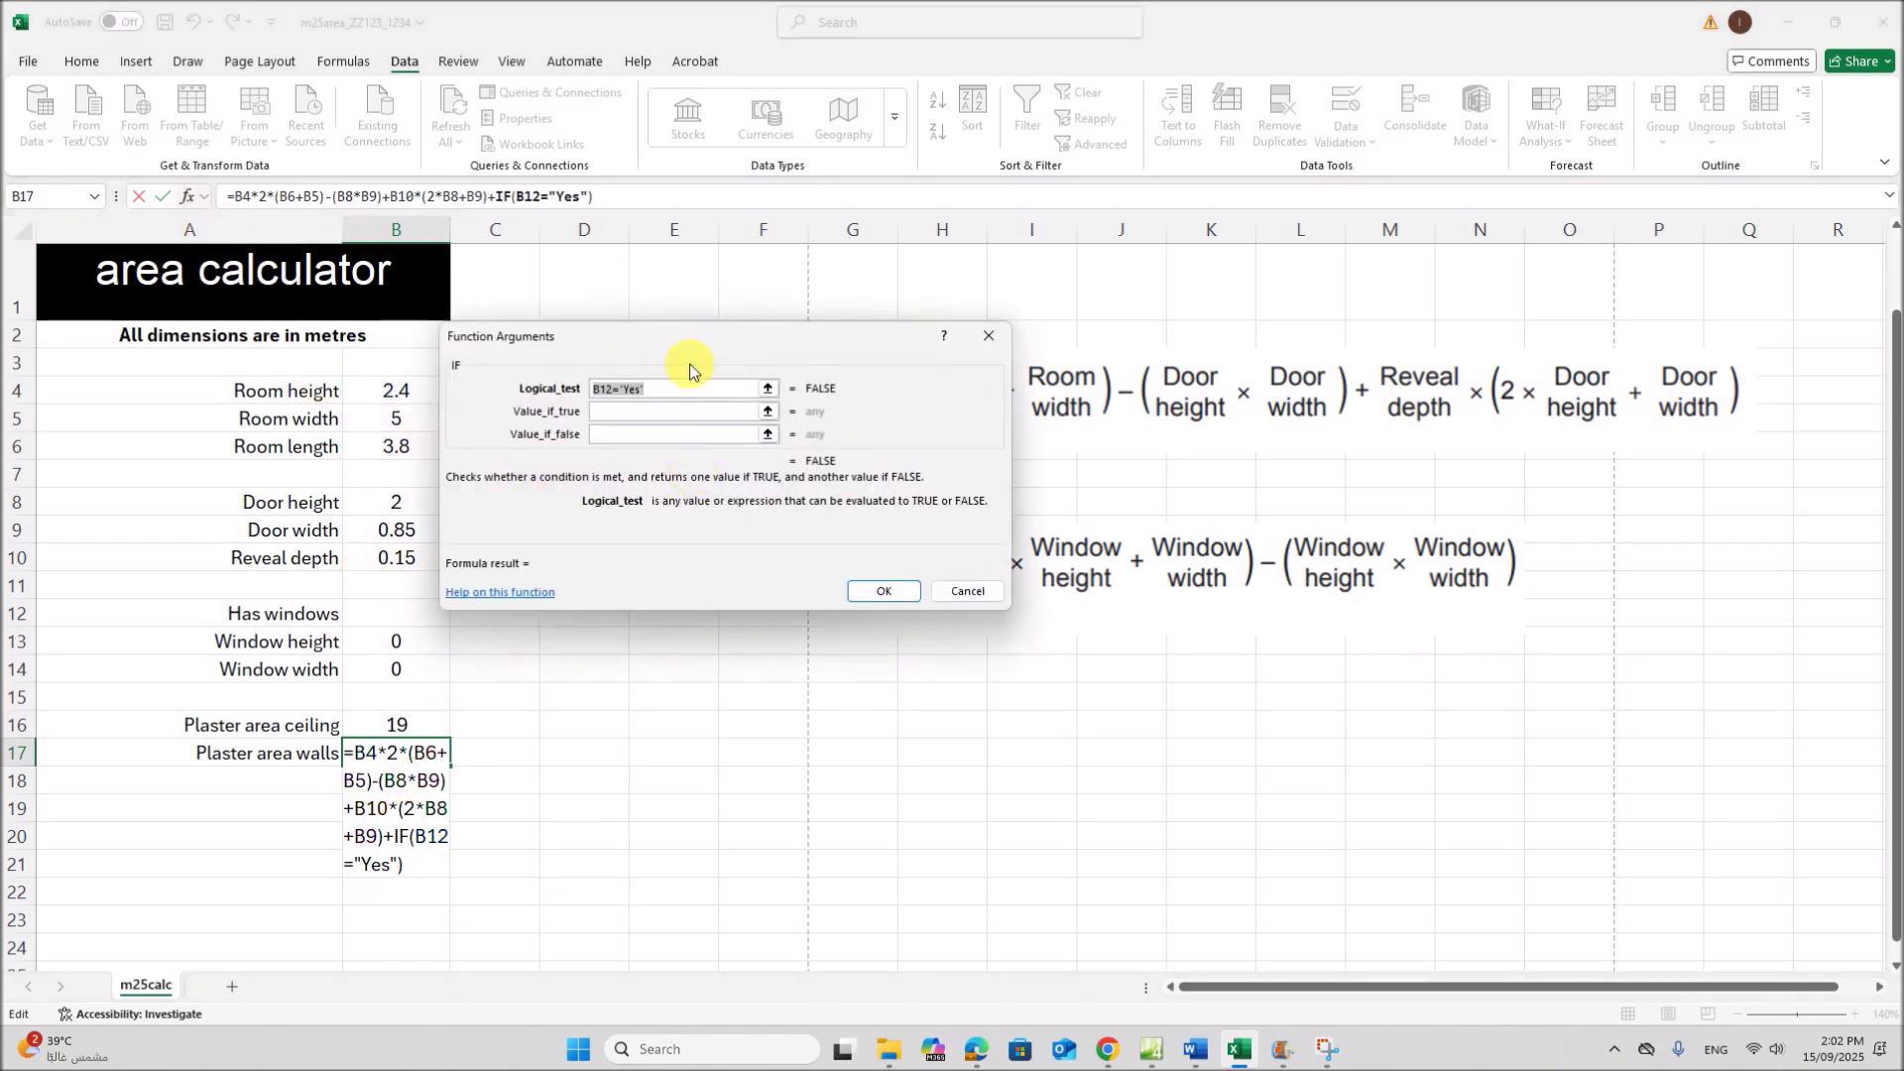
pyautogui.click(716, 626)
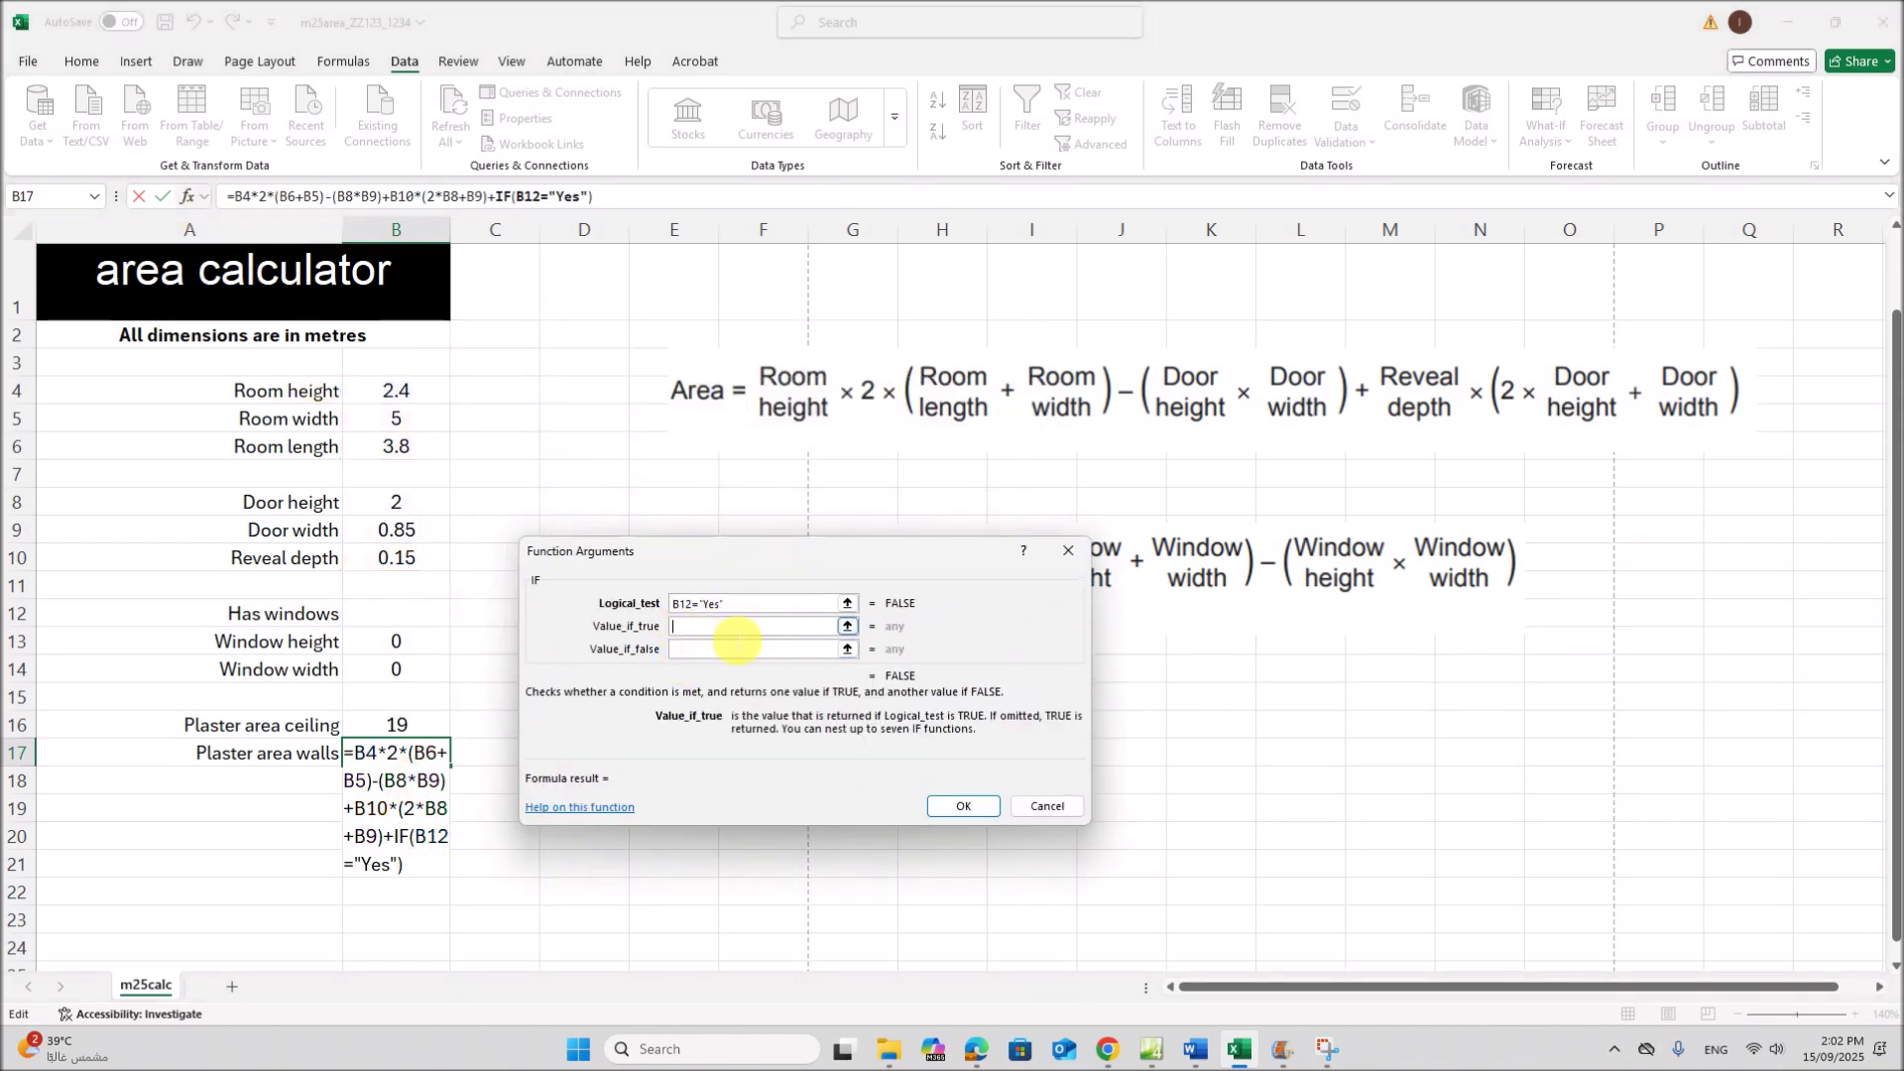
pyautogui.moveTo(885, 566); pyautogui.dragTo(903, 708)
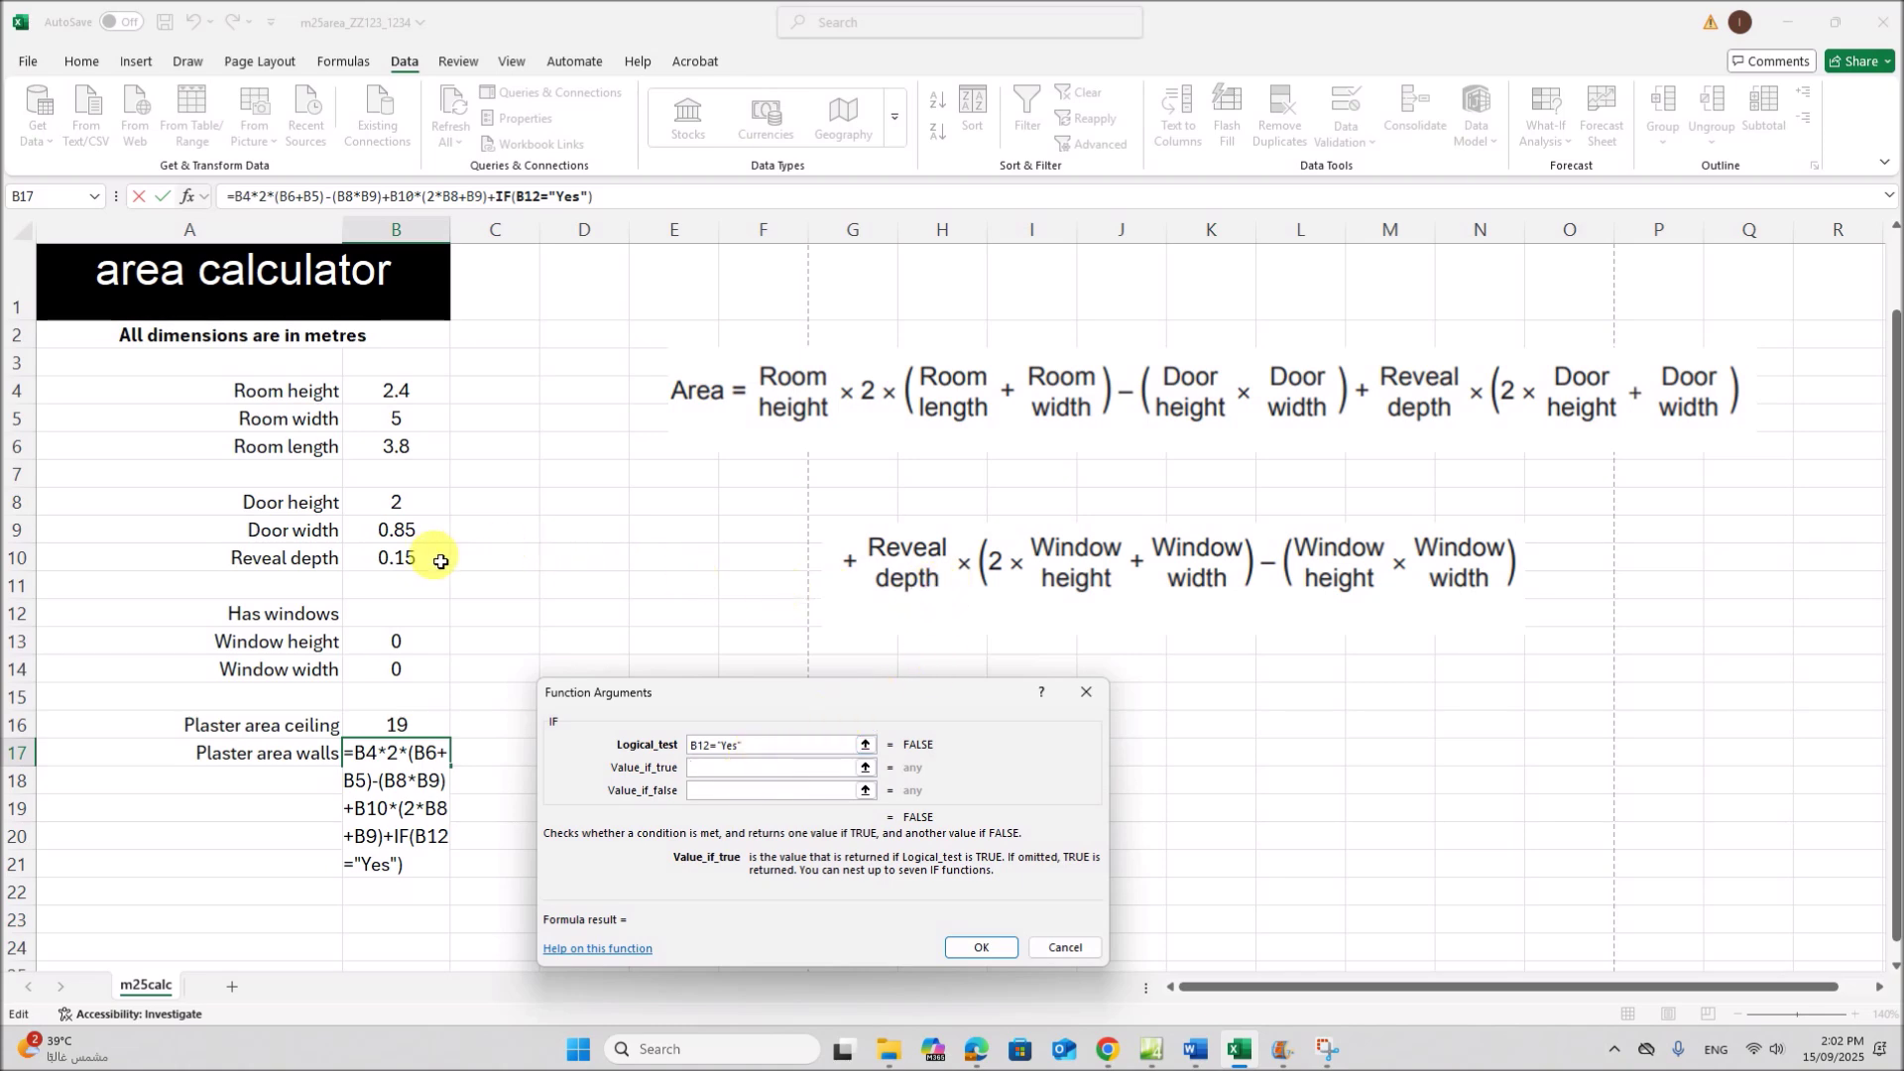
pyautogui.click(400, 560)
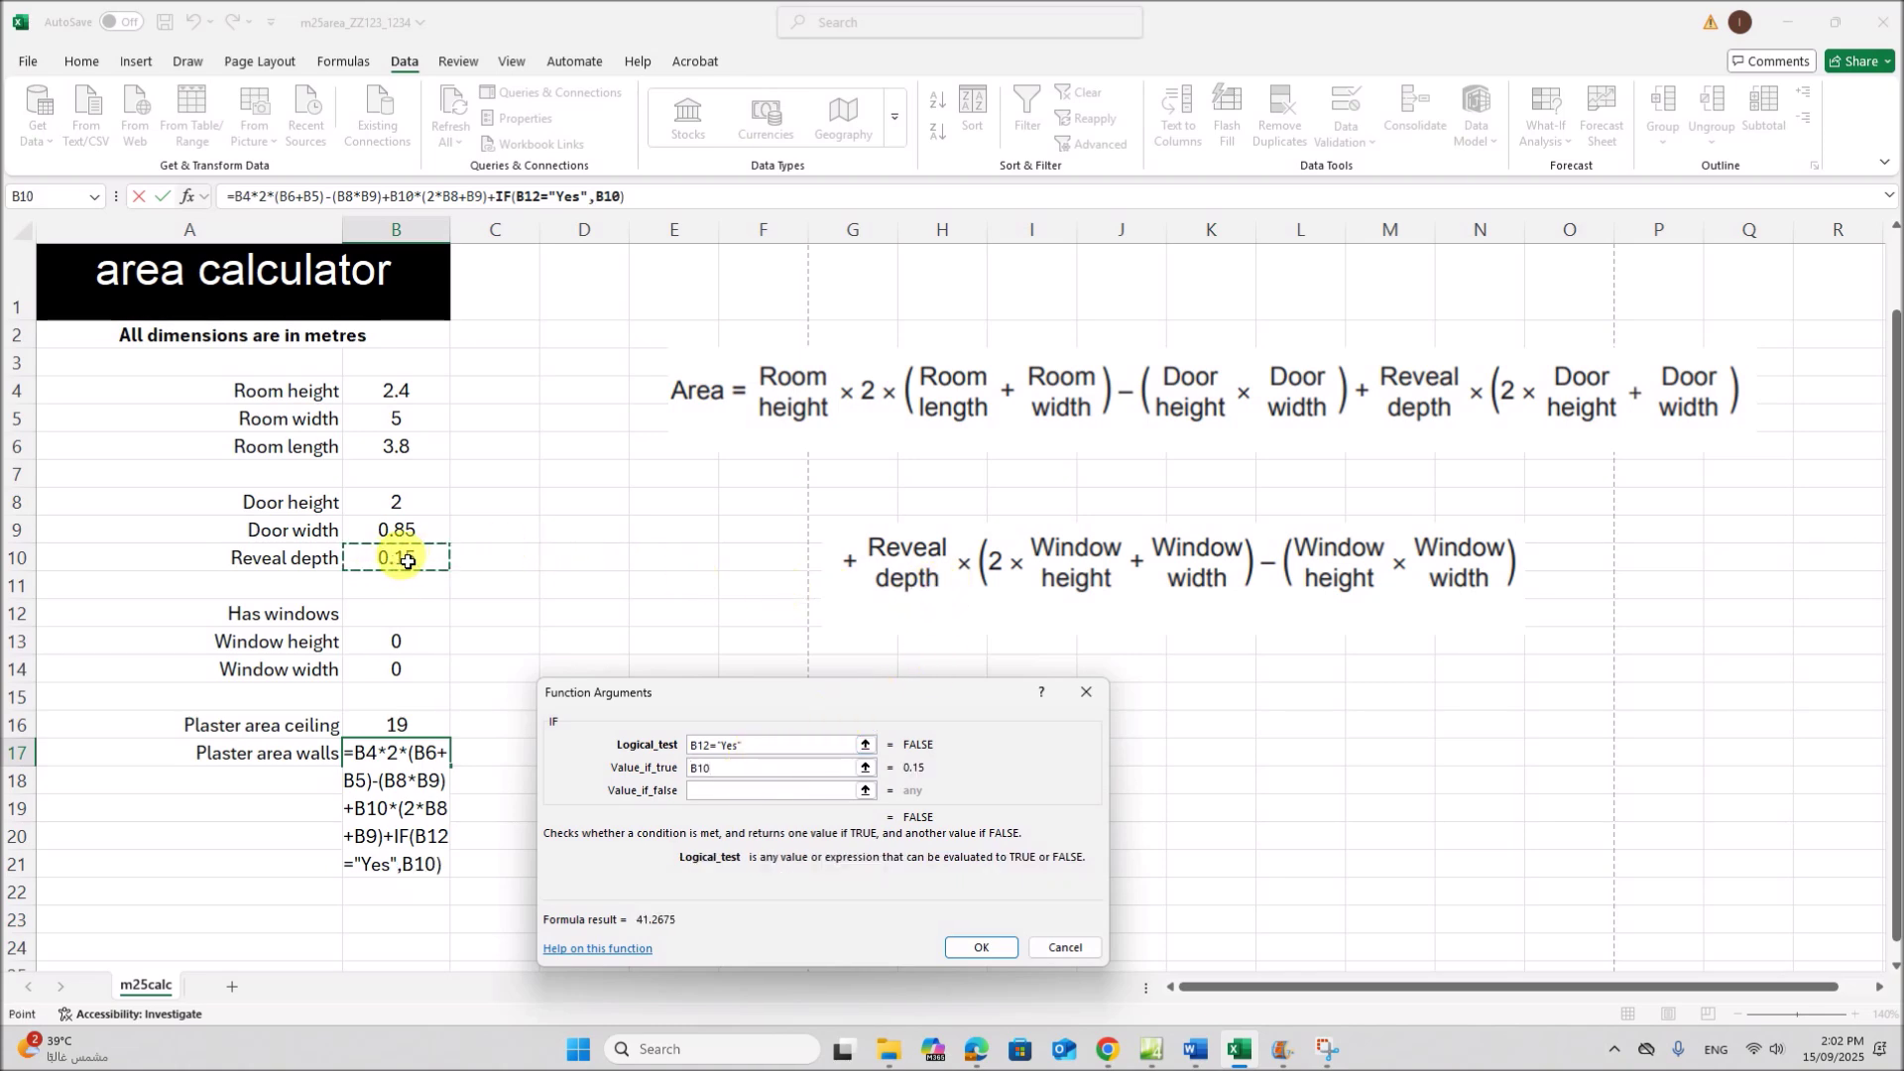
pyautogui.write('*')
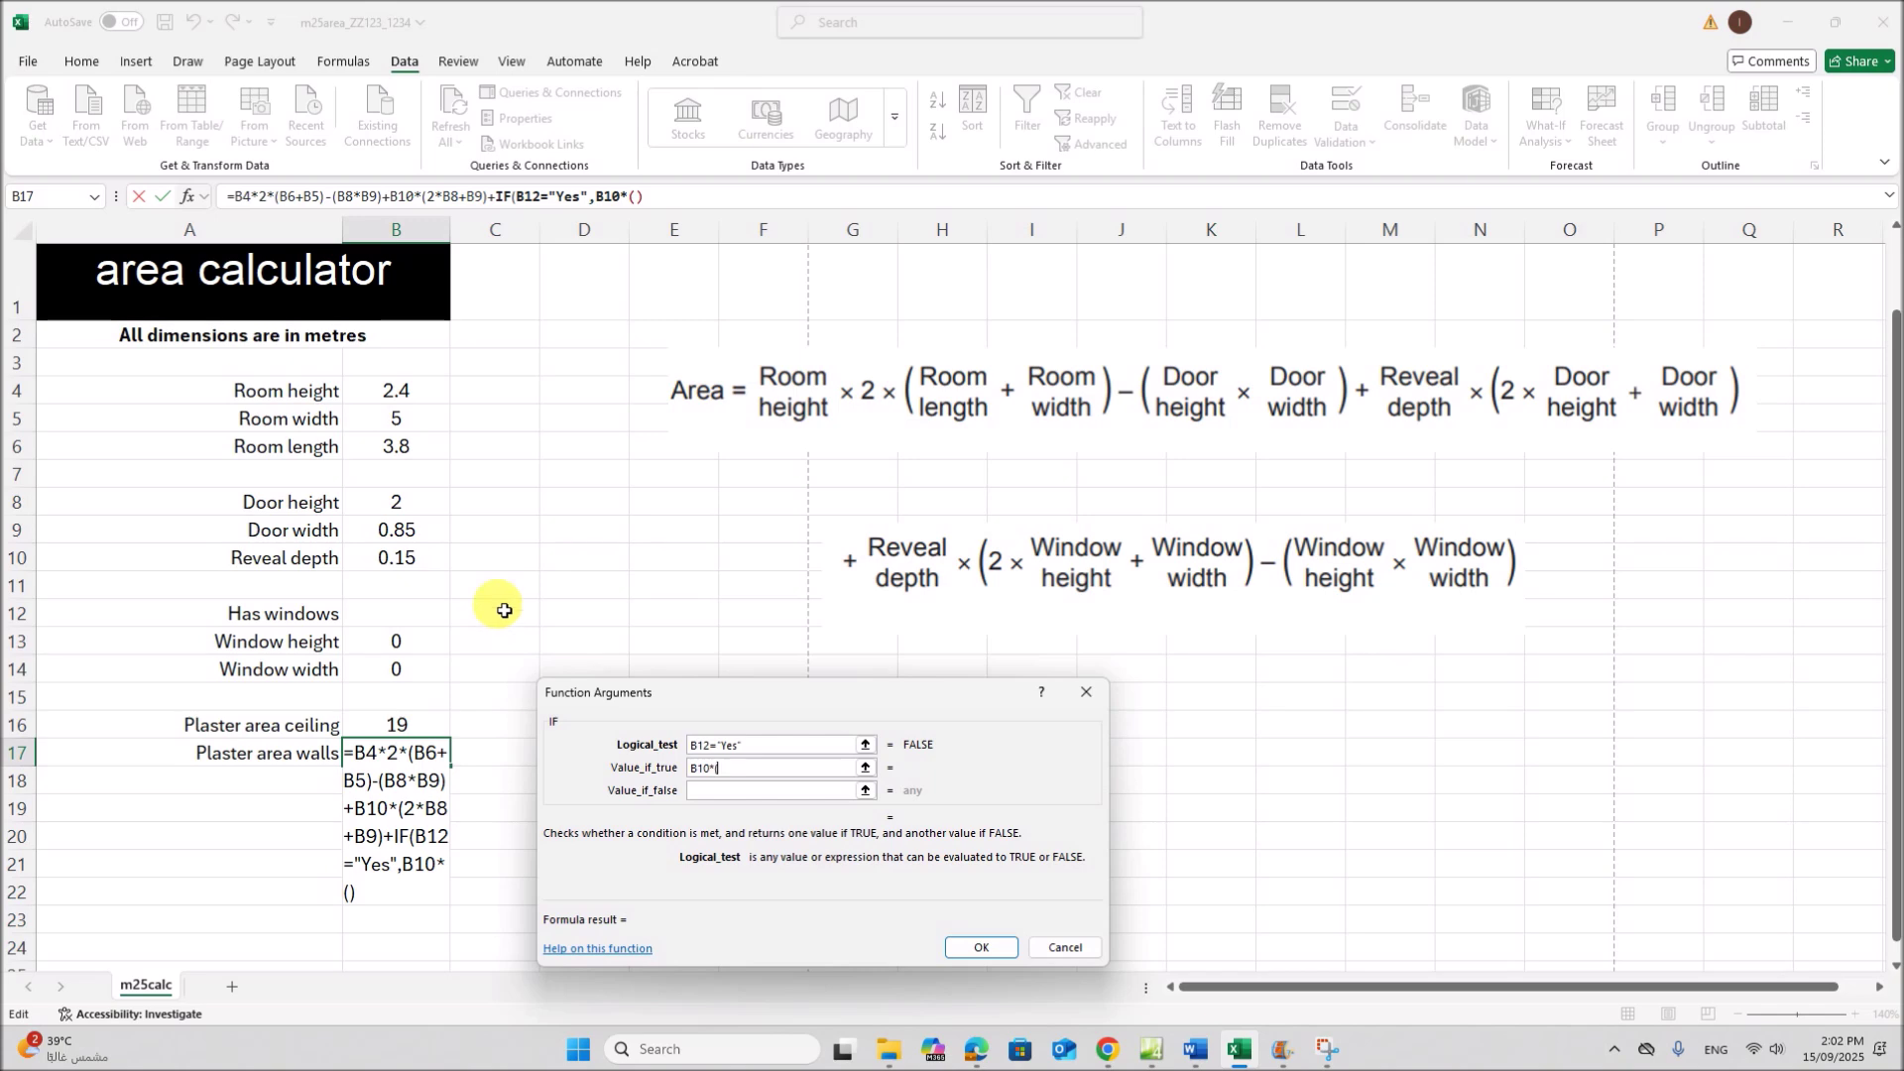
pyautogui.write('(2*')
pyautogui.click(397, 647)
pyautogui.write('*')
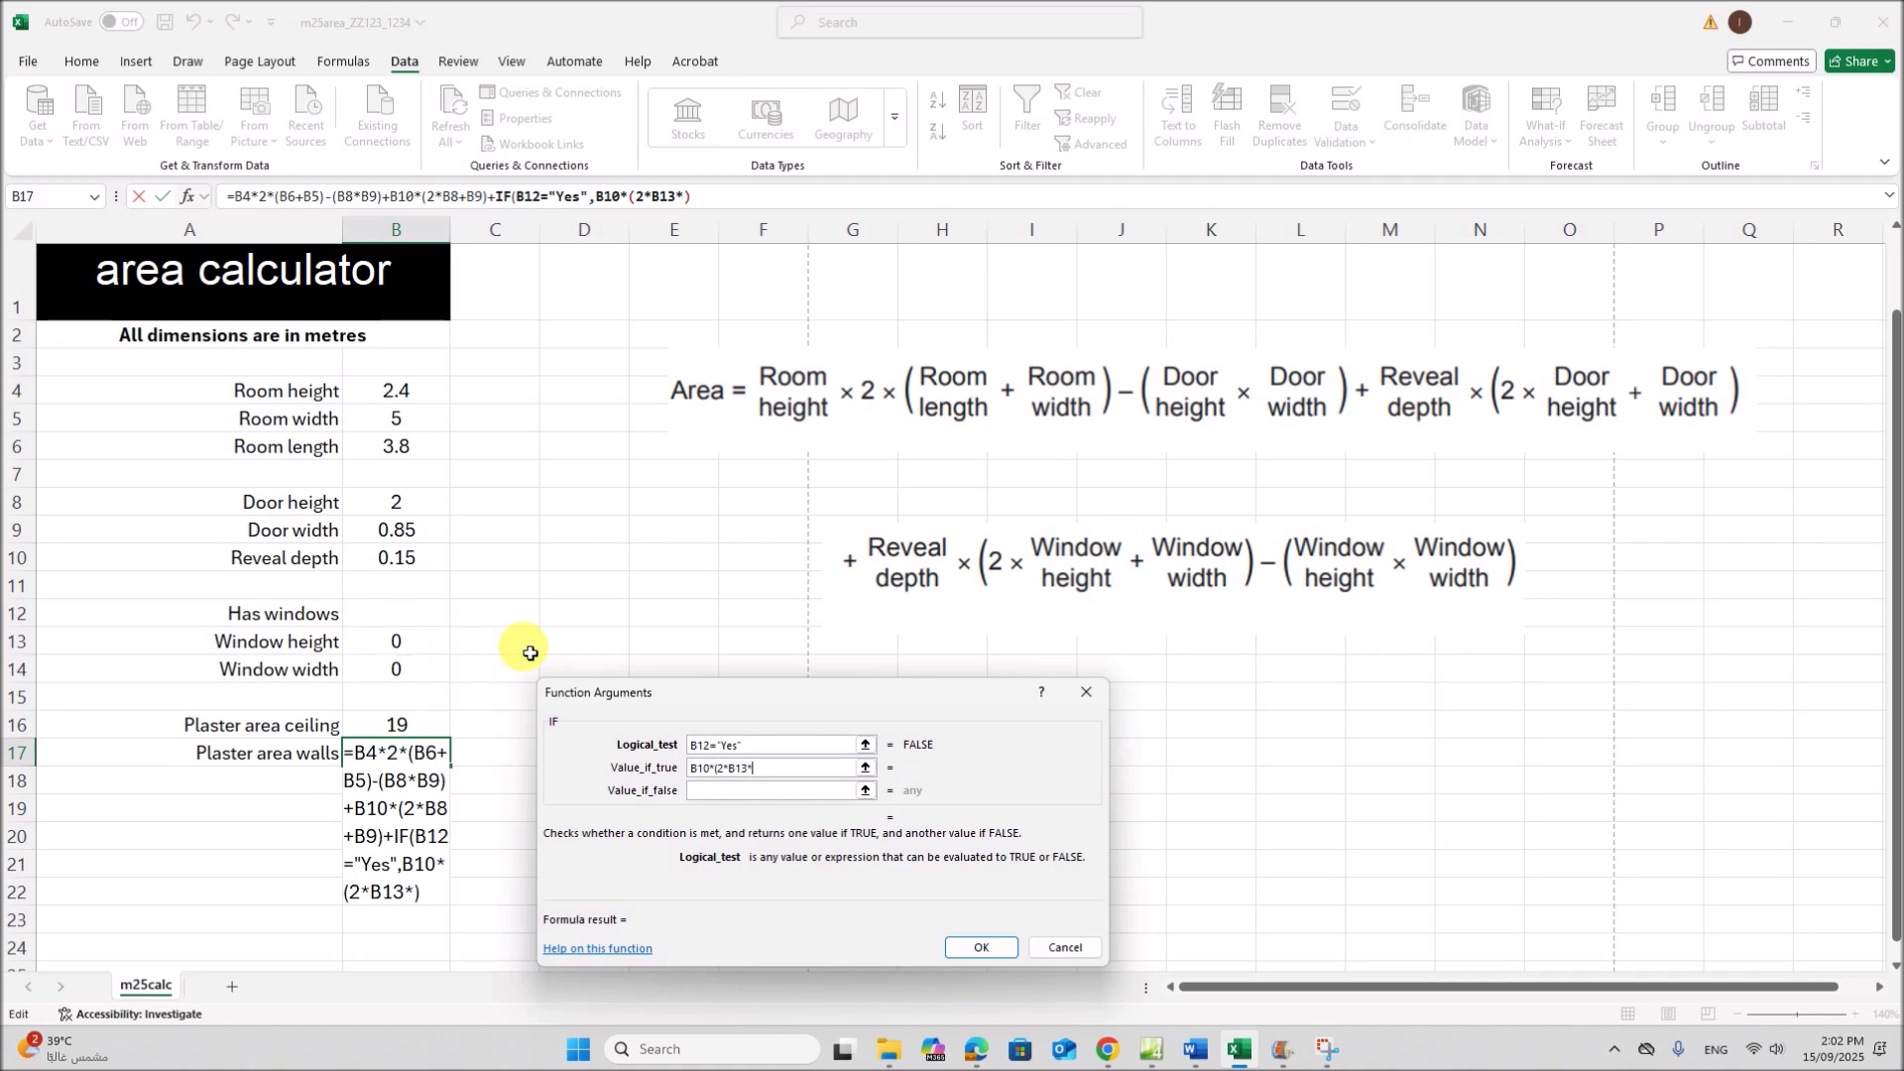
pyautogui.click(398, 685)
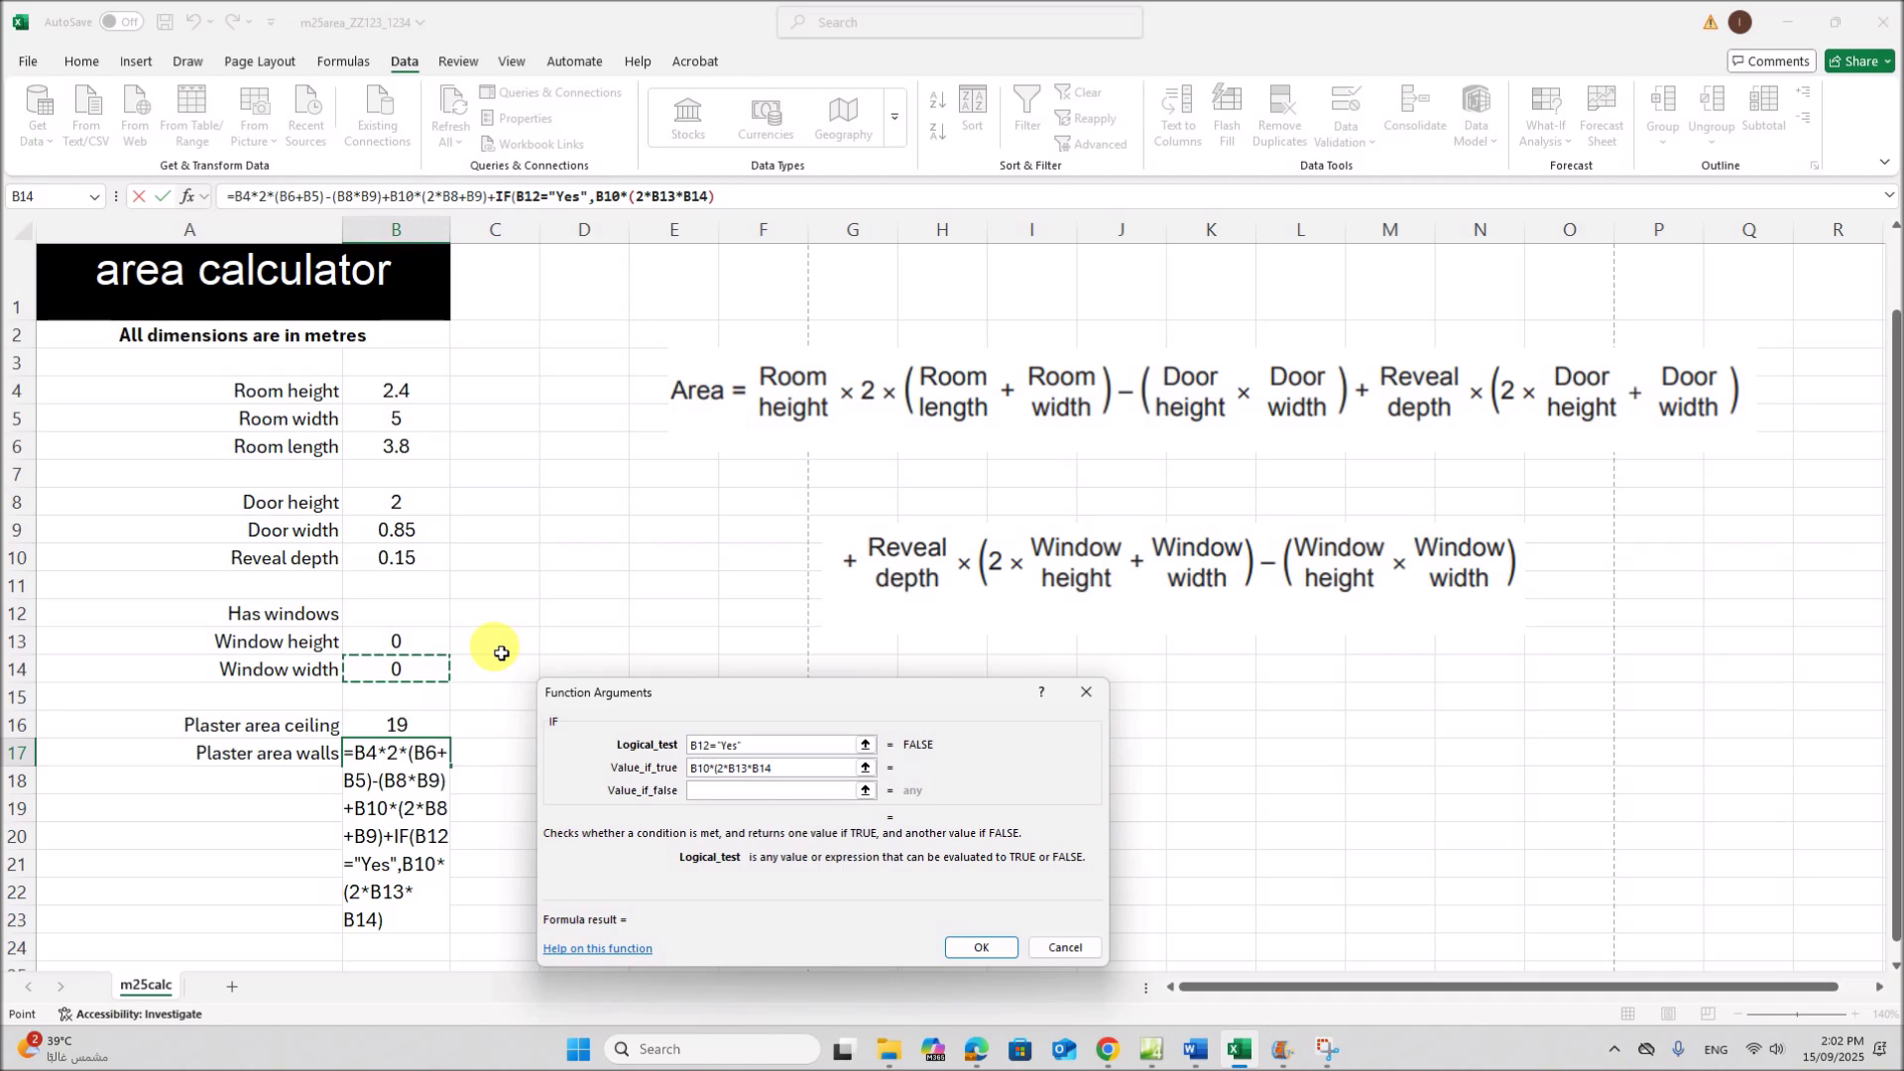
# Close the reveal bracket and subtract the window area, -(B13*B14), in the IF function's value if true
pyautogui.write(')-(')
pyautogui.click(393, 656)
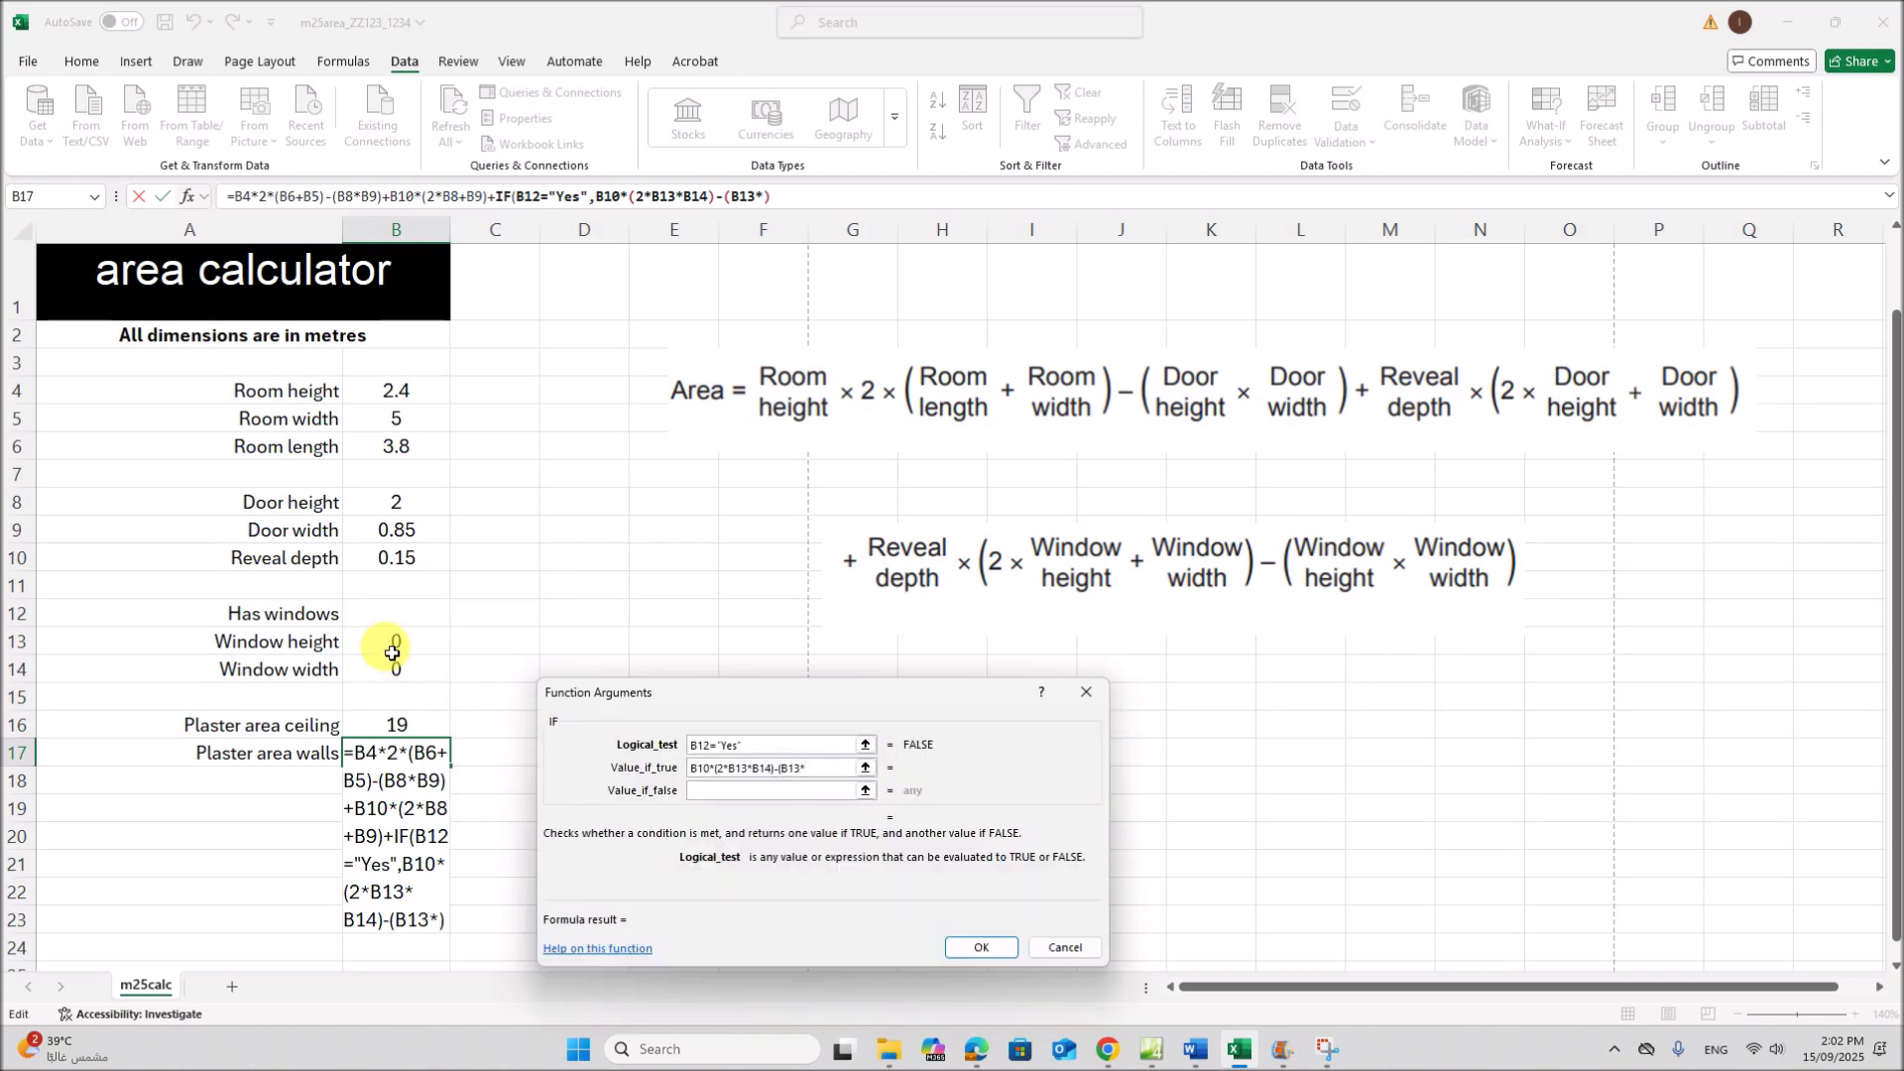
pyautogui.write('*')
pyautogui.click(391, 681)
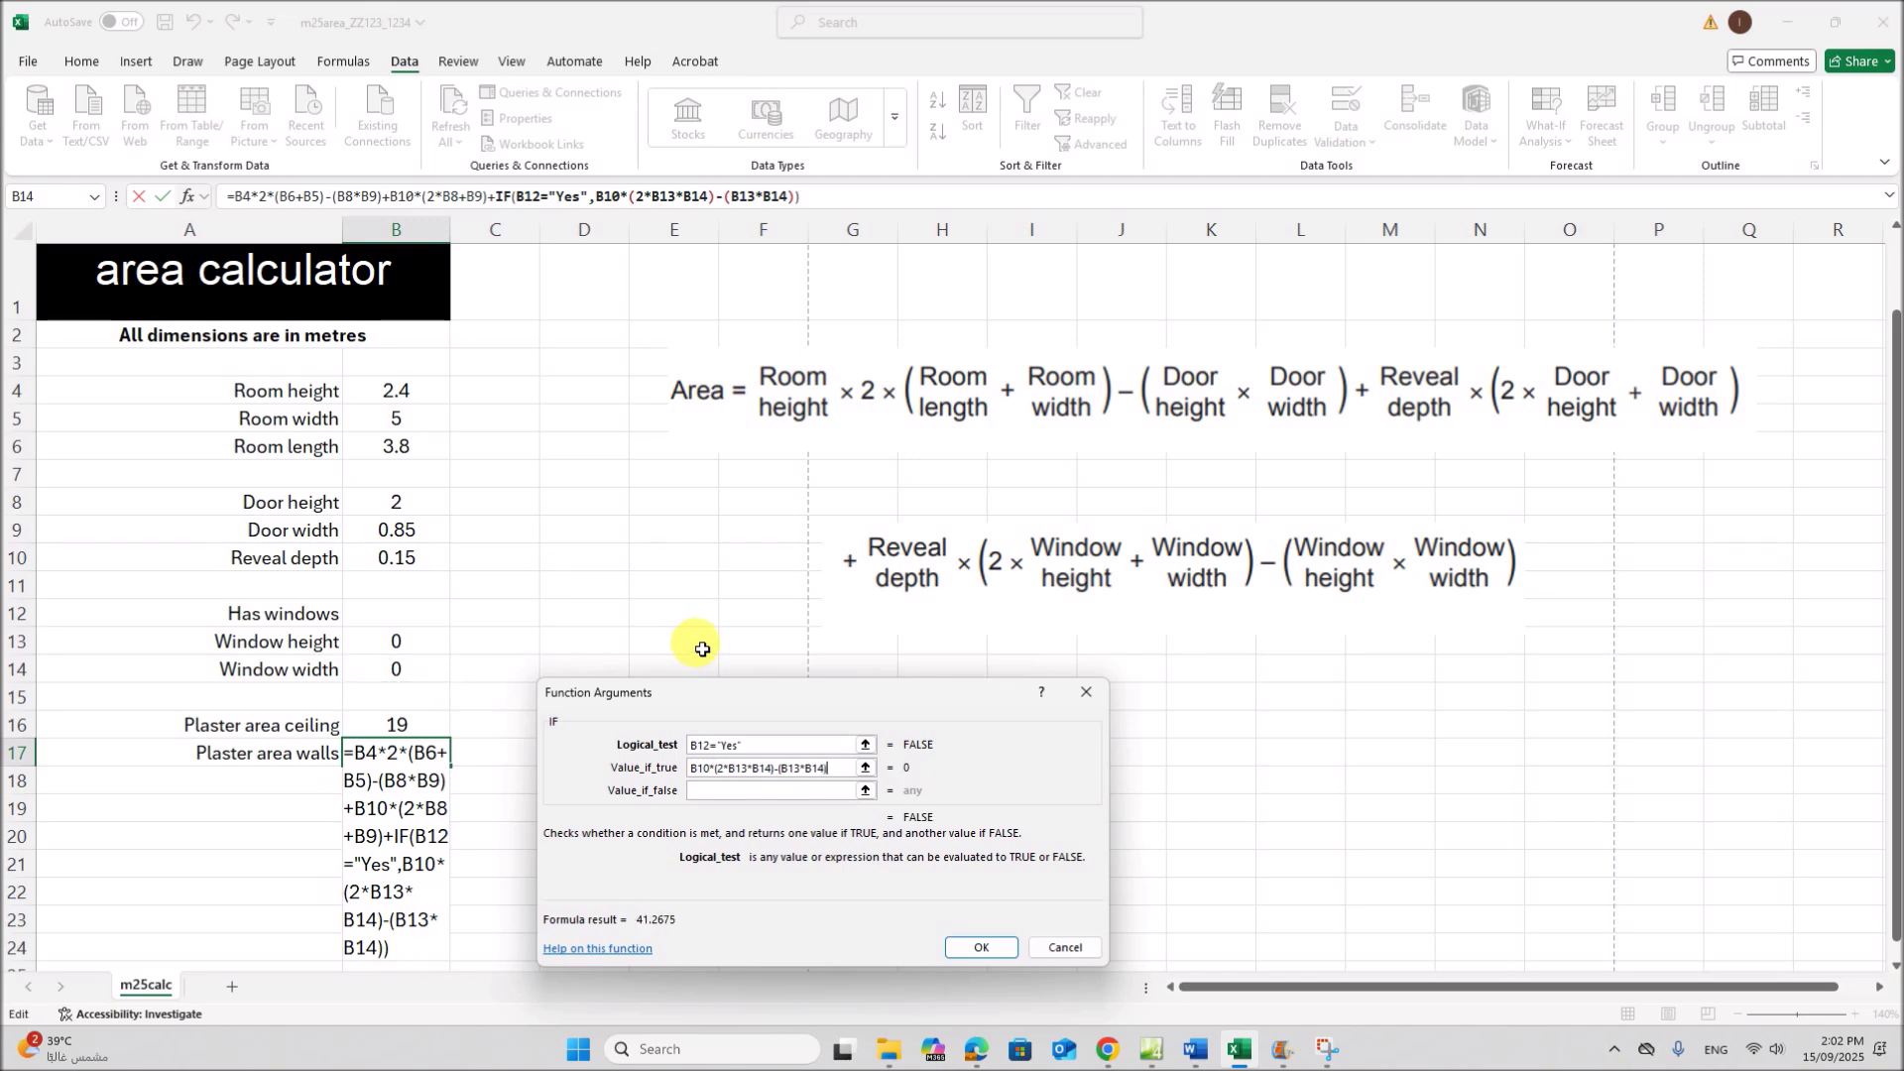
# Set the IF function's value if false to 0 and commit the B17 formula
pyautogui.press('Tab')
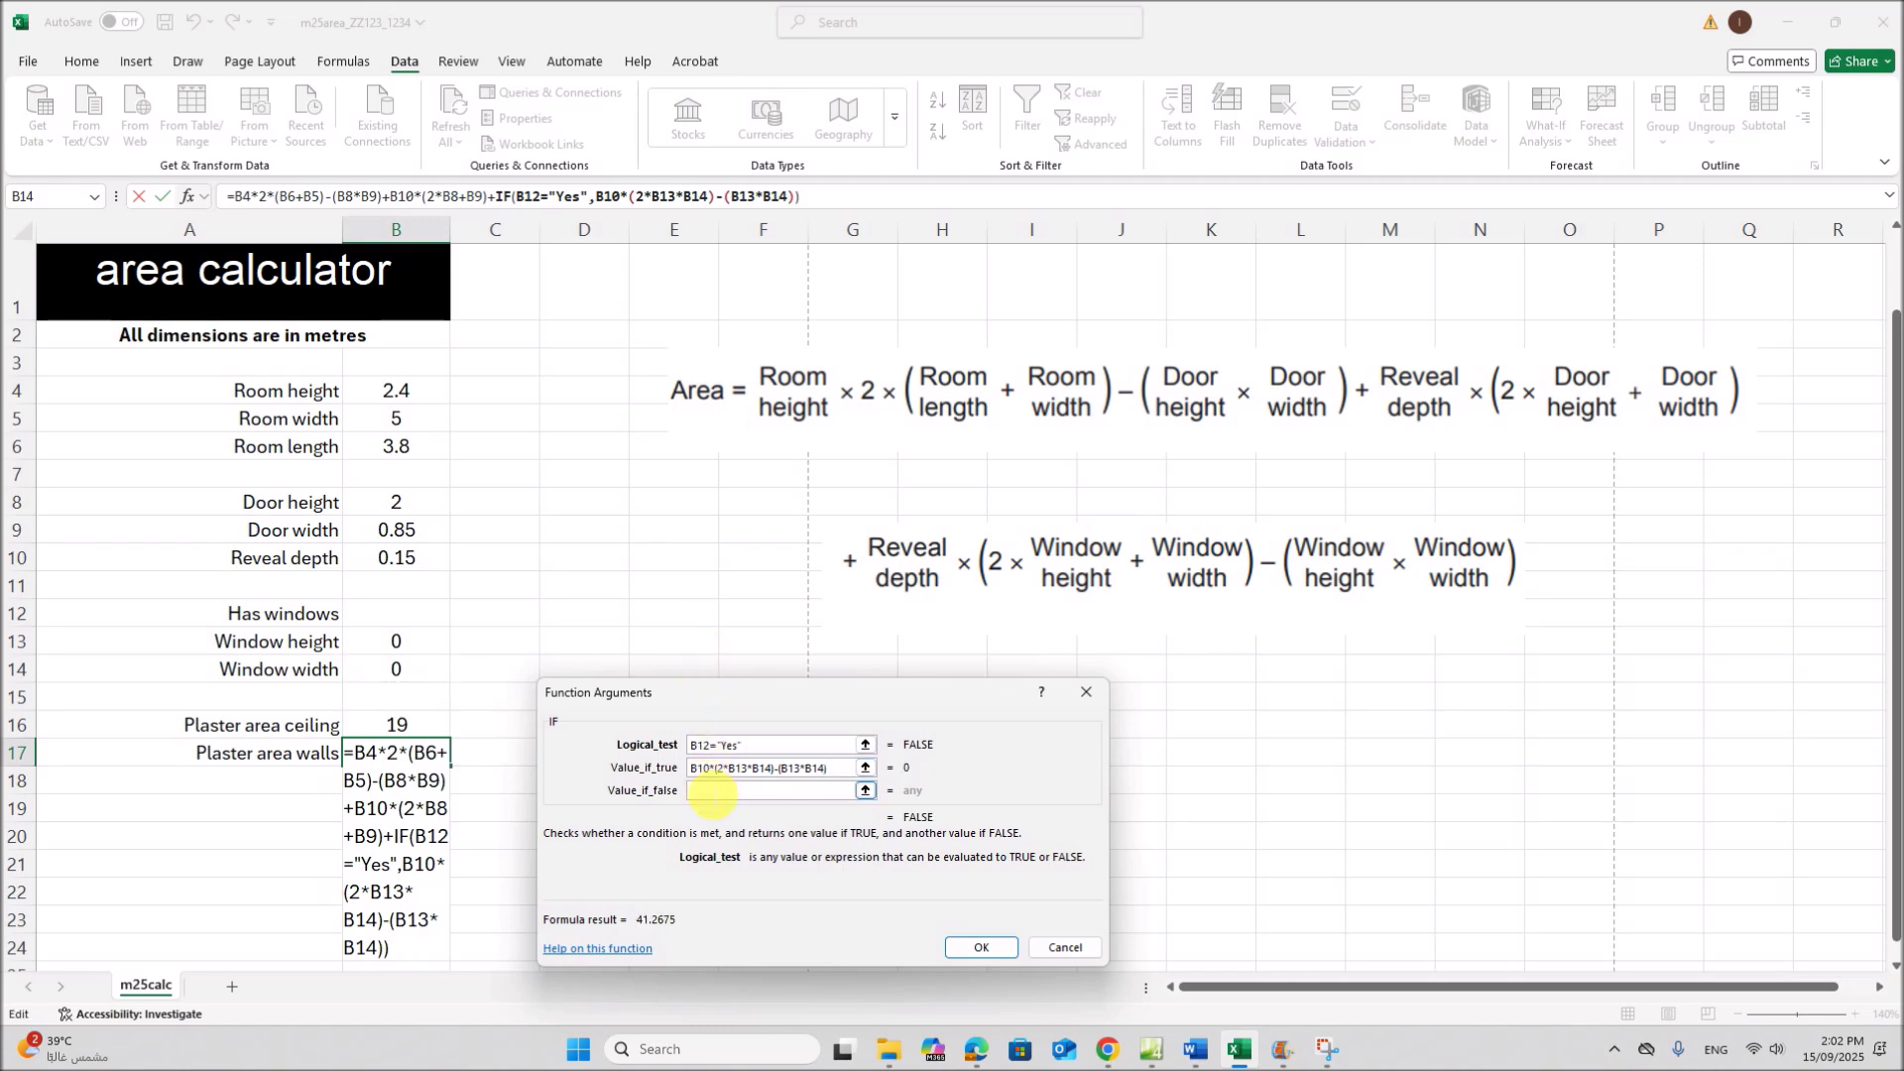
pyautogui.click(712, 792)
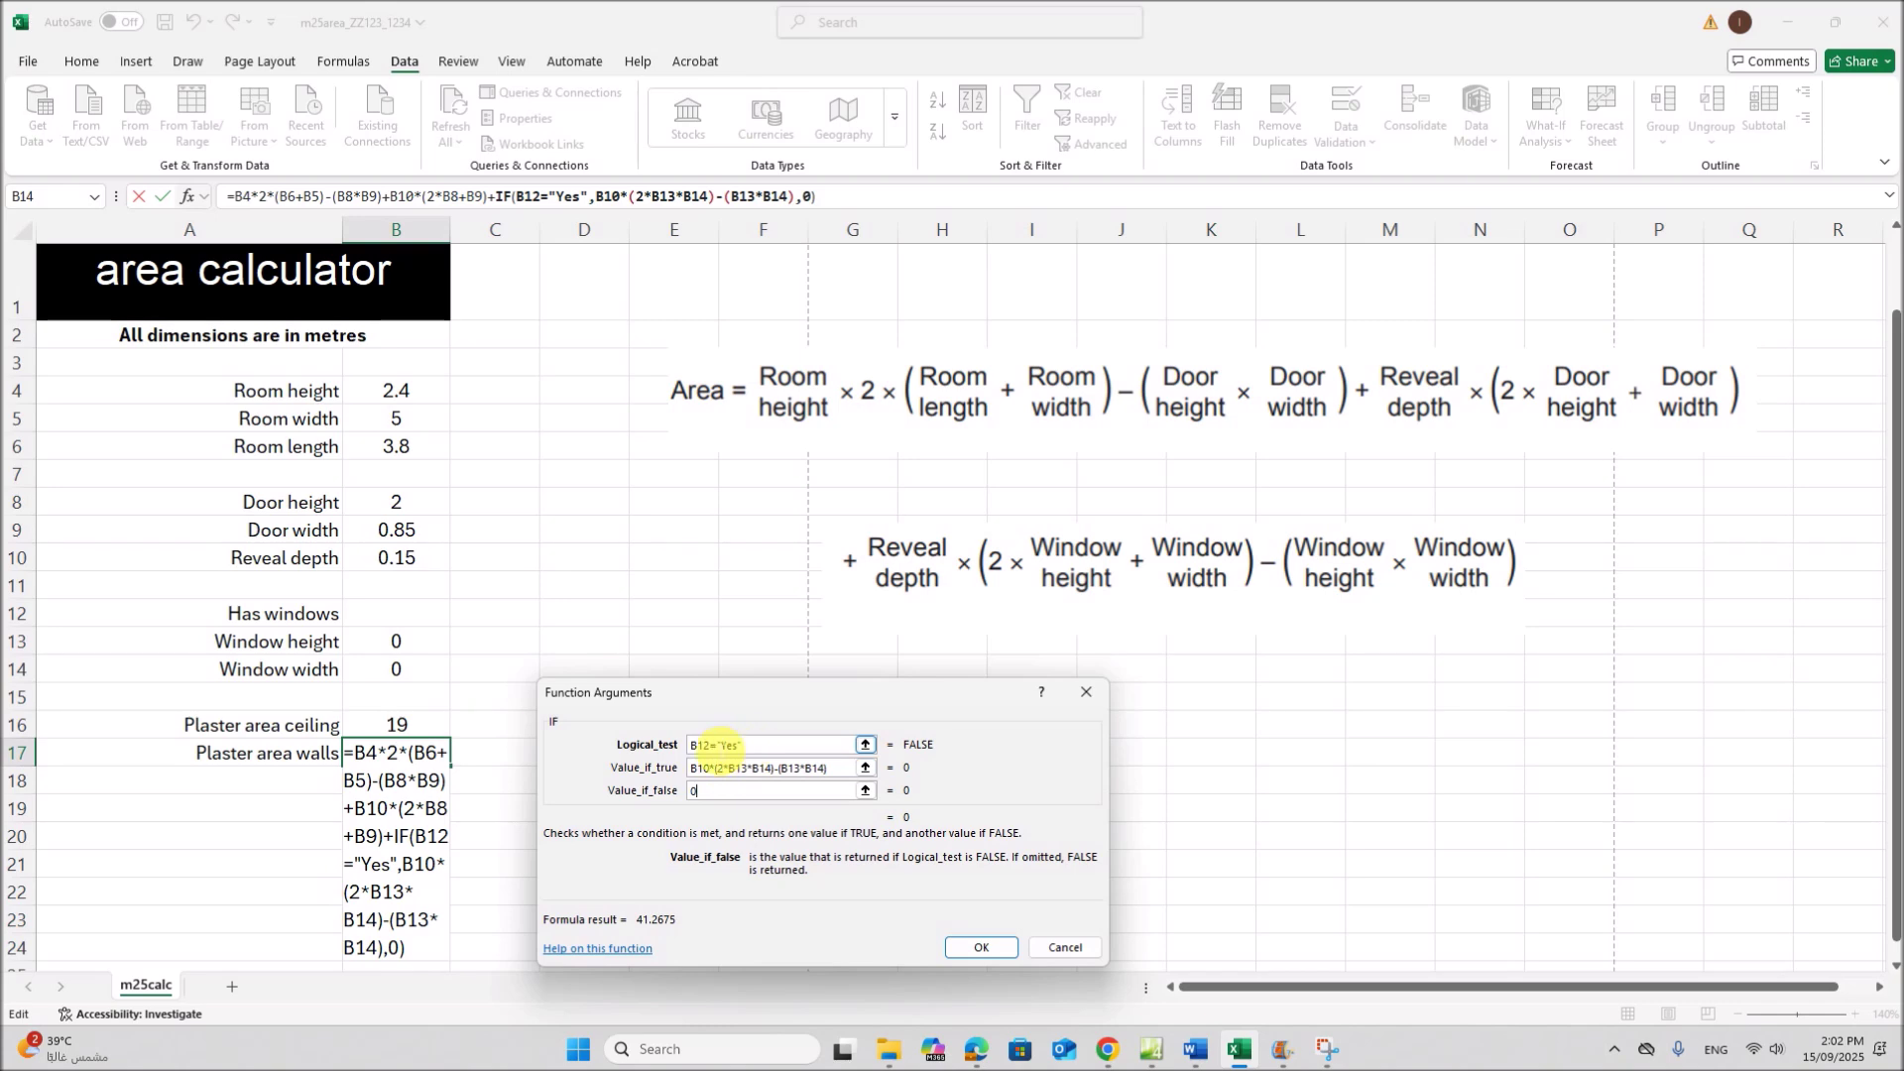
pyautogui.click(820, 769)
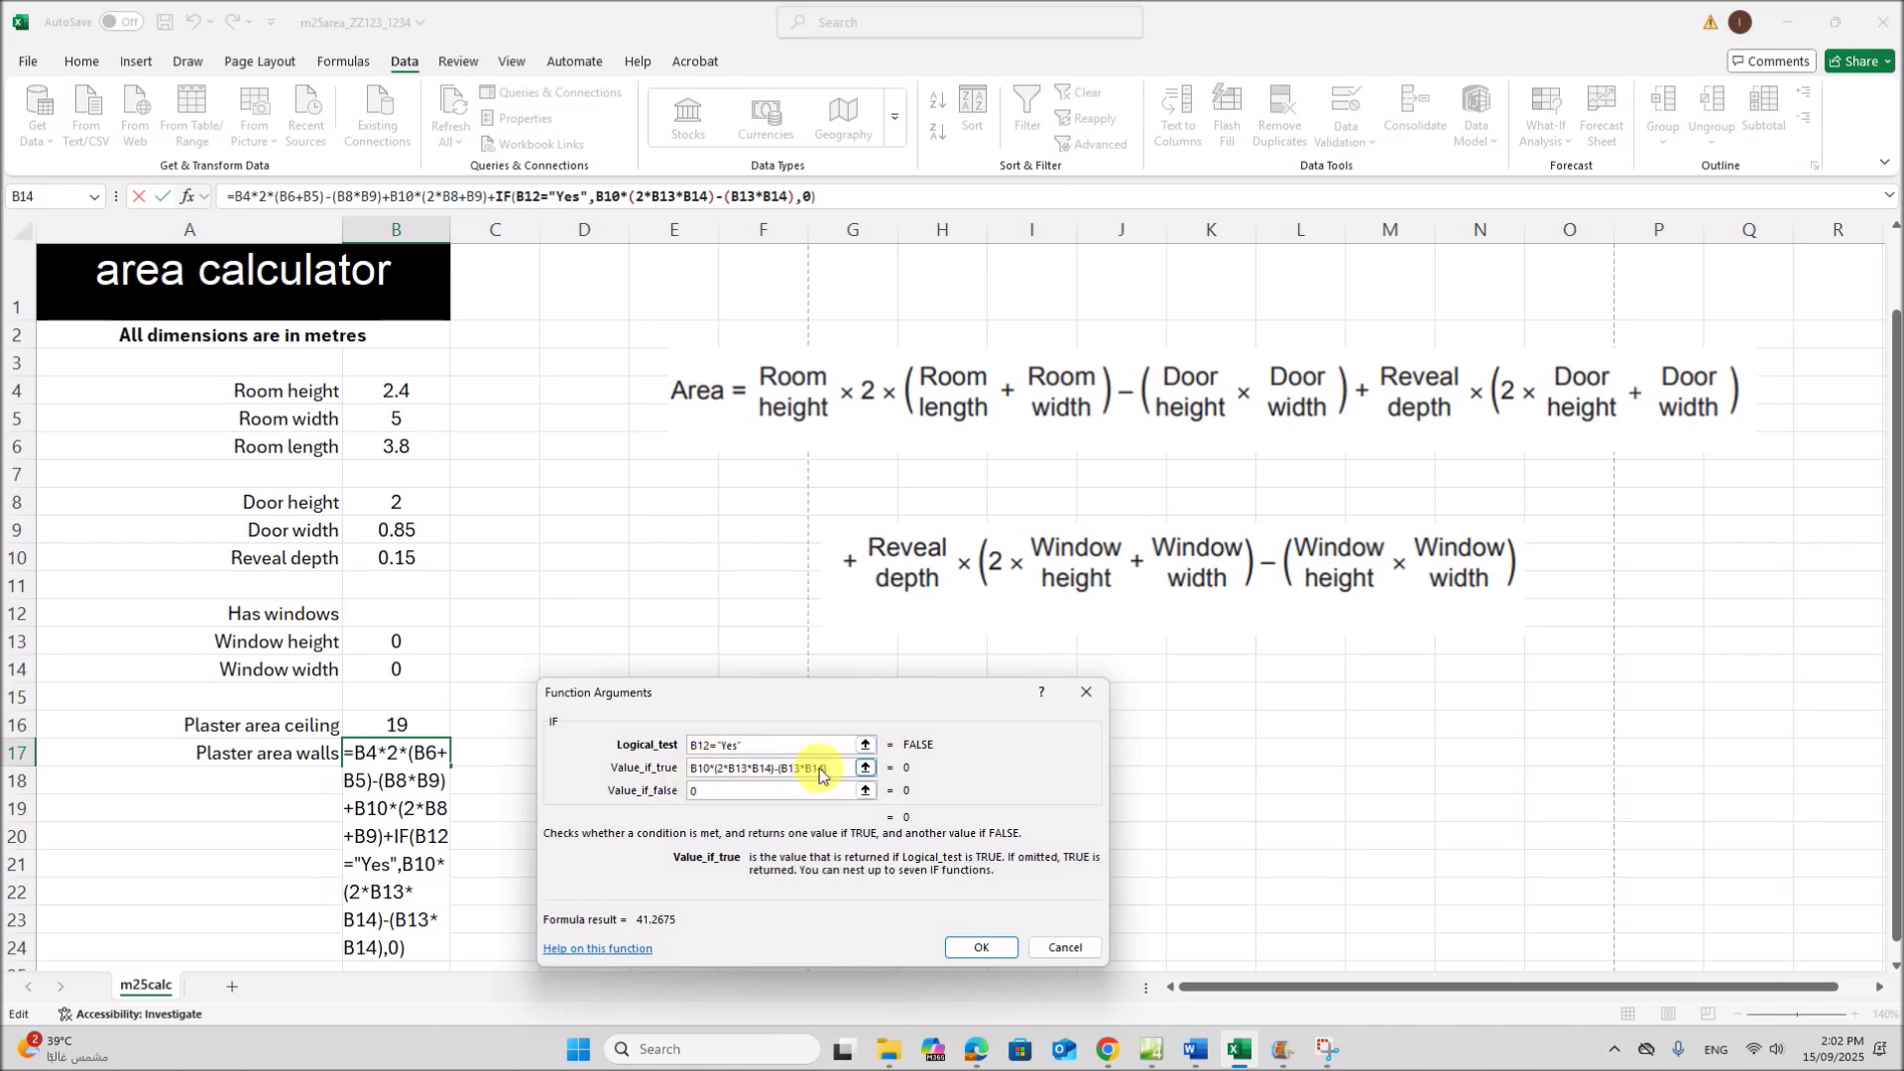
pyautogui.click(981, 949)
# Review the complete B17 formula, and switch to the exam paper in Edge to read the printing instructions in question 18
pyautogui.doubleClick(405, 759)
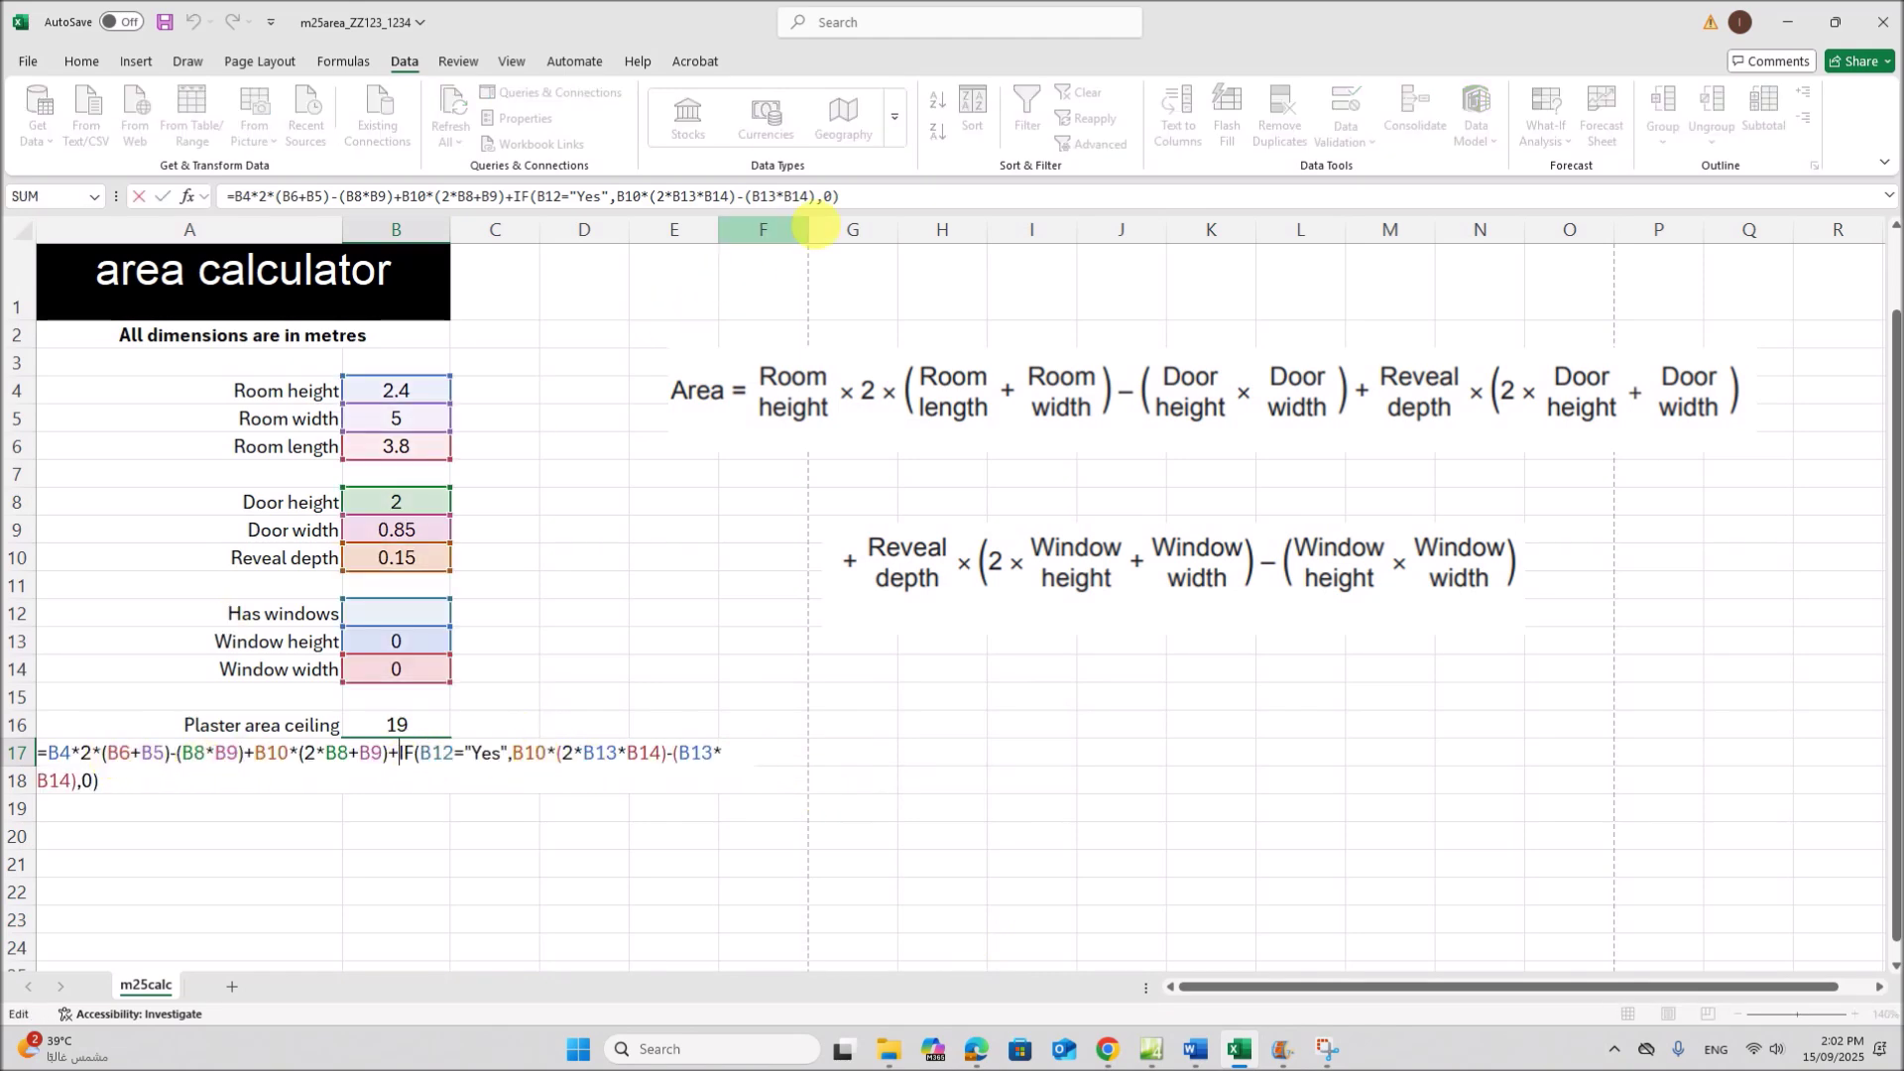
pyautogui.moveTo(740, 196); pyautogui.dragTo(188, 195)
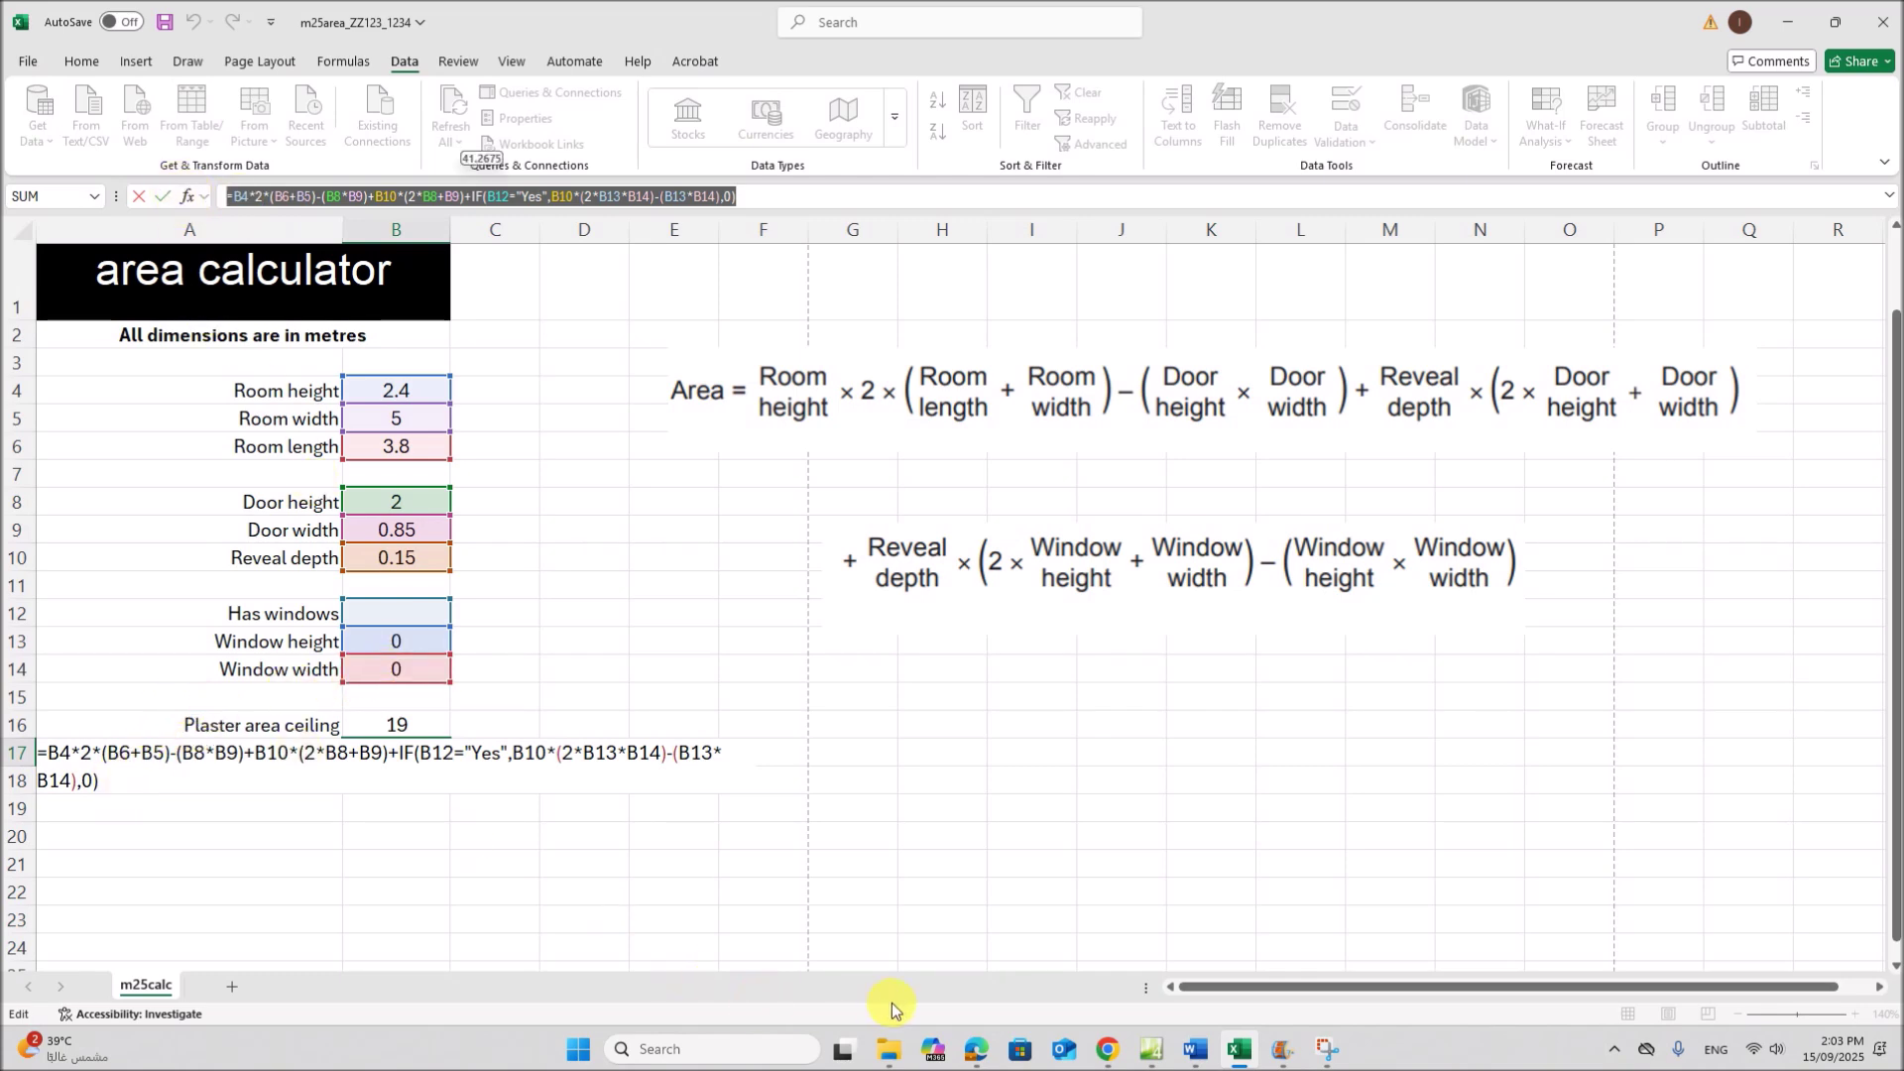
pyautogui.click(973, 1043)
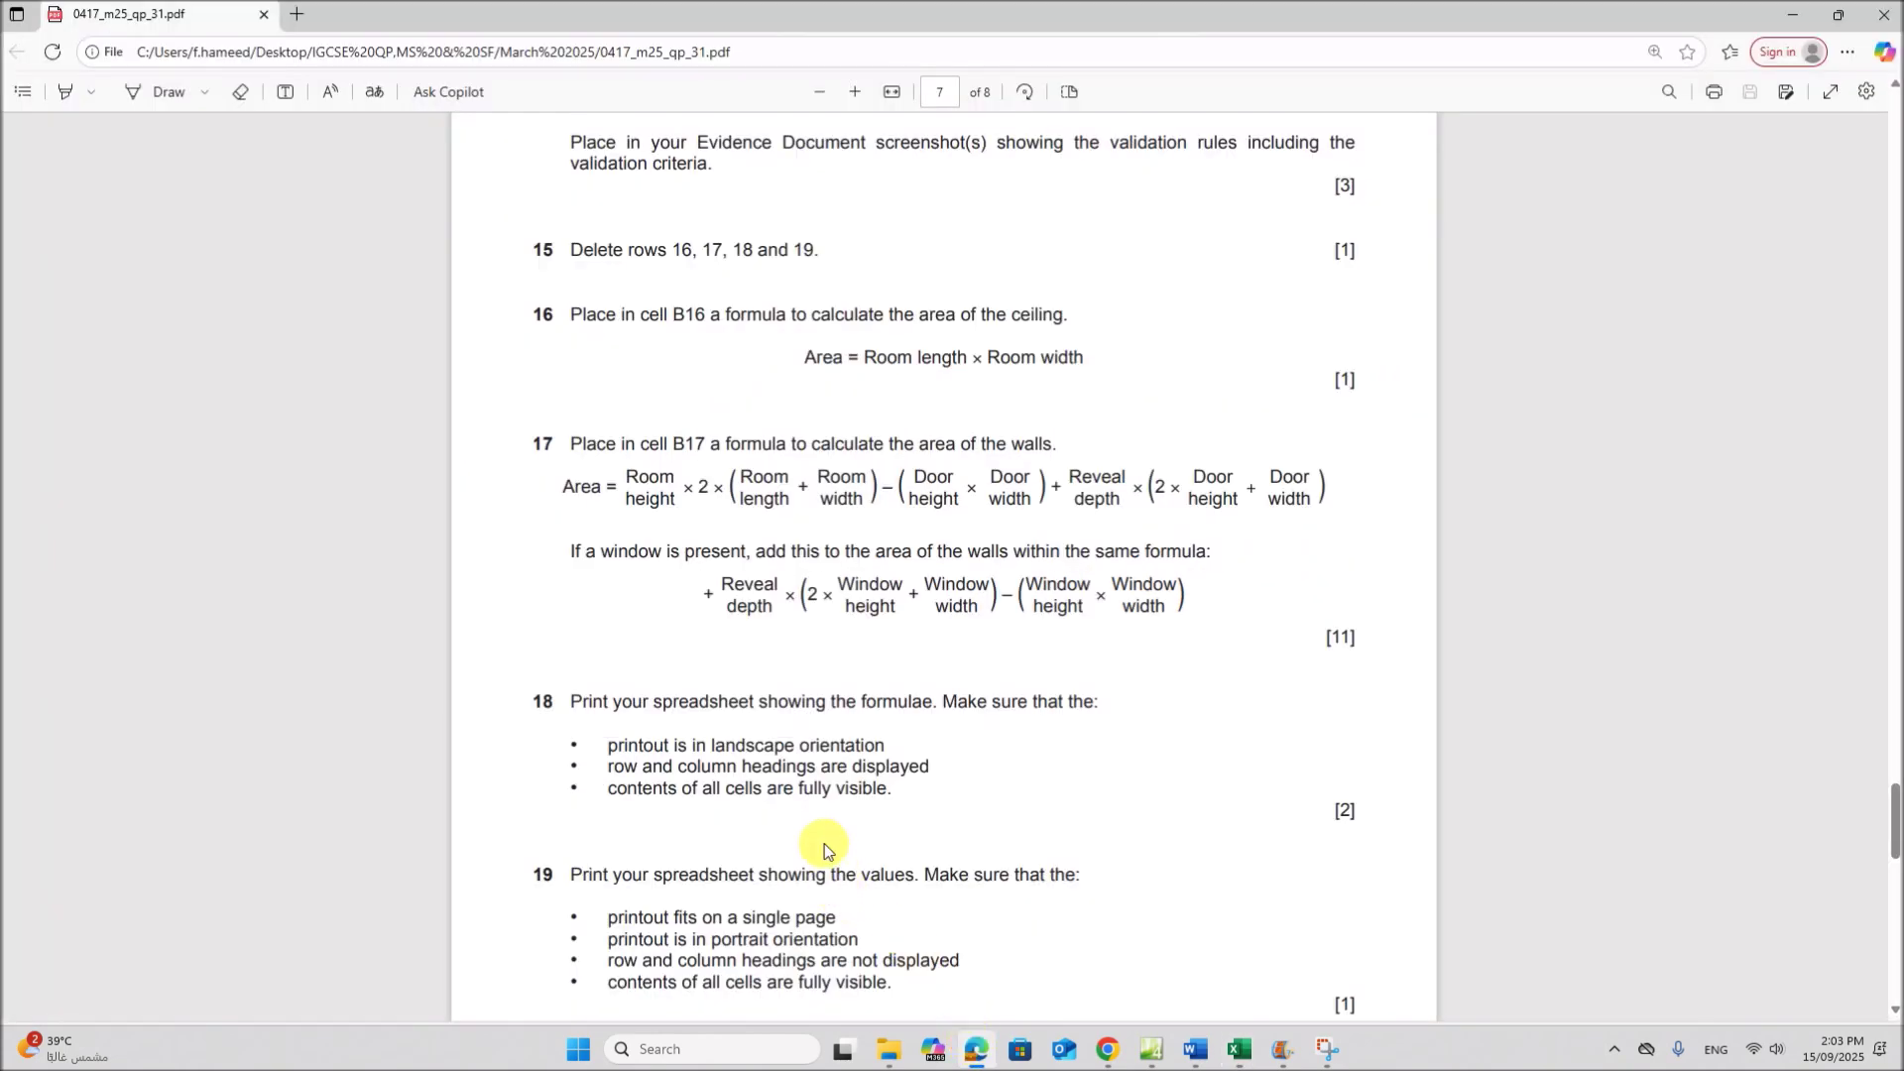
pyautogui.scroll(-3, 824, 843)
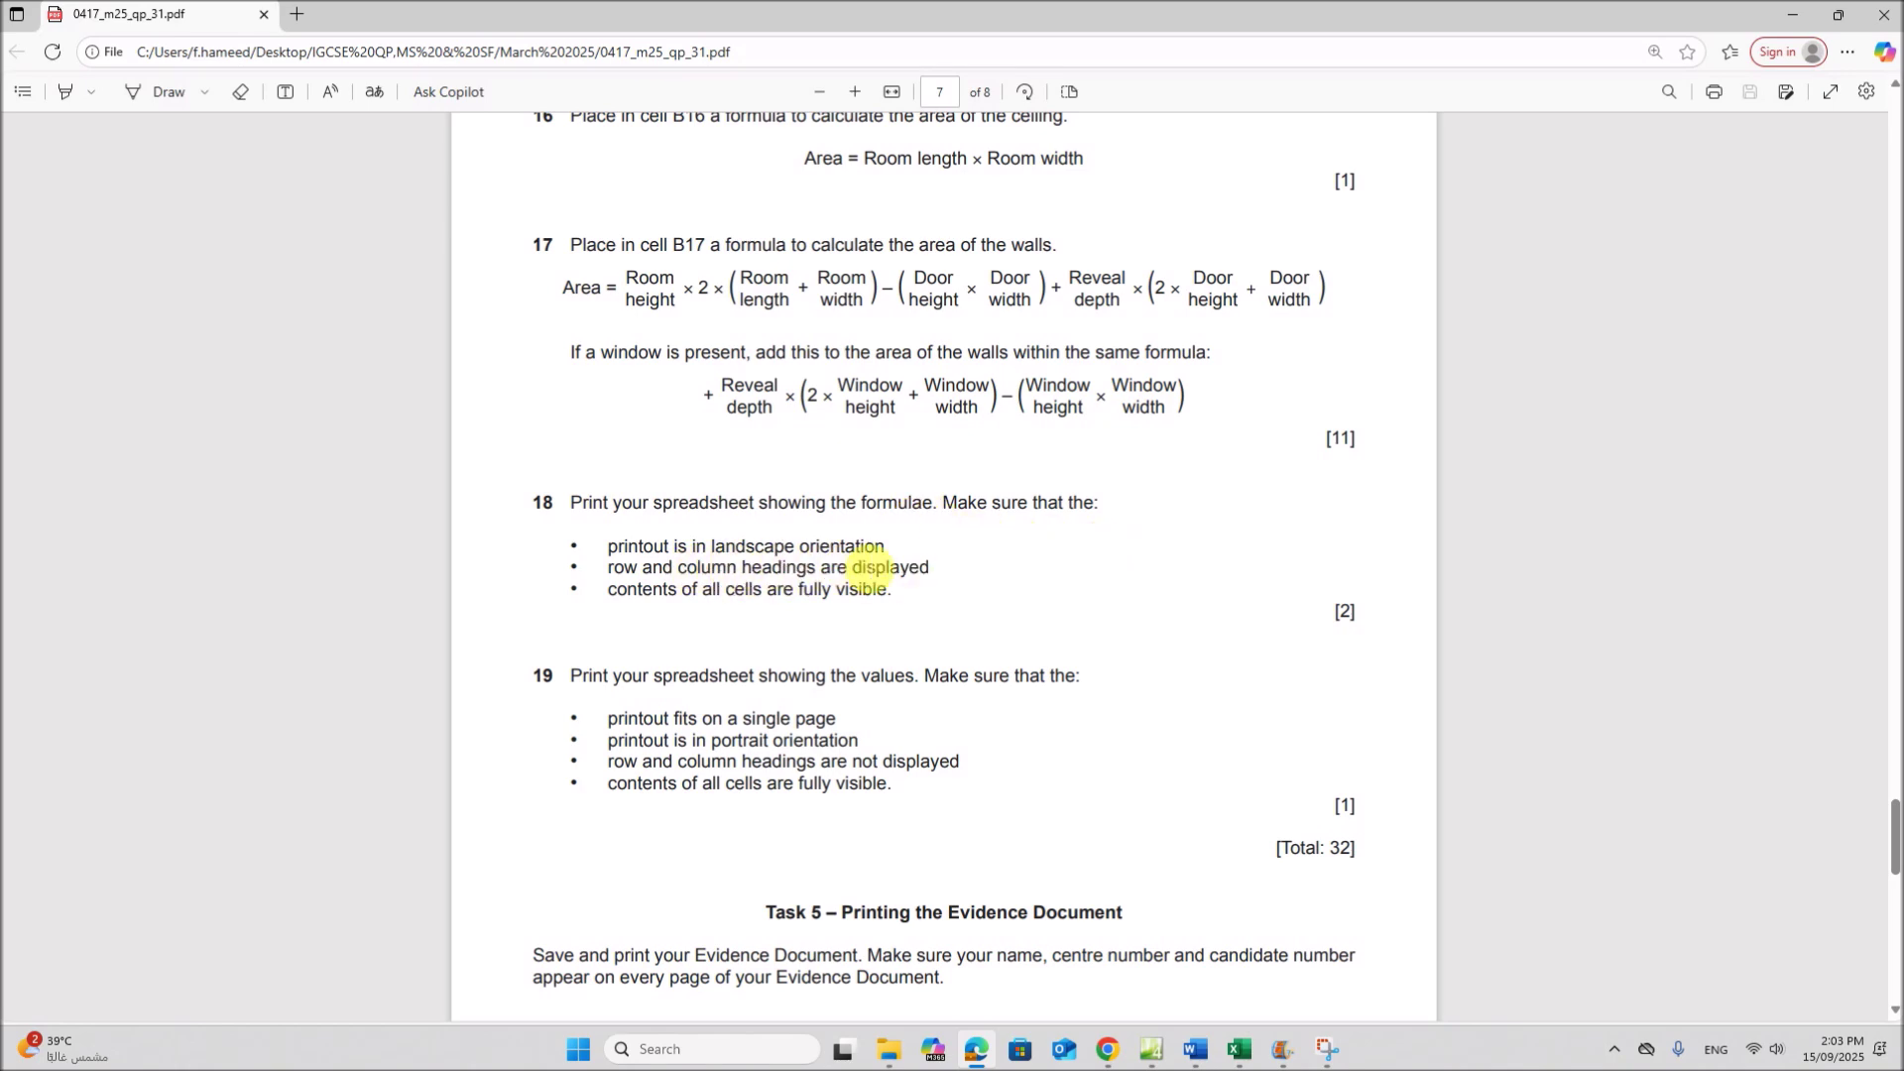
# Switch back to Excel and delete both equation pictures from the sheet
pyautogui.click(1239, 1049)
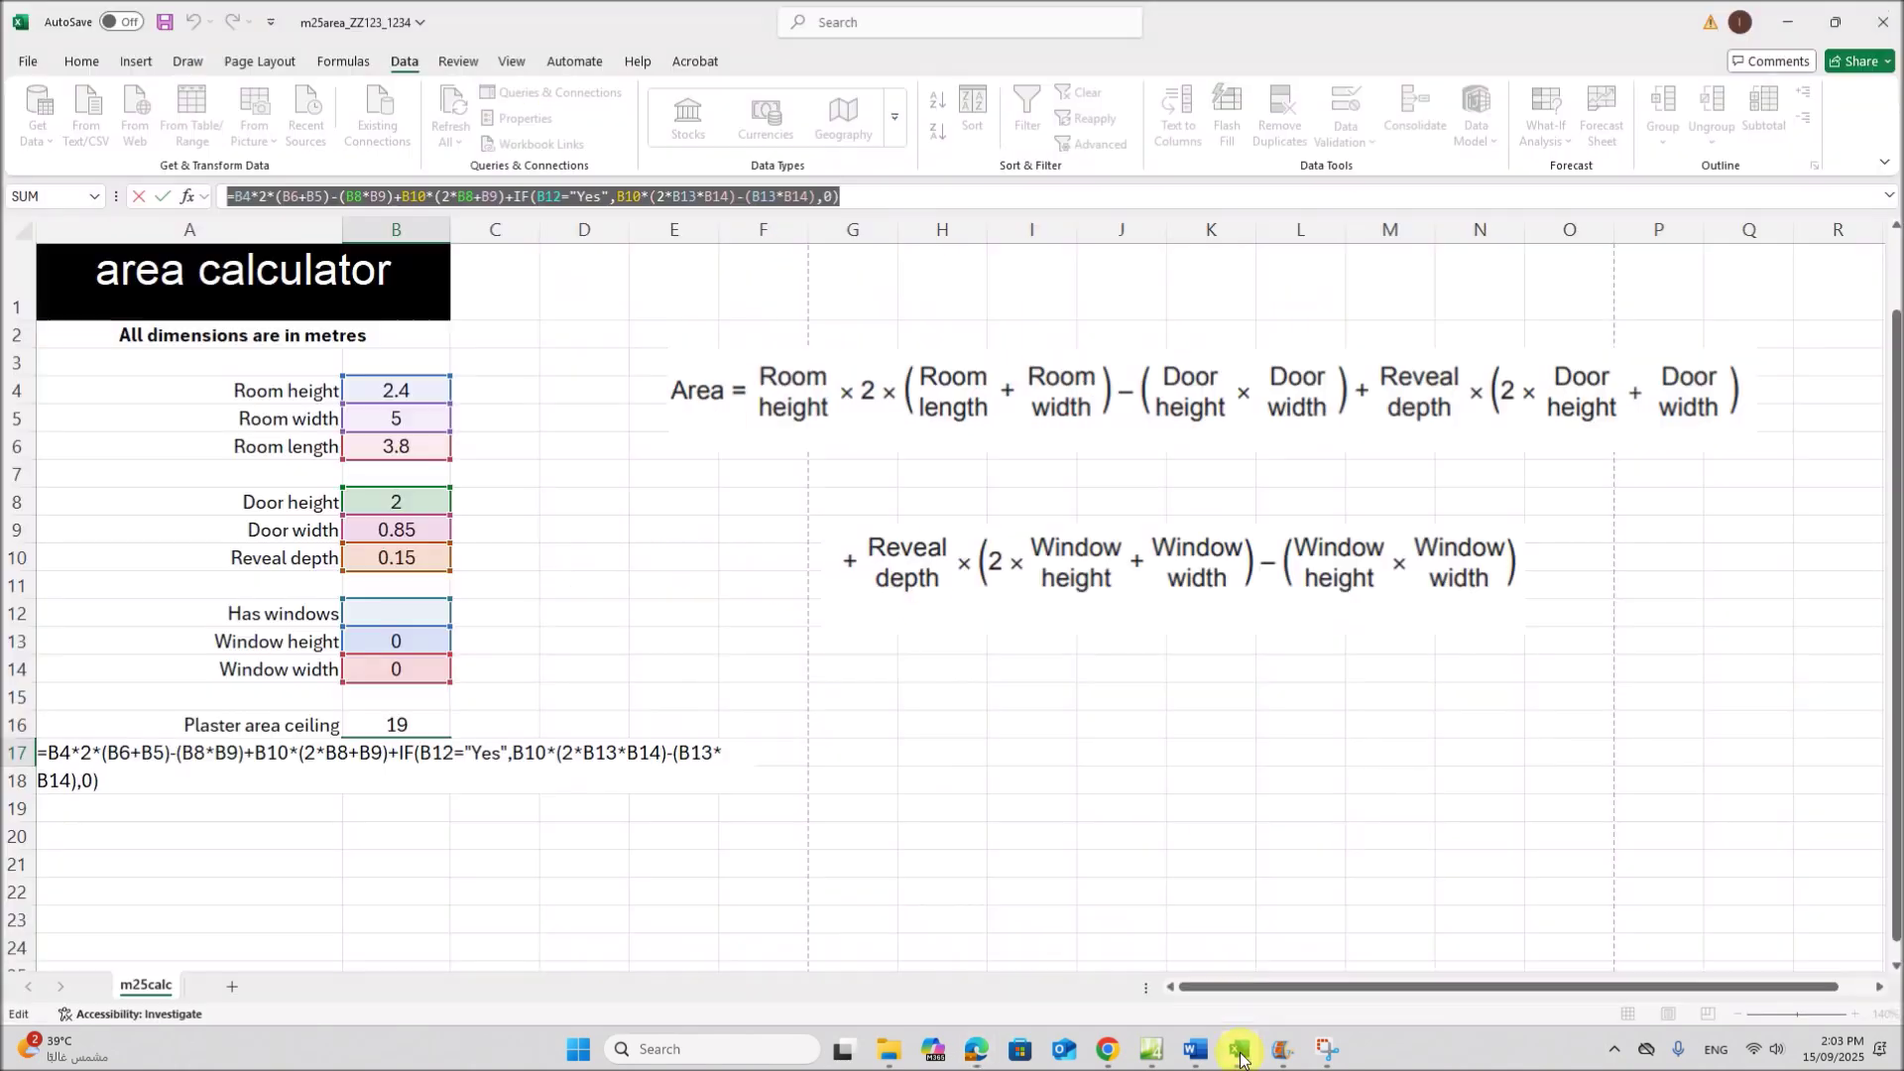
pyautogui.click(969, 616)
pyautogui.press('Delete')
pyautogui.click(910, 424)
pyautogui.press('Delete')
pyautogui.click(702, 754)
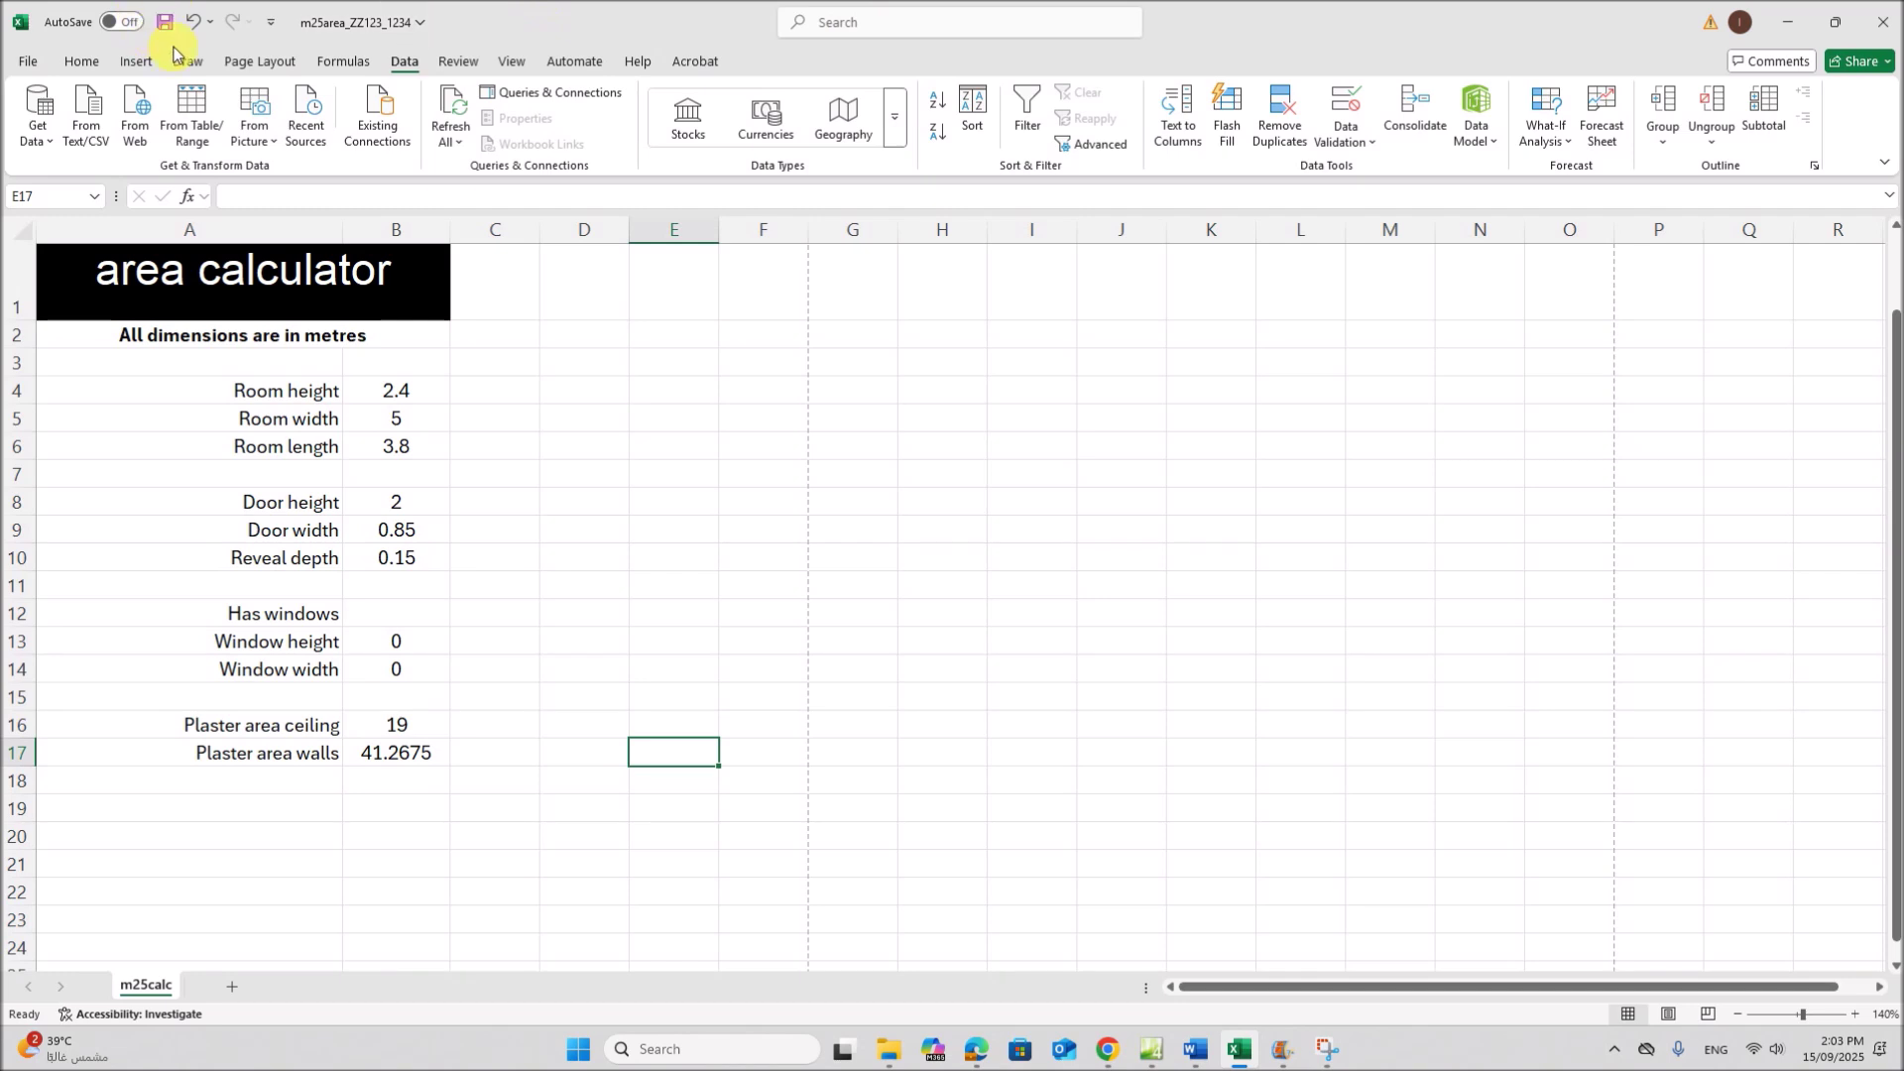
# Show the formulas instead of the values across the worksheet
pyautogui.click(349, 64)
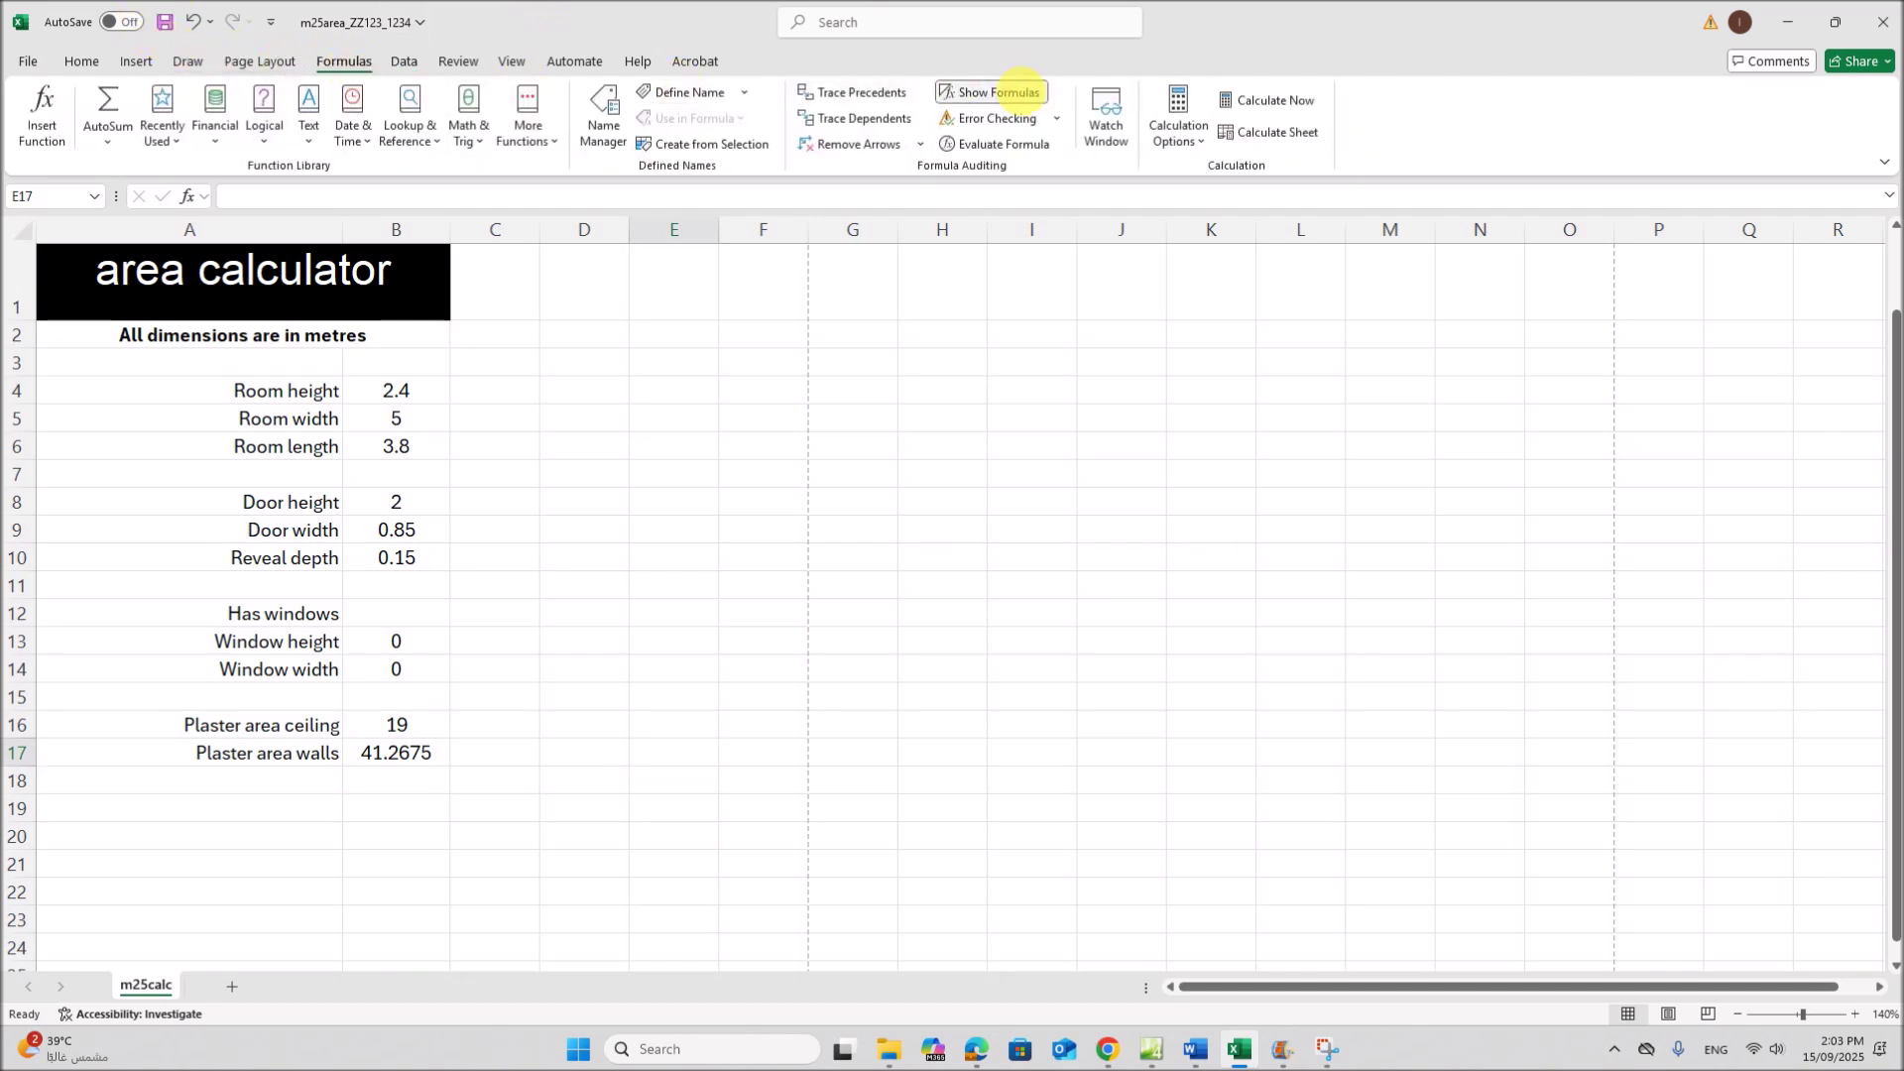
pyautogui.click(1017, 94)
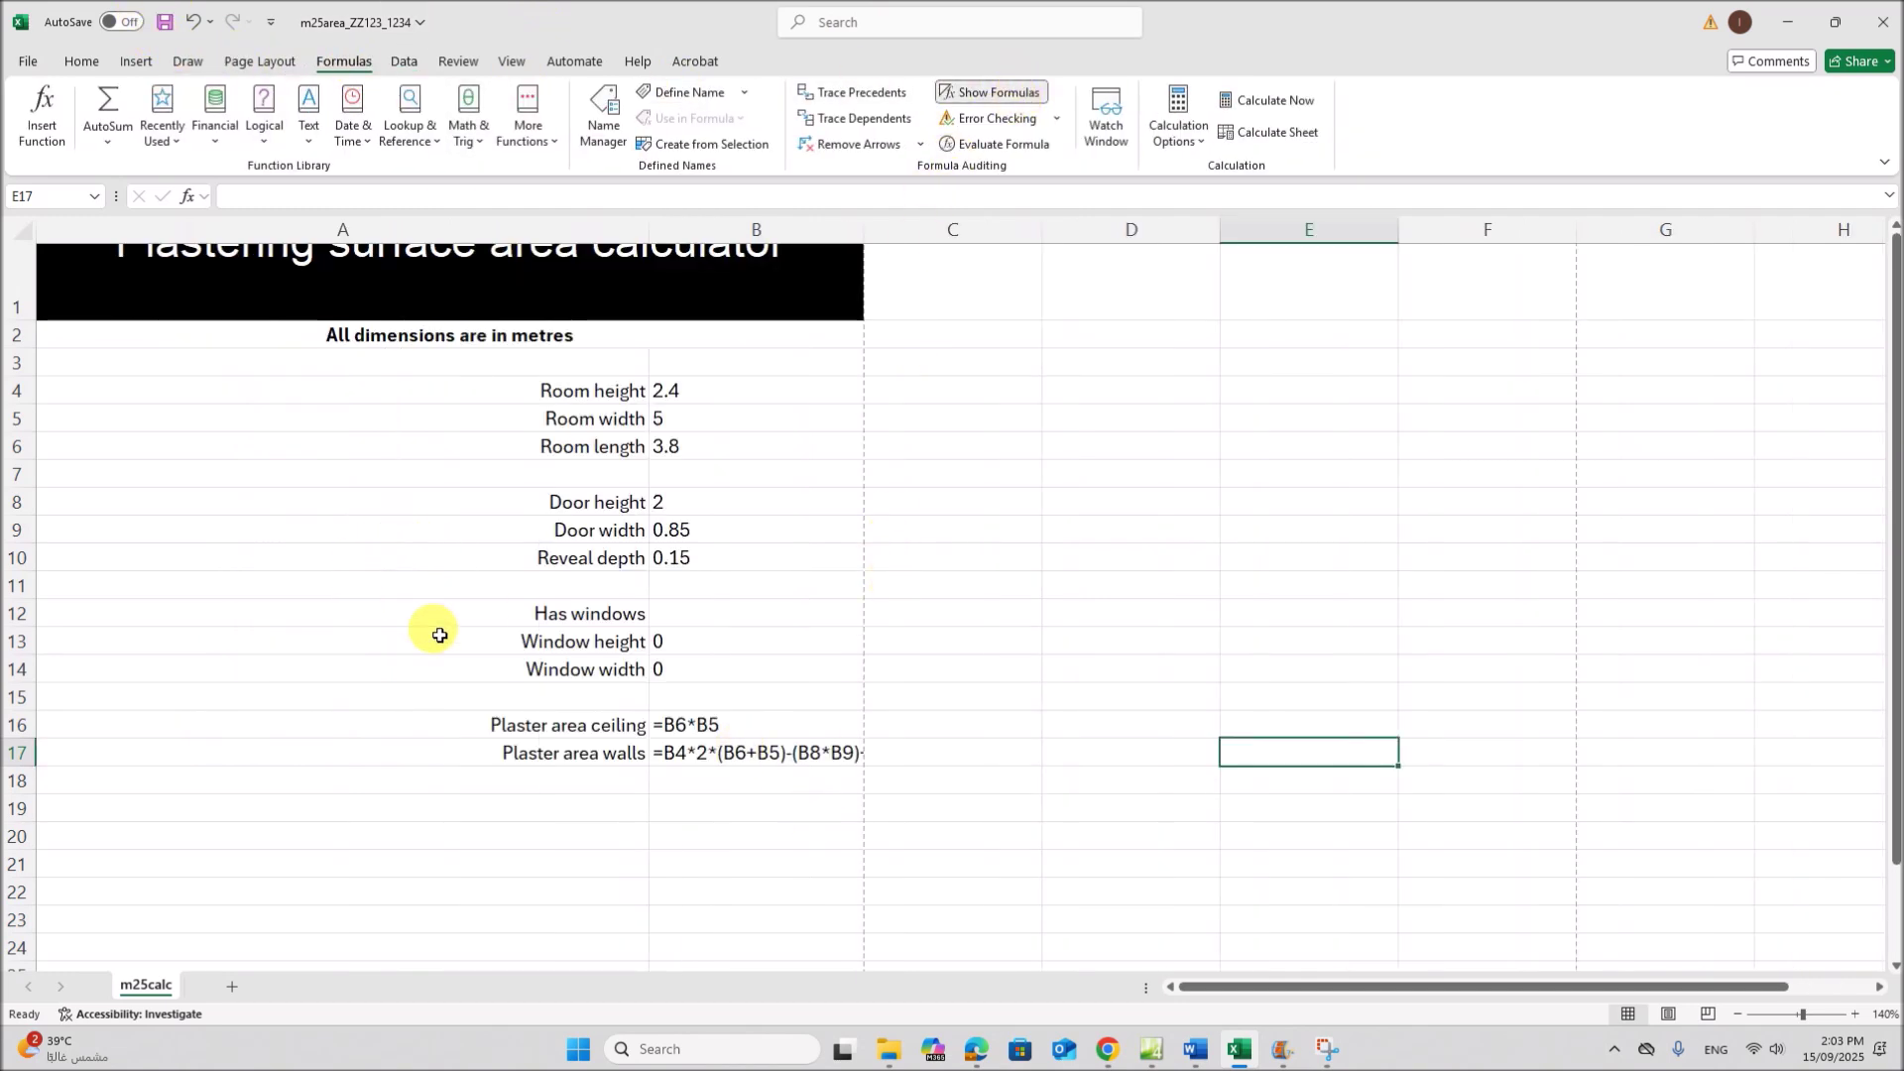
pyautogui.scroll(1, 474, 632)
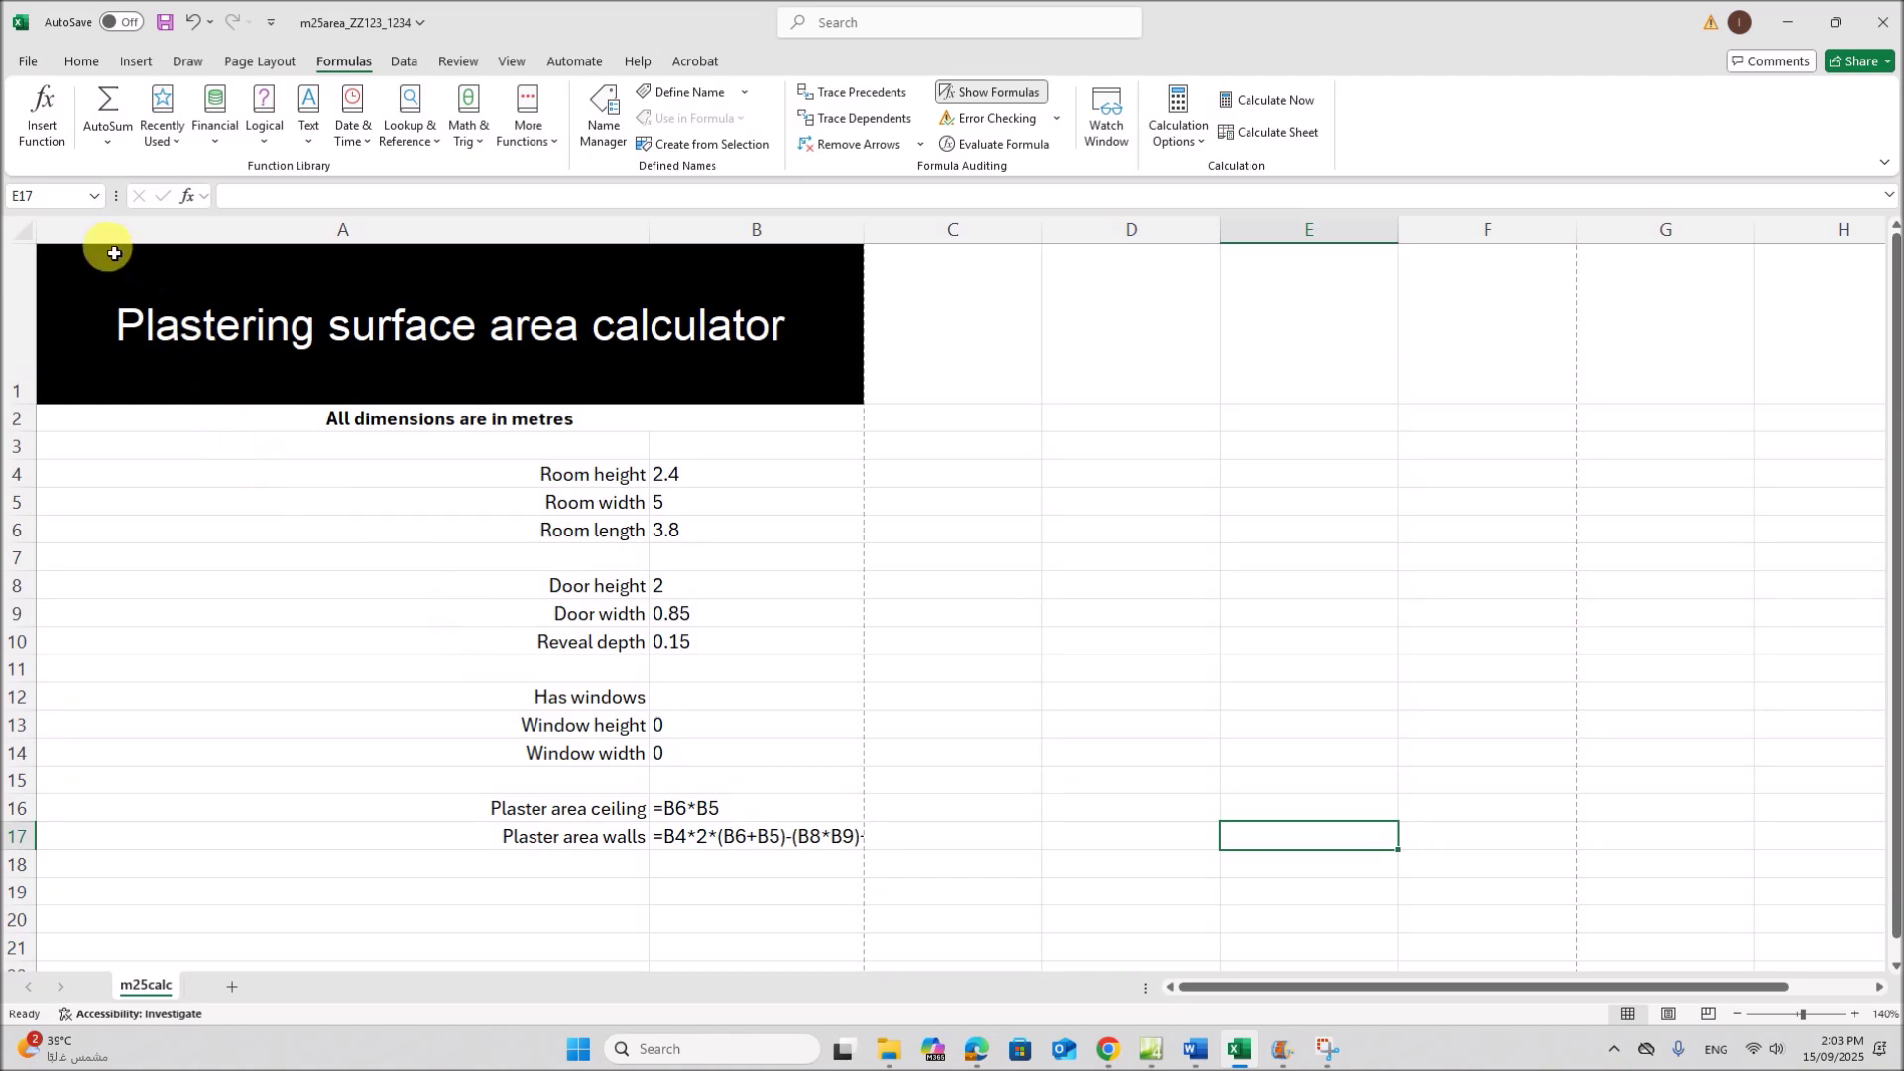
# Switch to the exam paper in Edge to reread question 18's printing requirements, and return to Excel
pyautogui.click(971, 1049)
pyautogui.moveTo(673, 548); pyautogui.dragTo(882, 555)
pyautogui.click(722, 589)
pyautogui.moveTo(711, 567); pyautogui.dragTo(931, 578)
pyautogui.click(1238, 1049)
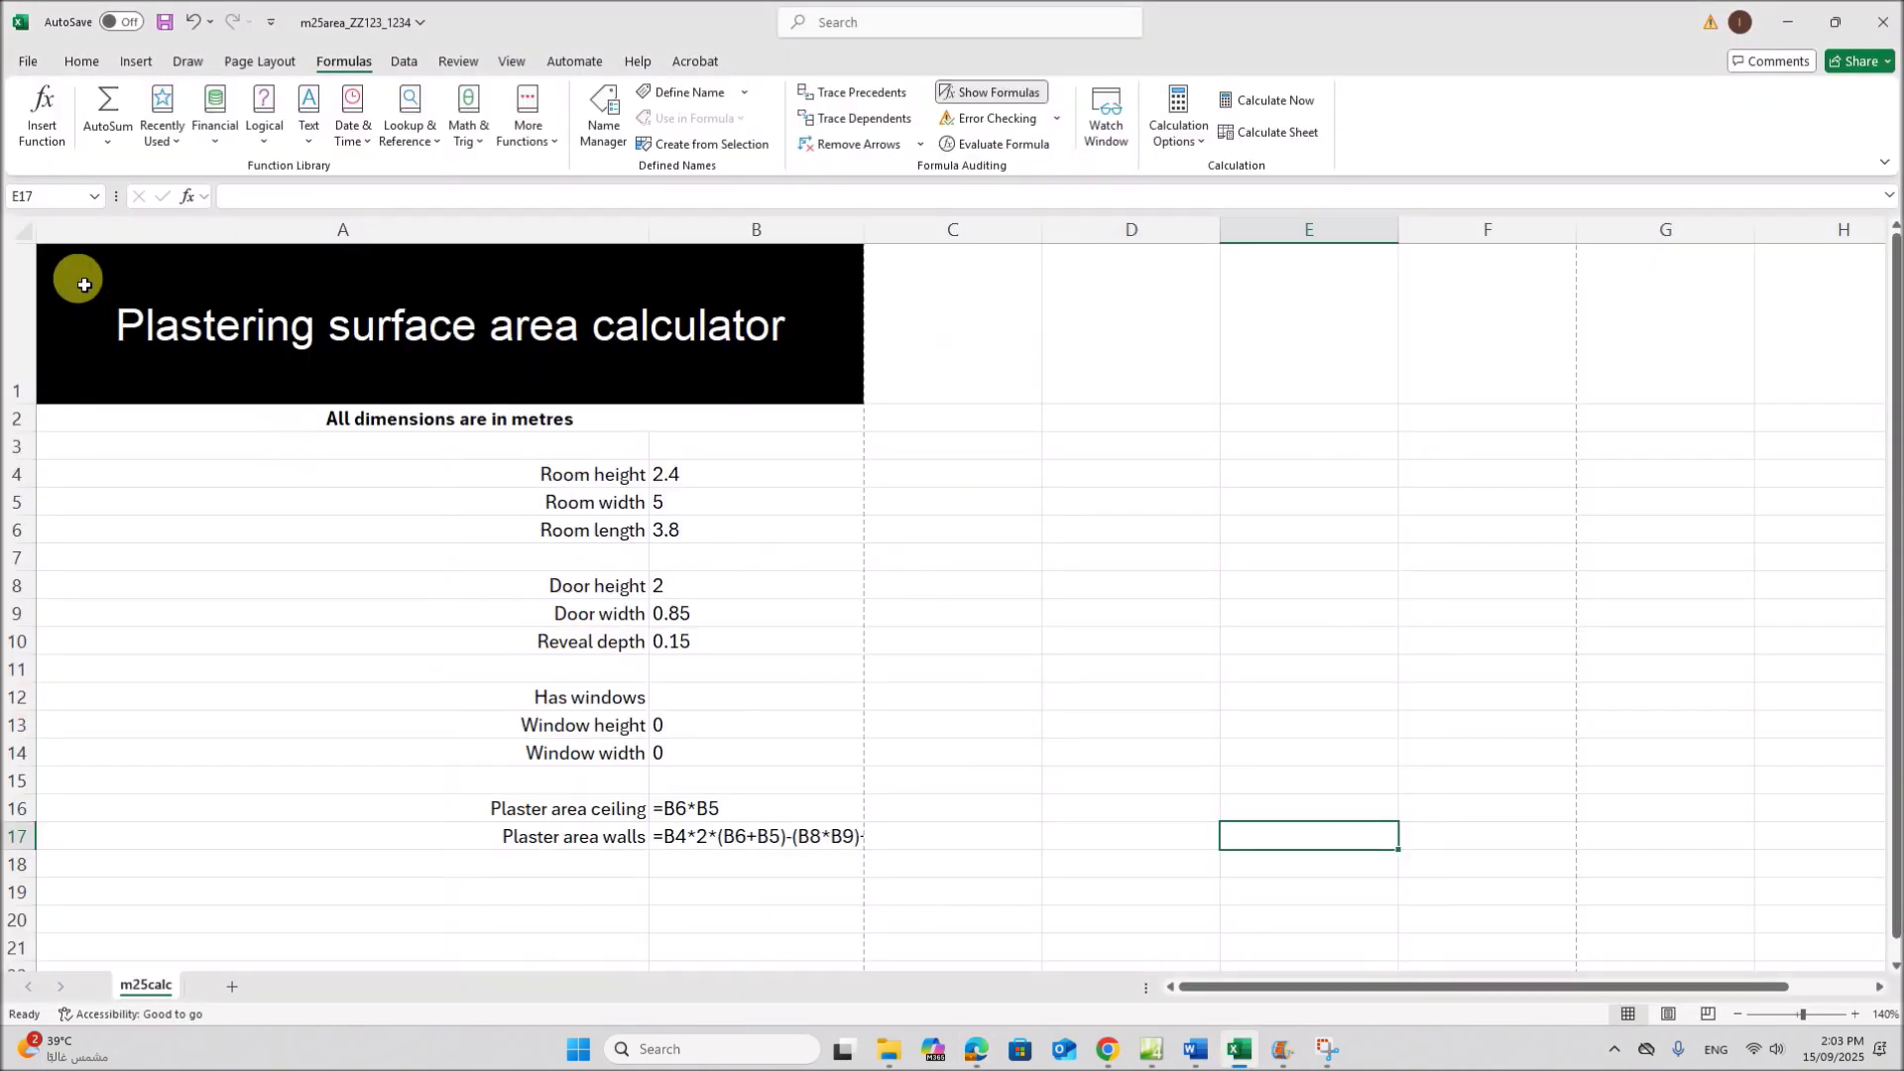
# Set the print orientation to landscape, and autofit all columns so the formulas are fully visible
pyautogui.click(29, 63)
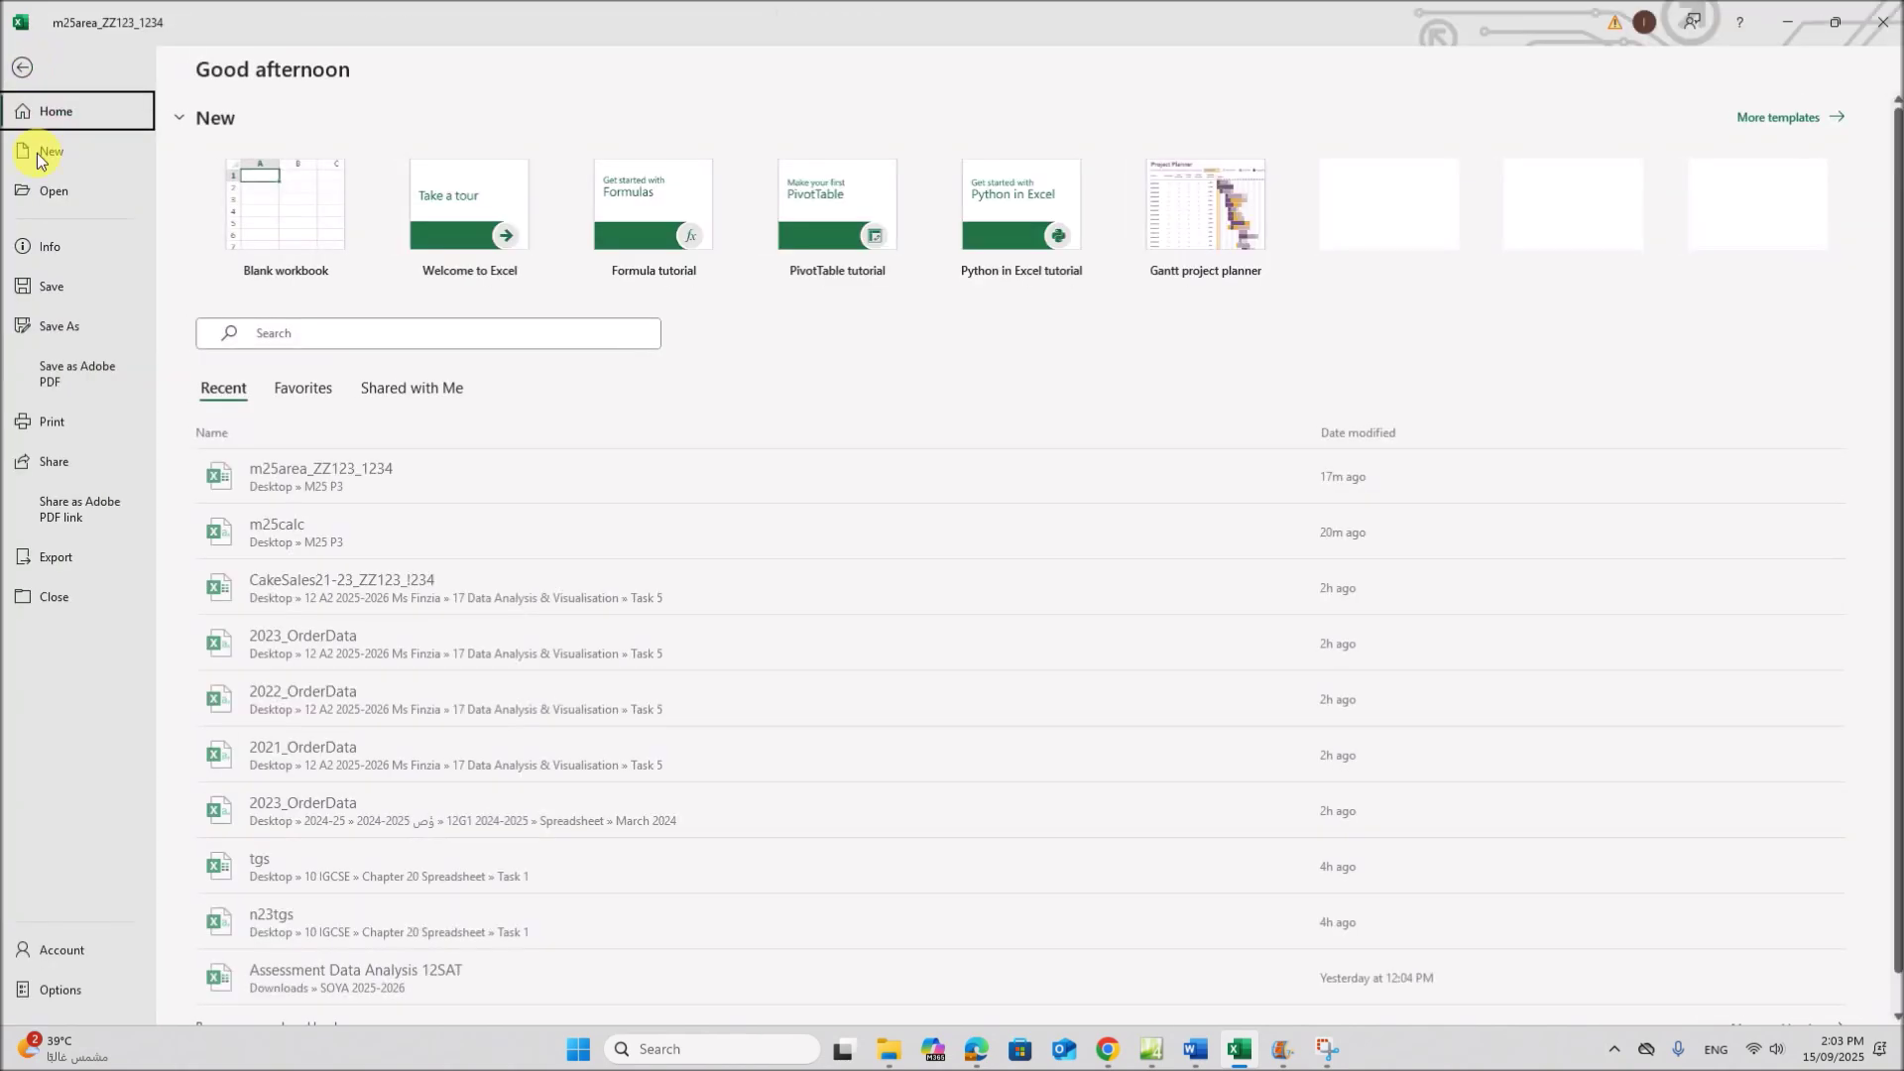
pyautogui.click(73, 432)
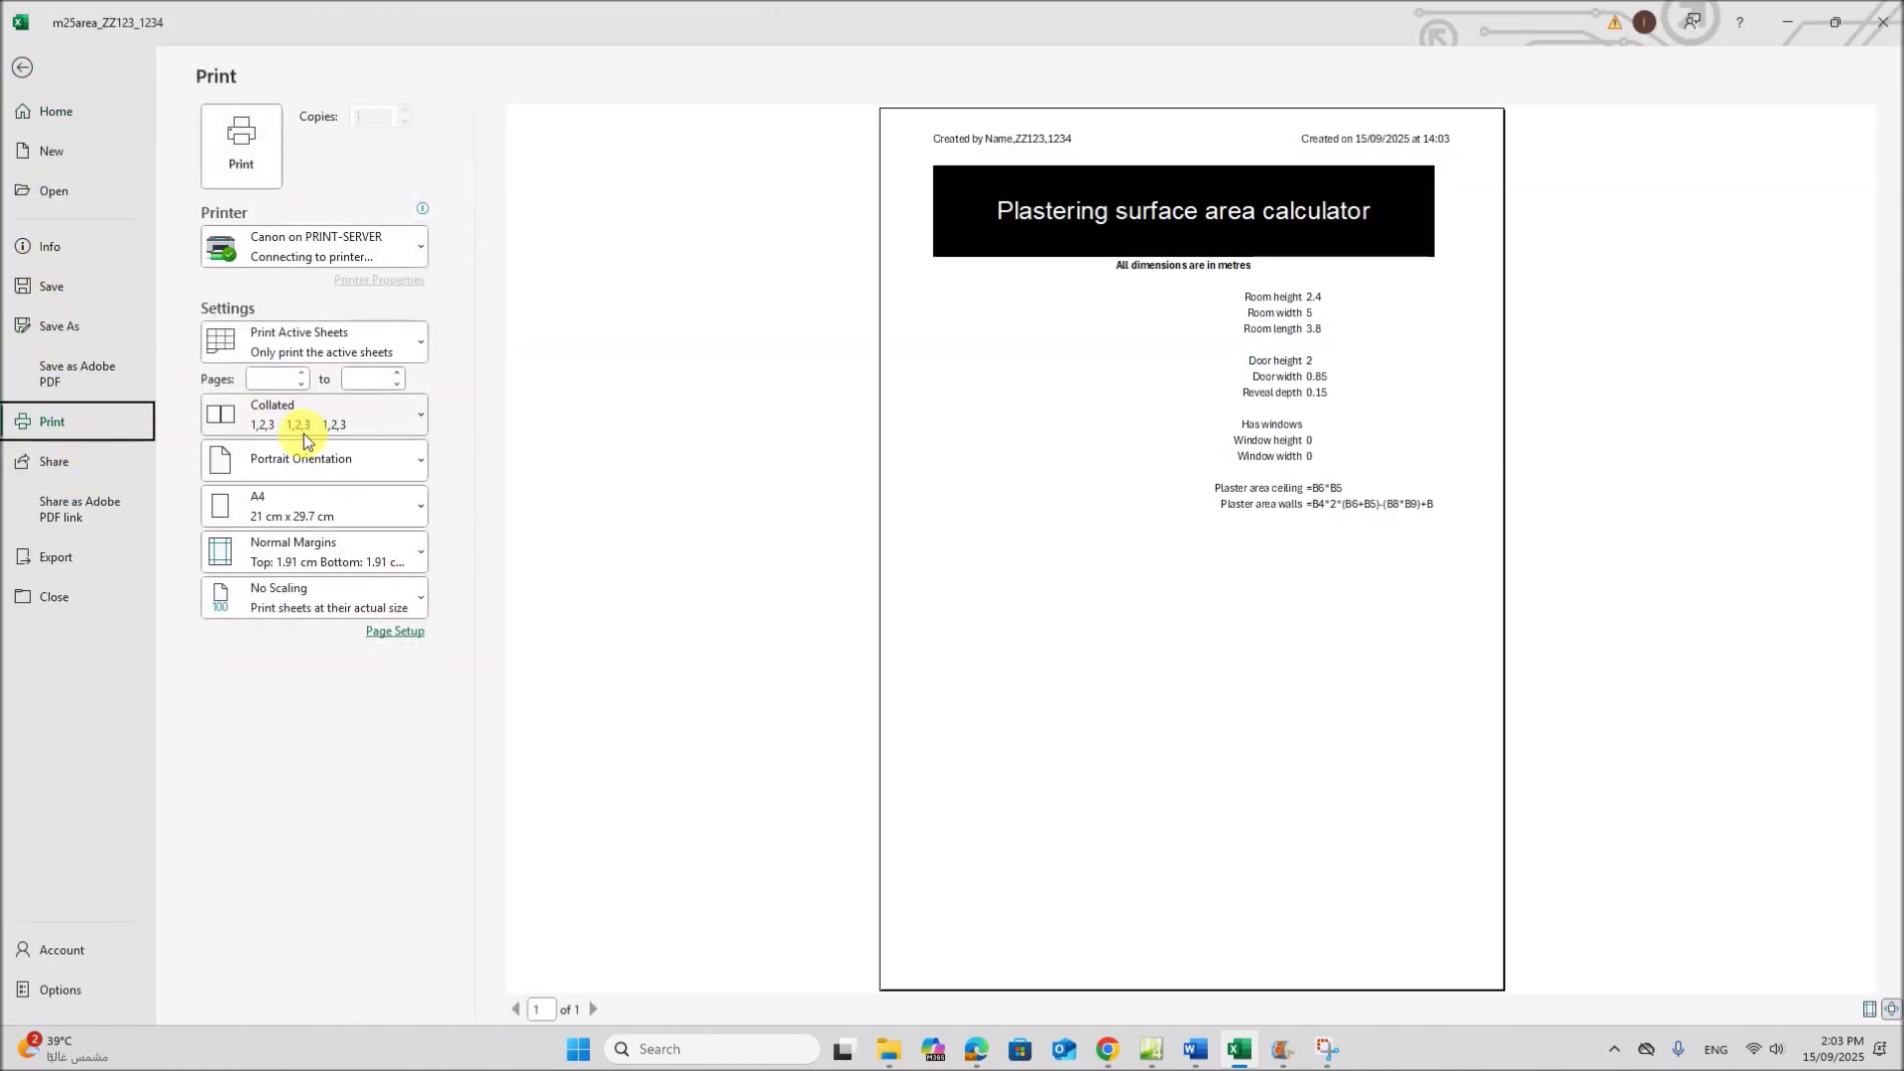
pyautogui.click(330, 496)
pyautogui.click(328, 599)
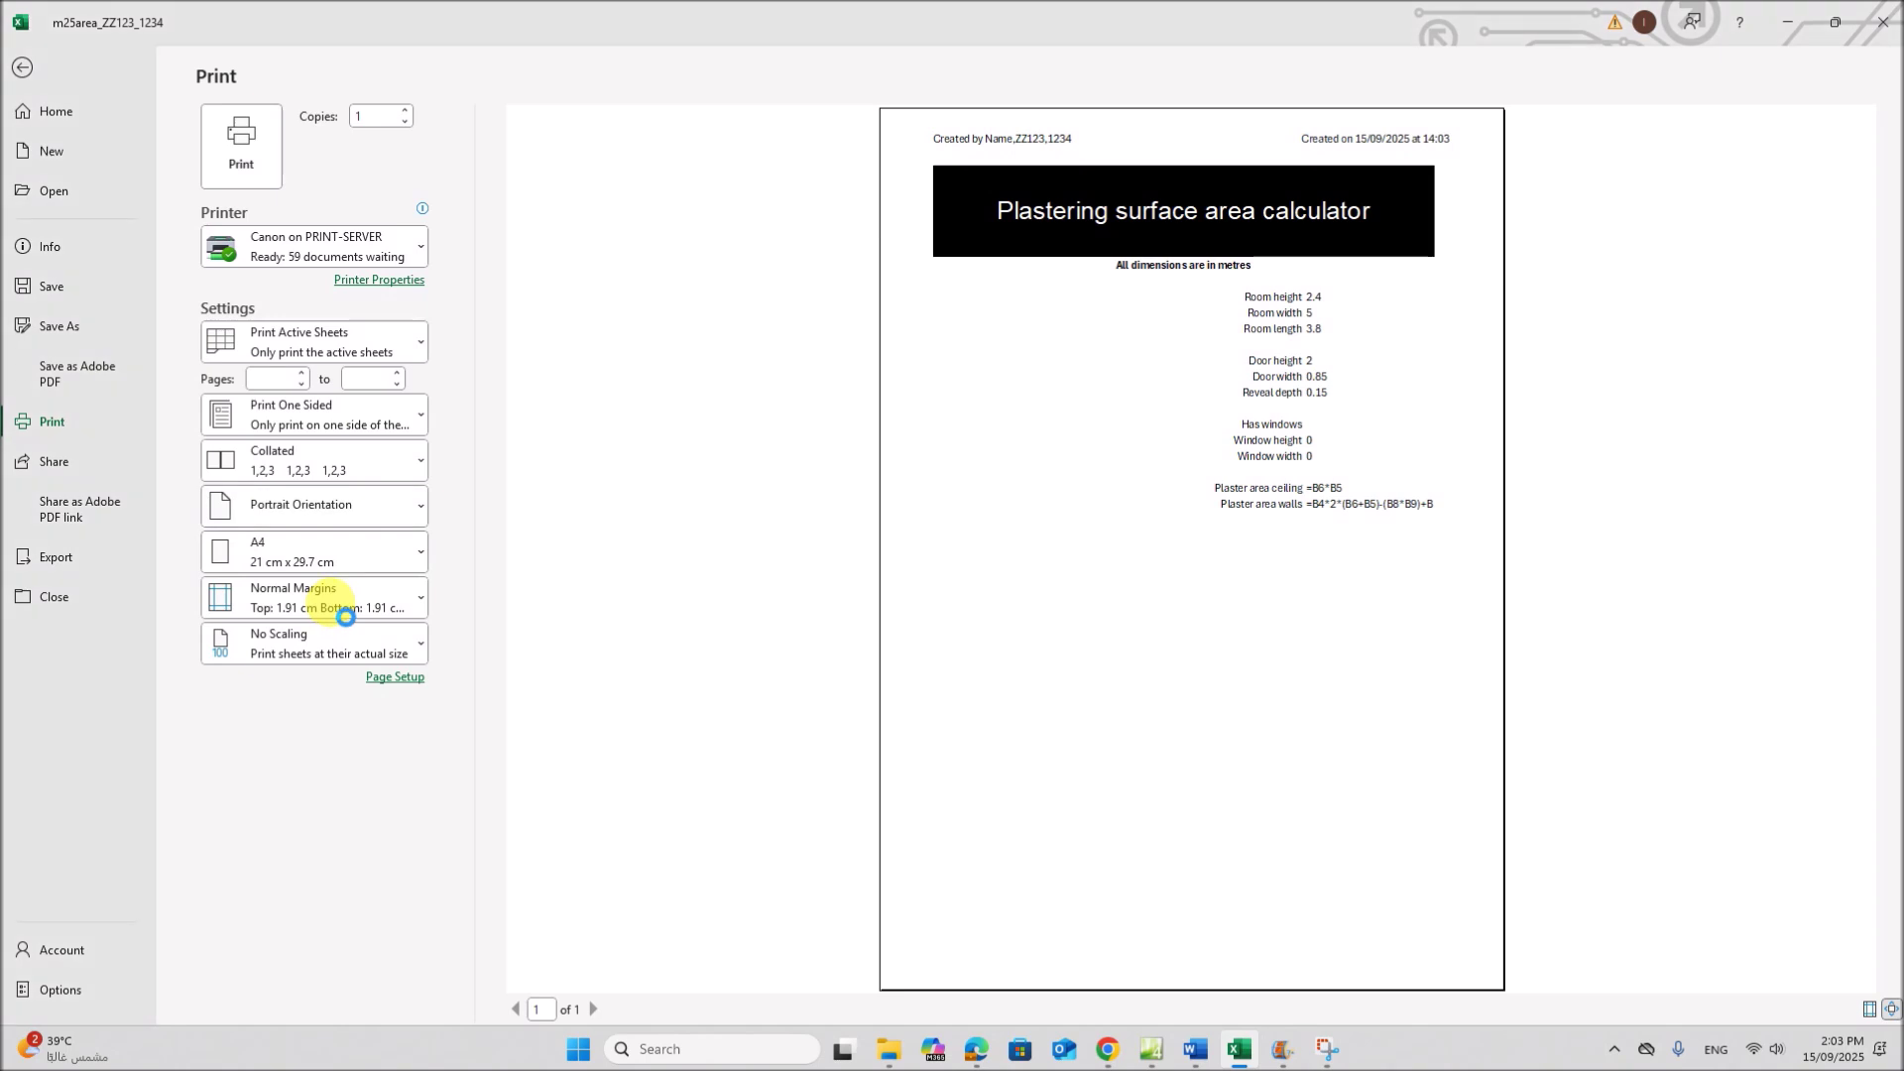
pyautogui.click(44, 69)
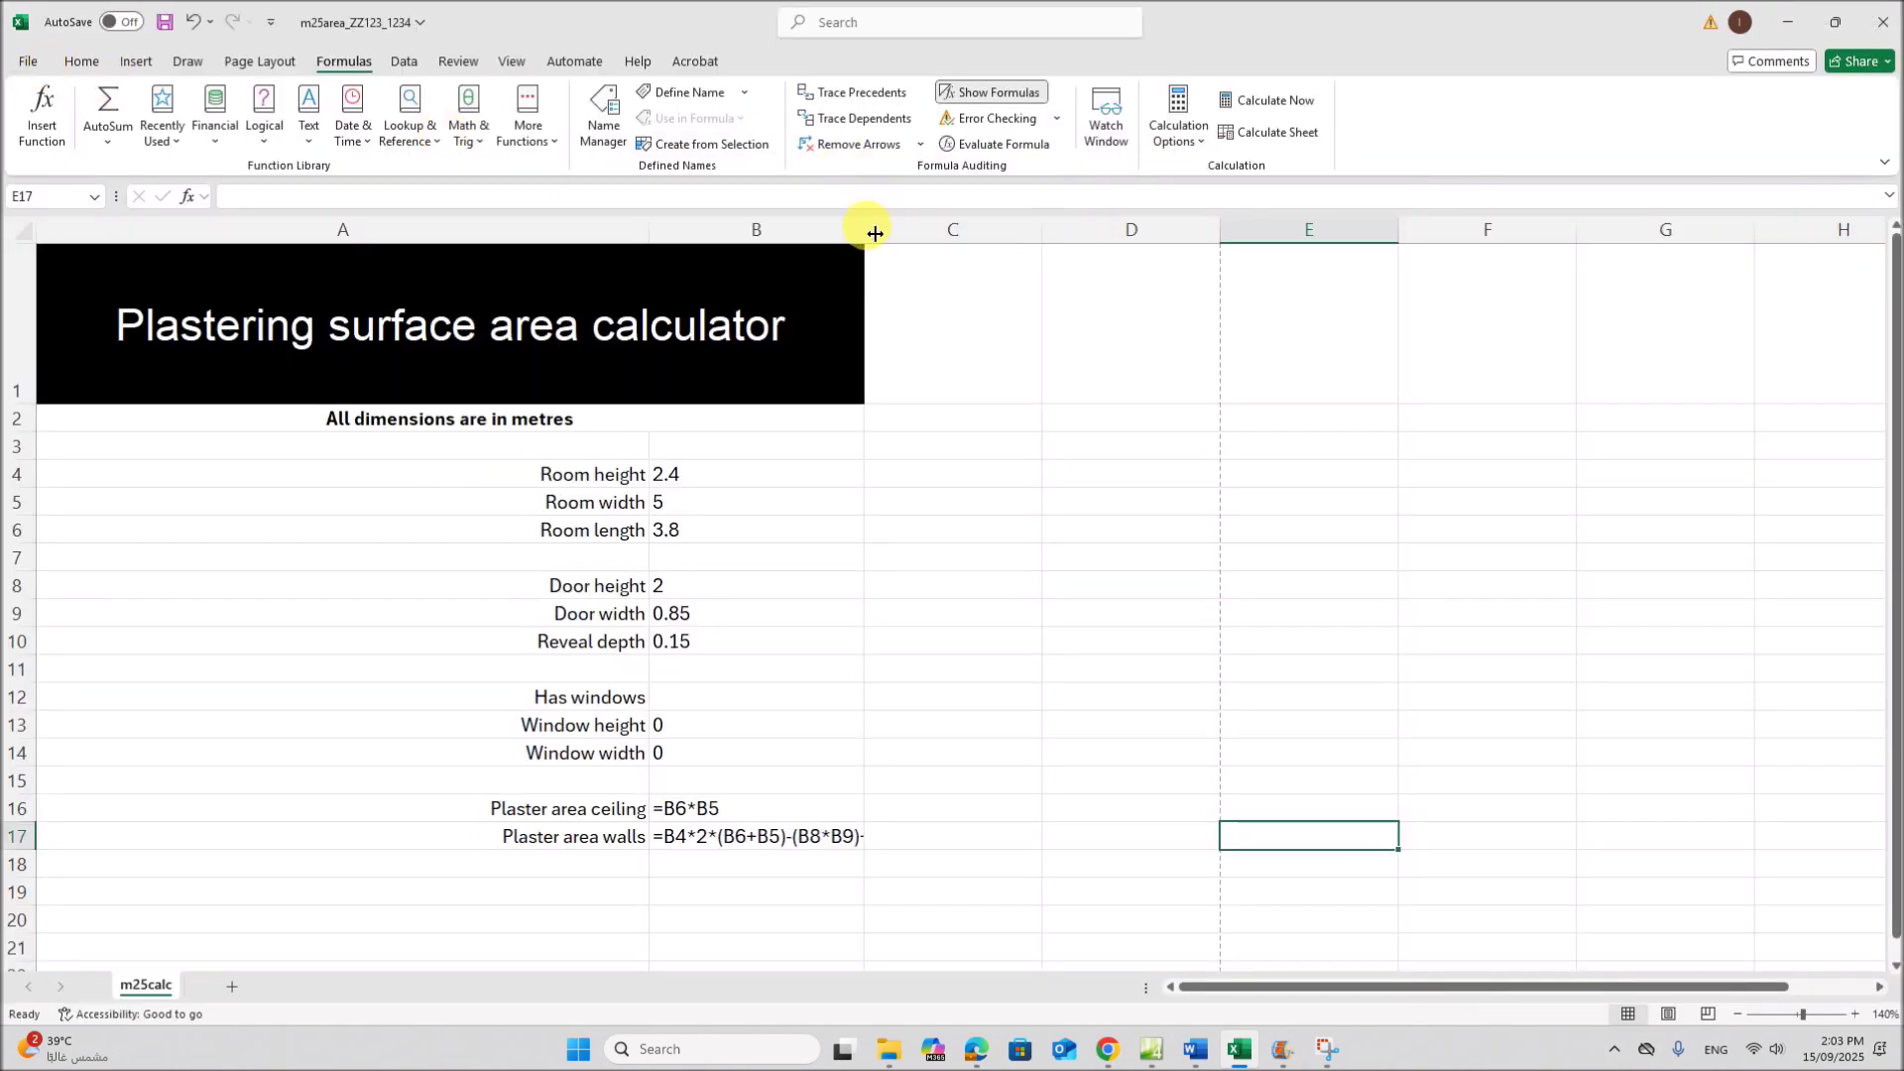
pyautogui.click(27, 241)
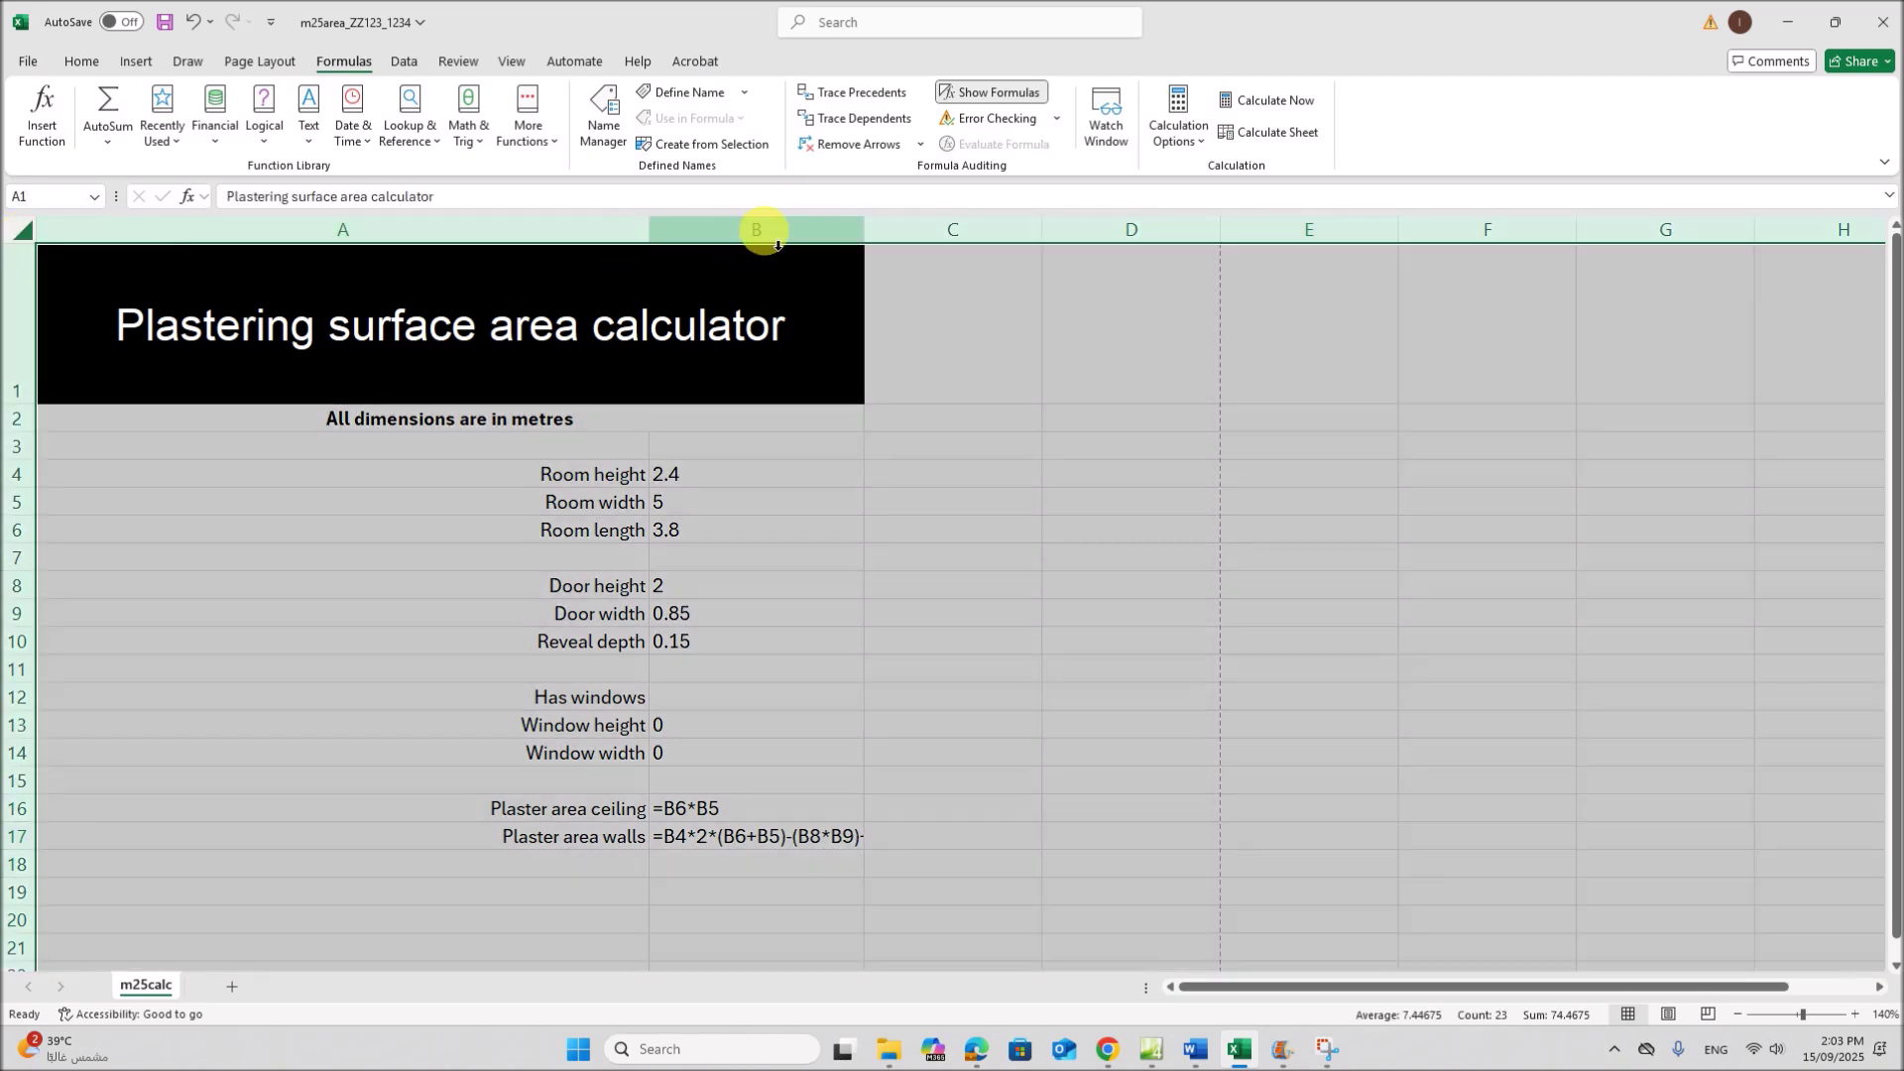
pyautogui.doubleClick(865, 239)
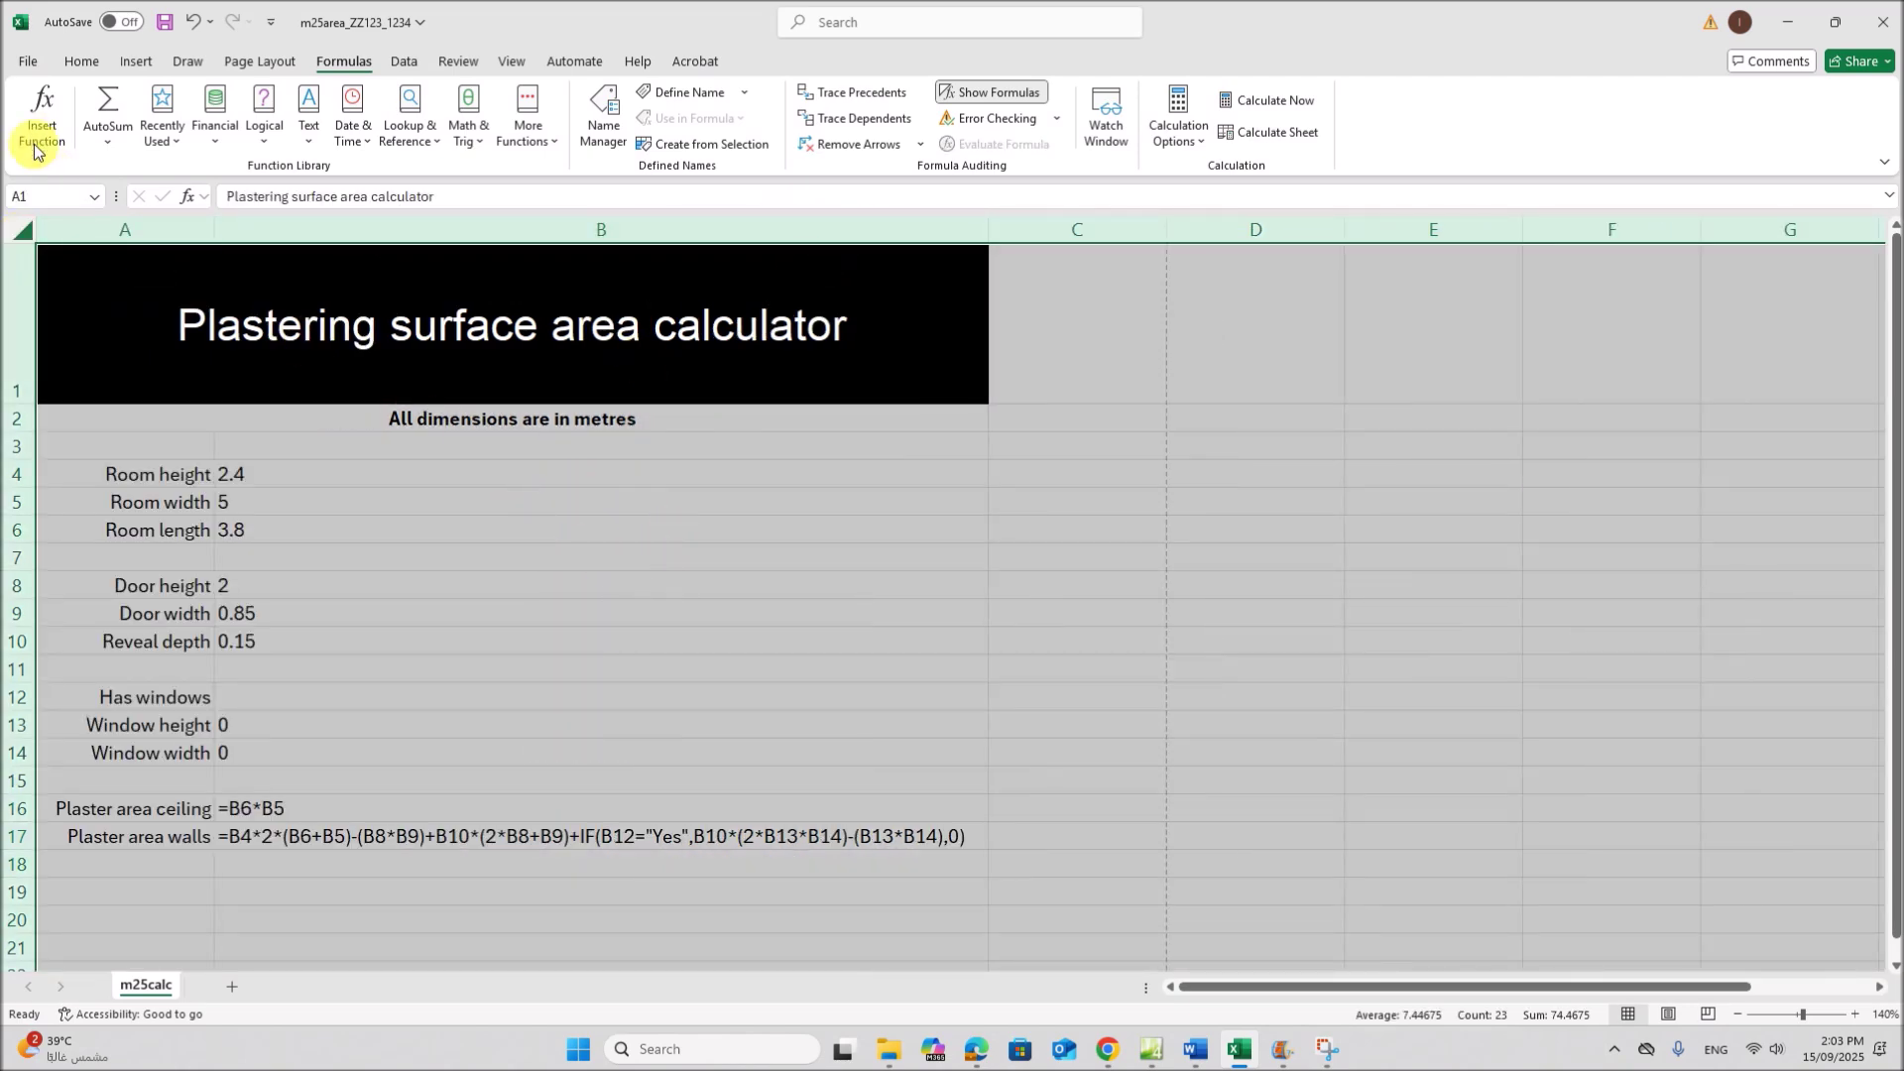
# Include the row and column headings in the formula printout through the Page Setup sheet options
pyautogui.click(33, 61)
pyautogui.click(76, 422)
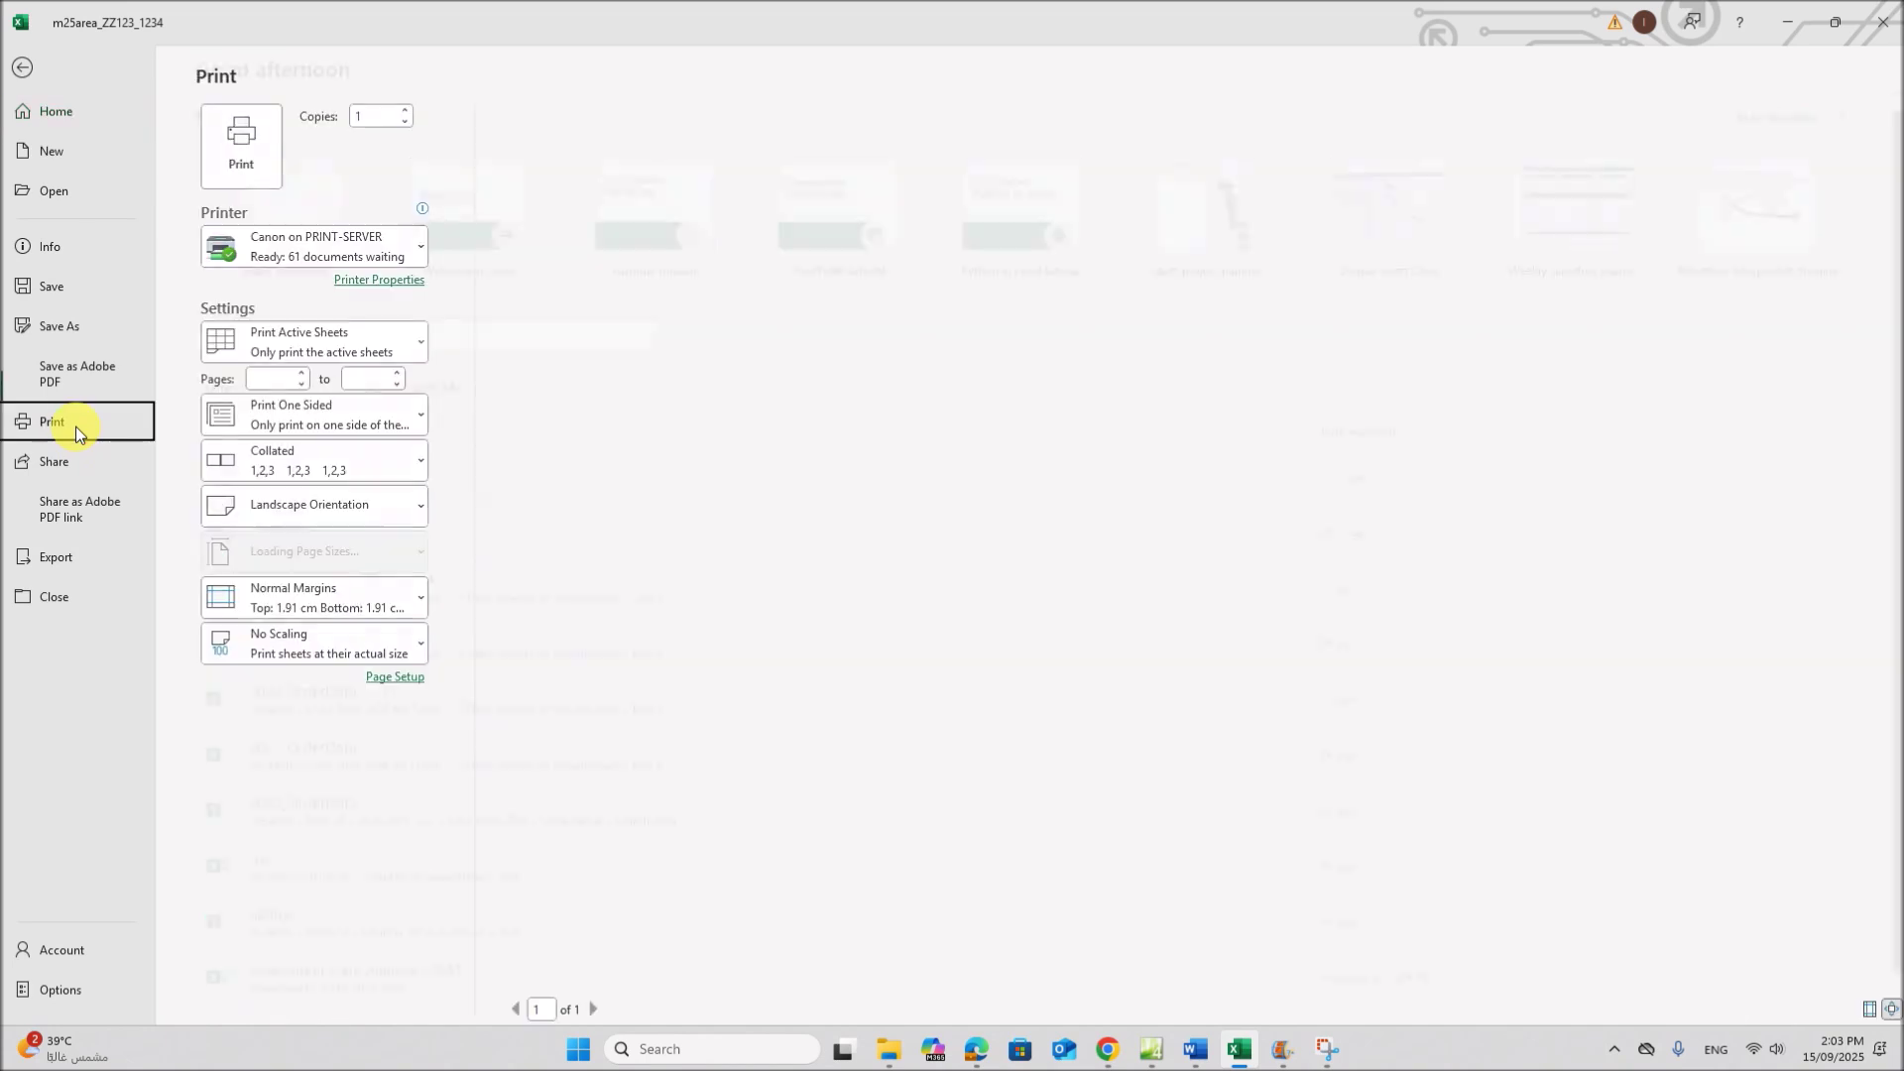
pyautogui.click(396, 678)
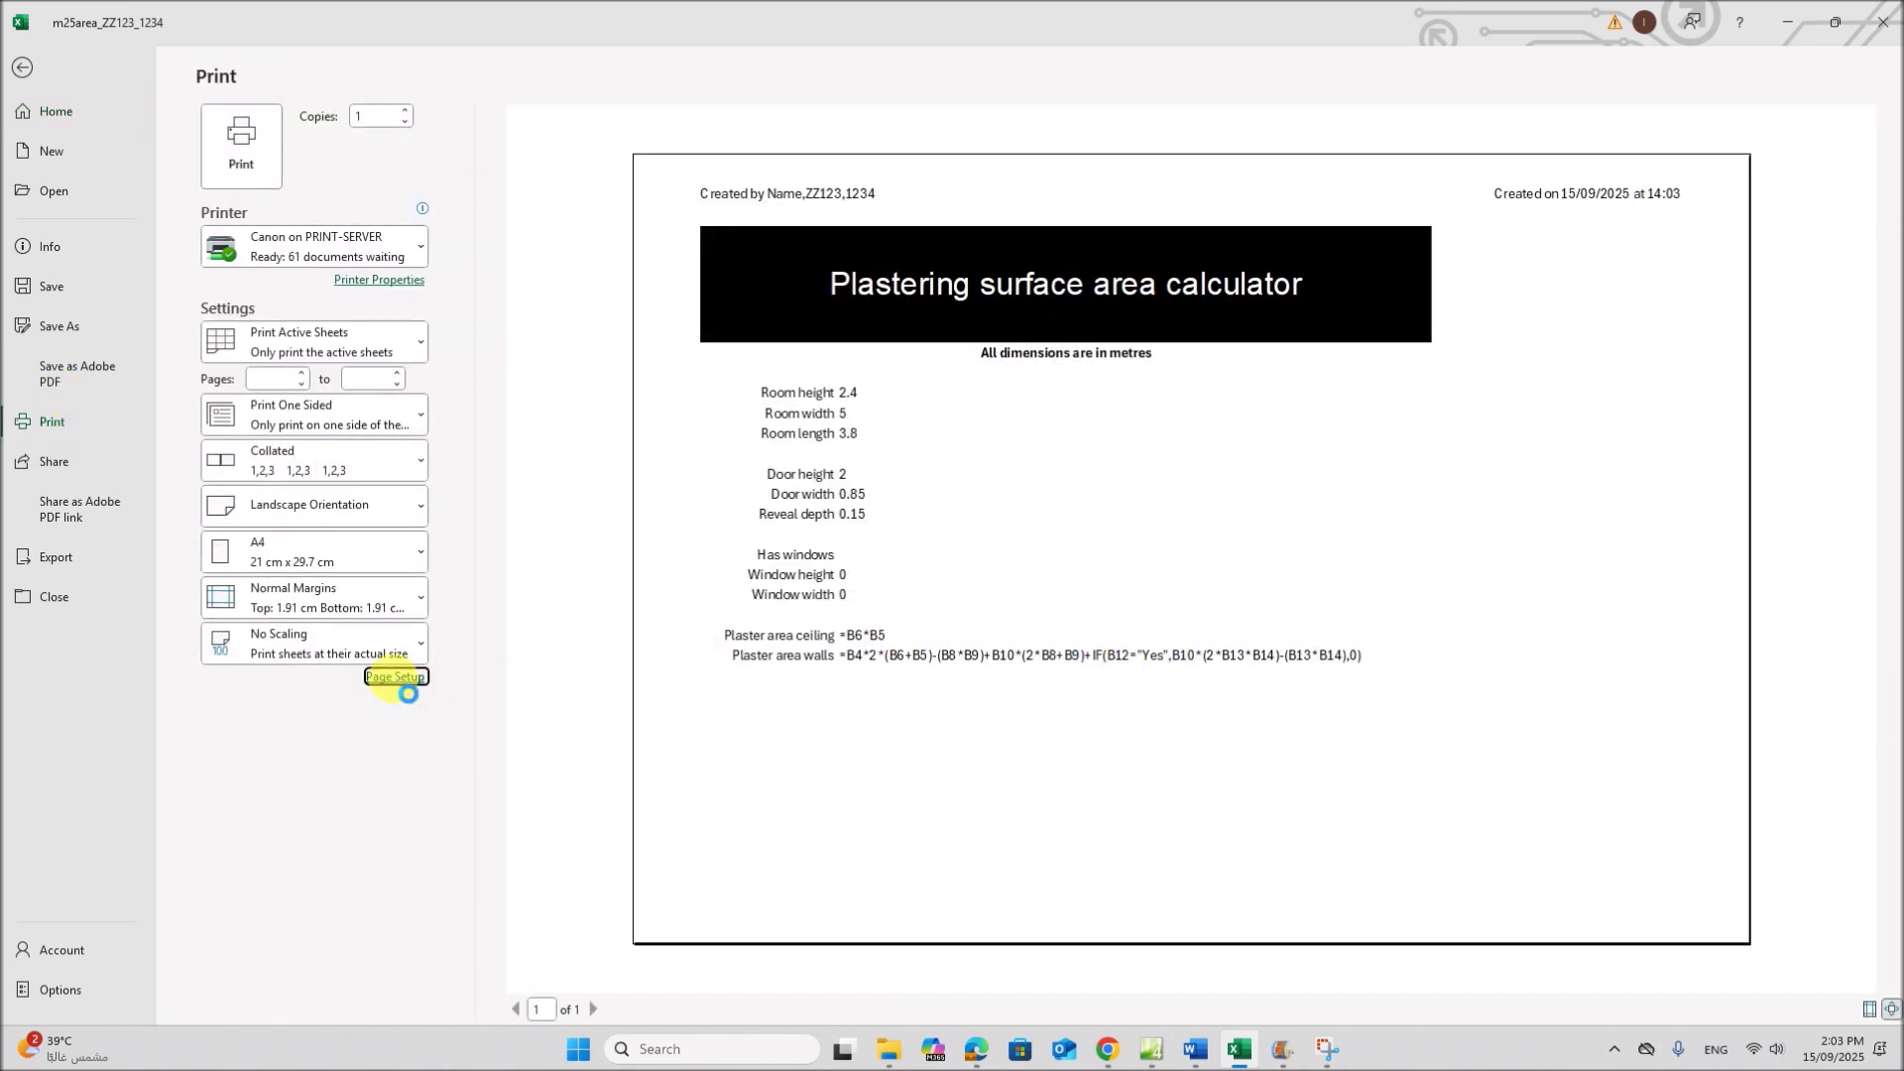
pyautogui.click(795, 620)
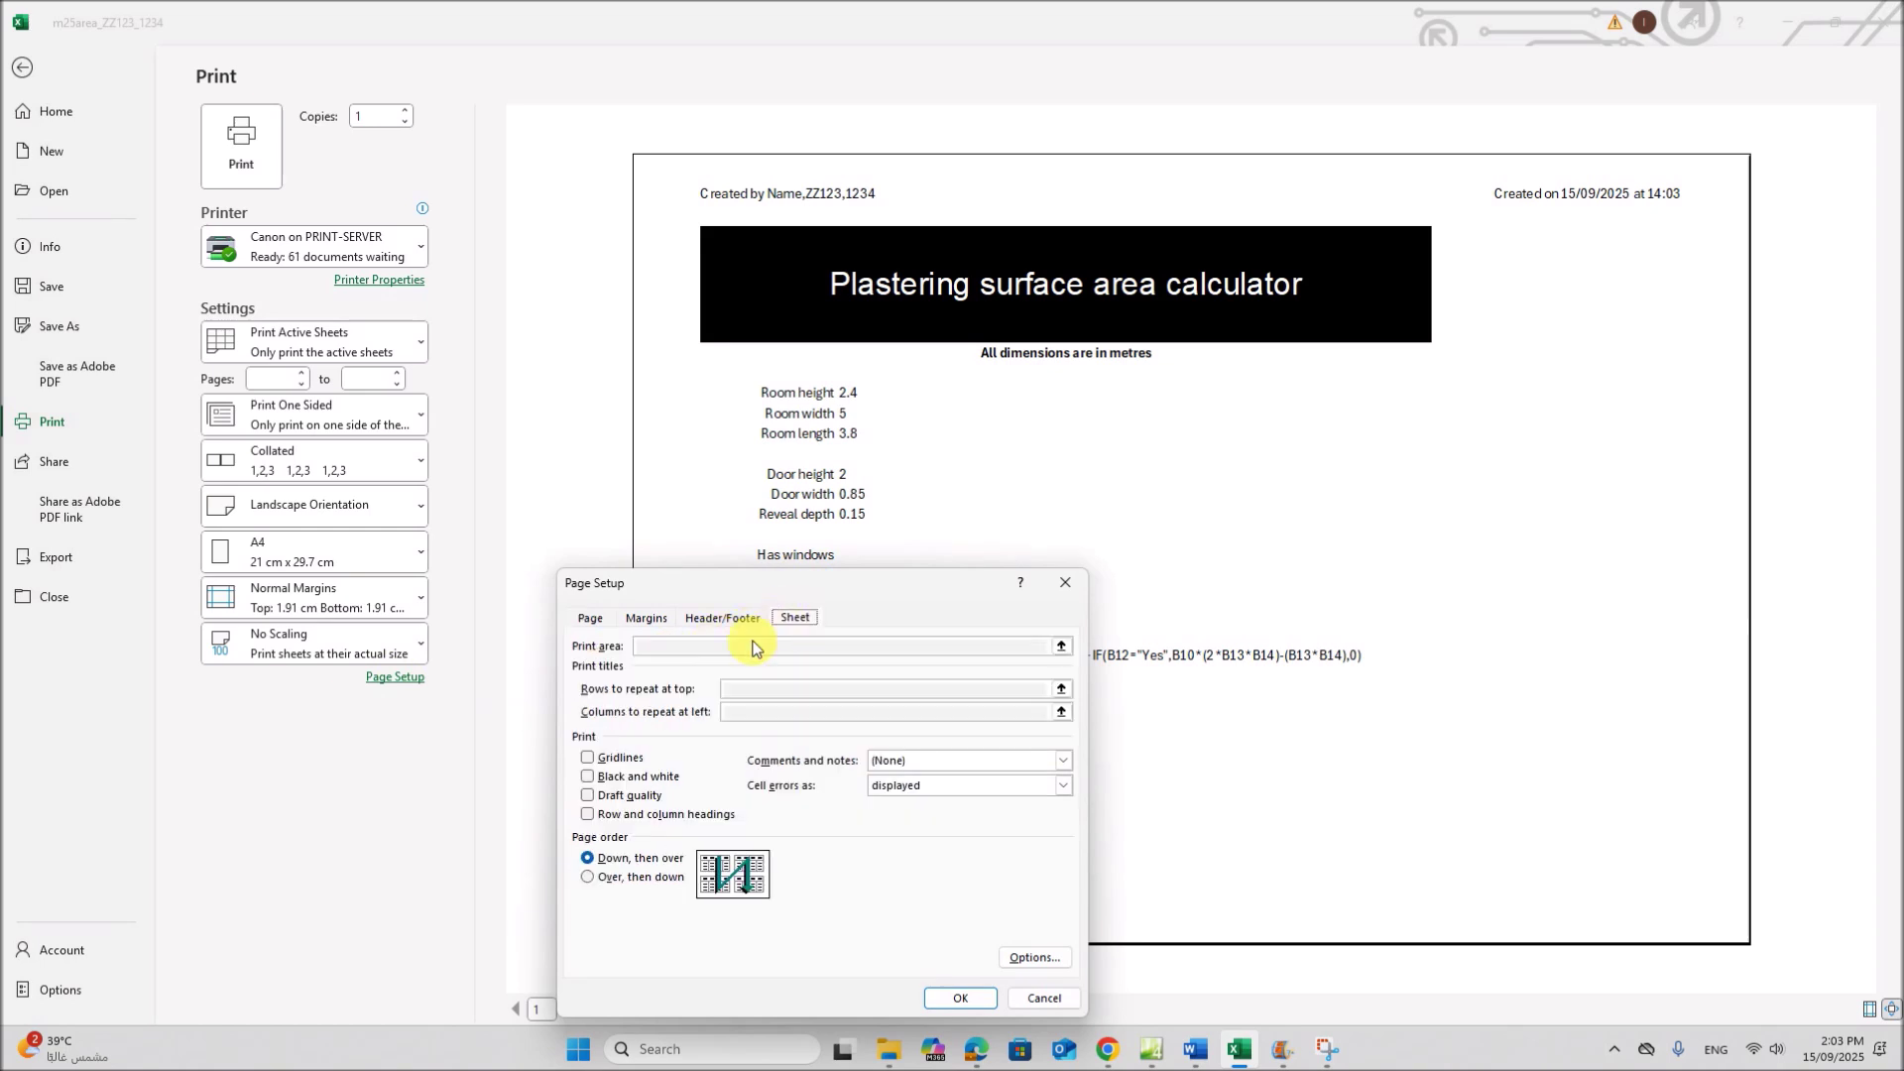
pyautogui.click(609, 819)
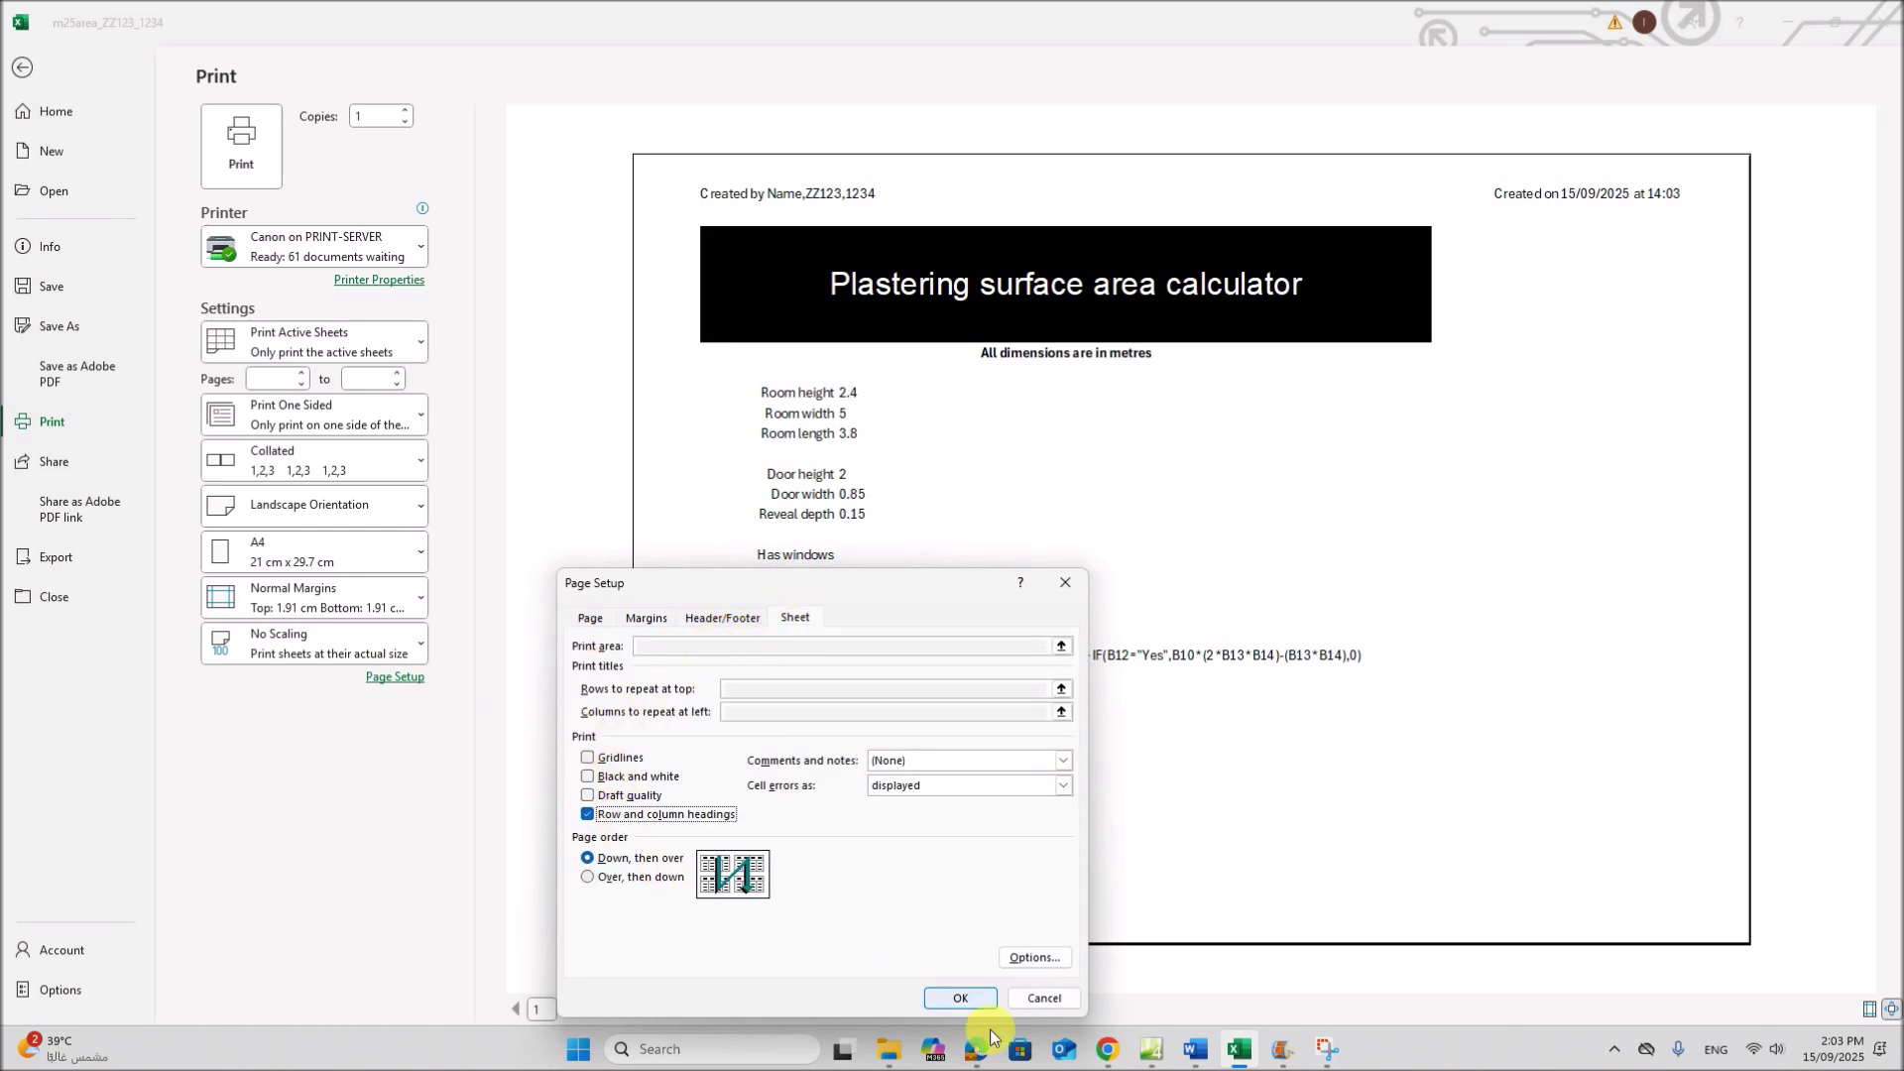
pyautogui.click(960, 999)
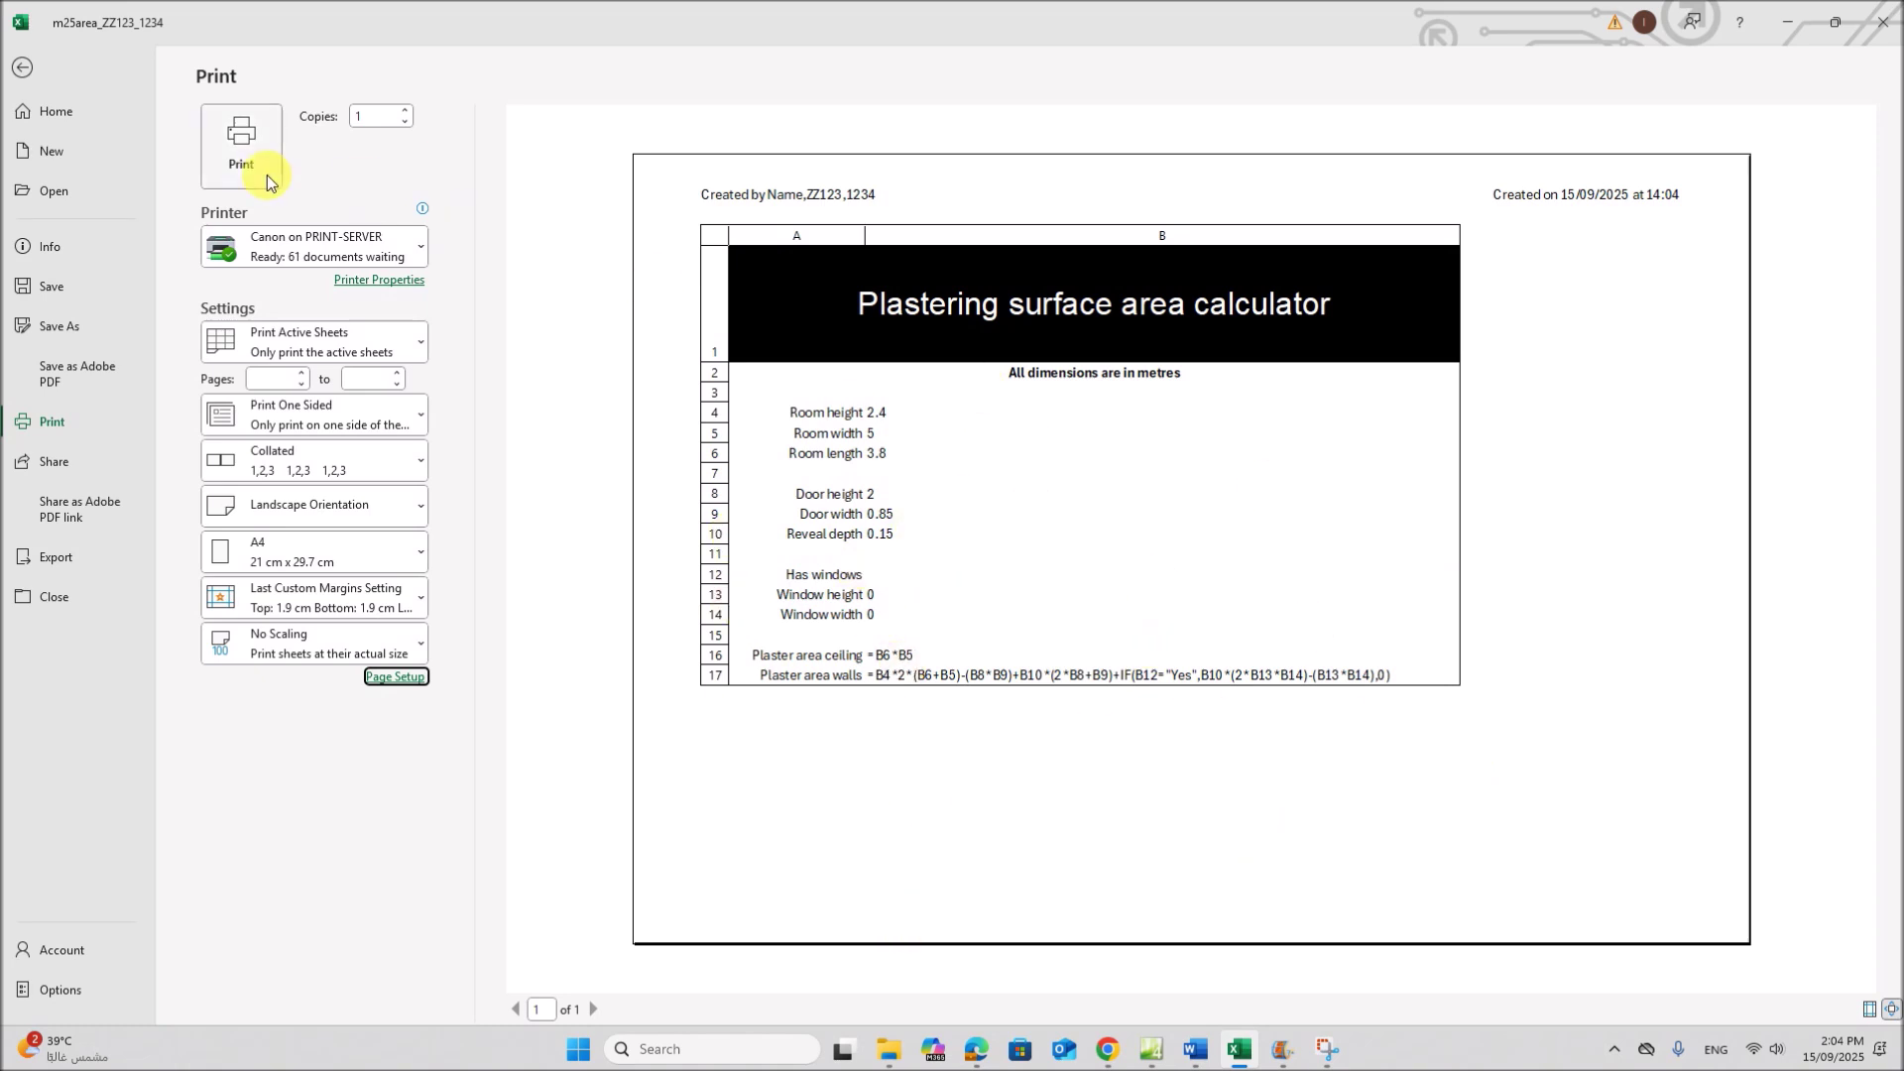
# View the available printers for the formula printout, and return to the worksheet without printing
pyautogui.click(392, 253)
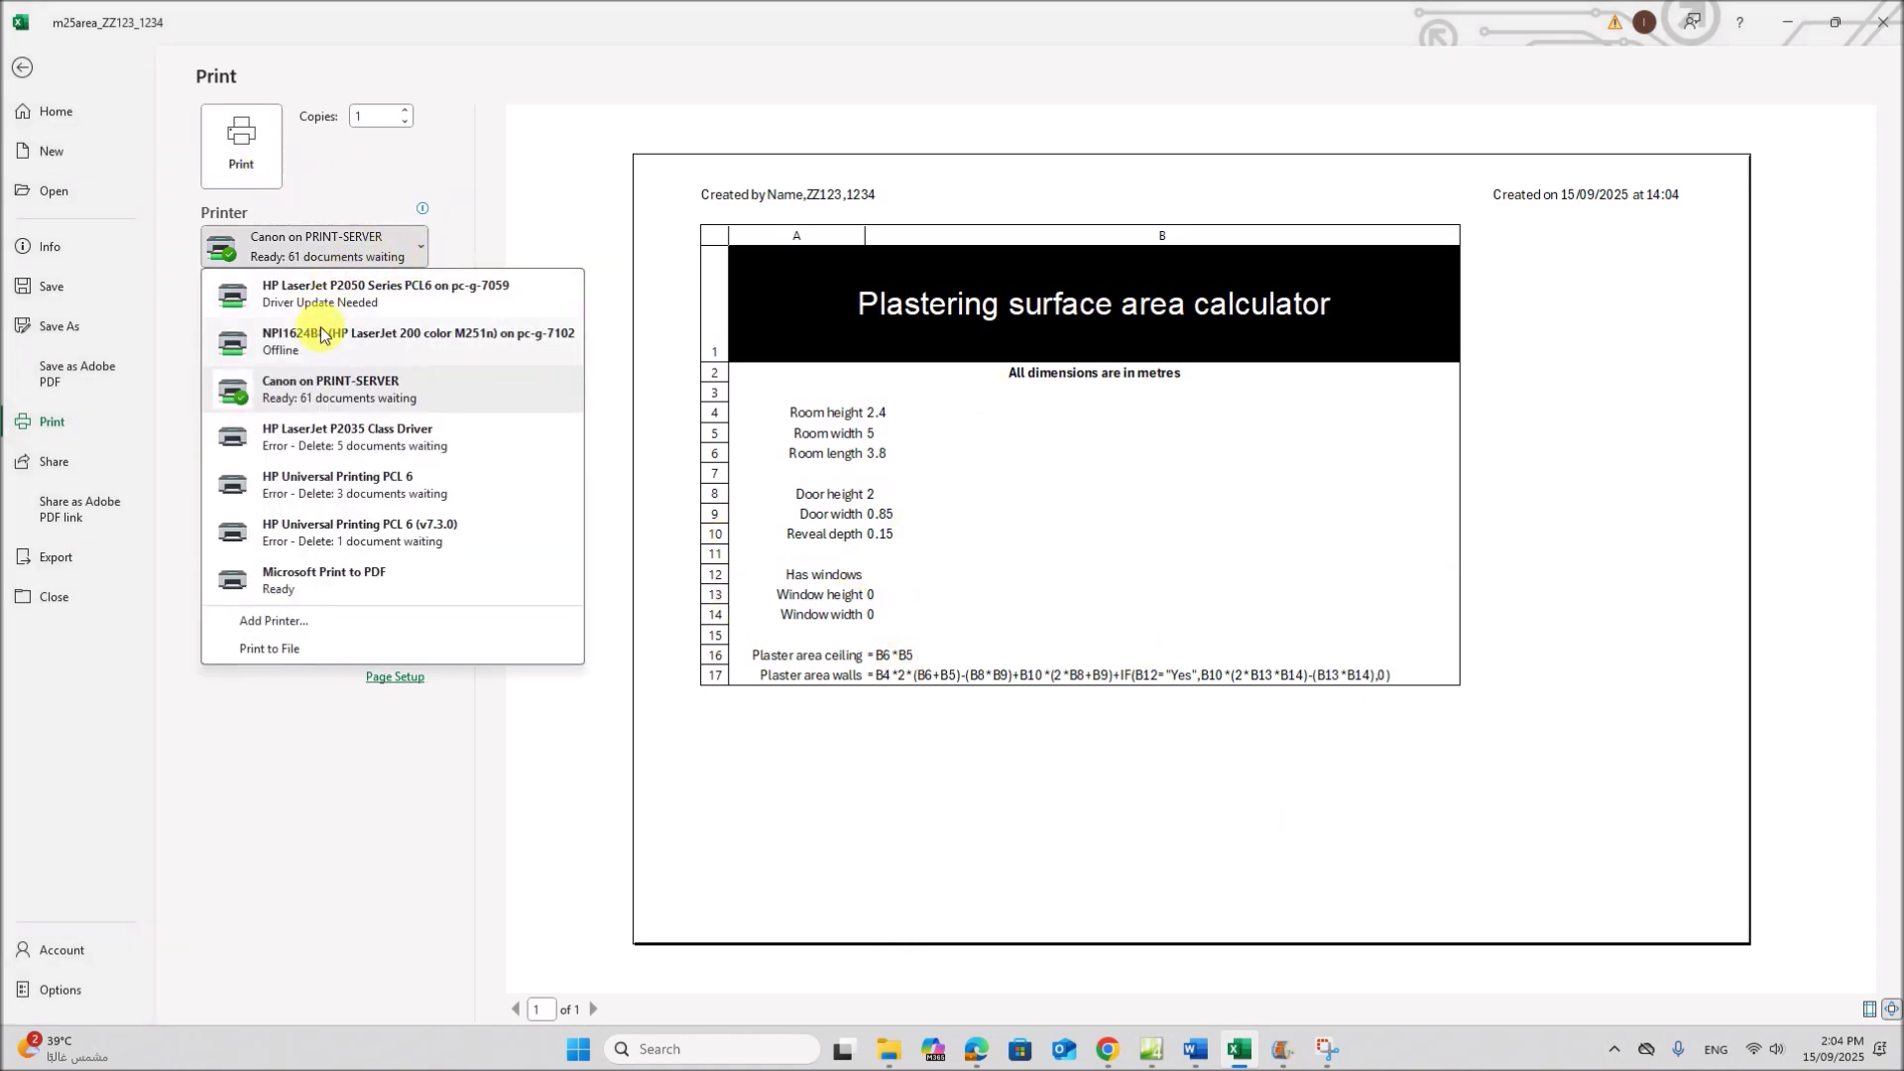
pyautogui.click(320, 792)
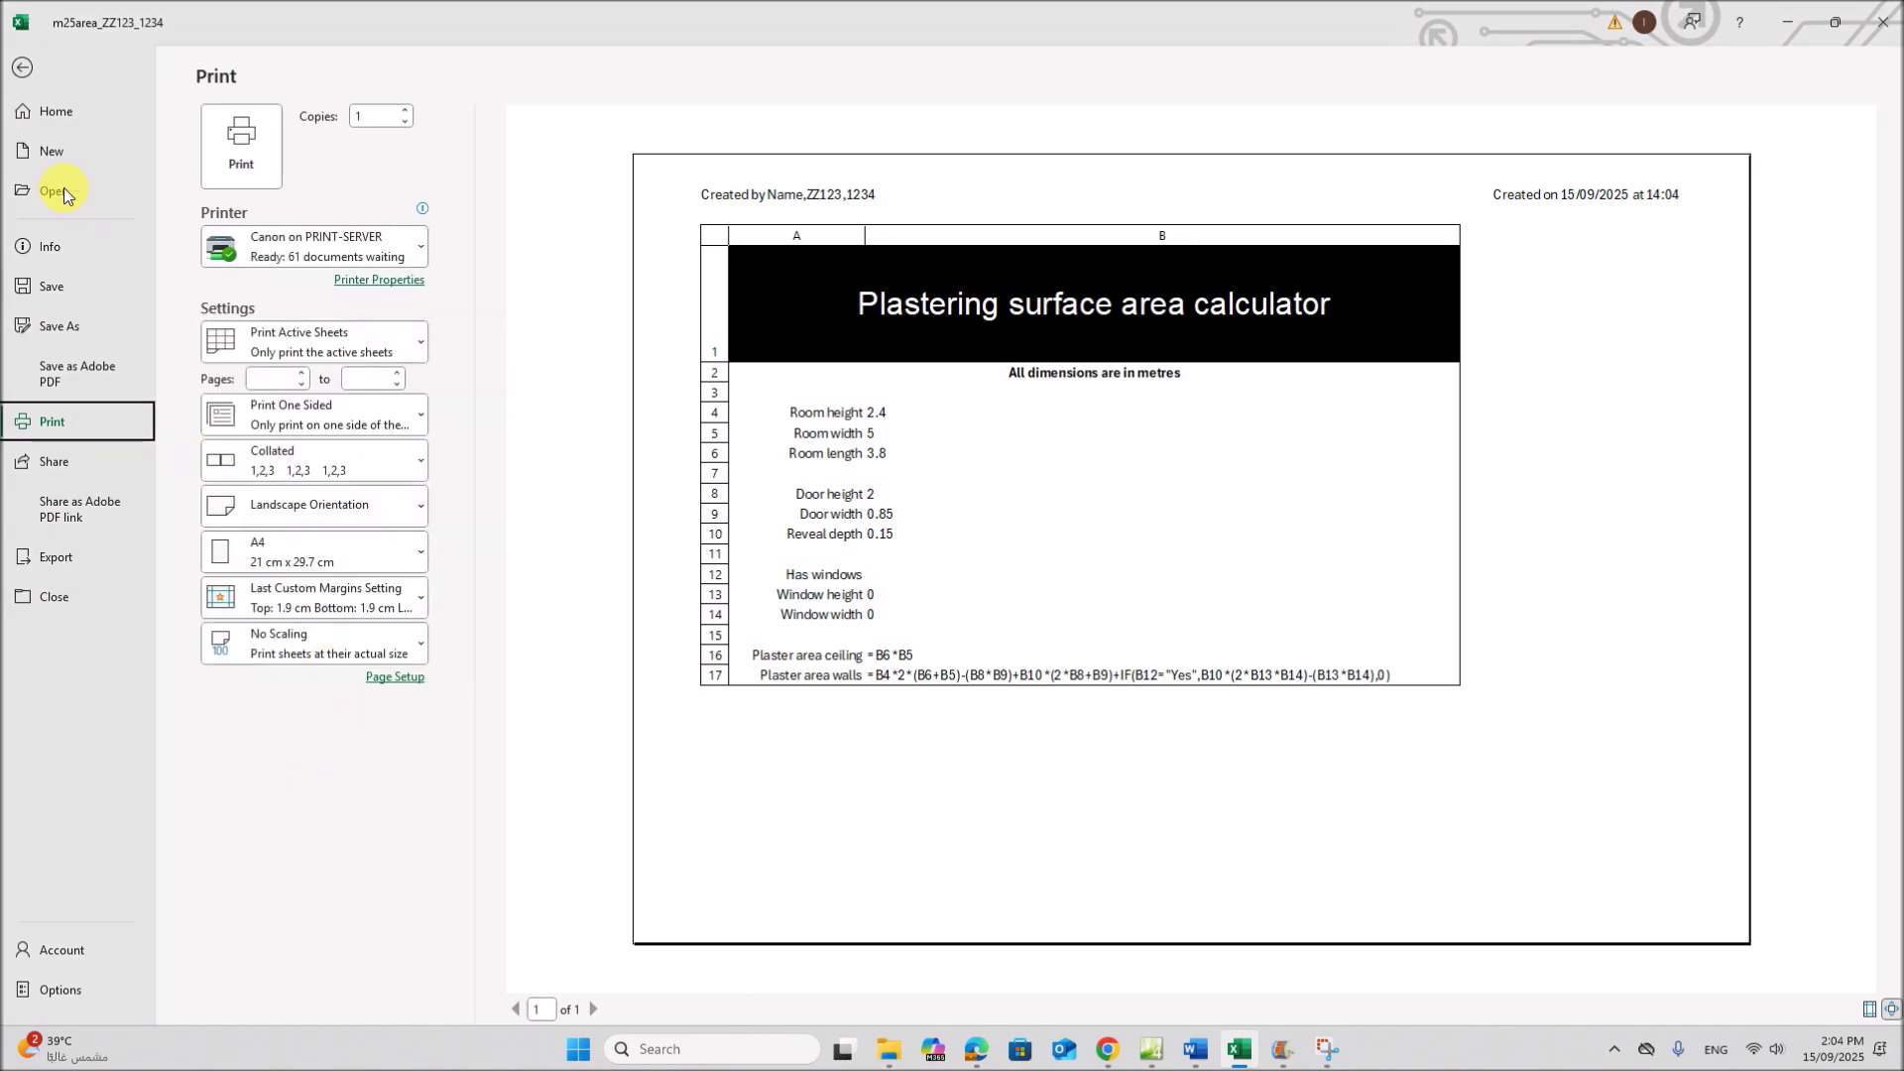
pyautogui.click(24, 68)
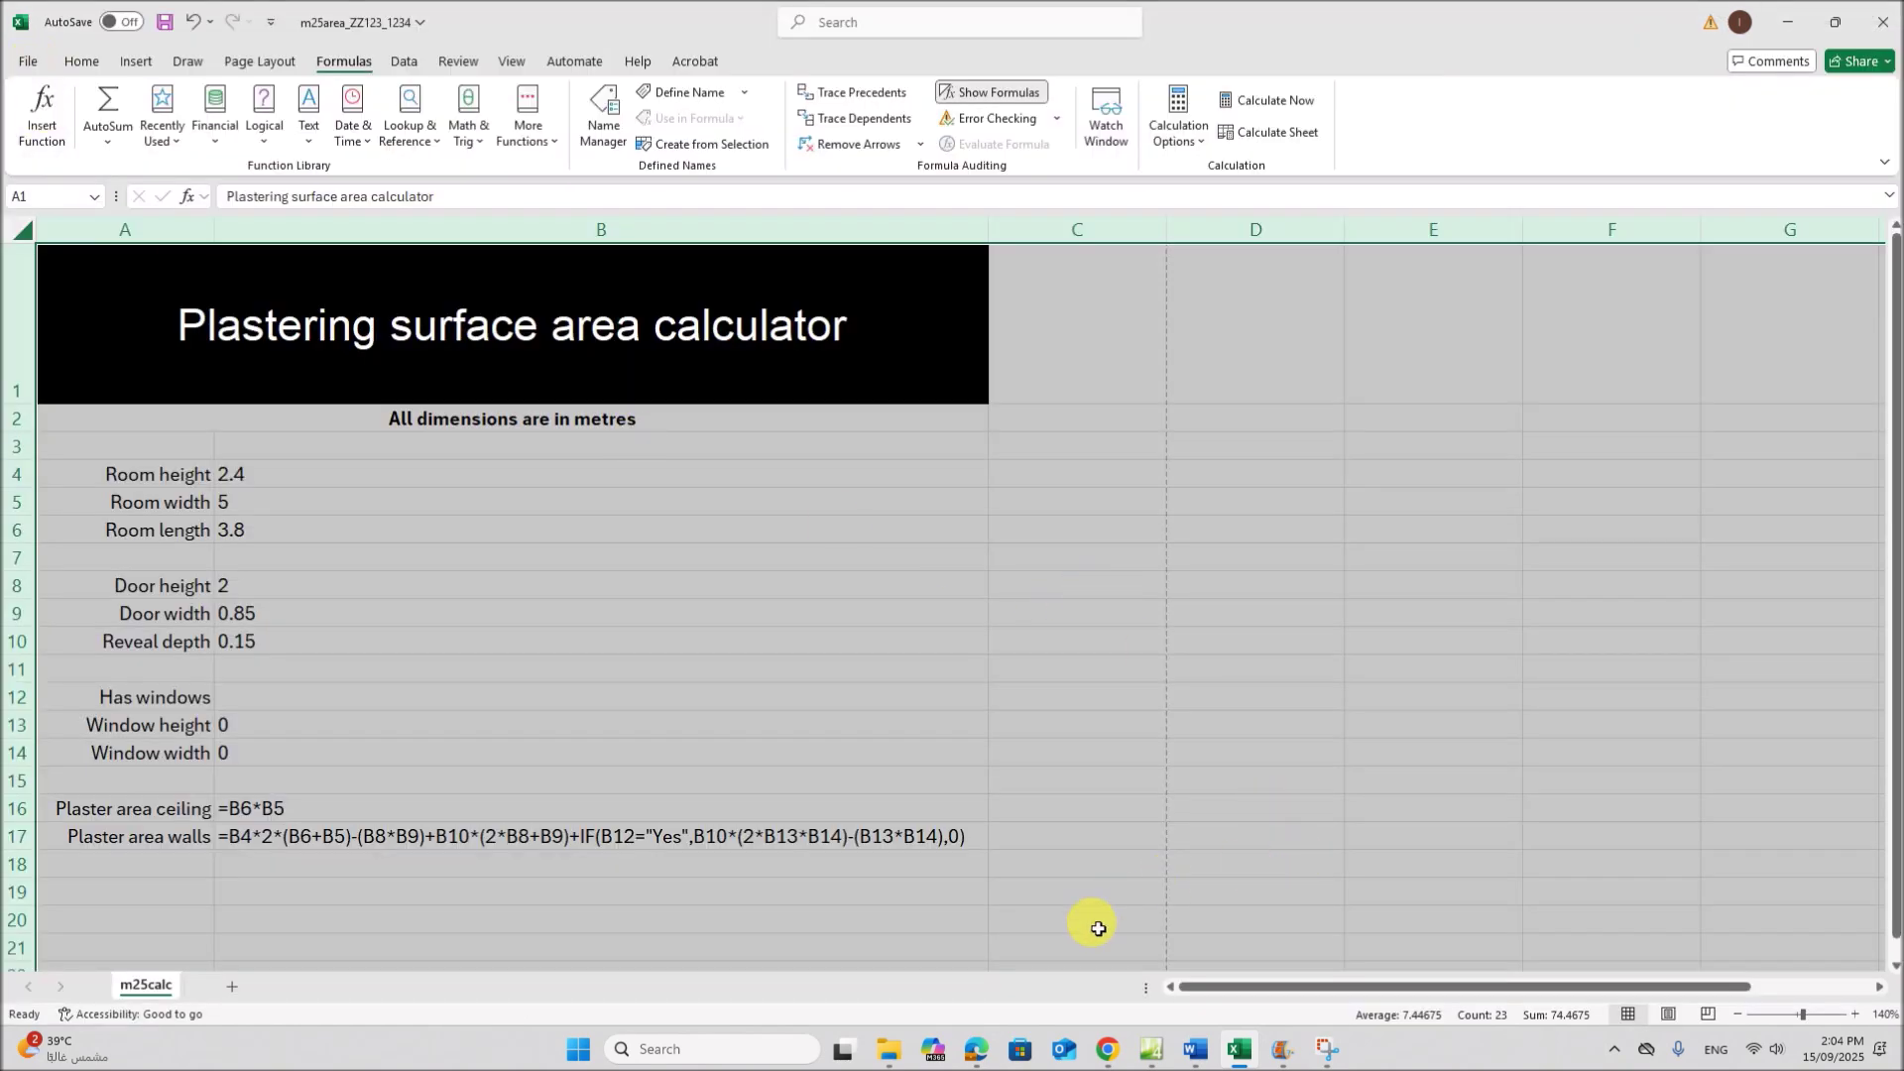
# Switch to the exam paper in Edge and read the printing requirements in question 19
pyautogui.click(972, 1049)
pyautogui.scroll(-1, 871, 833)
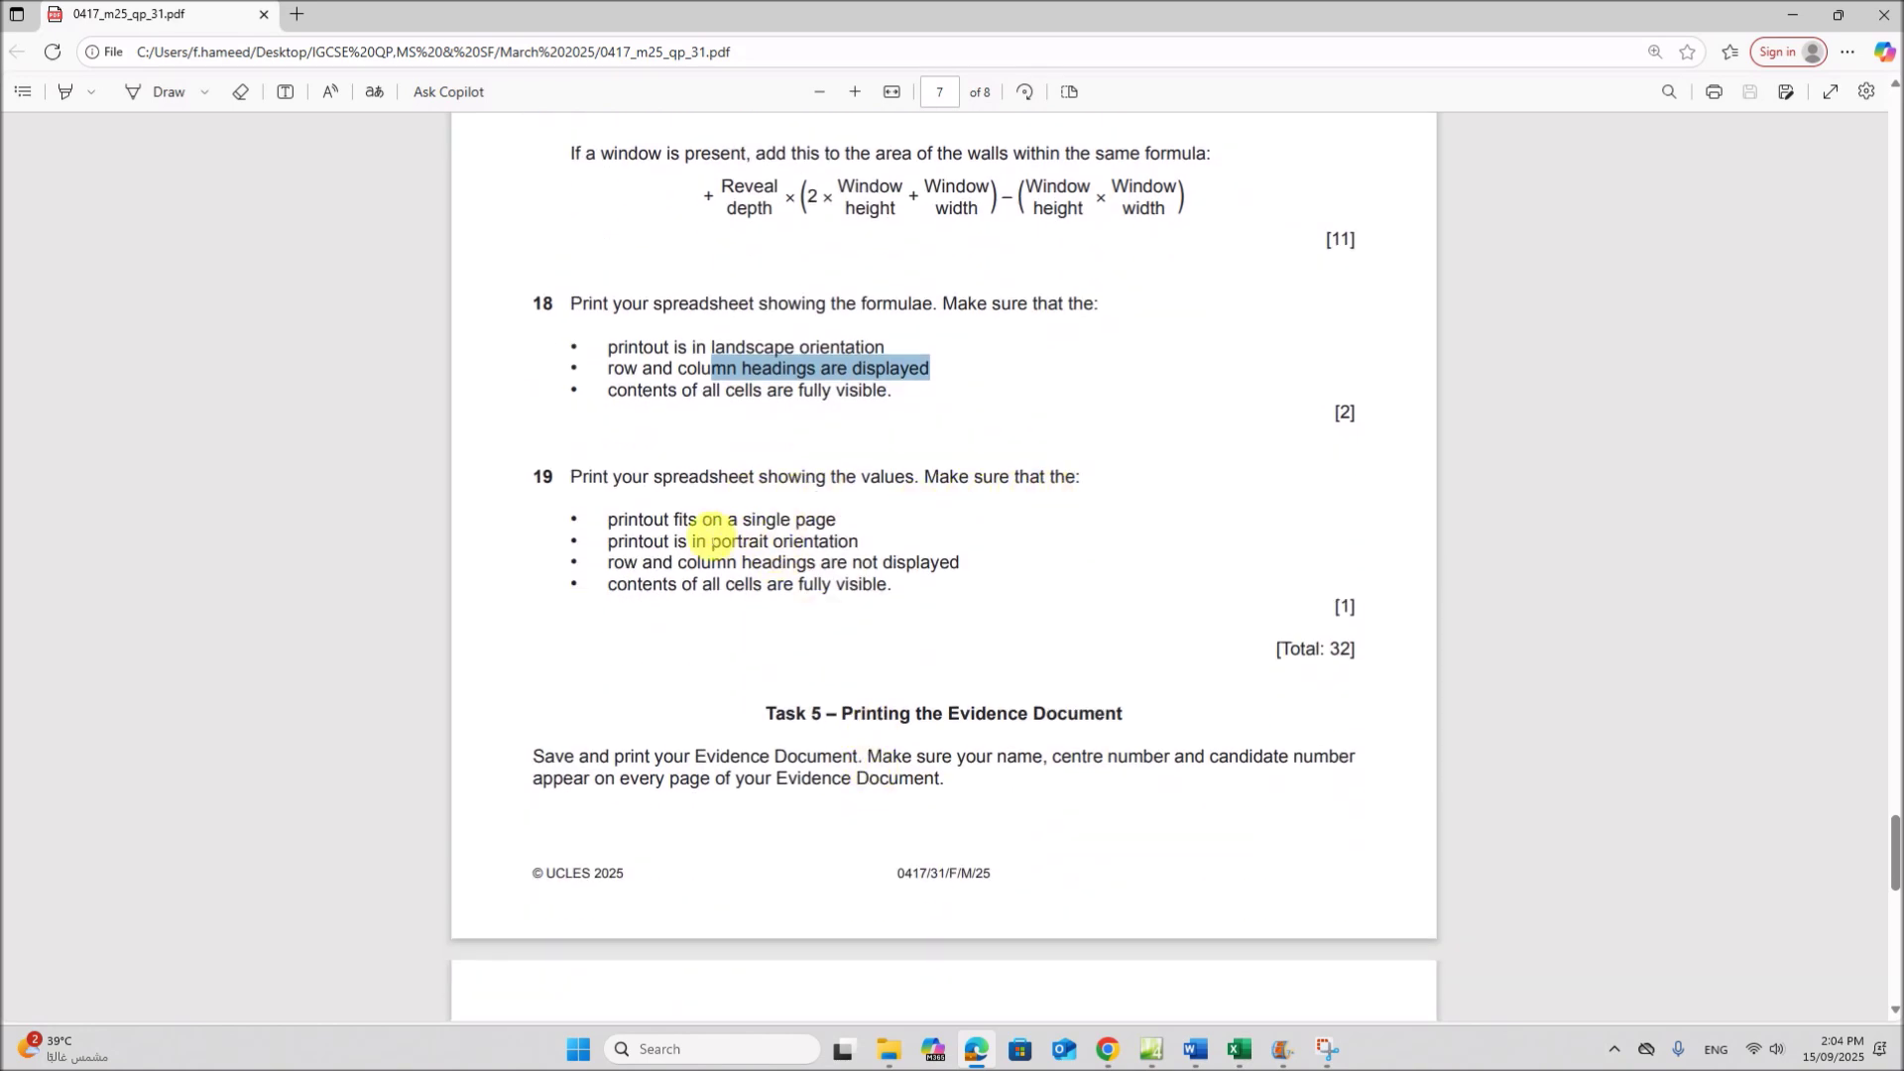
pyautogui.moveTo(721, 542); pyautogui.dragTo(932, 567)
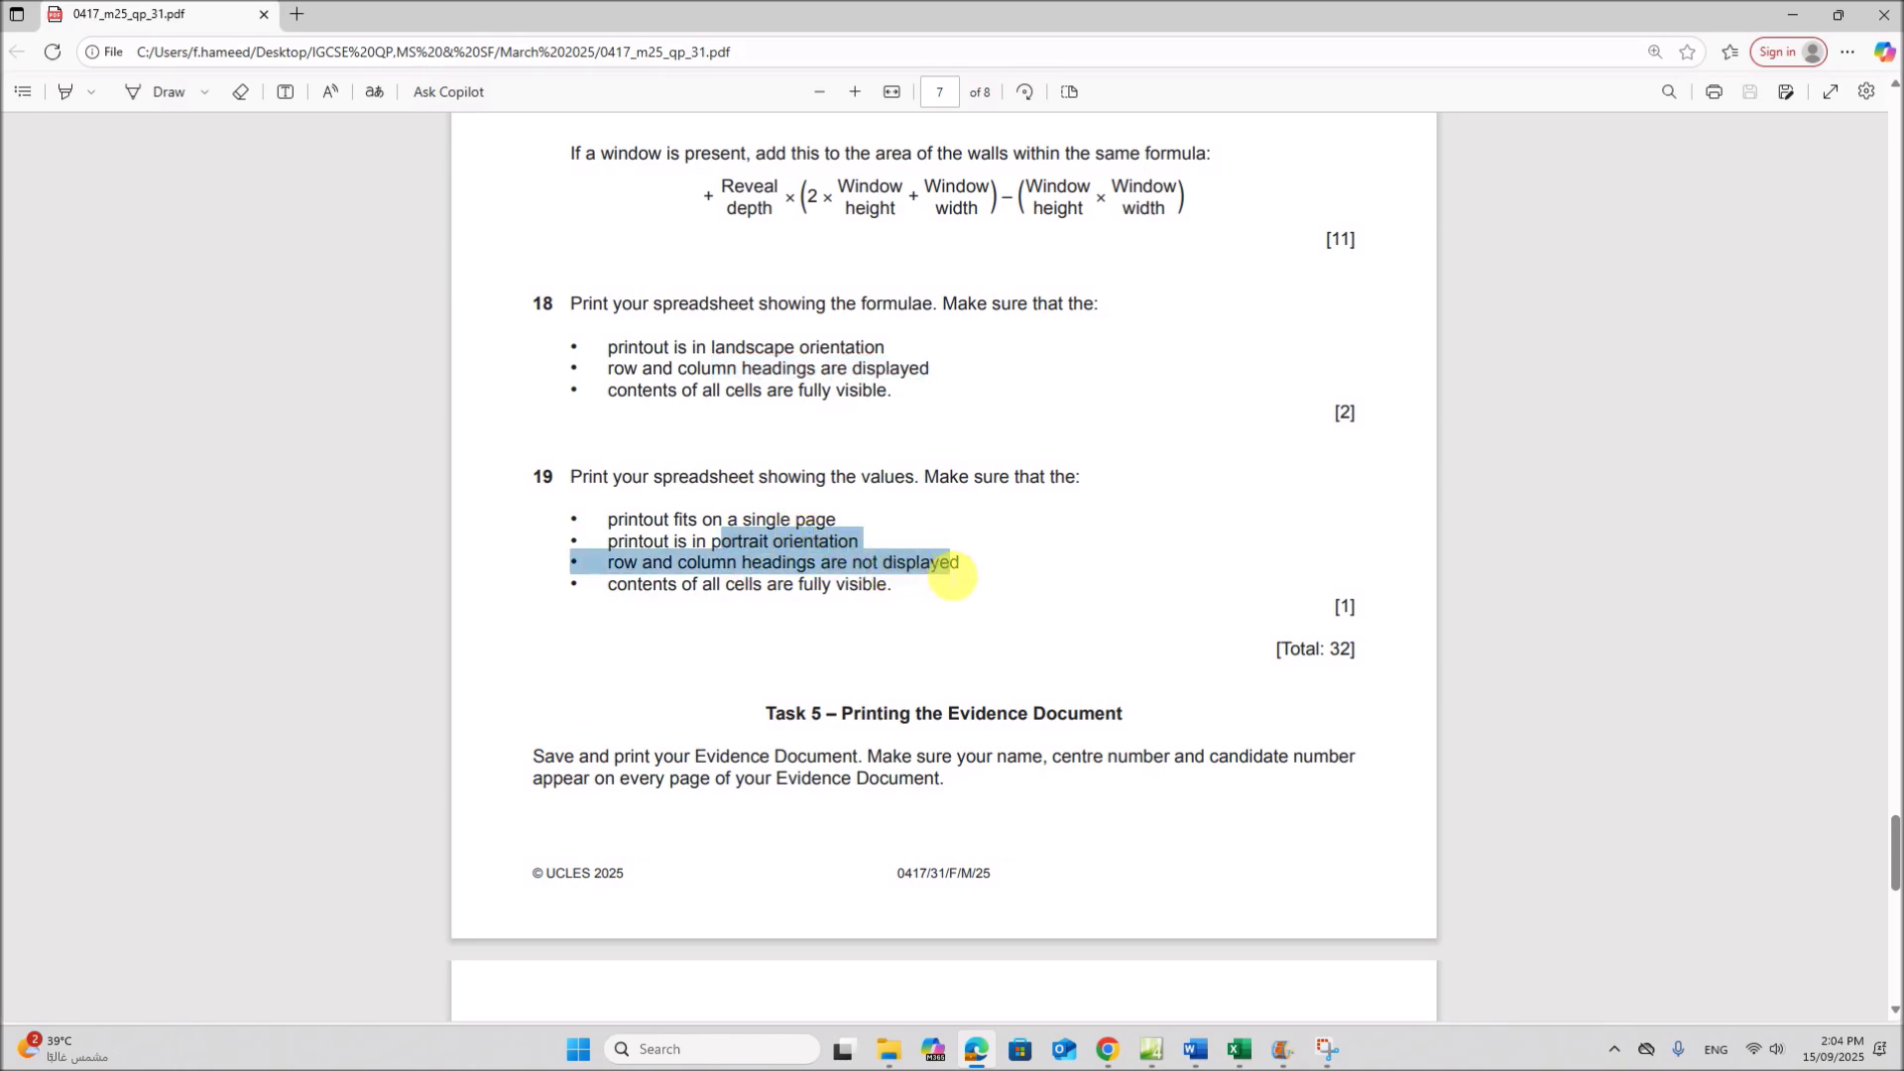
# Switch back to Excel and turn off the formula display so the sheet shows values
pyautogui.click(1239, 1049)
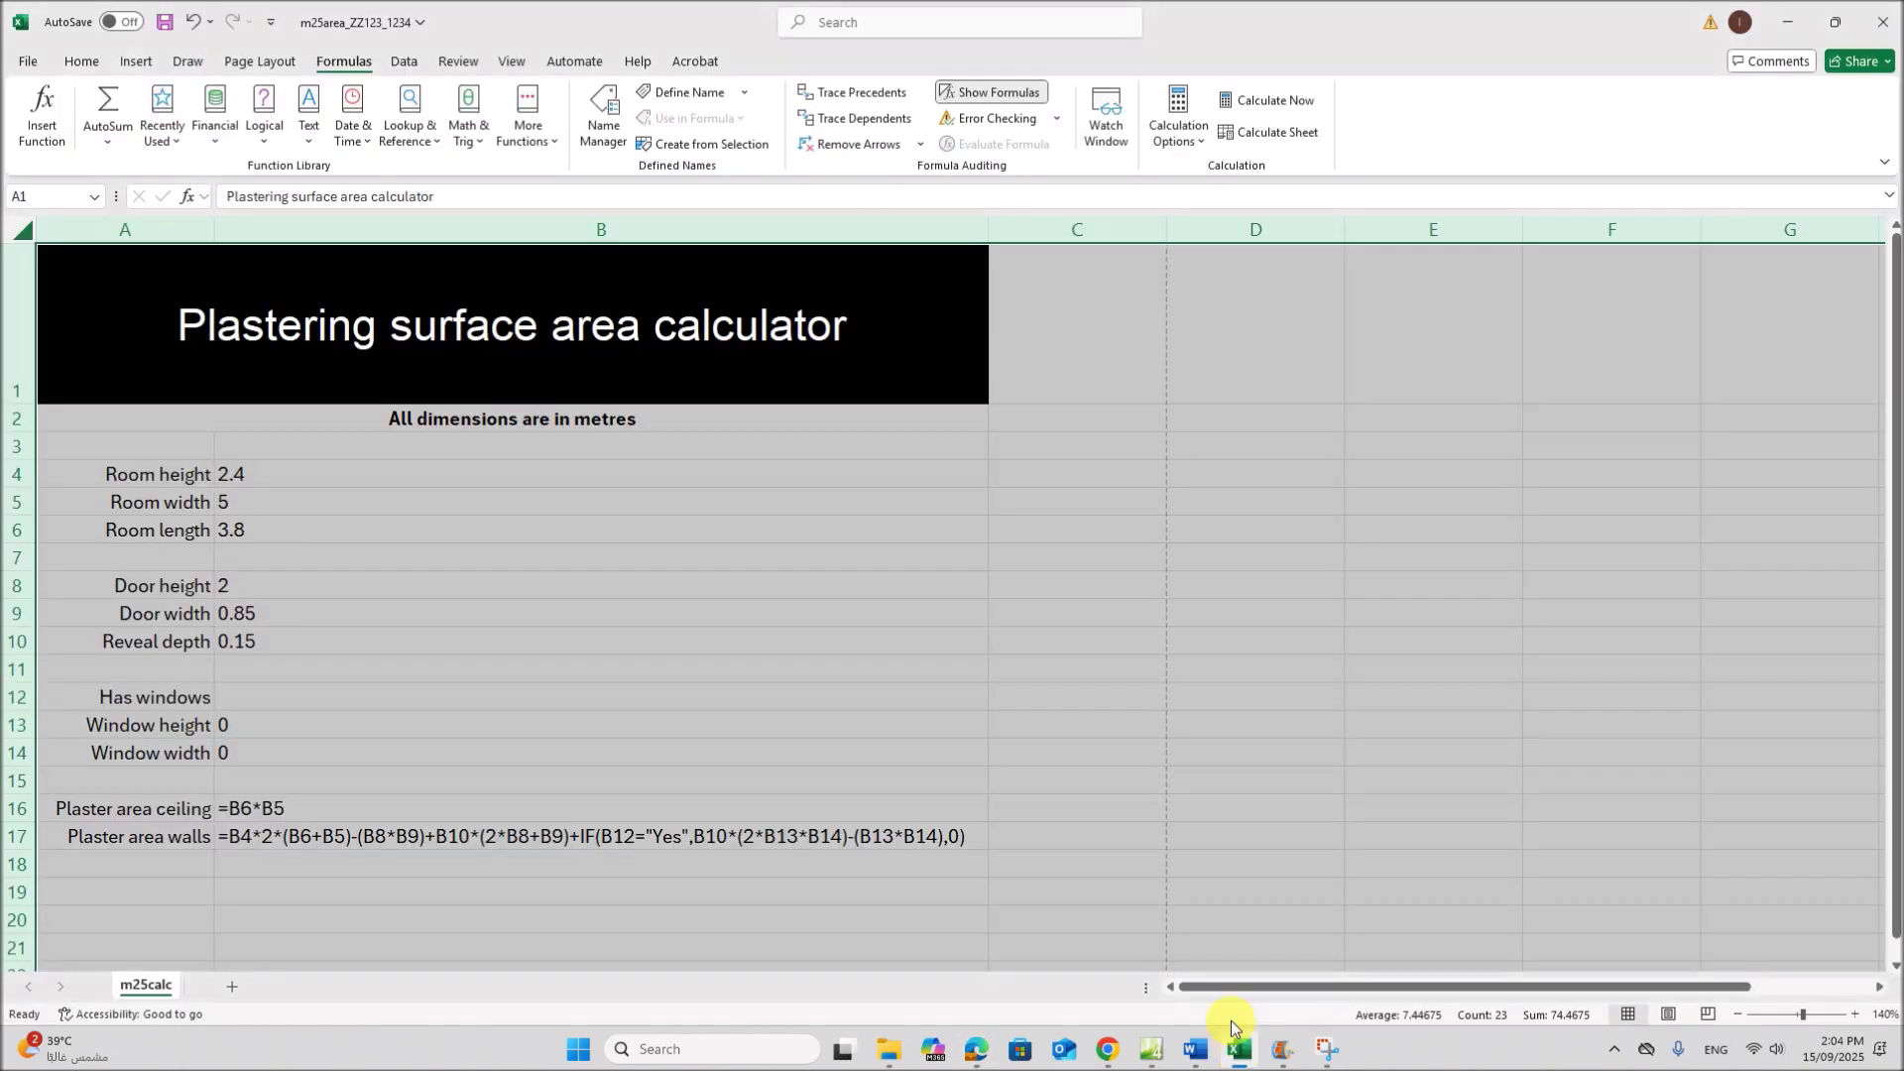
pyautogui.click(712, 707)
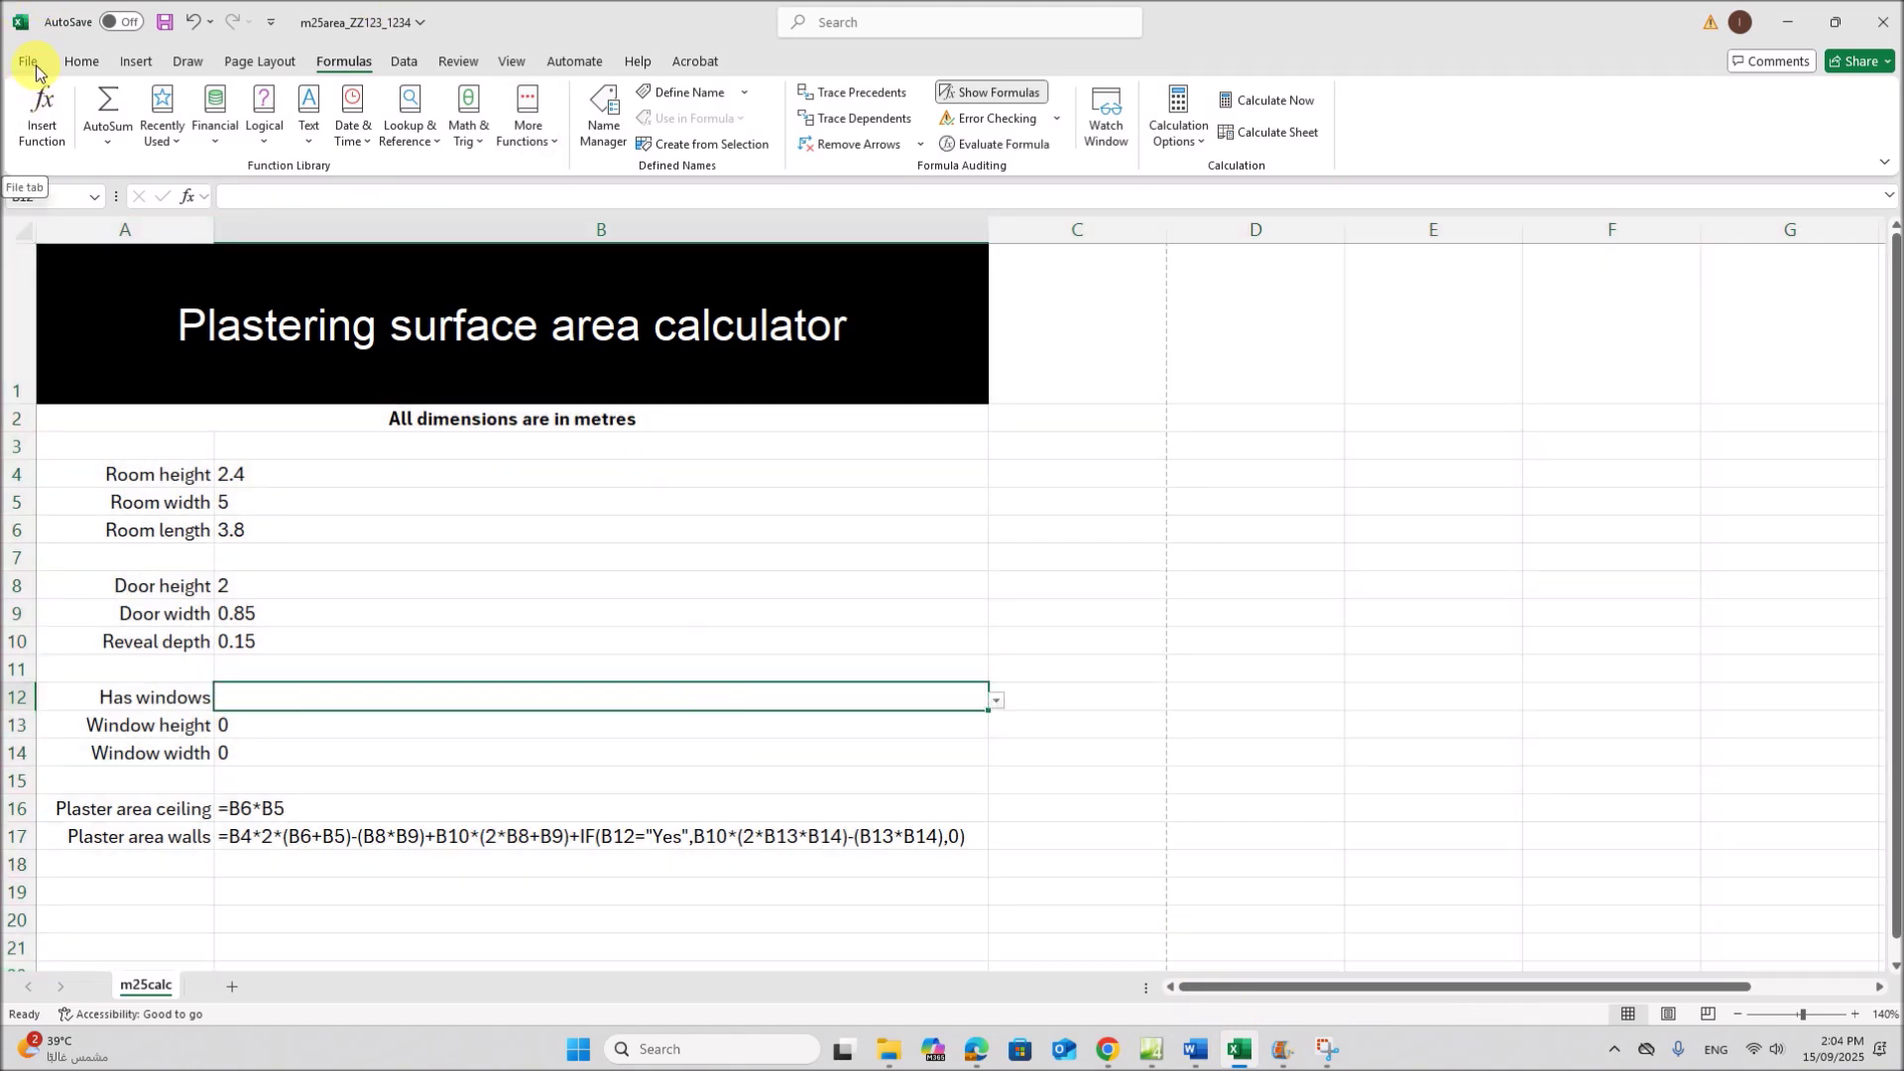
pyautogui.click(981, 93)
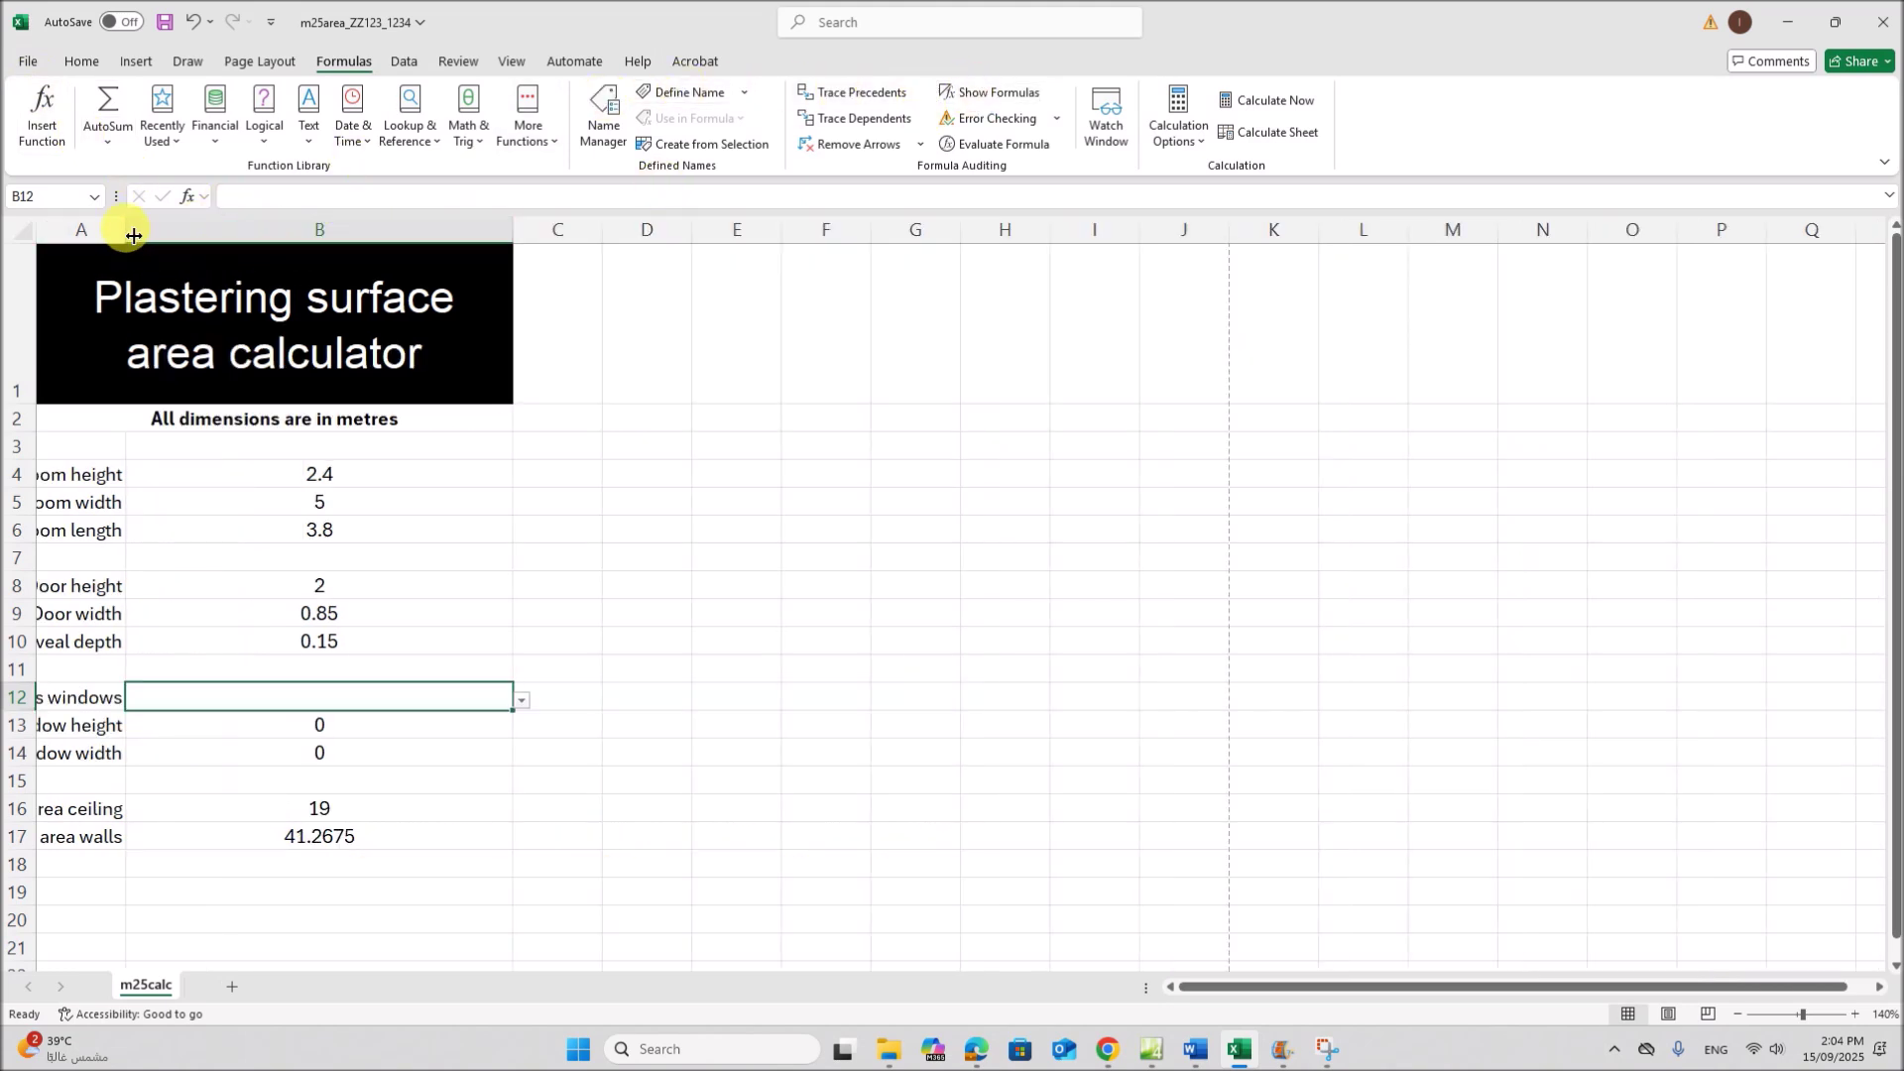
# Resize columns A and B so that the title, all labels and all values are fully visible
pyautogui.click(21, 230)
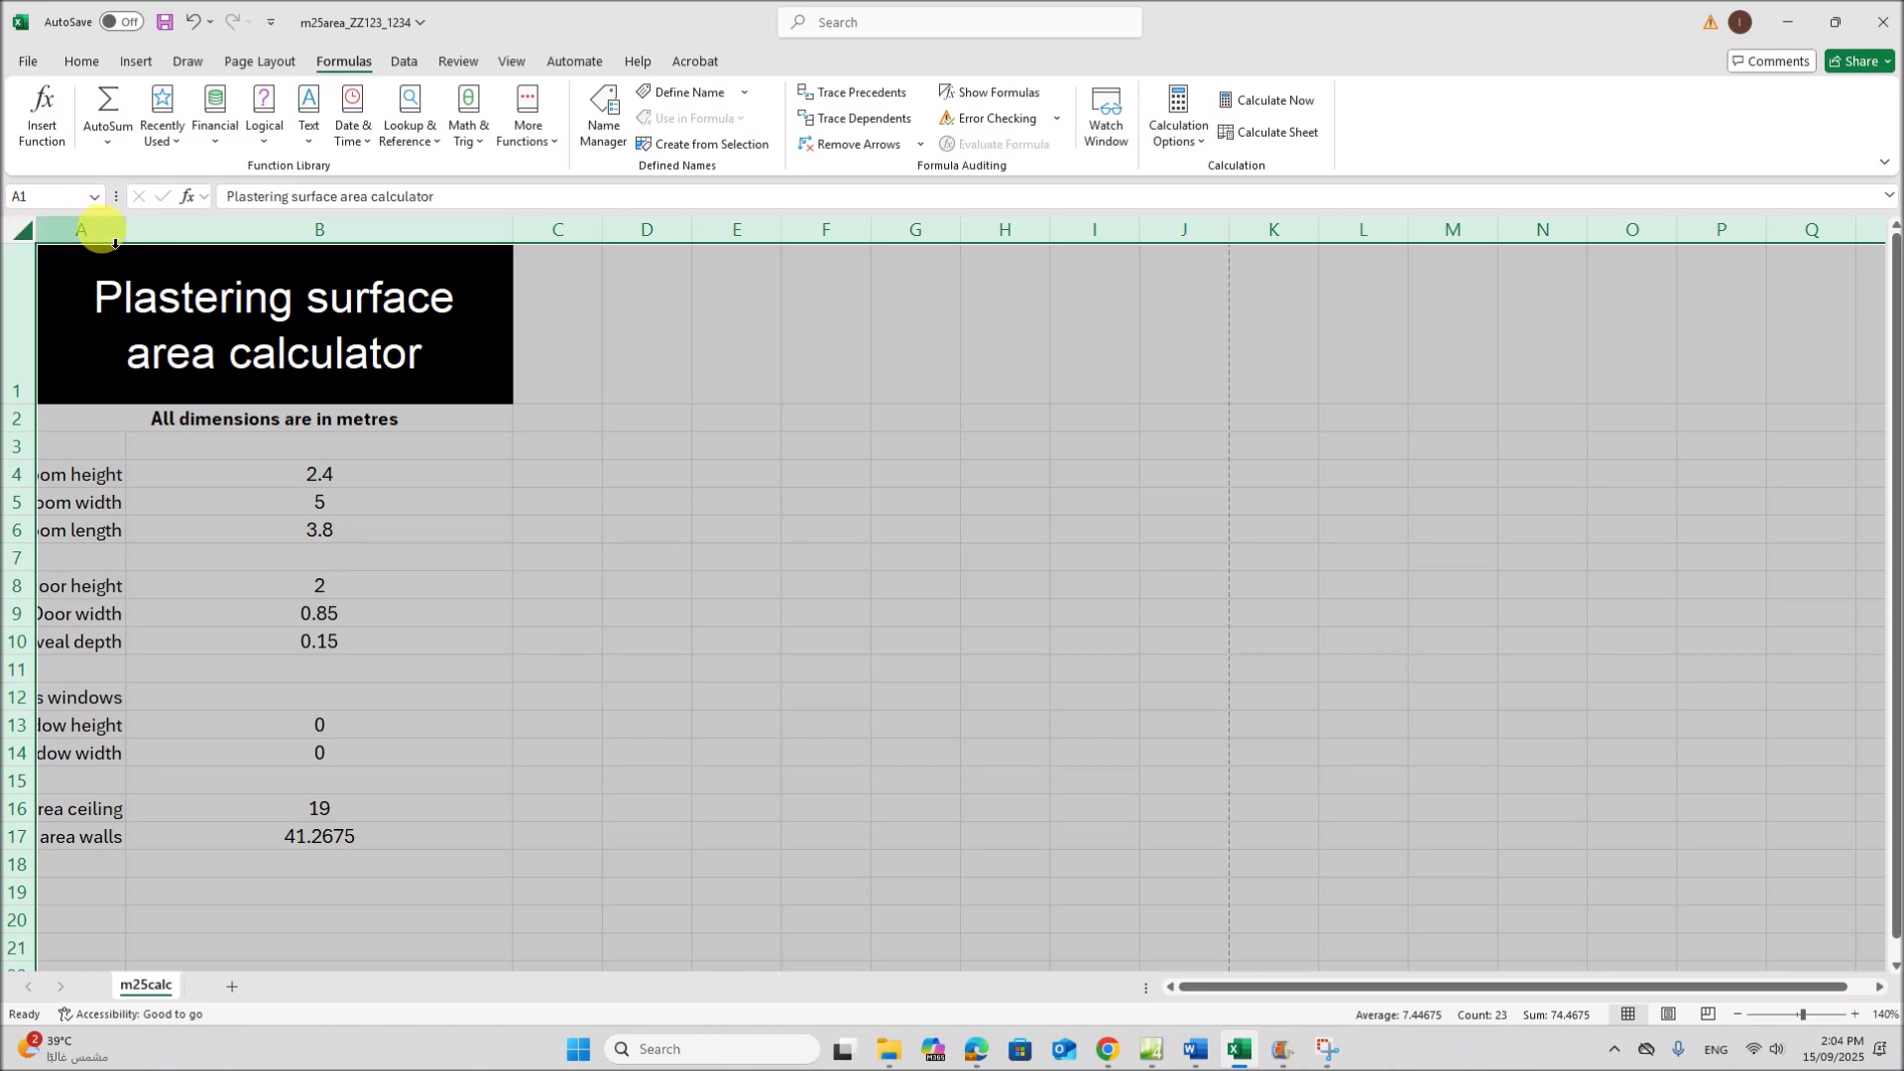
pyautogui.doubleClick(126, 231)
pyautogui.moveTo(300, 239); pyautogui.dragTo(298, 236)
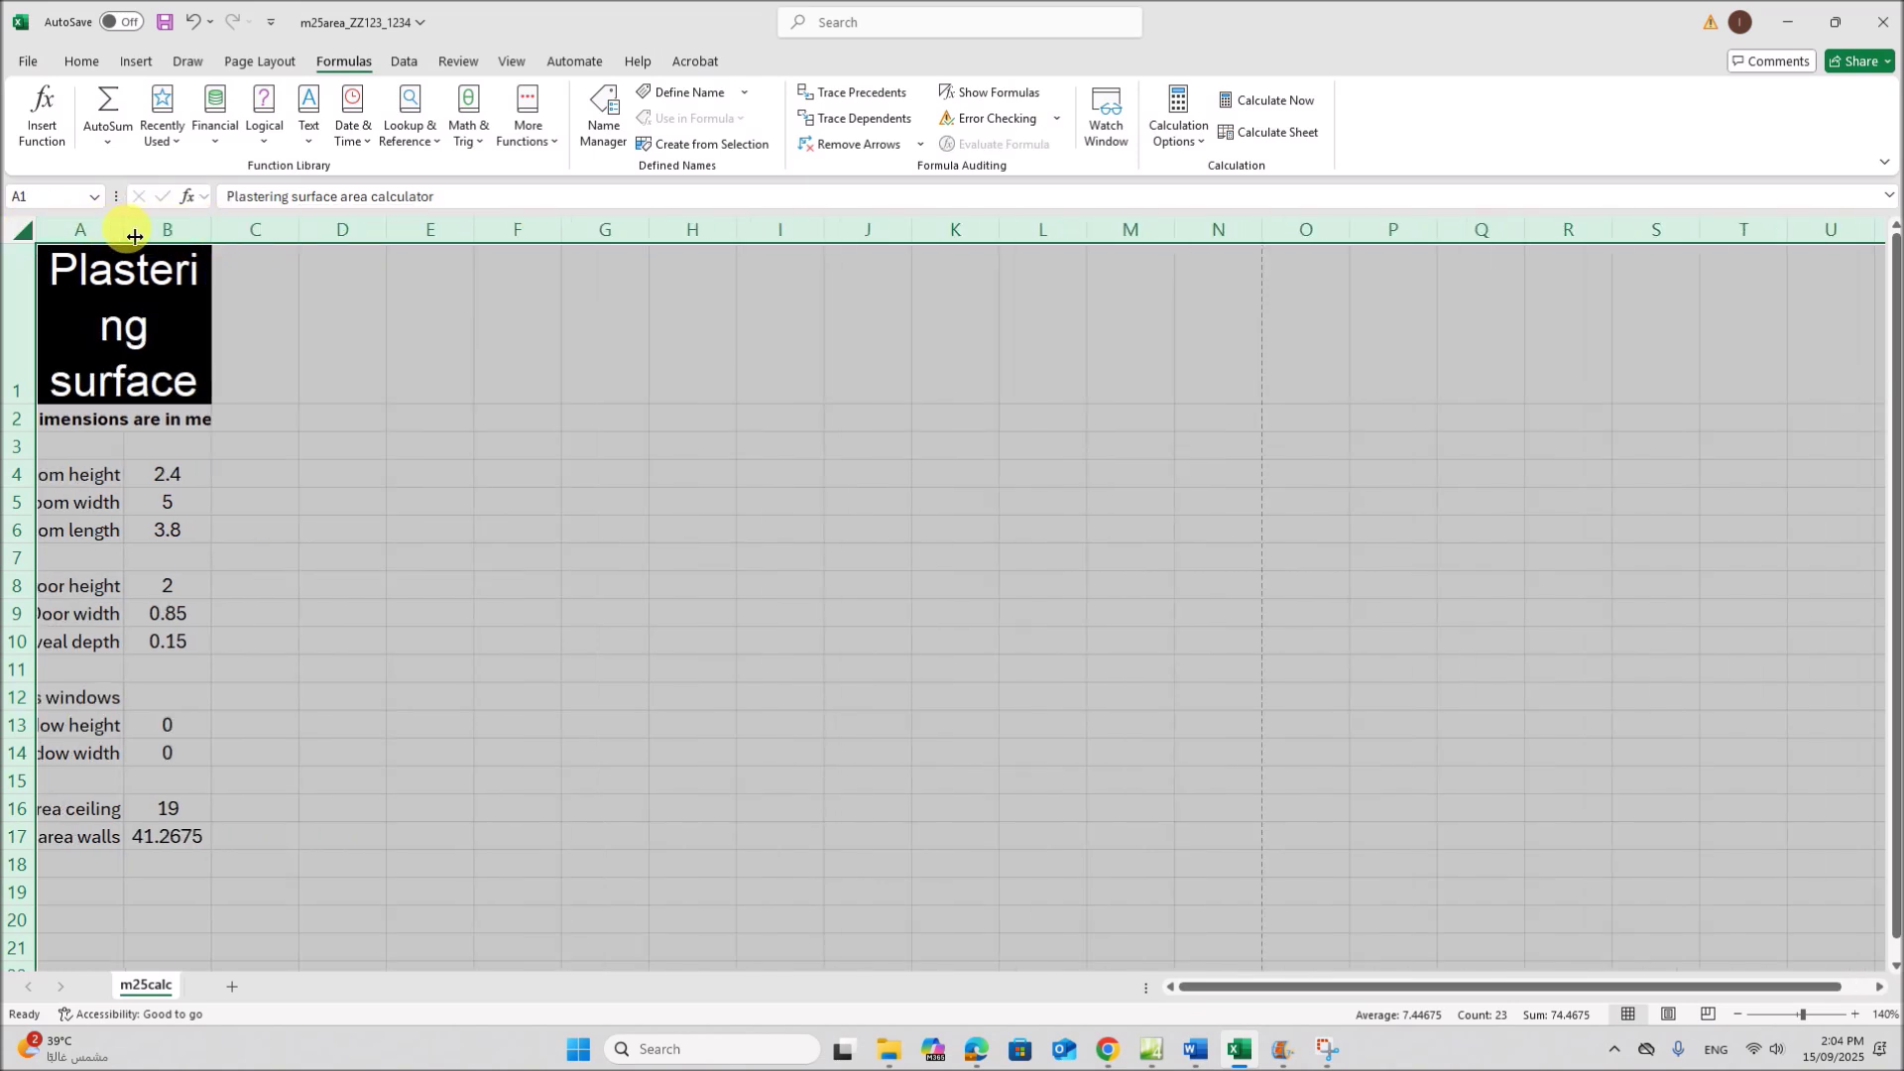
pyautogui.click(247, 307)
pyautogui.moveTo(124, 228); pyautogui.dragTo(391, 243)
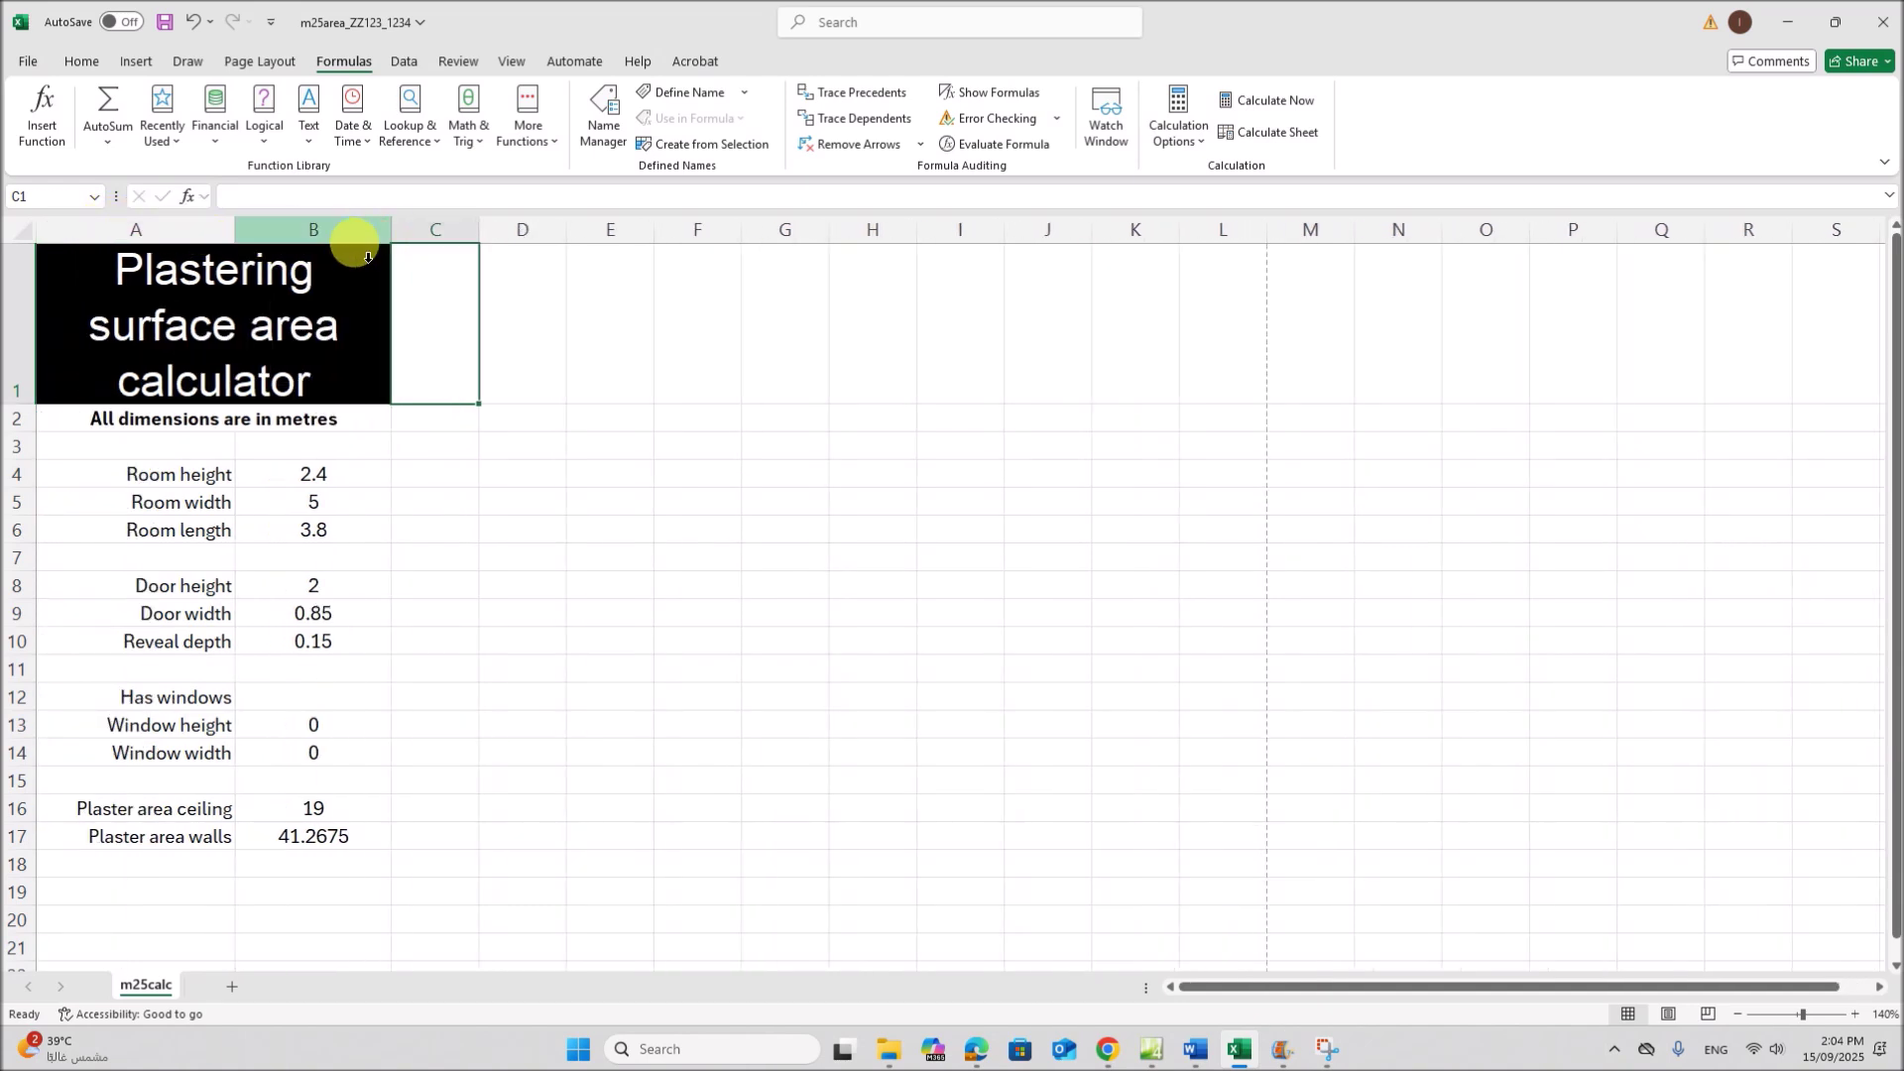
pyautogui.moveTo(235, 224); pyautogui.dragTo(264, 224)
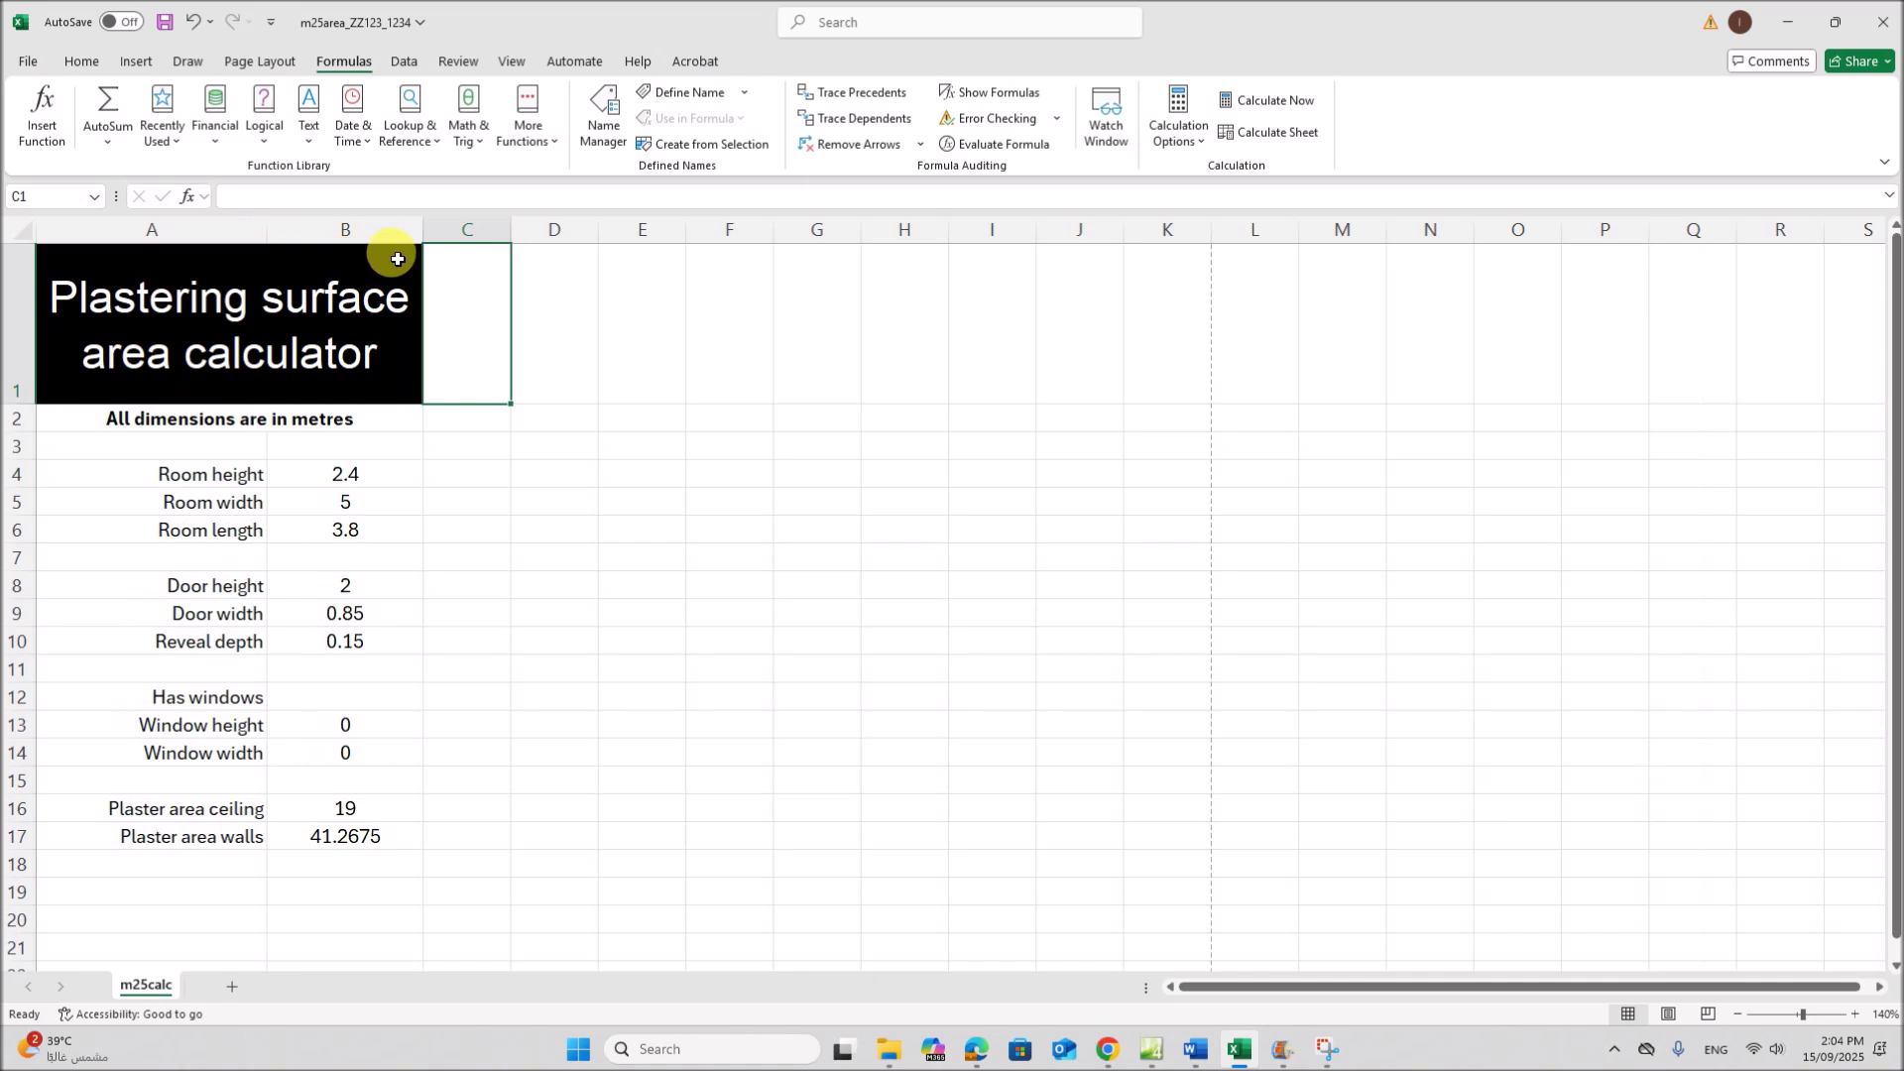
pyautogui.click(608, 413)
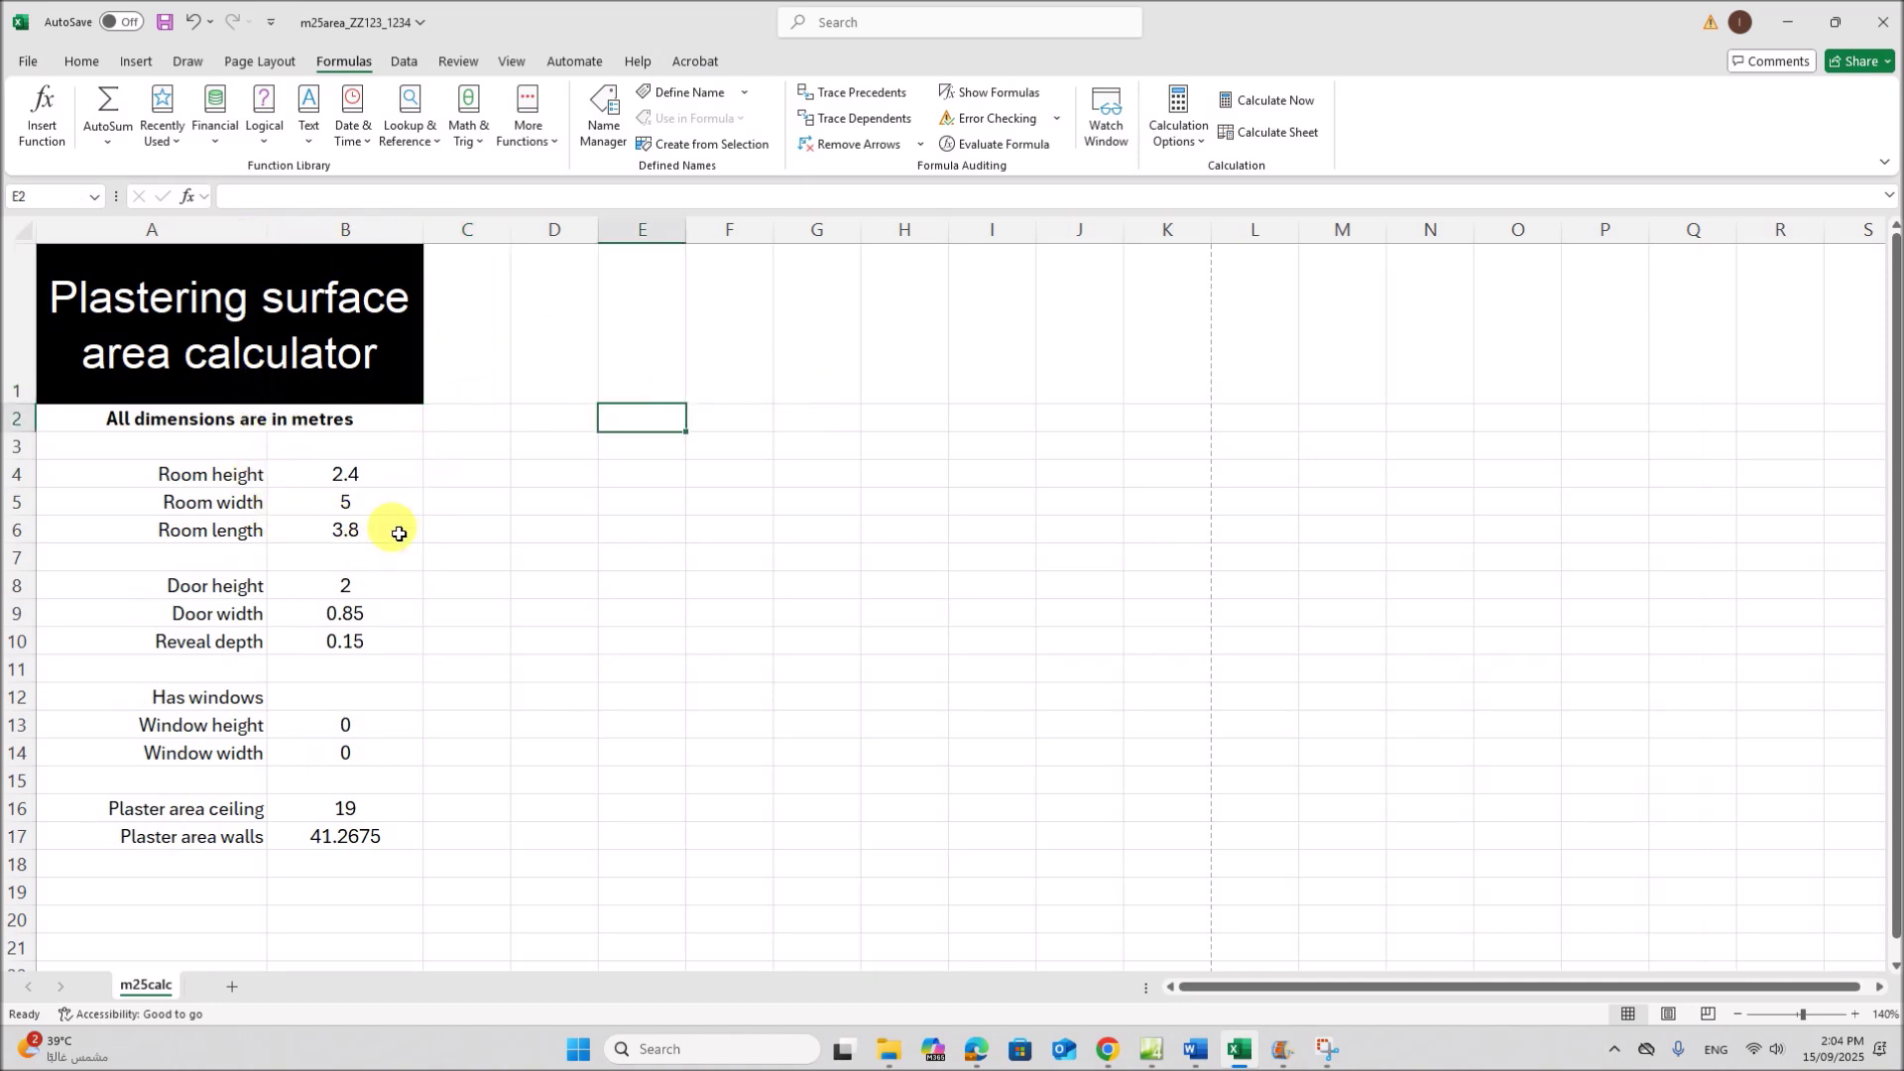
# Set the values printout to portrait orientation in the print settings
pyautogui.click(31, 65)
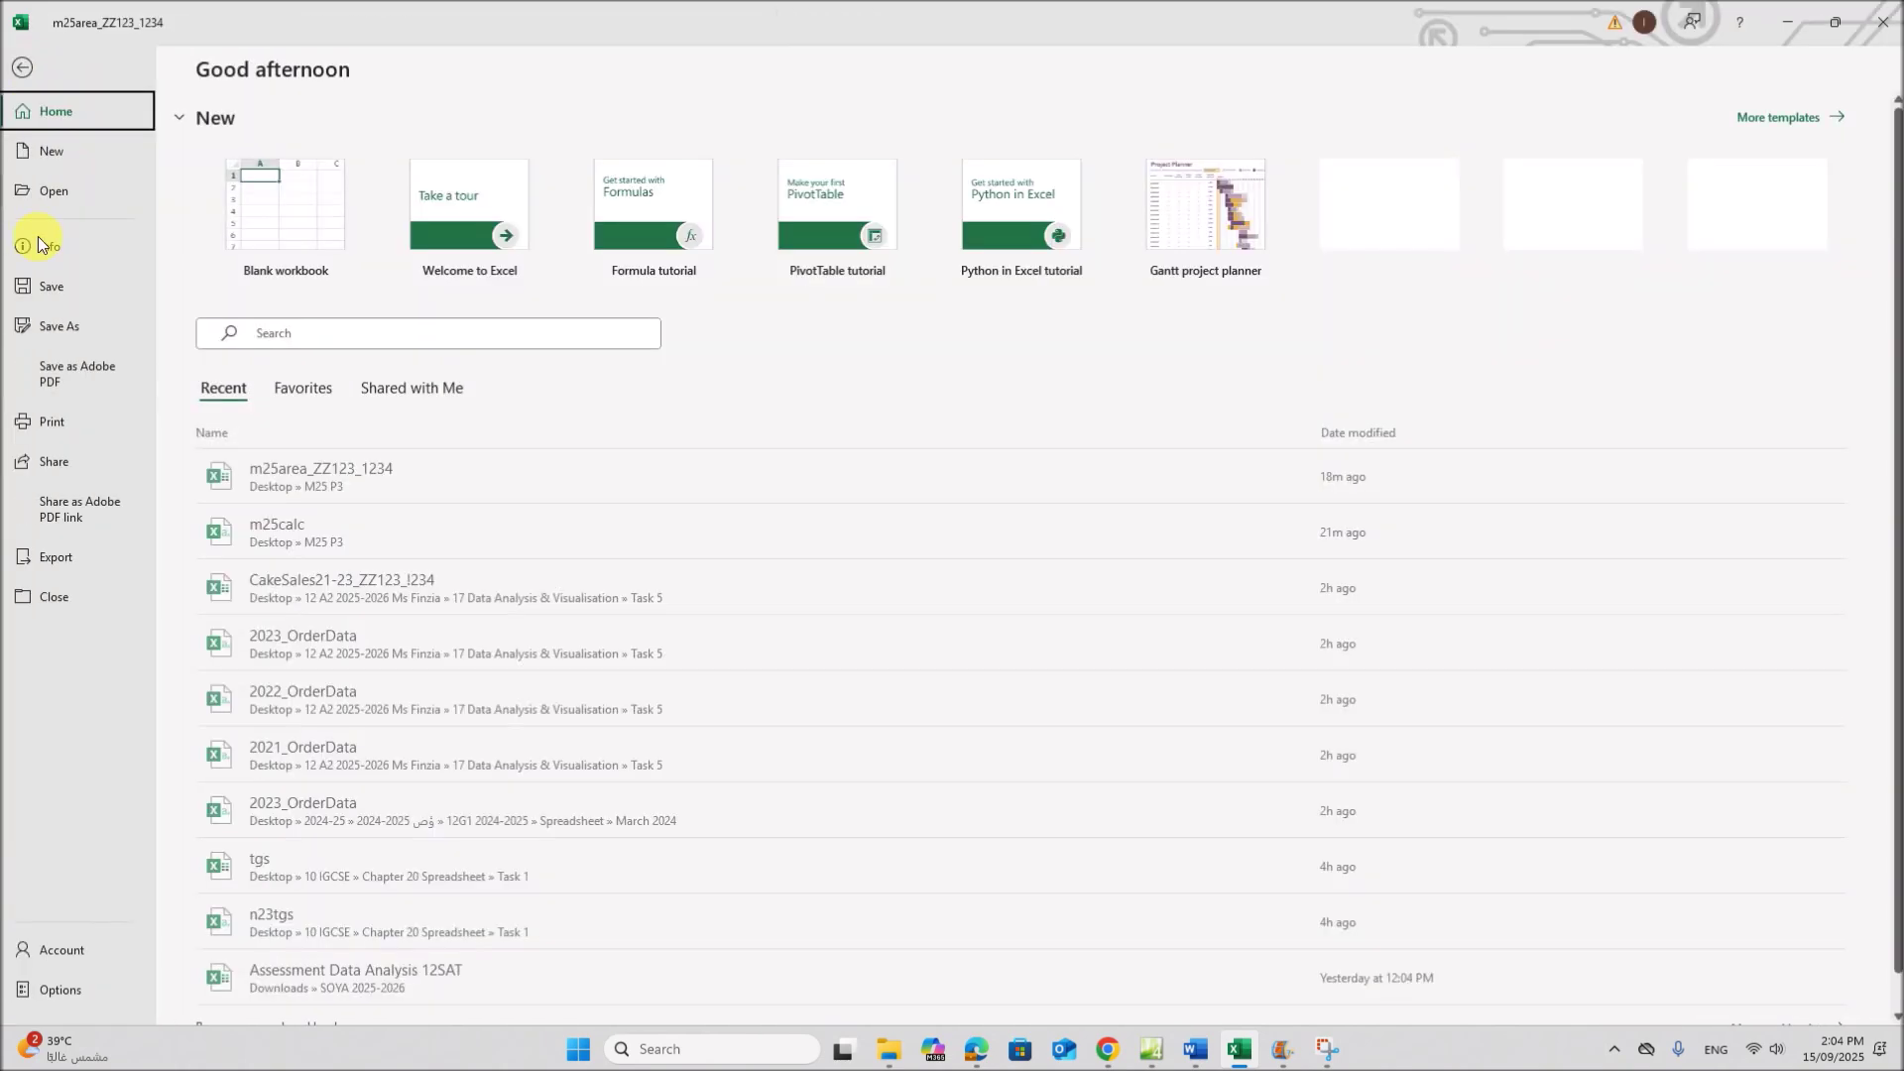
pyautogui.click(63, 424)
pyautogui.click(320, 504)
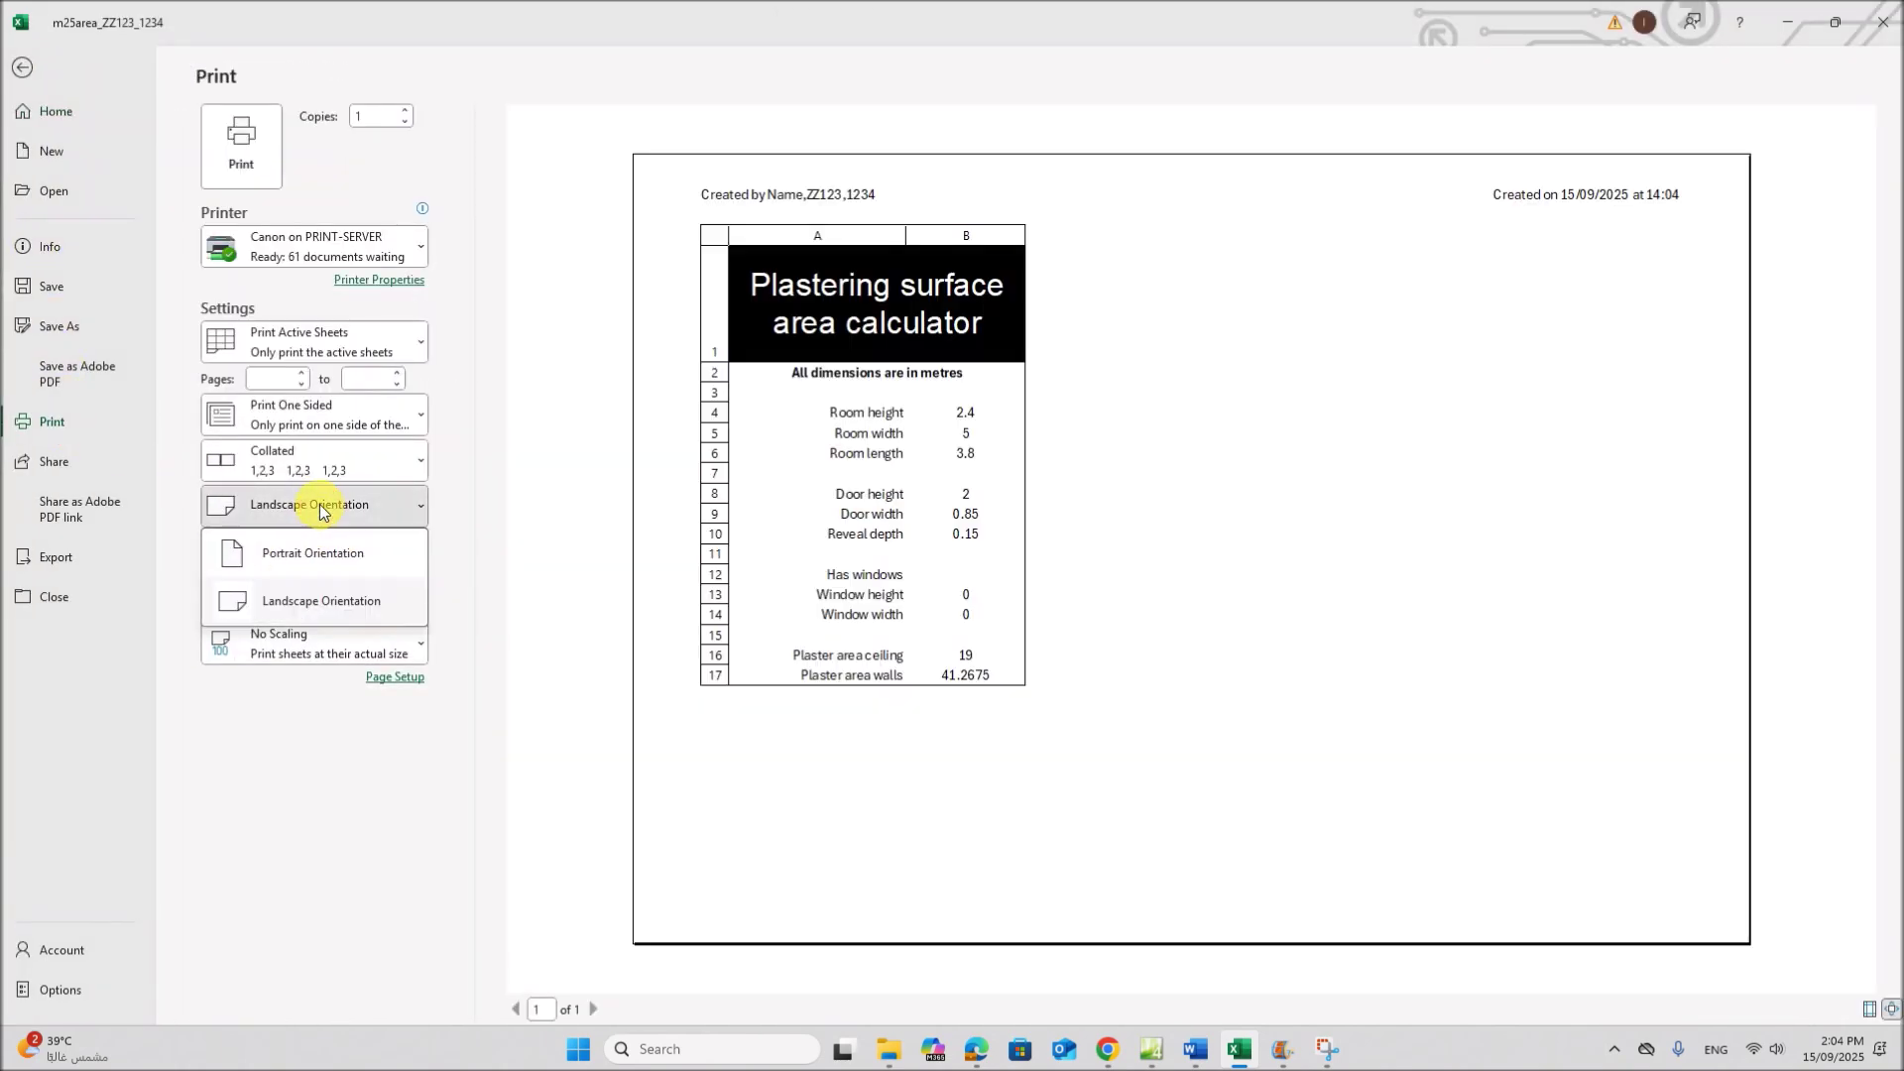
pyautogui.click(321, 558)
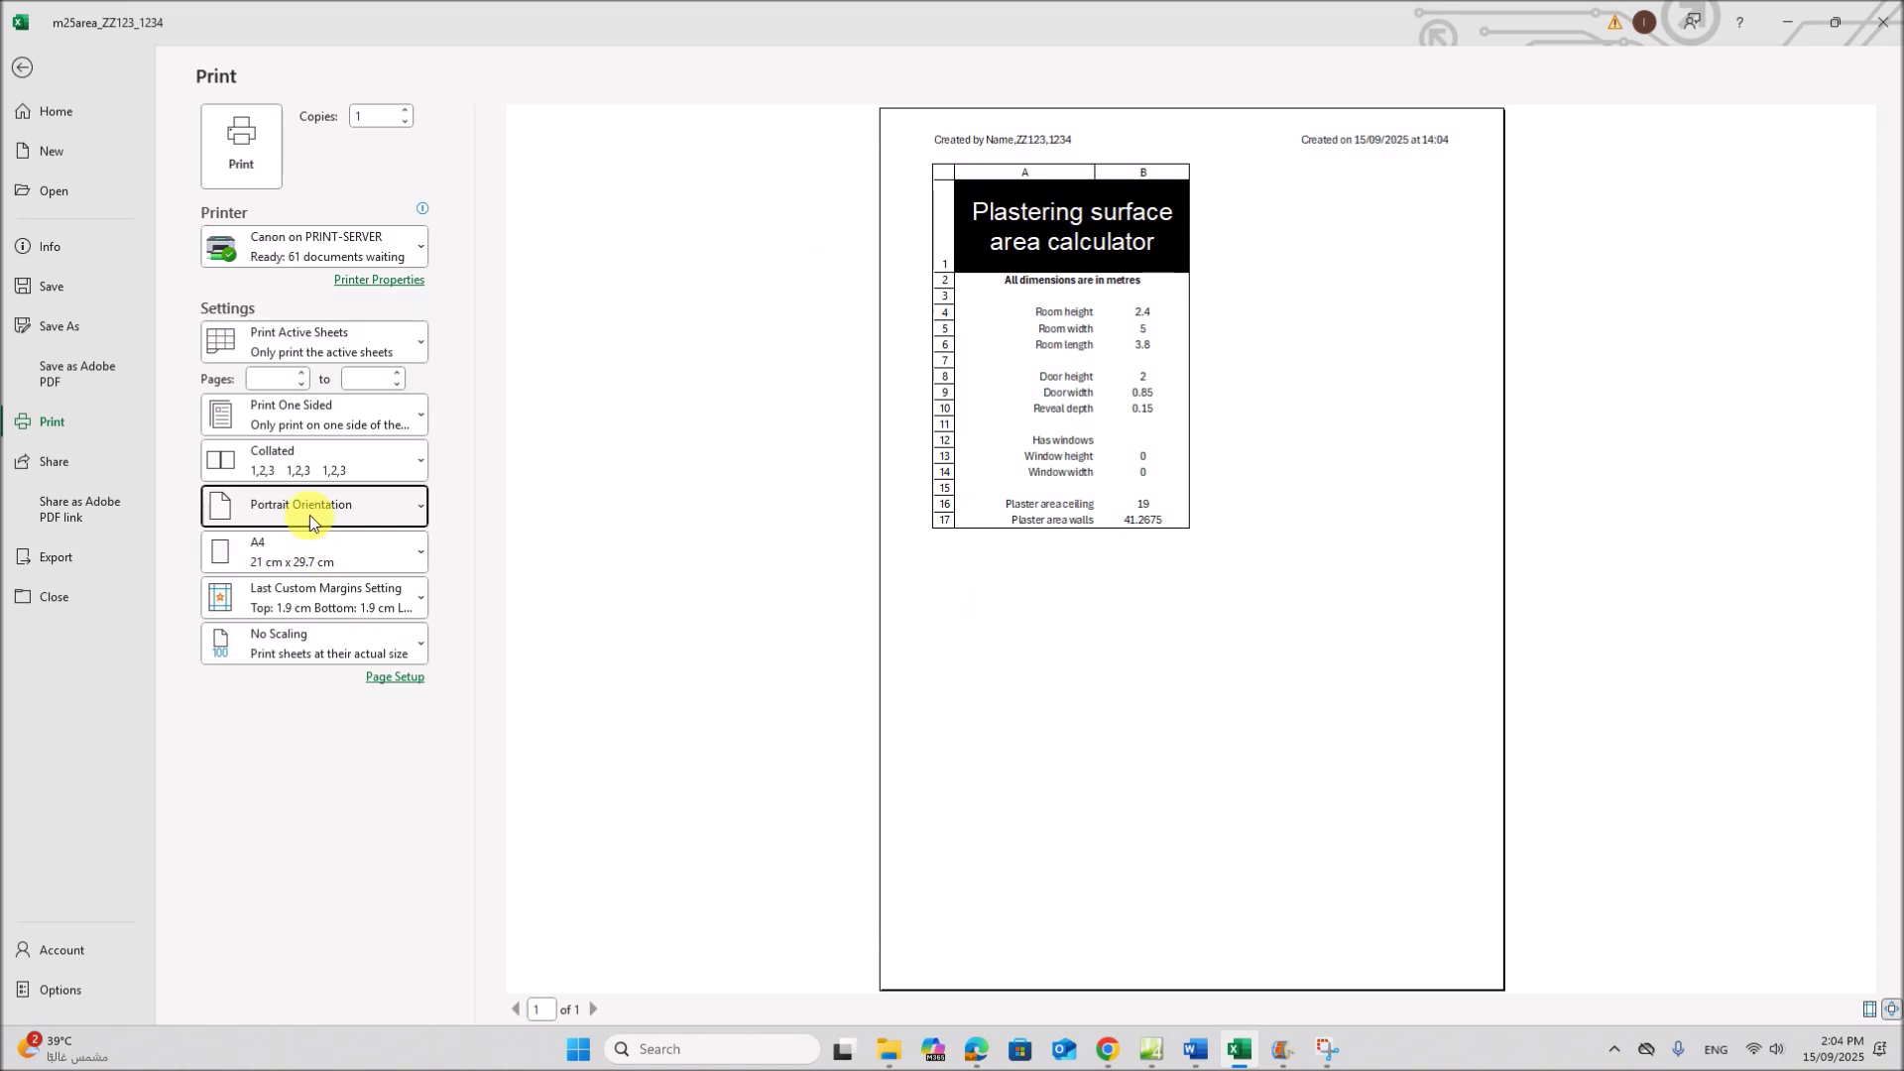
# Exclude the row and column headings from the values printout, and switch to the exam paper in Edge
pyautogui.click(395, 677)
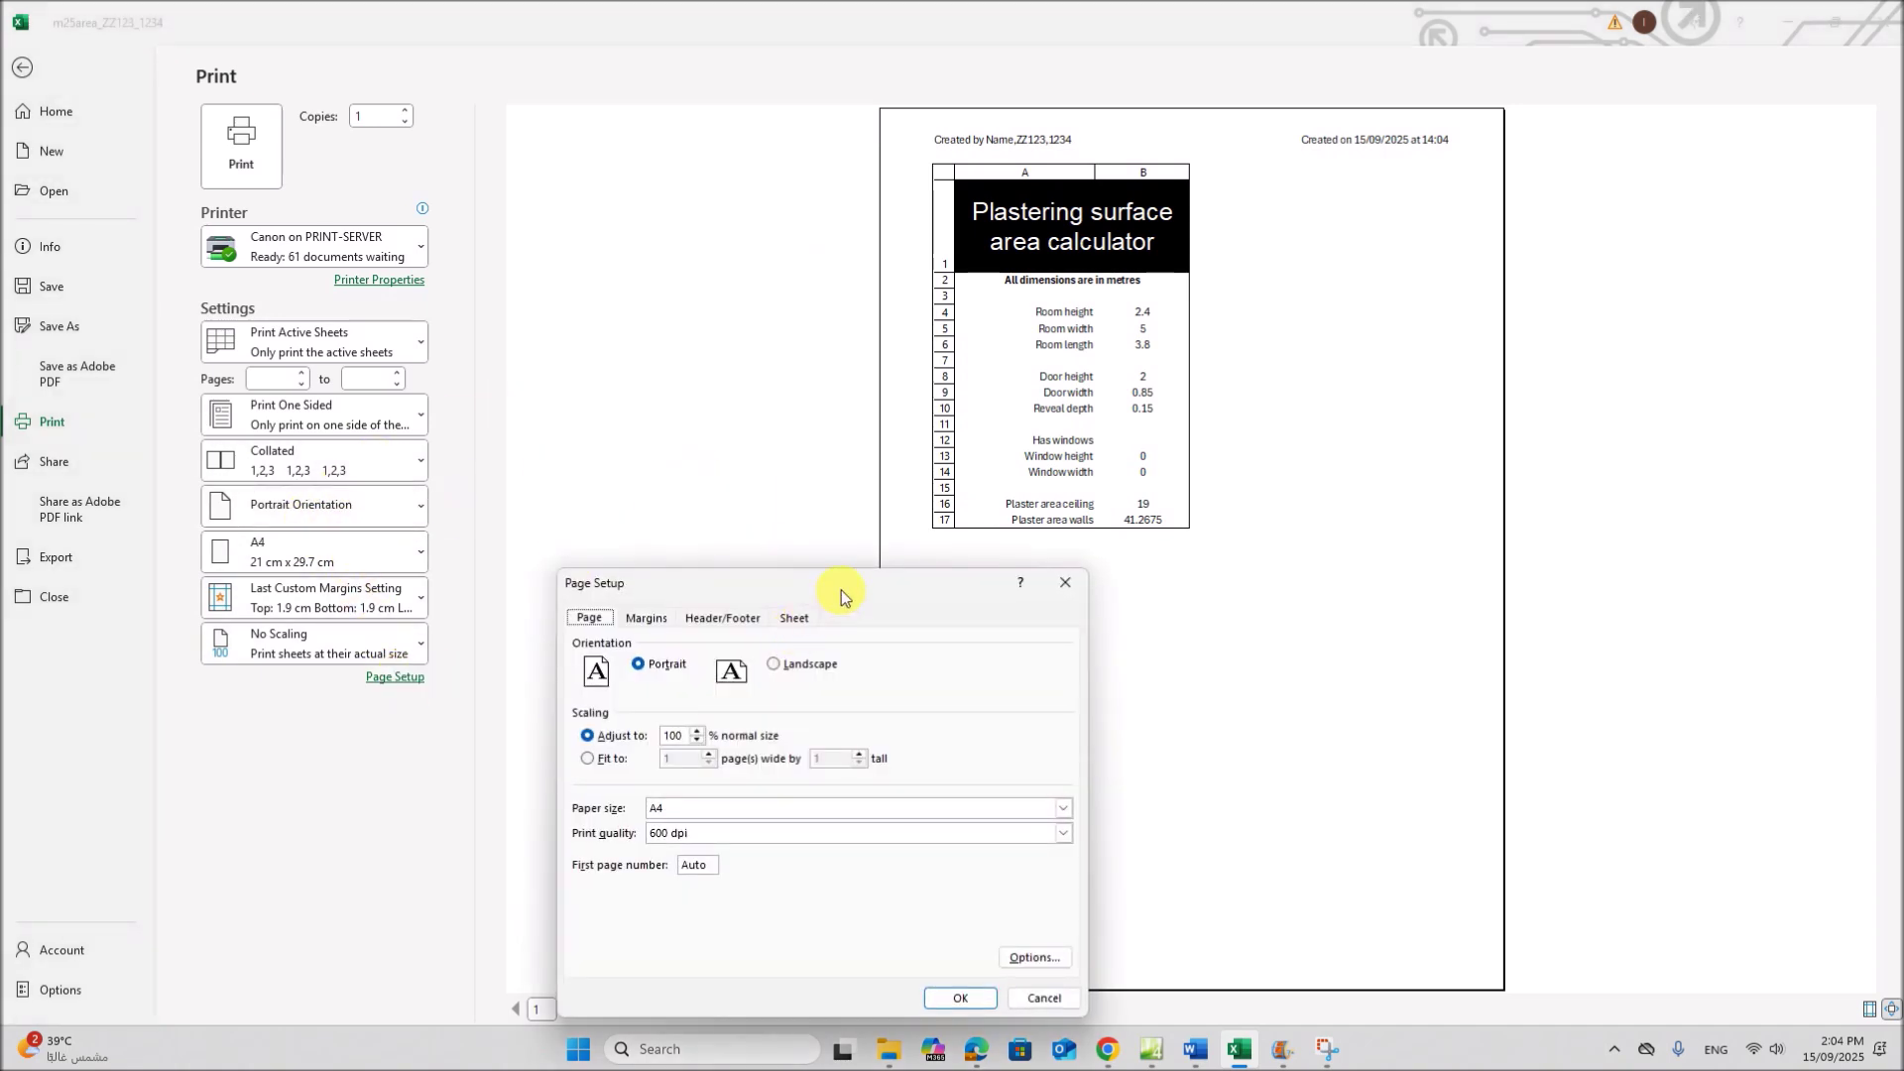
pyautogui.moveTo(841, 593); pyautogui.dragTo(791, 442)
pyautogui.click(747, 466)
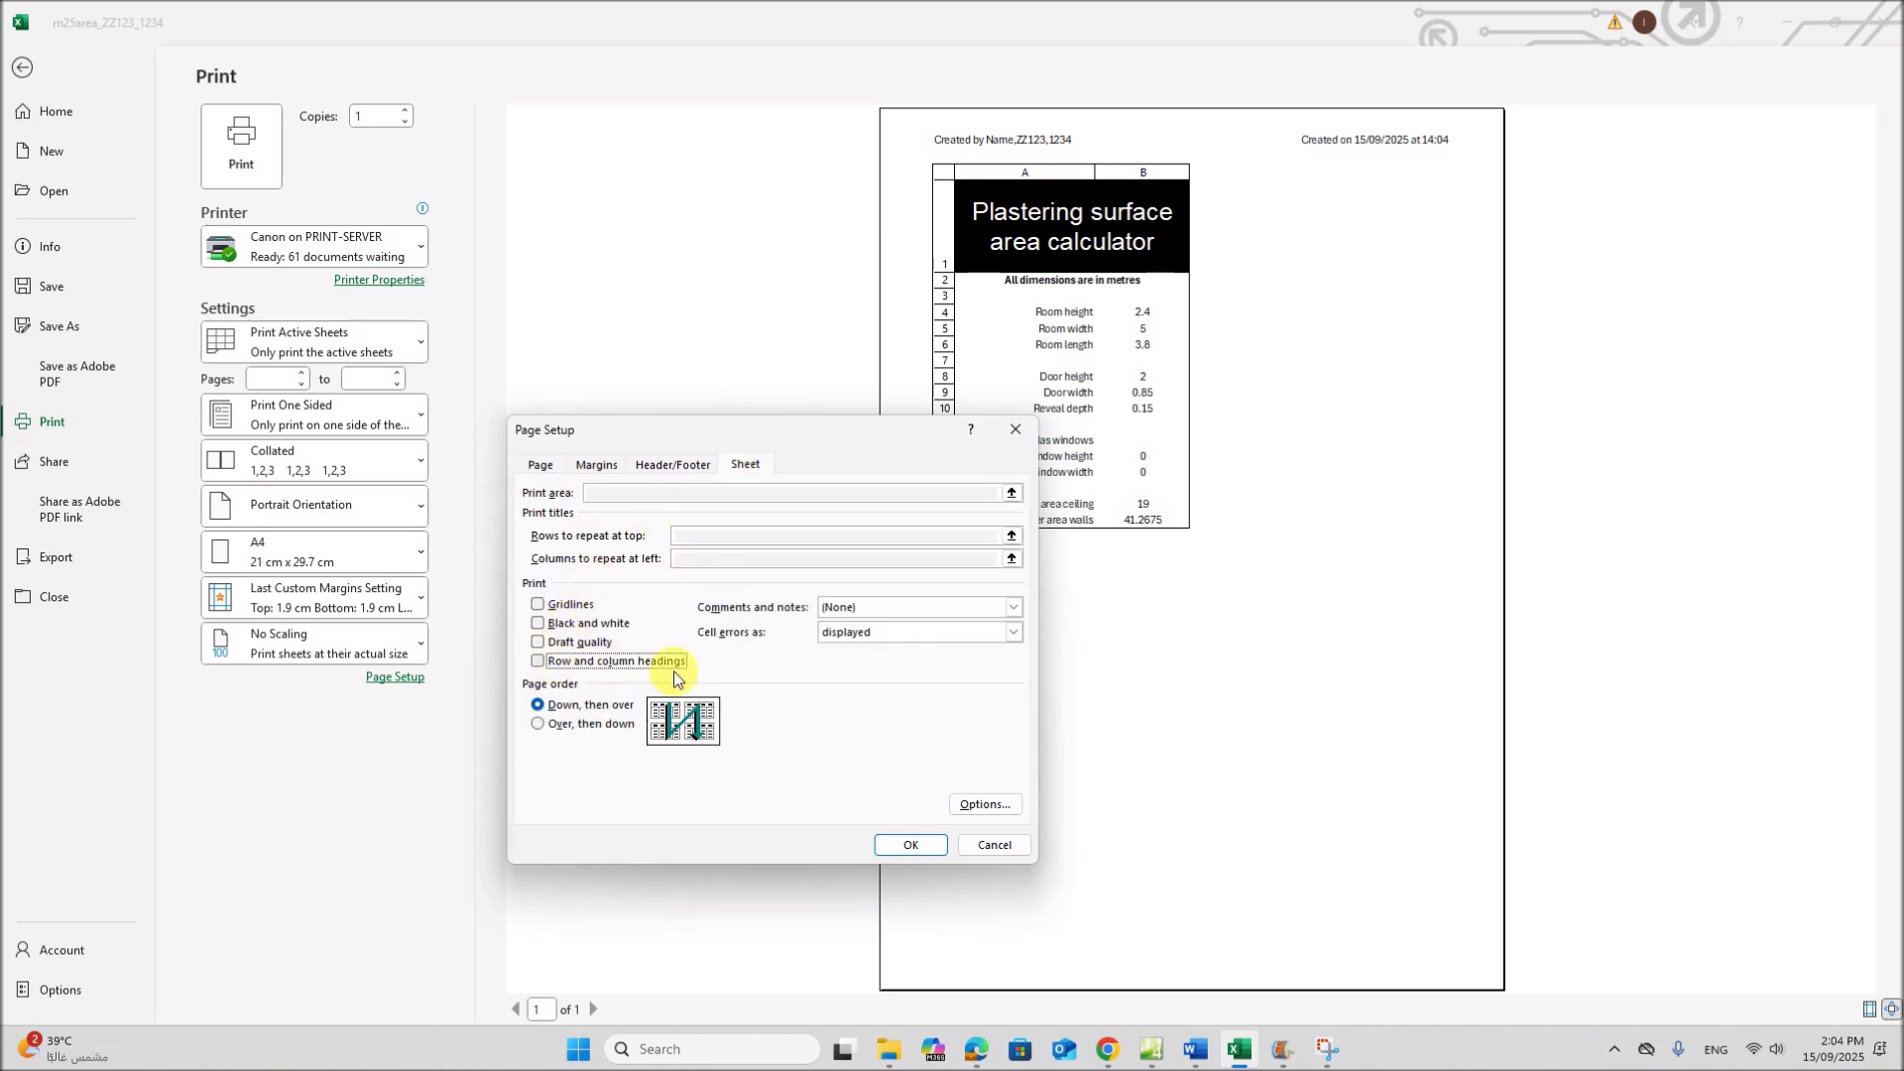
pyautogui.click(910, 843)
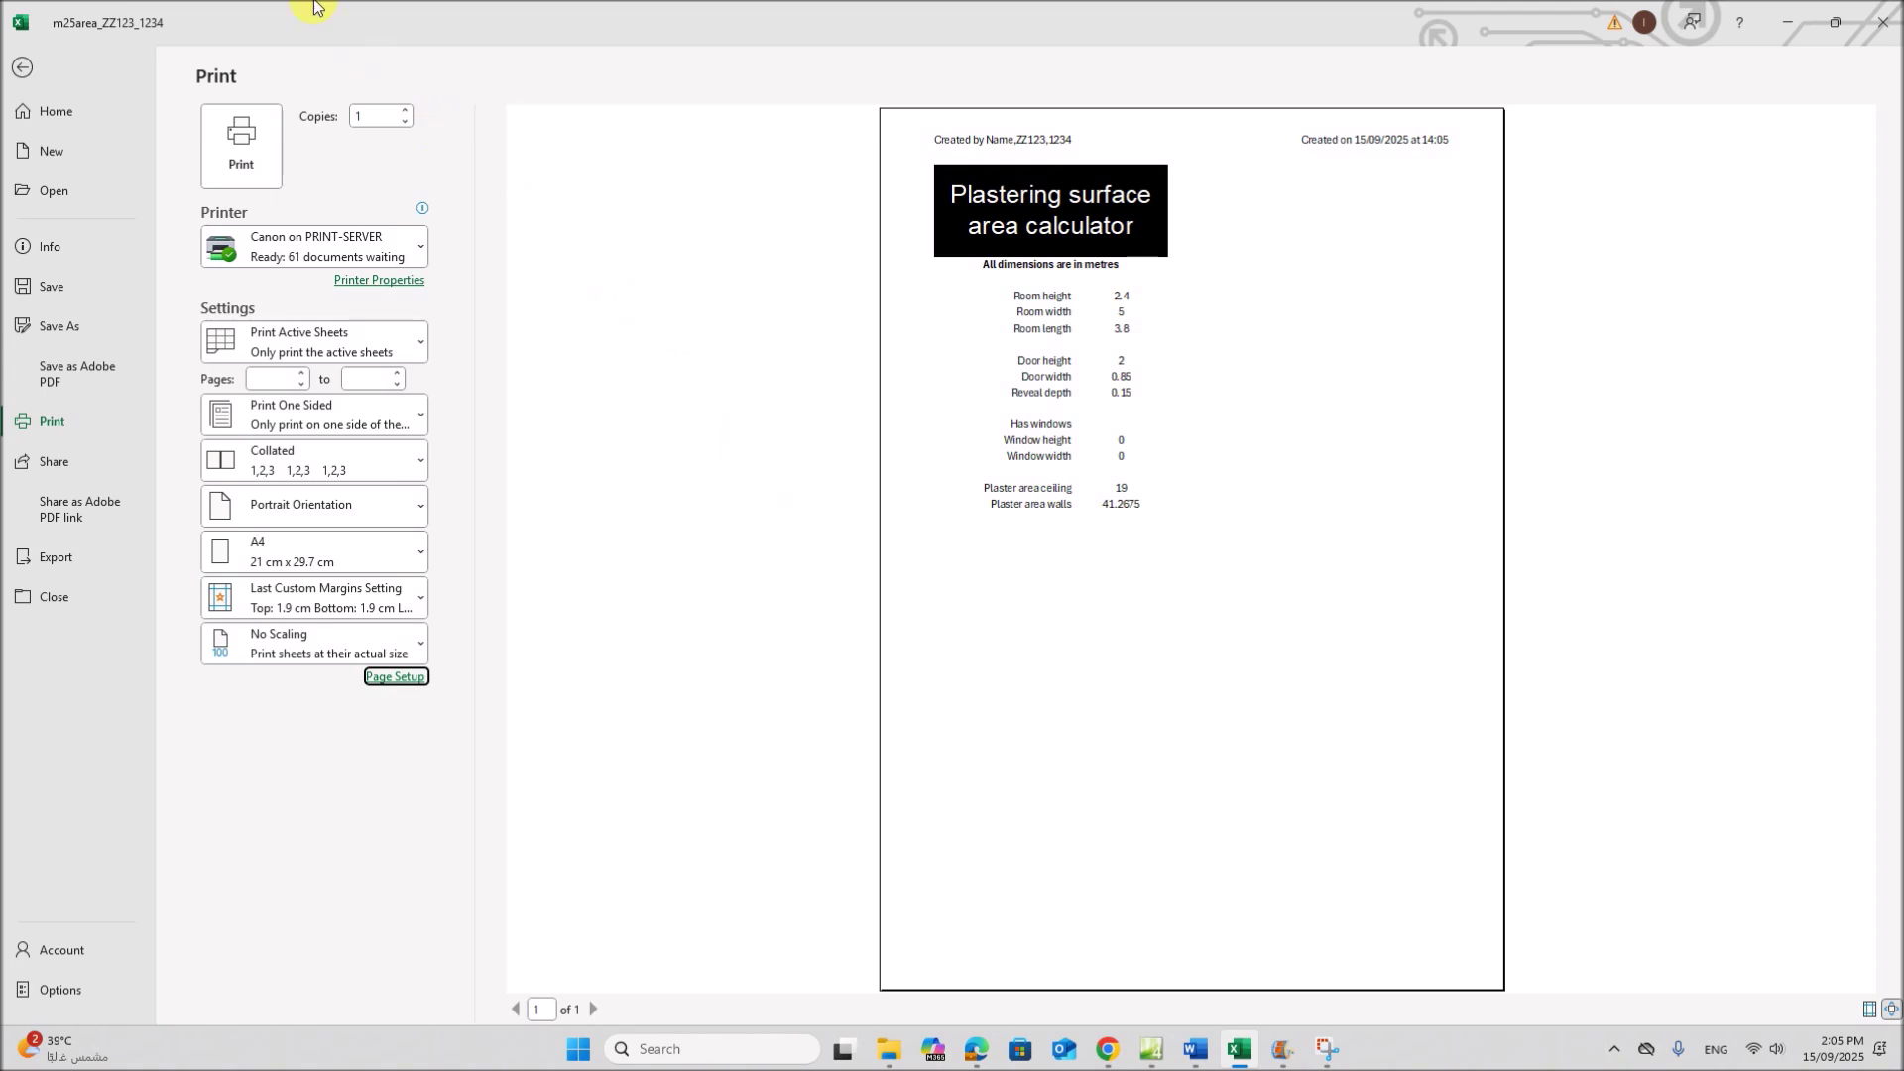
pyautogui.click(977, 1050)
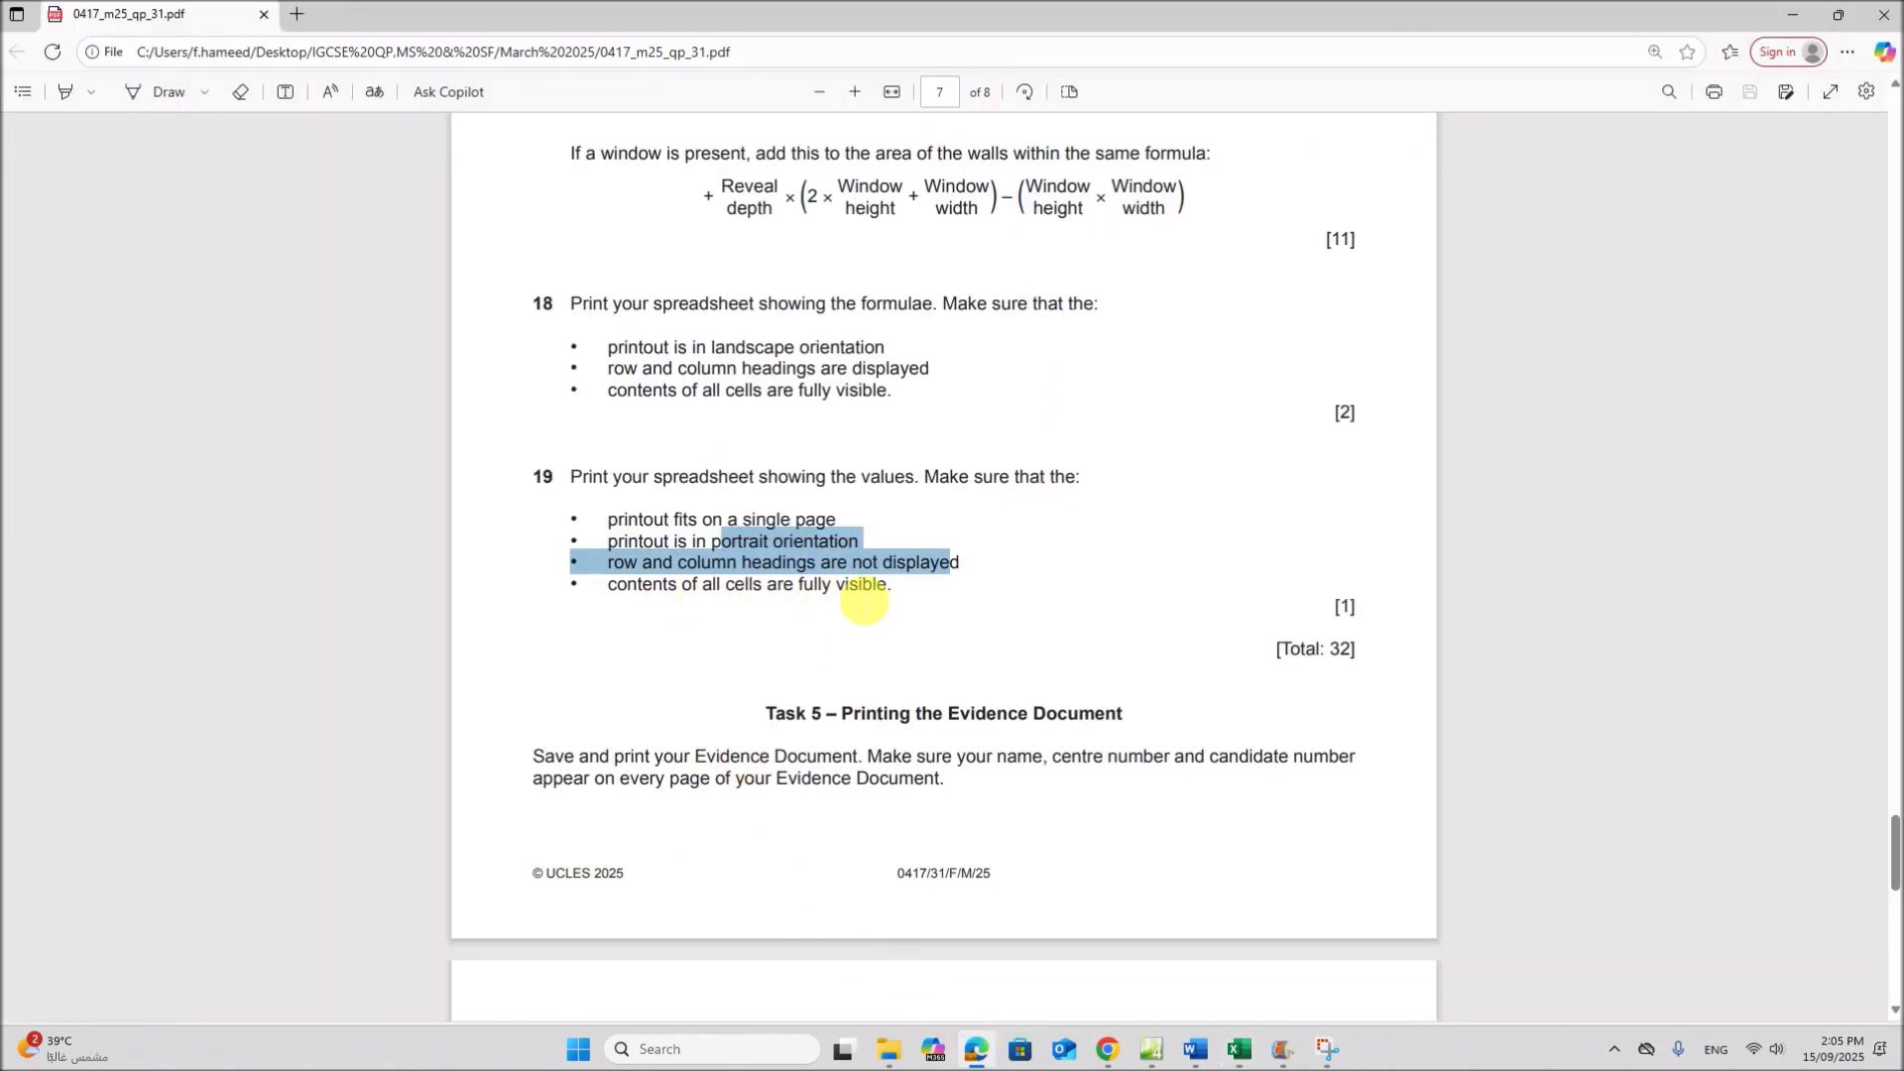
# Read the Task 5 printing instructions in the exam paper, and switch to Word to check the Step 14 screenshot in the evidence document
pyautogui.moveTo(1233, 1049)
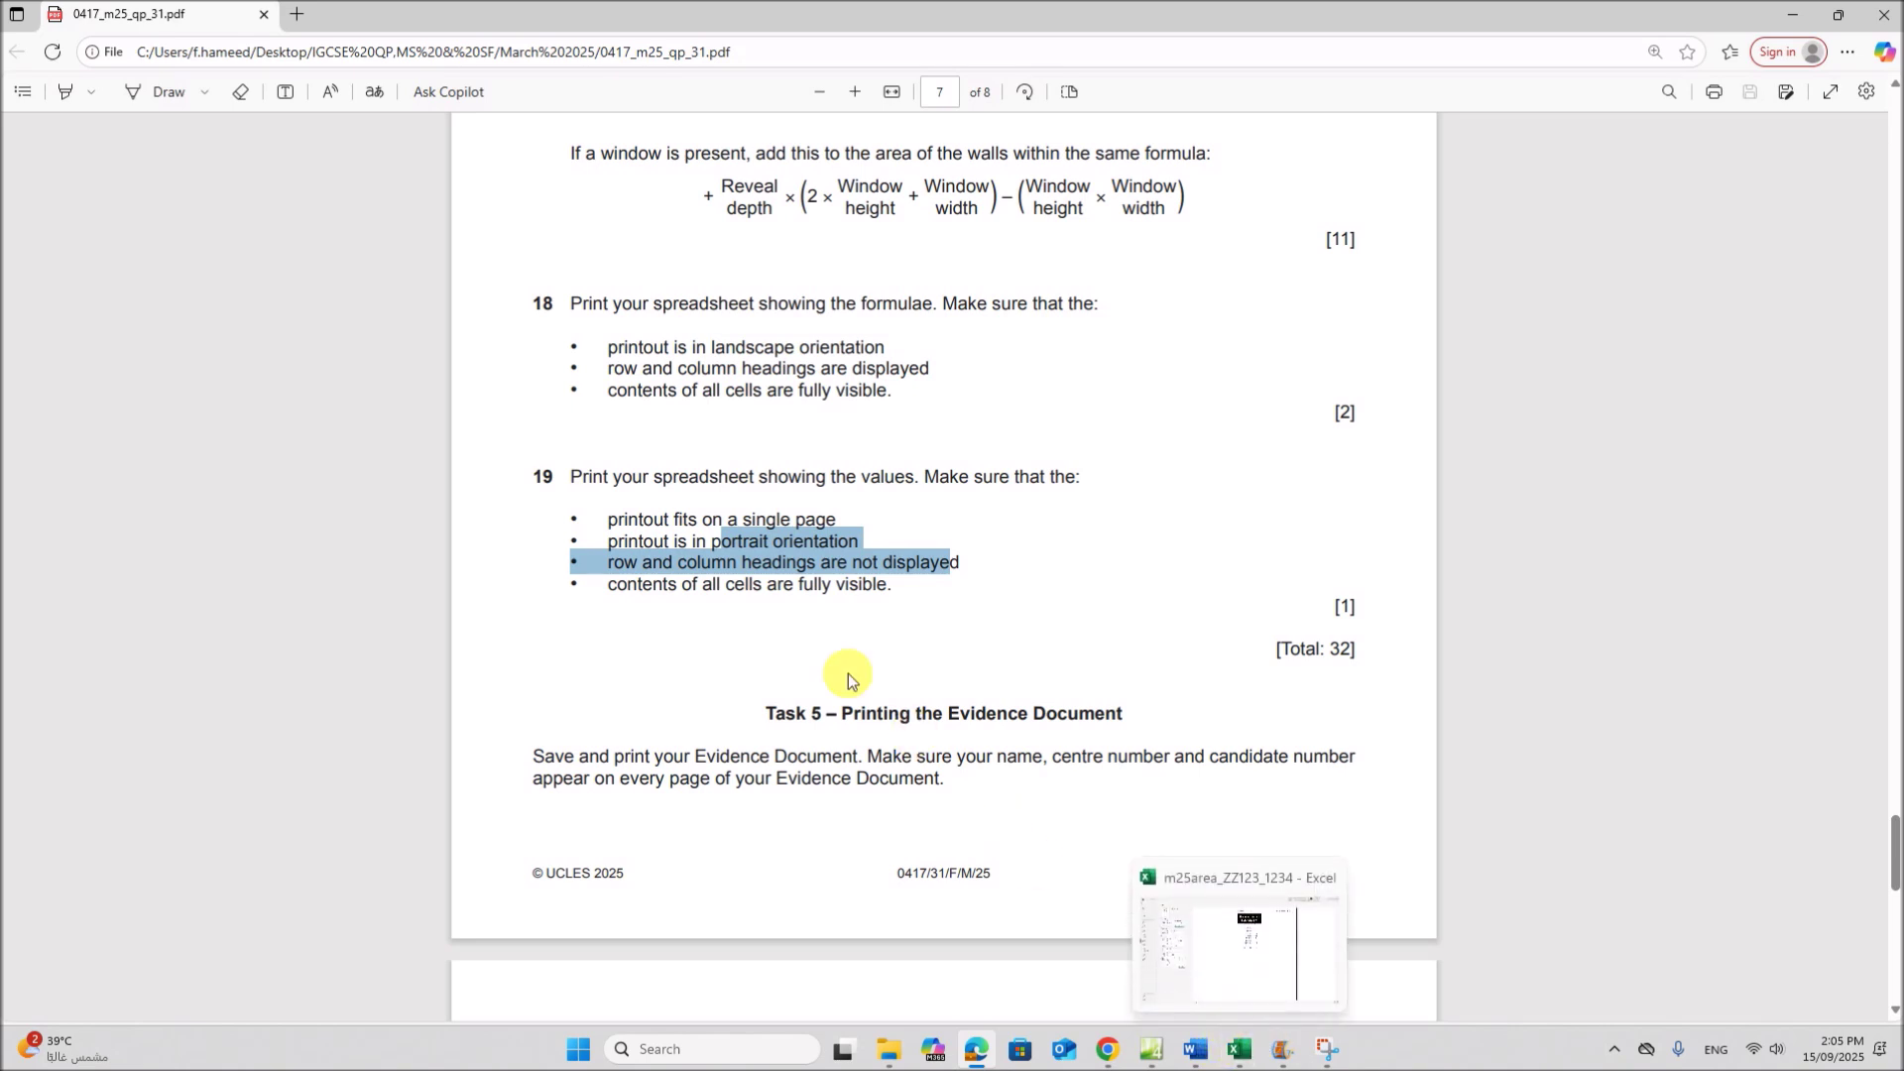
pyautogui.scroll(-4, 1089, 729)
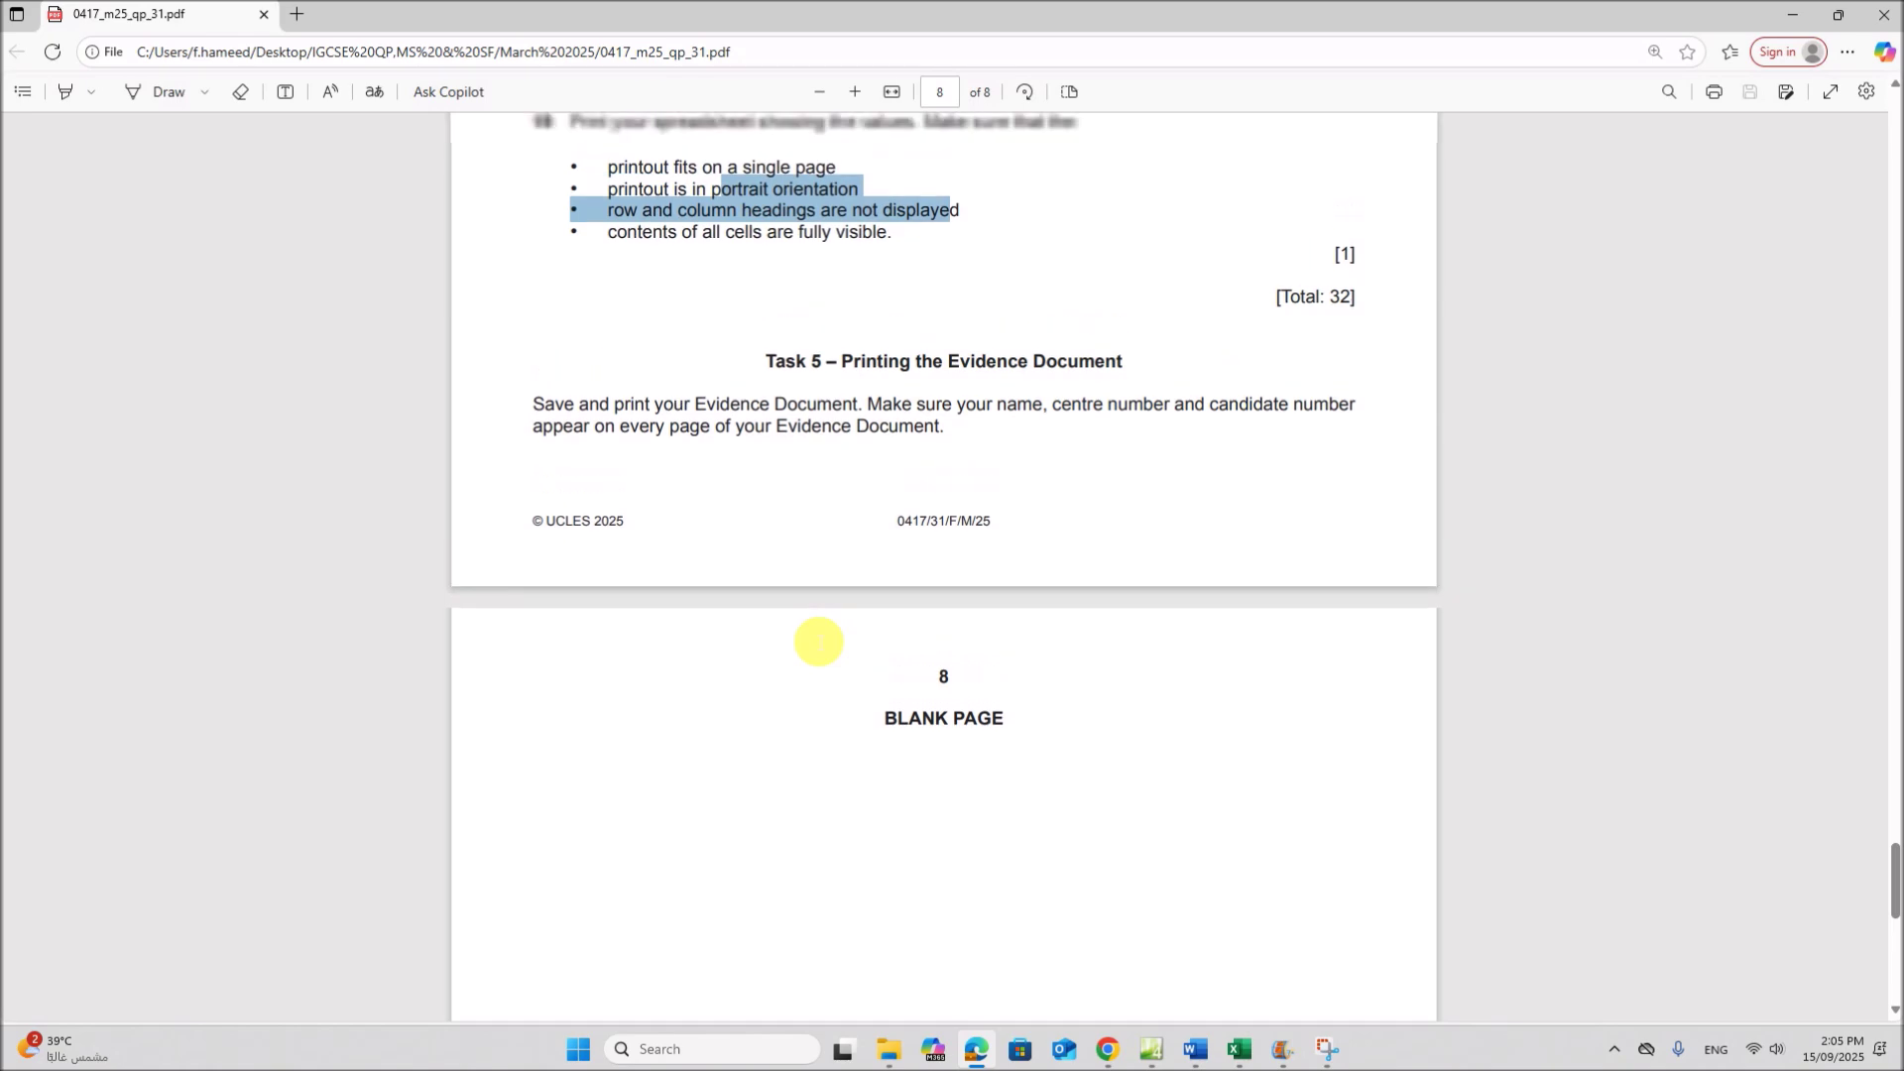
pyautogui.scroll(6, 818, 641)
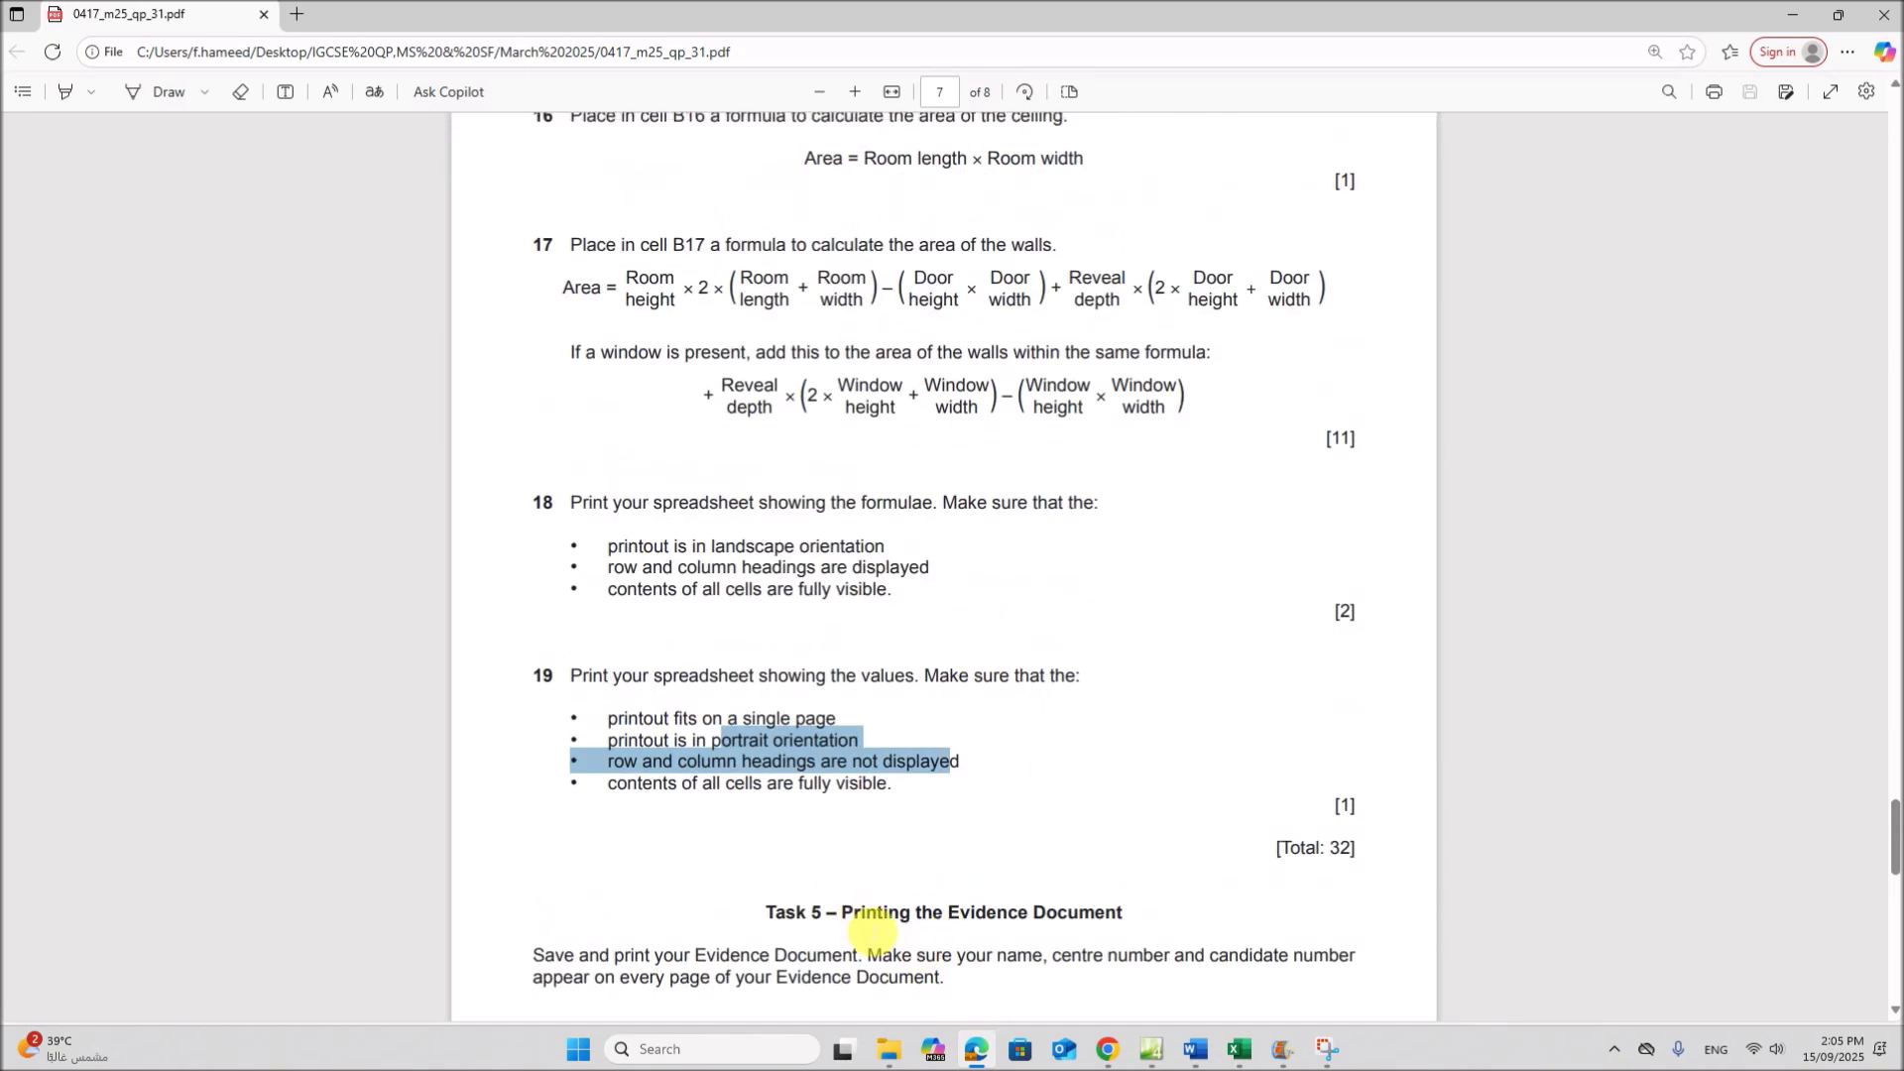
pyautogui.click(1195, 1050)
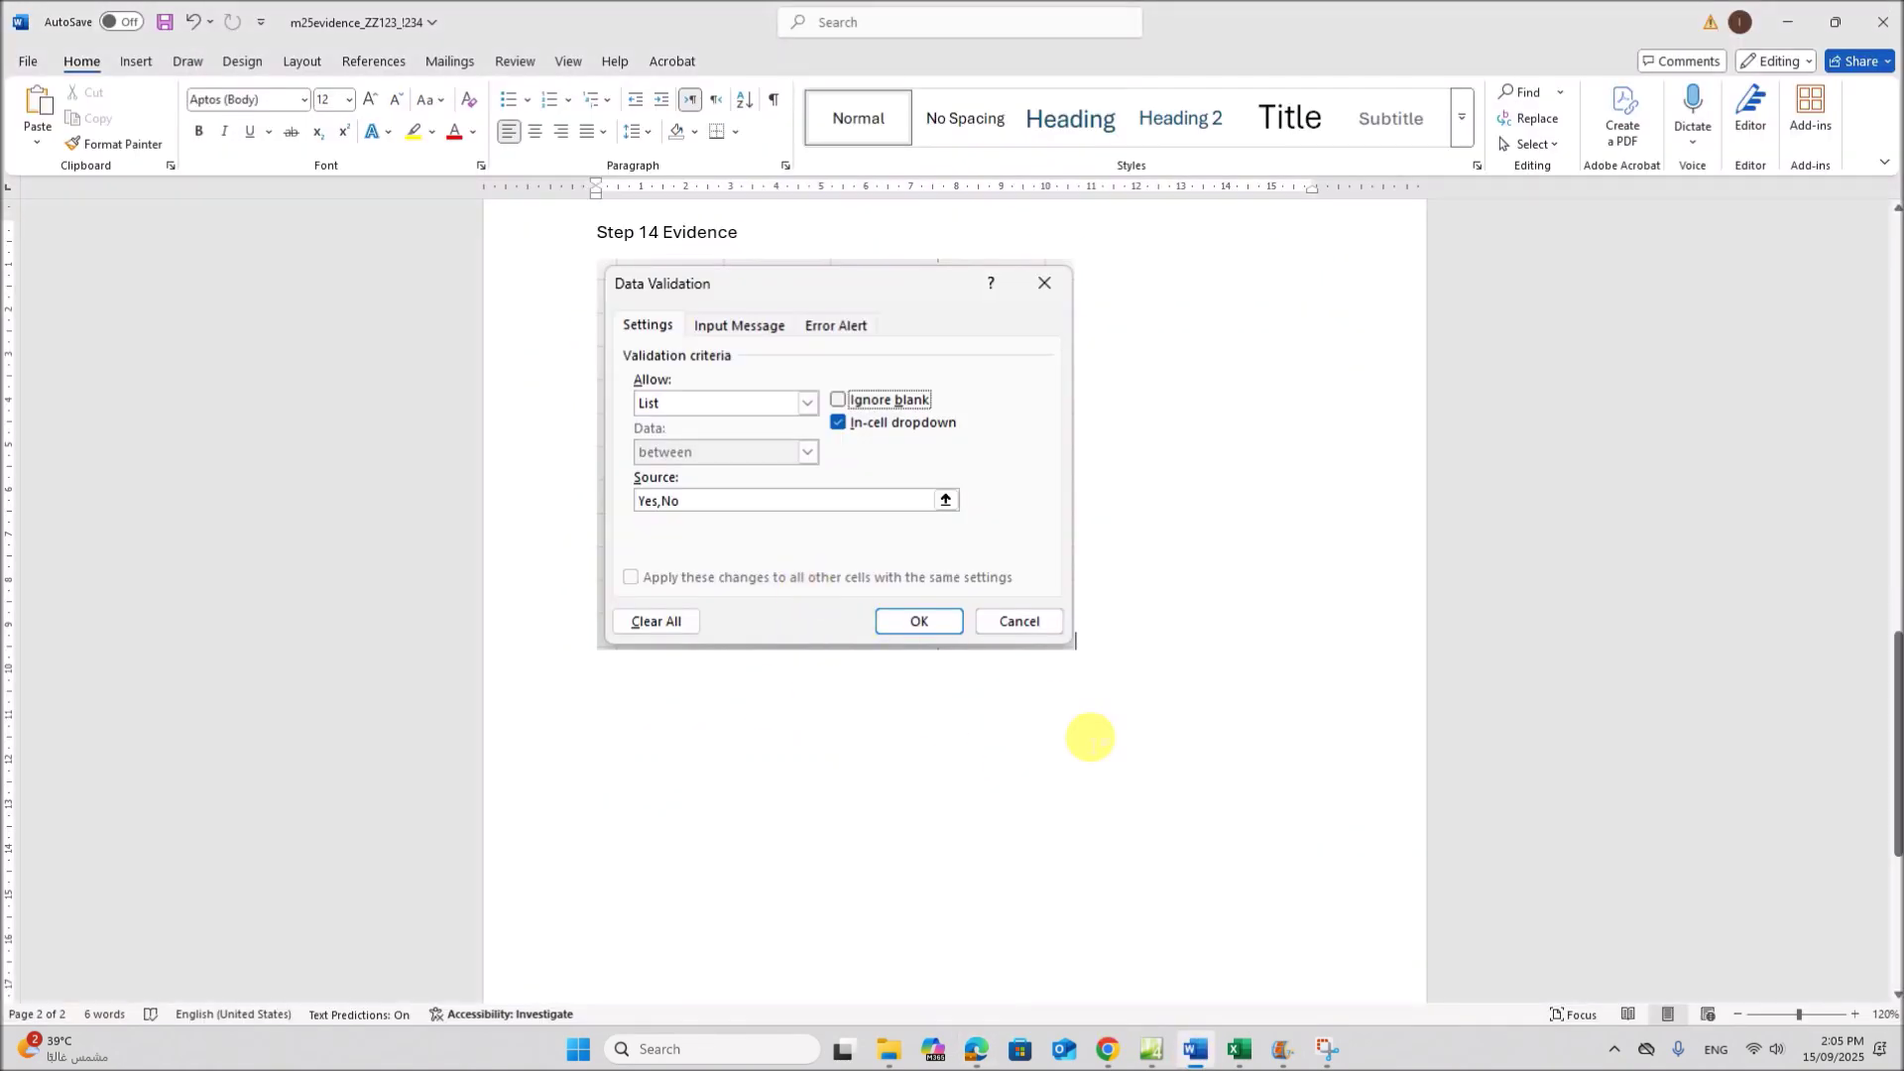
# Switch back to the exam paper in Edge and review the Task 4 questions back to question 11
pyautogui.click(977, 1049)
pyautogui.scroll(-3, 855, 712)
pyautogui.scroll(4, 850, 808)
pyautogui.scroll(10, 1036, 771)
pyautogui.scroll(11, 1012, 722)
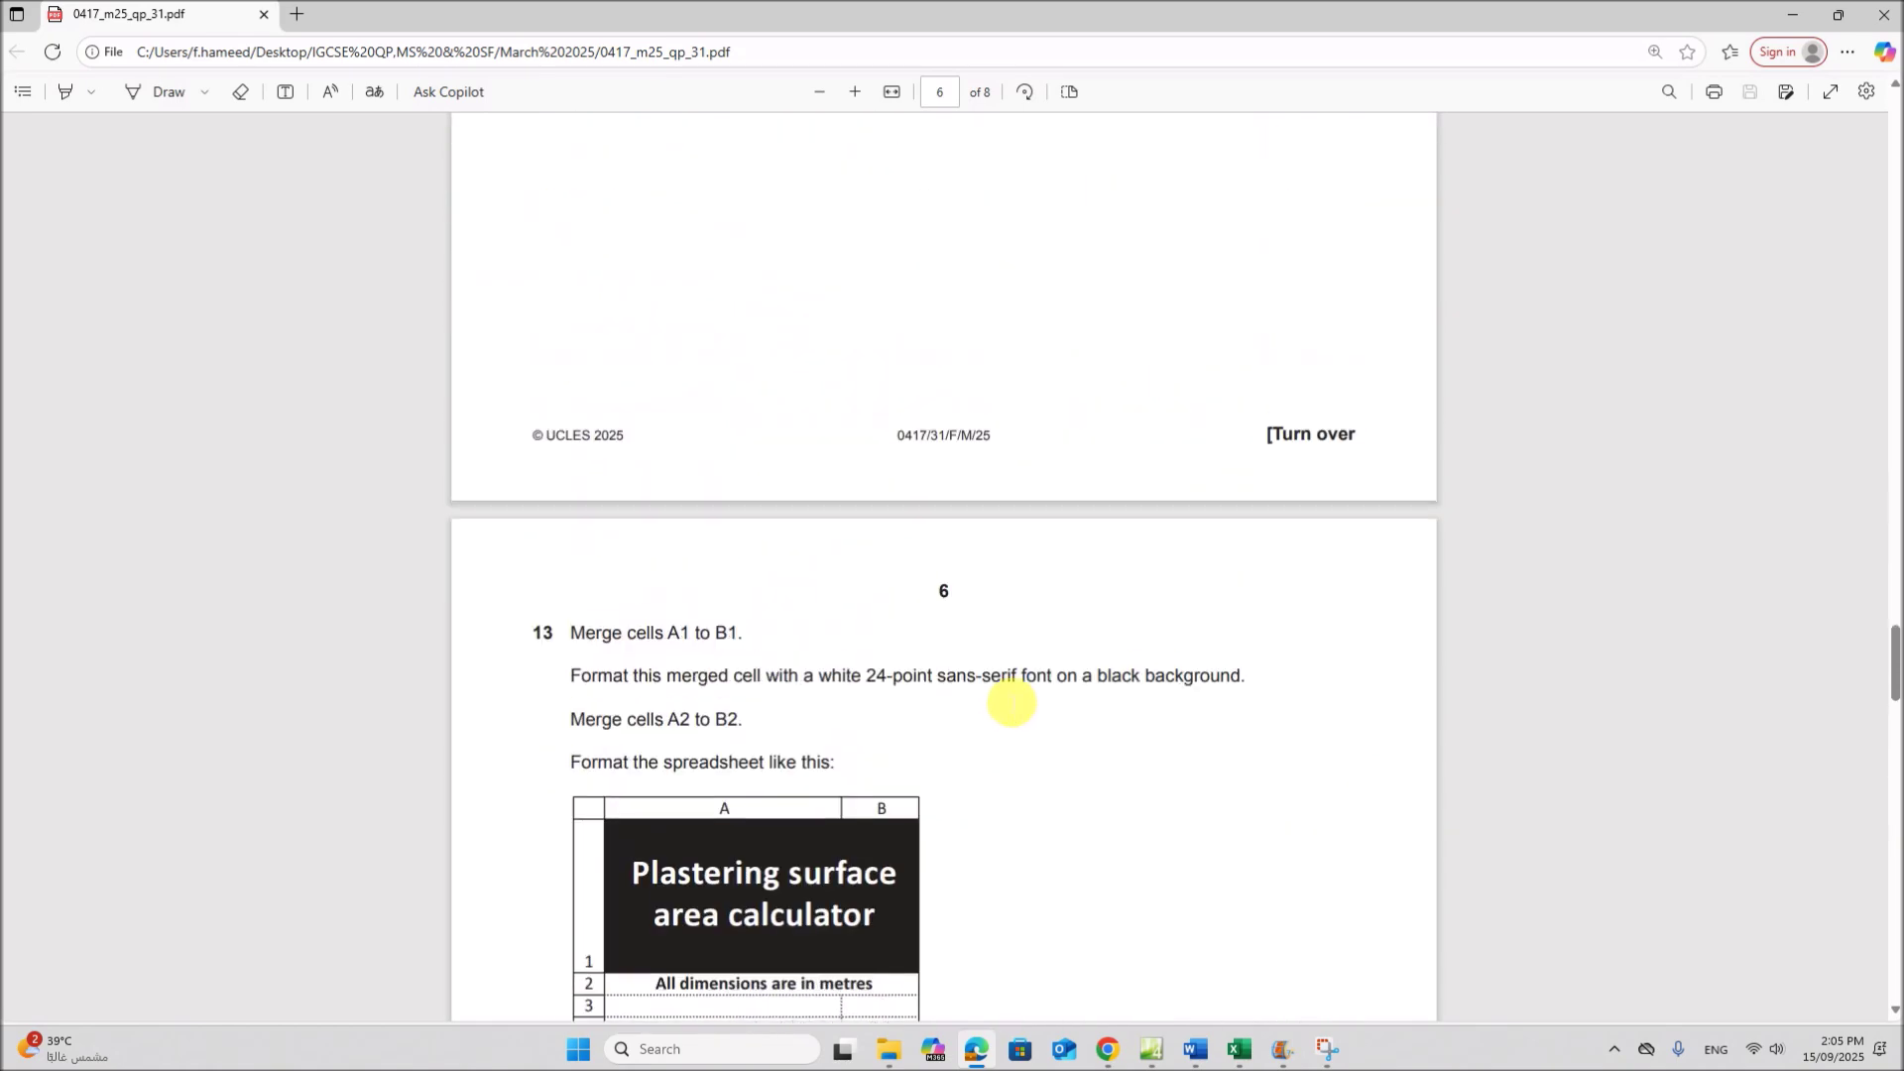
pyautogui.scroll(5, 1010, 699)
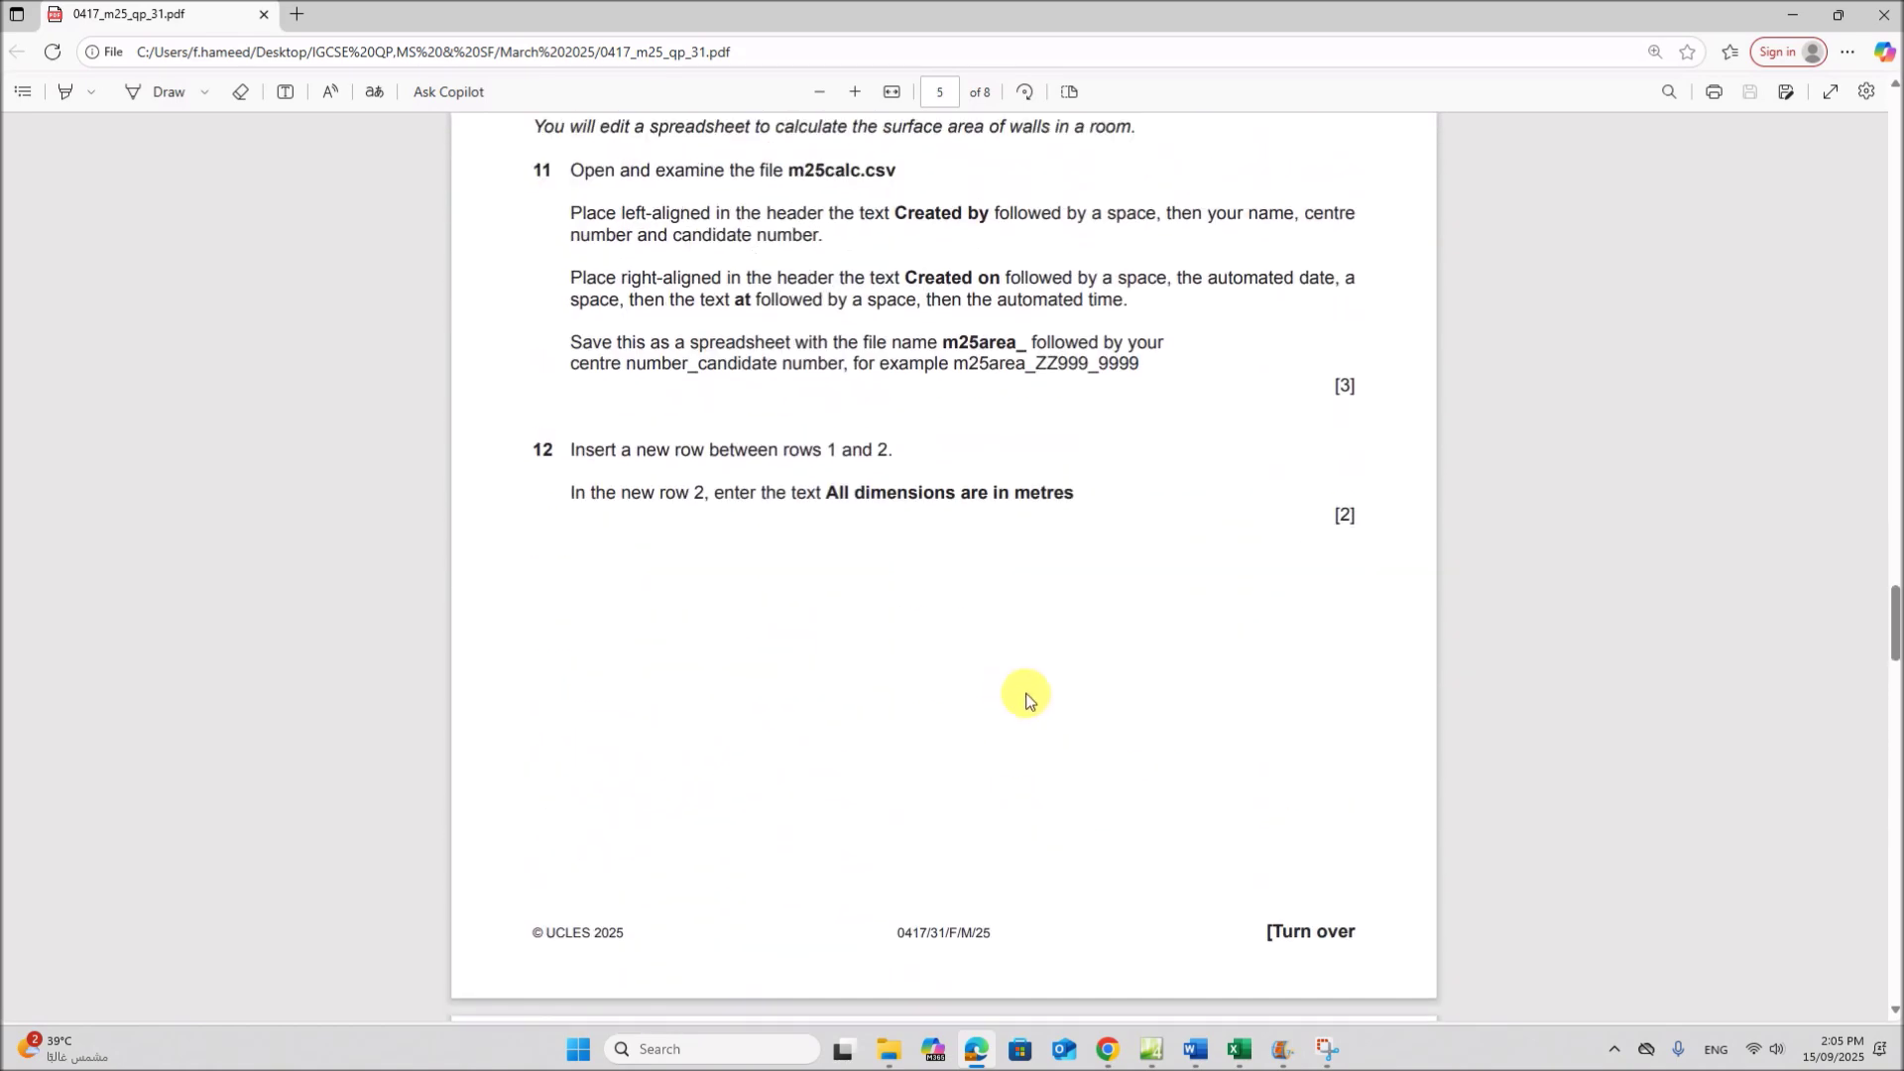
pyautogui.scroll(-3, 1032, 710)
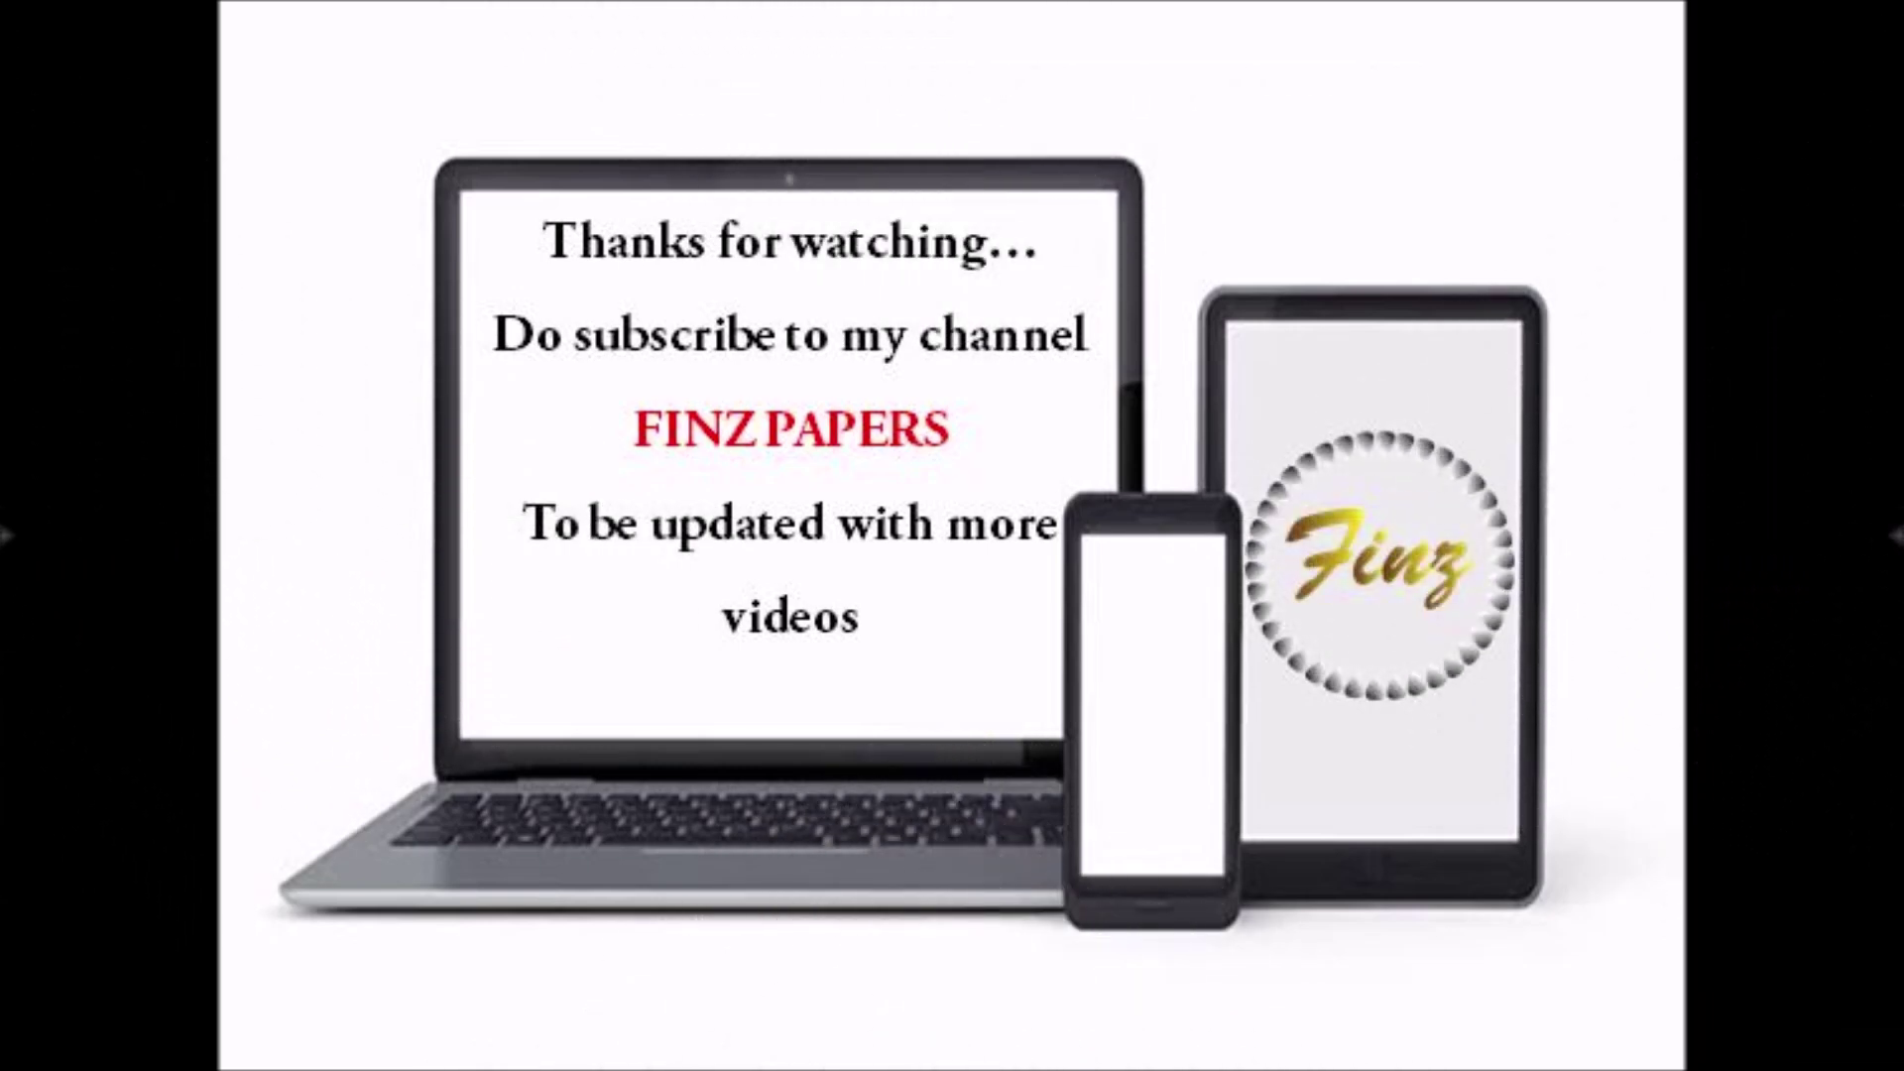